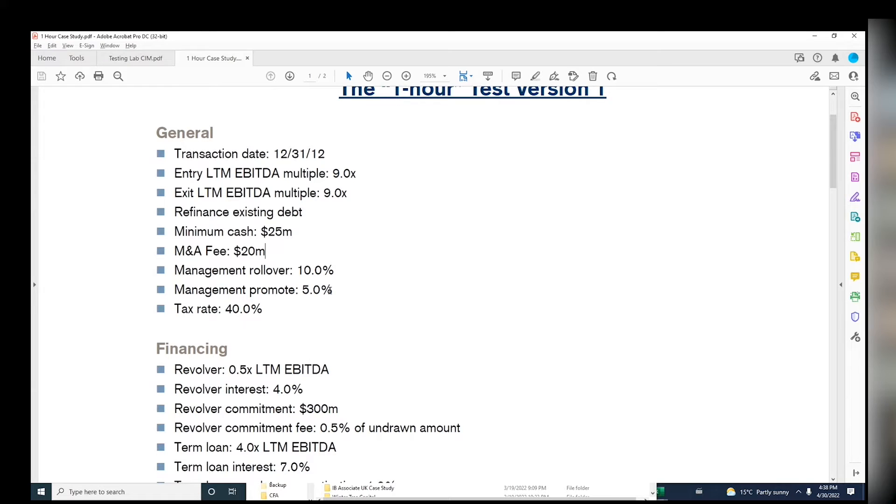
Select the management promote percentage in the General assumptions to examine it
{"action": "left_click_drag", "start_coordinate": [329, 290], "coordinate": [174, 290]}
{"action": "left_click_drag", "start_coordinate": [302, 291], "coordinate": [338, 295]}
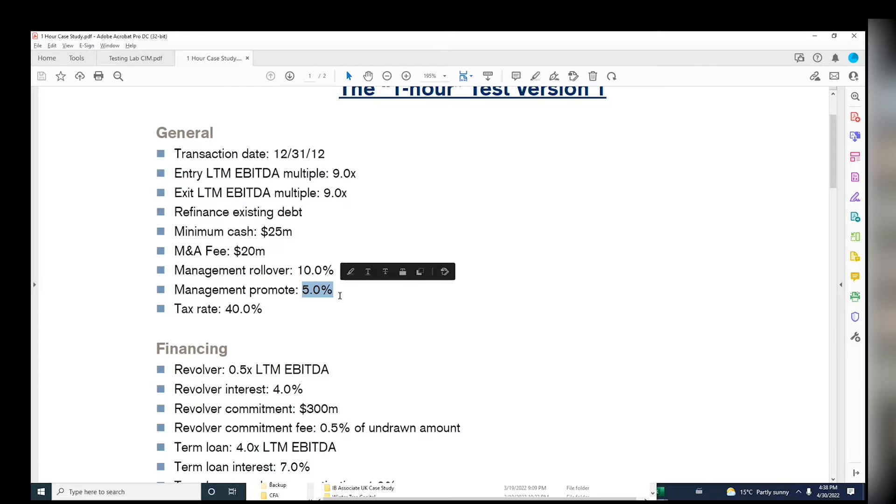
{"action": "left_click", "coordinate": [304, 289]}
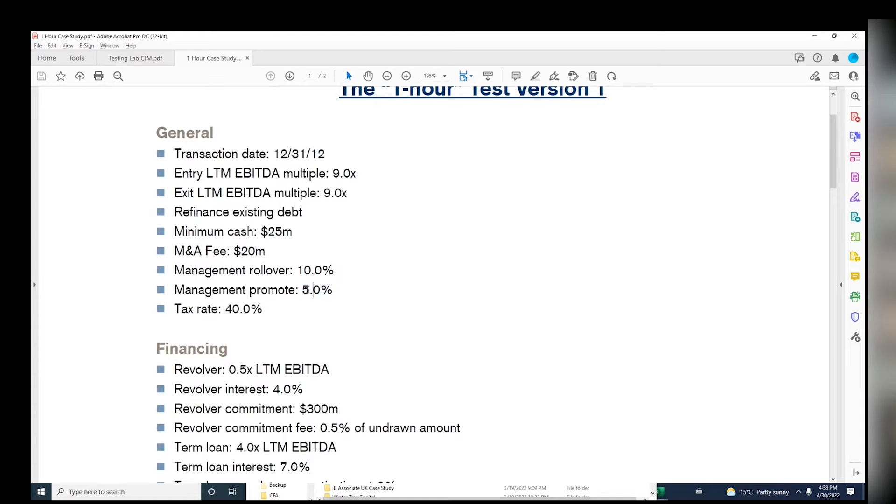
Examine the Financing section's LTM EBITDA multiples by selecting those of the revolver, term loan and mezzanine loan in turn
{"action": "scroll", "coordinate": [304, 289], "scroll_direction": "down", "scroll_amount": 5}
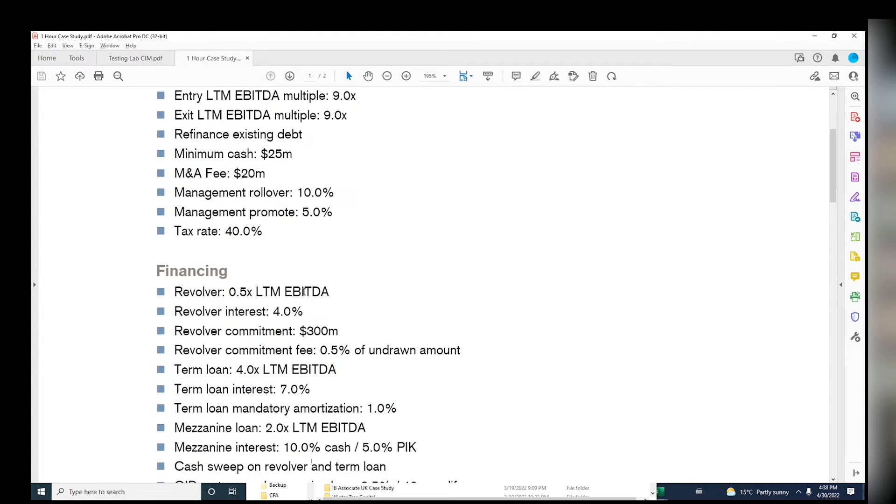
{"action": "left_click_drag", "start_coordinate": [229, 215], "coordinate": [330, 216]}
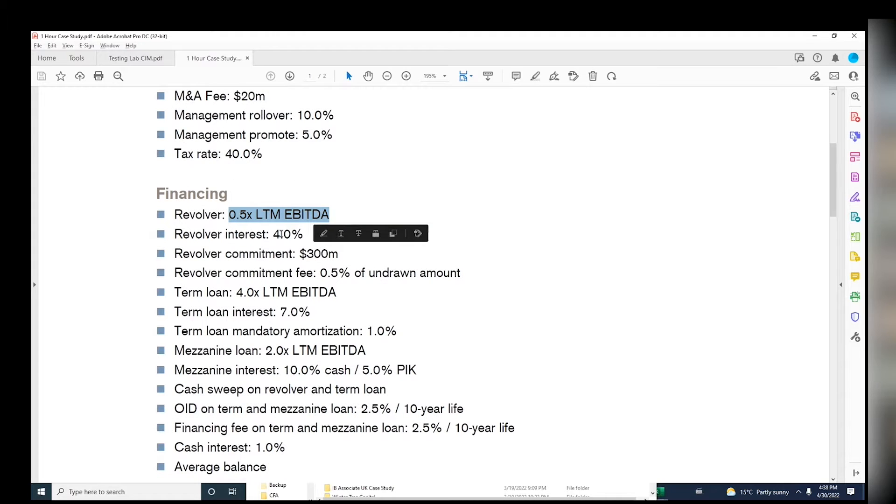
{"action": "left_click_drag", "start_coordinate": [236, 292], "coordinate": [336, 294]}
{"action": "left_click_drag", "start_coordinate": [266, 351], "coordinate": [372, 352]}
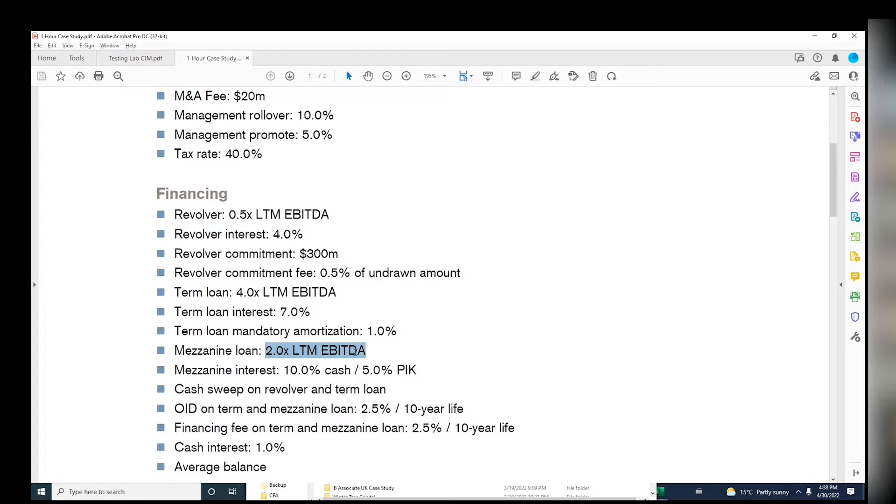
Examine the revolver's interest, commitment and commitment fee terms, selecting the fee on the undrawn amount
{"action": "left_click_drag", "start_coordinate": [250, 234], "coordinate": [473, 273]}
{"action": "left_click", "coordinate": [305, 254]}
{"action": "left_click", "coordinate": [302, 254]}
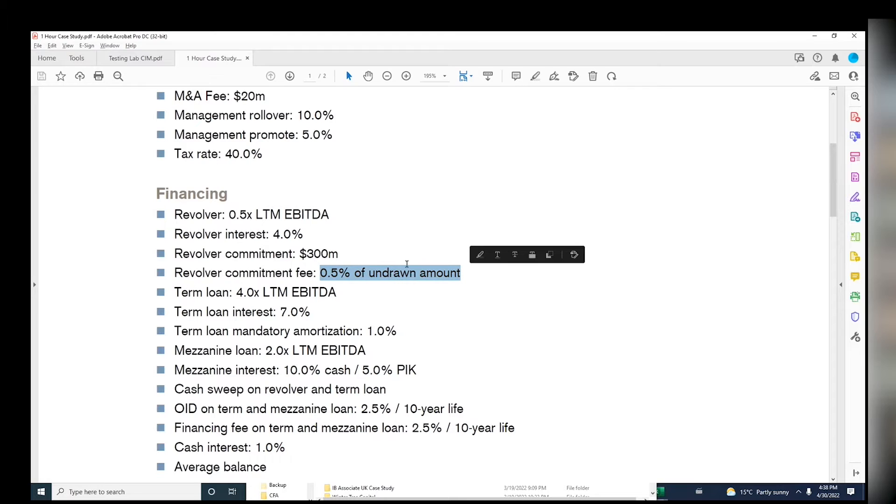
{"action": "left_click", "coordinate": [256, 272]}
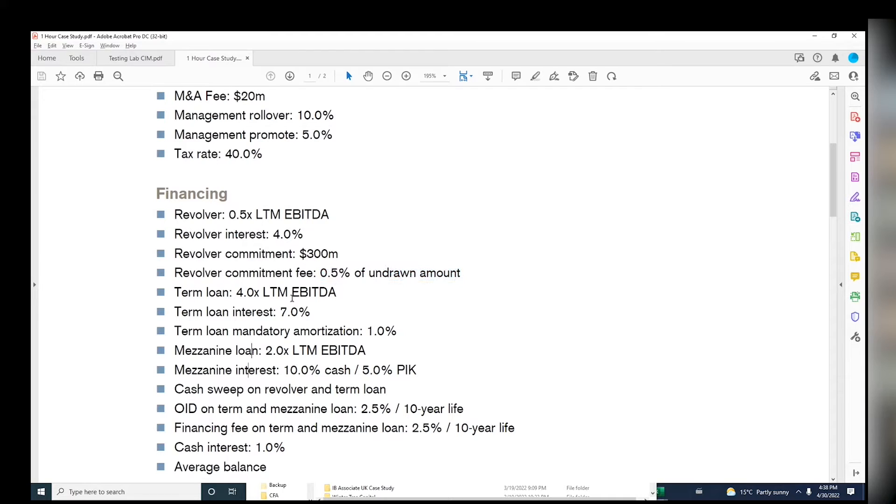
Examine the term loan's mandatory amortization and the mezzanine loan's PIK interest by selecting their text
{"action": "left_click_drag", "start_coordinate": [340, 328], "coordinate": [395, 333]}
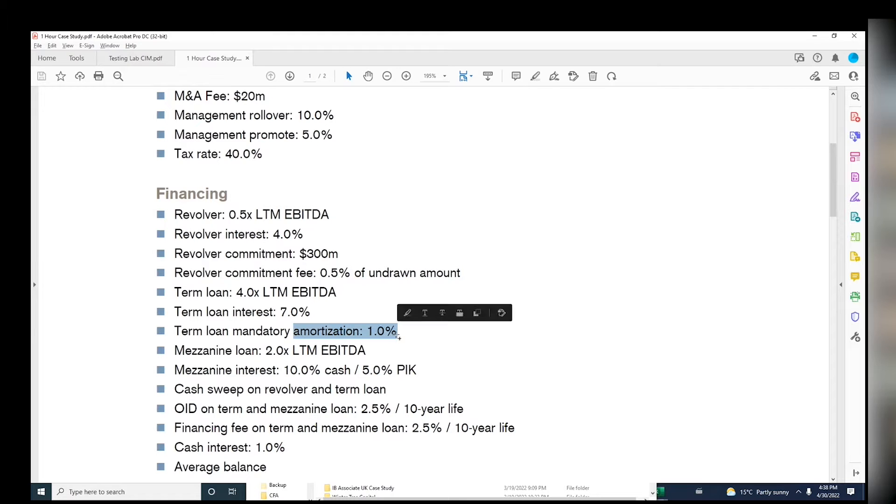
{"action": "left_click", "coordinate": [244, 332]}
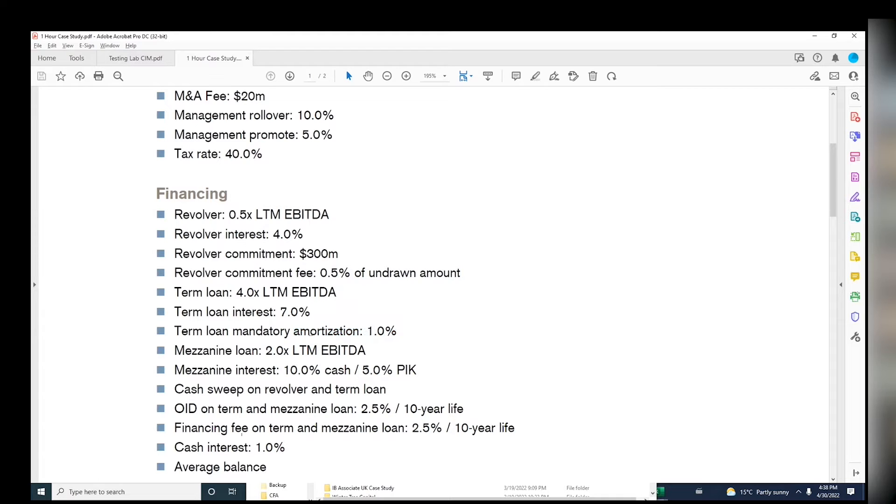
{"action": "left_click_drag", "start_coordinate": [362, 370], "coordinate": [417, 372]}
{"action": "left_click", "coordinate": [266, 372]}
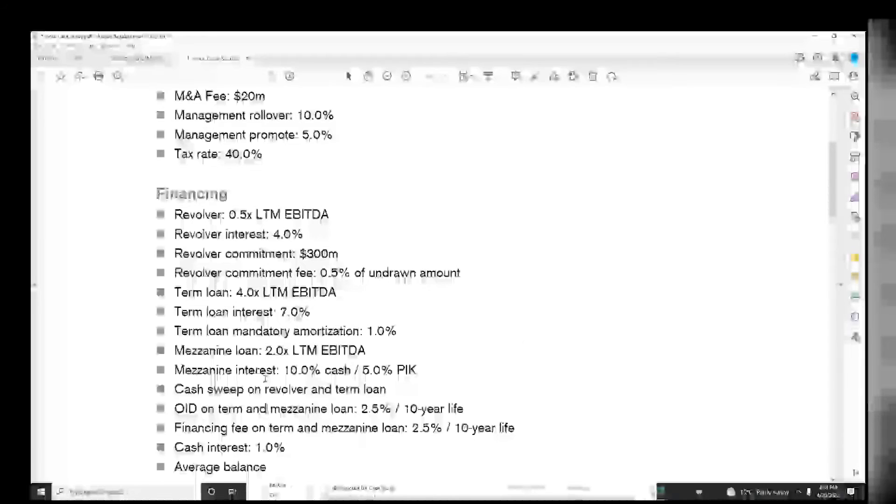
Examine the OID assumption on the term and mezzanine loans, selecting the whole line and parts of it
{"action": "scroll", "coordinate": [266, 370], "scroll_direction": "down", "scroll_amount": 5}
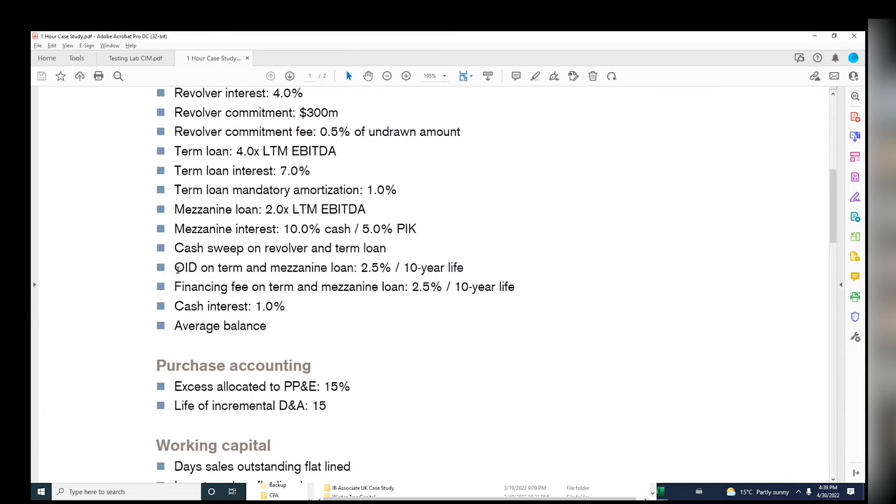
{"action": "left_click_drag", "start_coordinate": [175, 268], "coordinate": [458, 266]}
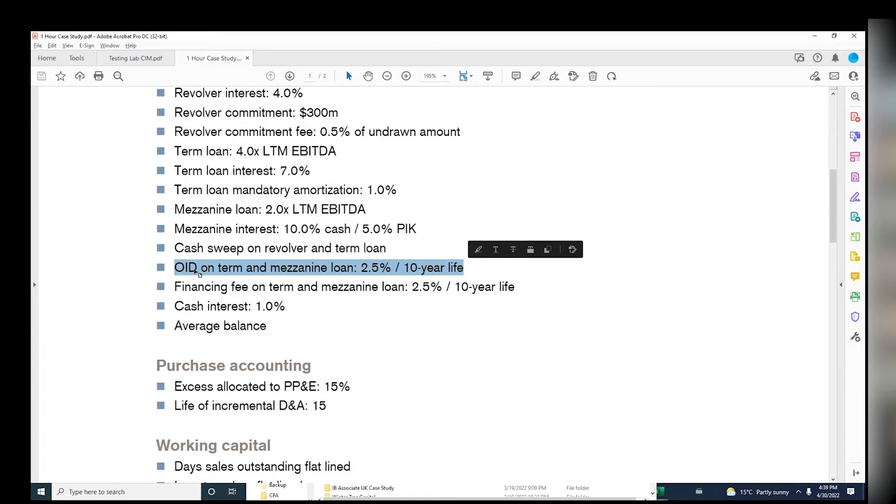
{"action": "left_click", "coordinate": [357, 268]}
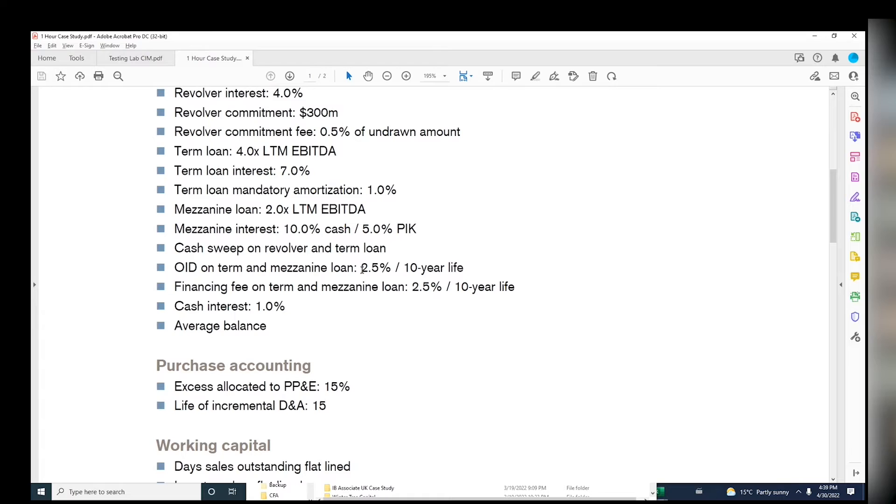
{"action": "mouse_move", "coordinate": [361, 268]}
{"action": "left_mouse_down"}
{"action": "mouse_move", "coordinate": [419, 269]}
{"action": "mouse_move", "coordinate": [378, 268]}
{"action": "left_mouse_up"}
{"action": "double_click", "coordinate": [379, 273]}
{"action": "left_click", "coordinate": [378, 274]}
{"action": "left_click_drag", "start_coordinate": [347, 274], "coordinate": [440, 276]}
{"action": "left_click_drag", "start_coordinate": [328, 274], "coordinate": [317, 270]}
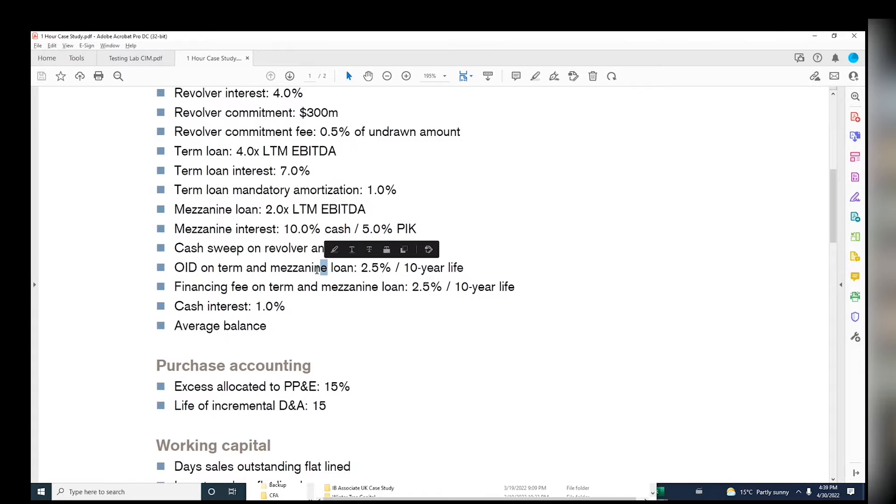
Compare the OID and financing fee assumptions by selecting both lines together, and clear the selection
{"action": "left_click", "coordinate": [254, 283]}
{"action": "key", "text": "Down"}
{"action": "key", "text": "Down"}
{"action": "key", "text": "Down"}
{"action": "key", "text": "Down"}
{"action": "key", "text": "Down"}
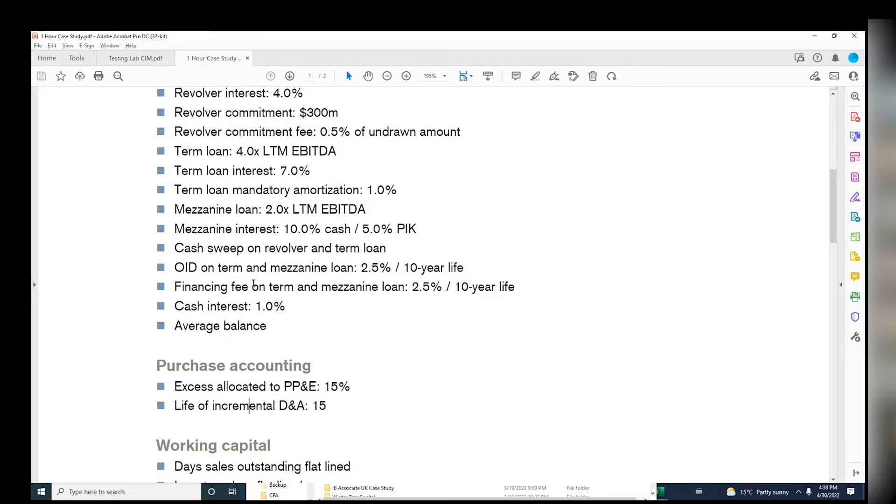
{"action": "left_click_drag", "start_coordinate": [256, 269], "coordinate": [472, 277]}
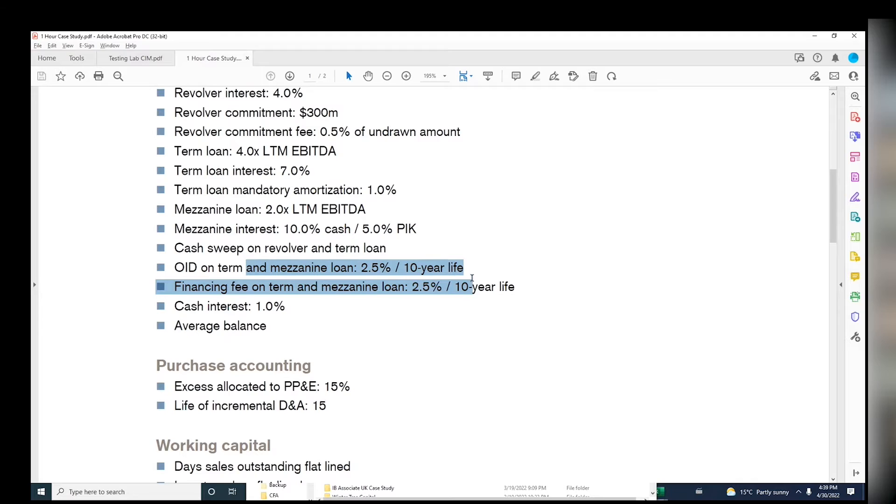
{"action": "left_click", "coordinate": [188, 267]}
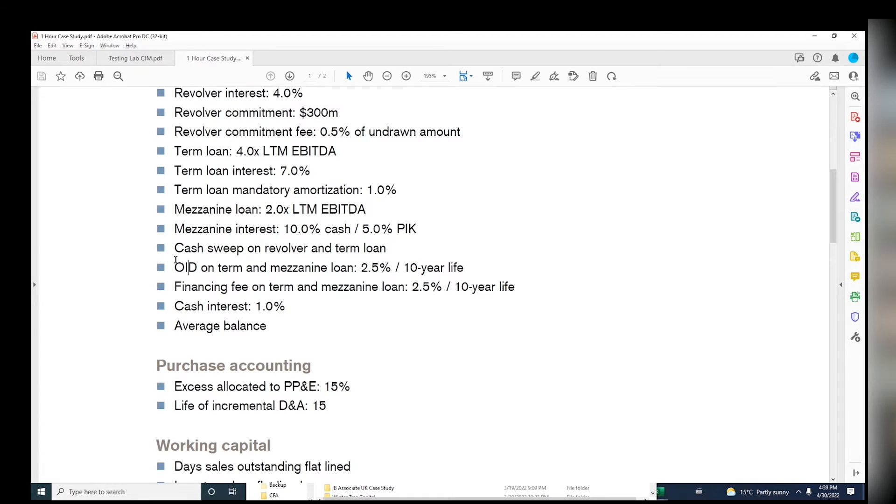
{"action": "left_click_drag", "start_coordinate": [176, 264], "coordinate": [515, 286]}
{"action": "left_click_drag", "start_coordinate": [383, 286], "coordinate": [390, 287]}
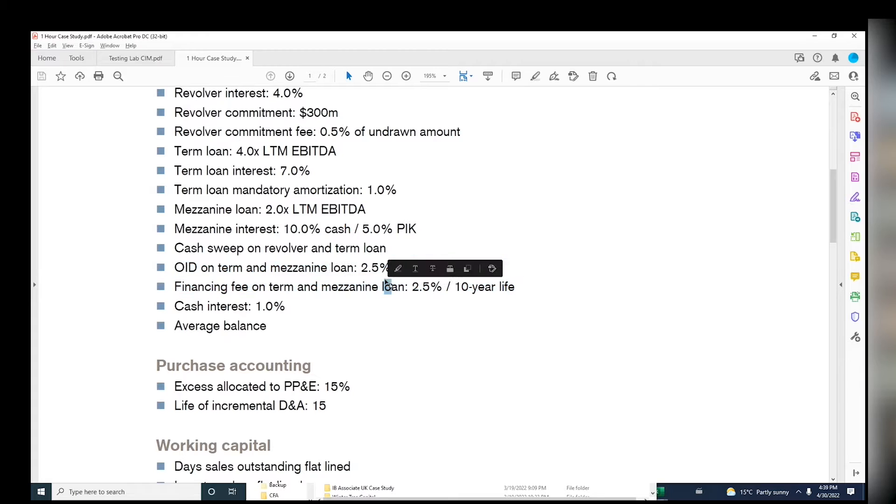
{"action": "left_click", "coordinate": [140, 303]}
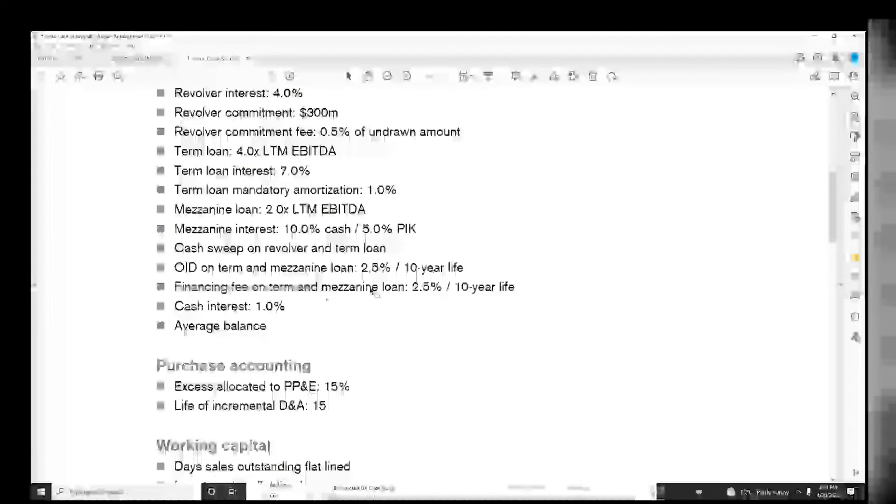
Examine the financing fee assumption, selecting its percentage, its name and its amortization life in turn
{"action": "left_click_drag", "start_coordinate": [175, 288], "coordinate": [503, 295]}
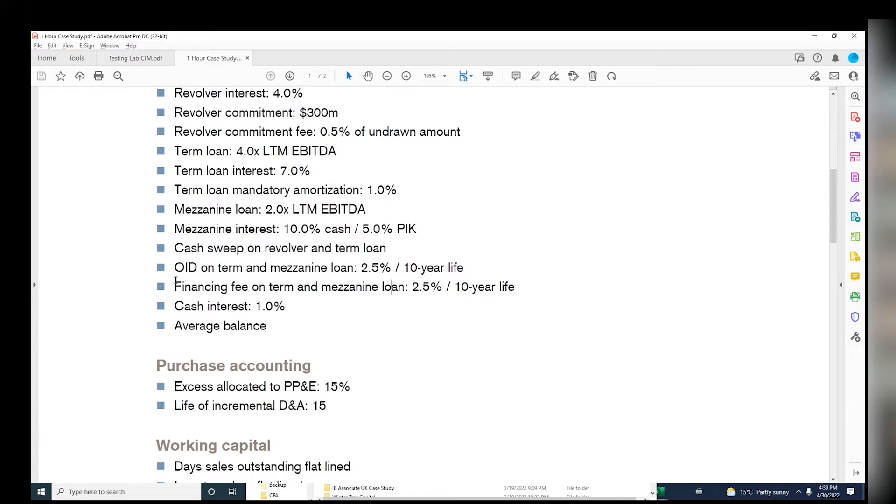
{"action": "left_click", "coordinate": [177, 281]}
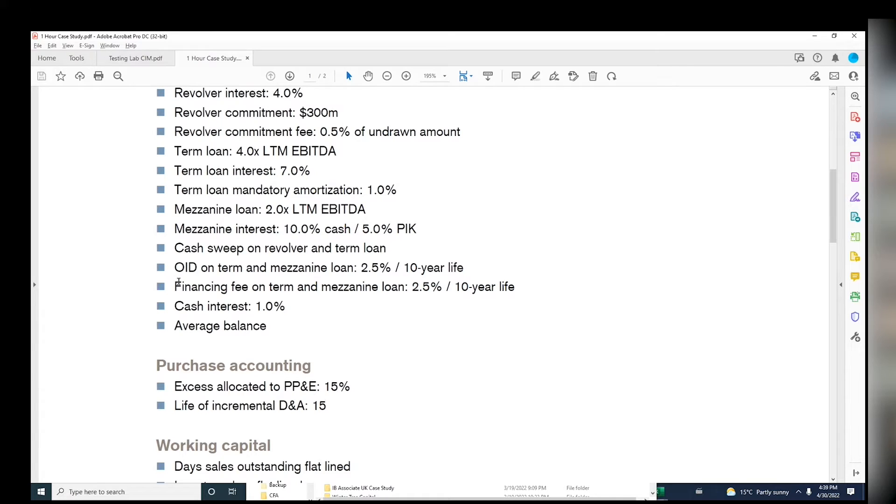
{"action": "left_click", "coordinate": [440, 291]}
{"action": "left_click", "coordinate": [418, 290], "text": "shift"}
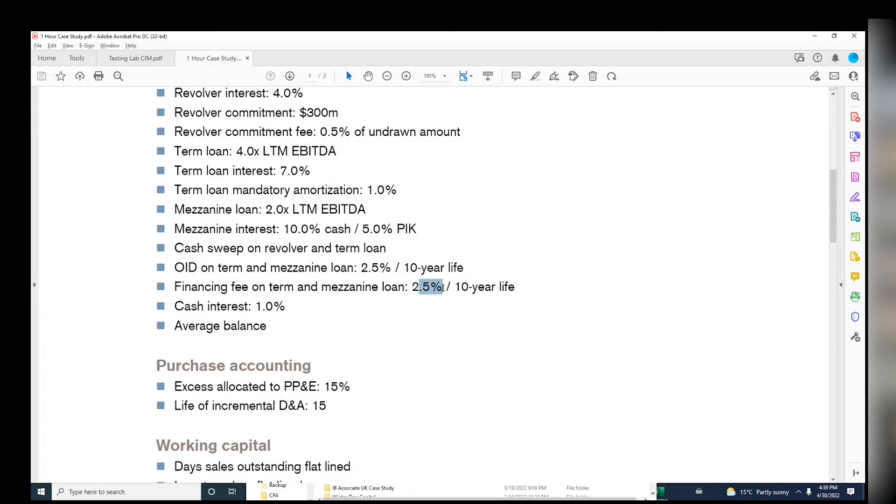
{"action": "left_click_drag", "start_coordinate": [175, 286], "coordinate": [249, 286]}
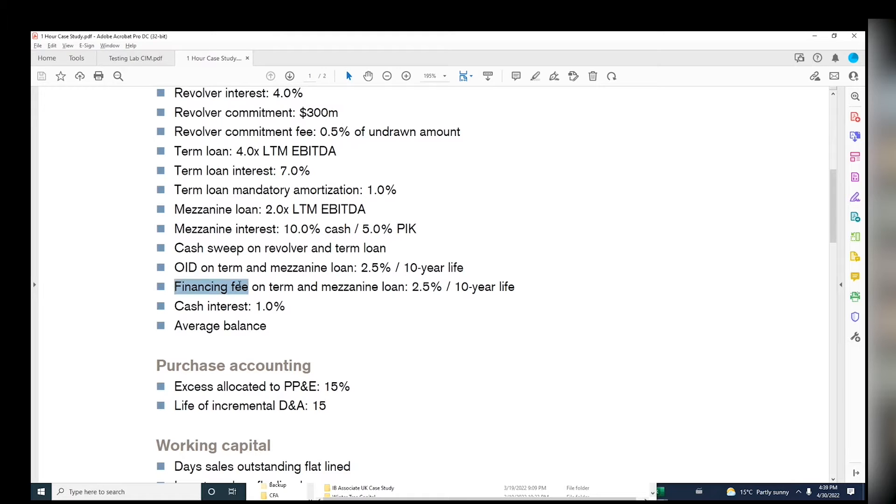
{"action": "left_click_drag", "start_coordinate": [452, 286], "coordinate": [516, 287]}
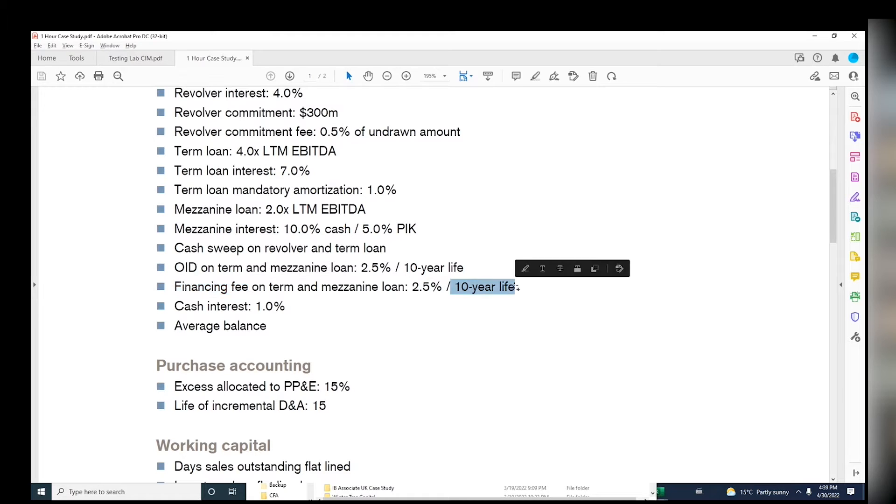
Examine the cash interest and average balance assumptions at the end of the Financing section
{"action": "left_click", "coordinate": [227, 307]}
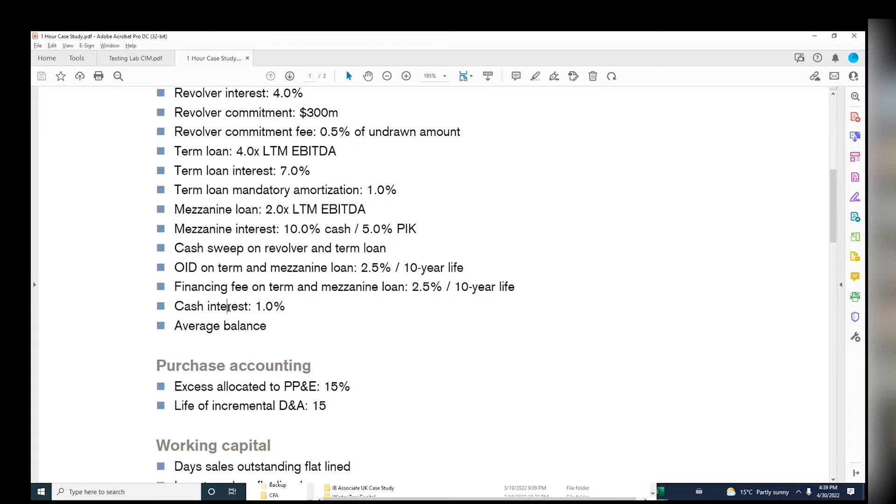
{"action": "left_click_drag", "start_coordinate": [241, 325], "coordinate": [273, 338]}
{"action": "left_click", "coordinate": [229, 330]}
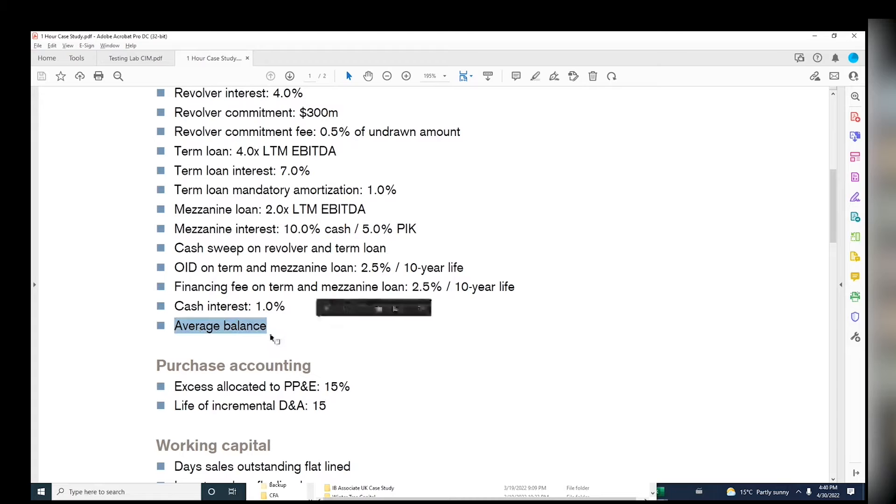
{"action": "left_click", "coordinate": [240, 340]}
Examine the Purchase accounting assumptions, selecting the percentage of excess allocated to PP&E
{"action": "scroll", "coordinate": [250, 329], "scroll_direction": "down", "scroll_amount": 20}
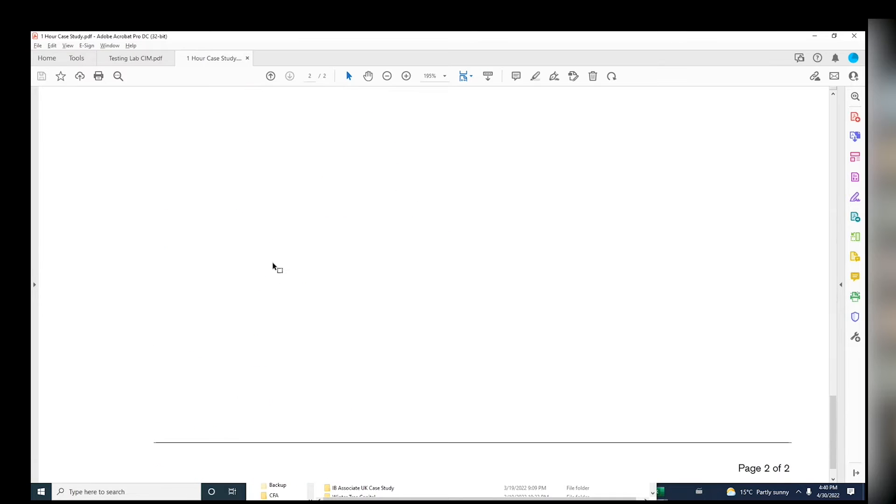
{"action": "scroll", "coordinate": [274, 265], "scroll_direction": "up", "scroll_amount": 19}
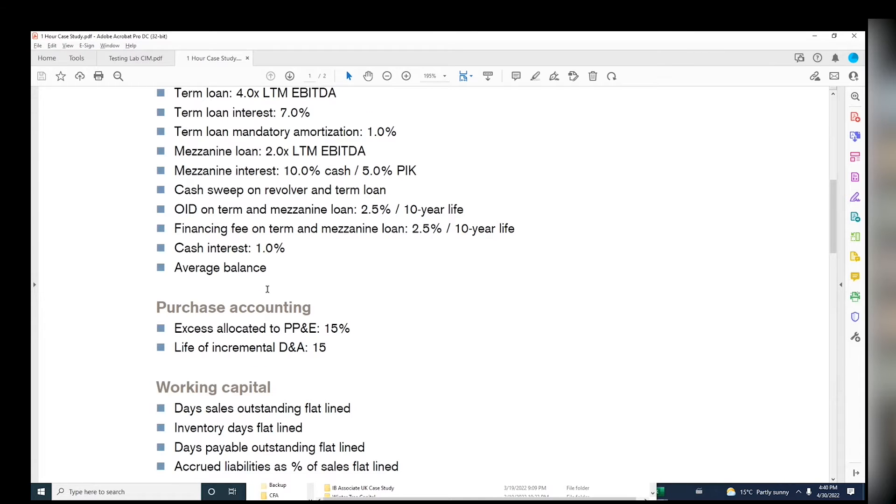
{"action": "left_click_drag", "start_coordinate": [352, 328], "coordinate": [323, 329]}
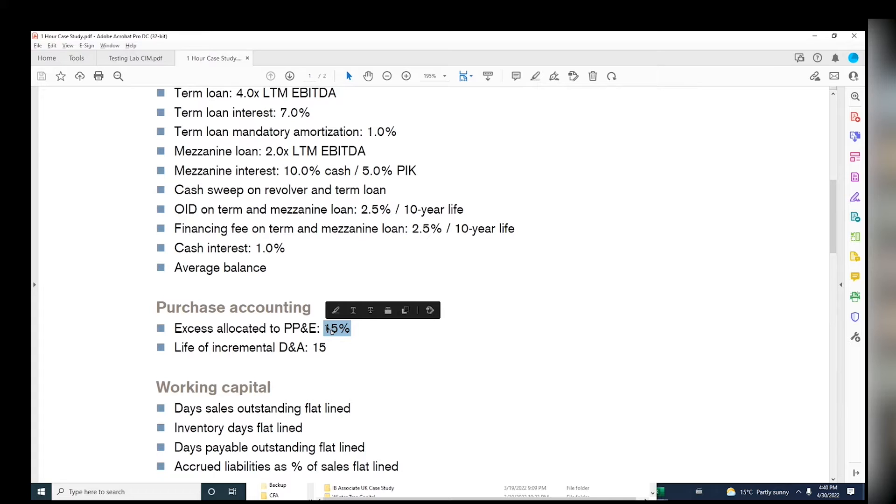
{"action": "left_click", "coordinate": [326, 328]}
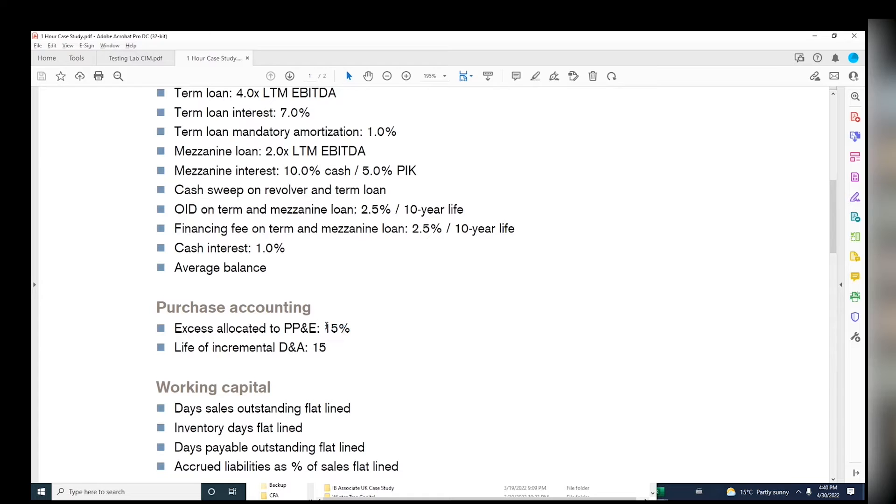
{"action": "double_click", "coordinate": [326, 328]}
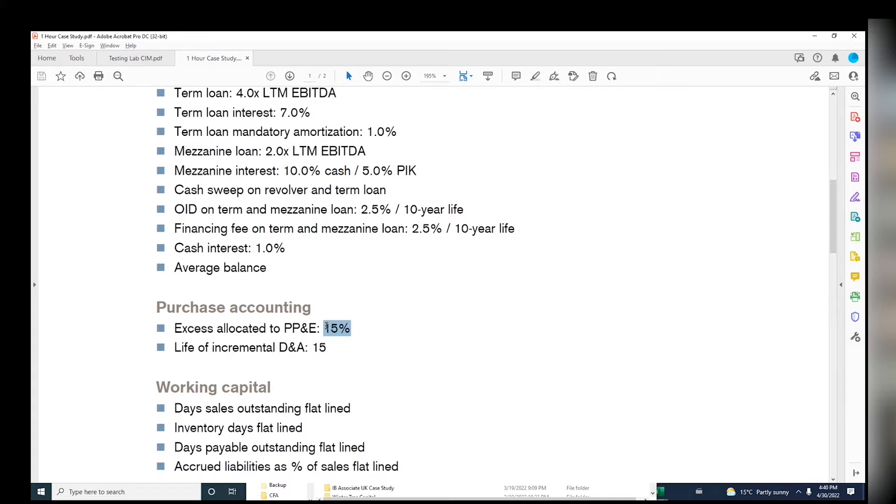
{"action": "key", "text": "Down"}
{"action": "key", "text": "Down"}
{"action": "key", "text": "Down"}
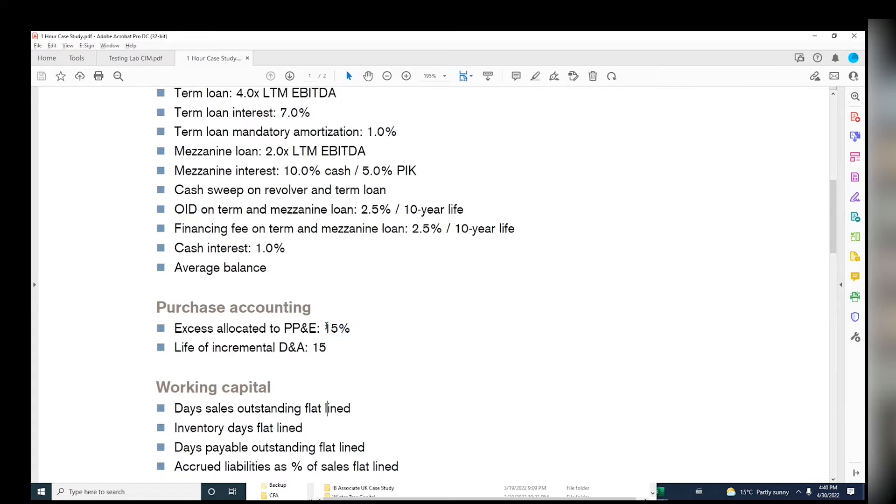
{"action": "key", "text": "Up"}
{"action": "key", "text": "Up"}
{"action": "key", "text": "Left"}
{"action": "key", "text": "Left"}
{"action": "key", "text": "shift+Right"}
{"action": "key", "text": "shift+Right"}
{"action": "key", "text": "Down"}
{"action": "key", "text": "Down"}
{"action": "key", "text": "Down"}
{"action": "key", "text": "Down"}
{"action": "key", "text": "Down"}
{"action": "key", "text": "Down"}
{"action": "key", "text": "Down"}
{"action": "key", "text": "Down"}
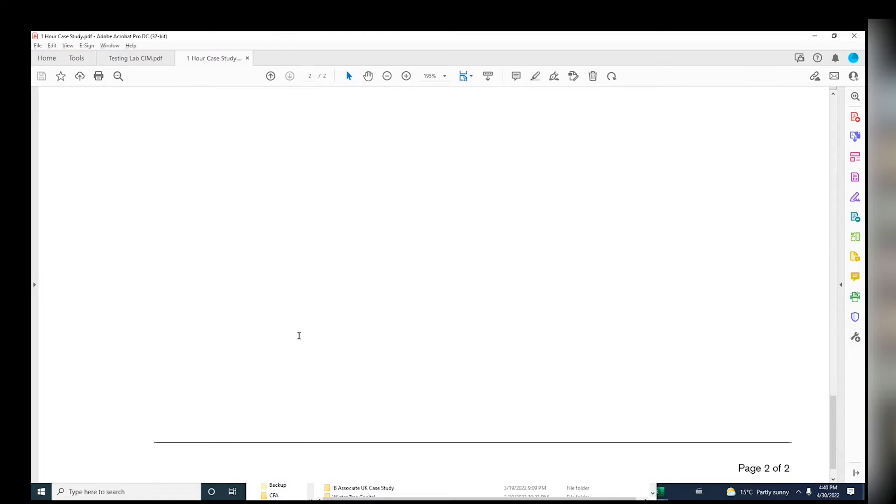
{"action": "key", "text": "Up"}
{"action": "key", "text": "Up"}
{"action": "key", "text": "Up"}
{"action": "key", "text": "Up"}
{"action": "key", "text": "Up"}
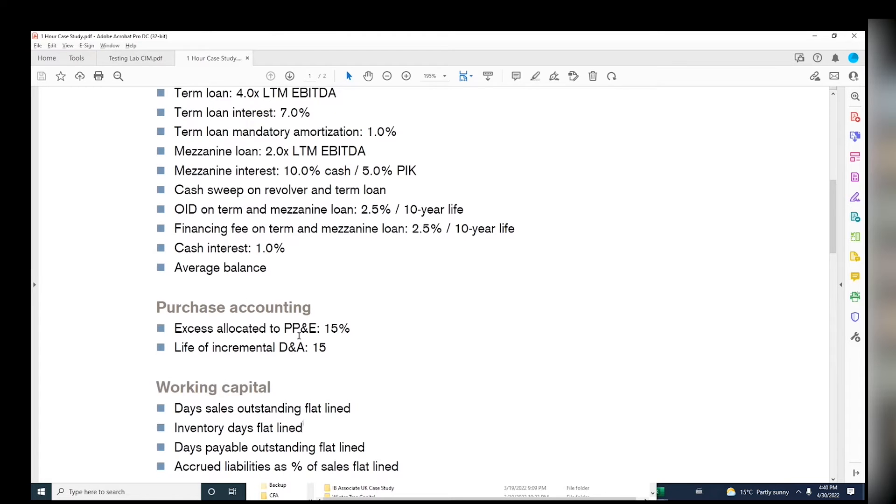
Move past the Working capital section to examine the income statement and beginning balance sheet assumptions
{"action": "left_click", "coordinate": [260, 389]}
{"action": "scroll", "coordinate": [260, 391], "scroll_direction": "down", "scroll_amount": 10}
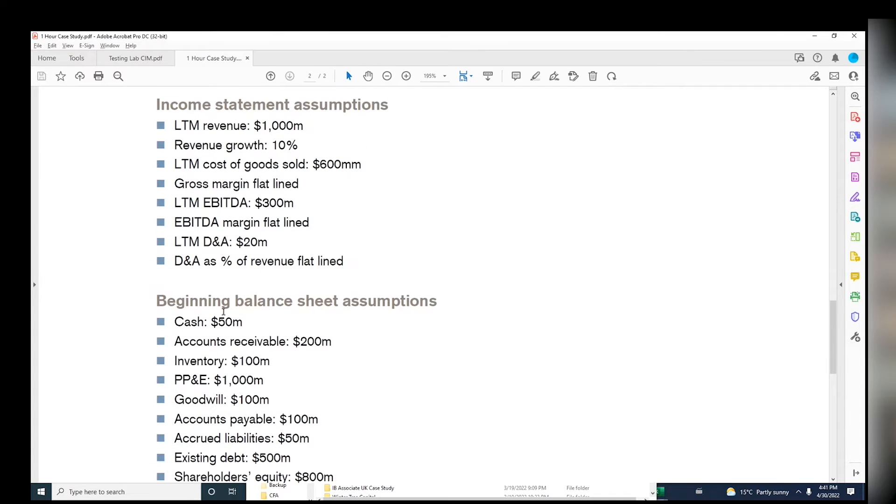
Examine the Working capital assumptions at the end of page 1, including the days sales outstanding line, and continue to page 2
{"action": "scroll", "coordinate": [221, 300], "scroll_direction": "down", "scroll_amount": 5, "text": "ctrl"}
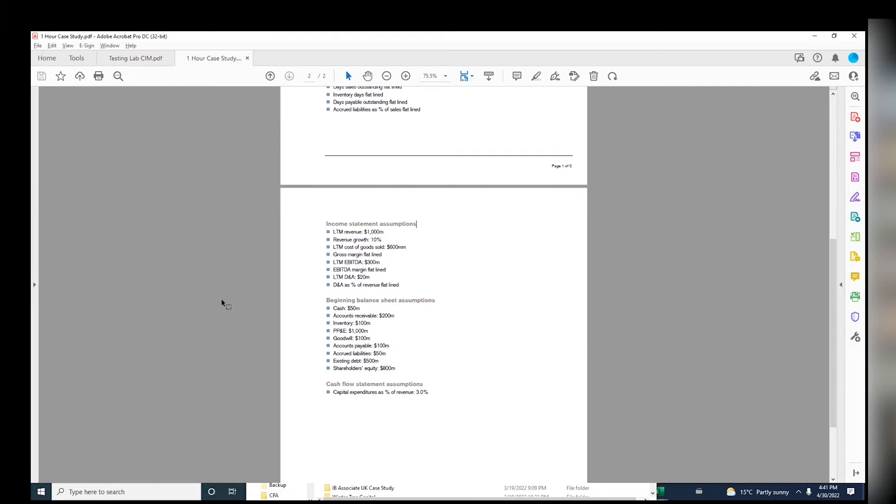
{"action": "scroll", "coordinate": [221, 300], "scroll_direction": "up", "scroll_amount": 2, "text": "ctrl"}
{"action": "scroll", "coordinate": [221, 300], "scroll_direction": "up", "scroll_amount": 5}
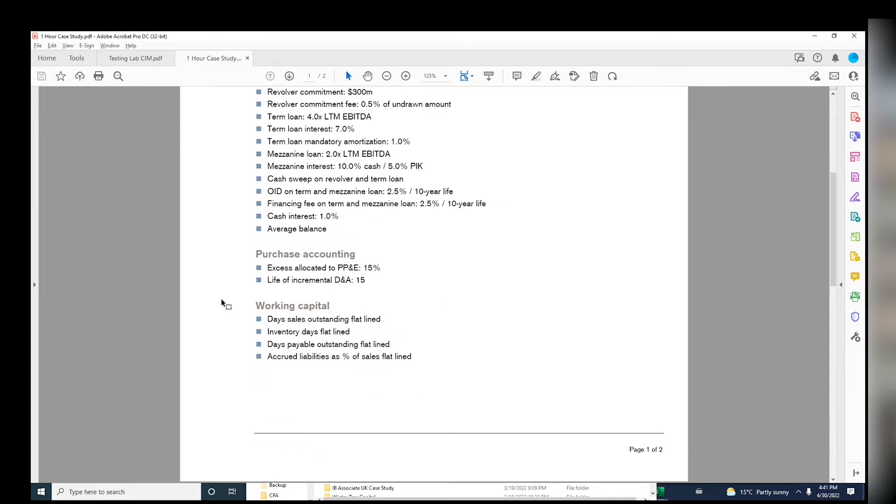
{"action": "double_click", "coordinate": [293, 320]}
{"action": "scroll", "coordinate": [294, 320], "scroll_direction": "down", "scroll_amount": 2}
{"action": "left_click_drag", "start_coordinate": [268, 155], "coordinate": [352, 254]}
{"action": "left_click", "coordinate": [355, 251]}
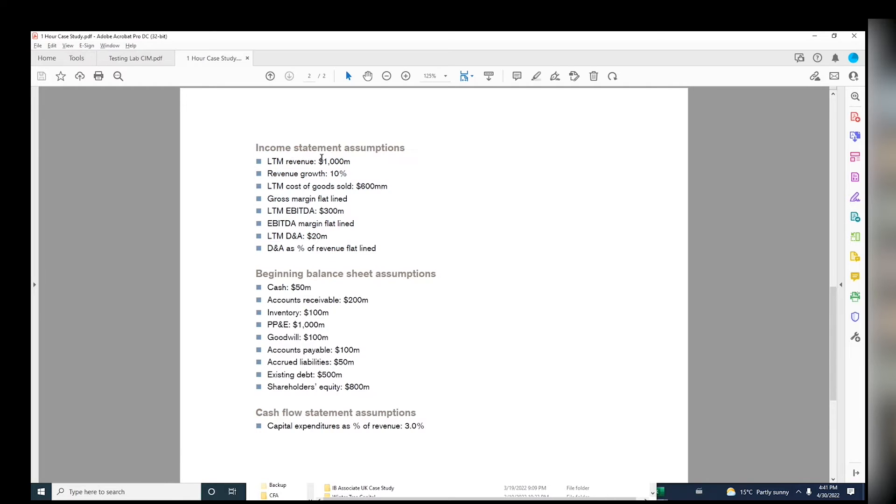
Examine the income statement, cash flow statement and beginning balance sheet assumptions, selecting LTM revenue and the opening cash line
{"action": "left_click_drag", "start_coordinate": [320, 161], "coordinate": [342, 172]}
{"action": "left_click", "coordinate": [299, 208]}
{"action": "left_click_drag", "start_coordinate": [363, 427], "coordinate": [304, 416]}
{"action": "left_click_drag", "start_coordinate": [268, 286], "coordinate": [301, 301]}
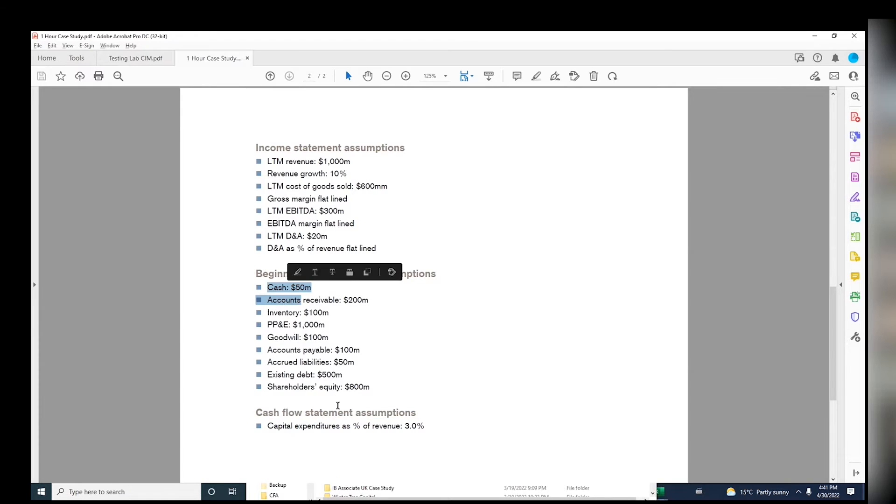
{"action": "scroll", "coordinate": [324, 340], "scroll_direction": "down", "scroll_amount": 5}
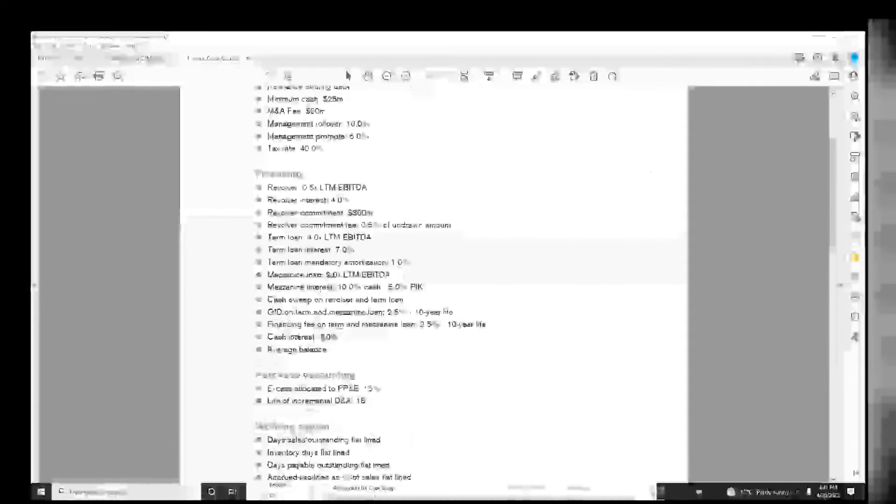
Switch to the 1 Hour Case Study Answer workbook in Excel and go to the date in its Assumptions section
{"action": "key", "text": "super+Tab"}
{"action": "left_click", "coordinate": [324, 338]}
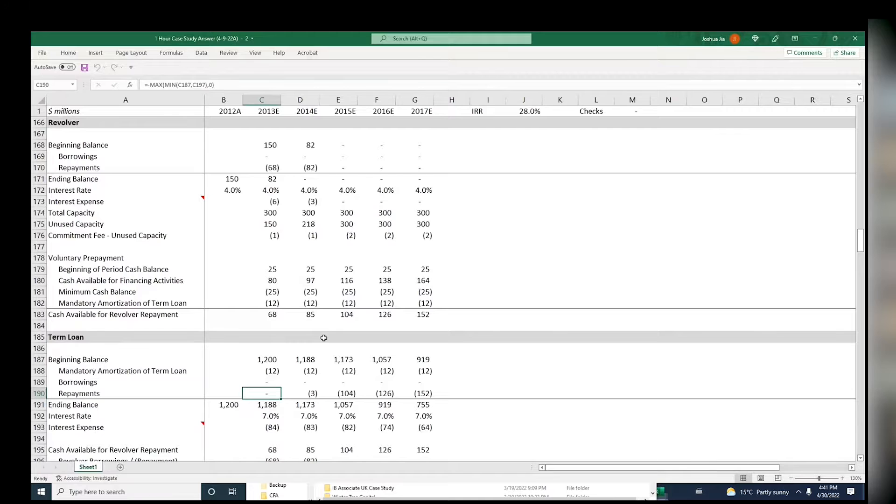
{"action": "key", "text": "ctrl+Home"}
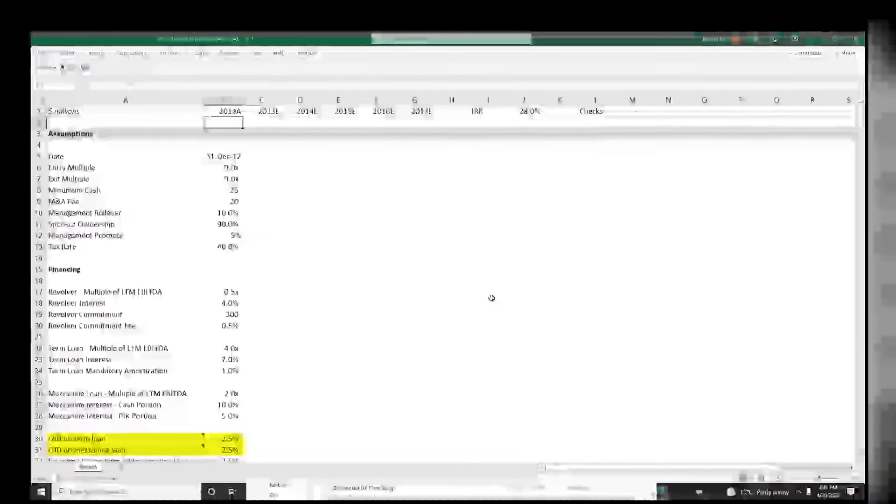
{"action": "key", "text": "Down"}
{"action": "key", "text": "Down"}
{"action": "key", "text": "Down"}
{"action": "key", "text": "Left"}
{"action": "key", "text": "Right"}
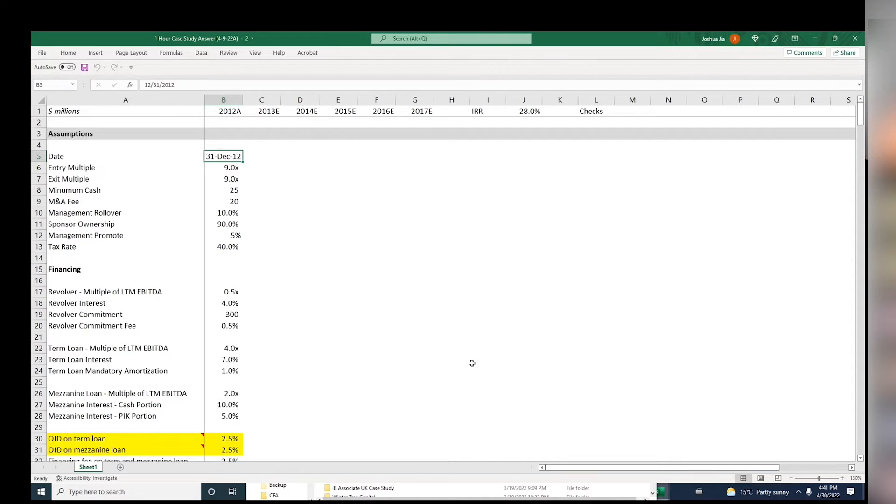
Leave the case study answer and bring up the Cozzini Brothers LBO model workbook
{"action": "key", "text": "alt+Tab"}
{"action": "key", "text": "Tab"}
{"action": "key", "text": "Tab"}
{"action": "key", "text": "Tab"}
{"action": "key", "text": "Tab"}
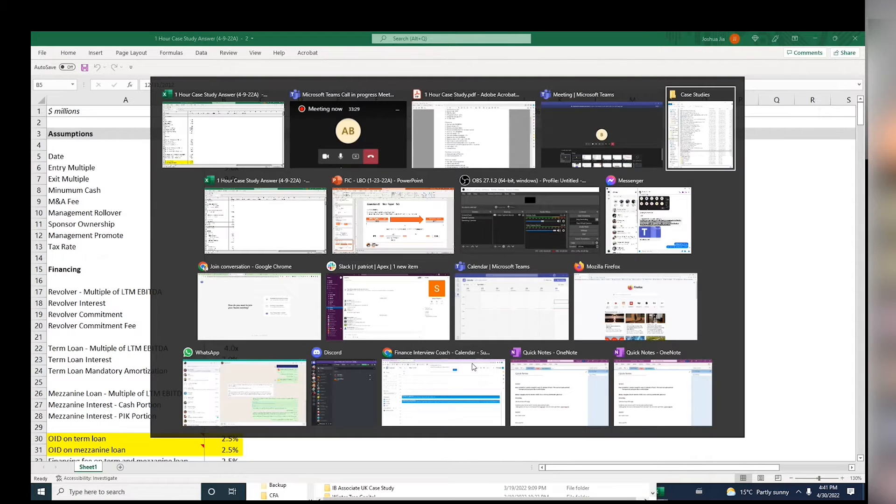
{"action": "key", "text": "shift+Tab"}
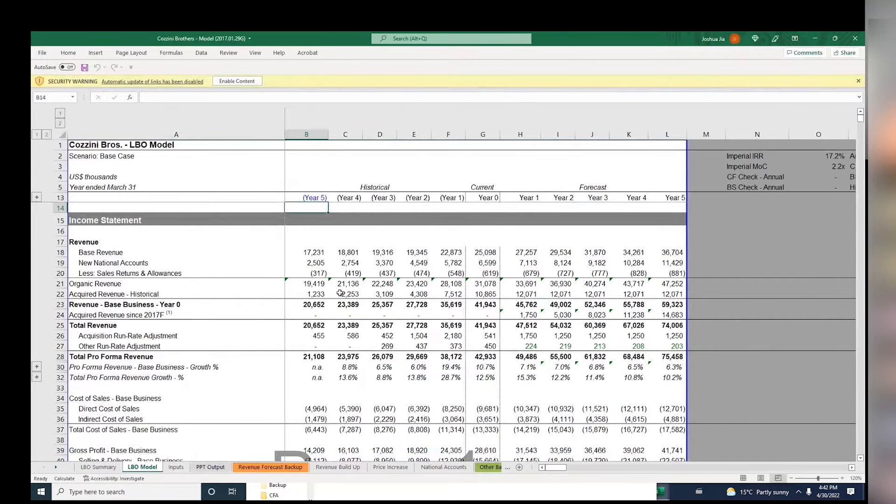
Examine the Total Pro Forma Revenue row of the LBO Model sheet, from the annual columns through to the monthly columns
{"action": "key", "text": "Down"}
{"action": "key", "text": "Down"}
{"action": "key", "text": "Down"}
{"action": "key", "text": "Down"}
{"action": "key", "text": "Down"}
{"action": "key", "text": "Down"}
{"action": "key", "text": "Down"}
{"action": "key", "text": "Down"}
{"action": "key", "text": "Down"}
{"action": "key", "text": "Down"}
{"action": "key", "text": "Down"}
{"action": "key", "text": "Down"}
{"action": "key", "text": "Down"}
{"action": "key", "text": "Down"}
{"action": "key", "text": "Right"}
{"action": "key", "text": "Right"}
{"action": "key", "text": "Right"}
{"action": "key", "text": "Right"}
{"action": "key", "text": "Right"}
{"action": "key", "text": "Right"}
{"action": "key", "text": "Right"}
{"action": "key", "text": "Right"}
{"action": "key", "text": "Right"}
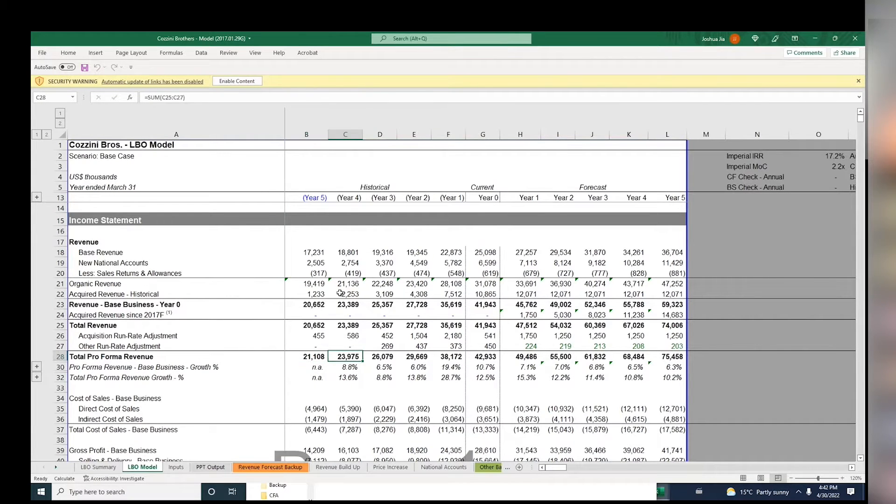
{"action": "key", "text": "Right"}
{"action": "key", "text": "Right"}
{"action": "key", "text": "Right"}
{"action": "key", "text": "Right"}
{"action": "key", "text": "Right"}
{"action": "key", "text": "Right"}
{"action": "key", "text": "Right"}
{"action": "key", "text": "Right"}
{"action": "key", "text": "Right"}
{"action": "key", "text": "Right"}
{"action": "key", "text": "Right"}
{"action": "key", "text": "Right"}
{"action": "key", "text": "Right"}
{"action": "key", "text": "Right"}
{"action": "key", "text": "Right"}
{"action": "key", "text": "Right"}
{"action": "key", "text": "Right"}
{"action": "key", "text": "Right"}
{"action": "key", "text": "Right"}
{"action": "key", "text": "Right"}
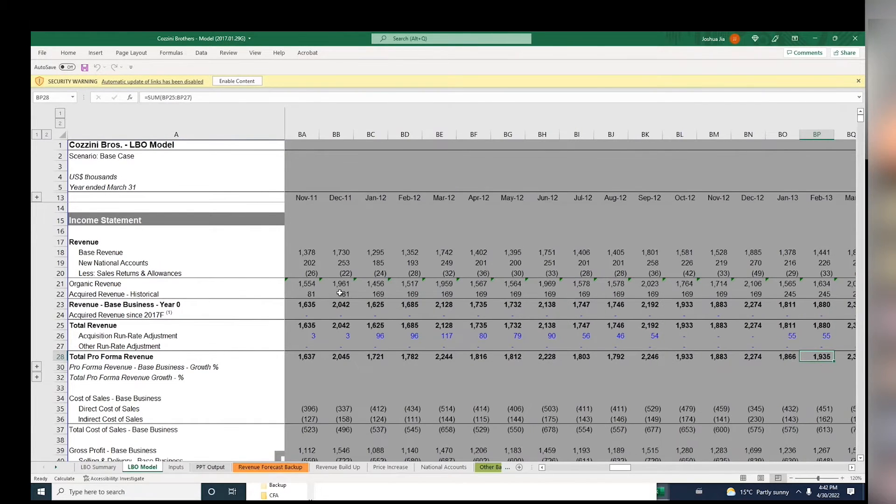
Go to the Inputs sheet and examine the Financing Options section, selecting the senior debt columns for options 4 and 5
{"action": "key", "text": "ctrl+Home"}
{"action": "key", "text": "ctrl+Page_Down"}
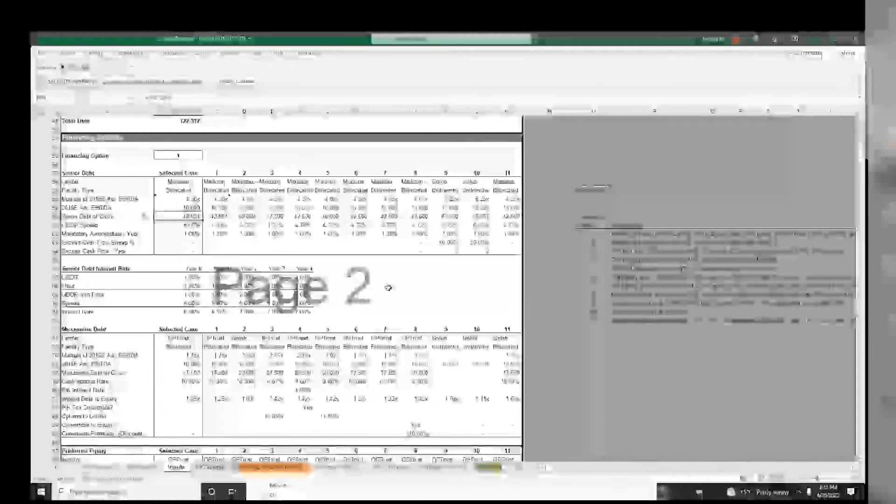
{"action": "key", "text": "Page_Up"}
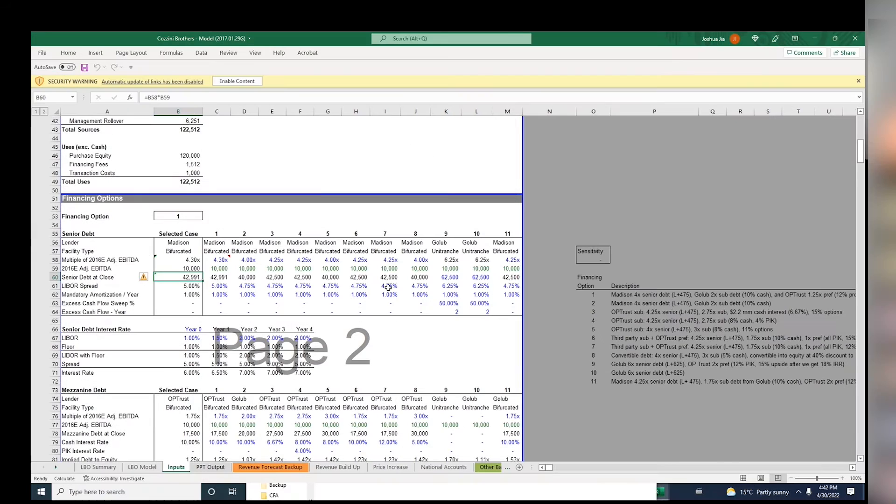
{"action": "left_click_drag", "start_coordinate": [300, 225], "coordinate": [326, 321]}
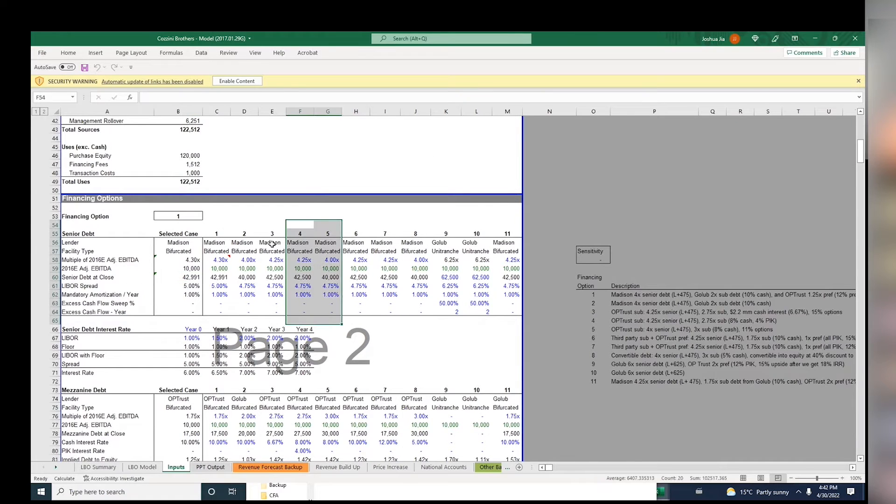
Examine the operating case assumptions further down the Inputs sheet, including historical acquired revenue growth and price increases
{"action": "key", "text": "Page_Down"}
{"action": "key", "text": "Page_Down"}
{"action": "key", "text": "Page_Down"}
{"action": "key", "text": "Page_Down"}
{"action": "left_click_drag", "start_coordinate": [175, 234], "coordinate": [176, 282]}
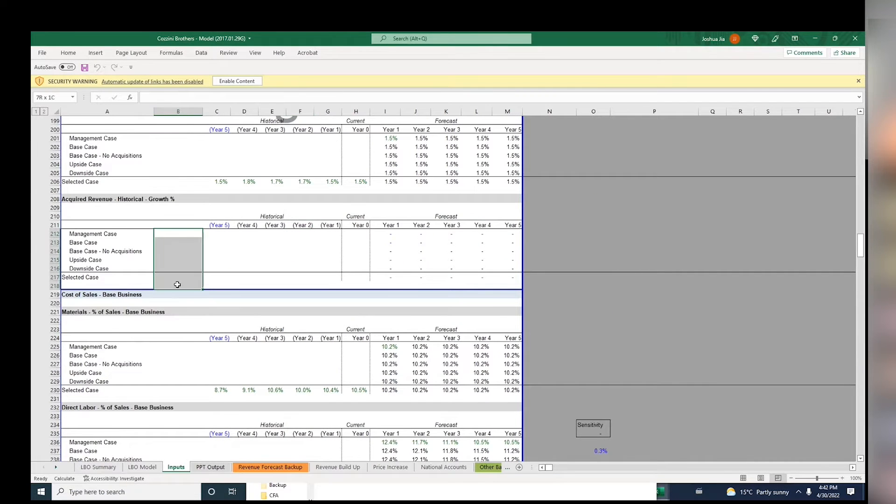
{"action": "key", "text": "Page_Up"}
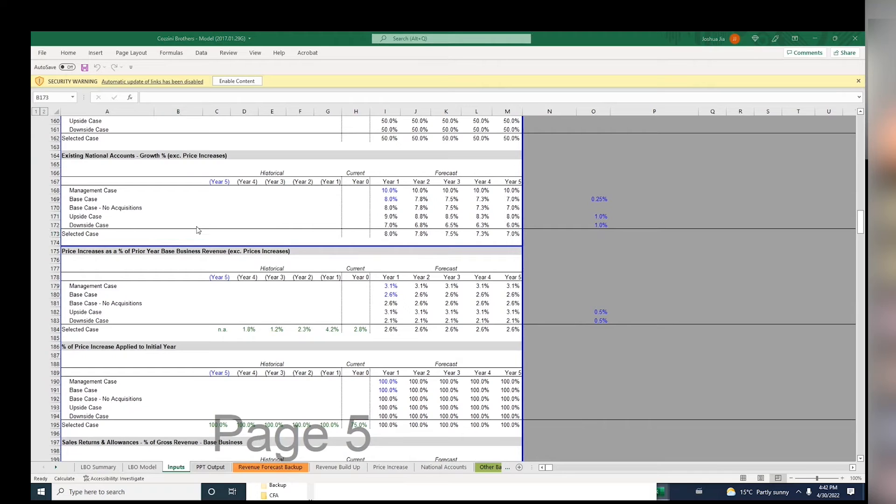
Return to the 1 Hour Case Study Answer workbook and examine the date and entry multiple in the Assumptions section
{"action": "key", "text": "alt+Tab"}
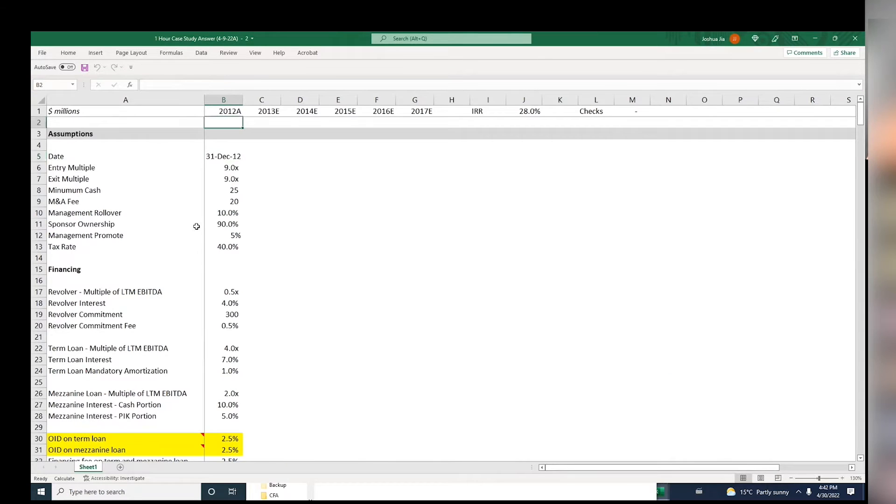
{"action": "key", "text": "Down"}
{"action": "key", "text": "Down"}
{"action": "key", "text": "Down"}
{"action": "key", "text": "Down"}
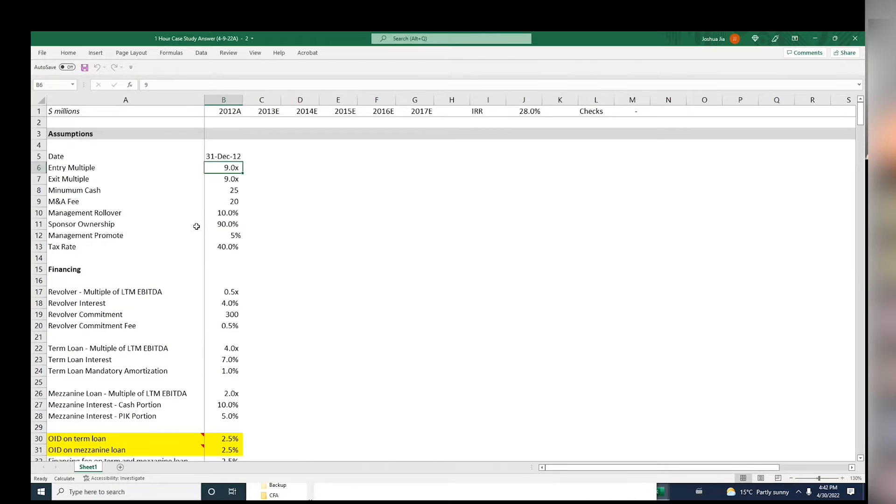
{"action": "key", "text": "Page_Down"}
{"action": "key", "text": "Page_Up"}
{"action": "key", "text": "Up"}
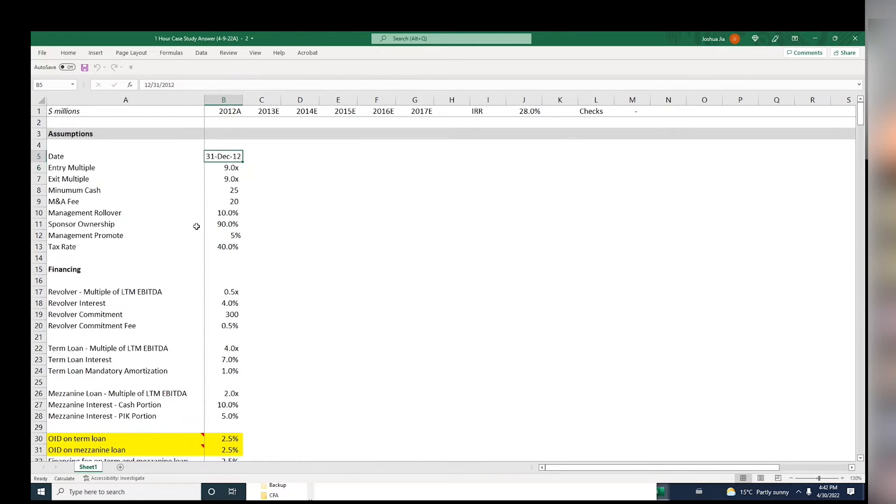
Examine the general assumptions from exit multiple and minimum cash through tax rate, ending at the revolver's LTM EBITDA multiple
{"action": "key", "text": "Down"}
{"action": "key", "text": "Down"}
{"action": "key", "text": "F2"}
{"action": "key", "text": "Return"}
{"action": "key", "text": "Up"}
{"action": "key", "text": "Left"}
{"action": "key", "text": "Down"}
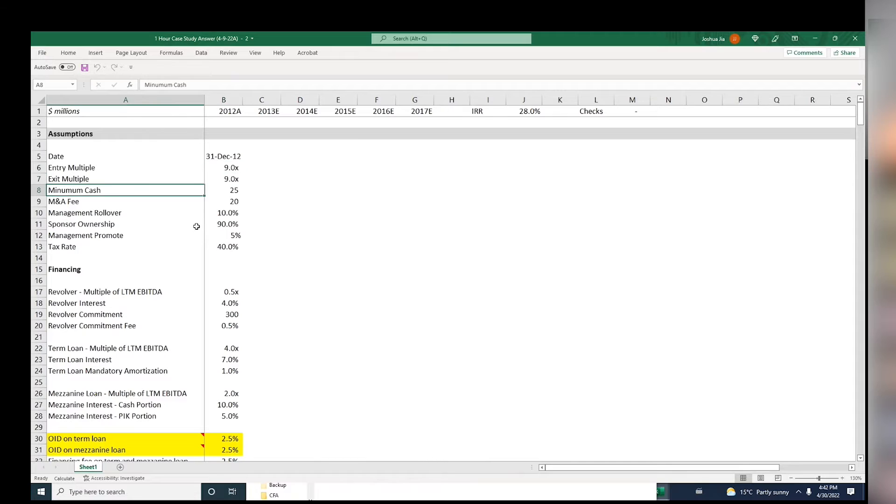
{"action": "key", "text": "Down"}
{"action": "key", "text": "Down"}
{"action": "key", "text": "Right"}
{"action": "key", "text": "Left"}
{"action": "key", "text": "Down"}
{"action": "key", "text": "Down"}
{"action": "key", "text": "Right"}
{"action": "key", "text": "Right"}
{"action": "key", "text": "Down"}
{"action": "key", "text": "Left"}
{"action": "key", "text": "Left"}
{"action": "key", "text": "Down"}
{"action": "key", "text": "Down"}
{"action": "key", "text": "Down"}
{"action": "key", "text": "Down"}
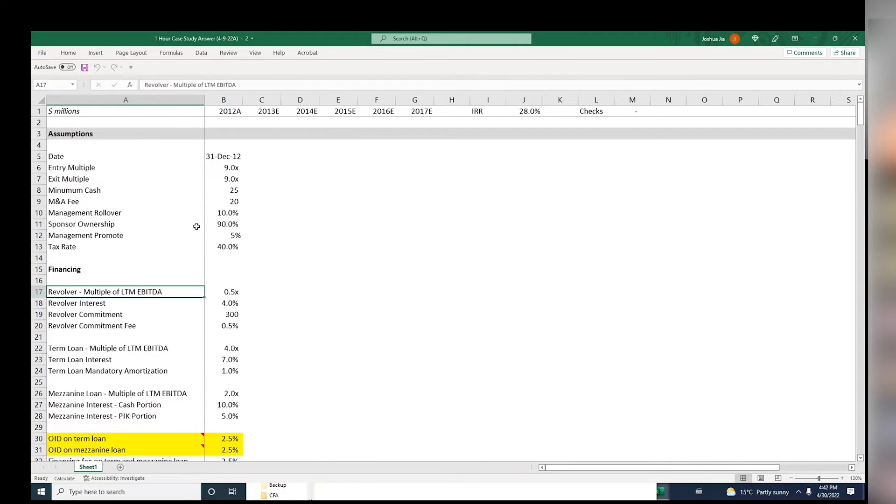
Examine the revolver interest, commitment and commitment fee inputs alongside the term loan inputs in the Financing section
{"action": "key", "text": "Right"}
{"action": "key", "text": "Down"}
{"action": "key", "text": "Down"}
{"action": "key", "text": "Left"}
{"action": "key", "text": "Down"}
{"action": "key", "text": "Down"}
{"action": "key", "text": "Down"}
{"action": "key", "text": "Right"}
{"action": "key", "text": "Right"}
{"action": "key", "text": "Left"}
{"action": "key", "text": "Down"}
{"action": "key", "text": "Up"}
{"action": "key", "text": "Up"}
{"action": "key", "text": "Up"}
{"action": "key", "text": "Up"}
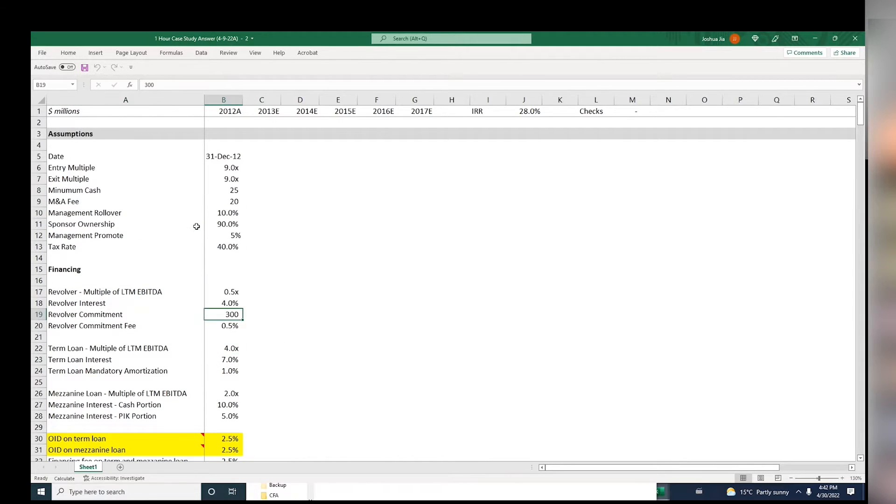
{"action": "key", "text": "Right"}
{"action": "key", "text": "Left"}
Examine the term loan and mezzanine loan inputs, moving down to the OID on term loan percentage
{"action": "key", "text": "Down"}
{"action": "key", "text": "Down"}
{"action": "key", "text": "Down"}
{"action": "key", "text": "Right"}
{"action": "key", "text": "Down"}
{"action": "key", "text": "Left"}
{"action": "key", "text": "Down"}
{"action": "key", "text": "Down"}
{"action": "key", "text": "Down"}
{"action": "key", "text": "Down"}
{"action": "key", "text": "Down"}
{"action": "key", "text": "Down"}
{"action": "key", "text": "Down"}
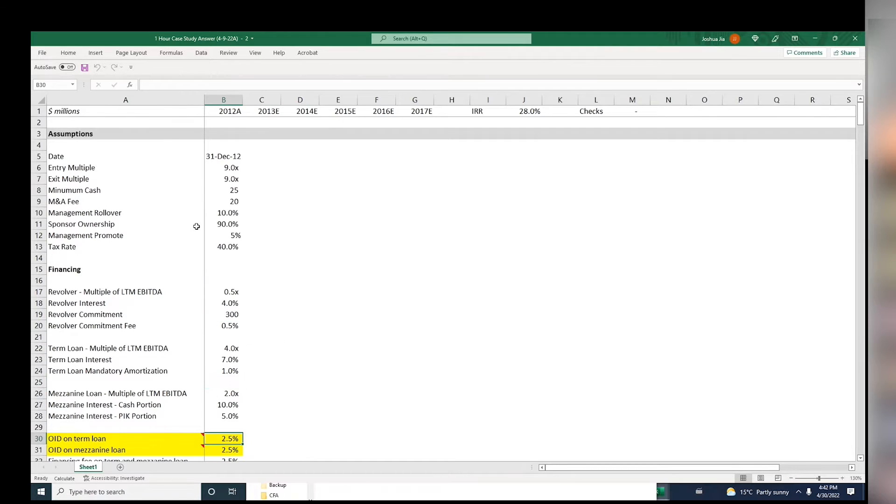
Examine the remaining assumptions from OID on mezzanine loan through purchase accounting, revenue growth and capex, down to the purchase equity calculation
{"action": "key", "text": "Down"}
{"action": "key", "text": "Down"}
{"action": "key", "text": "Down"}
{"action": "key", "text": "Down"}
{"action": "key", "text": "Down"}
{"action": "key", "text": "Down"}
{"action": "key", "text": "Down"}
{"action": "key", "text": "Down"}
{"action": "key", "text": "Down"}
{"action": "key", "text": "Down"}
{"action": "key", "text": "Down"}
{"action": "key", "text": "Down"}
{"action": "key", "text": "Down"}
{"action": "key", "text": "Down"}
{"action": "key", "text": "Down"}
{"action": "key", "text": "Down"}
{"action": "key", "text": "Down"}
{"action": "key", "text": "Down"}
{"action": "key", "text": "Down"}
{"action": "key", "text": "Down"}
{"action": "key", "text": "Up"}
{"action": "key", "text": "Up"}
{"action": "key", "text": "Up"}
{"action": "key", "text": "Up"}
{"action": "key", "text": "Up"}
{"action": "key", "text": "Up"}
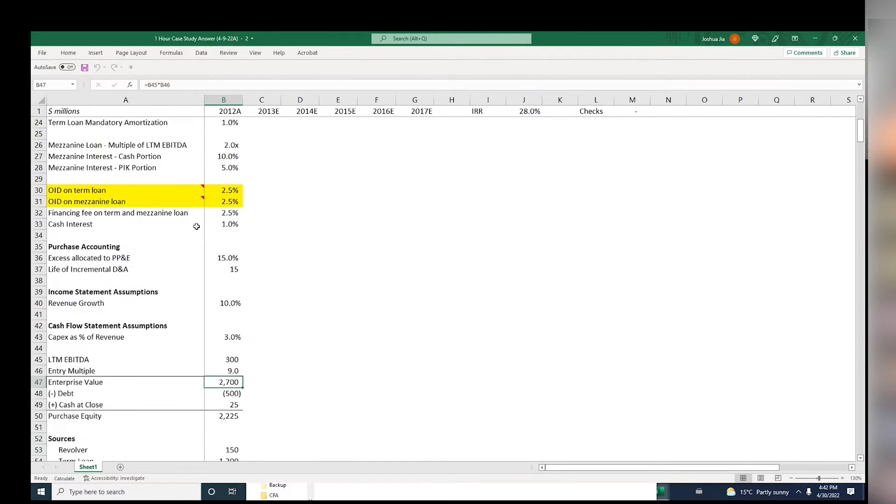
Review the LTM EBITDA and entry multiple inputs and inspect the cell references in the Enterprise Value formula
{"action": "key", "text": "Up"}
{"action": "key", "text": "Up"}
{"action": "key", "text": "Up"}
{"action": "key", "text": "Up"}
{"action": "key", "text": "Up"}
{"action": "key", "text": "Up"}
{"action": "key", "text": "Down"}
{"action": "key", "text": "Down"}
{"action": "key", "text": "Down"}
{"action": "key", "text": "Down"}
{"action": "key", "text": "Down"}
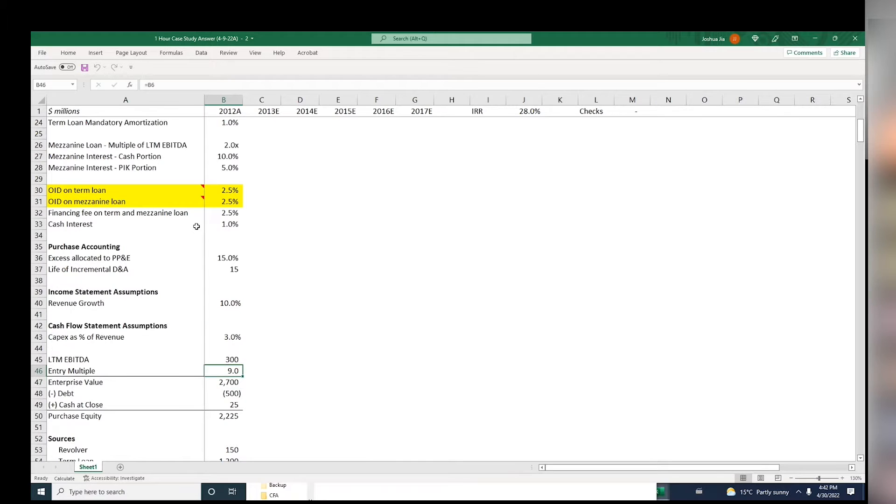
{"action": "key", "text": "Down"}
{"action": "key", "text": "F2"}
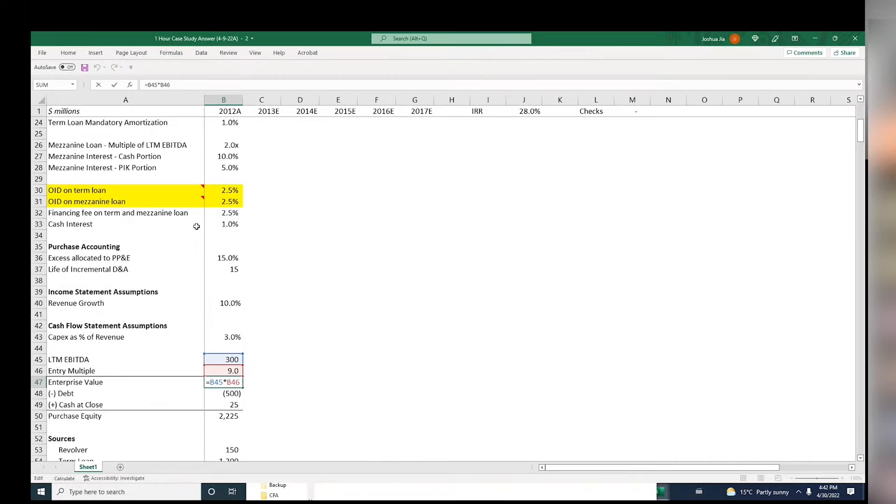
{"action": "key", "text": "Escape"}
Inspect the LTM EBITDA formula and trace it to its source cell in the Income Statement
{"action": "key", "text": "Up"}
{"action": "key", "text": "Up"}
{"action": "key", "text": "F2"}
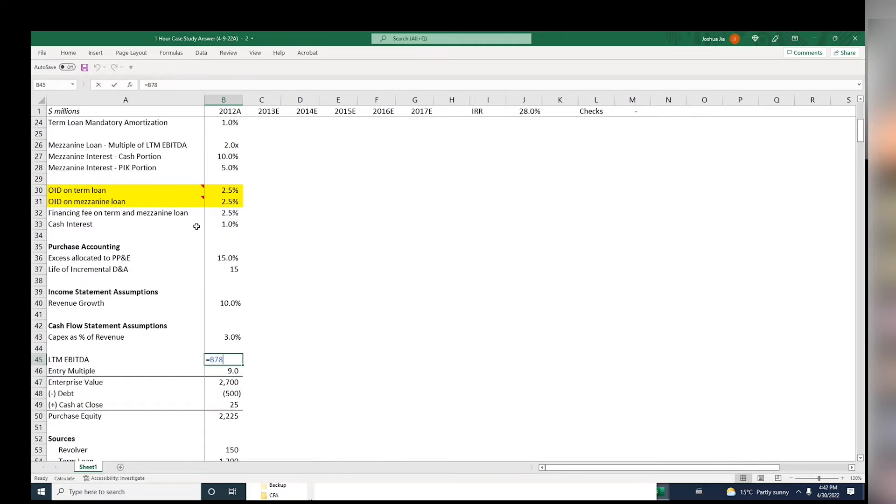
{"action": "key", "text": "Escape"}
{"action": "key", "text": "ctrl+bracketleft"}
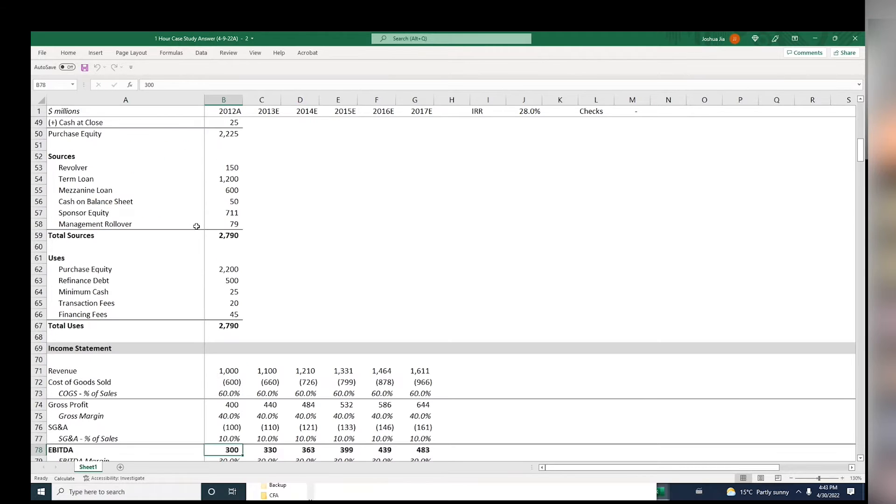
Switch to the 1 Hour Case Study PDF in Acrobat and search it for "ebitda", cycling through the matches
{"action": "key", "text": "alt+Tab"}
{"action": "key", "text": "alt+Tab"}
{"action": "key", "text": "alt+Tab"}
{"action": "key", "text": "alt+Tab"}
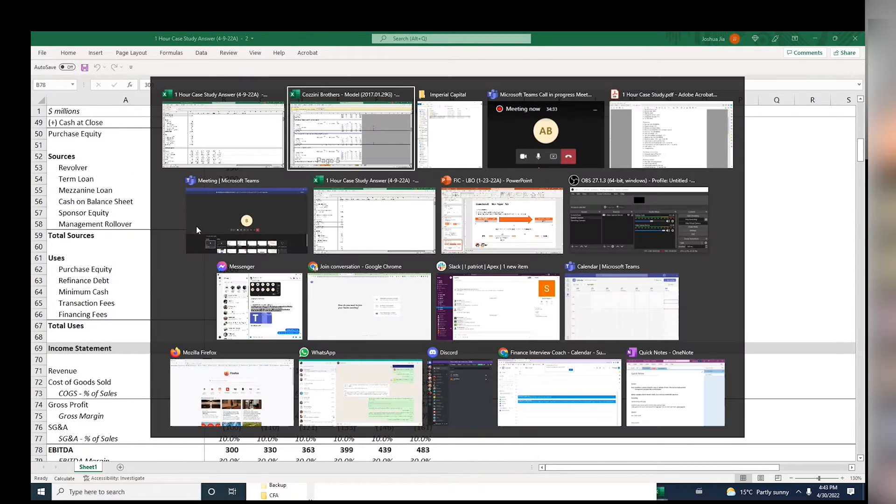
{"action": "key", "text": "ctrl+f"}
{"action": "type", "text": "ebitda"}
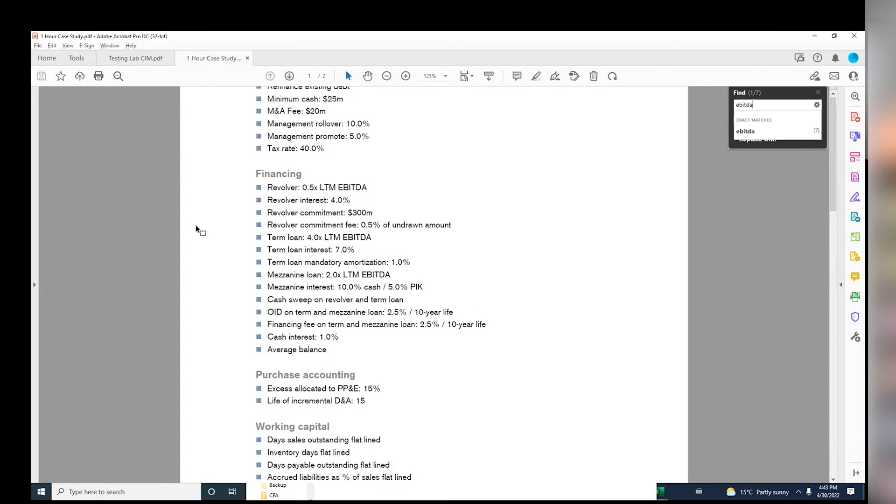
{"action": "key", "text": "Return"}
{"action": "key", "text": "Return"}
{"action": "key", "text": "Return"}
{"action": "key", "text": "Return"}
{"action": "key", "text": "Return"}
{"action": "key", "text": "Return"}
{"action": "key", "text": "Return"}
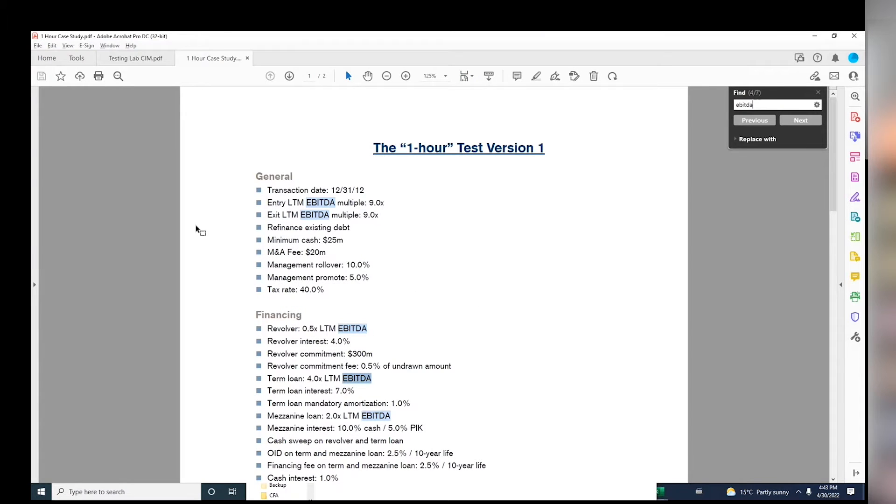
Return to the 1 Hour Case Study Answer workbook and inspect the 2012A SG&A percentage of sales and SG&A cells
{"action": "key", "text": "alt+Tab"}
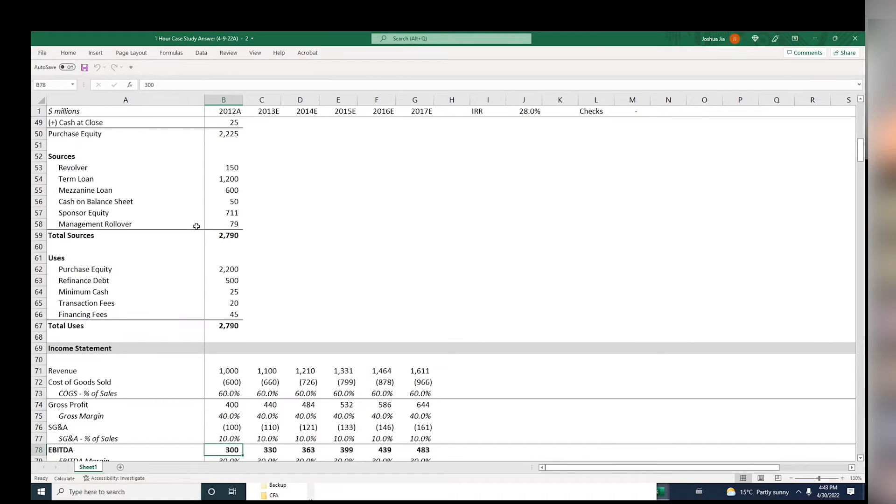
{"action": "key", "text": "Up"}
{"action": "key", "text": "F2"}
{"action": "key", "text": "Escape"}
{"action": "key", "text": "Up"}
{"action": "key", "text": "F2"}
{"action": "key", "text": "Escape"}
Inspect the 2012A Gross Profit formula and the COGS percentage of sales formula
{"action": "key", "text": "Up"}
{"action": "key", "text": "Up"}
{"action": "key", "text": "F2"}
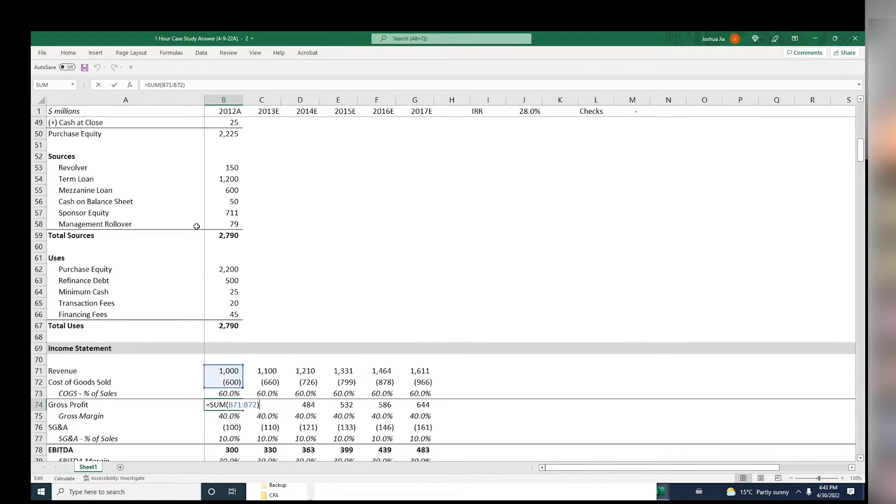
{"action": "key", "text": "Escape"}
{"action": "key", "text": "Up"}
{"action": "key", "text": "F2"}
{"action": "key", "text": "Escape"}
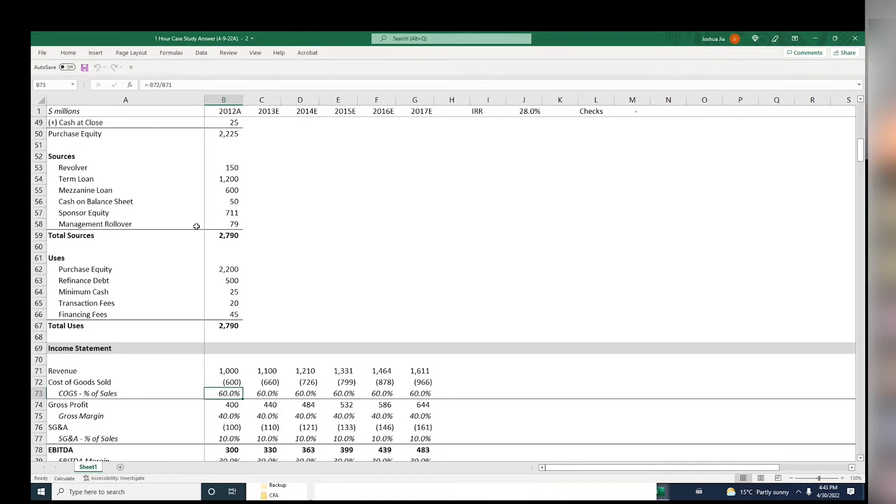
Inspect the 2012A SG&A cell again, then the cost of goods sold input and the Gross Profit sum
{"action": "key", "text": "Down"}
{"action": "key", "text": "Down"}
{"action": "key", "text": "Down"}
{"action": "key", "text": "F2"}
{"action": "key", "text": "Escape"}
{"action": "key", "text": "Up"}
{"action": "key", "text": "Up"}
{"action": "key", "text": "Up"}
{"action": "key", "text": "Up"}
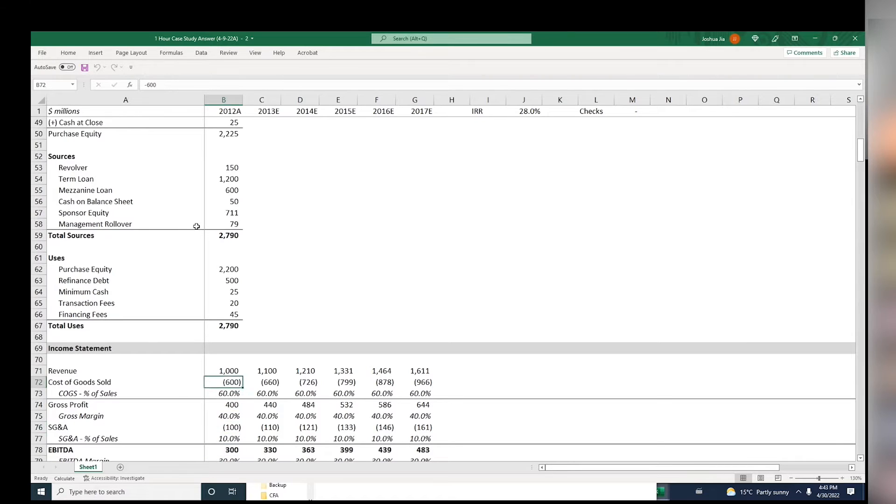
{"action": "key", "text": "Down"}
{"action": "key", "text": "Down"}
{"action": "key", "text": "F2"}
{"action": "key", "text": "Escape"}
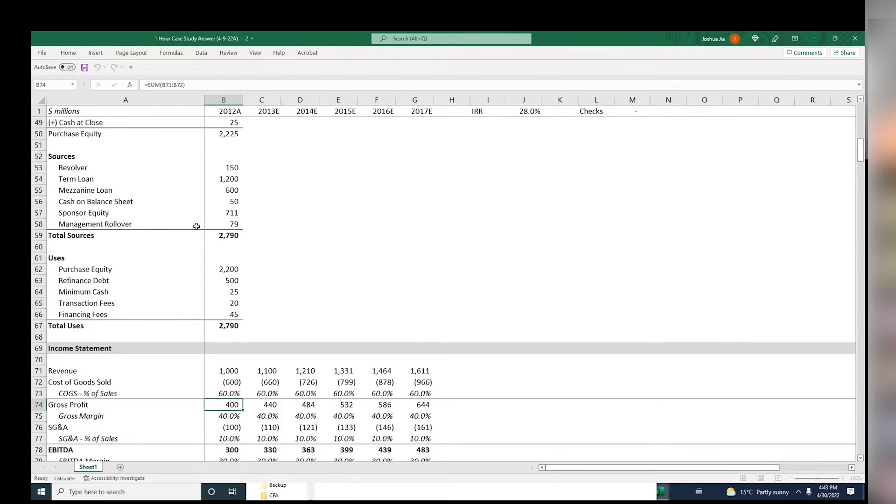
Examine the 2012A Income Statement lines from gross margin down to D&A as a percentage of sales
{"action": "key", "text": "Down"}
{"action": "key", "text": "Down"}
{"action": "key", "text": "Down"}
{"action": "key", "text": "Down"}
{"action": "key", "text": "Down"}
{"action": "key", "text": "Down"}
{"action": "key", "text": "Down"}
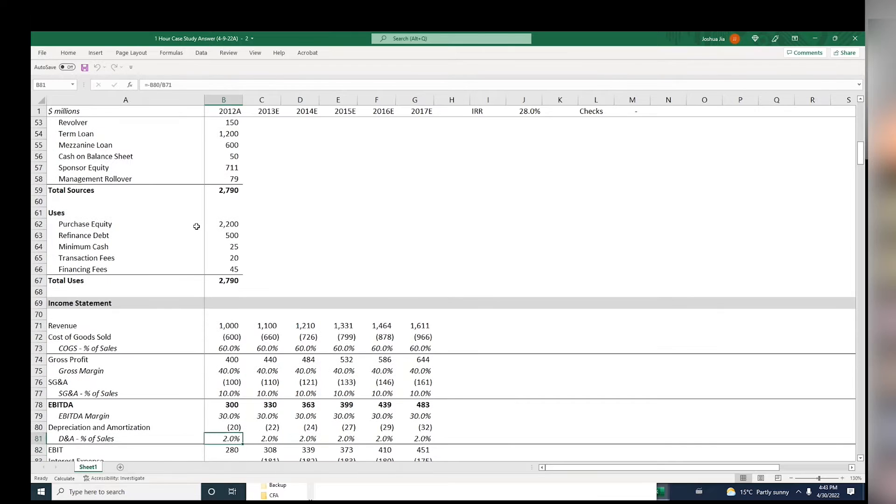
Check the 2012A EBIT and interest expense lines and inspect the Depreciation and Amortization cell
{"action": "key", "text": "Down"}
{"action": "key", "text": "Down"}
{"action": "key", "text": "Up"}
{"action": "key", "text": "Up"}
{"action": "key", "text": "Up"}
{"action": "key", "text": "F2"}
{"action": "key", "text": "Escape"}
{"action": "key", "text": "Down"}
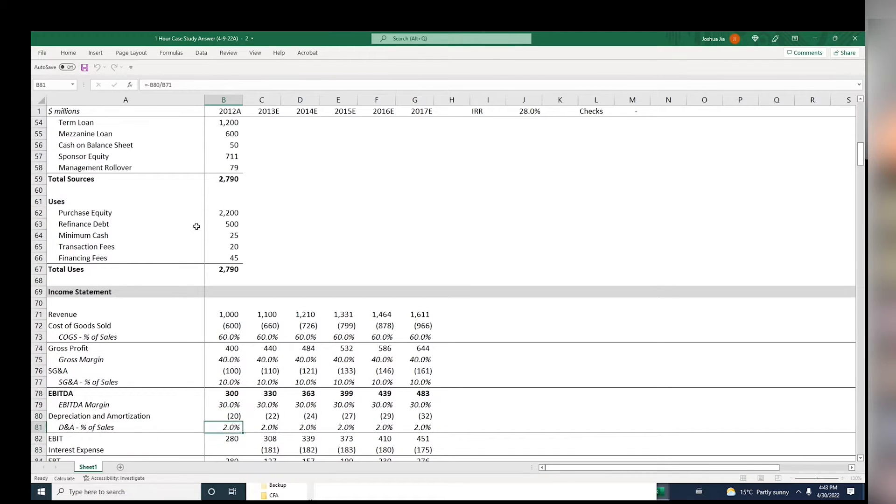
Return to the assumptions and review them from the financing fee down to the Enterprise Value calculation
{"action": "key", "text": "ctrl+Home"}
{"action": "key", "text": "Page_Down"}
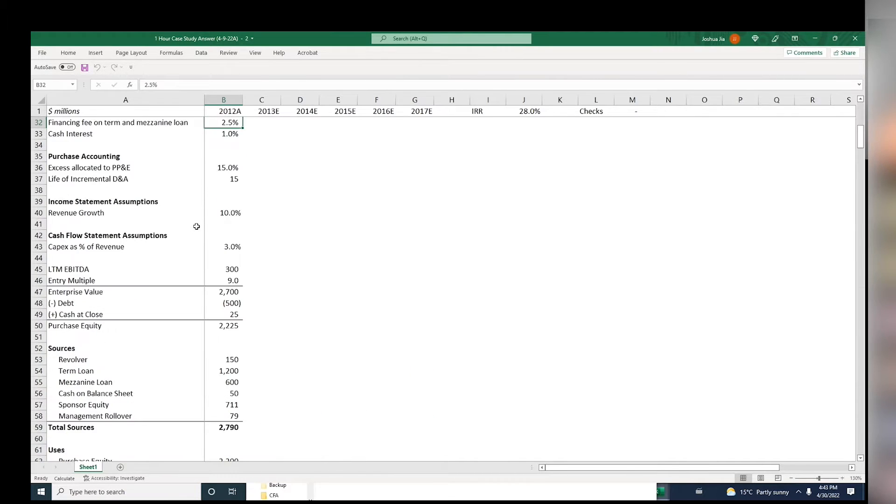
{"action": "key", "text": "Right"}
{"action": "key", "text": "Down"}
{"action": "key", "text": "Down"}
{"action": "key", "text": "Down"}
{"action": "key", "text": "Down"}
{"action": "key", "text": "Down"}
{"action": "key", "text": "Down"}
{"action": "key", "text": "Down"}
{"action": "key", "text": "Down"}
{"action": "key", "text": "Down"}
{"action": "key", "text": "Down"}
{"action": "key", "text": "Down"}
{"action": "key", "text": "Down"}
{"action": "key", "text": "Left"}
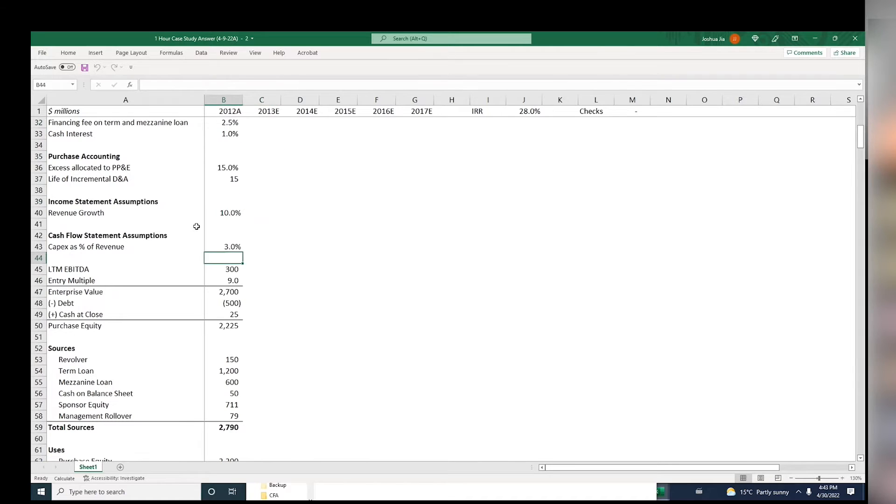
{"action": "key", "text": "Down"}
{"action": "key", "text": "Down"}
{"action": "key", "text": "Down"}
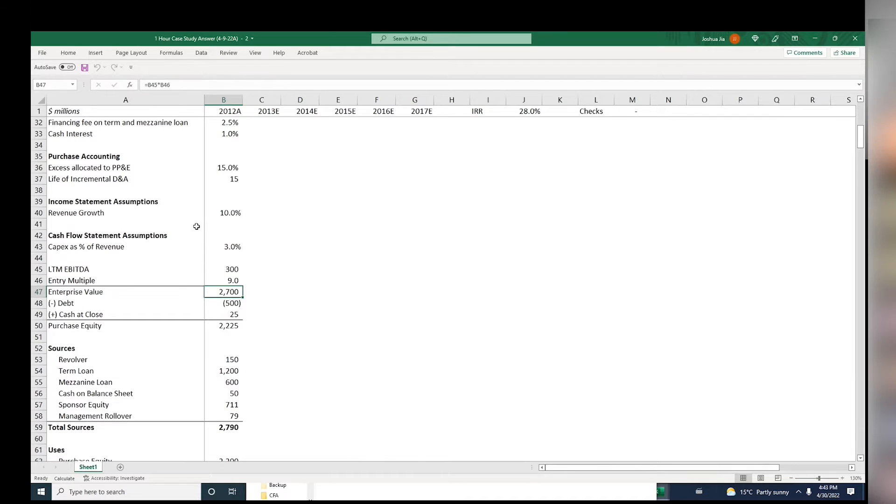
Examine the debt and cash at close adjustments that bridge Enterprise Value to Purchase Equity
{"action": "key", "text": "Down"}
{"action": "key", "text": "Down"}
{"action": "key", "text": "Down"}
{"action": "key", "text": "Up"}
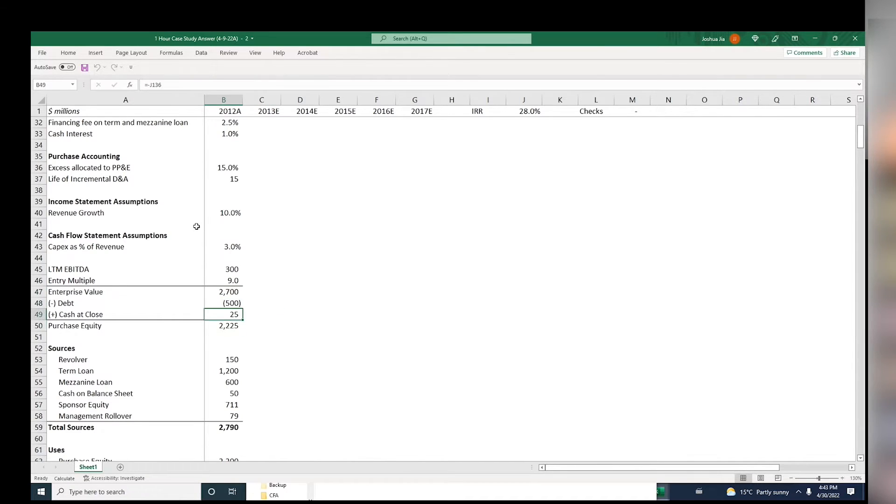
Examine the Sources and Uses tables line by line from Revolver down to Total Uses
{"action": "key", "text": "Down"}
{"action": "key", "text": "Down"}
{"action": "key", "text": "Down"}
{"action": "key", "text": "Down"}
{"action": "key", "text": "Down"}
{"action": "key", "text": "Down"}
{"action": "key", "text": "Down"}
{"action": "key", "text": "Down"}
{"action": "key", "text": "Down"}
{"action": "key", "text": "Down"}
{"action": "key", "text": "Down"}
{"action": "key", "text": "Down"}
{"action": "key", "text": "Down"}
{"action": "key", "text": "Down"}
{"action": "key", "text": "Down"}
{"action": "key", "text": "Down"}
{"action": "key", "text": "Down"}
{"action": "key", "text": "Down"}
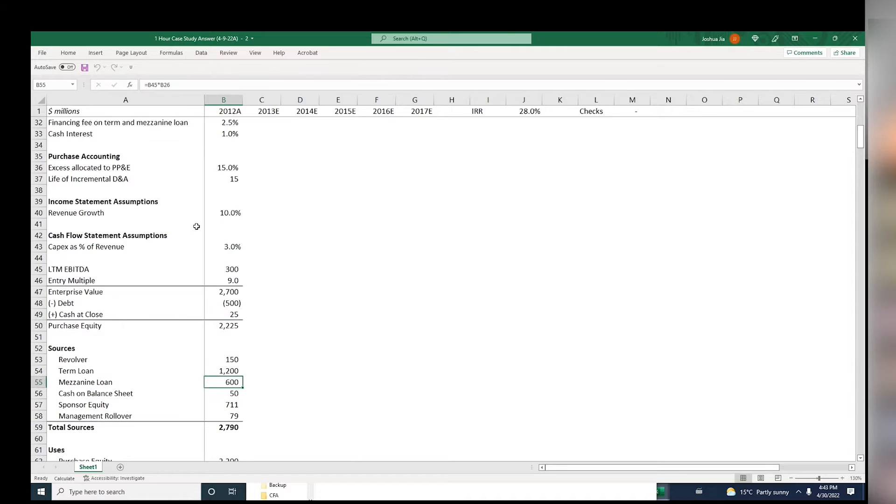
Review the Uses and Sources lines again from Total Uses back up toward Purchase Equity
{"action": "key", "text": "Up"}
{"action": "key", "text": "Up"}
{"action": "key", "text": "Up"}
{"action": "key", "text": "Up"}
{"action": "key", "text": "Up"}
{"action": "key", "text": "Up"}
{"action": "key", "text": "Up"}
{"action": "key", "text": "Up"}
{"action": "key", "text": "Up"}
{"action": "key", "text": "Up"}
{"action": "key", "text": "Up"}
{"action": "key", "text": "Up"}
{"action": "key", "text": "Up"}
{"action": "key", "text": "Up"}
{"action": "key", "text": "Up"}
{"action": "key", "text": "Up"}
{"action": "key", "text": "Up"}
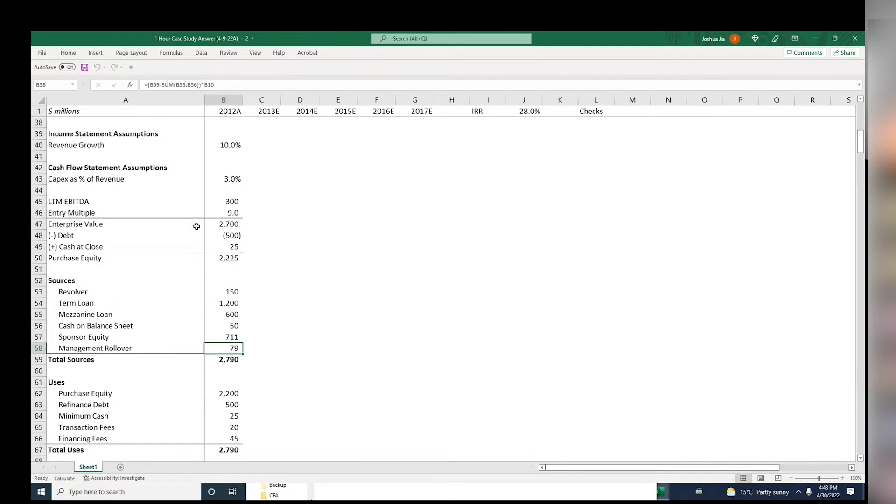
Highlight the purchase price calculation in A45:B50, from LTM EBITDA to Purchase Equity
{"action": "key", "text": "Up"}
{"action": "key", "text": "Up"}
{"action": "key", "text": "Up"}
{"action": "key", "text": "Up"}
{"action": "key", "text": "Up"}
{"action": "key", "text": "Left"}
{"action": "key", "text": "shift+Right"}
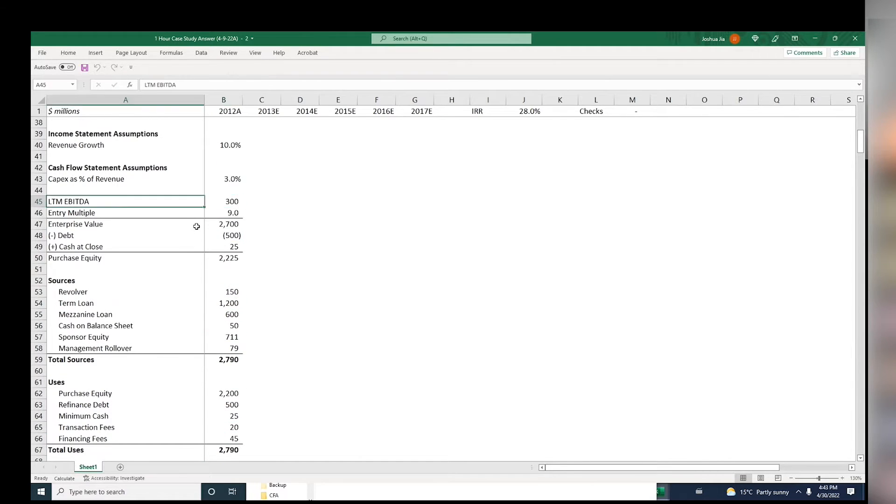
{"action": "key", "text": "shift+Down"}
{"action": "key", "text": "shift+Down"}
{"action": "key", "text": "shift+Down"}
{"action": "key", "text": "shift+Down"}
{"action": "key", "text": "shift+Down"}
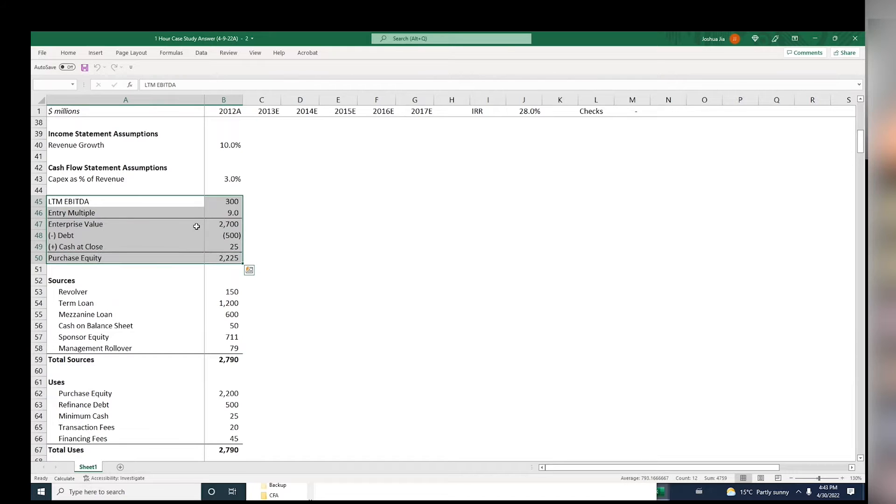
Review the debt, cash at close and Purchase Equity values and the Revolver amount in column B
{"action": "key", "text": "Right"}
{"action": "key", "text": "Down"}
{"action": "key", "text": "Down"}
{"action": "key", "text": "Down"}
{"action": "key", "text": "Down"}
{"action": "key", "text": "Down"}
{"action": "key", "text": "Down"}
{"action": "key", "text": "Up"}
{"action": "key", "text": "Left"}
{"action": "key", "text": "Up"}
{"action": "key", "text": "Up"}
{"action": "key", "text": "Right"}
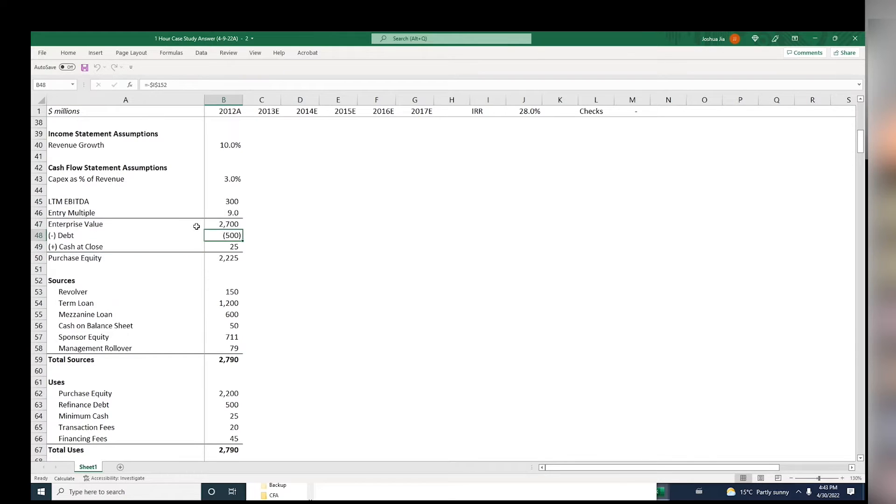
{"action": "key", "text": "Down"}
{"action": "key", "text": "Down"}
{"action": "key", "text": "Down"}
{"action": "key", "text": "Down"}
{"action": "key", "text": "Down"}
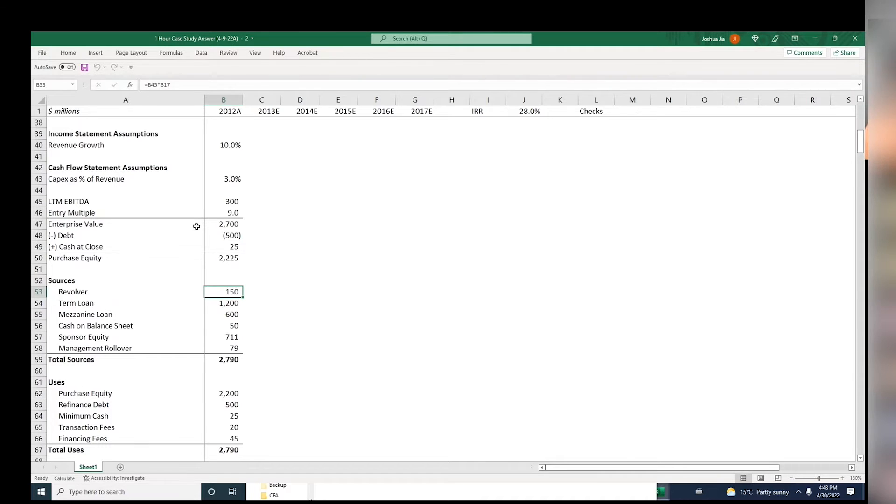
Read through the Sources and Uses labels from Revolver down to Total Uses and back to Financing Fees
{"action": "key", "text": "Left"}
{"action": "key", "text": "Down"}
{"action": "key", "text": "Down"}
{"action": "key", "text": "Down"}
{"action": "key", "text": "Down"}
{"action": "key", "text": "Down"}
{"action": "key", "text": "Down"}
{"action": "key", "text": "Down"}
{"action": "key", "text": "Down"}
{"action": "key", "text": "Down"}
{"action": "key", "text": "Down"}
{"action": "key", "text": "Down"}
{"action": "key", "text": "Down"}
{"action": "key", "text": "Down"}
{"action": "key", "text": "Down"}
{"action": "key", "text": "Down"}
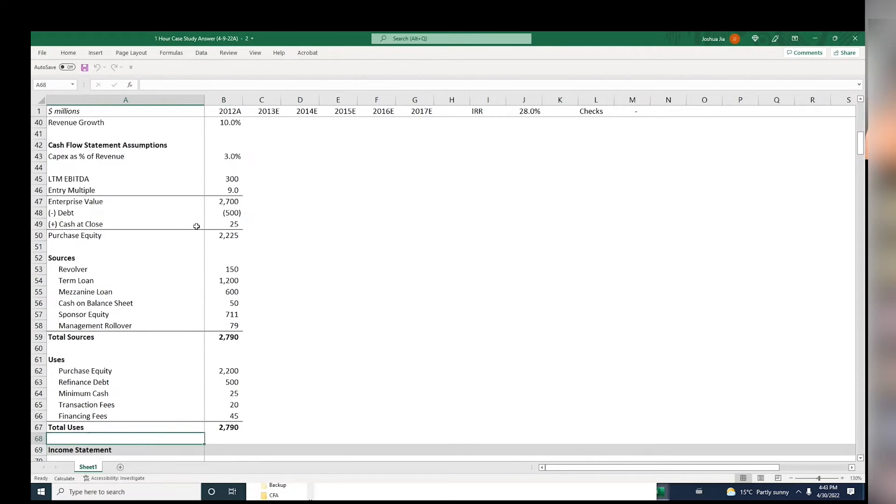
{"action": "key", "text": "Up"}
{"action": "key", "text": "Up"}
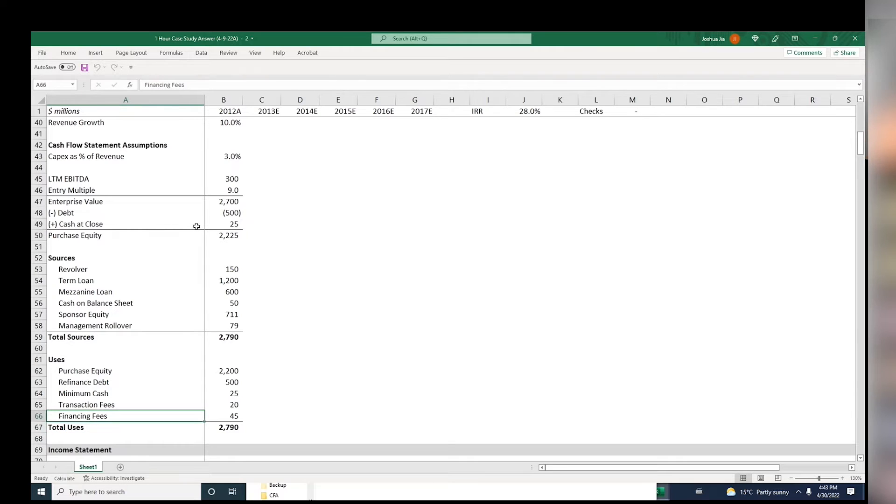
Add up the Purchase Equity and Refinance Debt uses in cell C63 with =SUM(B62:B63)
{"action": "key", "text": "Right"}
{"action": "key", "text": "Up"}
{"action": "key", "text": "Up"}
{"action": "key", "text": "Up"}
{"action": "key", "text": "Up"}
{"action": "key", "text": "Right"}
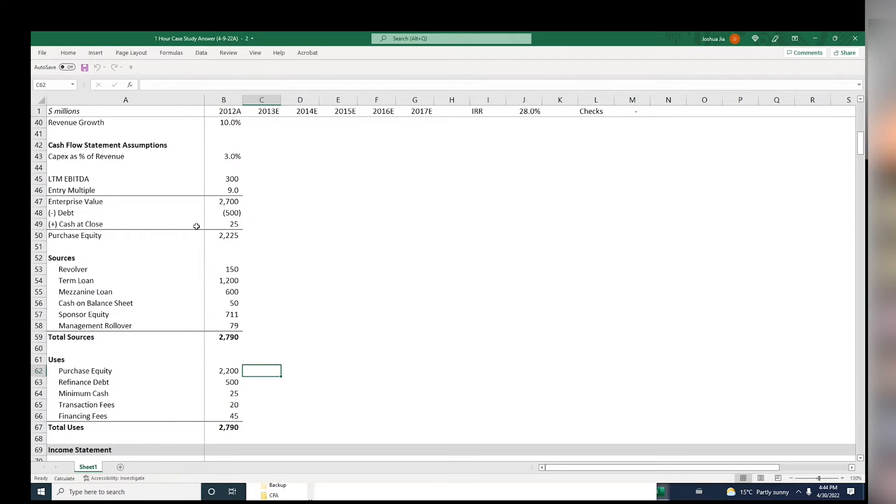
{"action": "key", "text": "Left"}
{"action": "key", "text": "Down"}
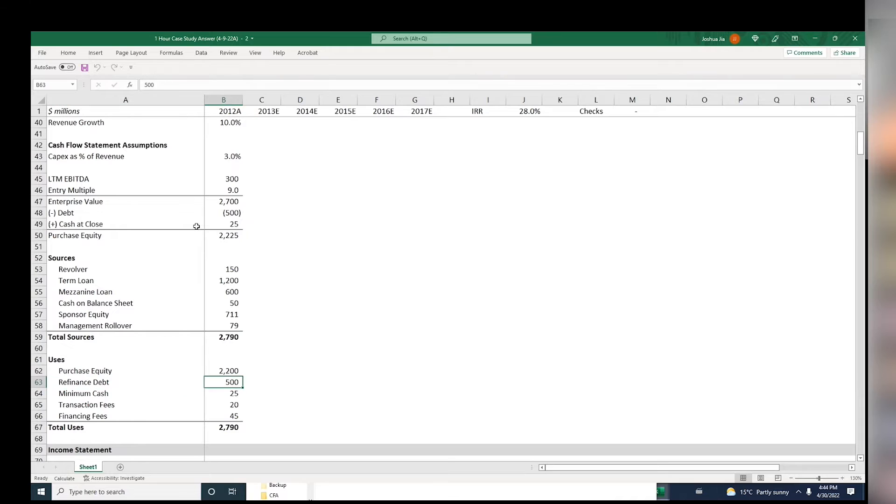
{"action": "key", "text": "Right"}
{"action": "type", "text": "="}
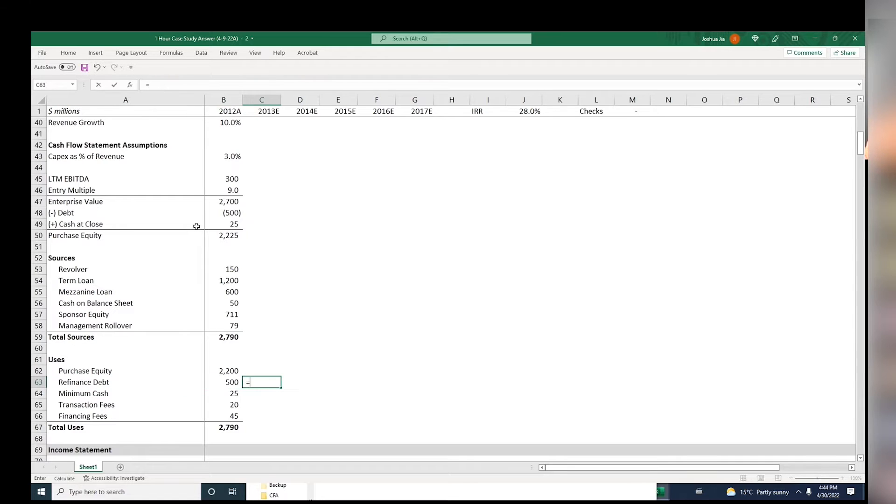
{"action": "type", "text": "sum("}
{"action": "key", "text": "Left"}
{"action": "key", "text": "shift+Up"}
{"action": "key", "text": "Return"}
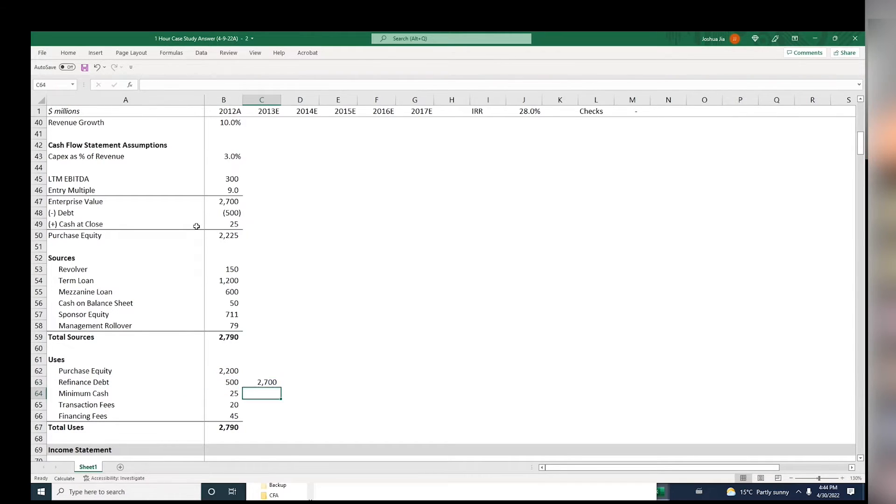
Inspect the formula in C63 and compare its result with Enterprise Value in B47
{"action": "key", "text": "Up"}
{"action": "key", "text": "F2"}
{"action": "key", "text": "Escape"}
{"action": "key", "text": "Up"}
{"action": "key", "text": "Up"}
{"action": "key", "text": "Up"}
{"action": "key", "text": "Up"}
{"action": "key", "text": "Up"}
{"action": "key", "text": "Up"}
{"action": "key", "text": "Up"}
{"action": "key", "text": "Up"}
{"action": "key", "text": "Up"}
{"action": "key", "text": "Up"}
{"action": "key", "text": "Up"}
{"action": "key", "text": "Up"}
{"action": "key", "text": "Up"}
{"action": "key", "text": "Up"}
{"action": "key", "text": "Up"}
{"action": "key", "text": "Left"}
{"action": "key", "text": "Up"}
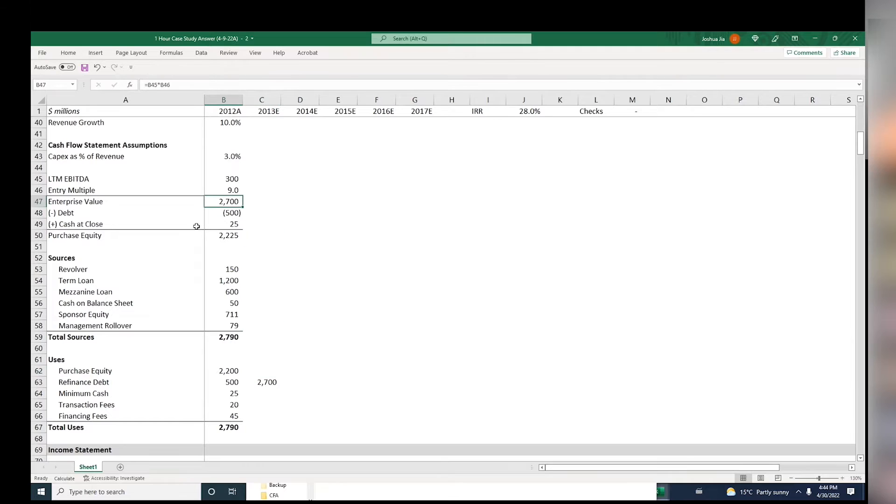
Move the check sum from C63 up to C62, beside Purchase Equity
{"action": "key", "text": "Down"}
{"action": "key", "text": "Down"}
{"action": "key", "text": "Down"}
{"action": "key", "text": "Down"}
{"action": "key", "text": "Down"}
{"action": "key", "text": "Down"}
{"action": "key", "text": "Down"}
{"action": "key", "text": "Down"}
{"action": "key", "text": "Down"}
{"action": "key", "text": "Down"}
{"action": "key", "text": "Down"}
{"action": "key", "text": "Down"}
{"action": "key", "text": "Down"}
{"action": "key", "text": "Down"}
{"action": "key", "text": "Right"}
{"action": "key", "text": "Down"}
{"action": "key", "text": "Down"}
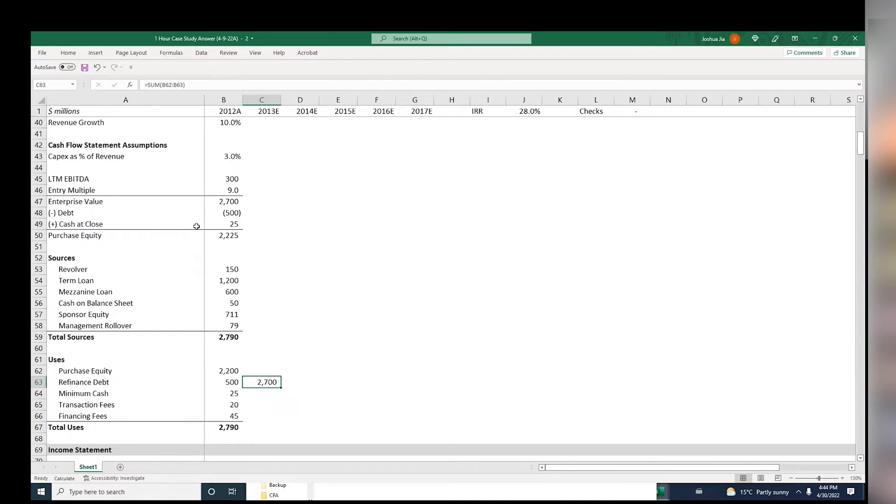
{"action": "key", "text": "ctrl+x"}
{"action": "key", "text": "Up"}
{"action": "key", "text": "ctrl+v"}
Examine the Purchase Equity and Refinance Debt lines alongside the check sum
{"action": "key", "text": "Left"}
{"action": "key", "text": "Left"}
{"action": "key", "text": "Right"}
{"action": "key", "text": "Right"}
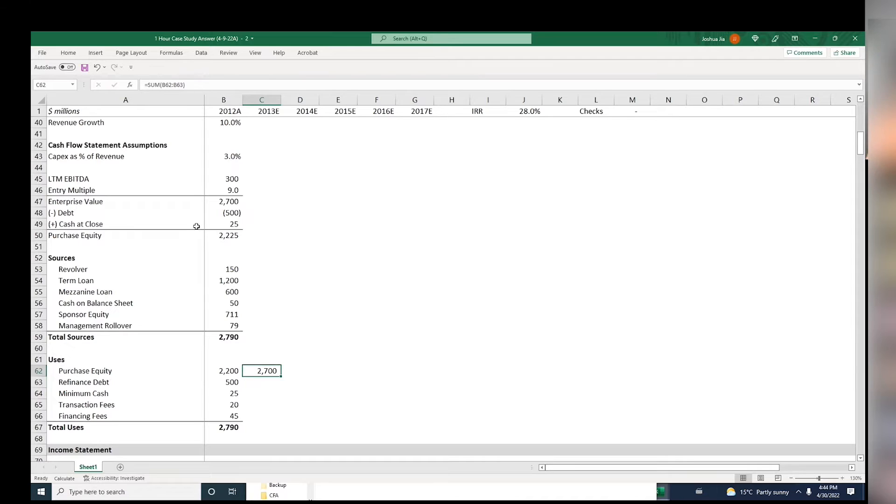
{"action": "key", "text": "Down"}
{"action": "key", "text": "Left"}
{"action": "key", "text": "Left"}
{"action": "key", "text": "Right"}
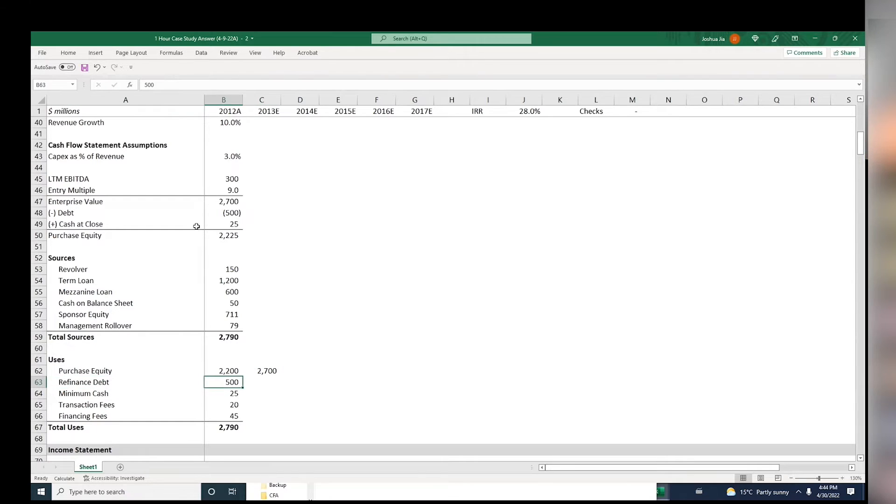
{"action": "key", "text": "Left"}
{"action": "key", "text": "Up"}
{"action": "key", "text": "Right"}
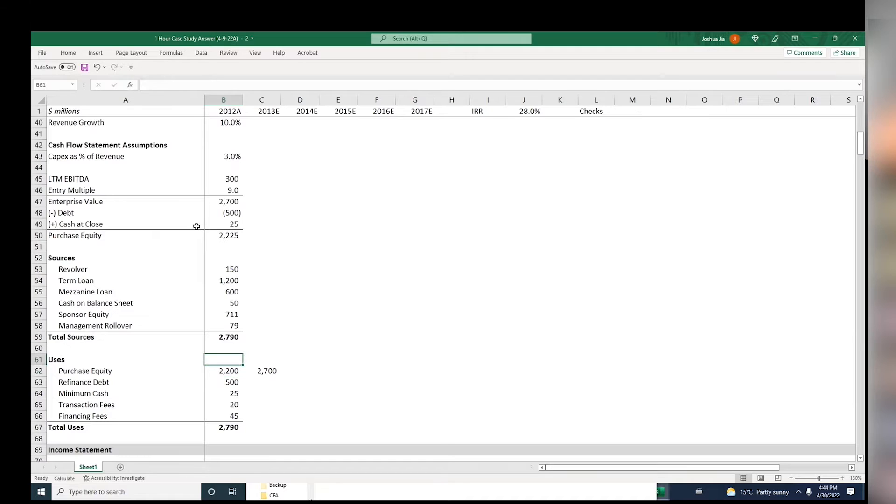
{"action": "key", "text": "Left"}
{"action": "key", "text": "Down"}
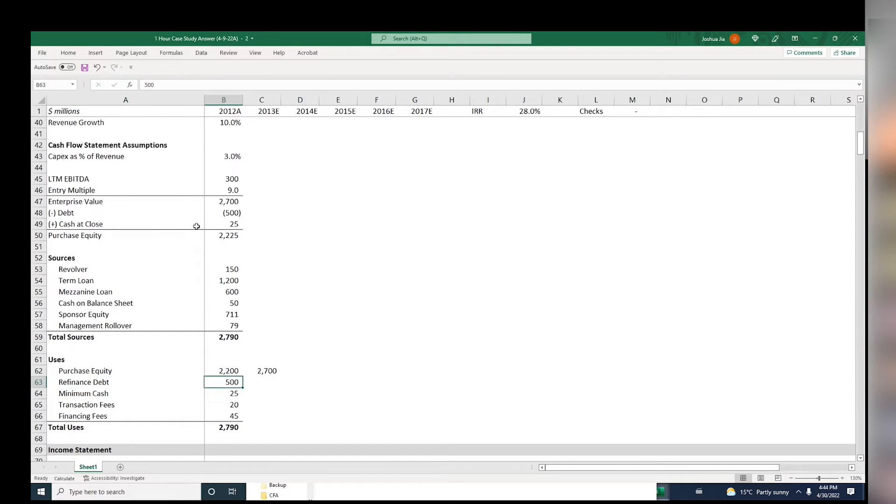
Inspect the hardcoded Refinance Debt entry in B63 together with its label
{"action": "key", "text": "F2"}
{"action": "key", "text": "Tab"}
{"action": "key", "text": "Left"}
{"action": "key", "text": "Right"}
{"action": "key", "text": "Left"}
{"action": "key", "text": "Right"}
{"action": "key", "text": "Left"}
{"action": "key", "text": "Right"}
{"action": "key", "text": "Left"}
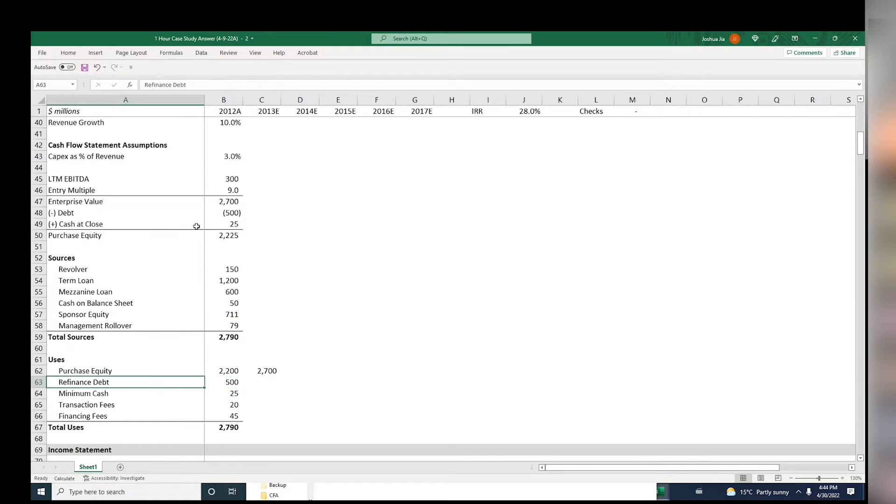
Remove the check sum from C62, beside Purchase Equity
{"action": "key", "text": "Right"}
{"action": "key", "text": "Up"}
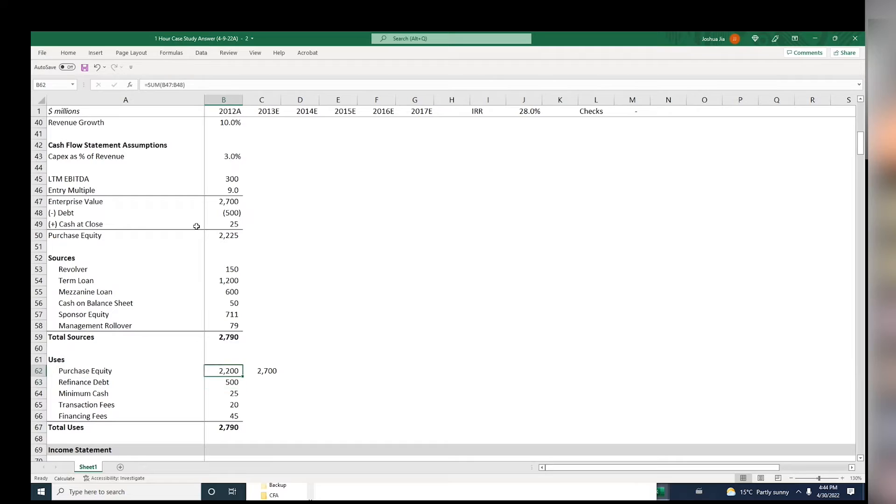
{"action": "key", "text": "Down"}
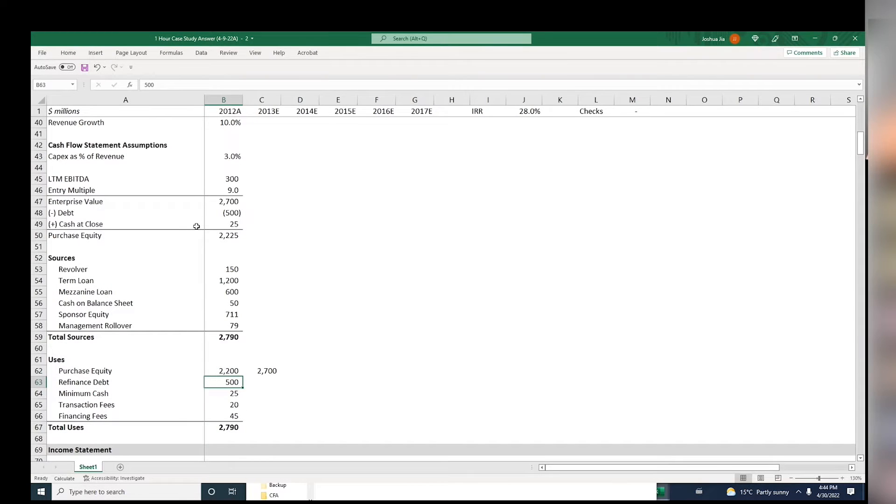
{"action": "key", "text": "Up"}
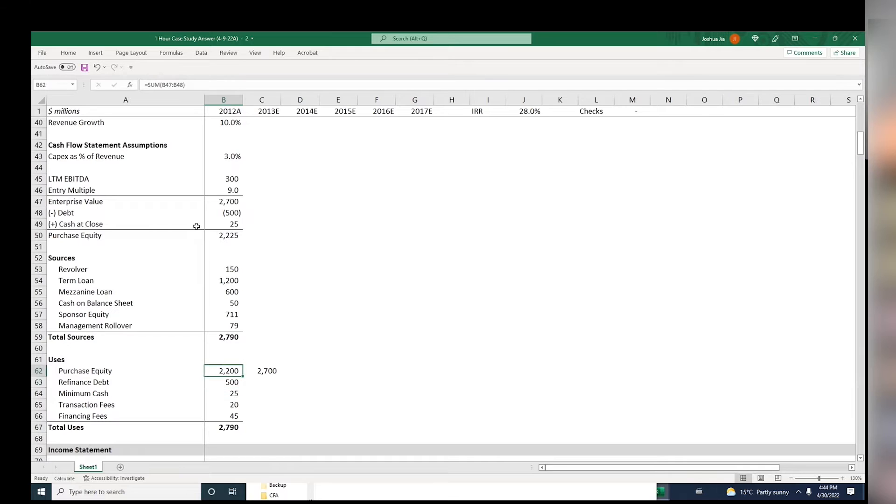
{"action": "key", "text": "Right"}
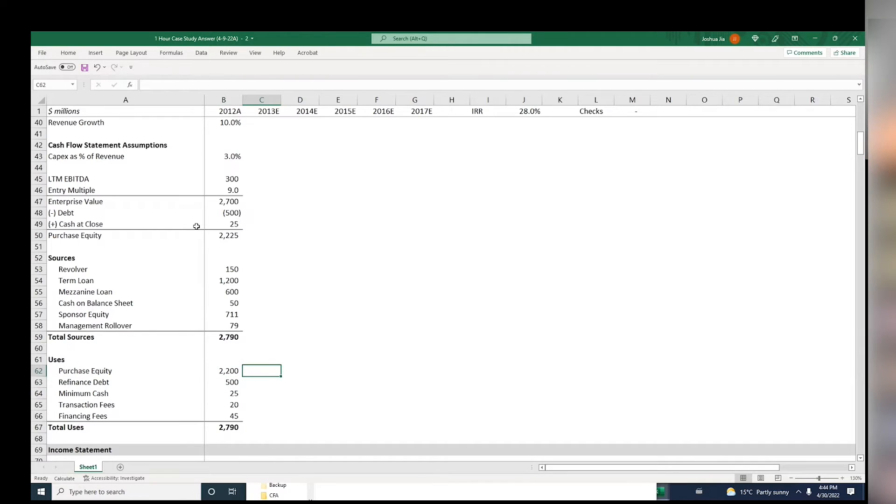
Examine the Minimum Cash line in the Uses table and highlight its label and amount
{"action": "key", "text": "Left"}
{"action": "key", "text": "Down"}
{"action": "key", "text": "Down"}
{"action": "key", "text": "Down"}
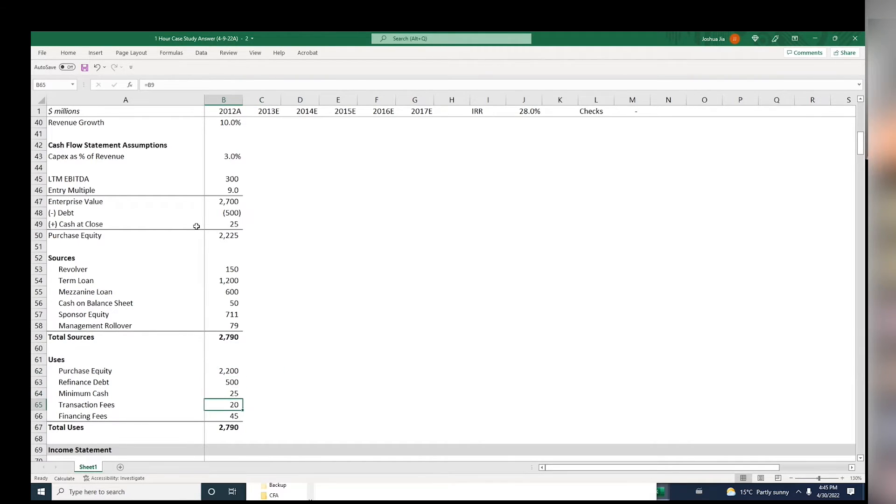
{"action": "key", "text": "Up"}
{"action": "key", "text": "Left"}
{"action": "key", "text": "Right"}
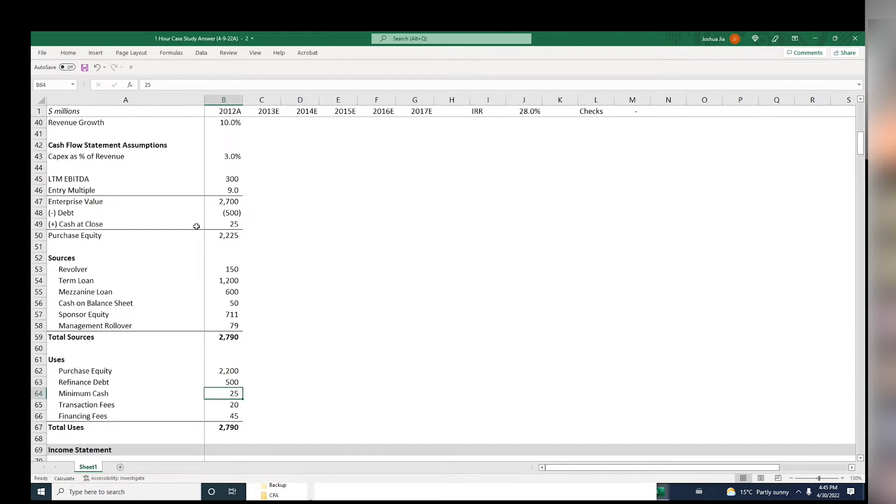
{"action": "key", "text": "Left"}
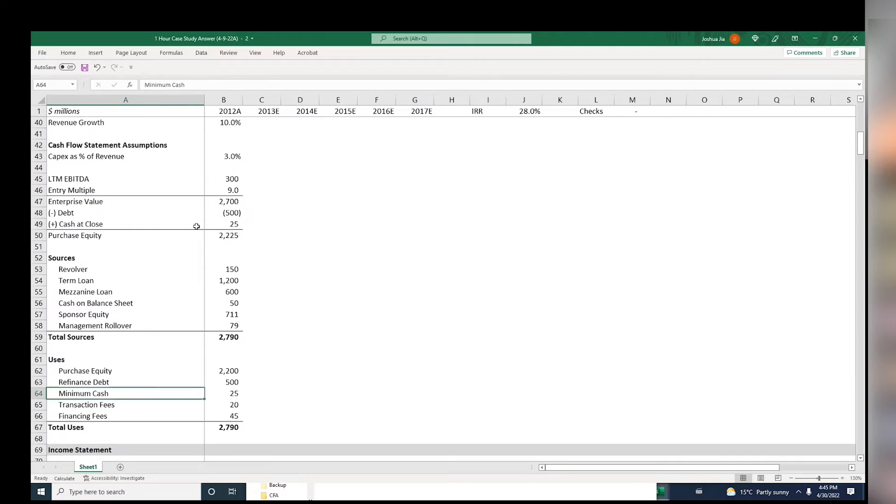
{"action": "key", "text": "shift+Right"}
Trace the Transaction Fees in B65 to the M&A Fee assumption in B9 and return to the formula
{"action": "key", "text": "Down"}
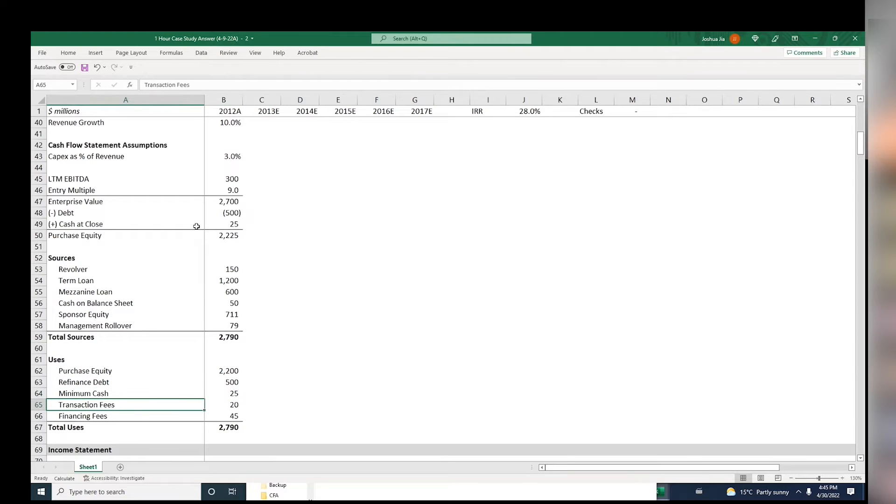
{"action": "key", "text": "shift+Right"}
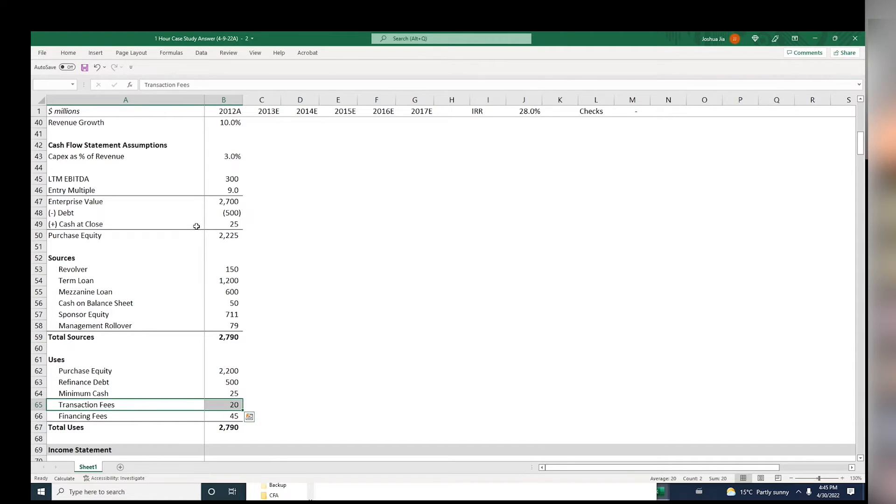
{"action": "key", "text": "Right"}
{"action": "key", "text": "F2"}
{"action": "key", "text": "Escape"}
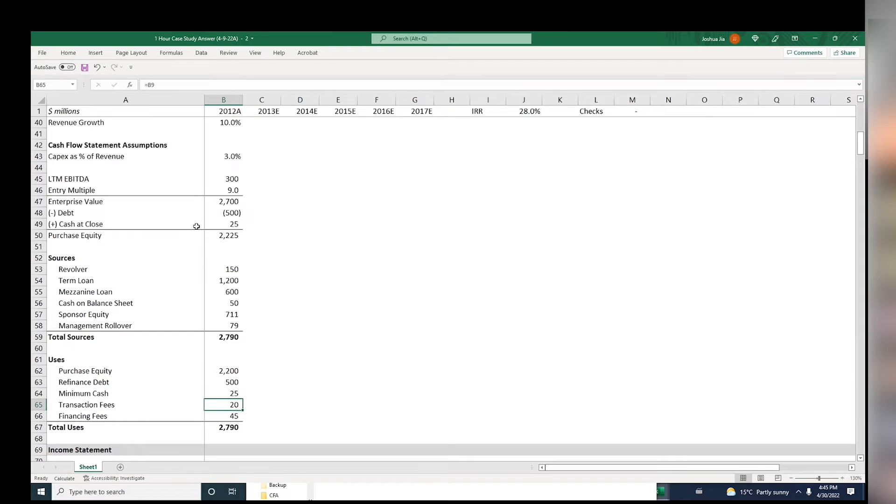
{"action": "key", "text": "ctrl+bracketleft"}
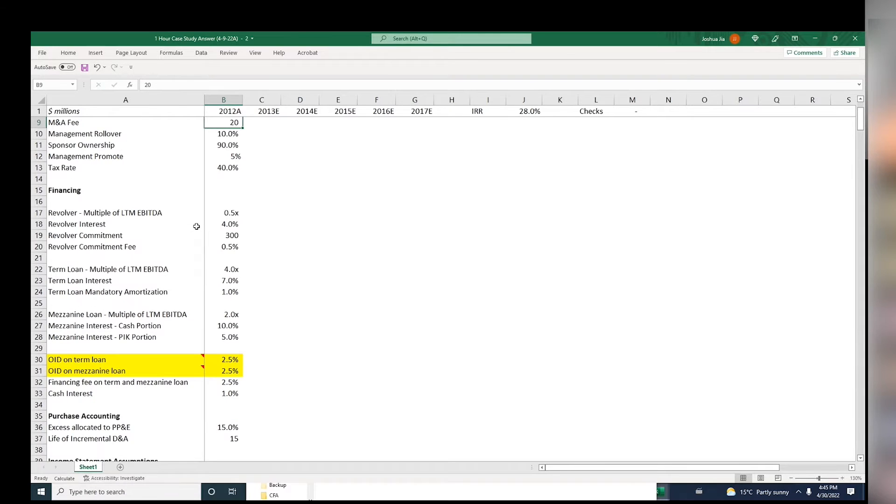
{"action": "key", "text": "F5"}
{"action": "key", "text": "Return"}
{"action": "key", "text": "F2"}
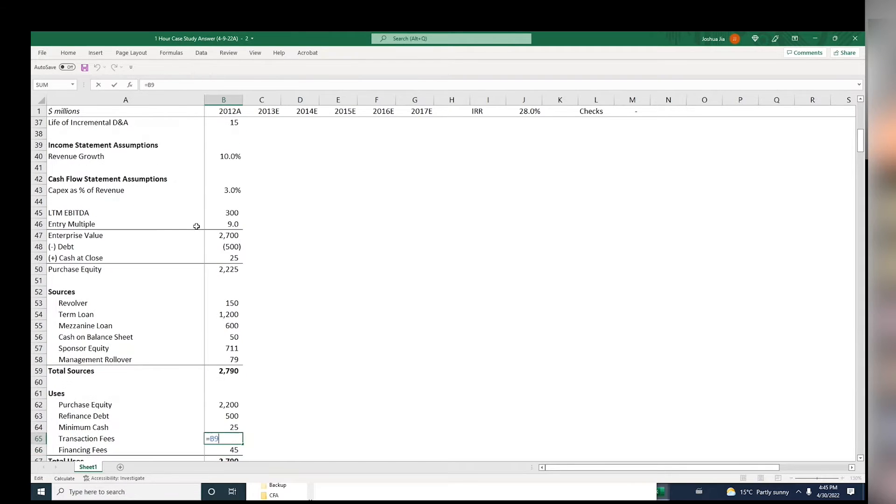
Inspect the formulas behind Financing Fees in B66 and Total Uses in B67
{"action": "key", "text": "Return"}
{"action": "key", "text": "F2"}
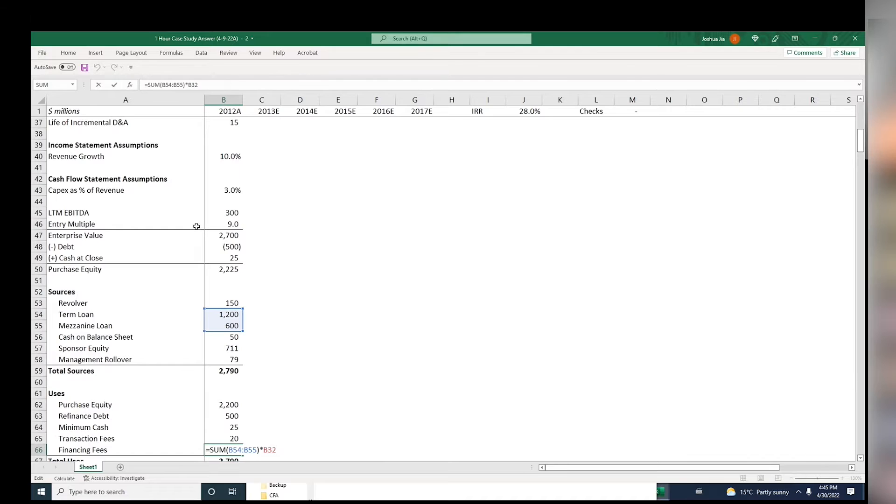
{"action": "key", "text": "Escape"}
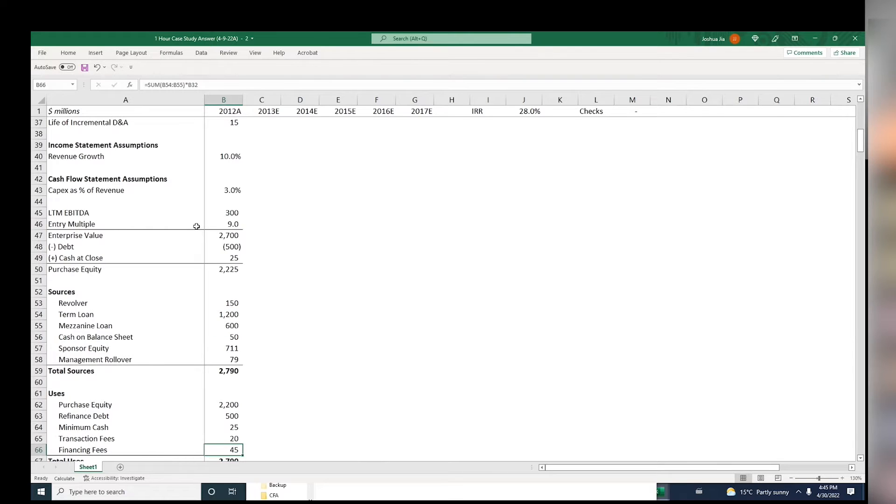
{"action": "key", "text": "Down"}
{"action": "key", "text": "alt+equal"}
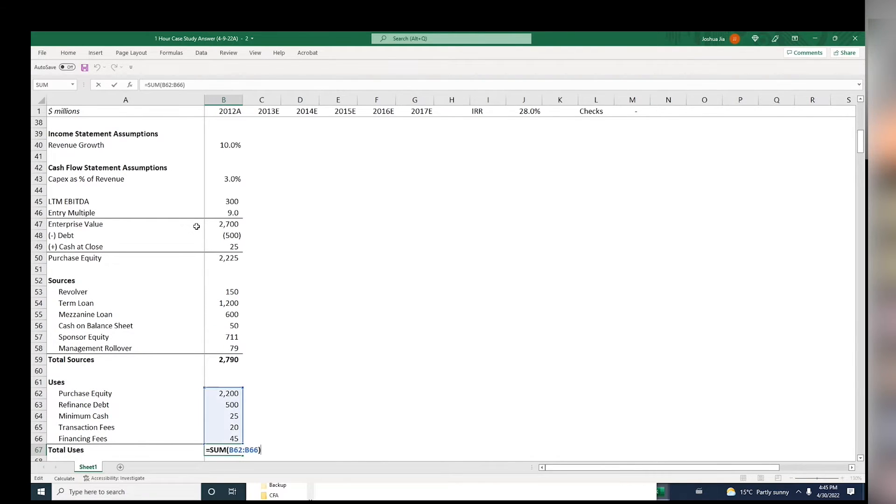
{"action": "key", "text": "Tab"}
{"action": "key", "text": "Left"}
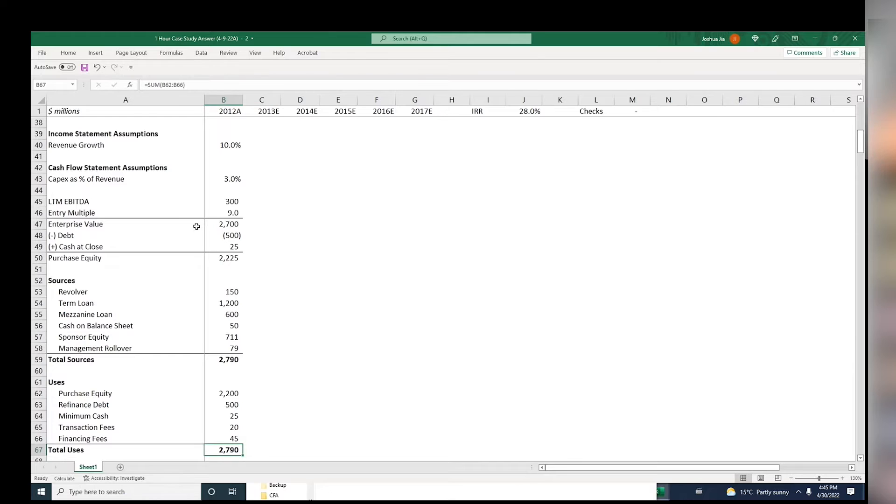
{"action": "scroll", "coordinate": [197, 226], "scroll_direction": "down", "scroll_amount": 1}
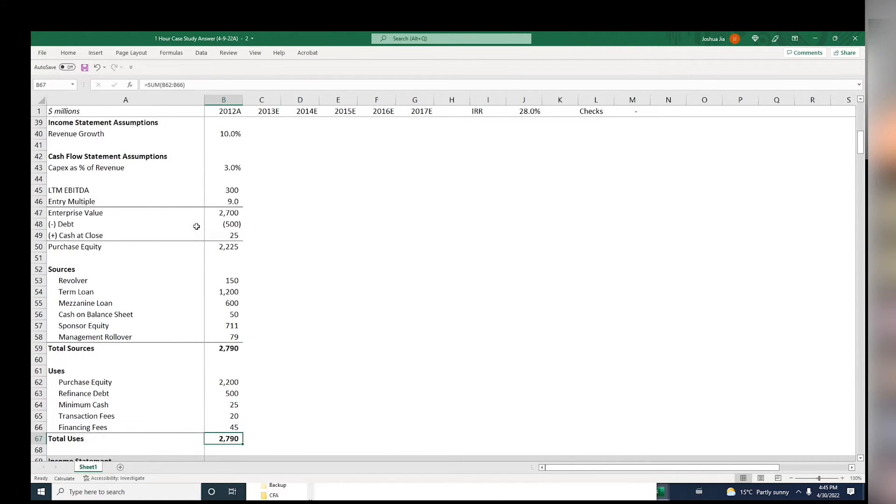
Inspect the formula behind Total Sources in B59
{"action": "key", "text": "Up"}
{"action": "key", "text": "Up"}
{"action": "key", "text": "Up"}
{"action": "key", "text": "Up"}
{"action": "key", "text": "Up"}
{"action": "key", "text": "Up"}
{"action": "key", "text": "Up"}
{"action": "key", "text": "Up"}
{"action": "key", "text": "Up"}
{"action": "key", "text": "Up"}
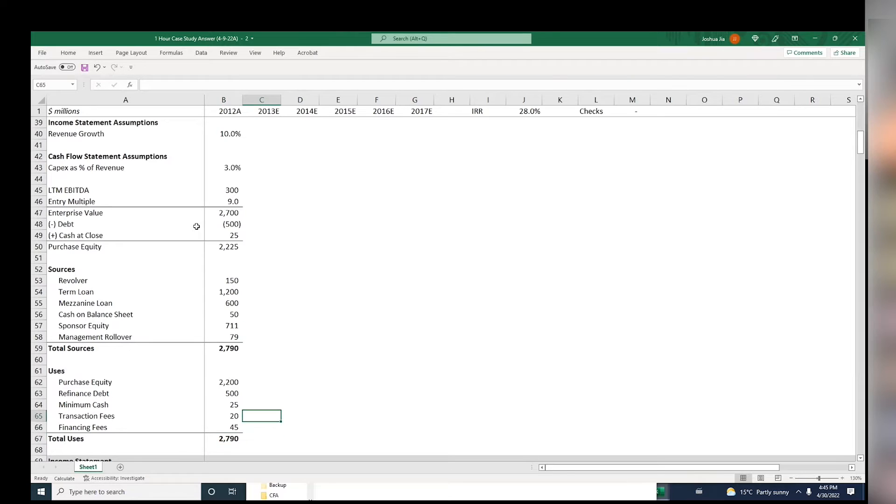
{"action": "key", "text": "Down"}
{"action": "key", "text": "Down"}
{"action": "key", "text": "F2"}
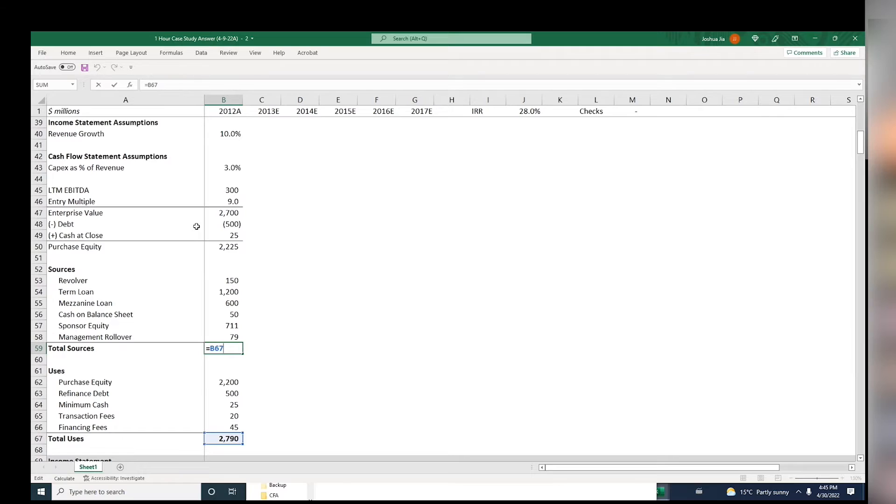
{"action": "key", "text": "Escape"}
{"action": "key", "text": "F2"}
{"action": "key", "text": "Escape"}
Go back over the lines of the Uses table and check the Minimum Cash entry in B64
{"action": "key", "text": "Down"}
{"action": "key", "text": "Down"}
{"action": "key", "text": "Down"}
{"action": "key", "text": "Down"}
{"action": "key", "text": "Down"}
{"action": "key", "text": "Down"}
{"action": "key", "text": "Down"}
{"action": "key", "text": "Down"}
{"action": "key", "text": "Up"}
{"action": "key", "text": "Up"}
{"action": "key", "text": "Up"}
{"action": "key", "text": "Up"}
{"action": "key", "text": "Up"}
{"action": "key", "text": "Up"}
{"action": "key", "text": "Up"}
{"action": "key", "text": "Up"}
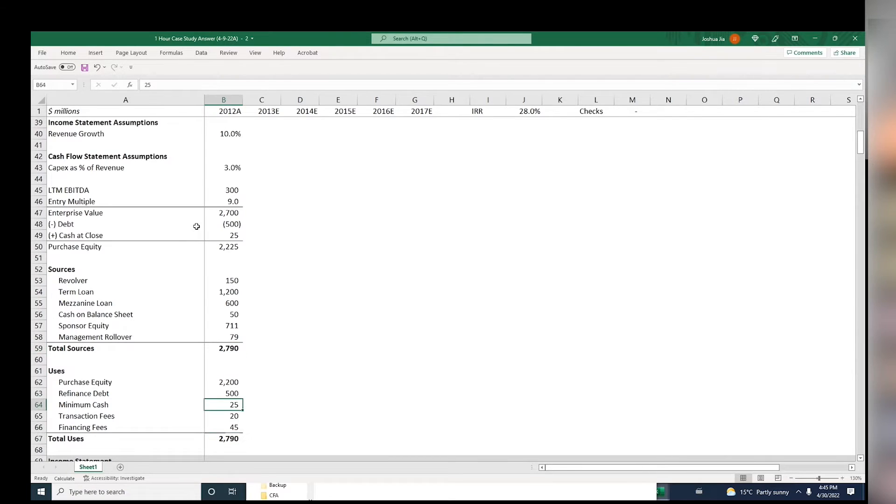
{"action": "key", "text": "F2"}
{"action": "key", "text": "Escape"}
Inspect the formulas behind the Revolver, Term Loan and Mezzanine Loan amounts in B53 to B55
{"action": "key", "text": "Up"}
{"action": "key", "text": "Up"}
{"action": "key", "text": "Up"}
{"action": "key", "text": "Up"}
{"action": "key", "text": "Up"}
{"action": "key", "text": "Up"}
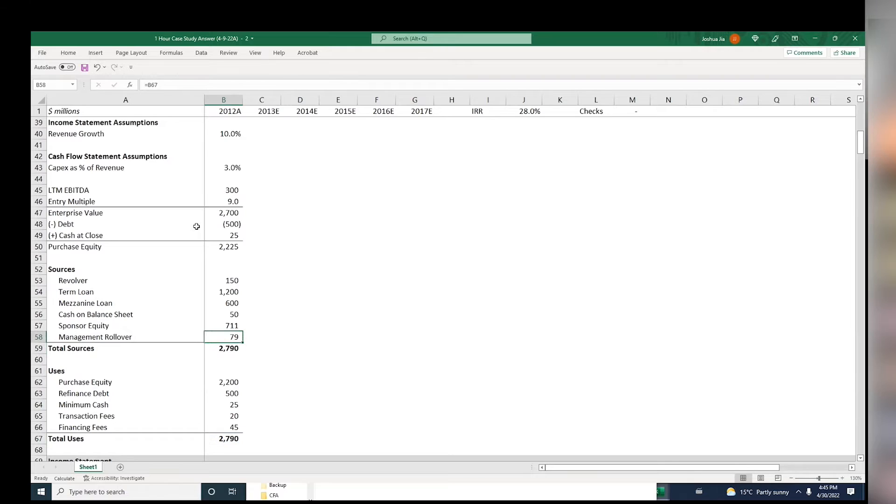
{"action": "key", "text": "F2"}
{"action": "key", "text": "Escape"}
{"action": "key", "text": "Down"}
{"action": "key", "text": "F2"}
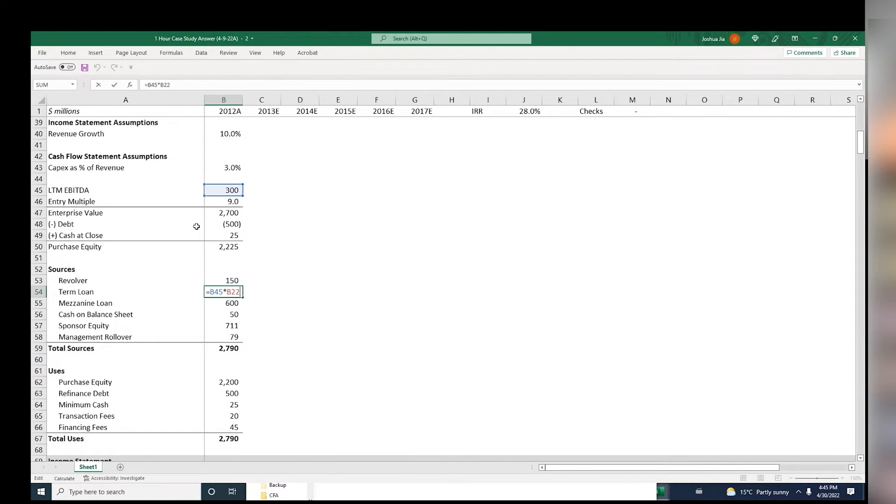
{"action": "key", "text": "Escape"}
{"action": "key", "text": "Down"}
{"action": "key", "text": "F2"}
{"action": "key", "text": "Escape"}
{"action": "key", "text": "Up"}
{"action": "key", "text": "Up"}
{"action": "key", "text": "F2"}
{"action": "key", "text": "Escape"}
{"action": "key", "text": "Down"}
{"action": "key", "text": "F2"}
{"action": "key", "text": "Escape"}
Highlight the Cash on Balance Sheet line in Sources, followed by the Refinance Debt line in Uses
{"action": "key", "text": "Down"}
{"action": "key", "text": "Down"}
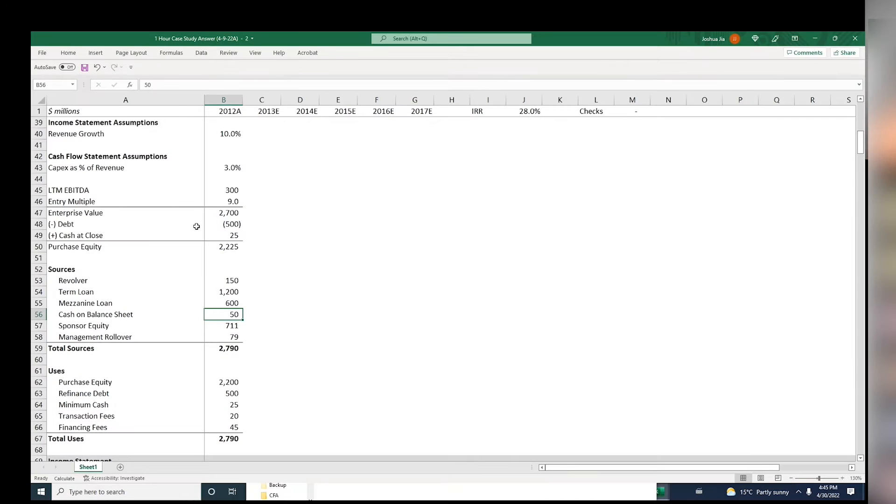
{"action": "key", "text": "shift+Left"}
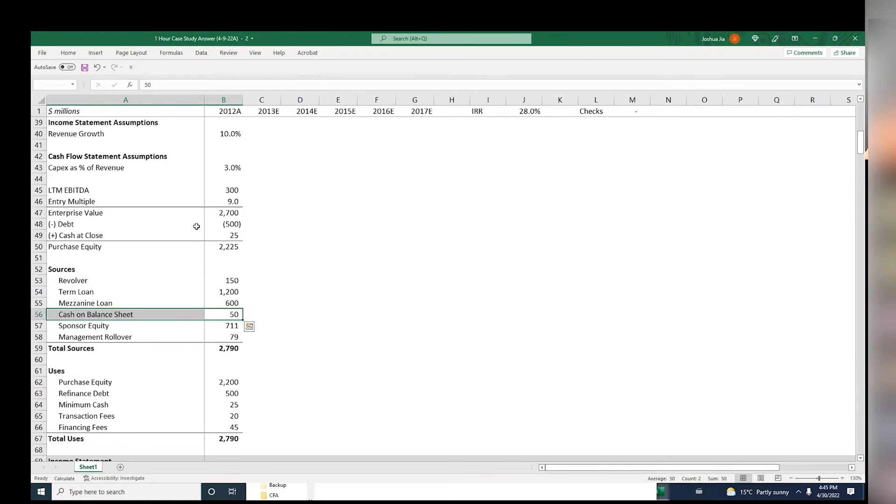
{"action": "key", "text": "Down"}
{"action": "key", "text": "Down"}
{"action": "key", "text": "Down"}
{"action": "key", "text": "Down"}
{"action": "key", "text": "Down"}
{"action": "key", "text": "Down"}
{"action": "key", "text": "Down"}
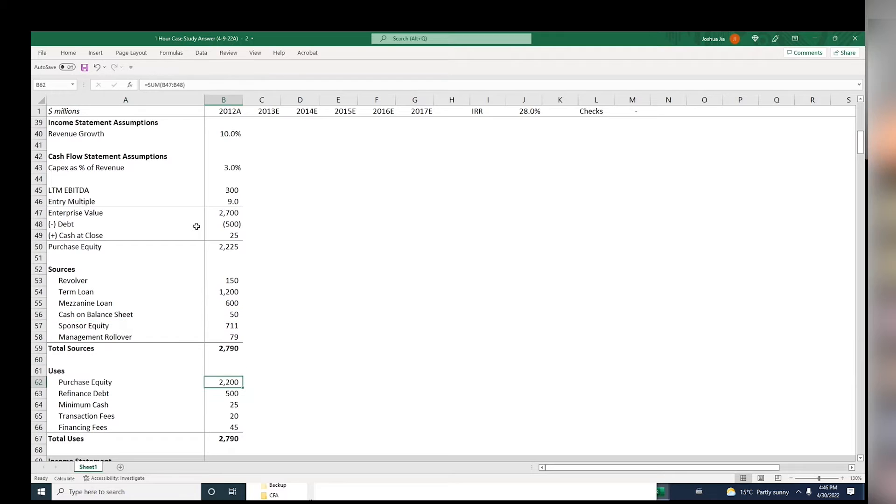
{"action": "key", "text": "shift+Left"}
Switch to the case study PDF in Acrobat, search it for "cash-free" and return to the Excel workbook
{"action": "key", "text": "alt+Tab"}
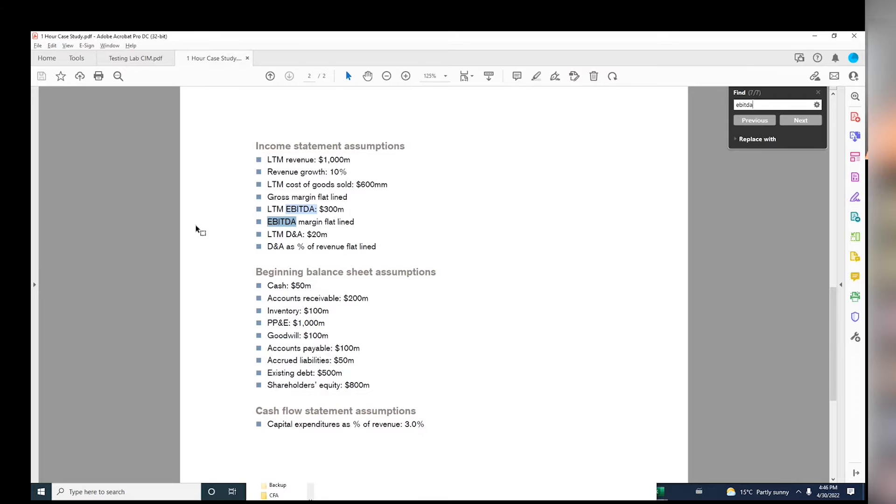
{"action": "scroll", "coordinate": [196, 230], "scroll_direction": "up", "scroll_amount": 9}
{"action": "key", "text": "ctrl+f"}
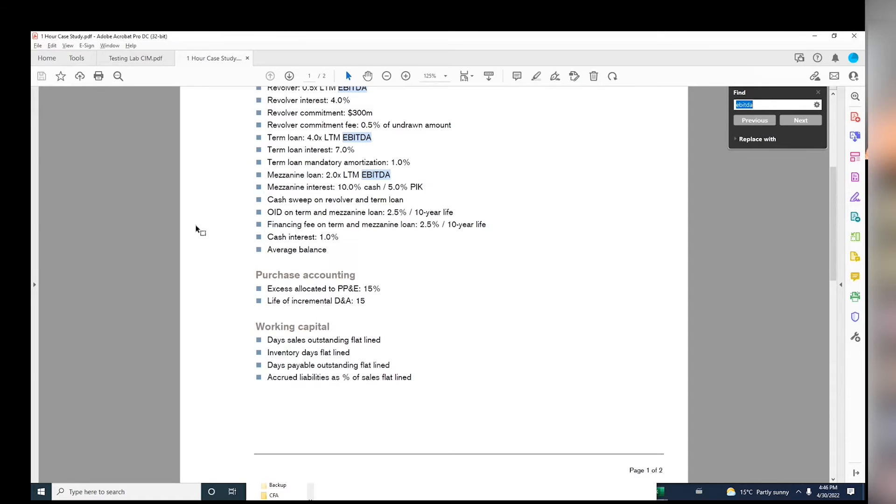
{"action": "type", "text": "ra-t"}
{"action": "key", "text": "ctrl+a"}
{"action": "type", "text": "cash-free"}
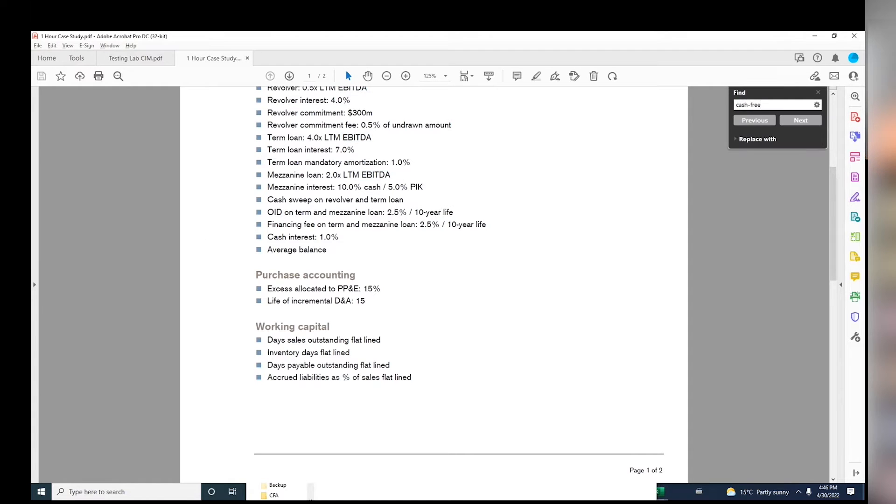
{"action": "scroll", "coordinate": [196, 229], "scroll_direction": "up", "scroll_amount": 5}
{"action": "key", "text": "alt+Tab"}
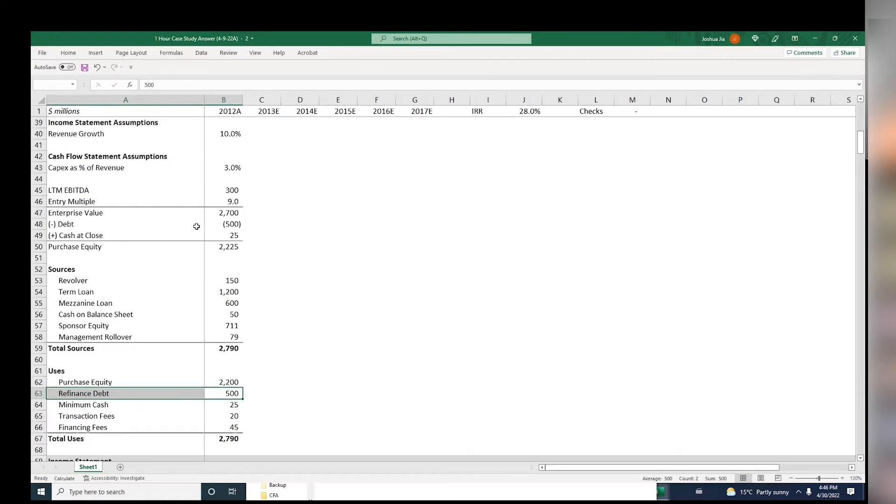
Return to the Sources table and highlight the Cash on Balance Sheet label with its amount
{"action": "key", "text": "Right"}
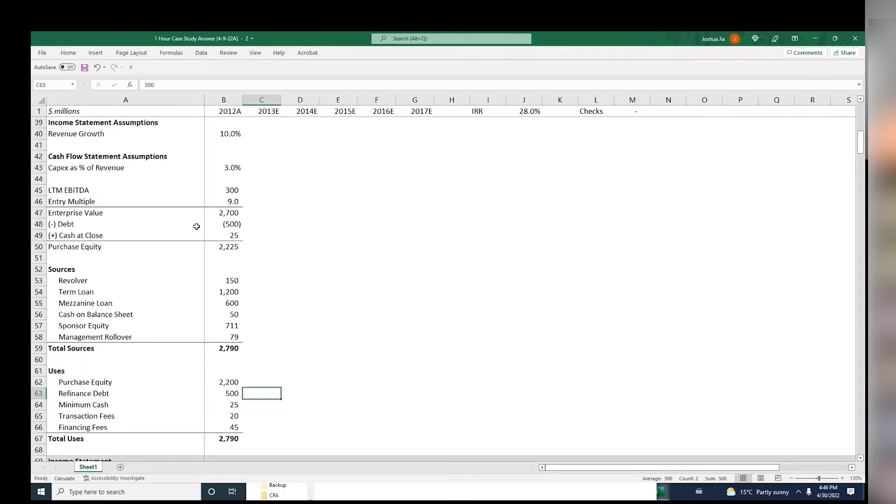
{"action": "key", "text": "Left"}
{"action": "key", "text": "Up"}
{"action": "key", "text": "Up"}
{"action": "key", "text": "Up"}
{"action": "key", "text": "Up"}
{"action": "key", "text": "Up"}
{"action": "key", "text": "Up"}
{"action": "key", "text": "Up"}
{"action": "key", "text": "Left"}
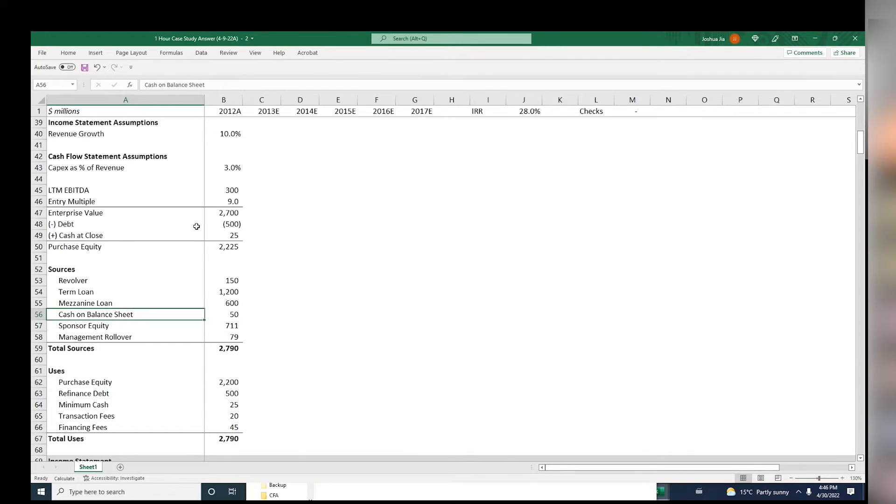
{"action": "key", "text": "shift+Right"}
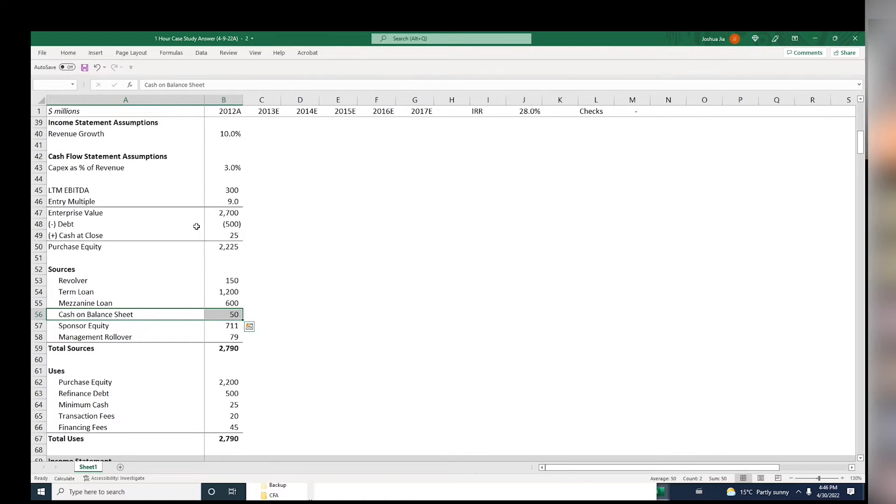
Check whether Cash on Balance Sheet in B56 is a hardcoded value or a formula
{"action": "key", "text": "Right"}
{"action": "key", "text": "F2"}
{"action": "key", "text": "Escape"}
{"action": "key", "text": "F2"}
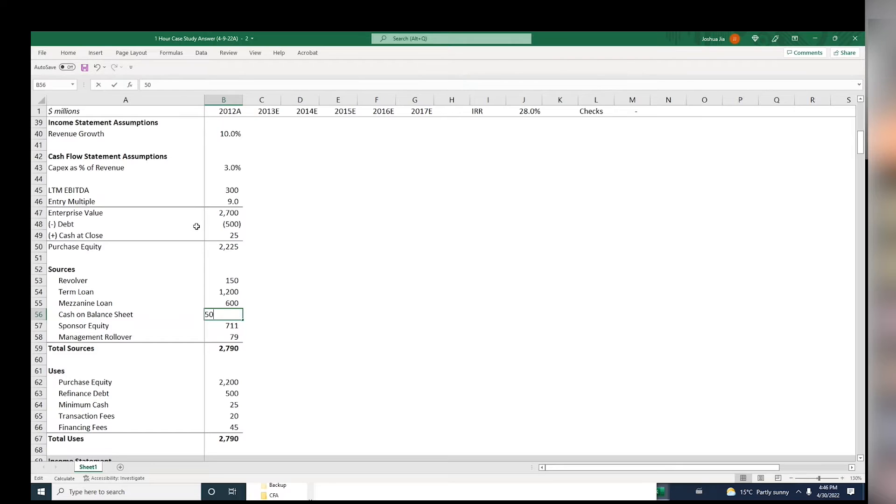
{"action": "key", "text": "Escape"}
{"action": "key", "text": "Left"}
{"action": "key", "text": "Right"}
{"action": "key", "text": "F2"}
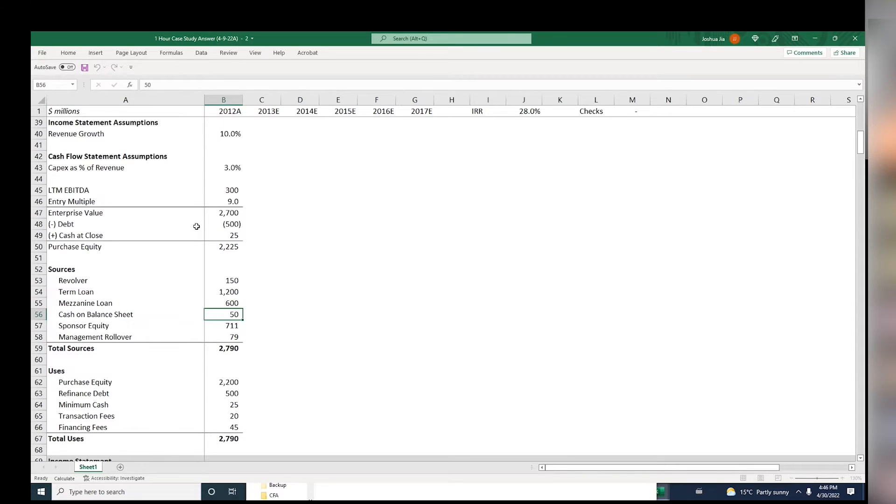
{"action": "key", "text": "Escape"}
{"action": "key", "text": "Down"}
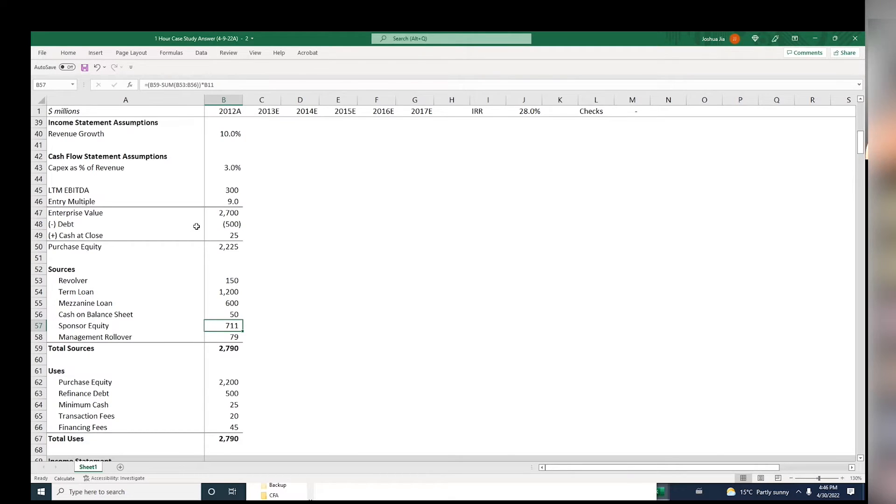
Make the Sponsor Equity and Management Rollover labels and amounts in A57:B58 bold
{"action": "key", "text": "shift+Down"}
{"action": "key", "text": "shift+Left"}
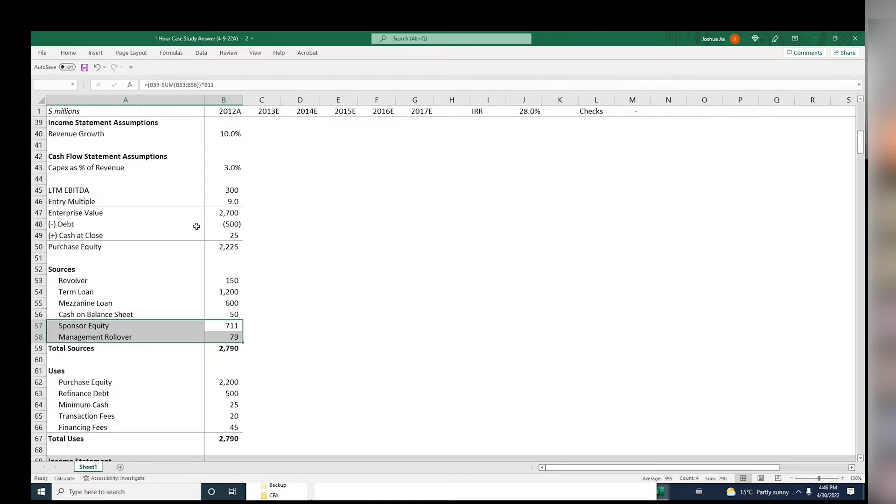
{"action": "key", "text": "ctrl+b"}
{"action": "key", "text": "Right"}
{"action": "key", "text": "Left"}
{"action": "key", "text": "shift+Left"}
{"action": "key", "text": "shift+Right"}
{"action": "key", "text": "Right"}
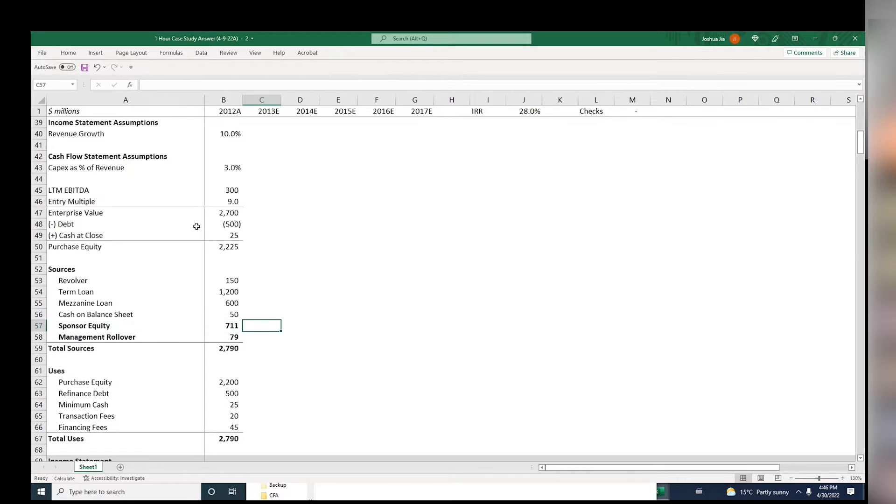
Inspect the formulas behind Sponsor Equity in B57 and Management Rollover in B58
{"action": "key", "text": "Down"}
{"action": "key", "text": "Left"}
{"action": "key", "text": "Left"}
{"action": "key", "text": "Up"}
{"action": "key", "text": "Right"}
{"action": "key", "text": "F2"}
{"action": "key", "text": "Escape"}
{"action": "key", "text": "Down"}
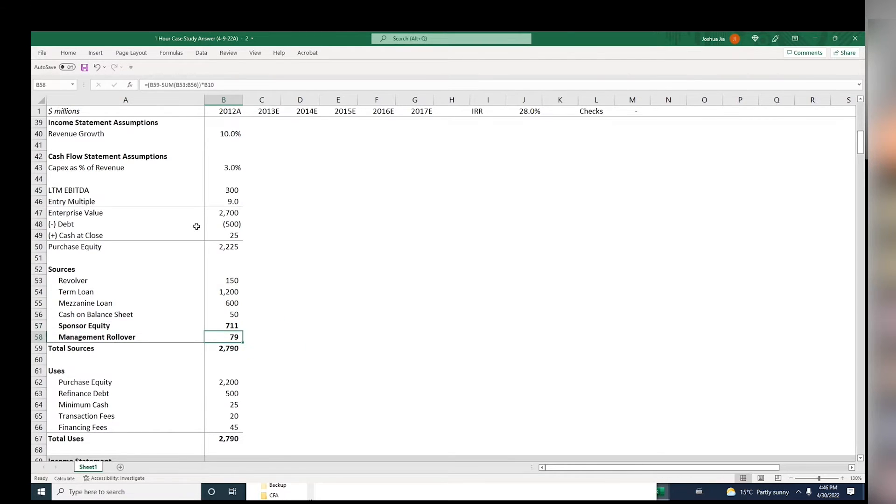
{"action": "key", "text": "F2"}
{"action": "key", "text": "Escape"}
{"action": "key", "text": "Up"}
{"action": "key", "text": "F2"}
{"action": "key", "text": "Escape"}
{"action": "key", "text": "Down"}
{"action": "key", "text": "Up"}
{"action": "key", "text": "shift+Left"}
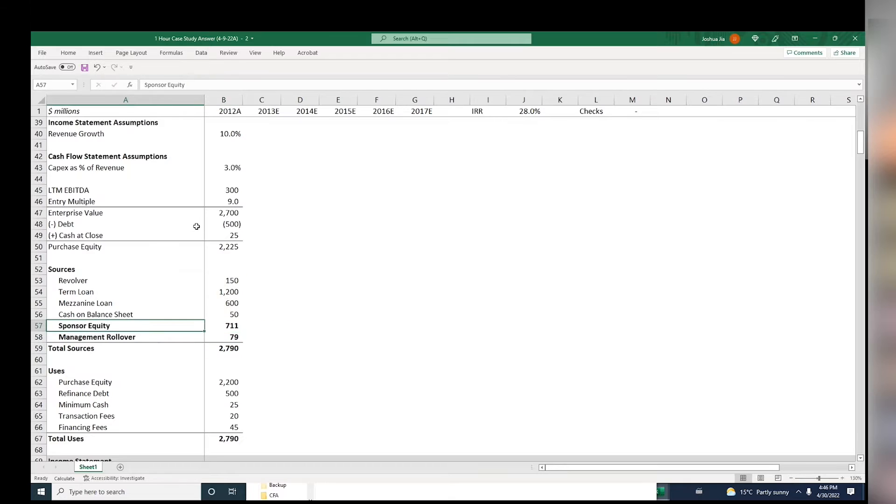
{"action": "key", "text": "shift+Right"}
{"action": "key", "text": "Down"}
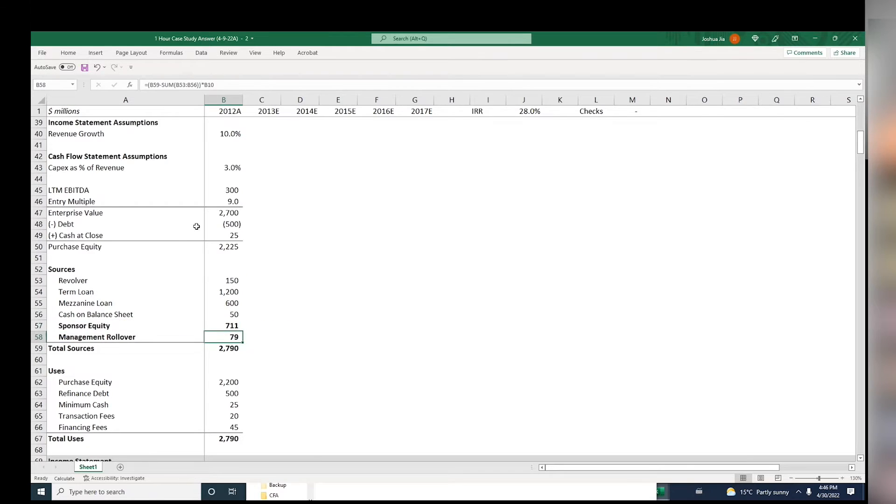
Compare the ownership percentage references that multiply the equity plug in the B57 and B58 formulas
{"action": "key", "text": "F2"}
{"action": "key", "text": "Escape"}
{"action": "key", "text": "Up"}
{"action": "key", "text": "F2"}
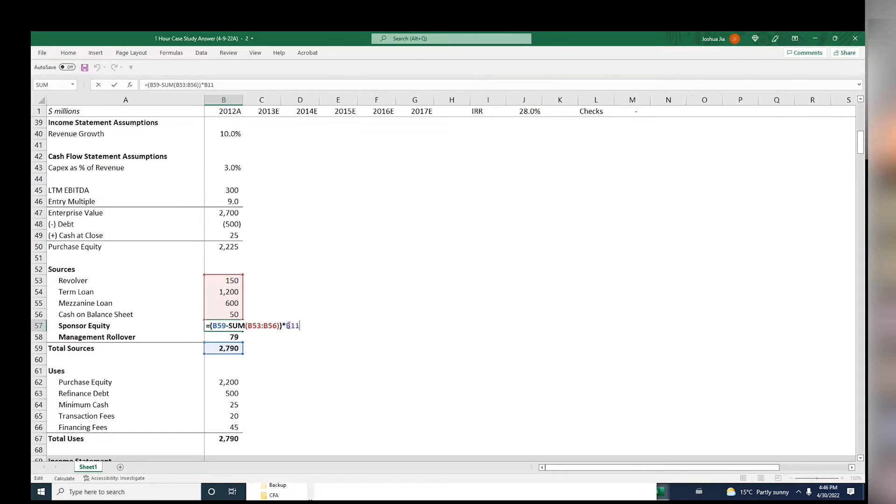
{"action": "key", "text": "Escape"}
{"action": "key", "text": "Down"}
{"action": "key", "text": "F2"}
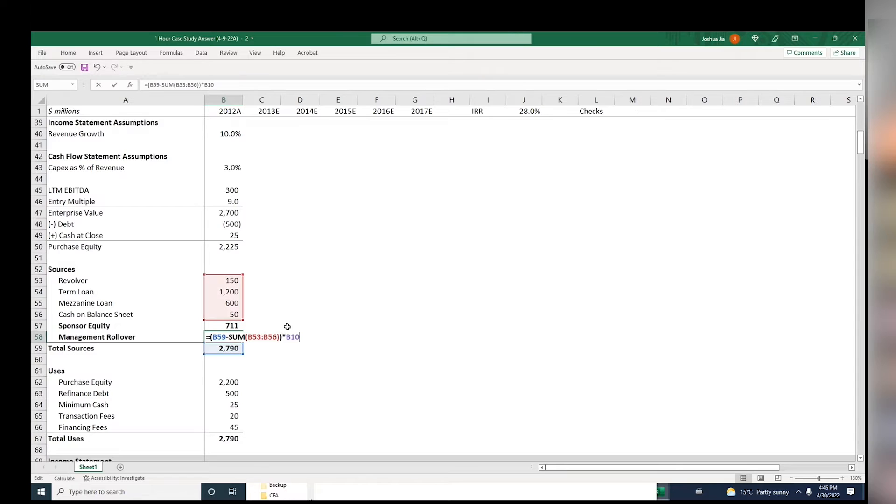
{"action": "key", "text": "Escape"}
{"action": "key", "text": "Up"}
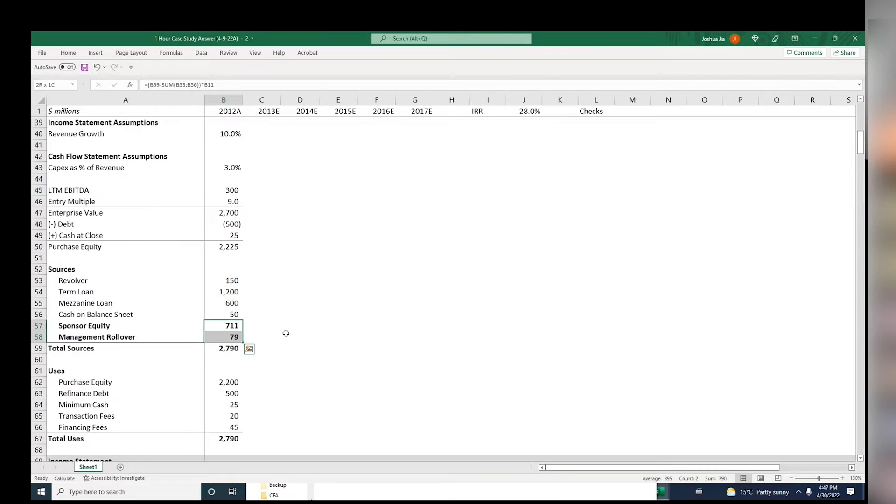
Remove the bold formatting from the Management Rollover and Sponsor Equity rows
{"action": "key", "text": "Left"}
{"action": "key", "text": "Down"}
{"action": "key", "text": "shift+Right"}
{"action": "key", "text": "ctrl+b"}
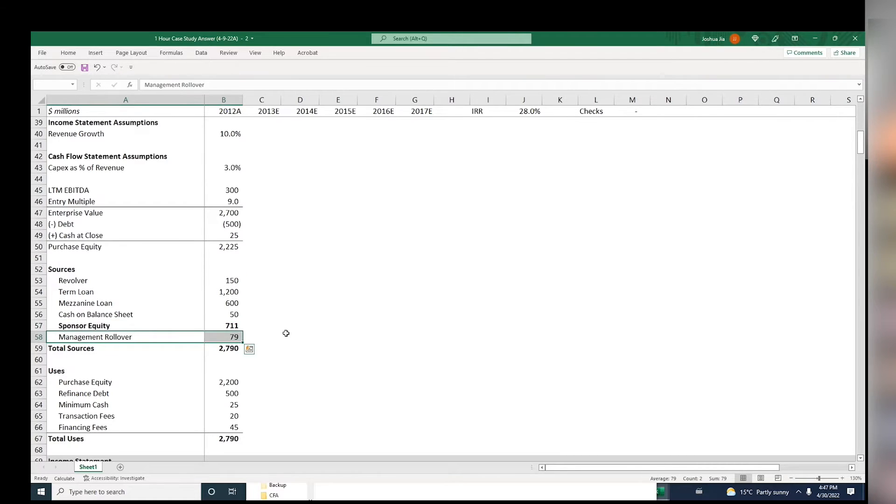
{"action": "key", "text": "Up"}
{"action": "key", "text": "shift+Right"}
{"action": "key", "text": "Right"}
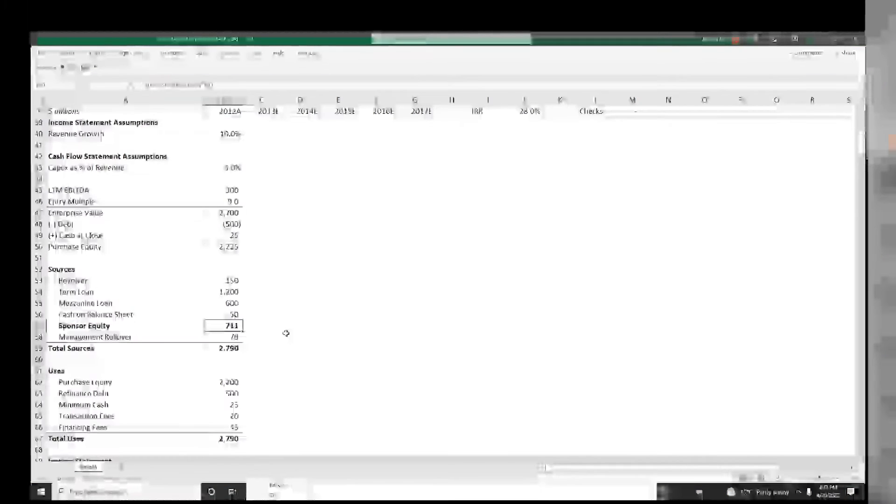
{"action": "key", "text": "shift+Left"}
{"action": "key", "text": "ctrl+b"}
Go to the Sponsor Returns section and inspect the 2012A cash flow formula =-$B$57 in B248
{"action": "key", "text": "Page_Down"}
{"action": "key", "text": "Page_Down"}
{"action": "key", "text": "Page_Down"}
{"action": "key", "text": "Page_Down"}
{"action": "key", "text": "Page_Down"}
{"action": "key", "text": "Page_Down"}
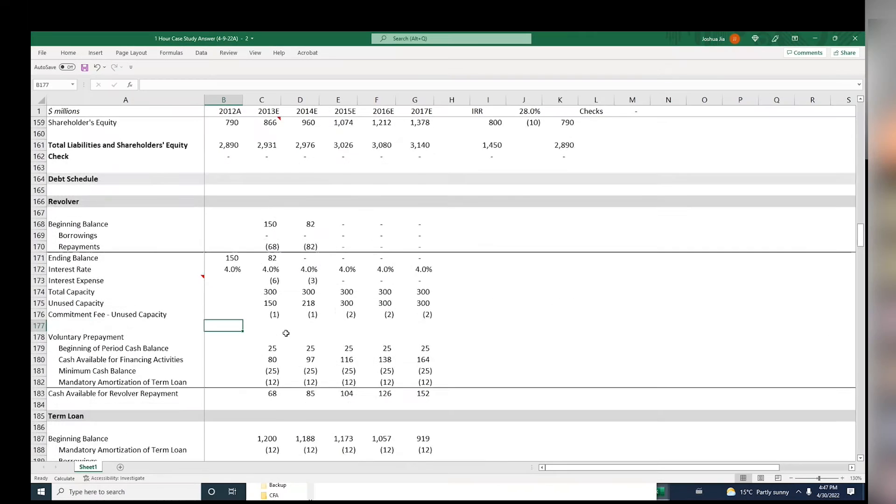
{"action": "key", "text": "Down"}
{"action": "key", "text": "Down"}
{"action": "key", "text": "Down"}
{"action": "key", "text": "Down"}
{"action": "key", "text": "Down"}
{"action": "key", "text": "Down"}
{"action": "key", "text": "Down"}
{"action": "key", "text": "Down"}
{"action": "key", "text": "Down"}
{"action": "key", "text": "Down"}
{"action": "key", "text": "Down"}
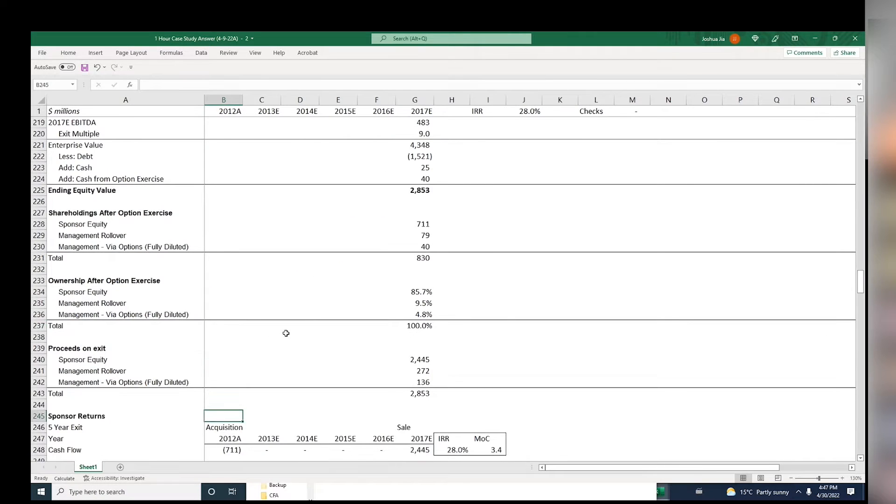
{"action": "type", "text": "=-$B$57"}
{"action": "key", "text": "ctrl+Return"}
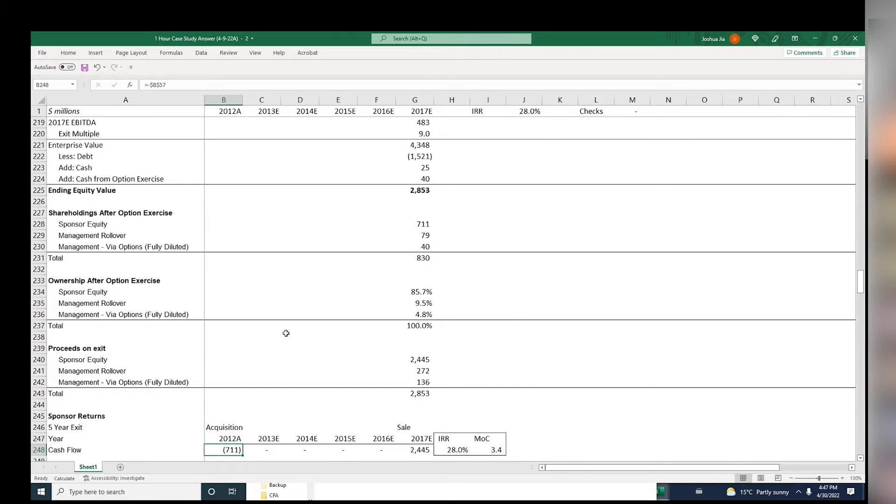
{"action": "key", "text": "ctrl+p"}
{"action": "key", "text": "Escape"}
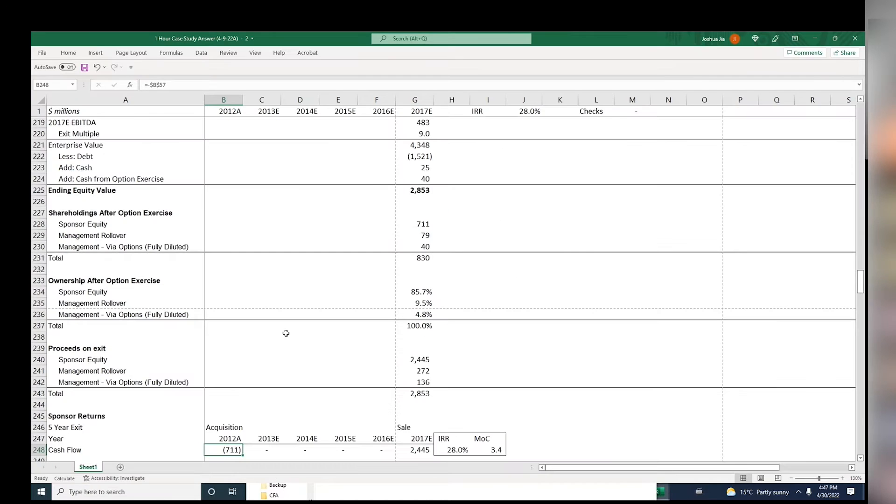
Trace the 2012A sponsor cash flow in B248 back to Sponsor Equity in B57 and check Total Sources in B59
{"action": "key", "text": "ctrl+bracketleft"}
{"action": "key", "text": "Up"}
{"action": "key", "text": "Up"}
{"action": "key", "text": "Down"}
{"action": "key", "text": "Down"}
{"action": "key", "text": "Down"}
{"action": "key", "text": "Down"}
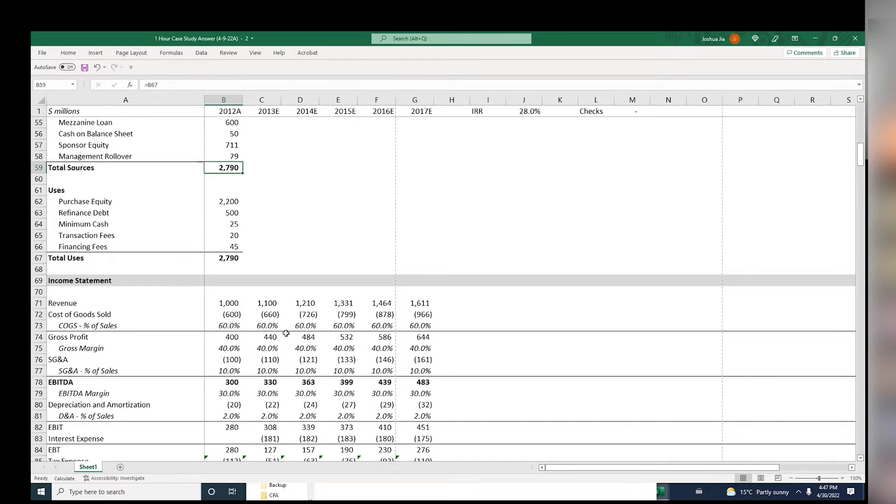
Look over the Income Statement and the start of the Cash Flow Statement, ending at 2012A Revenue in B71
{"action": "key", "text": "Down"}
{"action": "key", "text": "Down"}
{"action": "key", "text": "Down"}
{"action": "key", "text": "Down"}
{"action": "key", "text": "Down"}
{"action": "key", "text": "Down"}
{"action": "key", "text": "Down"}
{"action": "key", "text": "Down"}
{"action": "key", "text": "Down"}
{"action": "key", "text": "Down"}
{"action": "key", "text": "Down"}
{"action": "key", "text": "Down"}
{"action": "key", "text": "Down"}
{"action": "key", "text": "Down"}
{"action": "key", "text": "Down"}
{"action": "key", "text": "Down"}
{"action": "key", "text": "Down"}
{"action": "key", "text": "Down"}
{"action": "key", "text": "Down"}
{"action": "key", "text": "Down"}
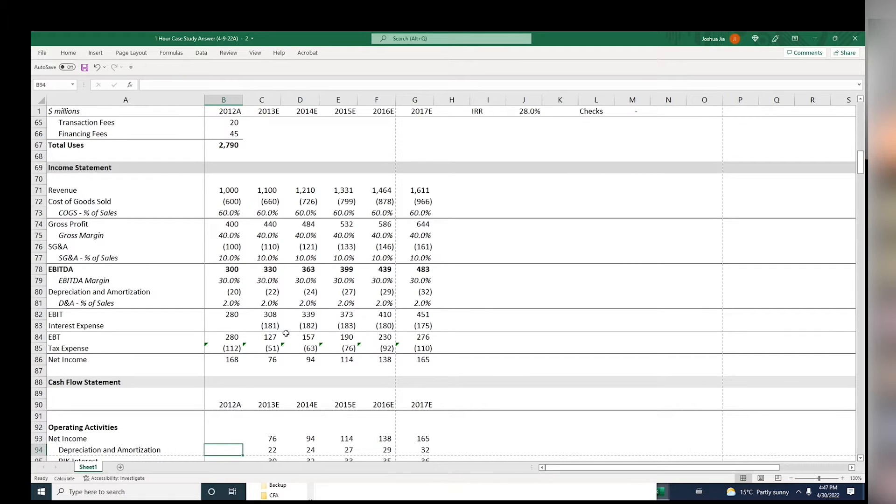
{"action": "key", "text": "Up"}
{"action": "key", "text": "Up"}
{"action": "key", "text": "Up"}
{"action": "key", "text": "Up"}
{"action": "key", "text": "Up"}
{"action": "key", "text": "Up"}
{"action": "key", "text": "Up"}
{"action": "key", "text": "Up"}
{"action": "key", "text": "Up"}
{"action": "key", "text": "Up"}
{"action": "key", "text": "Up"}
{"action": "key", "text": "Up"}
{"action": "key", "text": "Up"}
{"action": "key", "text": "Up"}
{"action": "key", "text": "Up"}
{"action": "key", "text": "Up"}
{"action": "key", "text": "Up"}
{"action": "key", "text": "Up"}
{"action": "key", "text": "Up"}
{"action": "key", "text": "Up"}
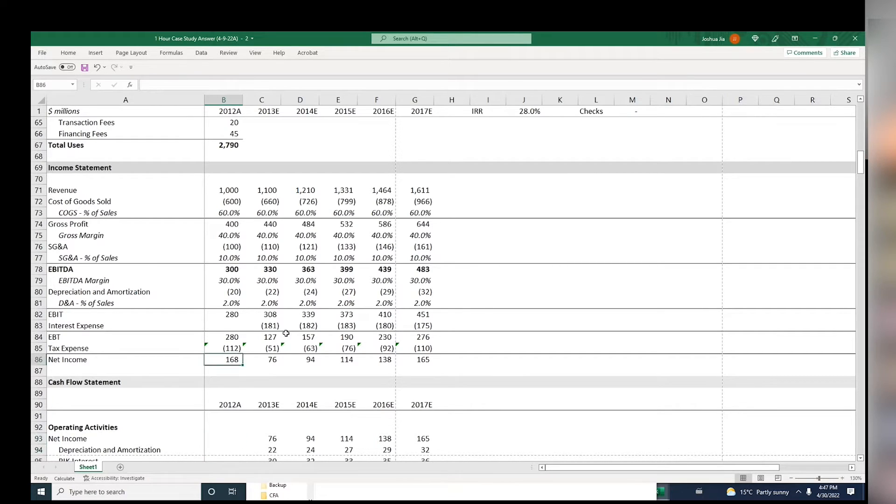
{"action": "key", "text": "Up"}
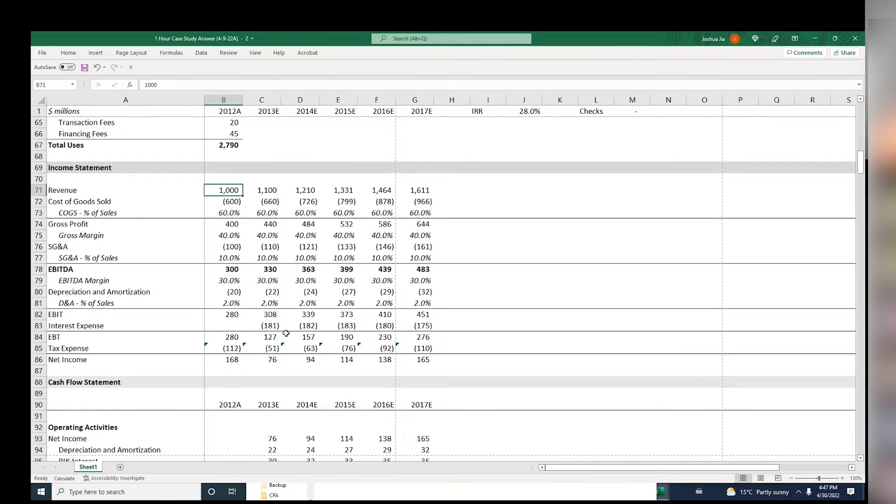
Inspect the Gross Profit formulas in row 74 from 2015E back to 2012A
{"action": "key", "text": "Right"}
{"action": "key", "text": "Left"}
{"action": "key", "text": "Down"}
{"action": "key", "text": "Down"}
{"action": "key", "text": "Down"}
{"action": "key", "text": "Right"}
{"action": "key", "text": "Right"}
{"action": "key", "text": "Right"}
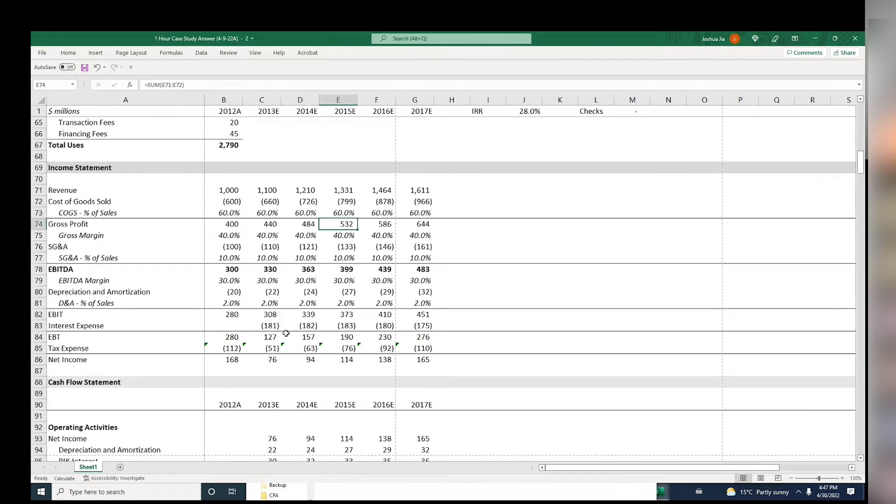
{"action": "key", "text": "F2"}
{"action": "key", "text": "Escape"}
{"action": "key", "text": "Left"}
{"action": "key", "text": "F2"}
{"action": "key", "text": "Escape"}
{"action": "key", "text": "Left"}
{"action": "key", "text": "F2"}
{"action": "key", "text": "Escape"}
{"action": "key", "text": "Left"}
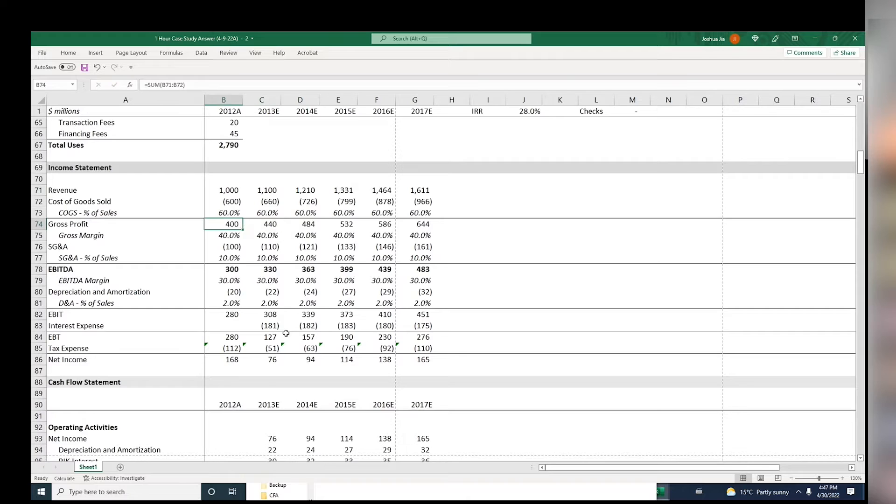
Review the 2012A COGS - % of Sales formula in B73 alongside the Revenue and Gross Profit rows
{"action": "key", "text": "Up"}
{"action": "key", "text": "Up"}
{"action": "key", "text": "Down"}
{"action": "key", "text": "Down"}
{"action": "key", "text": "Up"}
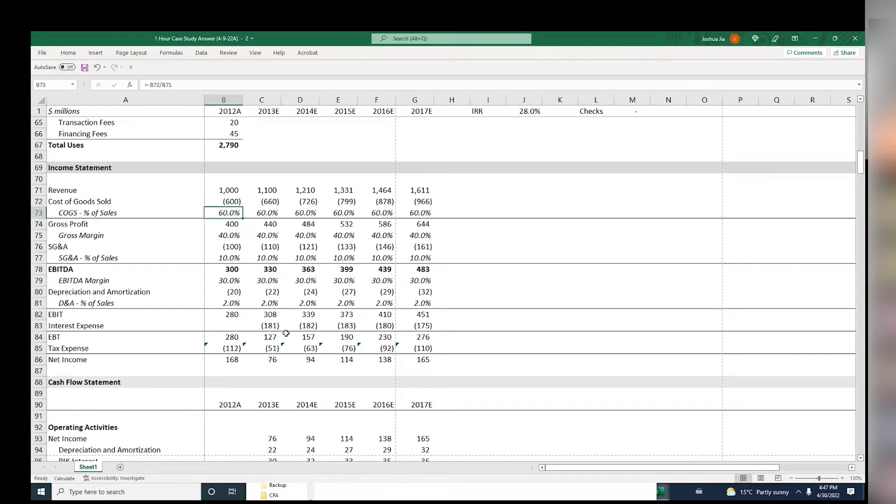
{"action": "key", "text": "Down"}
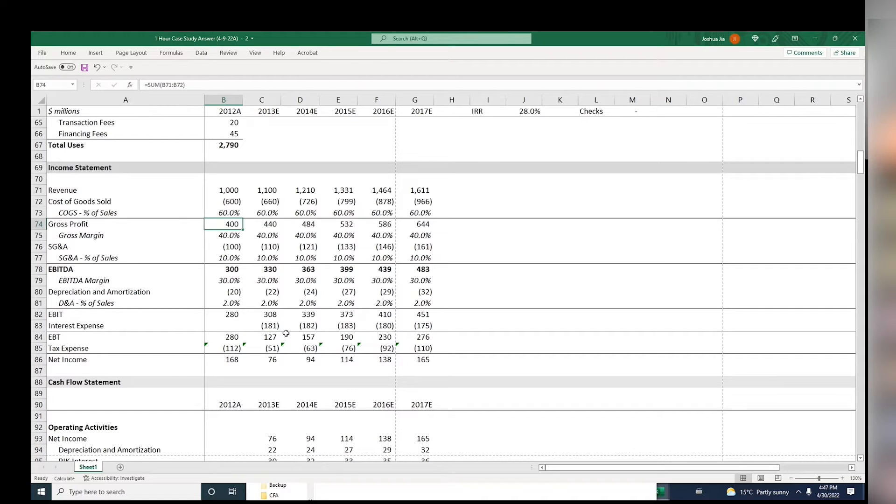
{"action": "key", "text": "Left"}
{"action": "key", "text": "Up"}
{"action": "key", "text": "Up"}
{"action": "key", "text": "Up"}
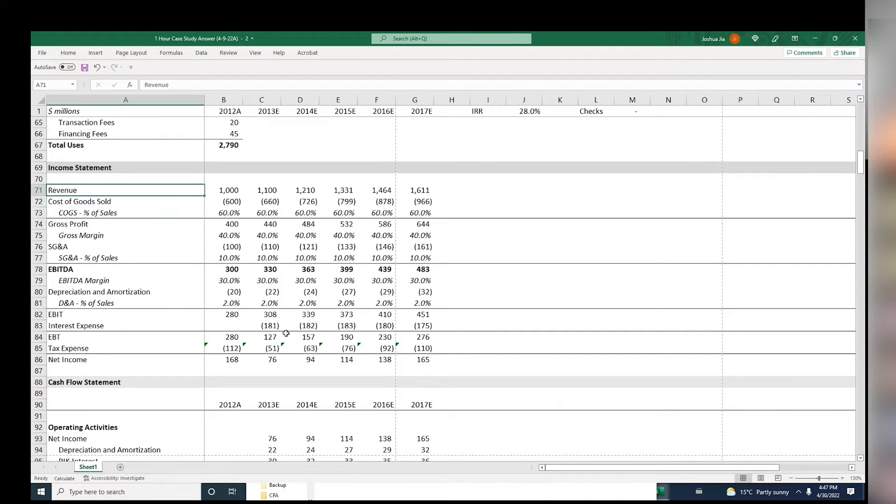
{"action": "key", "text": "Down"}
{"action": "key", "text": "Down"}
{"action": "key", "text": "Right"}
{"action": "key", "text": "Down"}
{"action": "key", "text": "Right"}
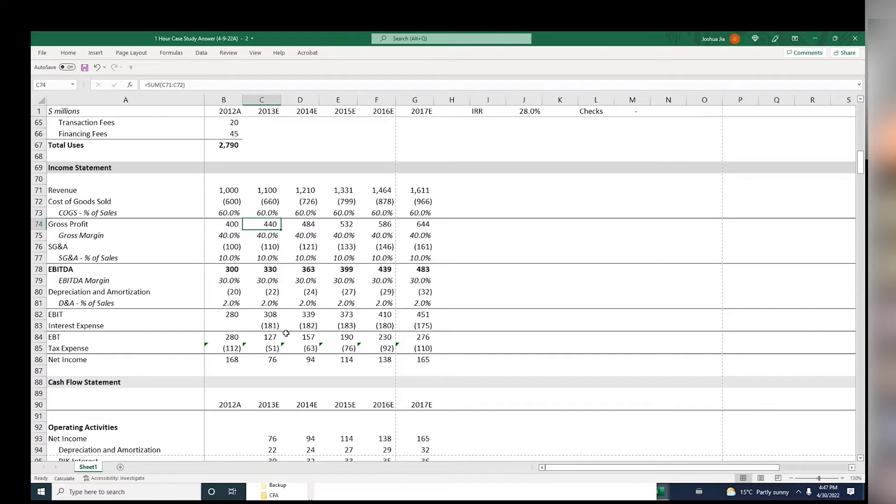
Inspect the 2012A Revenue input in B71 and the 2013E growth formula =B71*(1+$B$40) in C71
{"action": "key", "text": "Up"}
{"action": "key", "text": "Up"}
{"action": "key", "text": "Up"}
{"action": "key", "text": "Left"}
{"action": "key", "text": "F2"}
{"action": "key", "text": "Tab"}
{"action": "key", "text": "F2"}
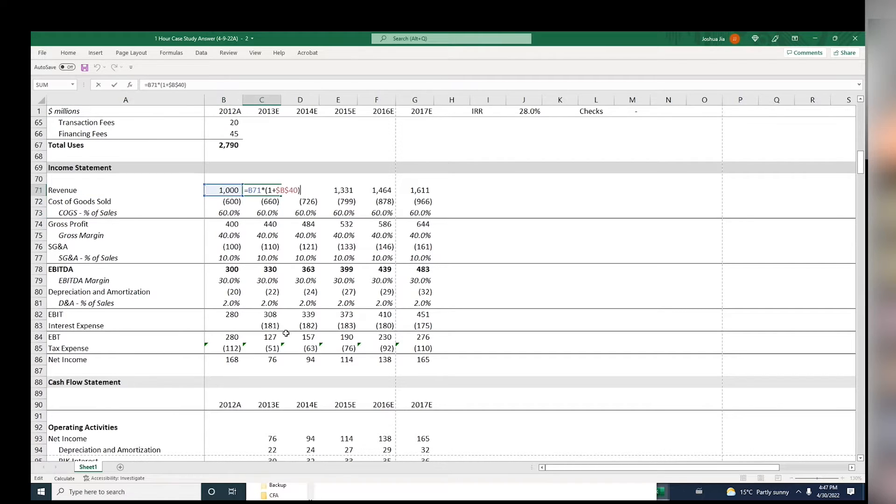
{"action": "key", "text": "Escape"}
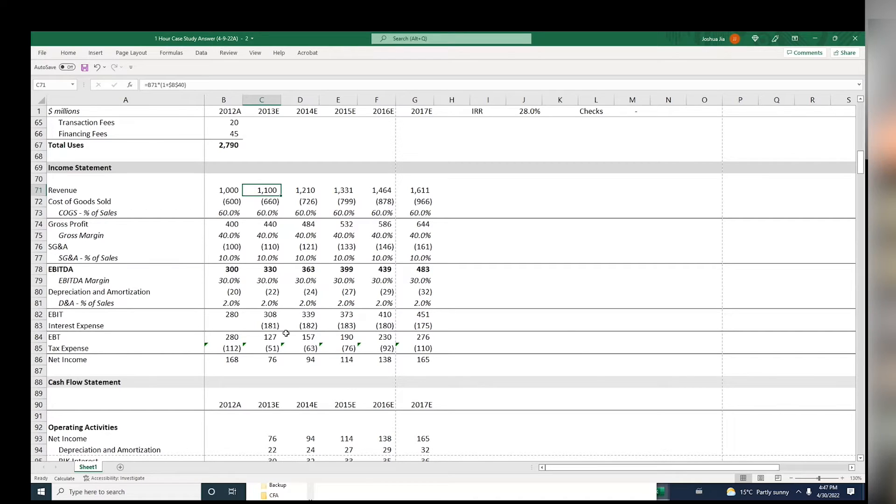
Compare the 2012A Revenue input with the projected Revenue formulas across row 71 through 2017E
{"action": "key", "text": "Left"}
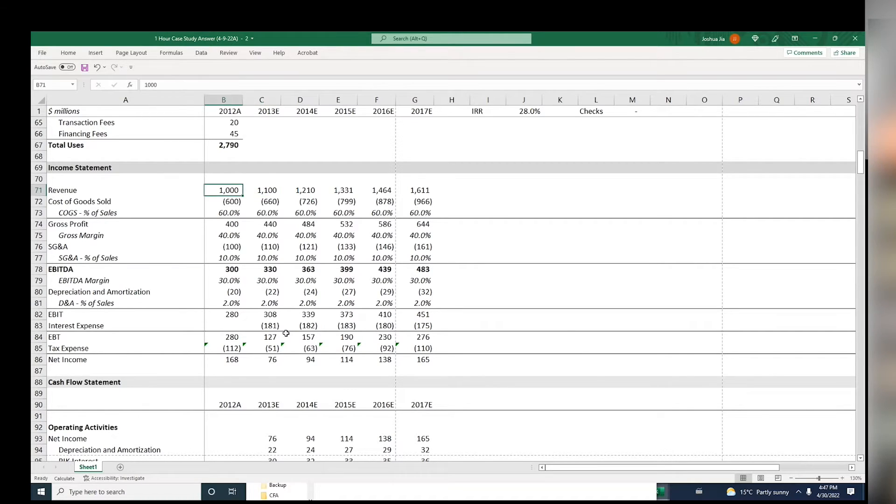
{"action": "key", "text": "F2"}
{"action": "key", "text": "Escape"}
{"action": "key", "text": "Right"}
{"action": "key", "text": "F2"}
{"action": "key", "text": "Escape"}
{"action": "key", "text": "Right"}
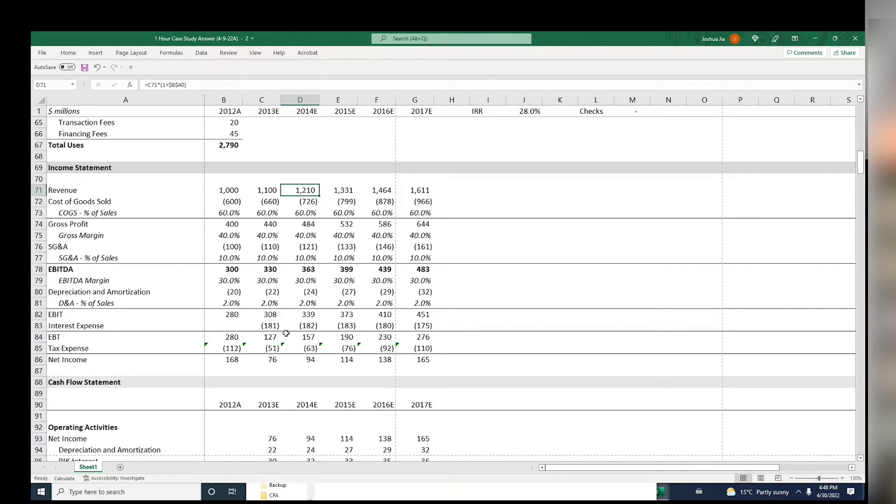
{"action": "key", "text": "Right"}
{"action": "key", "text": "Right"}
{"action": "key", "text": "Right"}
{"action": "key", "text": "Left"}
Inspect the projected Cost of Goods Sold formulas across row 72, which multiply revenue by the COGS percentage
{"action": "key", "text": "Down"}
{"action": "key", "text": "Left"}
{"action": "key", "text": "Left"}
{"action": "key", "text": "Left"}
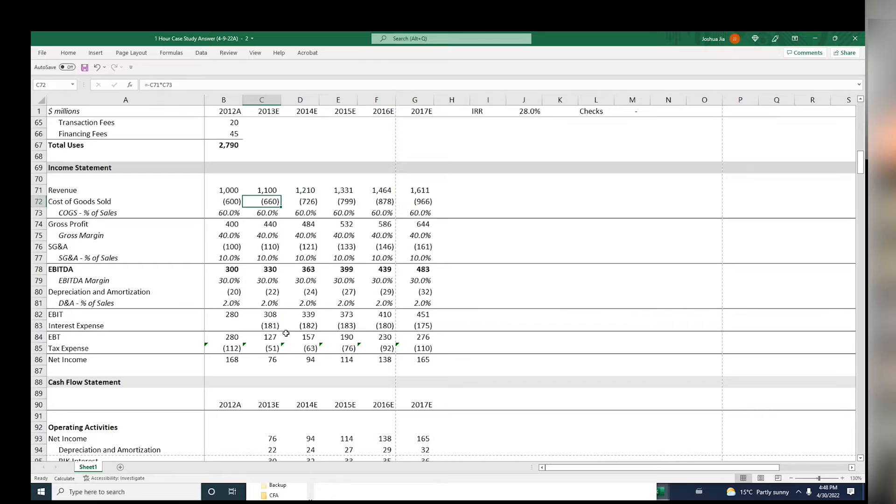
{"action": "key", "text": "Left"}
{"action": "key", "text": "Right"}
{"action": "key", "text": "Right"}
{"action": "key", "text": "F2"}
{"action": "key", "text": "Escape"}
{"action": "key", "text": "Right"}
{"action": "key", "text": "F2"}
{"action": "key", "text": "Escape"}
{"action": "key", "text": "Right"}
{"action": "key", "text": "F2"}
{"action": "key", "text": "Escape"}
{"action": "key", "text": "Right"}
Examine the SG&A formulas in row 76, including =B78-B74 for 2012A and the projected years
{"action": "key", "text": "Down"}
{"action": "key", "text": "Down"}
{"action": "key", "text": "Left"}
{"action": "key", "text": "Left"}
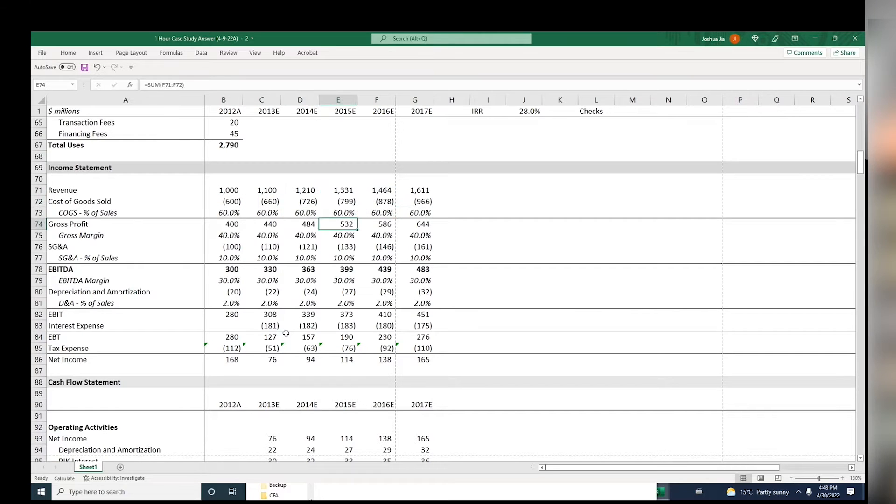
{"action": "key", "text": "Down"}
{"action": "key", "text": "Down"}
{"action": "key", "text": "Left"}
{"action": "key", "text": "F2"}
{"action": "key", "text": "Escape"}
{"action": "key", "text": "Left"}
{"action": "key", "text": "Left"}
{"action": "key", "text": "F2"}
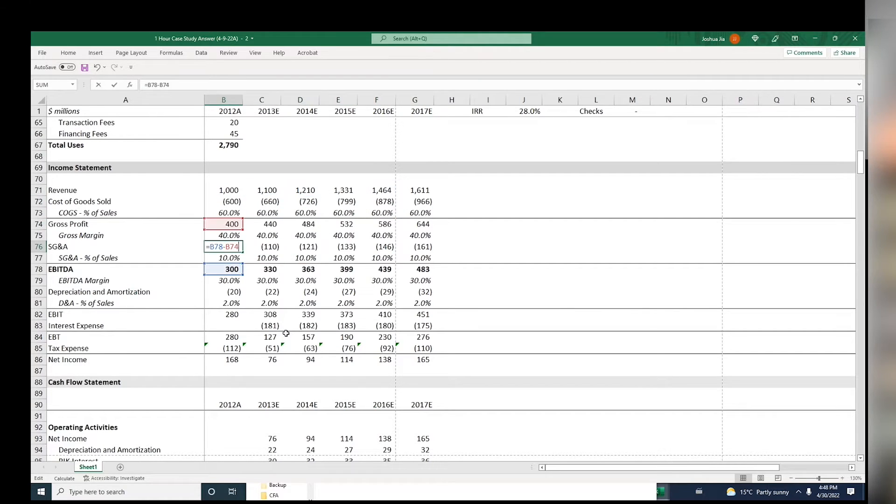
{"action": "key", "text": "Escape"}
{"action": "key", "text": "Right"}
{"action": "key", "text": "Right"}
{"action": "key", "text": "Right"}
{"action": "key", "text": "Right"}
{"action": "key", "text": "Right"}
{"action": "key", "text": "Left"}
Inspect the EBITDA formulas in row 78, which sum Gross Profit and SG&A, from 2015E back to 2012A
{"action": "key", "text": "Down"}
{"action": "key", "text": "Down"}
{"action": "key", "text": "Left"}
{"action": "key", "text": "Left"}
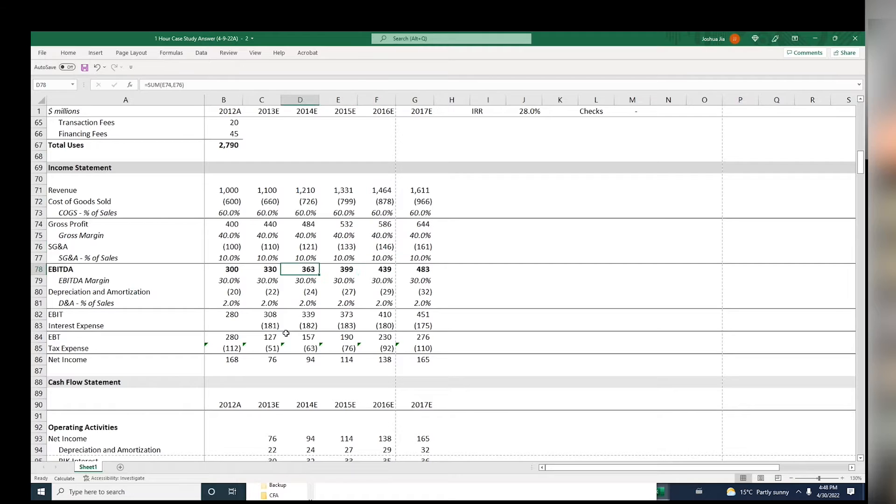
{"action": "key", "text": "F2"}
{"action": "key", "text": "Escape"}
{"action": "key", "text": "Left"}
{"action": "key", "text": "Left"}
Examine the Depreciation and Amortization values in row 80 from 2012A to 2017E, including the hardcoded 2012A input in B80
{"action": "key", "text": "Up"}
{"action": "key", "text": "Down"}
{"action": "key", "text": "Down"}
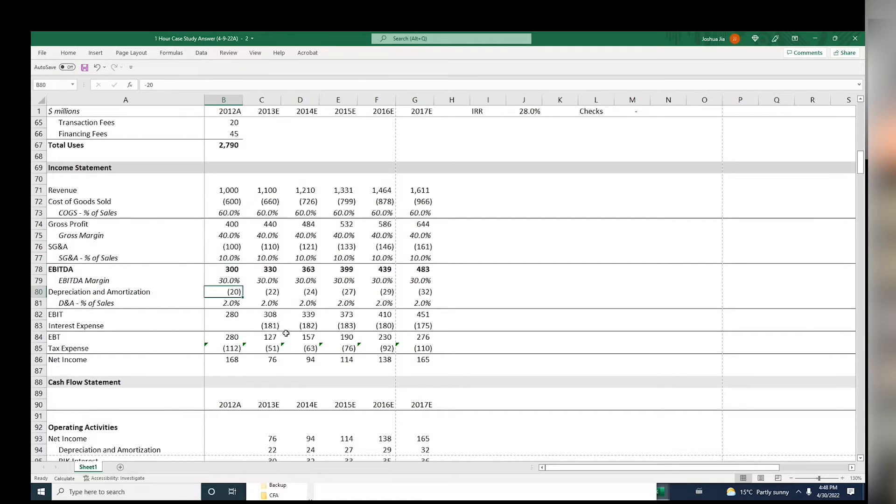
{"action": "key", "text": "Right"}
{"action": "key", "text": "Right"}
{"action": "key", "text": "Right"}
{"action": "key", "text": "Right"}
{"action": "key", "text": "Right"}
{"action": "key", "text": "Down"}
{"action": "key", "text": "Left"}
{"action": "key", "text": "Left"}
{"action": "key", "text": "Left"}
{"action": "key", "text": "Left"}
{"action": "key", "text": "Left"}
{"action": "key", "text": "F2"}
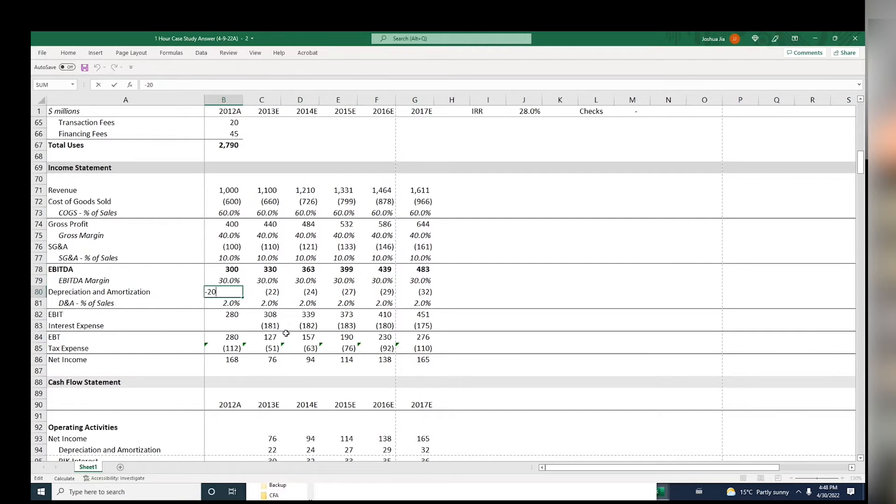
{"action": "key", "text": "Escape"}
Review the lines around Depreciation and Amortization and EBIT, down to the 2013E Interest Expense link in C83
{"action": "key", "text": "Right"}
{"action": "key", "text": "Right"}
{"action": "key", "text": "Right"}
{"action": "key", "text": "Left"}
{"action": "key", "text": "Left"}
{"action": "key", "text": "Left"}
{"action": "key", "text": "Up"}
{"action": "key", "text": "Left"}
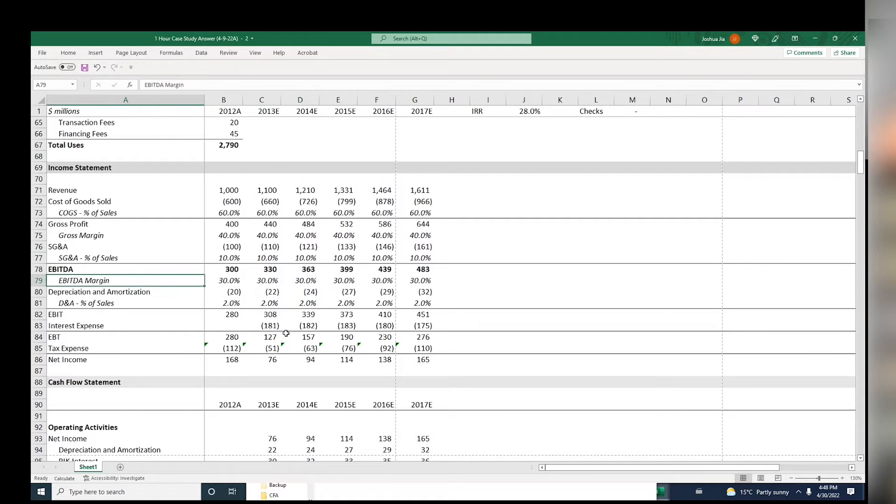
{"action": "key", "text": "Down"}
{"action": "key", "text": "Down"}
{"action": "key", "text": "Right"}
{"action": "key", "text": "Down"}
{"action": "key", "text": "Down"}
{"action": "key", "text": "Right"}
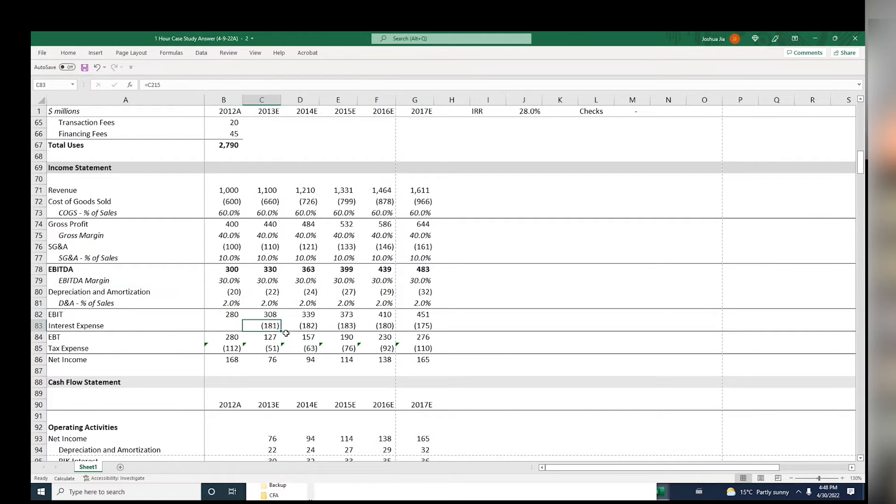
Save the workbook under the new name "1 Hour Case Study Answer (5-1-22A) - JJ Edited"
{"action": "key", "text": "F12"}
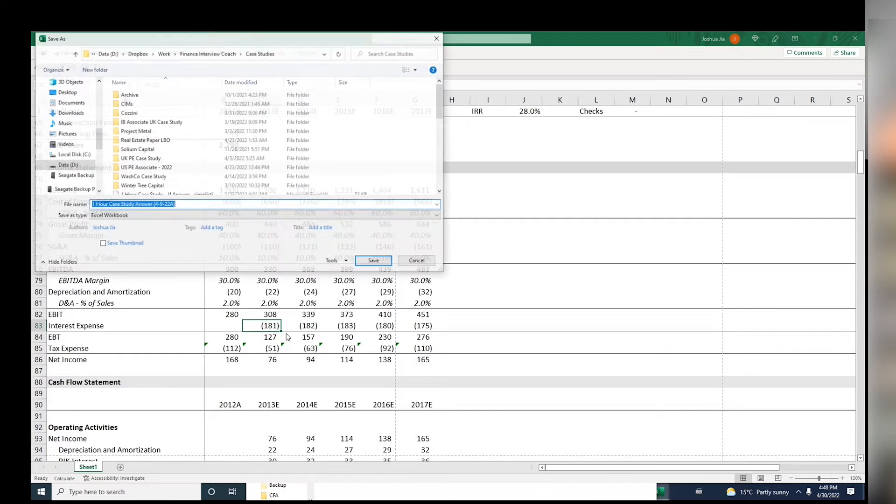
{"action": "key", "text": "End"}
{"action": "key", "text": "BackSpace"}
{"action": "key", "text": "BackSpace"}
{"action": "type", "text": "JJ Edited"}
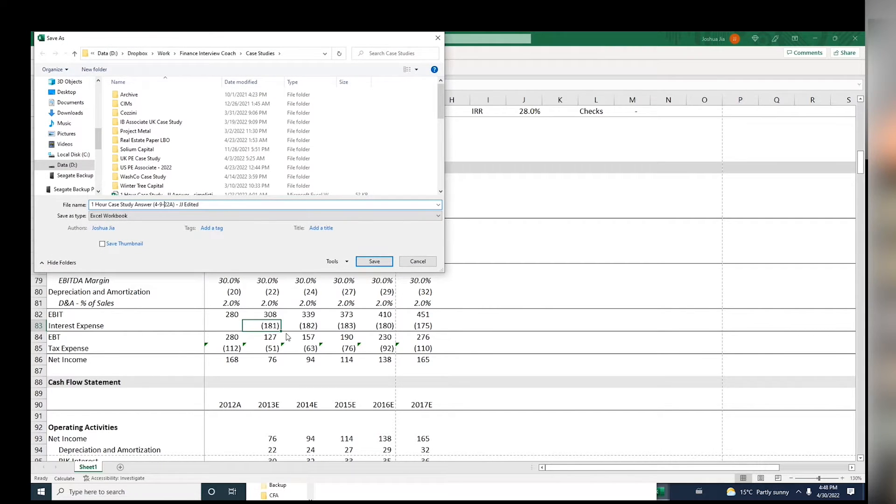
{"action": "key", "text": "BackSpace"}
{"action": "key", "text": "BackSpace"}
{"action": "key", "text": "BackSpace"}
{"action": "key", "text": "BackSpace"}
{"action": "type", "text": "5-1-"}
{"action": "key", "text": "Return"}
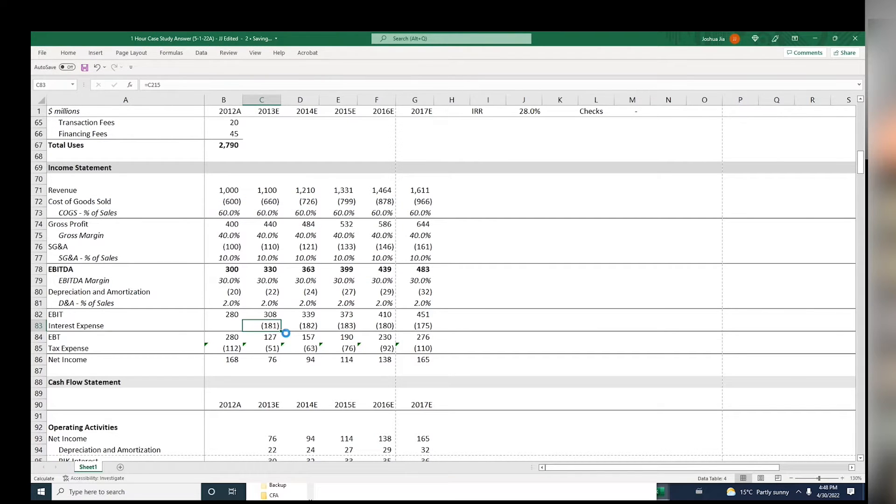
Inspect the EBT formulas in row 84 from 2013E through 2017E
{"action": "key", "text": "alt+Tab"}
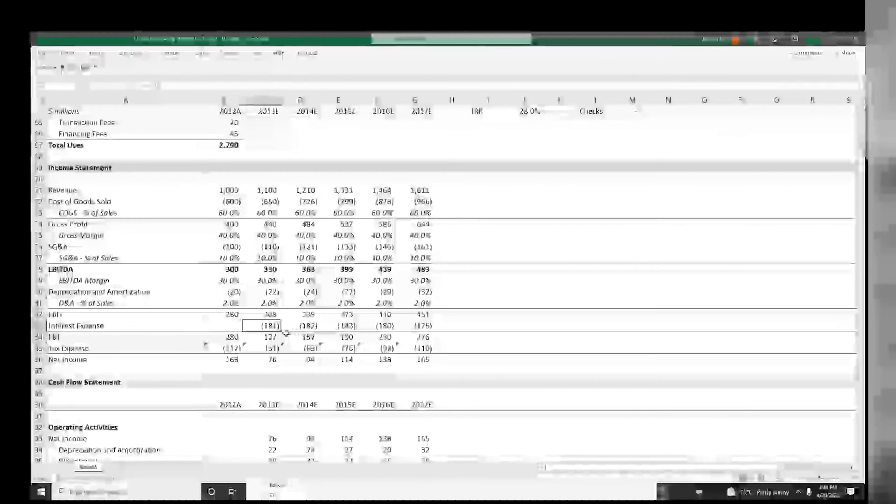
{"action": "key", "text": "Down"}
{"action": "key", "text": "F2"}
{"action": "key", "text": "Escape"}
{"action": "key", "text": "Right"}
{"action": "key", "text": "Right"}
{"action": "key", "text": "F2"}
{"action": "key", "text": "Escape"}
{"action": "key", "text": "Right"}
{"action": "key", "text": "Right"}
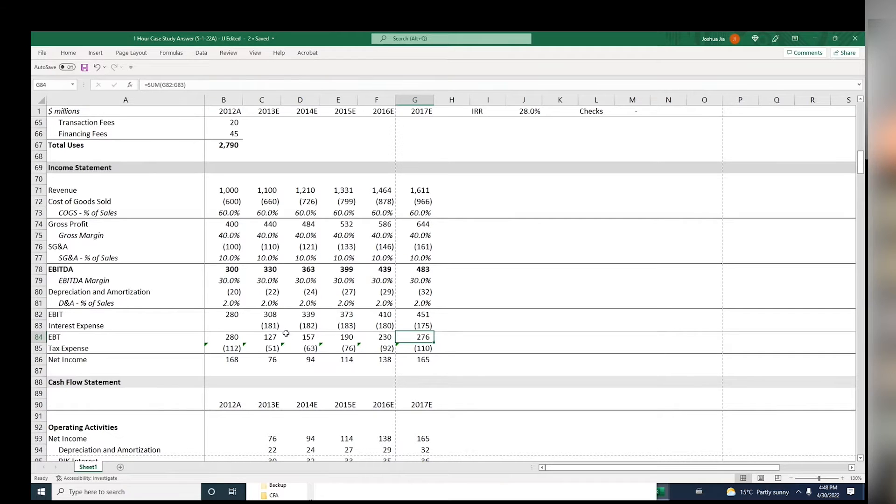
Clear the projected Interest Expense formulas for 2013E through 2017E in C83:G83
{"action": "key", "text": "Up"}
{"action": "key", "text": "shift+Left"}
{"action": "key", "text": "shift+Left"}
{"action": "key", "text": "shift+Left"}
{"action": "key", "text": "shift+Left"}
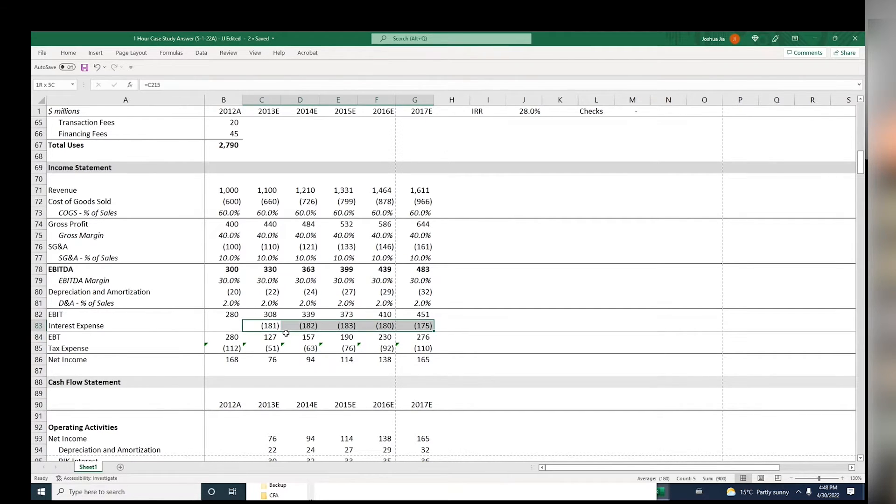
{"action": "key", "text": "Delete"}
Look across the cleared Interest Expense row and inspect the Checks formula in M1
{"action": "key", "text": "Right"}
{"action": "key", "text": "Right"}
{"action": "key", "text": "Right"}
{"action": "key", "text": "Right"}
{"action": "key", "text": "Left"}
{"action": "key", "text": "Left"}
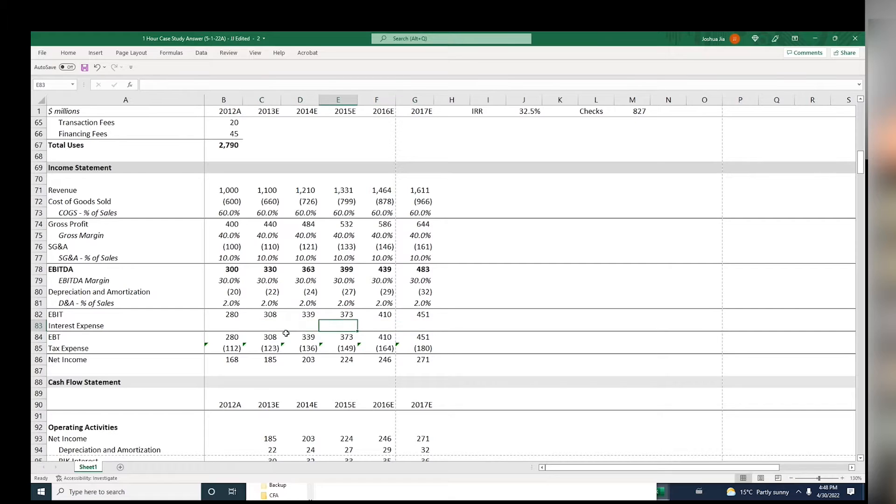
{"action": "key", "text": "Right"}
{"action": "key", "text": "Right"}
{"action": "left_click", "coordinate": [626, 110]}
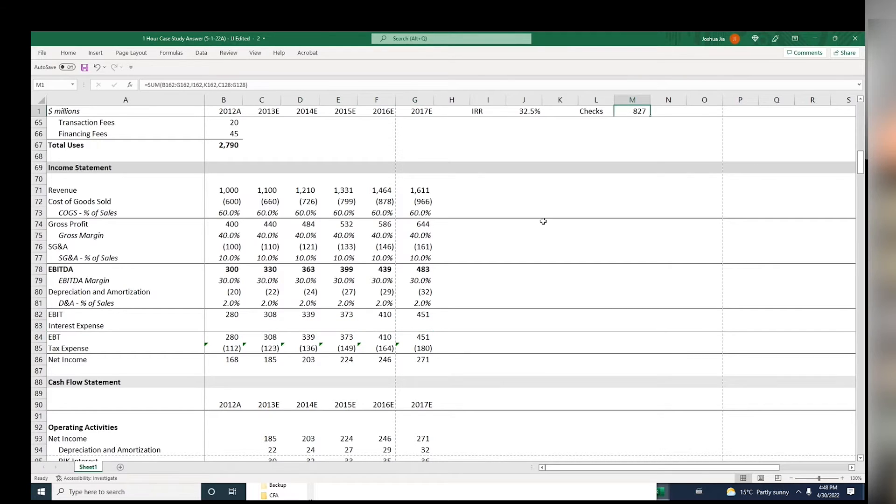
Review the 2013E income statement lines between EBITDA and the emptied Interest Expense cell
{"action": "left_click", "coordinate": [393, 280]}
{"action": "key", "text": "Left"}
{"action": "key", "text": "Down"}
{"action": "key", "text": "Left"}
{"action": "key", "text": "Left"}
{"action": "key", "text": "Down"}
{"action": "key", "text": "Down"}
{"action": "key", "text": "Down"}
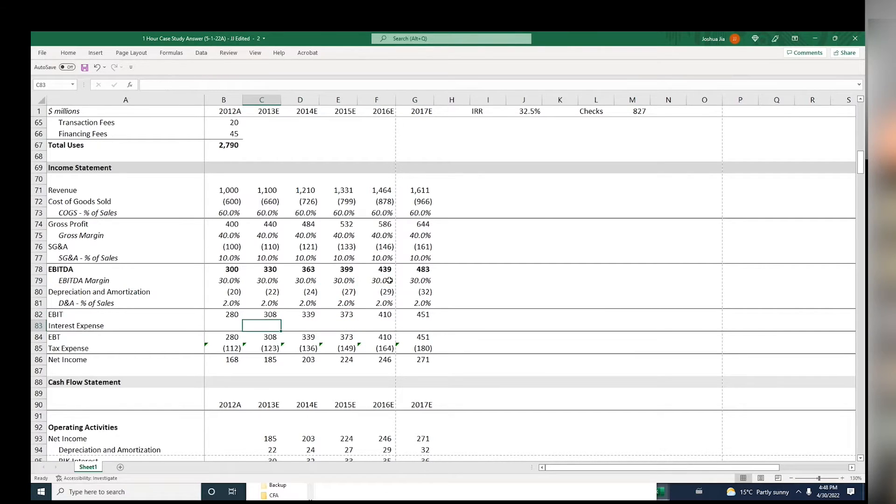
{"action": "key", "text": "Up"}
{"action": "key", "text": "Up"}
{"action": "key", "text": "Up"}
{"action": "key", "text": "Up"}
{"action": "key", "text": "Up"}
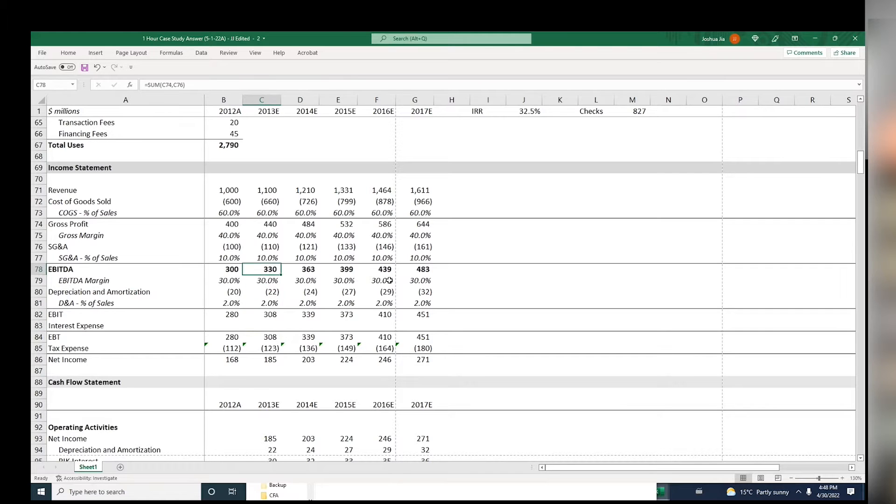
Look through the 2013E column of the cash flow statement and return to the income statement's Depreciation and Amortization line
{"action": "key", "text": "Down"}
{"action": "key", "text": "Down"}
{"action": "key", "text": "Down"}
{"action": "key", "text": "Down"}
{"action": "key", "text": "Down"}
{"action": "key", "text": "Down"}
{"action": "key", "text": "Down"}
{"action": "key", "text": "Down"}
{"action": "key", "text": "Down"}
{"action": "key", "text": "Down"}
{"action": "key", "text": "Down"}
{"action": "key", "text": "Down"}
{"action": "key", "text": "Down"}
{"action": "key", "text": "Down"}
{"action": "key", "text": "Down"}
{"action": "key", "text": "Down"}
{"action": "key", "text": "Down"}
{"action": "key", "text": "Down"}
{"action": "key", "text": "Down"}
{"action": "key", "text": "Down"}
{"action": "key", "text": "Down"}
{"action": "key", "text": "Down"}
{"action": "key", "text": "Down"}
{"action": "key", "text": "Down"}
{"action": "key", "text": "Down"}
{"action": "key", "text": "Up"}
{"action": "key", "text": "Up"}
{"action": "key", "text": "Up"}
{"action": "key", "text": "Up"}
{"action": "key", "text": "Up"}
{"action": "key", "text": "Up"}
{"action": "key", "text": "Up"}
{"action": "key", "text": "Up"}
{"action": "key", "text": "Up"}
{"action": "key", "text": "Up"}
{"action": "key", "text": "Up"}
{"action": "key", "text": "Up"}
{"action": "key", "text": "Up"}
{"action": "key", "text": "Up"}
{"action": "key", "text": "Up"}
{"action": "key", "text": "Up"}
{"action": "key", "text": "Up"}
{"action": "key", "text": "Up"}
{"action": "key", "text": "Up"}
{"action": "key", "text": "Up"}
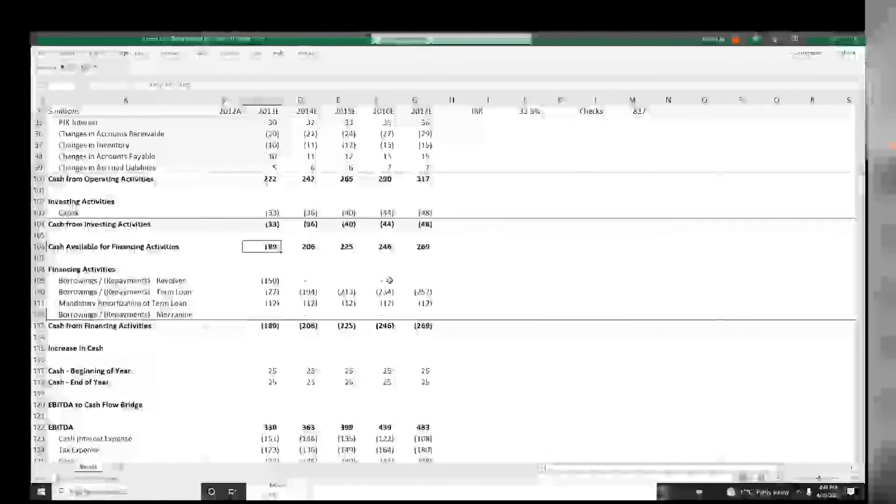
{"action": "scroll", "coordinate": [390, 280], "scroll_direction": "up", "scroll_amount": 6}
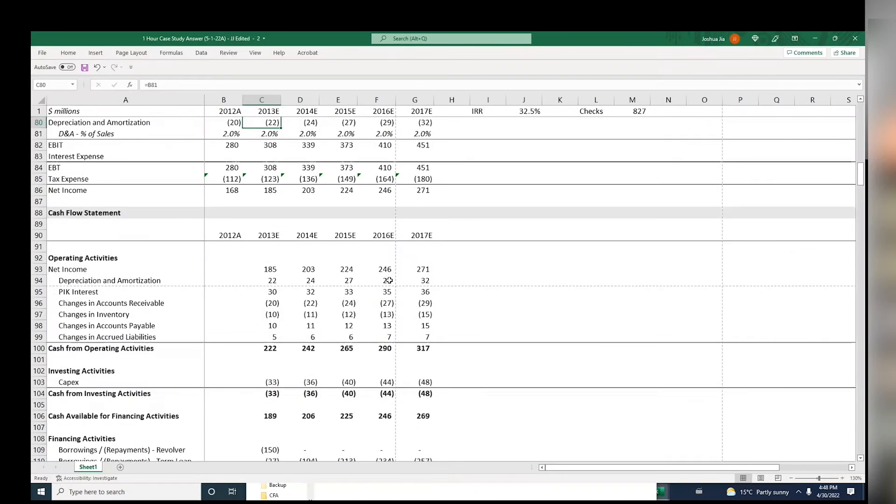
Examine Net Income and the first adjustment lines under Operating Activities in the cash flow statement
{"action": "key", "text": "Left"}
{"action": "key", "text": "Down"}
{"action": "key", "text": "Down"}
{"action": "key", "text": "Down"}
{"action": "key", "text": "Down"}
{"action": "key", "text": "Down"}
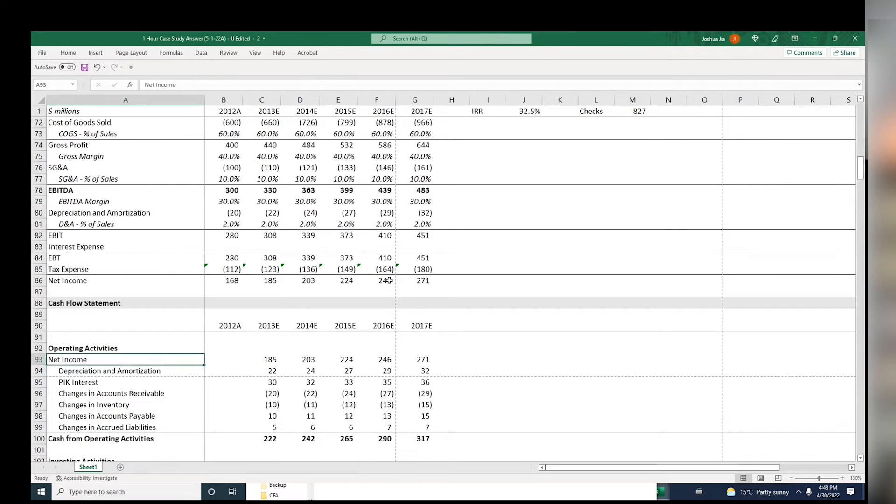
{"action": "key", "text": "Down"}
{"action": "key", "text": "Down"}
{"action": "key", "text": "Down"}
Examine the 2014E cash flow formulas from the working capital changes through Capex to Mandatory Amortization of Term Loan
{"action": "key", "text": "Right"}
{"action": "key", "text": "Right"}
{"action": "key", "text": "Down"}
{"action": "key", "text": "Down"}
{"action": "key", "text": "Down"}
{"action": "key", "text": "Down"}
{"action": "key", "text": "Down"}
{"action": "key", "text": "Down"}
{"action": "key", "text": "Down"}
{"action": "key", "text": "Down"}
{"action": "key", "text": "Down"}
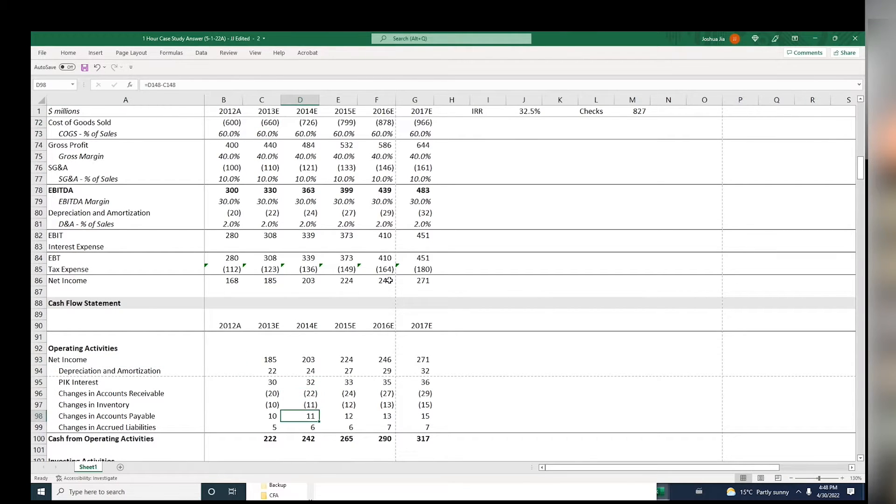
{"action": "key", "text": "Down"}
{"action": "key", "text": "Down"}
{"action": "key", "text": "Down"}
{"action": "key", "text": "Down"}
{"action": "key", "text": "Down"}
{"action": "key", "text": "Down"}
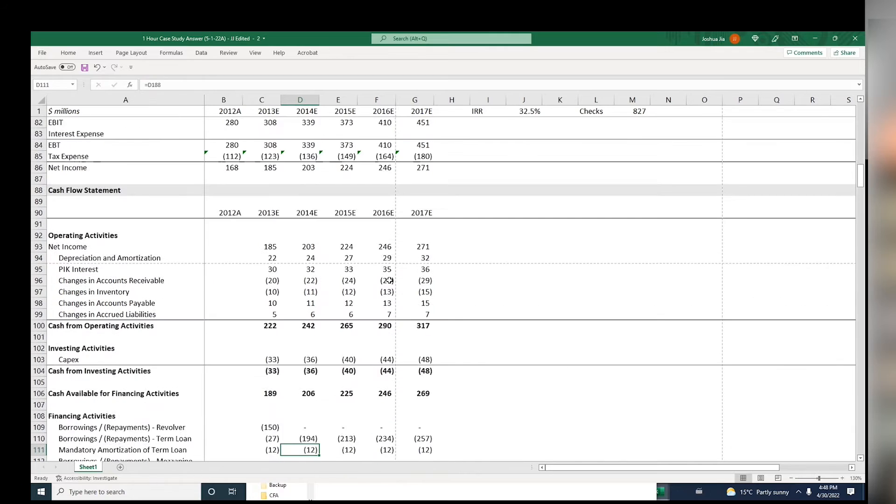
Look through the 2014E and 2013E financing lines between Mandatory Amortization of Term Loan and Increase in Cash
{"action": "key", "text": "Down"}
{"action": "key", "text": "Down"}
{"action": "key", "text": "Down"}
{"action": "key", "text": "Down"}
{"action": "key", "text": "Down"}
{"action": "key", "text": "Down"}
{"action": "key", "text": "Down"}
{"action": "key", "text": "Down"}
{"action": "key", "text": "Down"}
{"action": "key", "text": "Down"}
{"action": "key", "text": "Down"}
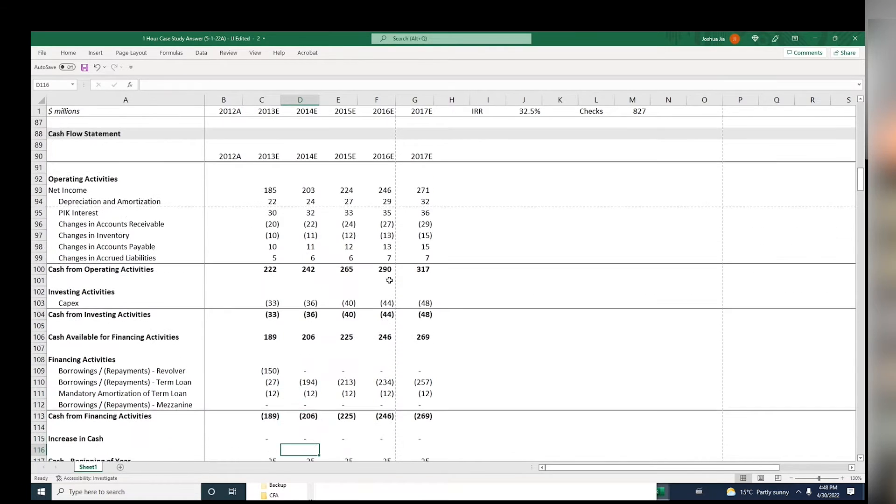
{"action": "key", "text": "Up"}
{"action": "key", "text": "Up"}
{"action": "key", "text": "Up"}
{"action": "key", "text": "Up"}
{"action": "key", "text": "Up"}
{"action": "key", "text": "Left"}
{"action": "key", "text": "Up"}
{"action": "key", "text": "Up"}
{"action": "key", "text": "Up"}
{"action": "key", "text": "Up"}
{"action": "key", "text": "Up"}
{"action": "key", "text": "Up"}
{"action": "key", "text": "Up"}
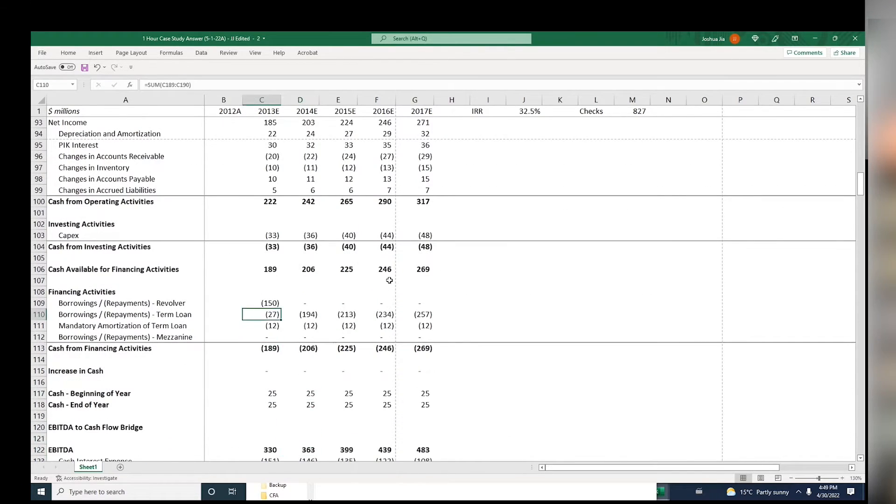
Clear the Revolver, Term Loan, Mandatory Amortization and Mezzanine values under Financing Activities for all year columns
{"action": "key", "text": "Up"}
{"action": "key", "text": "Left"}
{"action": "key", "text": "Left"}
{"action": "key", "text": "Right"}
{"action": "key", "text": "shift+Down"}
{"action": "key", "text": "shift+Right"}
{"action": "key", "text": "shift+Right"}
{"action": "key", "text": "shift+Right"}
{"action": "key", "text": "shift+Right"}
{"action": "key", "text": "shift+Down"}
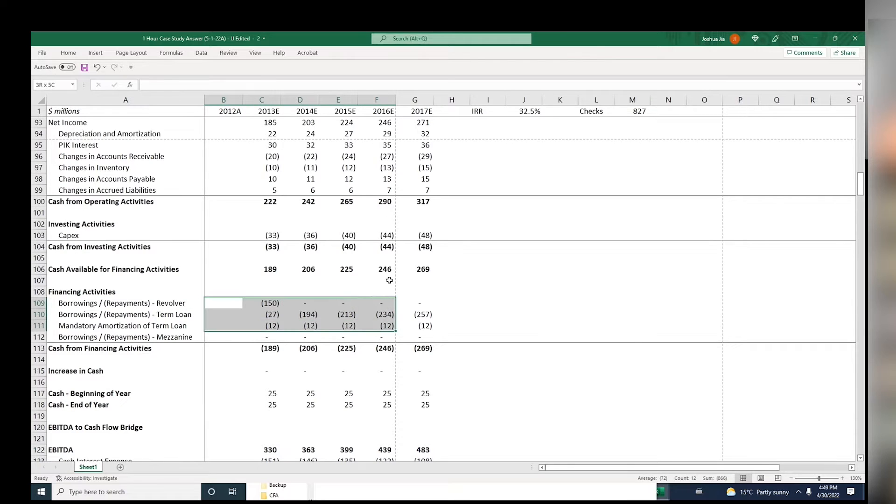
{"action": "key", "text": "shift+Right"}
{"action": "key", "text": "shift+Down"}
{"action": "key", "text": "Delete"}
{"action": "key", "text": "Right"}
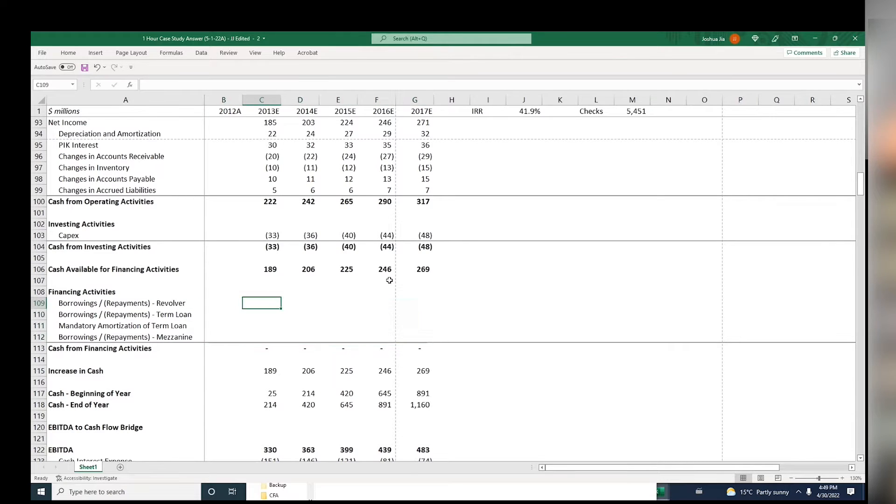
Examine the 2013E column from the emptied Revolver line through the cash balances into the EBITDA to Cash Flow Bridge
{"action": "key", "text": "Left"}
{"action": "key", "text": "Right"}
{"action": "key", "text": "Page_Up"}
{"action": "key", "text": "Page_Down"}
{"action": "key", "text": "Down"}
{"action": "key", "text": "Down"}
{"action": "key", "text": "Down"}
{"action": "key", "text": "Down"}
{"action": "key", "text": "Down"}
{"action": "key", "text": "Down"}
{"action": "key", "text": "Down"}
{"action": "key", "text": "Down"}
{"action": "key", "text": "Down"}
{"action": "key", "text": "Down"}
{"action": "key", "text": "Down"}
{"action": "key", "text": "Down"}
{"action": "key", "text": "Down"}
{"action": "key", "text": "Down"}
{"action": "key", "text": "Down"}
{"action": "key", "text": "Down"}
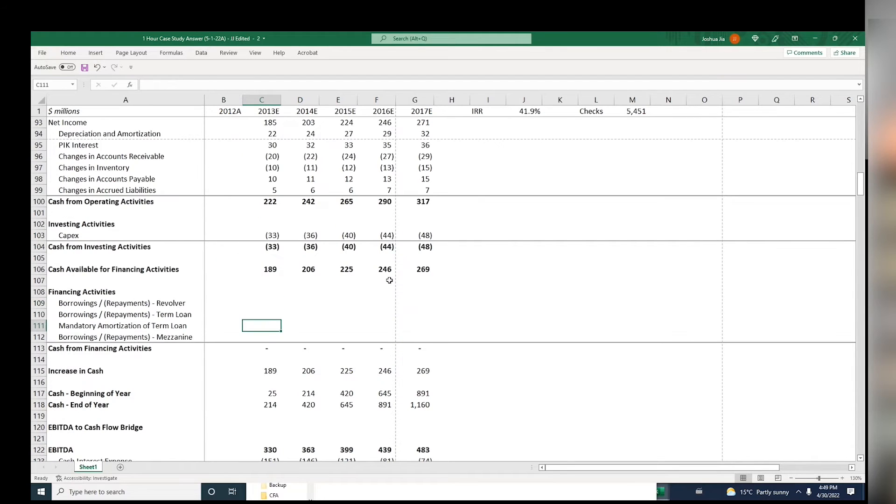
Review the 2013E column from the EBITDA to Cash Flow Bridge back up to the income statement's empty Interest Expense cell
{"action": "key", "text": "Up"}
{"action": "key", "text": "Up"}
{"action": "key", "text": "Up"}
{"action": "key", "text": "Up"}
{"action": "key", "text": "Up"}
{"action": "key", "text": "Up"}
{"action": "key", "text": "Up"}
{"action": "key", "text": "Up"}
{"action": "key", "text": "Up"}
{"action": "key", "text": "Up"}
{"action": "key", "text": "Up"}
{"action": "key", "text": "Up"}
{"action": "key", "text": "Up"}
{"action": "key", "text": "Up"}
{"action": "key", "text": "Up"}
{"action": "key", "text": "Up"}
{"action": "key", "text": "Up"}
{"action": "key", "text": "Up"}
{"action": "key", "text": "Up"}
{"action": "key", "text": "Up"}
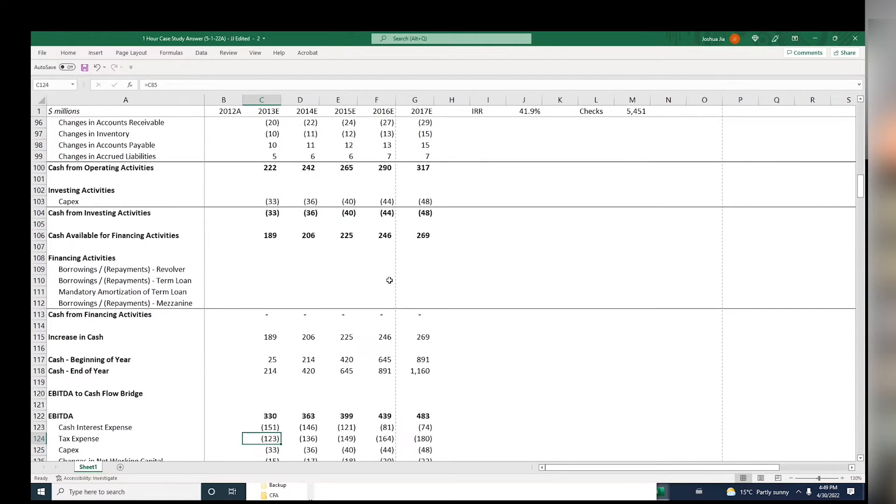
{"action": "key", "text": "Up"}
{"action": "key", "text": "Up"}
{"action": "key", "text": "Up"}
{"action": "key", "text": "Up"}
{"action": "key", "text": "Up"}
{"action": "key", "text": "Up"}
{"action": "key", "text": "Up"}
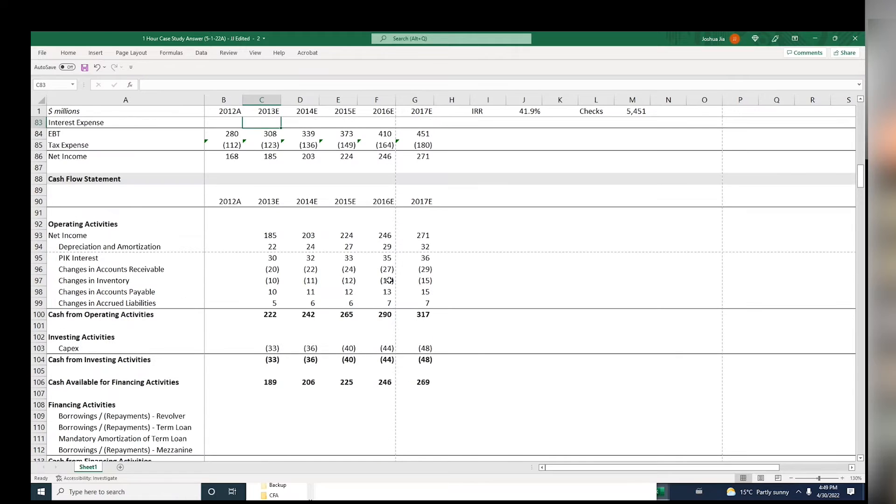
{"action": "key", "text": "super"}
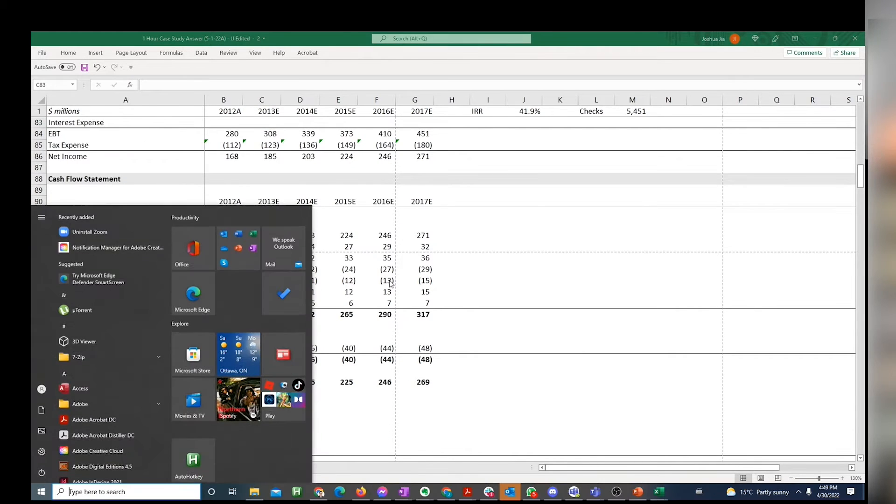
{"action": "key", "text": "super"}
Apply a bottom border to the entire year header row 1 of the sheet
{"action": "key", "text": "ctrl+Home"}
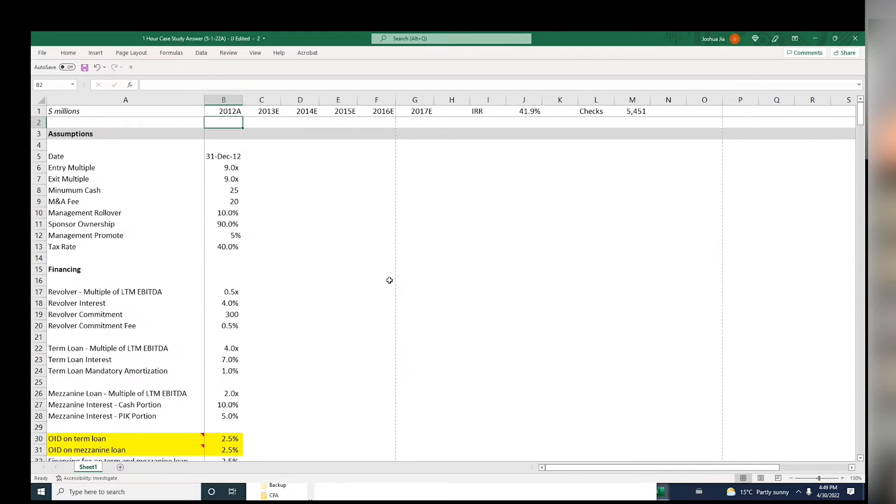
{"action": "key", "text": "Right"}
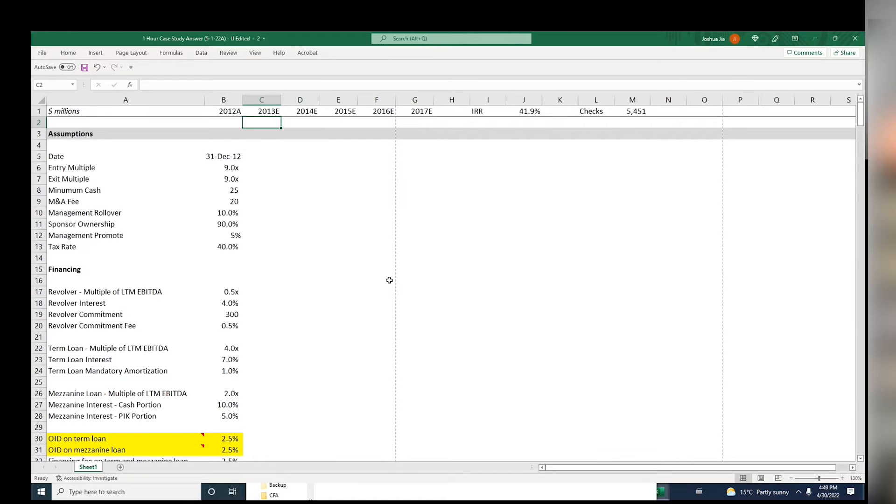
{"action": "key", "text": "shift+space"}
{"action": "key", "text": "Up"}
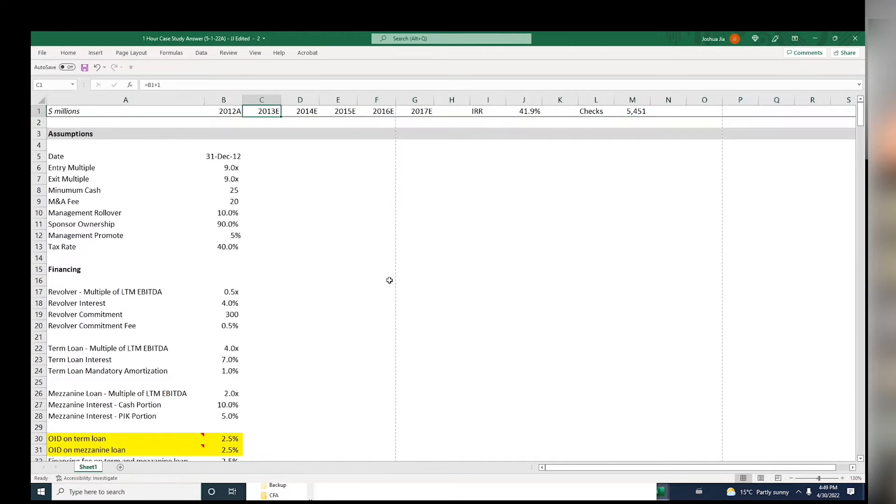
{"action": "key", "text": "Down"}
{"action": "key", "text": "shift+space"}
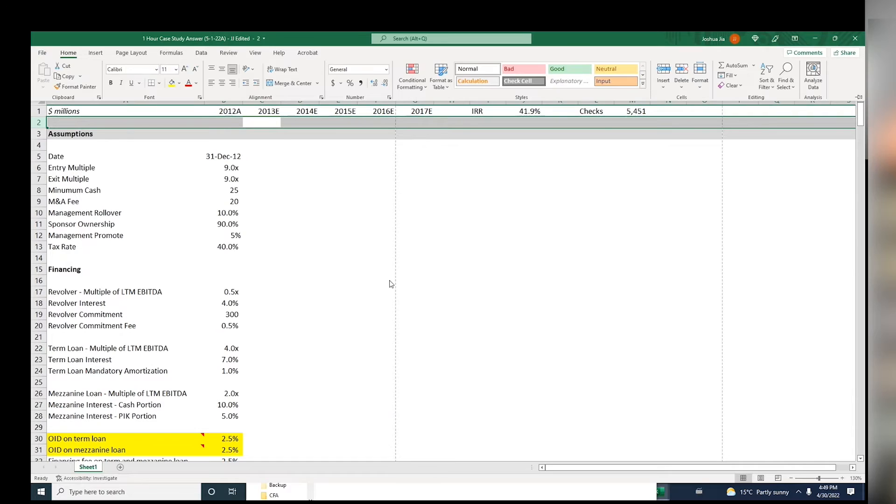
{"action": "key", "text": "Up"}
{"action": "key", "text": "shift+space"}
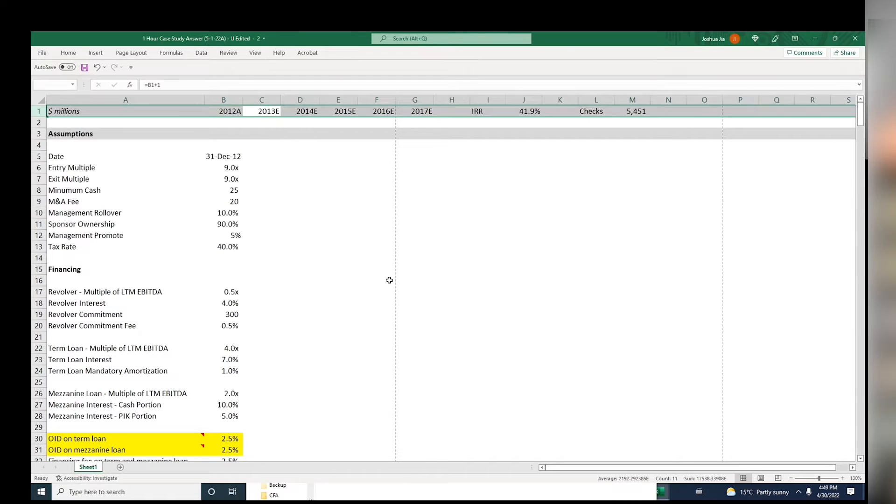
{"action": "key", "text": "alt+h"}
{"action": "key", "text": "b"}
{"action": "key", "text": "o"}
{"action": "key", "text": "Down"}
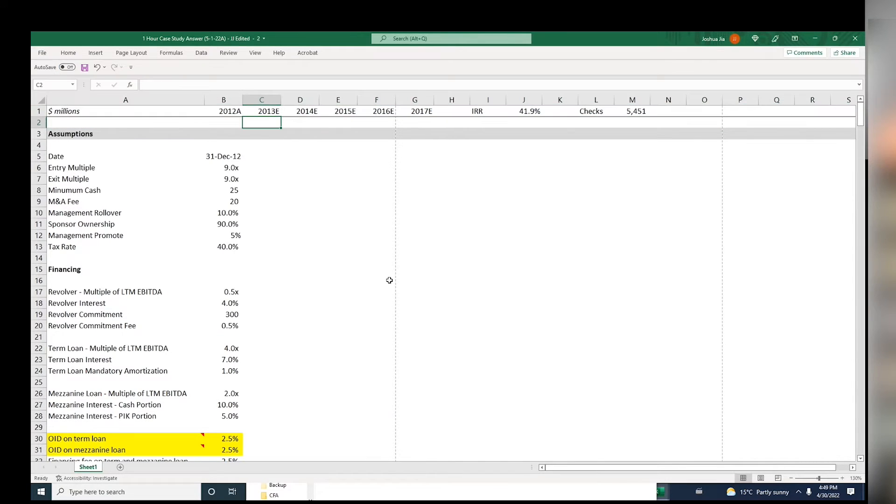
Undo the bottom border just applied to the year header row
{"action": "key", "text": "Up"}
{"action": "key", "text": "Left"}
{"action": "key", "text": "ctrl+z"}
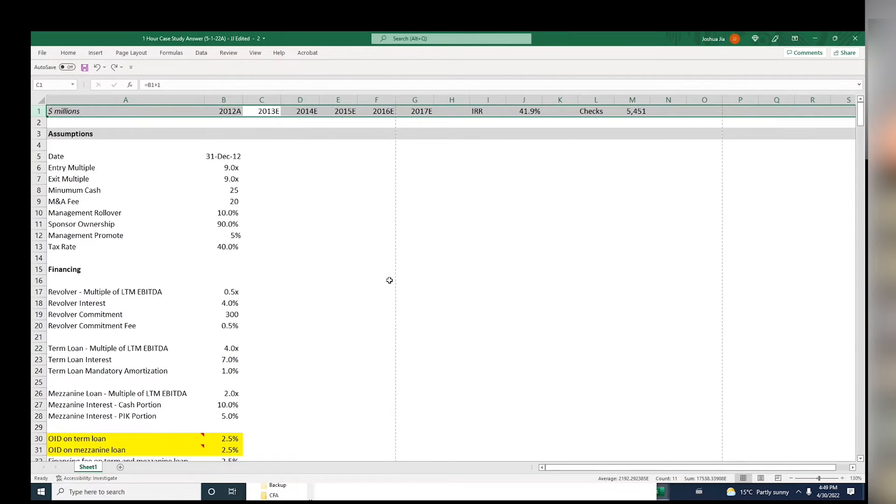
{"action": "key", "text": "alt+h"}
{"action": "key", "text": "b"}
{"action": "key", "text": "Escape"}
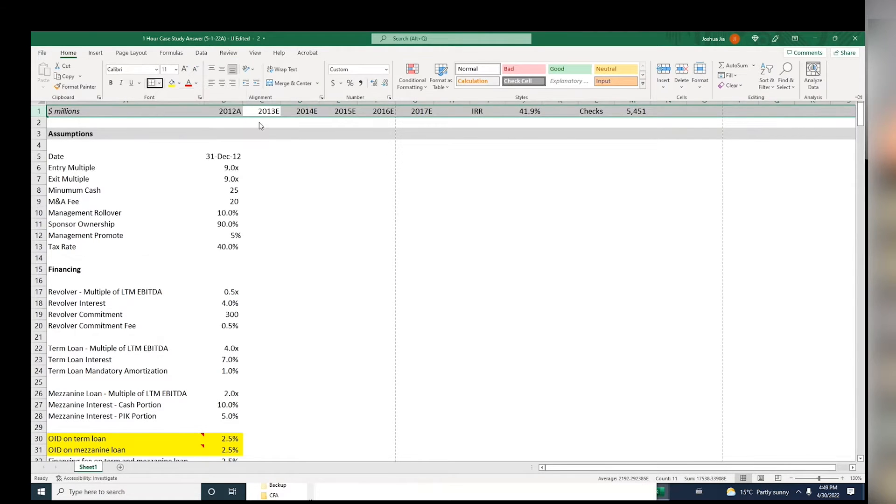
{"action": "key", "text": "Escape"}
{"action": "key", "text": "Escape"}
Apply a top border to the entire blank row 2 beneath the year headers
{"action": "key", "text": "Down"}
{"action": "key", "text": "shift+space"}
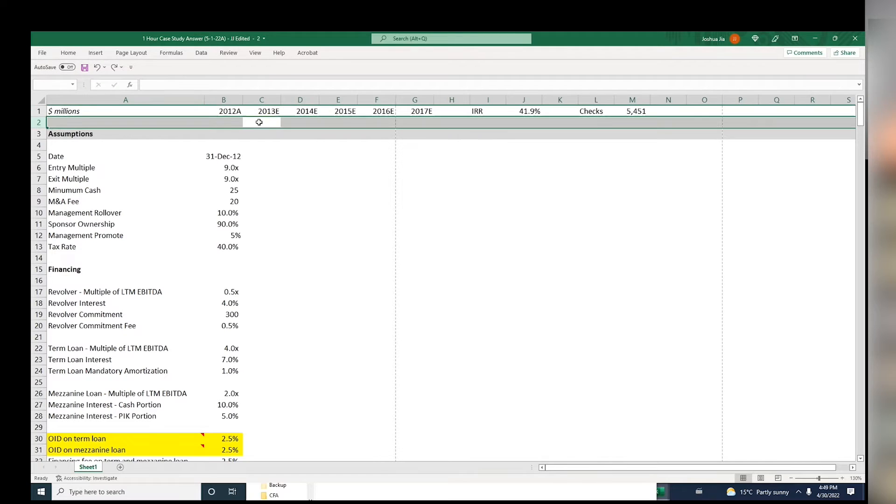
{"action": "key", "text": "alt+h"}
{"action": "key", "text": "b"}
{"action": "key", "text": "p"}
{"action": "key", "text": "Right"}
{"action": "key", "text": "Down"}
{"action": "key", "text": "Left"}
{"action": "key", "text": "Up"}
{"action": "key", "text": "Left"}
{"action": "key", "text": "Left"}
{"action": "key", "text": "Up"}
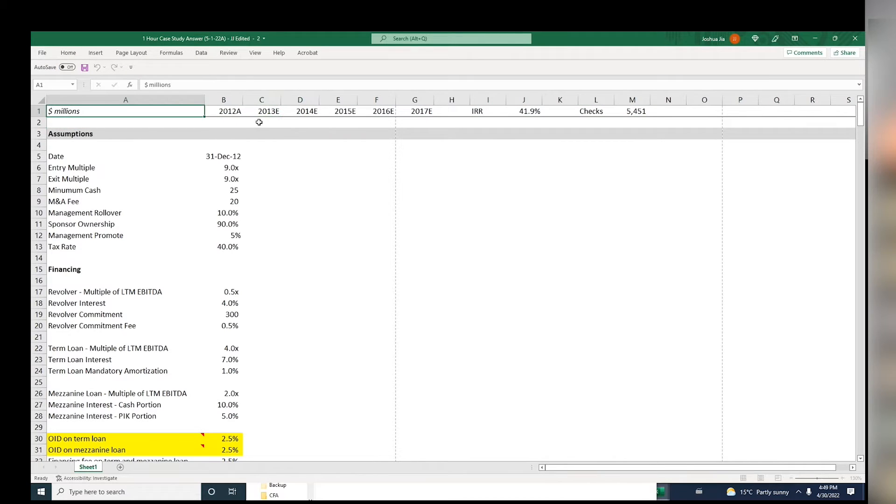
Inspect the contents of the 2012A year header cell without changing them
{"action": "key", "text": "Right"}
{"action": "key", "text": "F2"}
{"action": "key", "text": "Escape"}
{"action": "key", "text": "Down"}
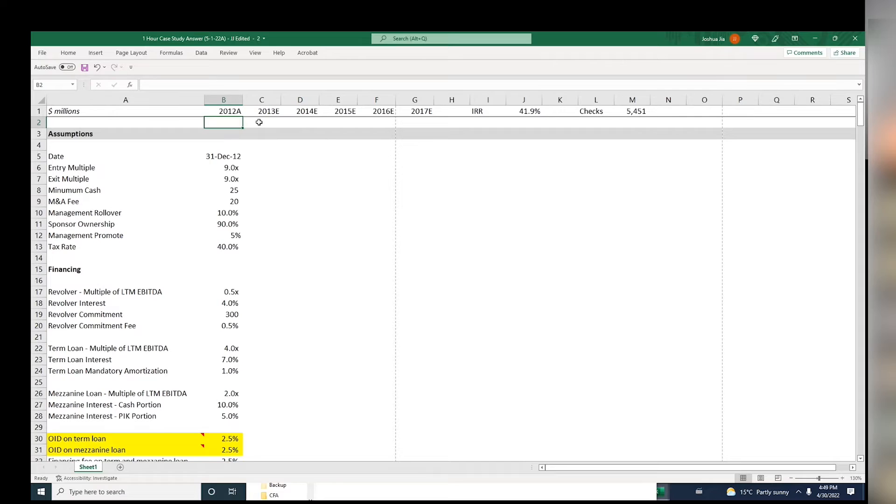
Show the worksheet gridlines
{"action": "key", "text": "Right"}
{"action": "key", "text": "Down"}
{"action": "key", "text": "Down"}
{"action": "key", "text": "alt+w"}
{"action": "key", "text": "v"}
{"action": "key", "text": "g"}
{"action": "key", "text": "Right"}
{"action": "key", "text": "Down"}
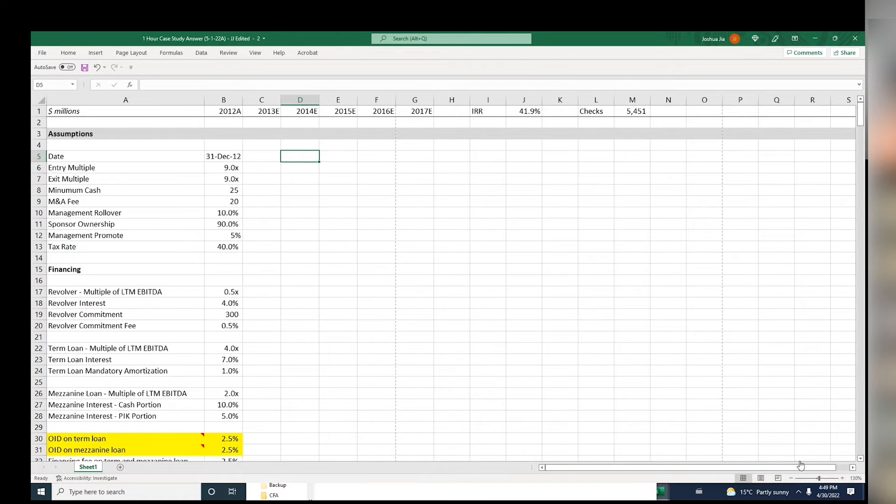
{"action": "left_click", "coordinate": [708, 388]}
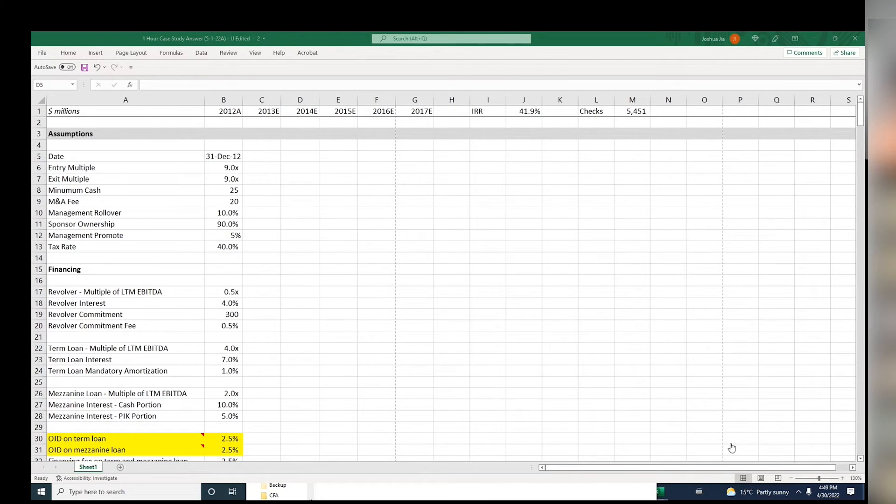
{"action": "left_click", "coordinate": [444, 291]}
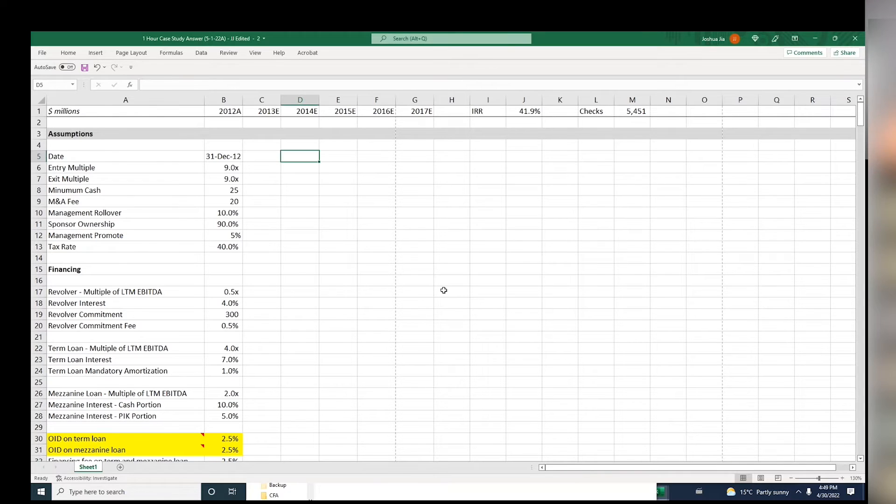
Hide the worksheet gridlines again
{"action": "key", "text": "Left"}
{"action": "key", "text": "Up"}
{"action": "key", "text": "Up"}
{"action": "key", "text": "alt+w"}
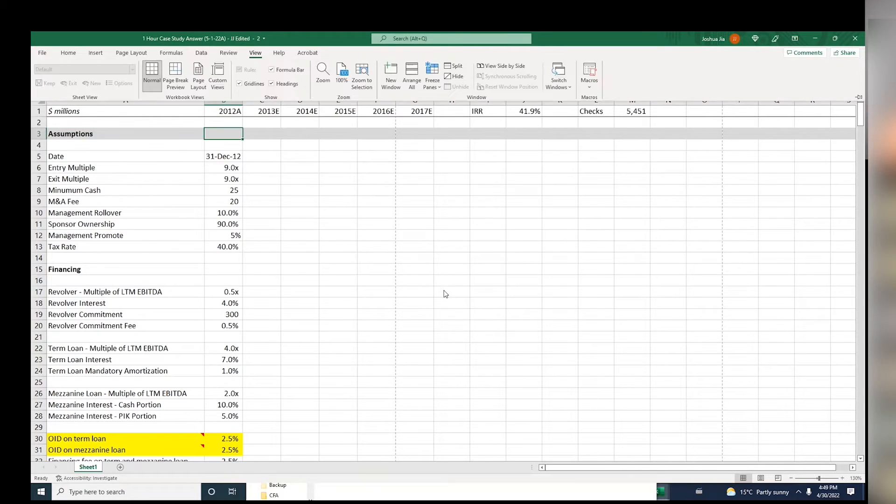
{"action": "key", "text": "v"}
{"action": "key", "text": "g"}
{"action": "key", "text": "Up"}
{"action": "key", "text": "Left"}
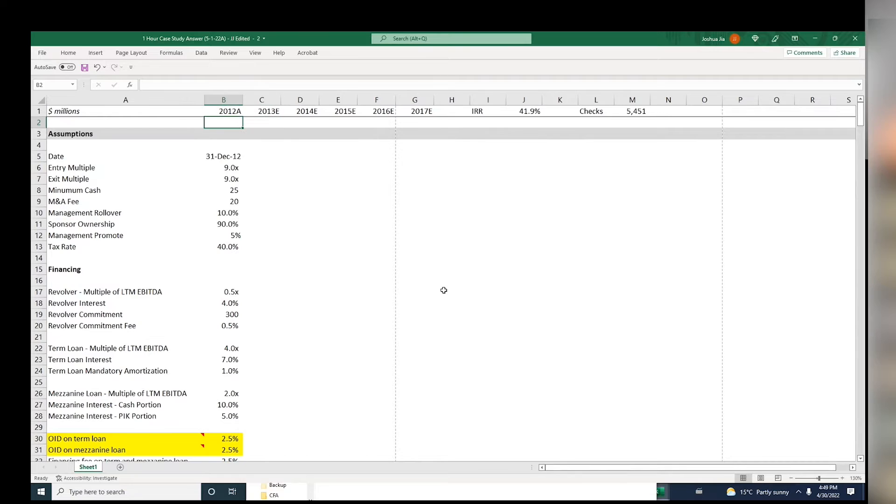
Examine the year headers in row 1 from 2012A across to 2016E
{"action": "key", "text": "shift+space"}
{"action": "key", "text": "Right"}
{"action": "key", "text": "Up"}
{"action": "key", "text": "Left"}
{"action": "key", "text": "Right"}
{"action": "key", "text": "Right"}
{"action": "key", "text": "Right"}
{"action": "key", "text": "Right"}
{"action": "key", "text": "Right"}
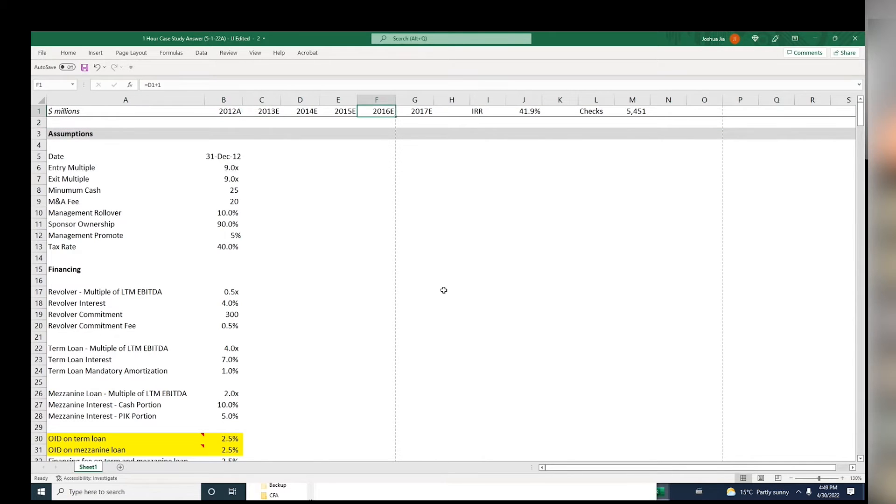
Insert two blank rows above the "$ millions" header row
{"action": "key", "text": "Left"}
{"action": "key", "text": "Left"}
{"action": "key", "text": "Left"}
{"action": "key", "text": "Left"}
{"action": "key", "text": "Left"}
{"action": "key", "text": "Left"}
{"action": "key", "text": "alt+h"}
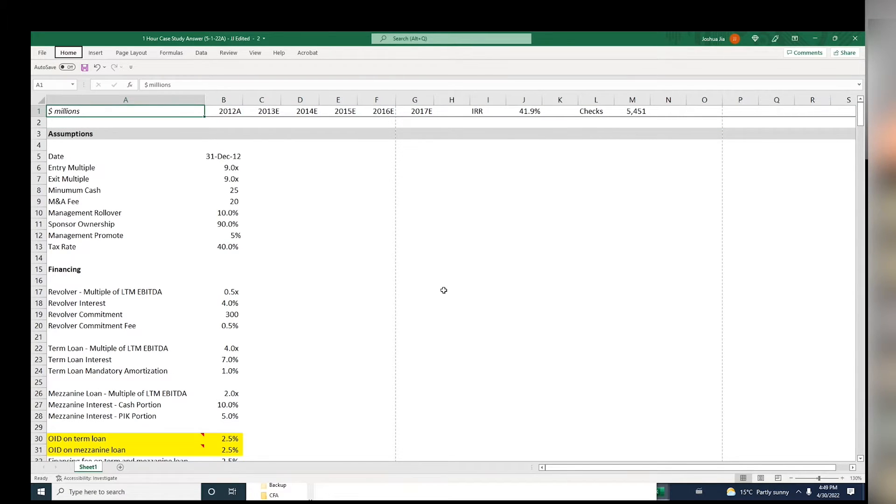
{"action": "key", "text": "i"}
{"action": "key", "text": "r"}
{"action": "key", "text": "F4"}
Enter the title "LBO Case Study" in cell A1 and make it bold
{"action": "type", "text": "LBO Case St"}
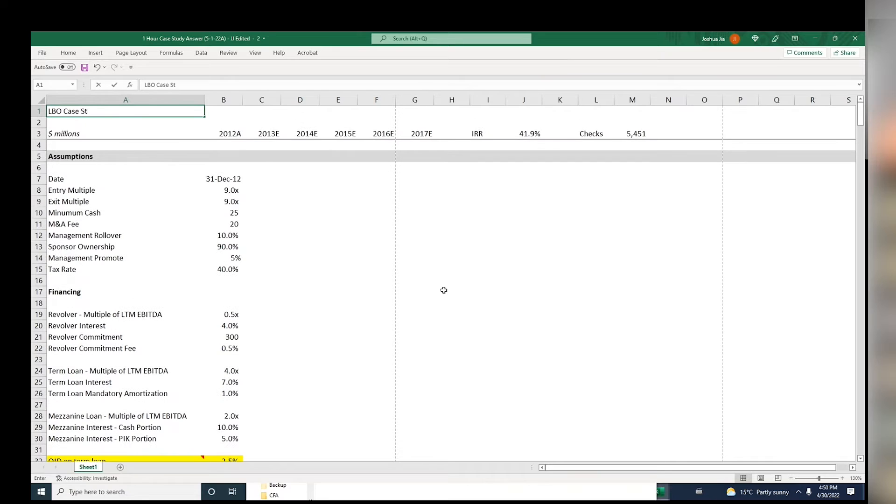
{"action": "type", "text": "udy"}
{"action": "key", "text": "ctrl+Return"}
{"action": "key", "text": "ctrl+b"}
Freeze the panes at cell C4 so the title and header rows and columns A and B stay in view
{"action": "key", "text": "Right"}
{"action": "key", "text": "Down"}
{"action": "key", "text": "Down"}
{"action": "key", "text": "Down"}
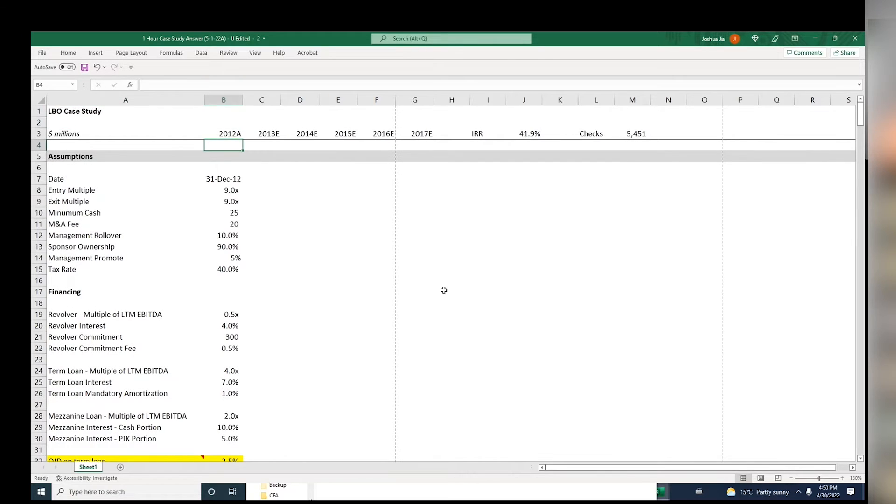
{"action": "key", "text": "Up"}
{"action": "key", "text": "Left"}
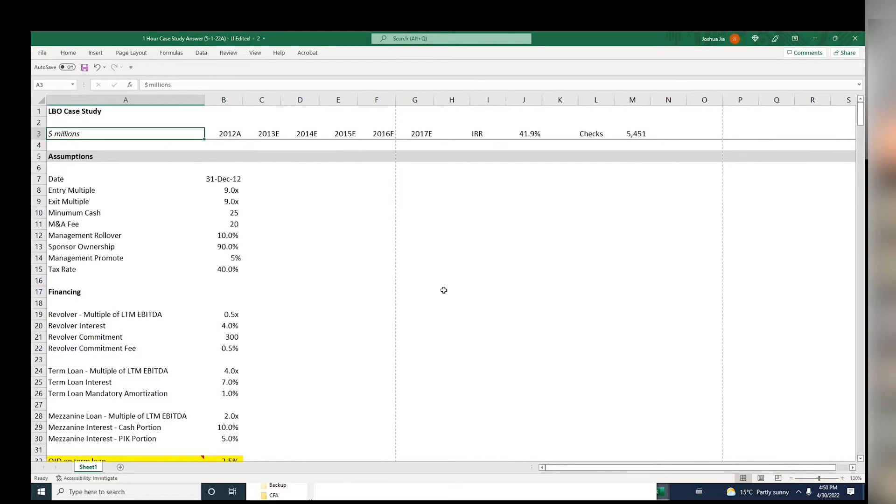
{"action": "key", "text": "Right"}
{"action": "key", "text": "Down"}
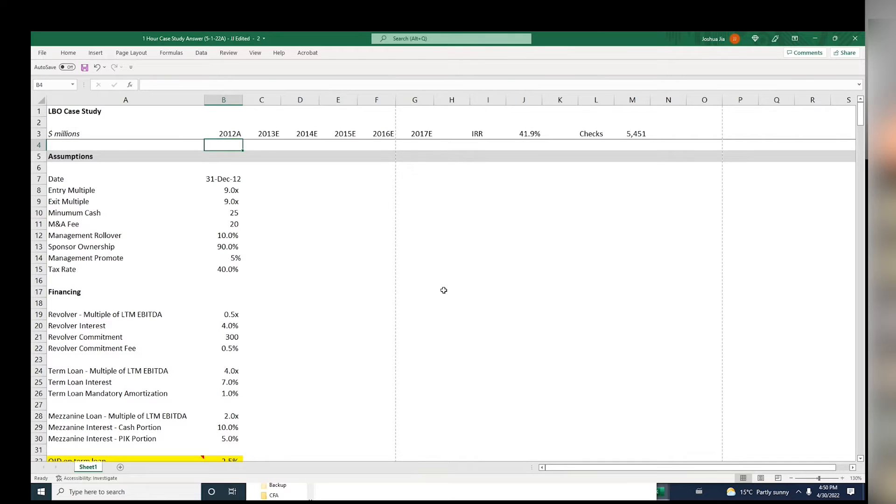
{"action": "key", "text": "Right"}
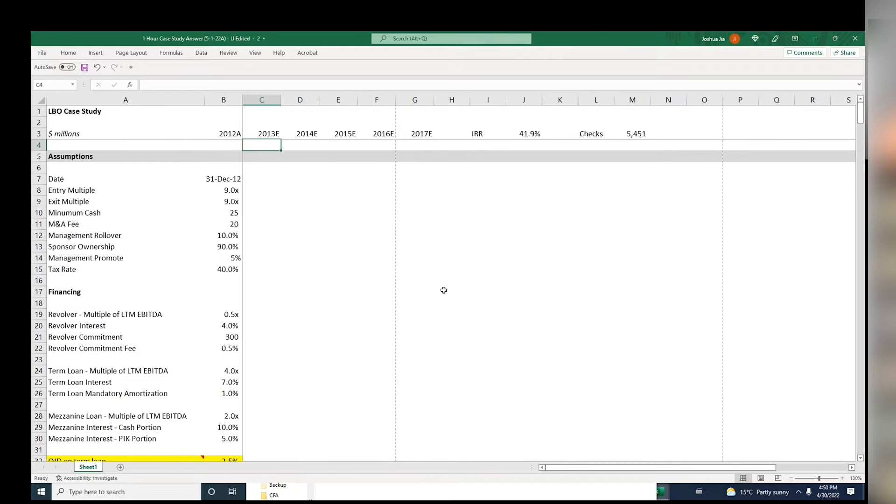
Check the frozen panes by viewing the columns out to AK and the statements further down the sheet
{"action": "key", "text": "Right"}
{"action": "key", "text": "Right"}
{"action": "key", "text": "Right"}
{"action": "key", "text": "Right"}
{"action": "key", "text": "Right"}
{"action": "key", "text": "Right"}
{"action": "key", "text": "Right"}
{"action": "key", "text": "Right"}
{"action": "key", "text": "Right"}
{"action": "key", "text": "Right"}
{"action": "key", "text": "Right"}
{"action": "key", "text": "Right"}
{"action": "key", "text": "Right"}
{"action": "key", "text": "Right"}
{"action": "key", "text": "Right"}
{"action": "key", "text": "Right"}
{"action": "key", "text": "Right"}
{"action": "key", "text": "Right"}
{"action": "key", "text": "Right"}
{"action": "key", "text": "Right"}
{"action": "key", "text": "Right"}
{"action": "key", "text": "Right"}
{"action": "key", "text": "Right"}
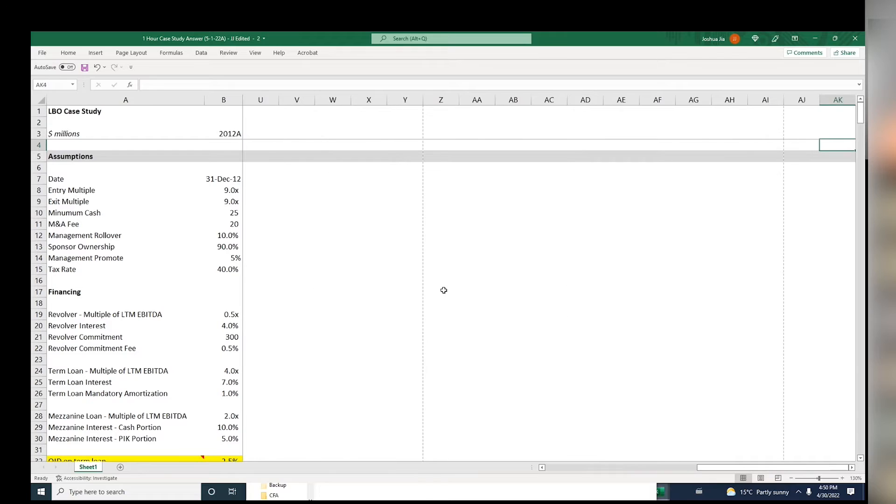
{"action": "key", "text": "Home"}
{"action": "key", "text": "Page_Down"}
{"action": "key", "text": "Page_Down"}
{"action": "key", "text": "Page_Down"}
Compare the frozen year headers with the year header row of the Cash Flow Statement and the income statement lines
{"action": "left_click", "coordinate": [337, 133]}
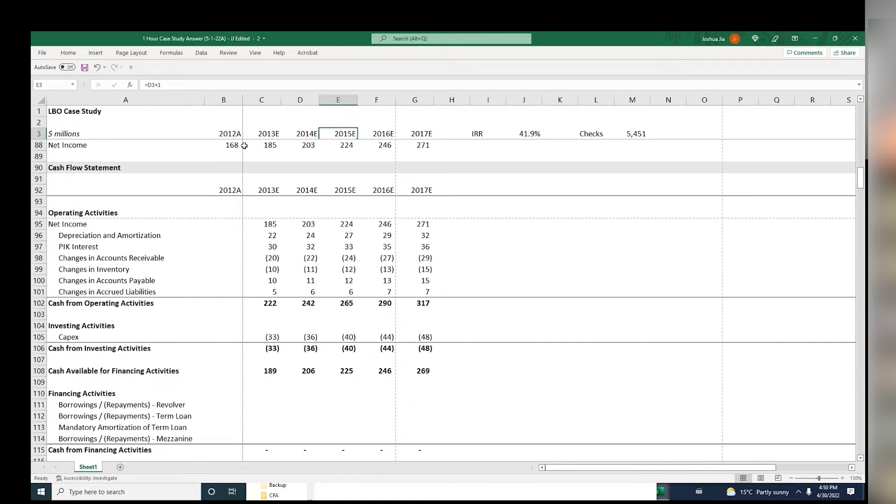
{"action": "left_click", "coordinate": [250, 136]}
{"action": "left_click", "coordinate": [304, 202]}
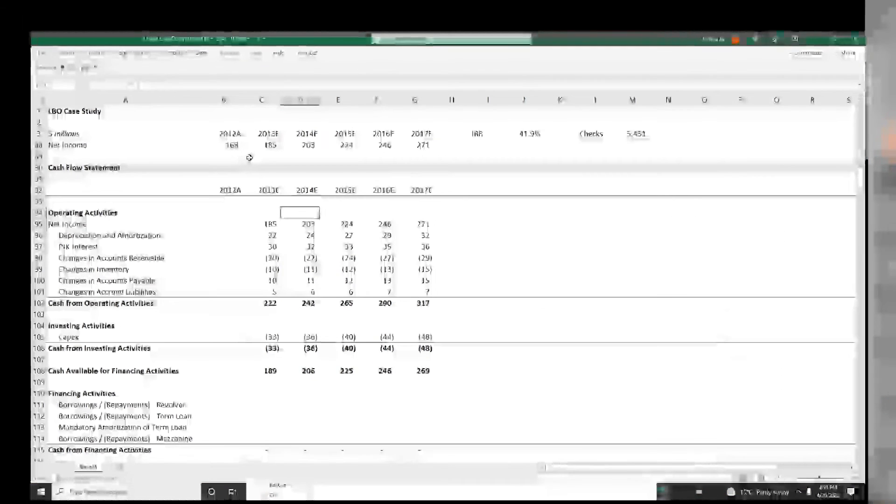
{"action": "key", "text": "Up"}
{"action": "key", "text": "Up"}
{"action": "key", "text": "Up"}
{"action": "key", "text": "Up"}
{"action": "key", "text": "Up"}
{"action": "key", "text": "Up"}
{"action": "key", "text": "Up"}
{"action": "key", "text": "Up"}
{"action": "key", "text": "Up"}
{"action": "key", "text": "Up"}
{"action": "key", "text": "Up"}
{"action": "key", "text": "Up"}
{"action": "key", "text": "Up"}
{"action": "key", "text": "Up"}
{"action": "key", "text": "Up"}
{"action": "key", "text": "Up"}
{"action": "key", "text": "Up"}
{"action": "key", "text": "Up"}
{"action": "key", "text": "Up"}
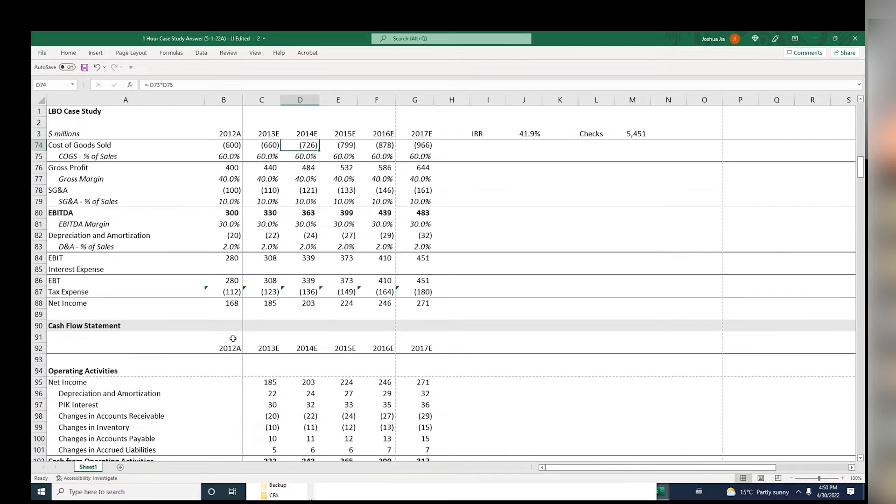
{"action": "left_click", "coordinate": [233, 349]}
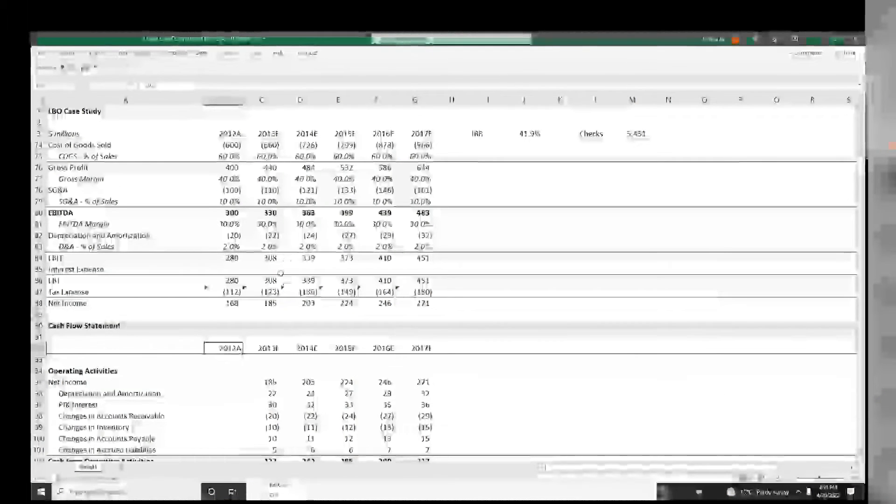
Return to the start of the sheet and select the entire shaded Assumptions row to review its section formatting
{"action": "key", "text": "Page_Up"}
{"action": "key", "text": "Page_Up"}
{"action": "key", "text": "Page_Up"}
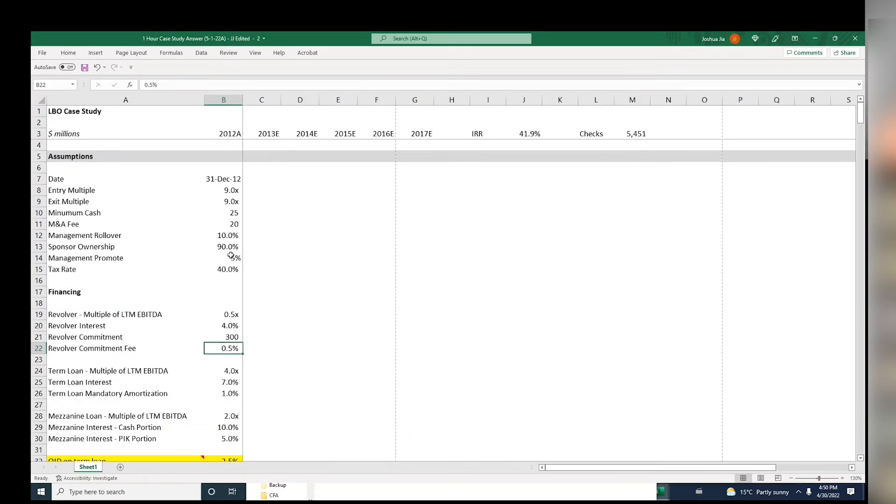
{"action": "key", "text": "Right"}
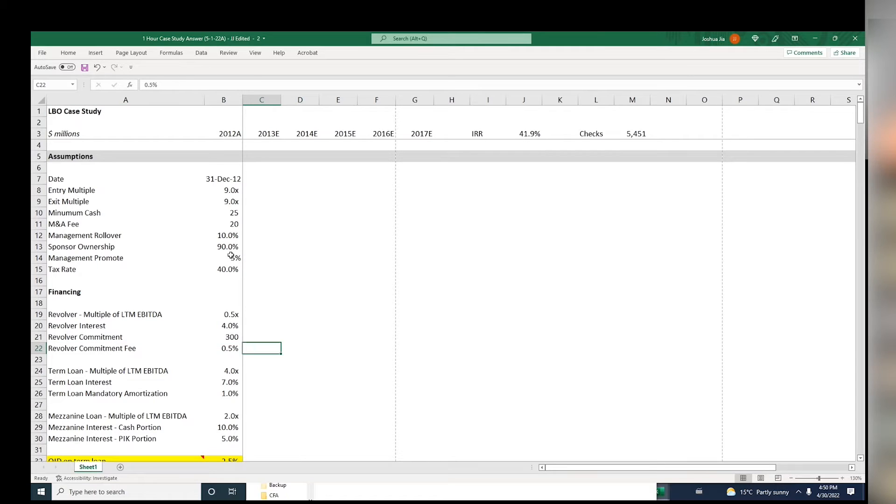
{"action": "key", "text": "Up"}
{"action": "key", "text": "Up"}
{"action": "key", "text": "Up"}
{"action": "key", "text": "Up"}
{"action": "key", "text": "Up"}
{"action": "key", "text": "Up"}
{"action": "key", "text": "Up"}
{"action": "key", "text": "Up"}
{"action": "key", "text": "Up"}
{"action": "key", "text": "Up"}
{"action": "key", "text": "Up"}
{"action": "key", "text": "Up"}
{"action": "key", "text": "Up"}
{"action": "key", "text": "Up"}
{"action": "key", "text": "Up"}
{"action": "key", "text": "Up"}
{"action": "key", "text": "Up"}
{"action": "key", "text": "shift+space"}
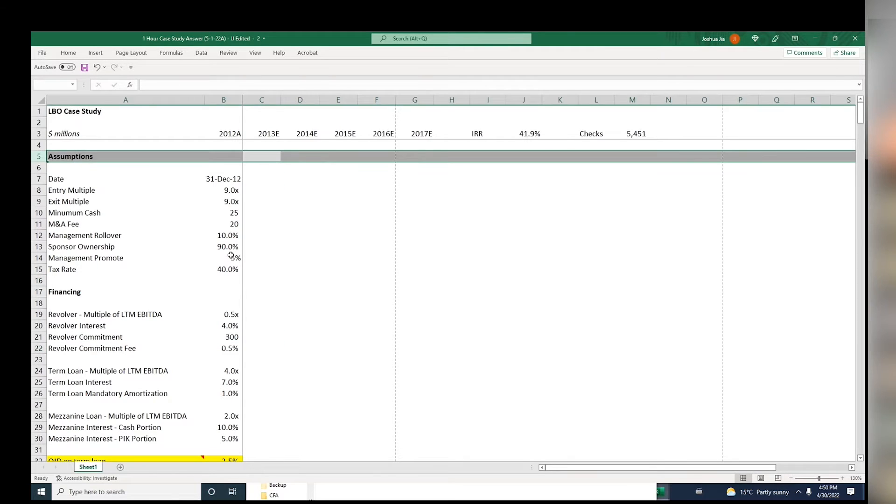
Copy the custom number format code of the 2013E Net Income cell in the Cash Flow Statement without changing its format
{"action": "key", "text": "Page_Down"}
{"action": "key", "text": "Page_Down"}
{"action": "key", "text": "Page_Down"}
{"action": "key", "text": "Up"}
{"action": "key", "text": "Up"}
{"action": "key", "text": "Down"}
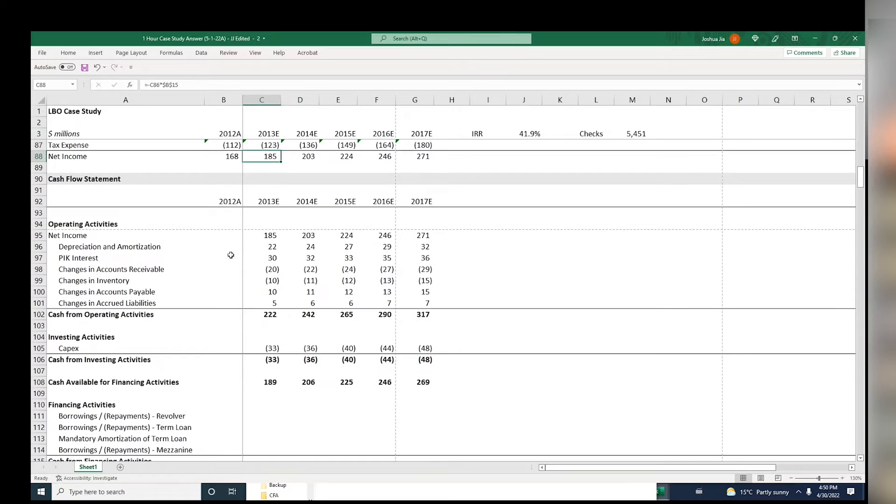
{"action": "key", "text": "Down"}
{"action": "key", "text": "Down"}
{"action": "key", "text": "Down"}
{"action": "key", "text": "Down"}
{"action": "key", "text": "Down"}
{"action": "key", "text": "Down"}
{"action": "key", "text": "Down"}
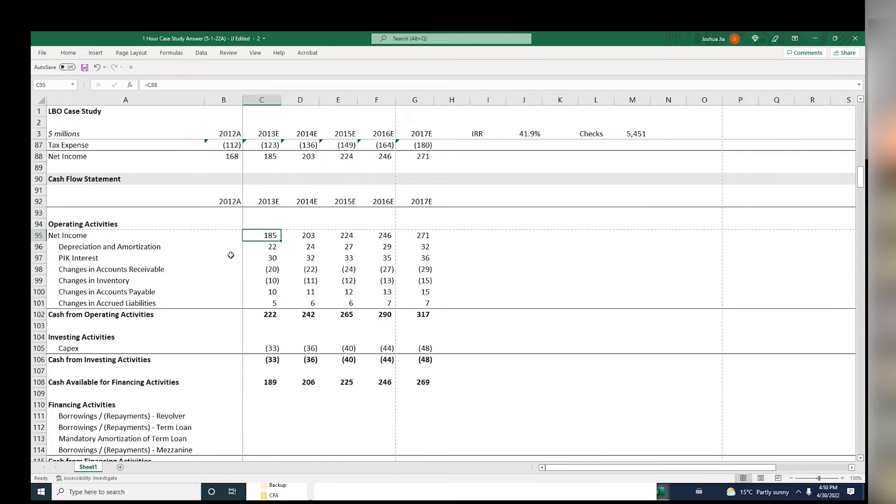
{"action": "key", "text": "ctrl+1"}
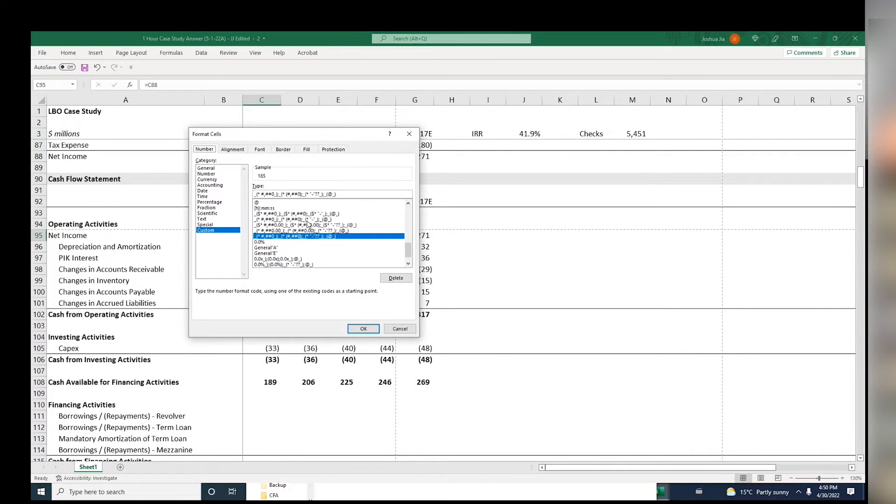
{"action": "left_click_drag", "start_coordinate": [351, 196], "coordinate": [257, 195]}
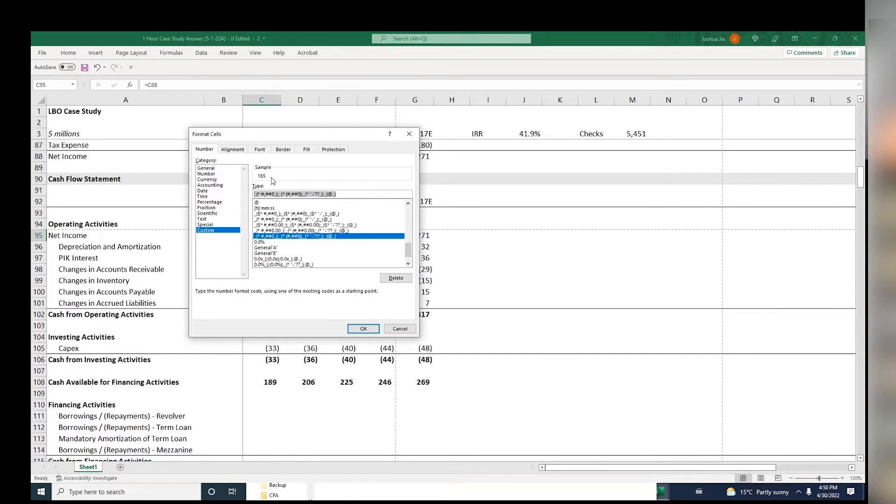
{"action": "key", "text": "Escape"}
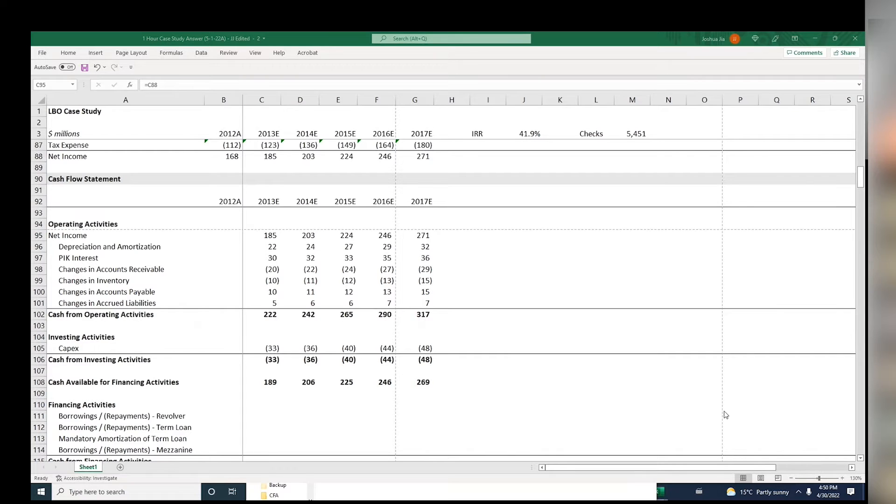
Switch to Slack and post the message "excel number formatting" in the education channel
{"action": "key", "text": "super"}
{"action": "type", "text": "sh"}
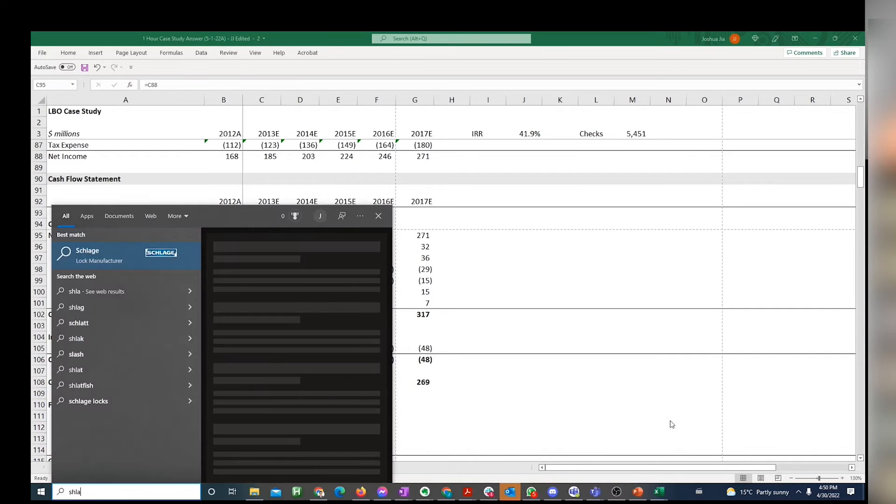
{"action": "key", "text": "BackSpace"}
{"action": "type", "text": "lack"}
{"action": "key", "text": "Return"}
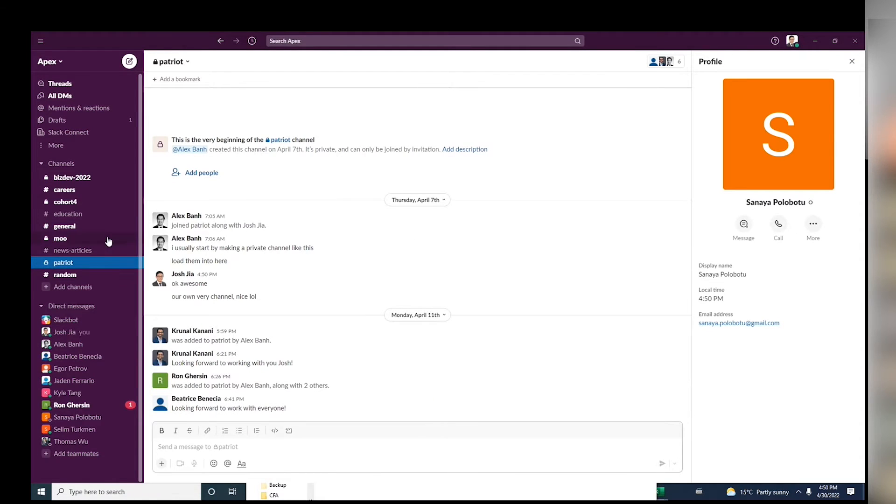
{"action": "left_click", "coordinate": [103, 216]}
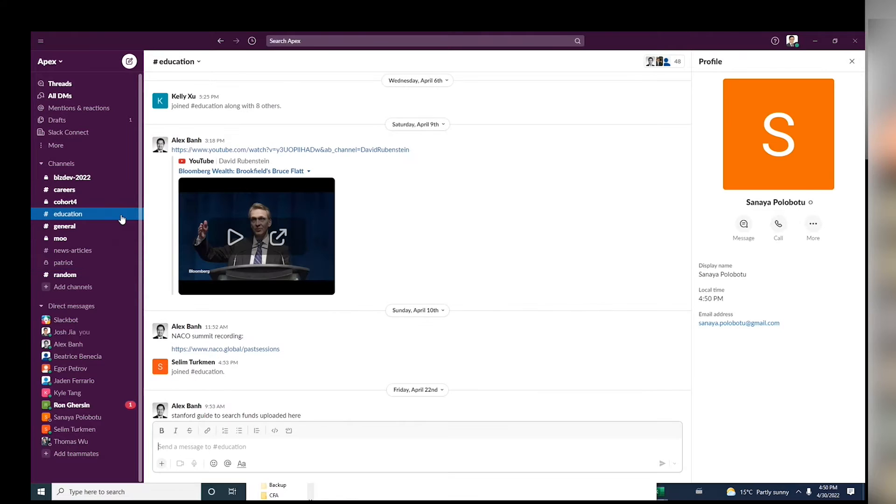
{"action": "type", "text": "excel number formatting"}
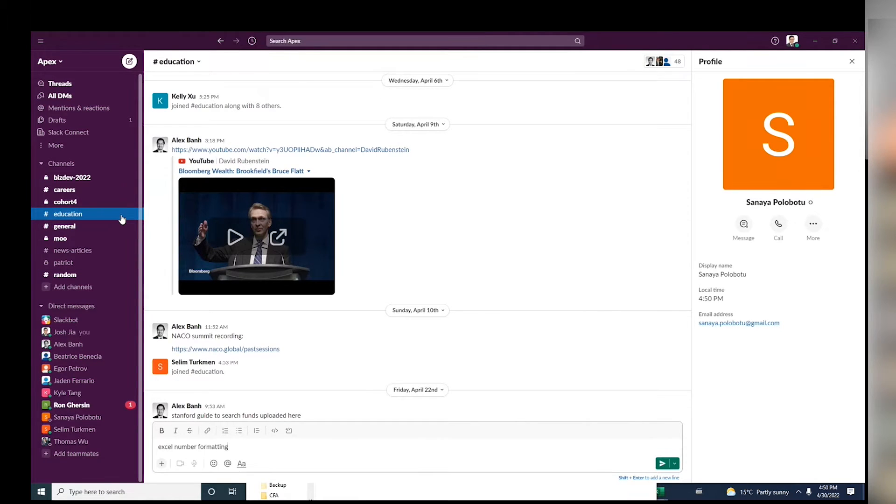
{"action": "key", "text": "Return"}
Switch to the blank Book1 workbook and apply the copied custom number format code to all cells of its sheet
{"action": "key", "text": "alt+Tab"}
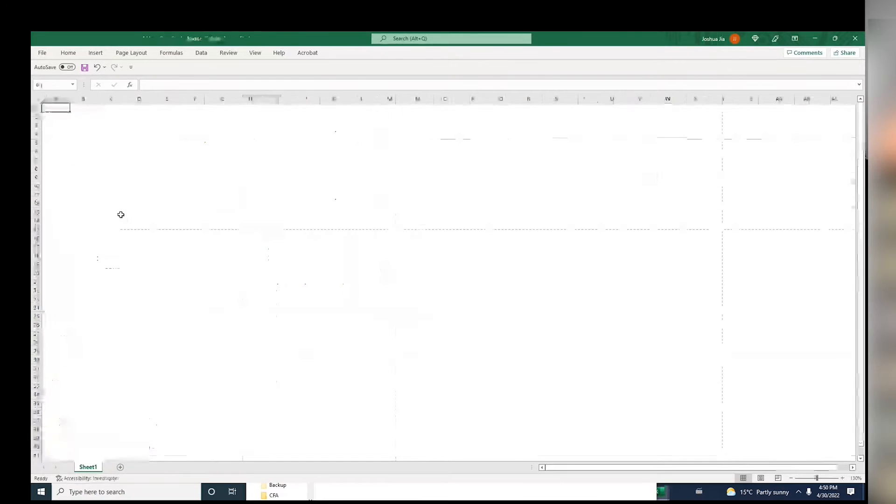
{"action": "key", "text": "ctrl+a"}
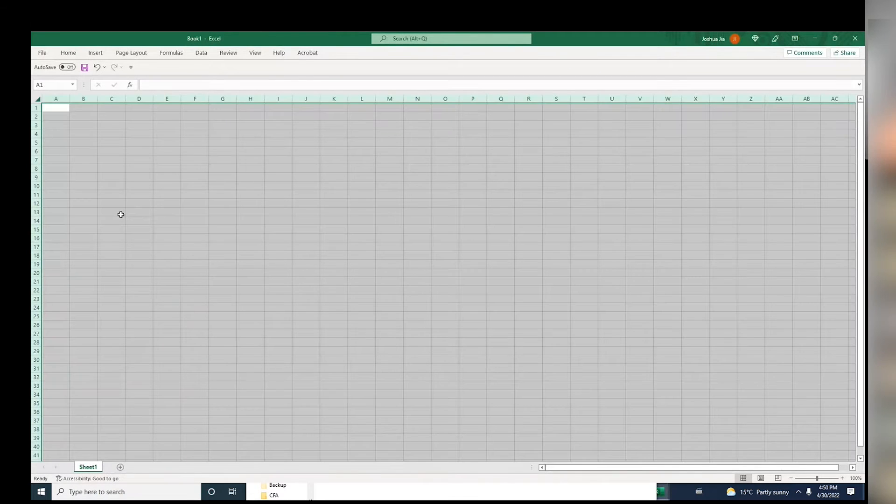
{"action": "key", "text": "ctrl+1"}
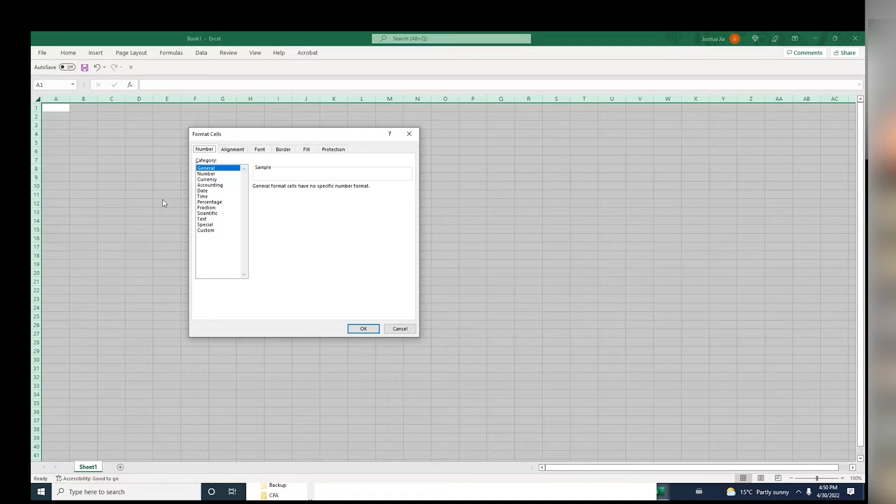
{"action": "left_click", "coordinate": [207, 225]}
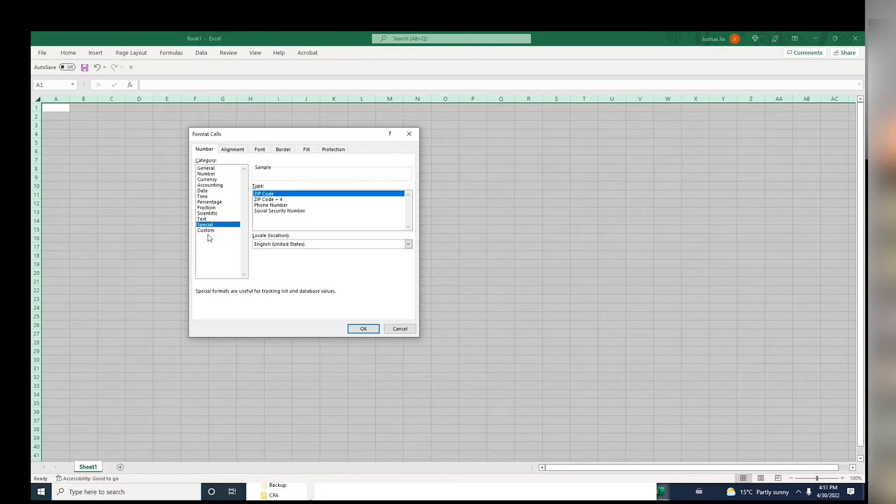
{"action": "left_click", "coordinate": [209, 231]}
{"action": "left_click", "coordinate": [303, 203]}
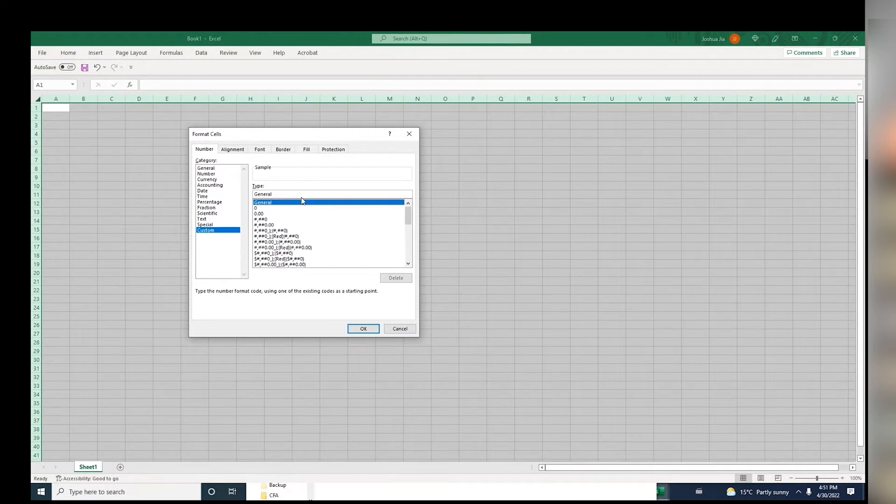
{"action": "left_click", "coordinate": [303, 194]}
{"action": "key", "text": "ctrl+v"}
{"action": "key", "text": "Return"}
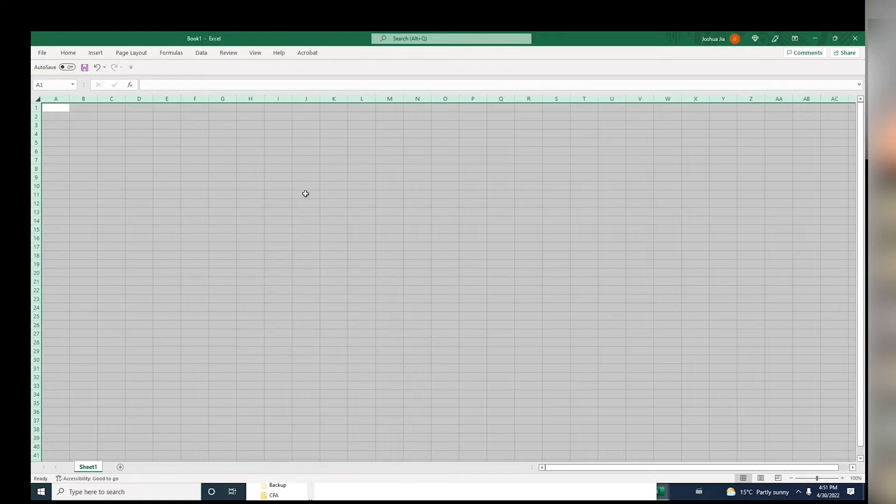
{"action": "key", "text": "Right"}
{"action": "key", "text": "Right"}
{"action": "key", "text": "Right"}
{"action": "key", "text": "Right"}
{"action": "type", "text": "1232141235"}
{"action": "key", "text": "Return"}
{"action": "type", "text": "1"}
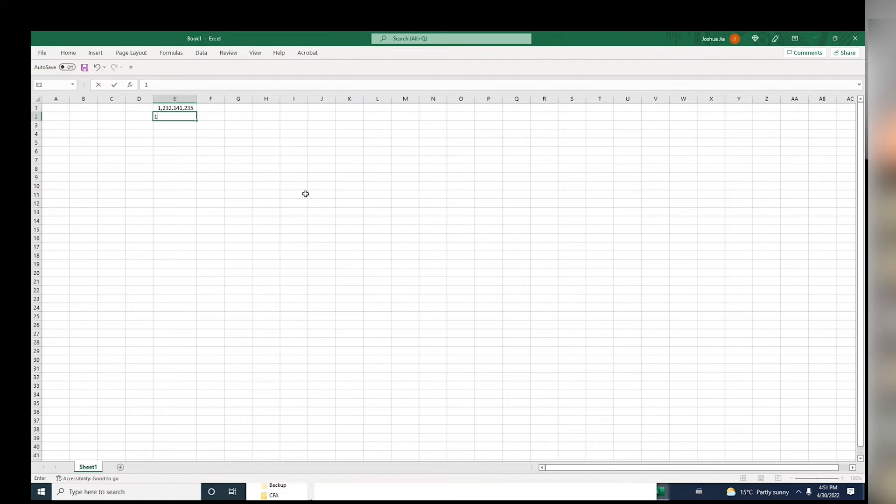
{"action": "key", "text": "Up"}
{"action": "key", "text": "Down"}
{"action": "key", "text": "Up"}
{"action": "key", "text": "Down"}
{"action": "type", "text": "-132412321321"}
{"action": "key", "text": "Return"}
{"action": "key", "text": "Up"}
{"action": "key", "text": "F2"}
Enter 0 in cell F2 to test how the custom format shows zero
{"action": "key", "text": "Tab"}
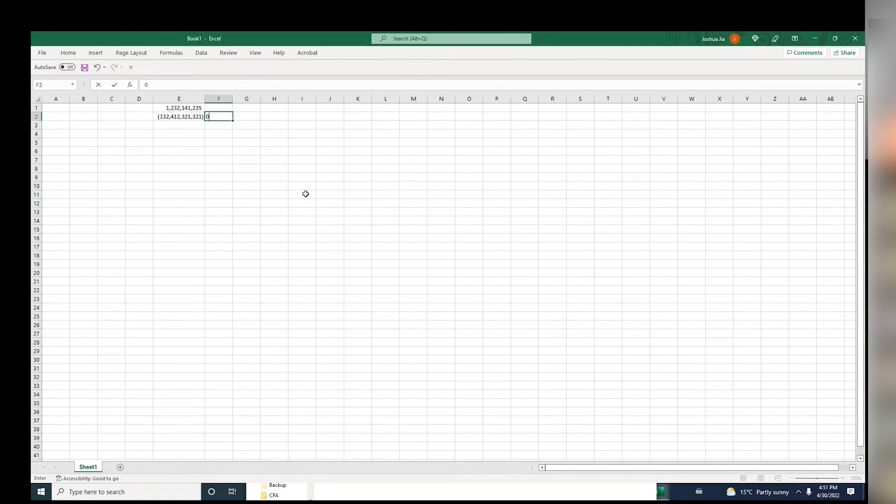
{"action": "type", "text": "0"}
{"action": "key", "text": "Left"}
{"action": "key", "text": "Up"}
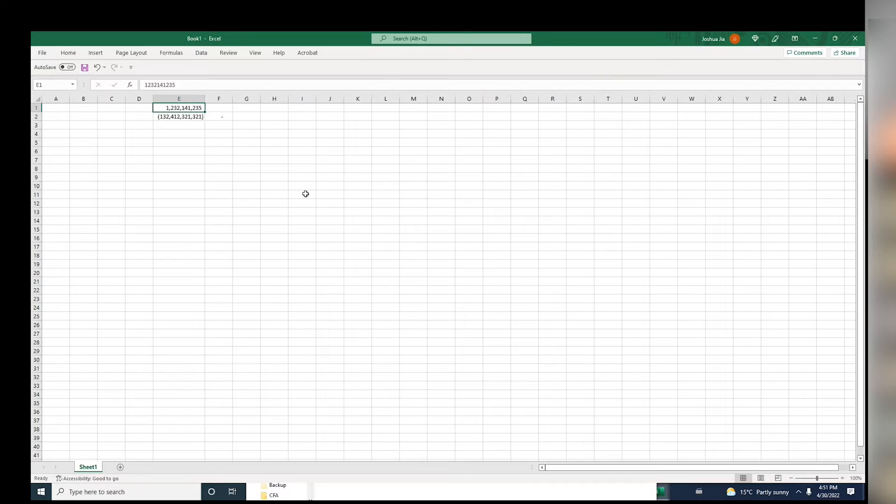
Switch back to the LBO case study workbook and bring its Uses and Income Statement sections into view
{"action": "key", "text": "shift+Right"}
{"action": "key", "text": "alt+Tab"}
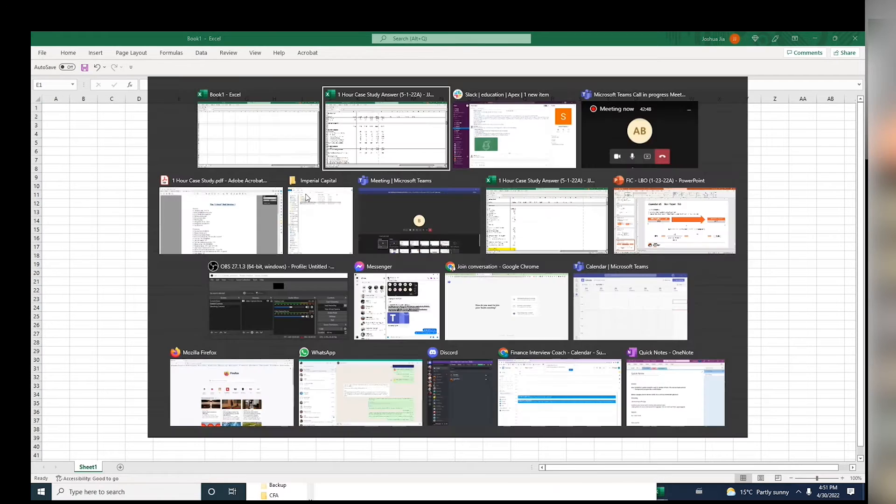
{"action": "key", "text": "Right"}
{"action": "key", "text": "Down"}
{"action": "key", "text": "Down"}
{"action": "key", "text": "Down"}
{"action": "key", "text": "Down"}
{"action": "key", "text": "Down"}
{"action": "key", "text": "Down"}
{"action": "key", "text": "Down"}
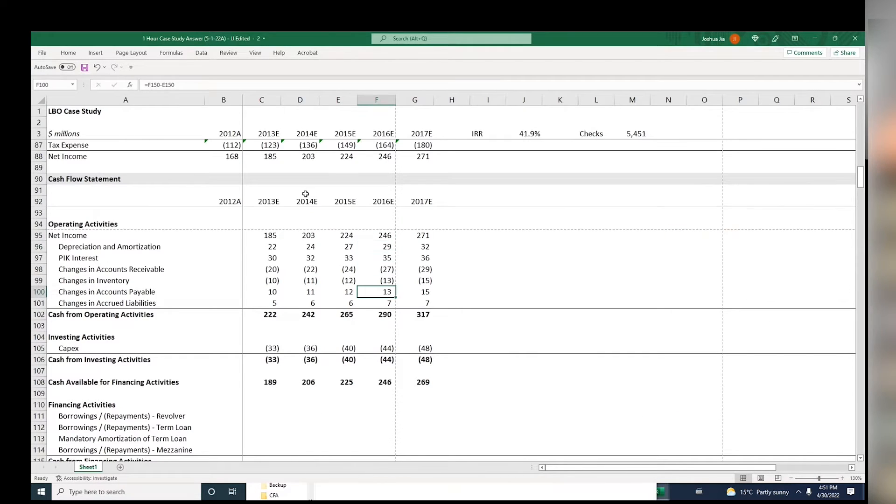
{"action": "key", "text": "ctrl+Home"}
{"action": "key", "text": "Page_Down"}
{"action": "key", "text": "Page_Down"}
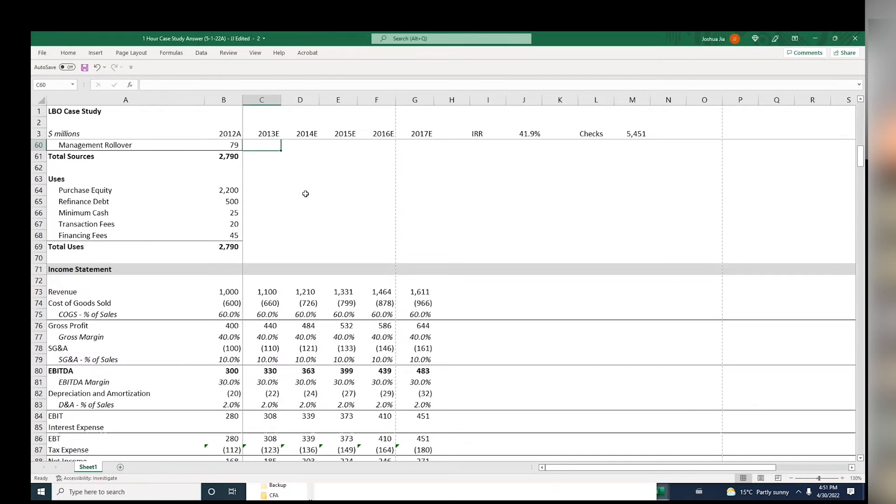
Dock the case study window to the left half of the screen and close the workbook's other open window
{"action": "key", "text": "super+Left"}
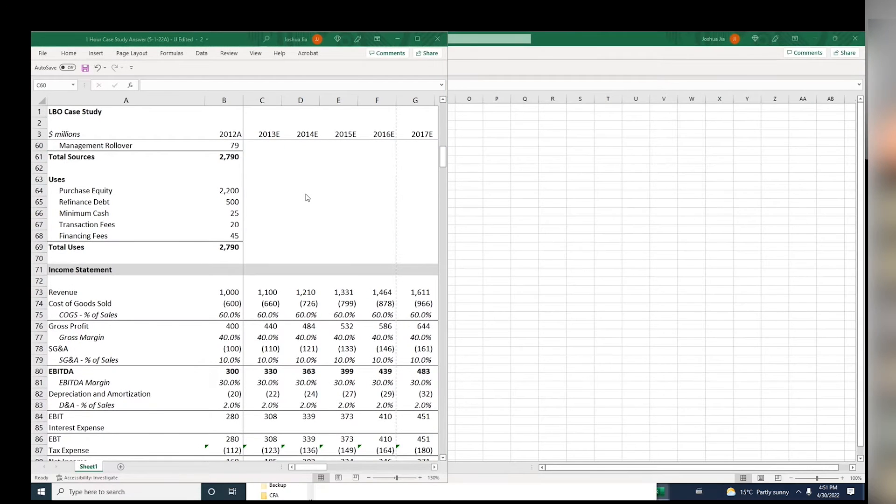
{"action": "key", "text": "alt+Tab"}
{"action": "key", "text": "alt+Tab"}
{"action": "key", "text": "alt+Tab"}
{"action": "key", "text": "alt+Tab"}
{"action": "key", "text": "alt+Tab"}
{"action": "key", "text": "alt+Tab"}
{"action": "key", "text": "alt+Tab"}
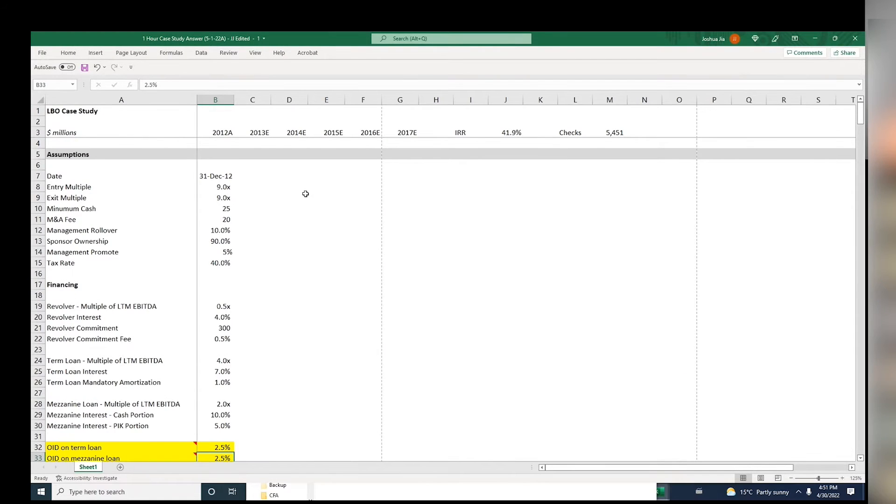
{"action": "key", "text": "alt+Tab"}
Open a new window of the same case study workbook and dock it to the right half of the screen
{"action": "key", "text": "alt+w"}
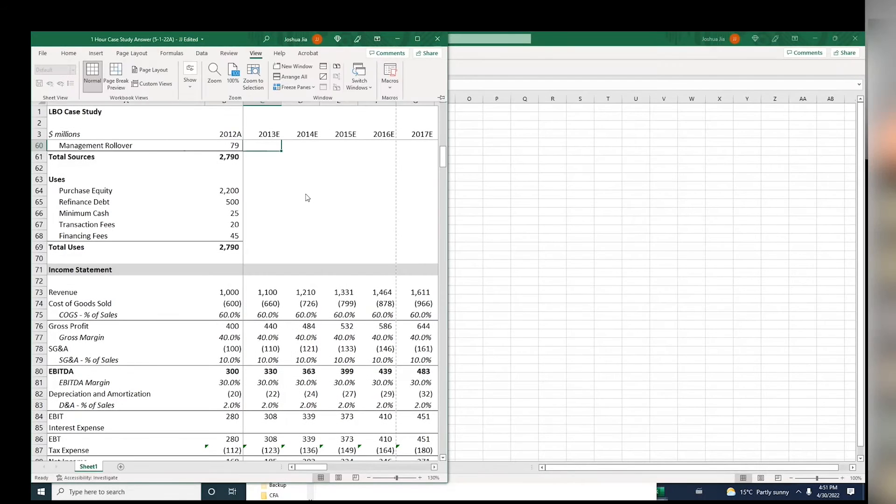
{"action": "key", "text": "n"}
{"action": "key", "text": "super+Right"}
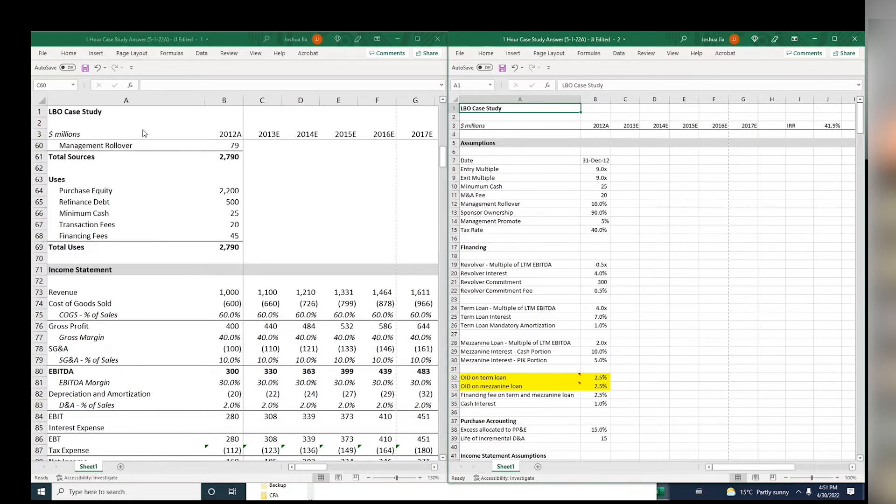
{"action": "key", "text": "alt"}
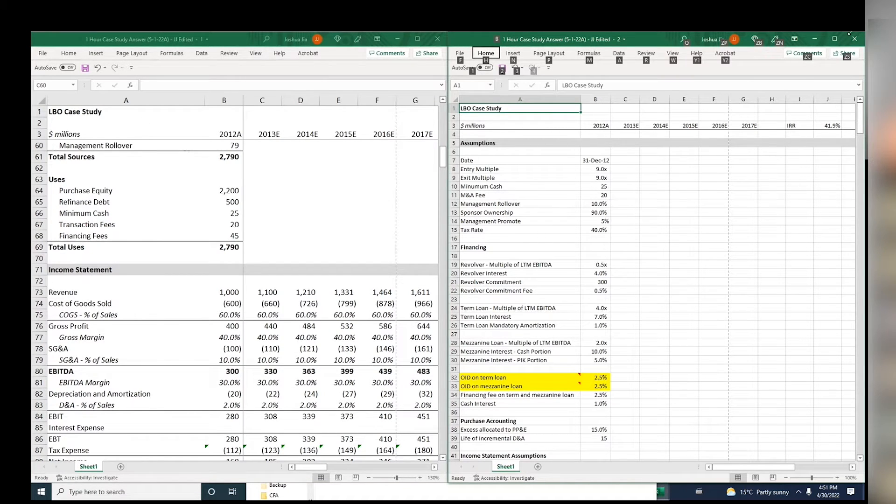
{"action": "key", "text": "w"}
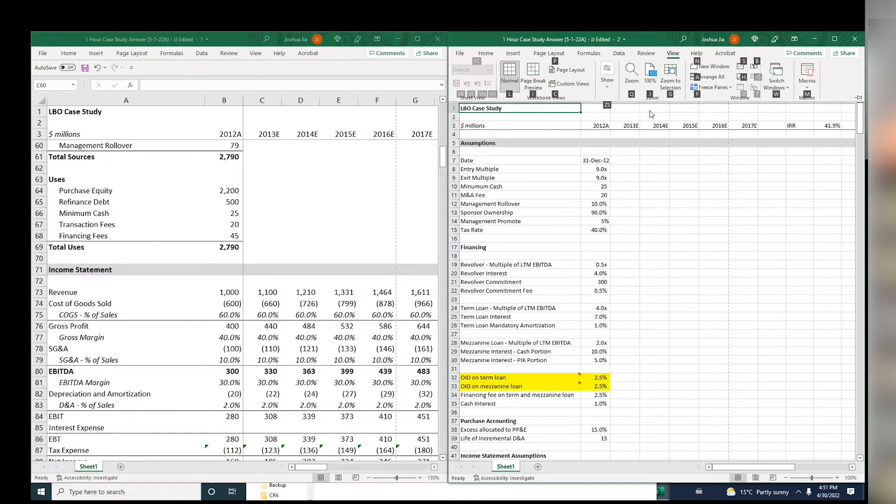
{"action": "key", "text": "Escape"}
{"action": "key", "text": "alt+Tab"}
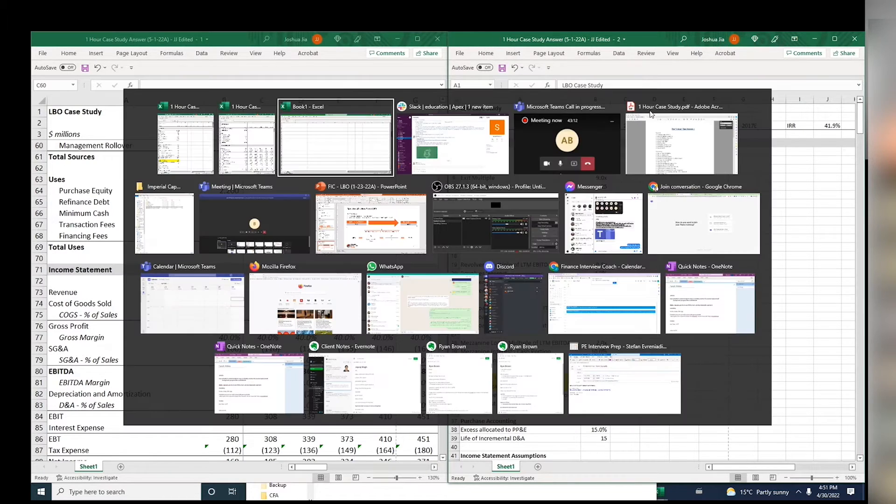
{"action": "type", "text": "aLT"}
{"action": "key", "text": "BackSpace"}
{"action": "key", "text": "BackSpace"}
{"action": "key", "text": "BackSpace"}
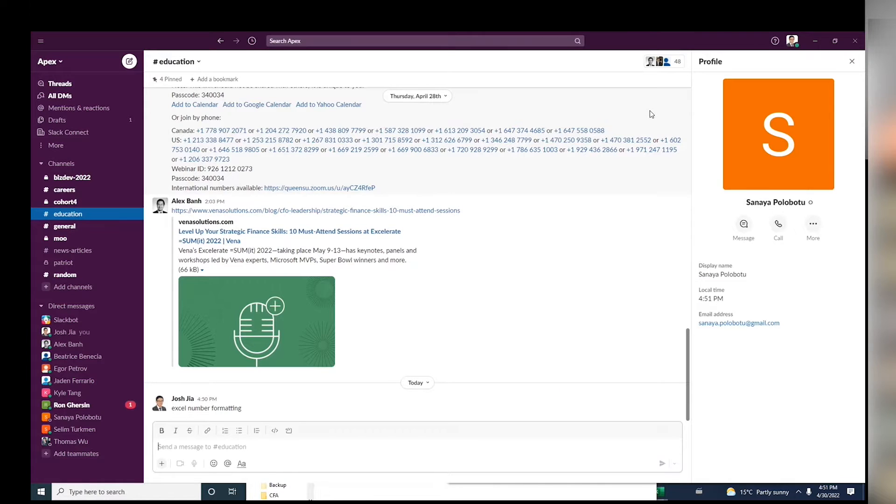
{"action": "type", "text": "A"}
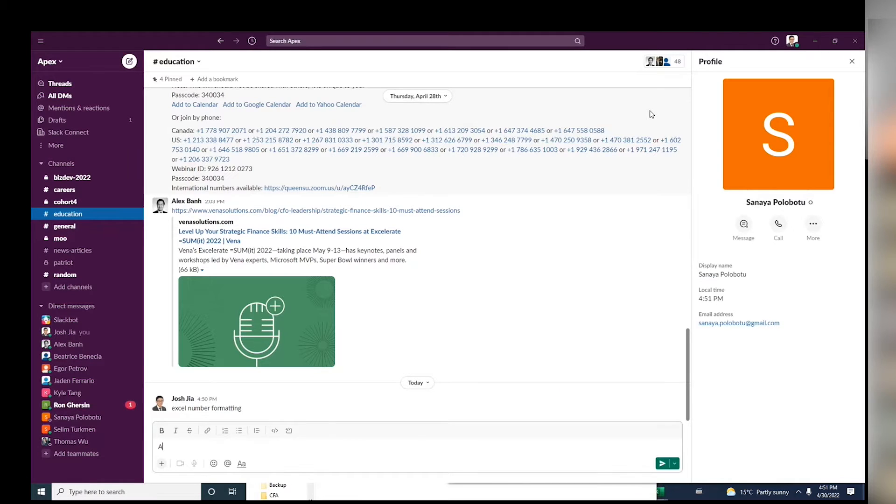
{"action": "type", "text": "lt +"}
{"action": "key", "text": "BackSpace"}
{"action": "key", "text": "BackSpace"}
{"action": "key", "text": "BackSpace"}
{"action": "key", "text": "BackSpace"}
{"action": "key", "text": "BackSpace"}
{"action": "key", "text": "BackSpace"}
{"action": "key", "text": "BackSpace"}
{"action": "key", "text": "alt+Tab"}
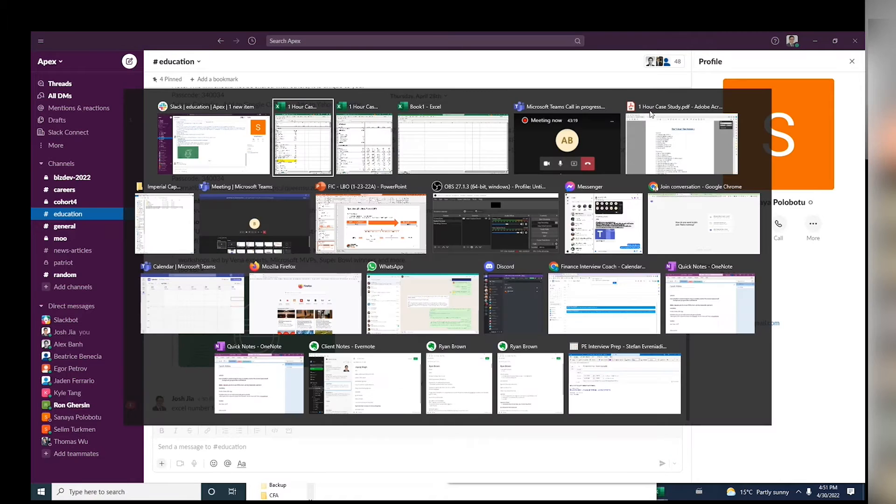
{"action": "key", "text": "alt+Tab"}
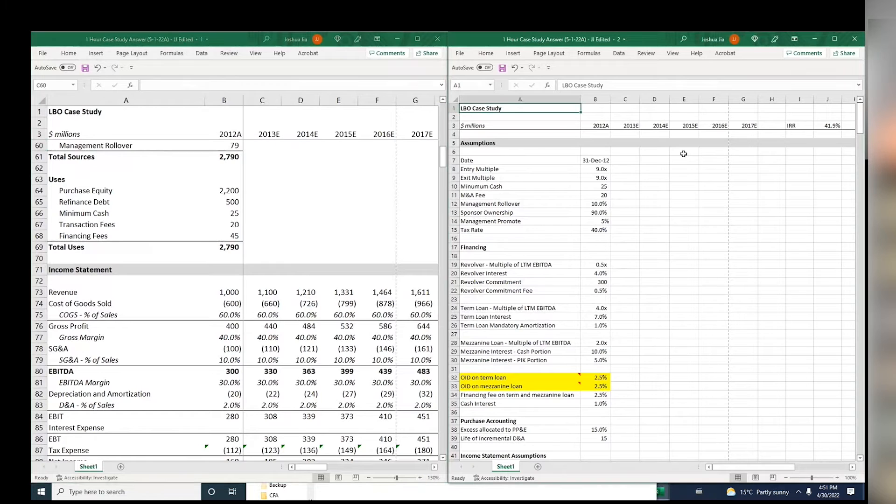
Hide the gridlines in the newly opened window of the case study workbook
{"action": "left_click", "coordinate": [684, 152]}
{"action": "key", "text": "alt+w"}
{"action": "key", "text": "v"}
{"action": "key", "text": "g"}
Freeze the panes at cell C4 in the new window so the title, year headers and label columns stay fixed
{"action": "key", "text": "Left"}
{"action": "key", "text": "Left"}
{"action": "key", "text": "Up"}
{"action": "key", "text": "Up"}
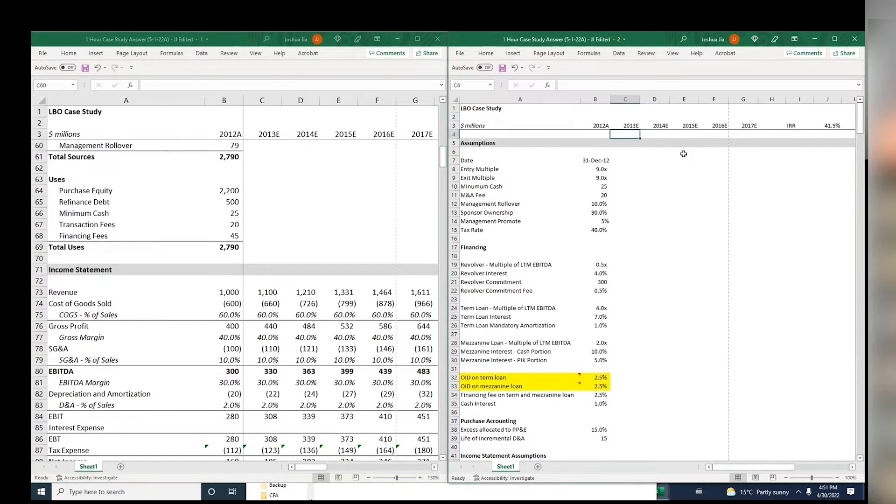
{"action": "key", "text": "alt+w"}
{"action": "key", "text": "f"}
{"action": "key", "text": "f"}
Look through the debt schedule, balance sheet, EBITDA to Cash Flow Bridge and cash flow statement in the new window
{"action": "key", "text": "Page_Down"}
{"action": "key", "text": "Page_Down"}
{"action": "key", "text": "Page_Down"}
{"action": "key", "text": "Page_Down"}
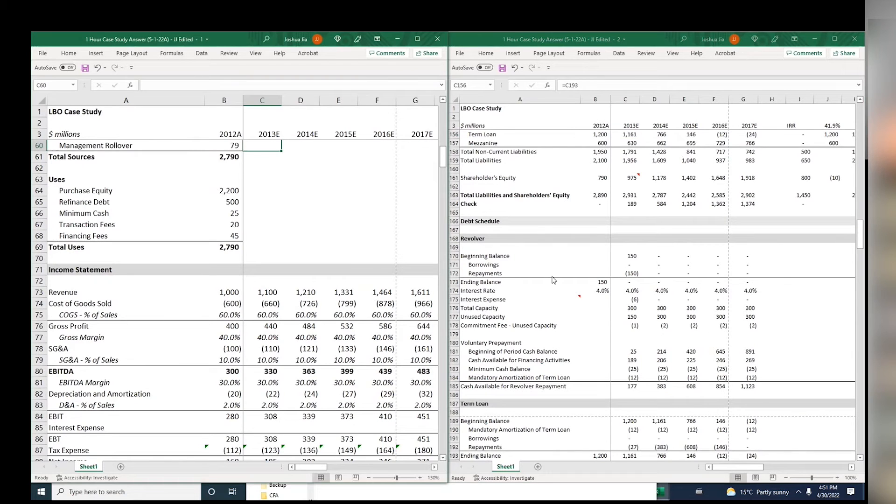
{"action": "left_click", "coordinate": [586, 280]}
{"action": "scroll", "coordinate": [579, 256], "scroll_direction": "up", "scroll_amount": 13}
{"action": "left_click", "coordinate": [572, 246]}
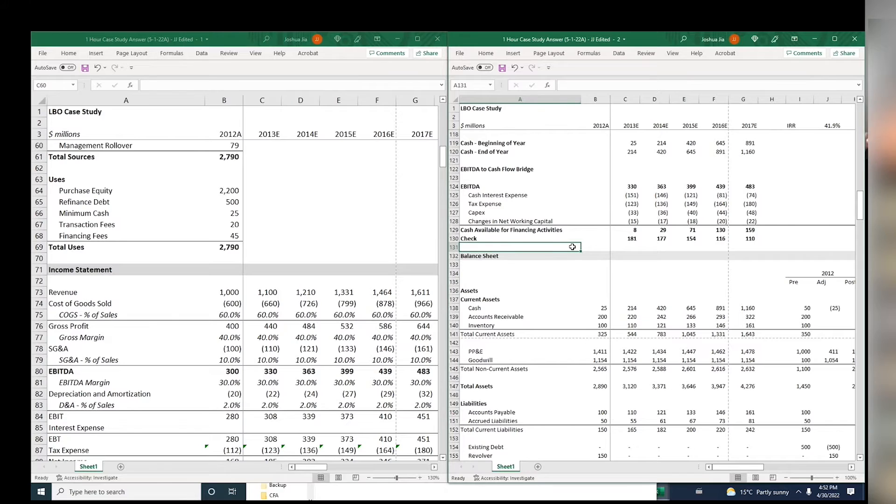
{"action": "key", "text": "Up"}
{"action": "key", "text": "Up"}
{"action": "key", "text": "Up"}
{"action": "key", "text": "Up"}
{"action": "key", "text": "Up"}
{"action": "key", "text": "Up"}
{"action": "key", "text": "Up"}
{"action": "key", "text": "Up"}
{"action": "key", "text": "Up"}
{"action": "key", "text": "Up"}
{"action": "key", "text": "Up"}
{"action": "key", "text": "Up"}
{"action": "key", "text": "Up"}
{"action": "key", "text": "Up"}
{"action": "key", "text": "Up"}
{"action": "key", "text": "Up"}
{"action": "key", "text": "Up"}
{"action": "key", "text": "Up"}
{"action": "key", "text": "Up"}
{"action": "key", "text": "Up"}
{"action": "key", "text": "Up"}
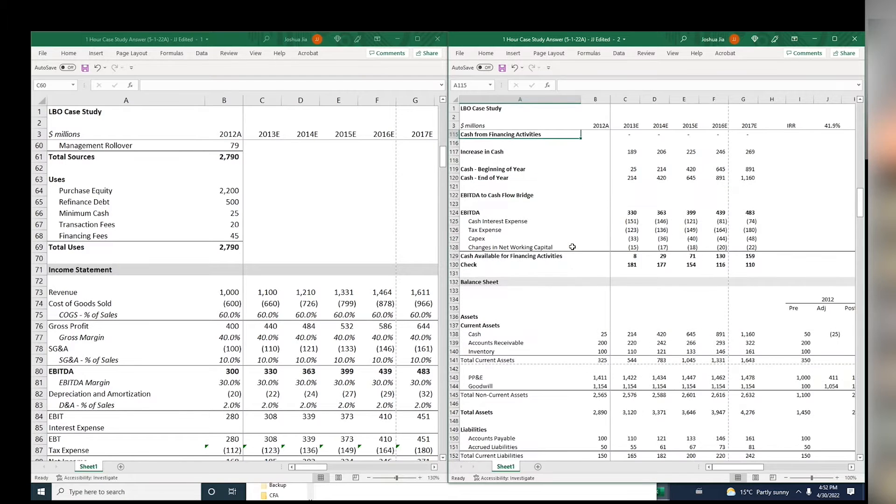
{"action": "key", "text": "Down"}
{"action": "key", "text": "Down"}
{"action": "key", "text": "Down"}
{"action": "key", "text": "Down"}
{"action": "key", "text": "Down"}
{"action": "key", "text": "Down"}
{"action": "key", "text": "Down"}
{"action": "key", "text": "Down"}
{"action": "key", "text": "Down"}
{"action": "key", "text": "Down"}
{"action": "key", "text": "Down"}
{"action": "key", "text": "Down"}
{"action": "key", "text": "Down"}
{"action": "key", "text": "Down"}
{"action": "key", "text": "Down"}
{"action": "key", "text": "Down"}
{"action": "key", "text": "Down"}
{"action": "key", "text": "Down"}
{"action": "key", "text": "Down"}
{"action": "key", "text": "Down"}
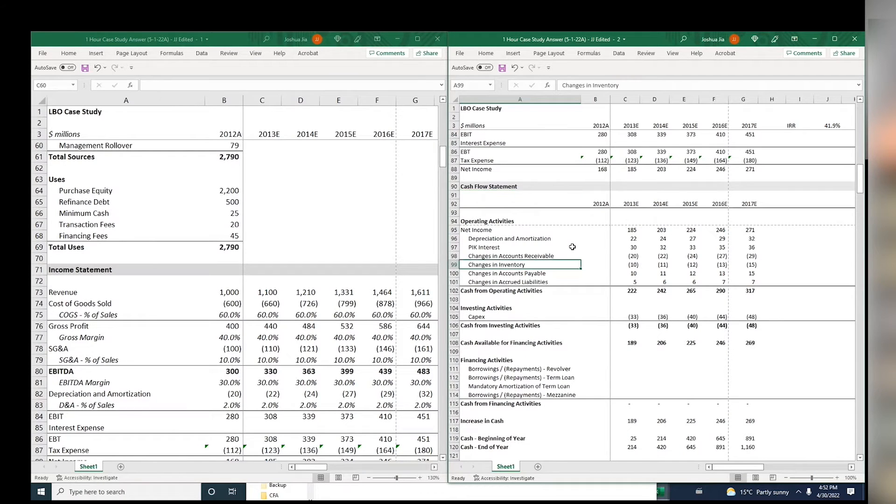
Move the new window from the cash flow statement down to the balance sheet's assets and liabilities
{"action": "key", "text": "Down"}
{"action": "key", "text": "Down"}
{"action": "key", "text": "Down"}
{"action": "key", "text": "Down"}
{"action": "key", "text": "Down"}
{"action": "key", "text": "Down"}
{"action": "key", "text": "Down"}
{"action": "key", "text": "Down"}
{"action": "key", "text": "Down"}
{"action": "key", "text": "Down"}
{"action": "key", "text": "Down"}
{"action": "key", "text": "Down"}
{"action": "key", "text": "Down"}
{"action": "key", "text": "Down"}
{"action": "key", "text": "Down"}
{"action": "key", "text": "Down"}
{"action": "key", "text": "Down"}
{"action": "key", "text": "Down"}
{"action": "key", "text": "Down"}
{"action": "key", "text": "Down"}
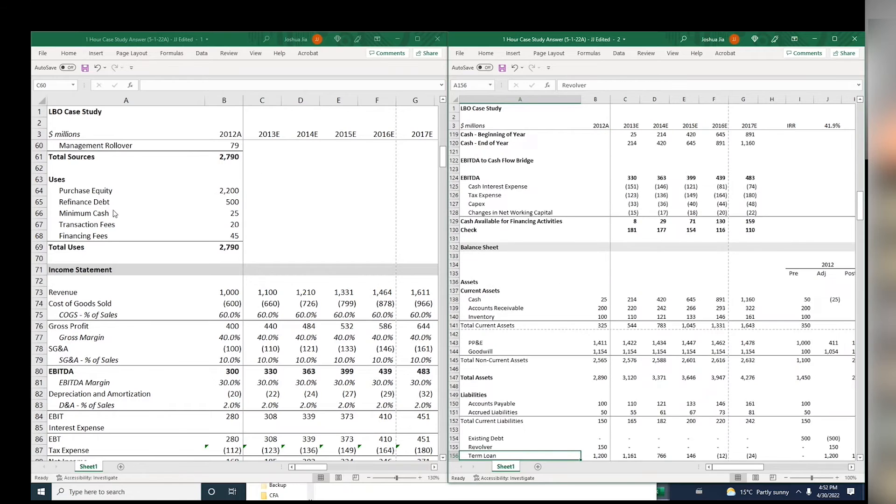
Bring the original window to the cash flow statement for viewing alongside the balance sheet in the other window
{"action": "key", "text": "alt+Tab"}
{"action": "key", "text": "Page_Down"}
{"action": "key", "text": "Page_Down"}
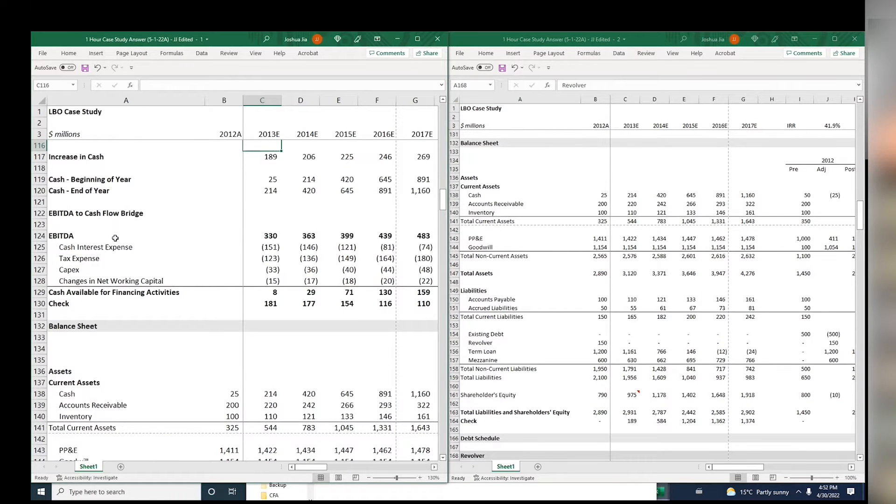
{"action": "key", "text": "Up"}
{"action": "key", "text": "Up"}
{"action": "key", "text": "Up"}
{"action": "key", "text": "Up"}
{"action": "key", "text": "Up"}
{"action": "key", "text": "Up"}
{"action": "key", "text": "Up"}
{"action": "key", "text": "Up"}
{"action": "key", "text": "Up"}
{"action": "key", "text": "Up"}
{"action": "key", "text": "Up"}
{"action": "key", "text": "Up"}
{"action": "key", "text": "Up"}
{"action": "key", "text": "Up"}
{"action": "key", "text": "Up"}
{"action": "key", "text": "Up"}
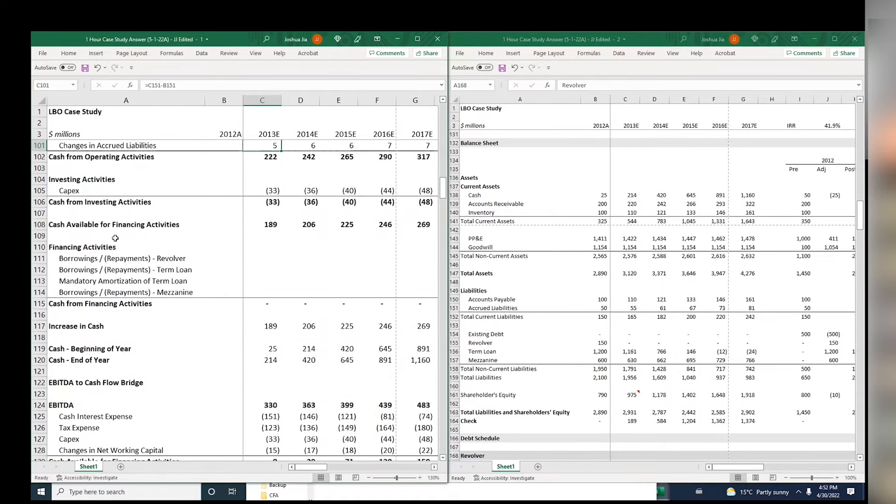
Bring the start of the cash flow statement into view in the original window, beside the balance sheet in the other window
{"action": "key", "text": "Up"}
{"action": "key", "text": "Up"}
{"action": "key", "text": "Up"}
{"action": "key", "text": "Up"}
{"action": "key", "text": "Up"}
{"action": "key", "text": "Up"}
{"action": "key", "text": "Up"}
{"action": "key", "text": "Up"}
{"action": "key", "text": "Up"}
{"action": "key", "text": "Up"}
{"action": "key", "text": "Up"}
{"action": "key", "text": "Up"}
{"action": "key", "text": "Up"}
{"action": "key", "text": "Up"}
{"action": "key", "text": "Up"}
{"action": "key", "text": "Up"}
{"action": "key", "text": "Down"}
{"action": "key", "text": "Down"}
{"action": "key", "text": "Down"}
{"action": "key", "text": "Down"}
{"action": "key", "text": "Down"}
{"action": "key", "text": "Down"}
{"action": "key", "text": "Down"}
{"action": "key", "text": "Down"}
{"action": "key", "text": "Down"}
{"action": "key", "text": "Down"}
{"action": "key", "text": "Down"}
{"action": "key", "text": "Down"}
{"action": "key", "text": "Down"}
{"action": "key", "text": "Down"}
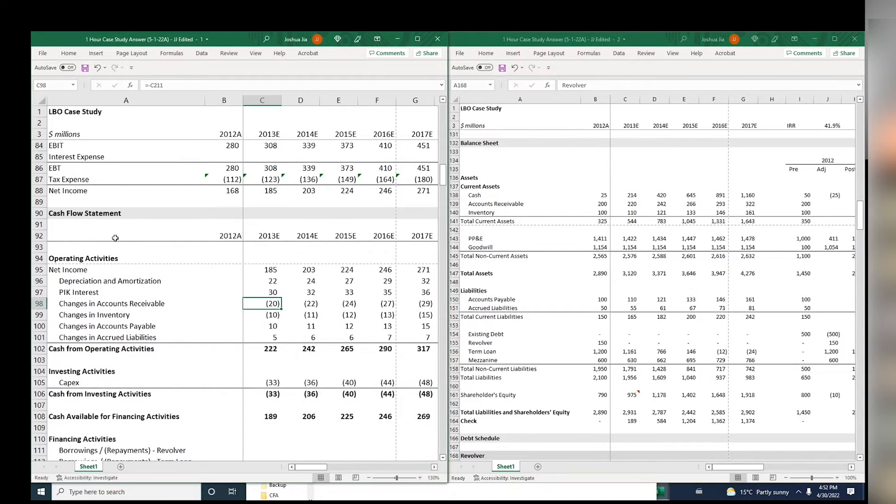
{"action": "key", "text": "Up"}
{"action": "key", "text": "Up"}
{"action": "left_click", "coordinate": [567, 212]}
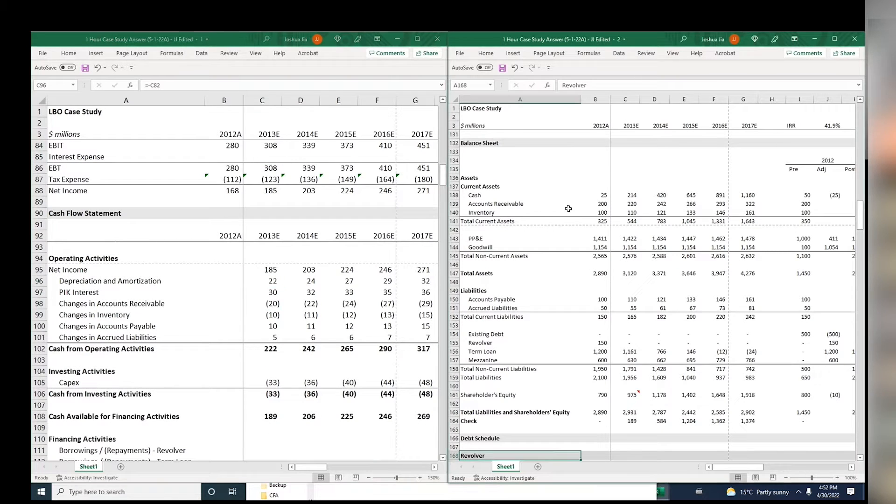
{"action": "key", "text": "Down"}
{"action": "left_click", "coordinate": [403, 320]}
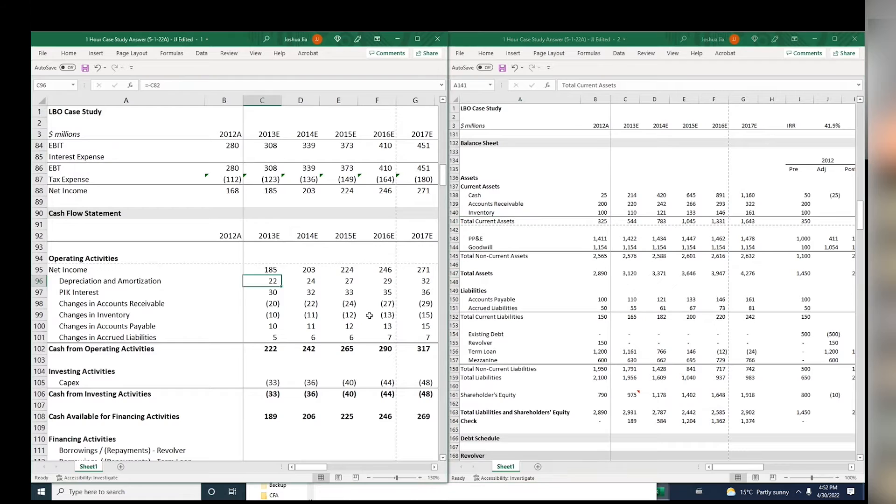
Inspect the Changes in Accounts Receivable formulas for 2013E to 2015E in the cash flow statement
{"action": "key", "text": "Down"}
{"action": "key", "text": "Down"}
{"action": "key", "text": "F2"}
{"action": "key", "text": "Tab"}
{"action": "key", "text": "F2"}
{"action": "key", "text": "Tab"}
{"action": "key", "text": "F2"}
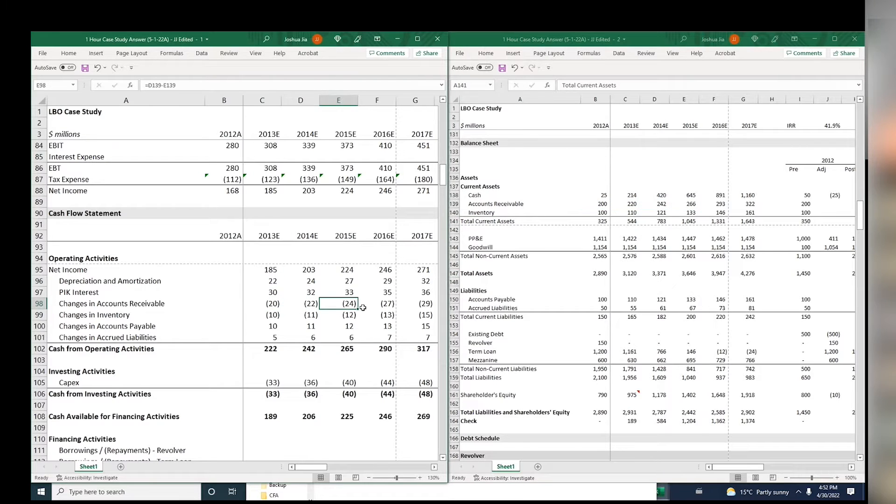
{"action": "key", "text": "Return"}
Inspect the 2013E and 2014E formulas for changes in inventory, accounts payable and accrued liabilities against the balance sheet
{"action": "key", "text": "F2"}
{"action": "key", "text": "Tab"}
{"action": "key", "text": "F2"}
{"action": "key", "text": "Return"}
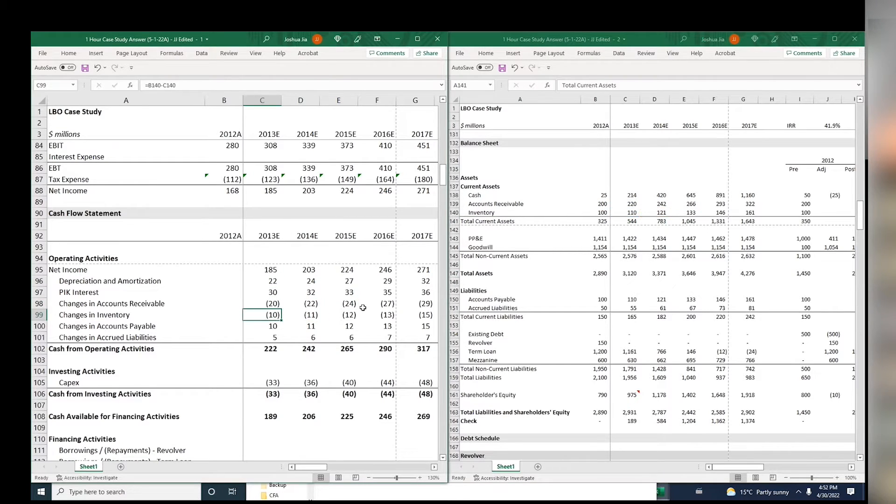
{"action": "key", "text": "F2"}
{"action": "key", "text": "Tab"}
{"action": "key", "text": "F2"}
{"action": "key", "text": "Return"}
{"action": "key", "text": "F2"}
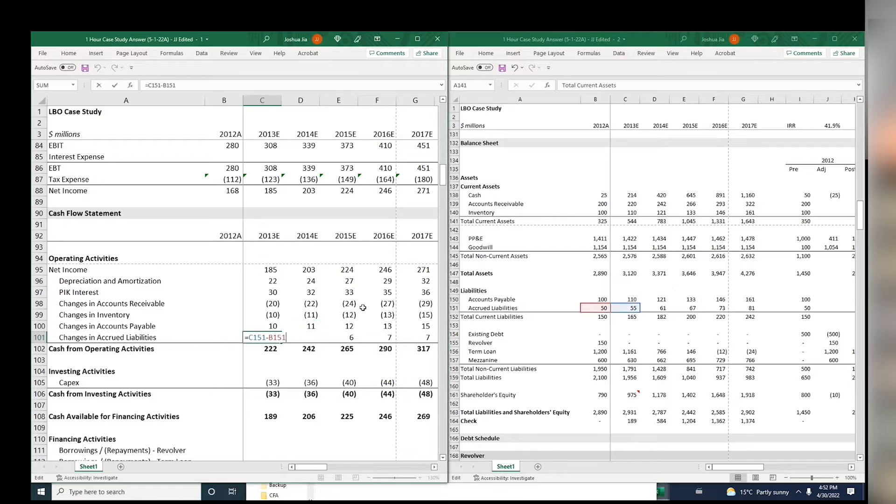
{"action": "key", "text": "Tab"}
{"action": "key", "text": "F2"}
{"action": "key", "text": "Escape"}
Look over the cash flow statement's lines from Depreciation and Amortization down to Cash from Investing Activities
{"action": "key", "text": "Up"}
{"action": "key", "text": "Up"}
{"action": "key", "text": "Up"}
{"action": "key", "text": "Up"}
{"action": "key", "text": "Up"}
{"action": "key", "text": "Up"}
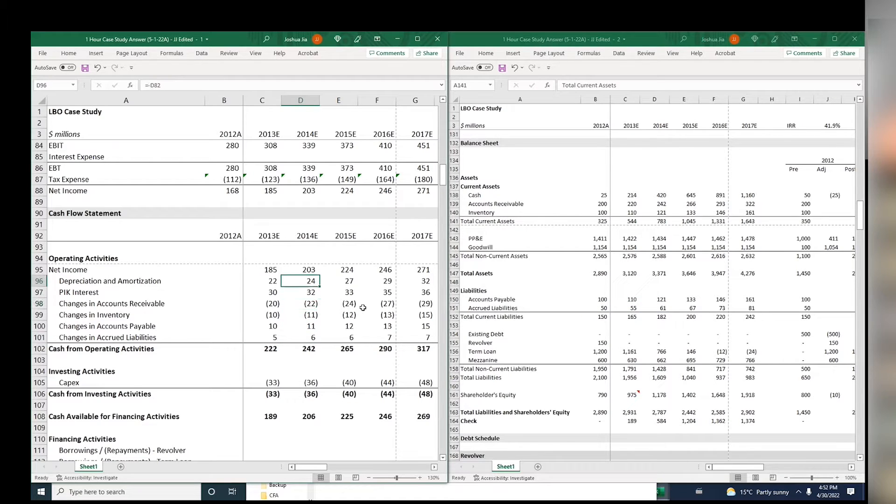
{"action": "key", "text": "Down"}
{"action": "key", "text": "Down"}
{"action": "key", "text": "Down"}
{"action": "key", "text": "Down"}
{"action": "key", "text": "Down"}
{"action": "key", "text": "Down"}
{"action": "key", "text": "Down"}
{"action": "key", "text": "Down"}
{"action": "key", "text": "Down"}
{"action": "key", "text": "Down"}
{"action": "key", "text": "Down"}
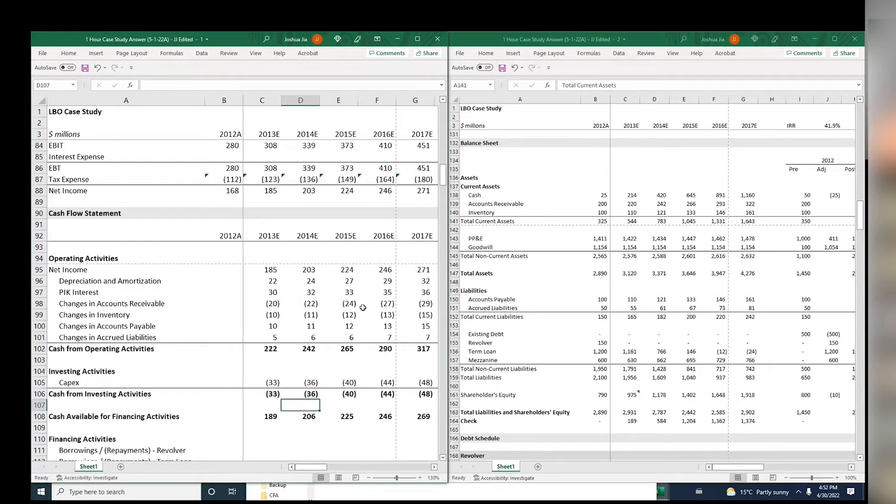
{"action": "key", "text": "Up"}
{"action": "key", "text": "Up"}
{"action": "key", "text": "Up"}
{"action": "key", "text": "Up"}
{"action": "key", "text": "Up"}
{"action": "key", "text": "Up"}
{"action": "key", "text": "Up"}
{"action": "key", "text": "Up"}
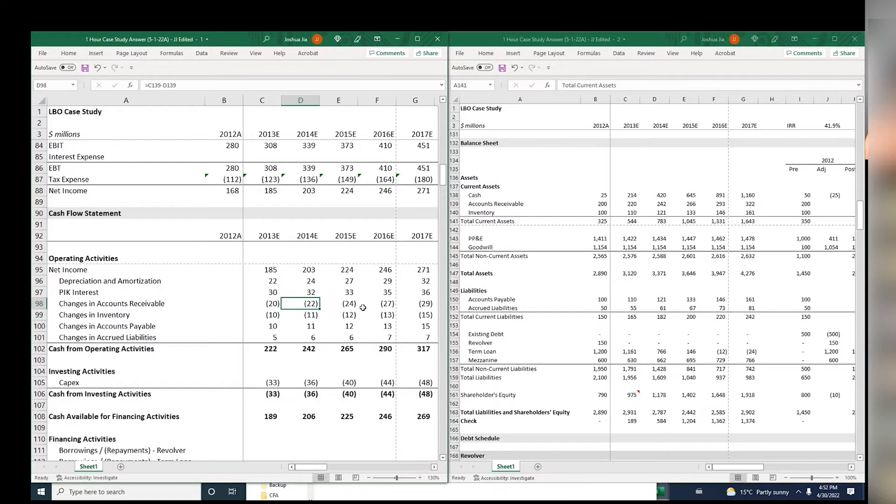
Select the four working capital labels from Changes in Accounts Receivable to Changes in Accrued Liabilities
{"action": "key", "text": "Left"}
{"action": "key", "text": "Left"}
{"action": "key", "text": "Left"}
{"action": "key", "text": "shift+Down"}
{"action": "key", "text": "shift+Down"}
{"action": "key", "text": "shift+Down"}
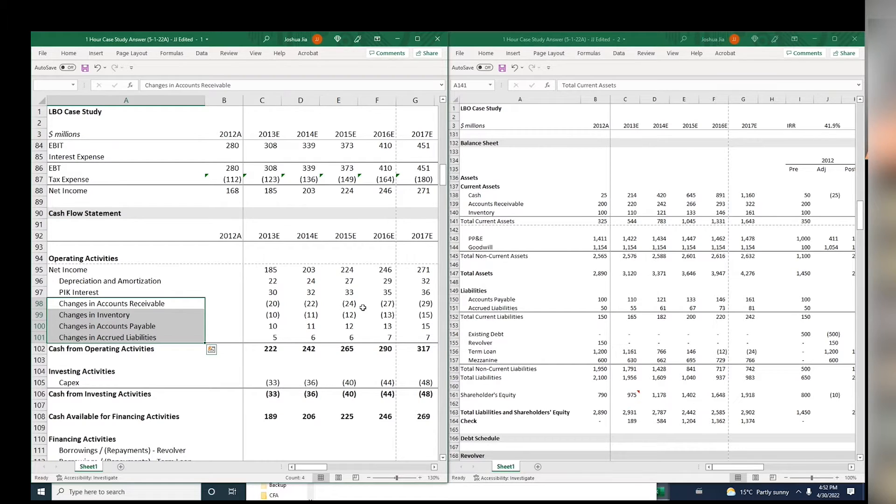
{"action": "key", "text": "Right"}
{"action": "key", "text": "Right"}
{"action": "key", "text": "Right"}
{"action": "key", "text": "Left"}
{"action": "key", "text": "Left"}
{"action": "key", "text": "Right"}
{"action": "key", "text": "Left"}
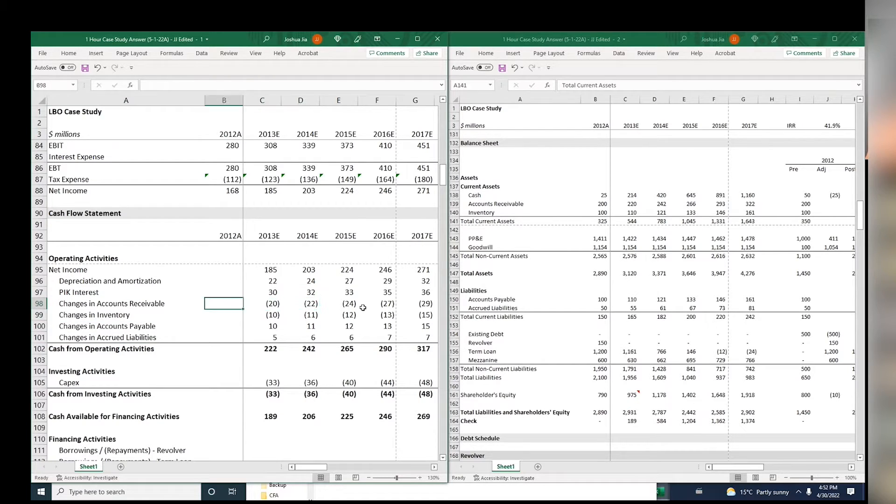
{"action": "key", "text": "Right"}
{"action": "key", "text": "Right"}
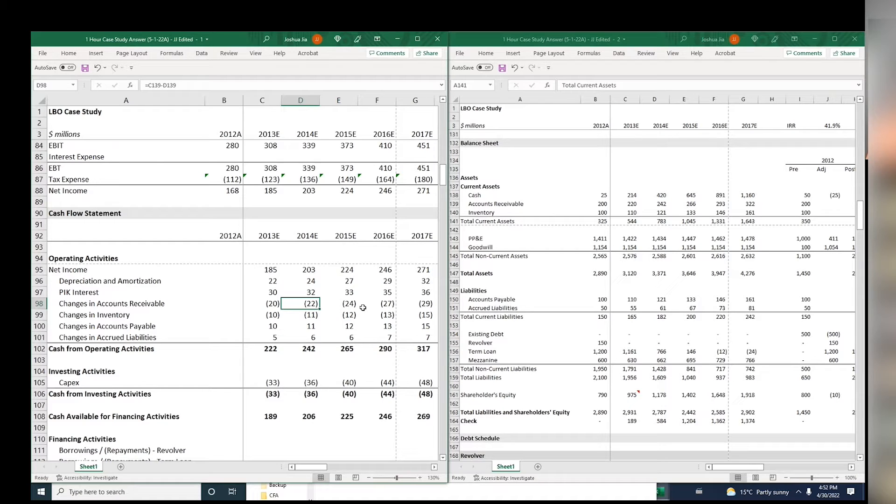
Trace the balance sheet's 2013E Accounts Receivable in the second window to its source cell C281
{"action": "left_click", "coordinate": [614, 214]}
{"action": "key", "text": "Up"}
{"action": "key", "text": "Right"}
{"action": "key", "text": "Up"}
{"action": "key", "text": "Right"}
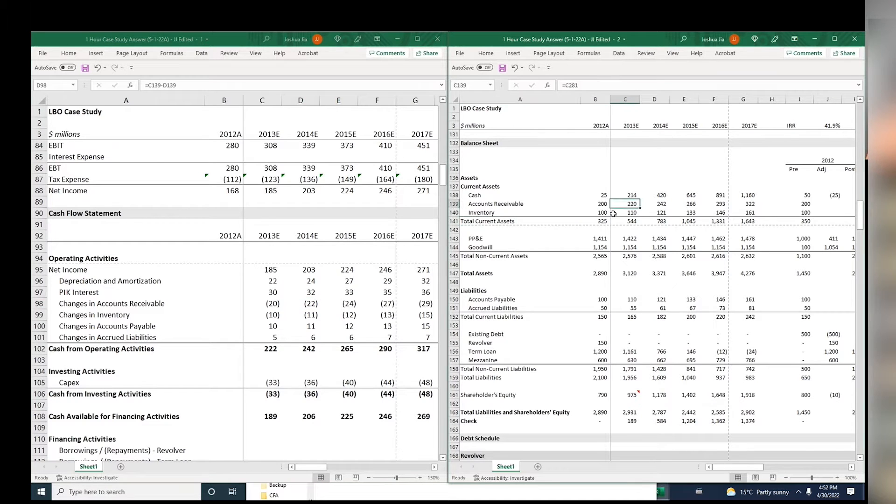
{"action": "key", "text": "ctrl+["}
Look through the Net Working Capital Schedule, from current assets and liabilities to the days outstanding and percent-of-sales assumptions
{"action": "key", "text": "Down"}
{"action": "key", "text": "Left"}
{"action": "key", "text": "Left"}
{"action": "key", "text": "Down"}
{"action": "key", "text": "Down"}
{"action": "key", "text": "Down"}
{"action": "key", "text": "Down"}
{"action": "key", "text": "Down"}
{"action": "key", "text": "Down"}
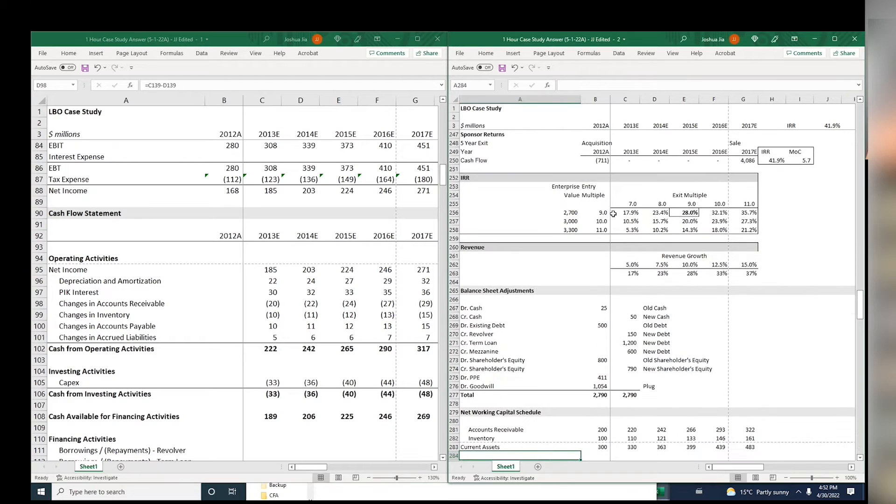
{"action": "key", "text": "Down"}
{"action": "key", "text": "Down"}
{"action": "key", "text": "Down"}
{"action": "key", "text": "Down"}
{"action": "key", "text": "Down"}
{"action": "key", "text": "Down"}
{"action": "key", "text": "Down"}
{"action": "key", "text": "Down"}
{"action": "key", "text": "Down"}
{"action": "key", "text": "Down"}
{"action": "key", "text": "Down"}
{"action": "key", "text": "Down"}
{"action": "key", "text": "Down"}
{"action": "key", "text": "Down"}
{"action": "key", "text": "Down"}
{"action": "key", "text": "Down"}
{"action": "key", "text": "Down"}
{"action": "key", "text": "Down"}
{"action": "key", "text": "Down"}
{"action": "key", "text": "Down"}
{"action": "key", "text": "Up"}
{"action": "key", "text": "Up"}
{"action": "key", "text": "Up"}
{"action": "key", "text": "Up"}
{"action": "key", "text": "Up"}
{"action": "key", "text": "Up"}
{"action": "key", "text": "Up"}
{"action": "key", "text": "Up"}
{"action": "key", "text": "Up"}
{"action": "key", "text": "Up"}
{"action": "key", "text": "Up"}
{"action": "key", "text": "Up"}
{"action": "key", "text": "Up"}
{"action": "key", "text": "Up"}
{"action": "key", "text": "Up"}
{"action": "key", "text": "Up"}
{"action": "key", "text": "Up"}
{"action": "key", "text": "Up"}
{"action": "key", "text": "Up"}
{"action": "key", "text": "Up"}
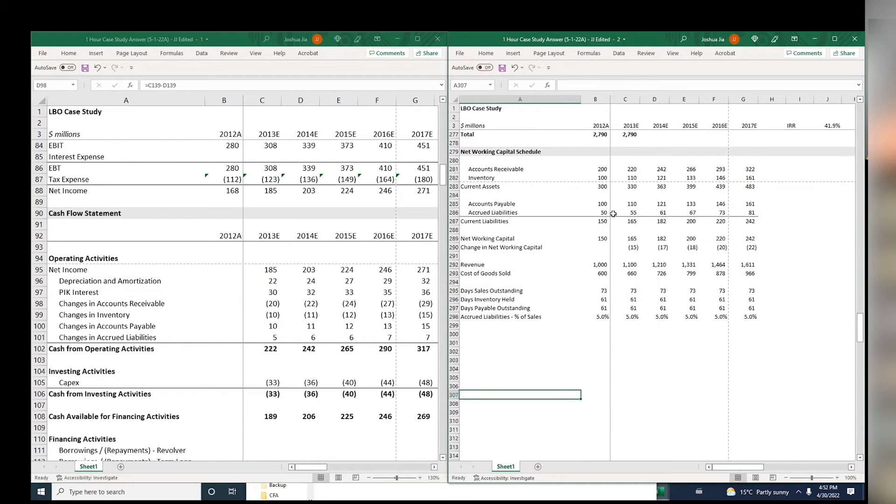
Return to the Accounts Receivable and Inventory labels at the start of the Net Working Capital Schedule
{"action": "key", "text": "Up"}
{"action": "key", "text": "Up"}
{"action": "key", "text": "Up"}
{"action": "key", "text": "Up"}
{"action": "key", "text": "Up"}
{"action": "key", "text": "Up"}
{"action": "key", "text": "Up"}
{"action": "key", "text": "Up"}
{"action": "key", "text": "Up"}
{"action": "key", "text": "Up"}
{"action": "key", "text": "Down"}
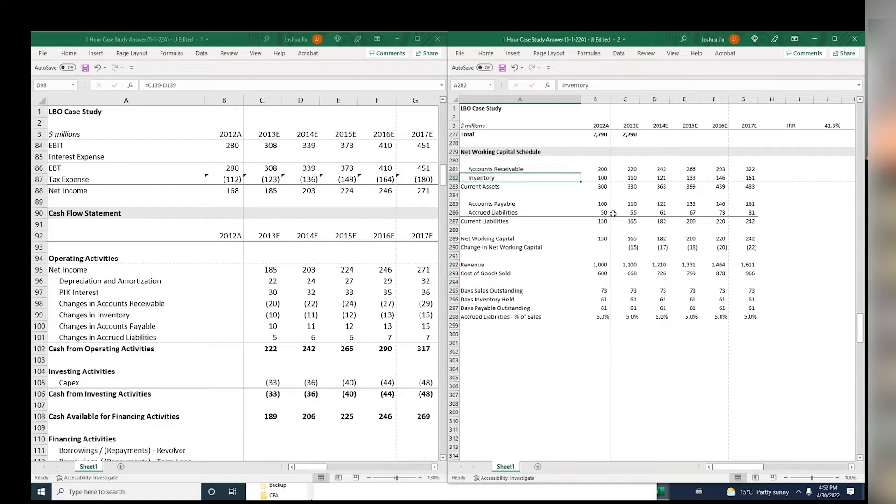
Inspect the 2012A Days Sales Outstanding formula in B295 and the cells it references
{"action": "key", "text": "Down"}
{"action": "key", "text": "Down"}
{"action": "key", "text": "Down"}
{"action": "key", "text": "Down"}
{"action": "key", "text": "Down"}
{"action": "key", "text": "Down"}
{"action": "key", "text": "Down"}
{"action": "key", "text": "Down"}
{"action": "key", "text": "Down"}
{"action": "key", "text": "Right"}
{"action": "key", "text": "Down"}
{"action": "key", "text": "Down"}
{"action": "key", "text": "Down"}
{"action": "key", "text": "Down"}
{"action": "key", "text": "F2"}
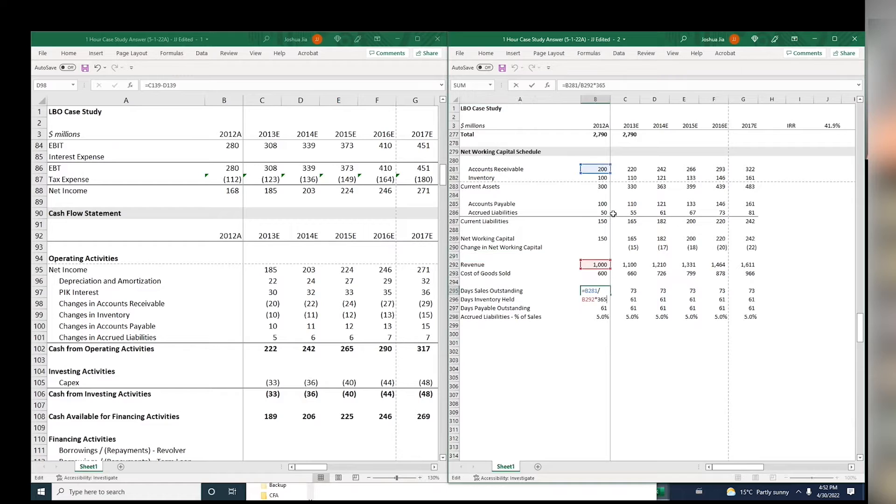
{"action": "key", "text": "Escape"}
Check the 2013E days assumptions and the 2012A Accrued Liabilities - % of Sales formula in B298
{"action": "key", "text": "Right"}
{"action": "type", "text": "="}
{"action": "key", "text": "Left"}
{"action": "key", "text": "Return"}
{"action": "key", "text": "F2"}
{"action": "key", "text": "Return"}
{"action": "key", "text": "F2"}
{"action": "key", "text": "Return"}
{"action": "key", "text": "Left"}
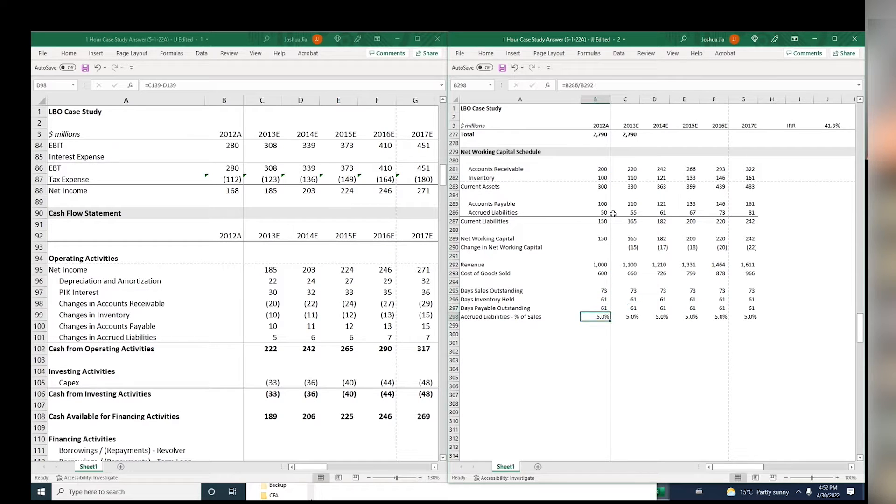
{"action": "key", "text": "Up"}
{"action": "key", "text": "Up"}
{"action": "key", "text": "Up"}
{"action": "key", "text": "Up"}
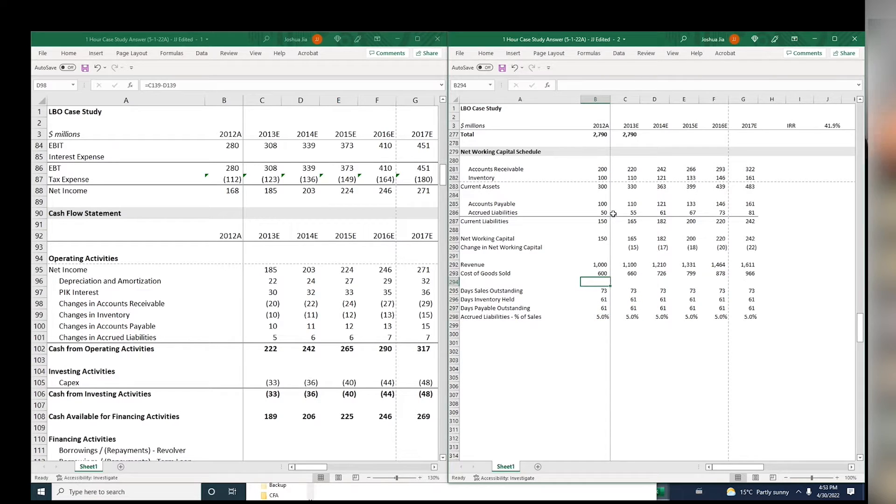
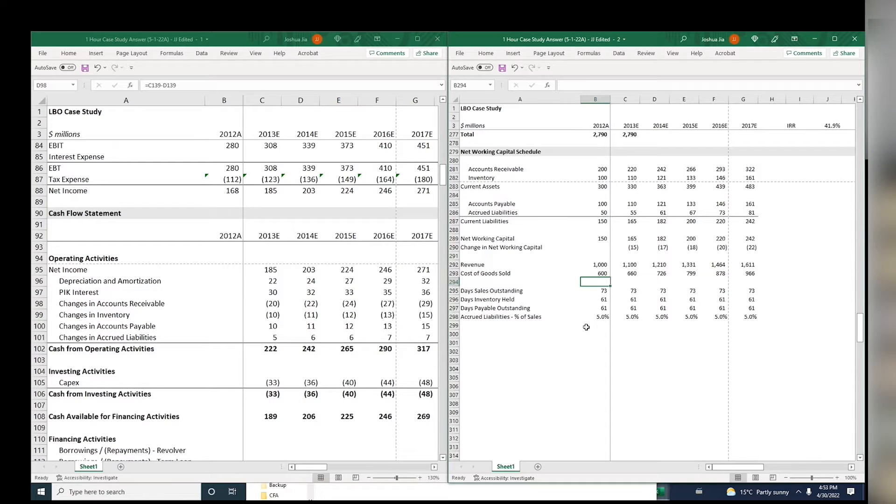
Check the 2013E Inventory and Accounts Payable formulas and the 2012A Accounts Payable link to the balance sheet
{"action": "left_click", "coordinate": [673, 461]}
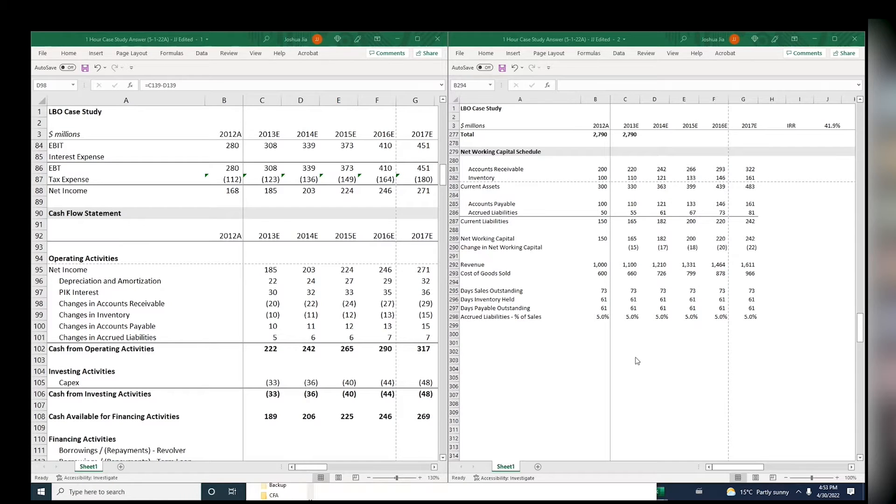
{"action": "left_click", "coordinate": [623, 184]}
{"action": "left_click", "coordinate": [621, 179]}
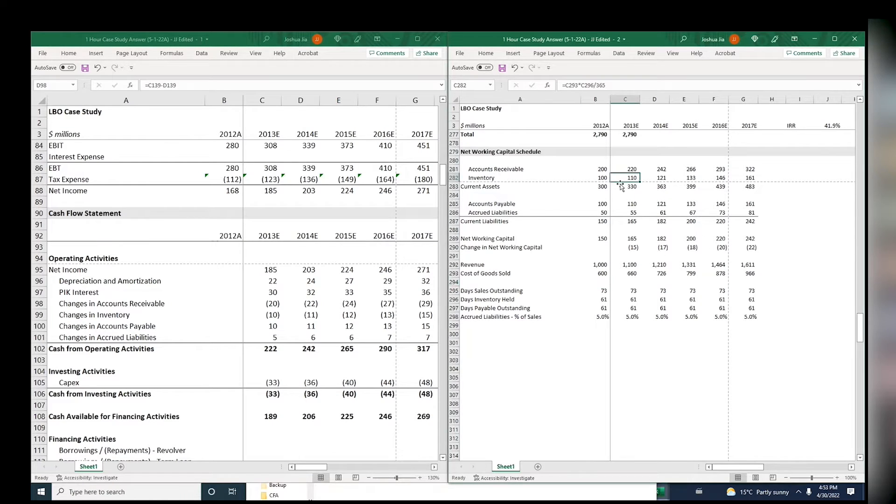
{"action": "left_click", "coordinate": [621, 204]}
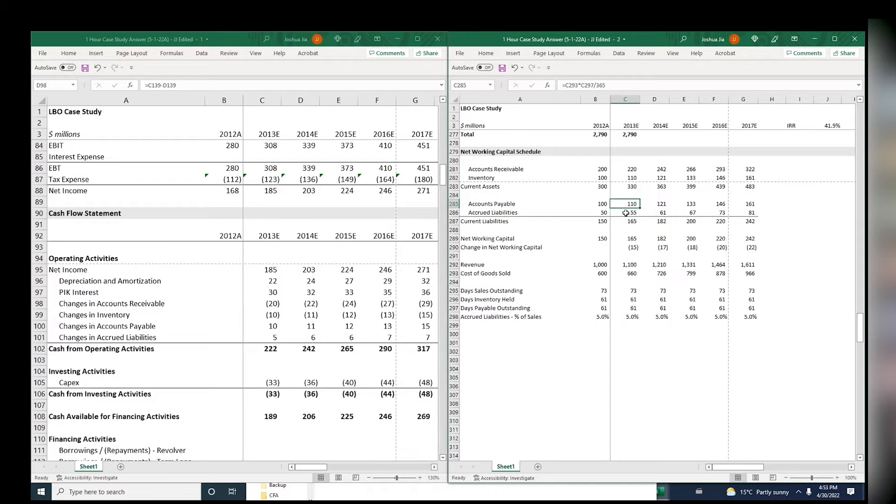
{"action": "key", "text": "Left"}
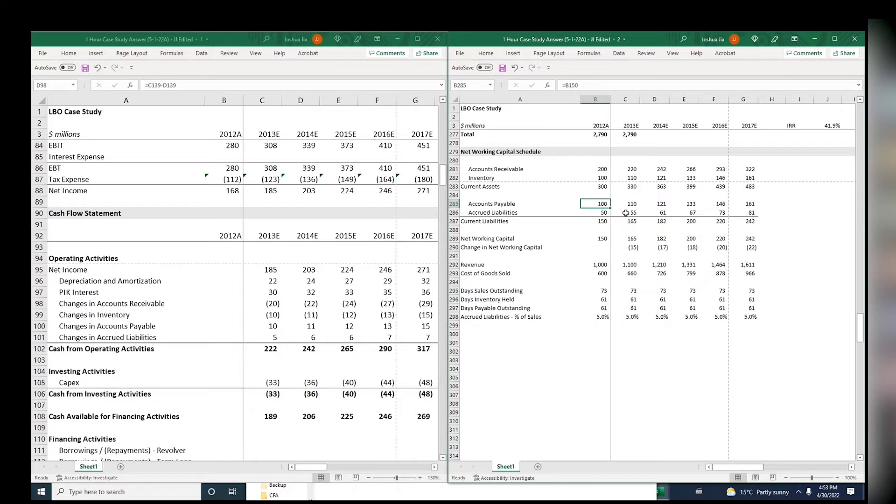
{"action": "key", "text": "Left"}
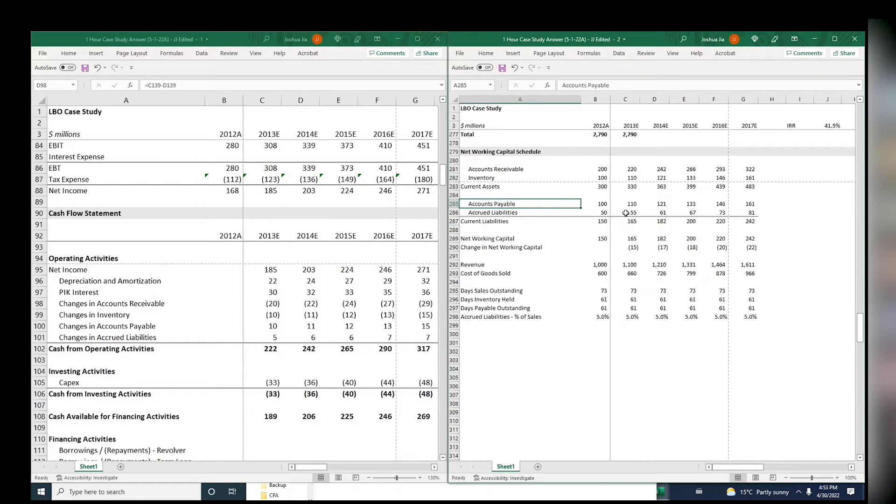
Review the labels from Accounts Receivable to Accounts Payable, finishing on the 2012A Accounts Payable cell B285
{"action": "key", "text": "Up"}
{"action": "key", "text": "Up"}
{"action": "key", "text": "Up"}
{"action": "key", "text": "Up"}
{"action": "key", "text": "Down"}
{"action": "key", "text": "Down"}
{"action": "key", "text": "Down"}
{"action": "key", "text": "Down"}
{"action": "key", "text": "Right"}
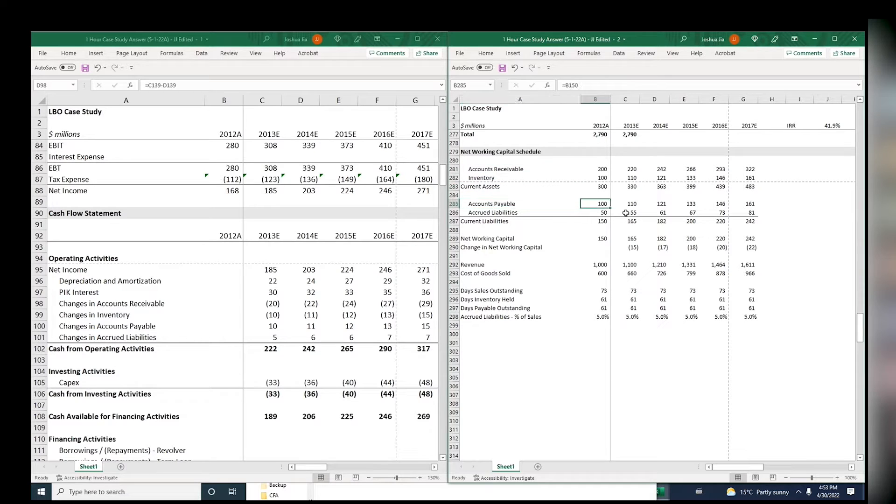
Select the Accounts Payable and Accrued Liabilities rows across the label and 2012A columns
{"action": "key", "text": "Down"}
{"action": "key", "text": "Down"}
{"action": "key", "text": "Up"}
{"action": "key", "text": "Up"}
{"action": "key", "text": "Left"}
{"action": "key", "text": "shift+Right"}
{"action": "key", "text": "shift+Down"}
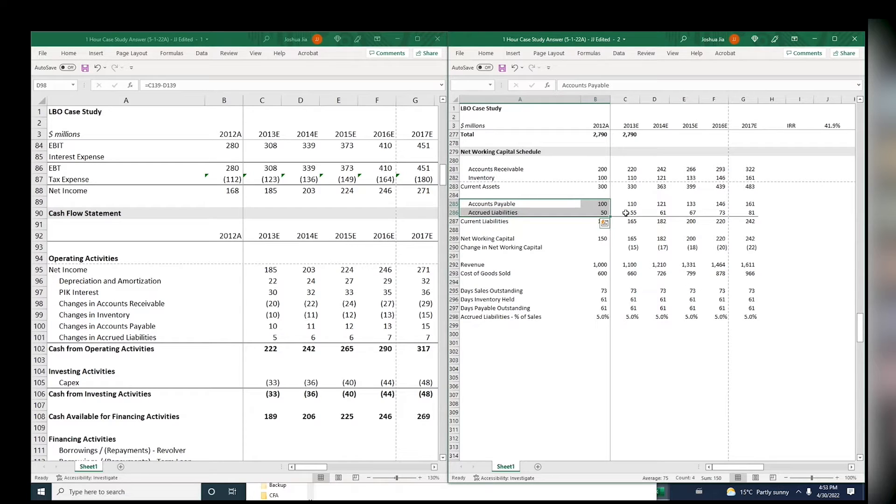
Step through the 2012A working capital column from Accounts Receivable past the Current Liabilities total
{"action": "key", "text": "Up"}
{"action": "key", "text": "Up"}
{"action": "key", "text": "Up"}
{"action": "key", "text": "Up"}
{"action": "key", "text": "Right"}
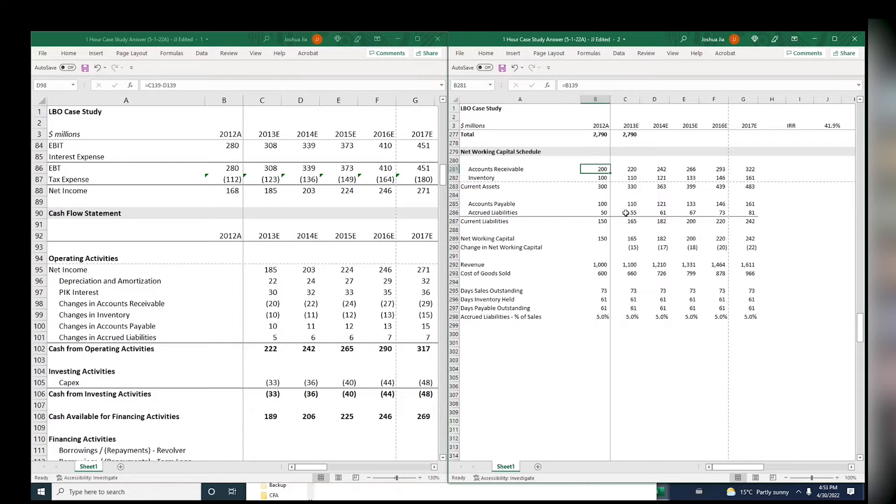
{"action": "key", "text": "Down"}
{"action": "key", "text": "Down"}
{"action": "key", "text": "Down"}
{"action": "key", "text": "Down"}
{"action": "key", "text": "Down"}
{"action": "key", "text": "Down"}
{"action": "key", "text": "Down"}
{"action": "key", "text": "Down"}
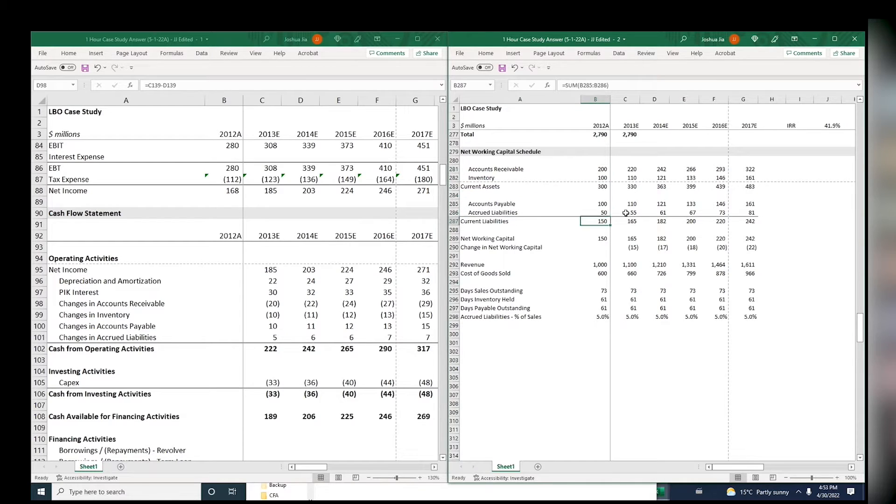
Review the 2013E working capital column down to the Change in Net Working Capital formula in C290
{"action": "key", "text": "Right"}
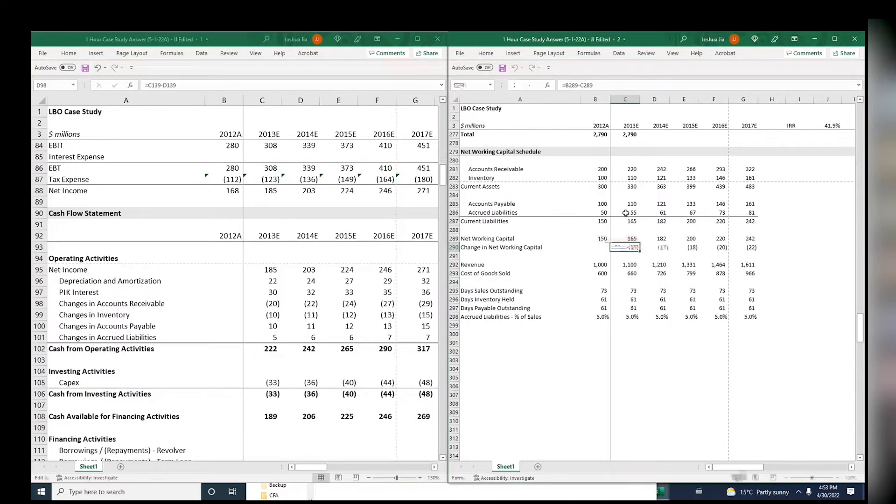
{"action": "key", "text": "Up"}
{"action": "key", "text": "Up"}
{"action": "key", "text": "Up"}
{"action": "key", "text": "Down"}
{"action": "key", "text": "Down"}
{"action": "key", "text": "Down"}
{"action": "key", "text": "Down"}
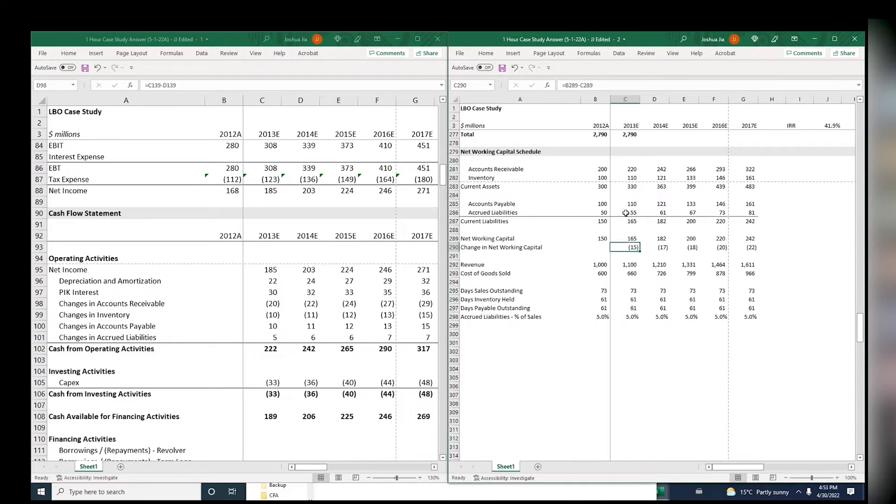
Inspect the 2012A Net Working Capital formula in B289 and its Current Assets and Current Liabilities references
{"action": "key", "text": "Up"}
{"action": "key", "text": "Left"}
{"action": "key", "text": "F2"}
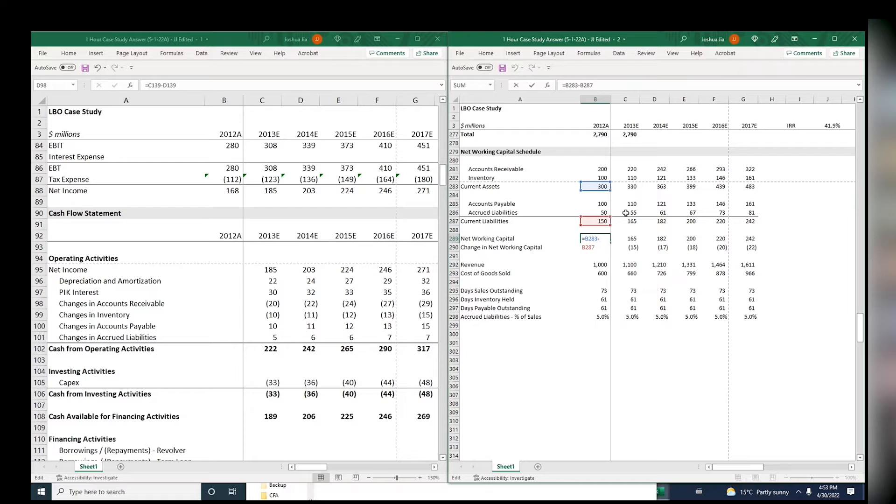
{"action": "key", "text": "Escape"}
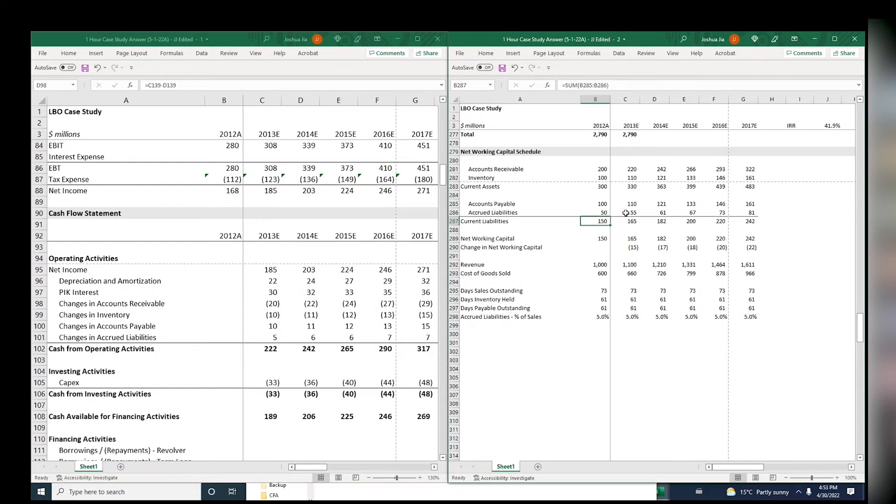
Go over the current asset rows from Accounts Receivable and Inventory to the Current Assets total
{"action": "key", "text": "Up"}
{"action": "key", "text": "Up"}
{"action": "key", "text": "Up"}
{"action": "key", "text": "Up"}
{"action": "key", "text": "Up"}
{"action": "key", "text": "Up"}
{"action": "key", "text": "Up"}
{"action": "key", "text": "Up"}
{"action": "key", "text": "Up"}
{"action": "key", "text": "Left"}
{"action": "key", "text": "Down"}
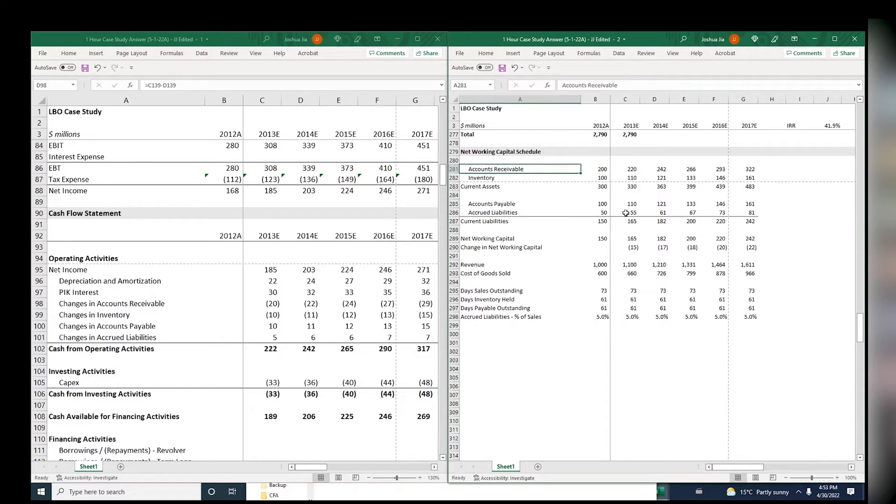
{"action": "key", "text": "Right"}
{"action": "key", "text": "Down"}
{"action": "key", "text": "Left"}
{"action": "key", "text": "Up"}
{"action": "key", "text": "Down"}
{"action": "key", "text": "Up"}
{"action": "key", "text": "Down"}
{"action": "key", "text": "Down"}
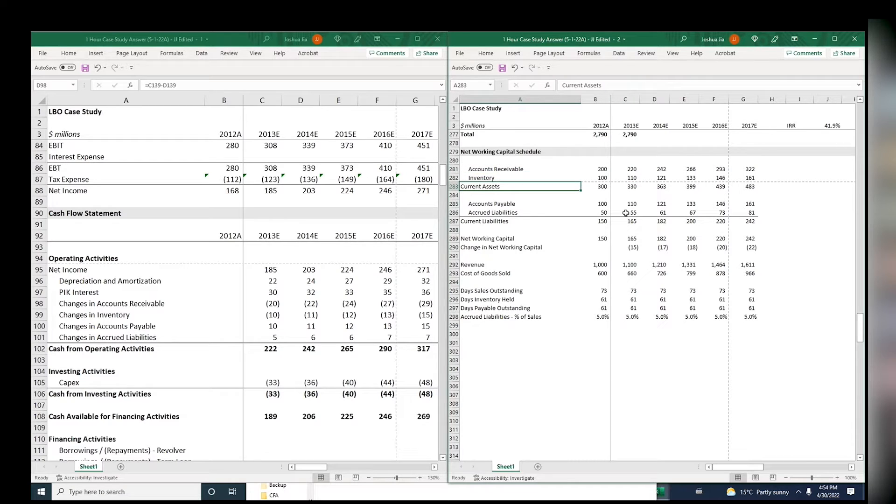
Go over the Accounts Payable, Accrued Liabilities and Current Liabilities rows, then return to Current Assets
{"action": "key", "text": "Down"}
{"action": "key", "text": "Down"}
{"action": "key", "text": "Down"}
{"action": "key", "text": "Down"}
{"action": "key", "text": "Right"}
{"action": "key", "text": "Up"}
{"action": "key", "text": "Down"}
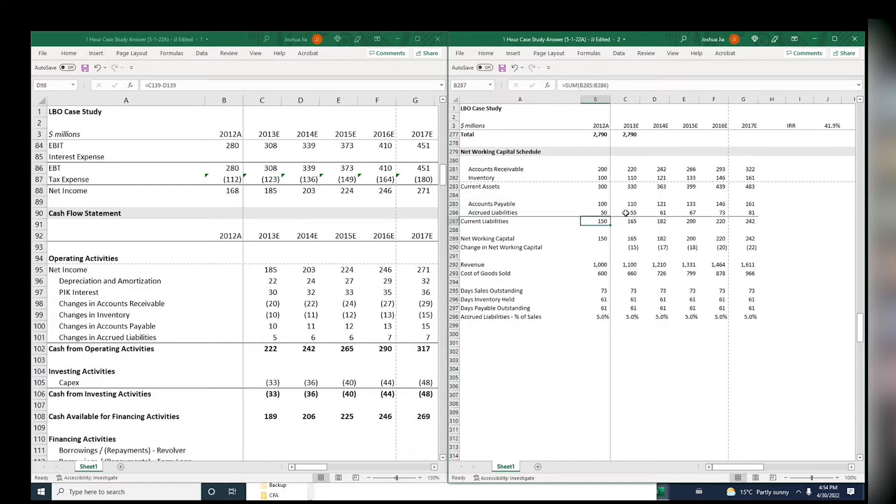
{"action": "key", "text": "Up"}
{"action": "key", "text": "Up"}
{"action": "key", "text": "Down"}
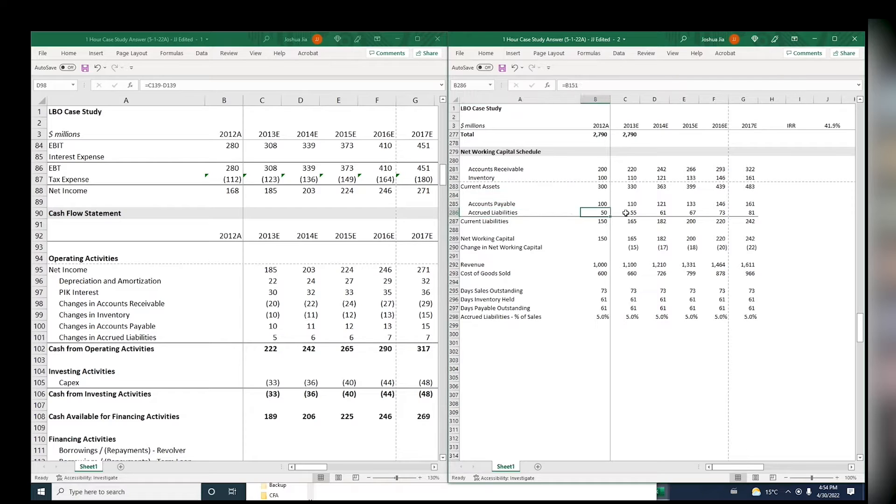
{"action": "key", "text": "Left"}
{"action": "key", "text": "Down"}
{"action": "key", "text": "Up"}
{"action": "key", "text": "Up"}
{"action": "key", "text": "Up"}
{"action": "key", "text": "Up"}
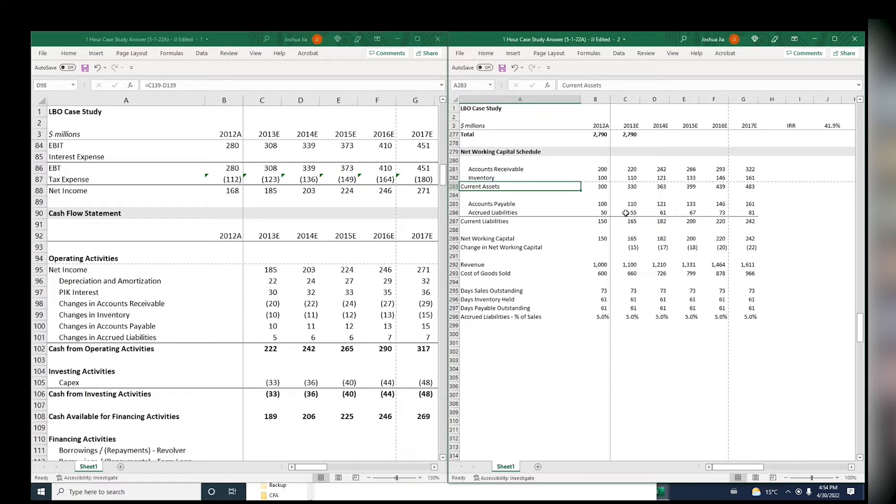
Inspect the 2013E Change in Net Working Capital formula in C290 and the two years it compares
{"action": "key", "text": "Right"}
{"action": "key", "text": "Down"}
{"action": "key", "text": "Down"}
{"action": "key", "text": "Down"}
{"action": "key", "text": "Down"}
{"action": "key", "text": "Down"}
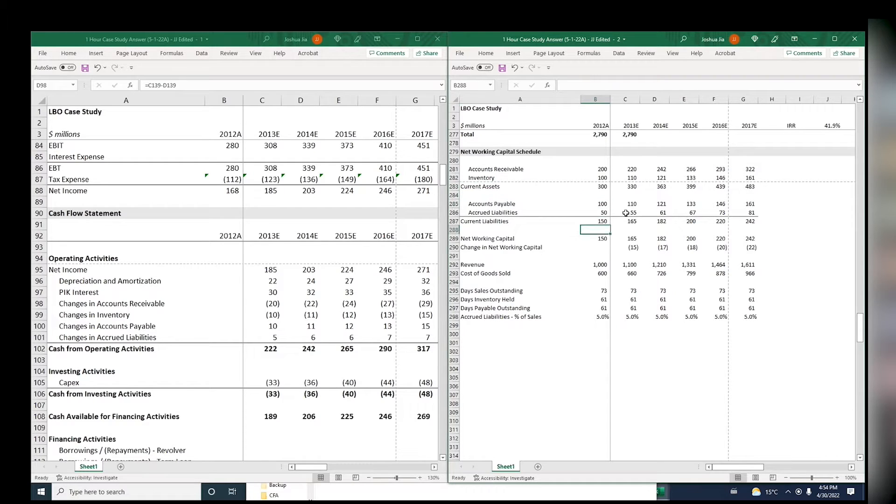
{"action": "key", "text": "Down"}
{"action": "key", "text": "Right"}
{"action": "key", "text": "Down"}
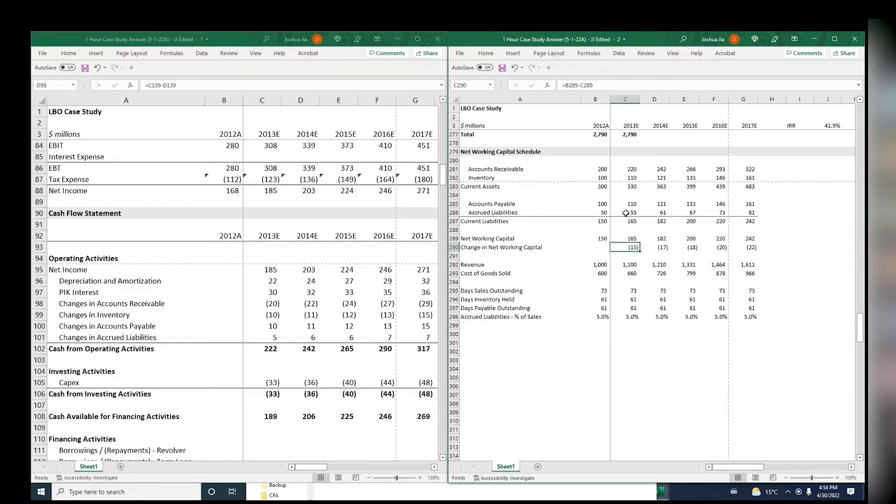
{"action": "key", "text": "F2"}
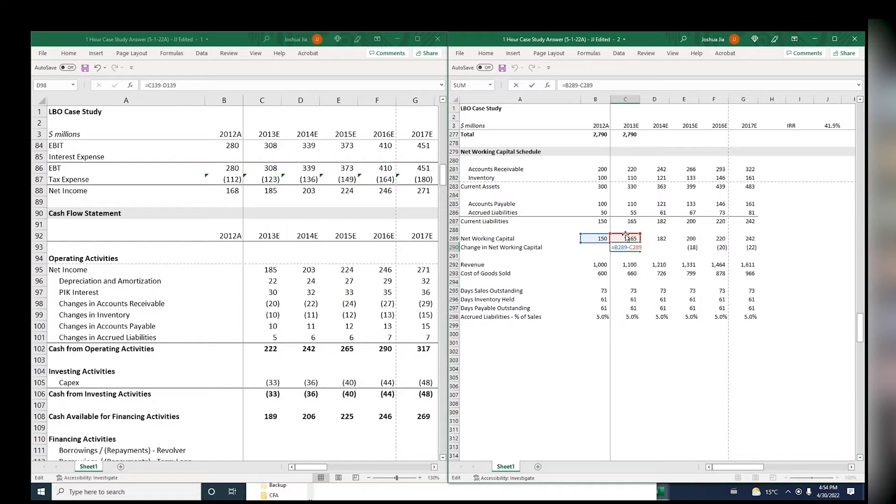
{"action": "key", "text": "Escape"}
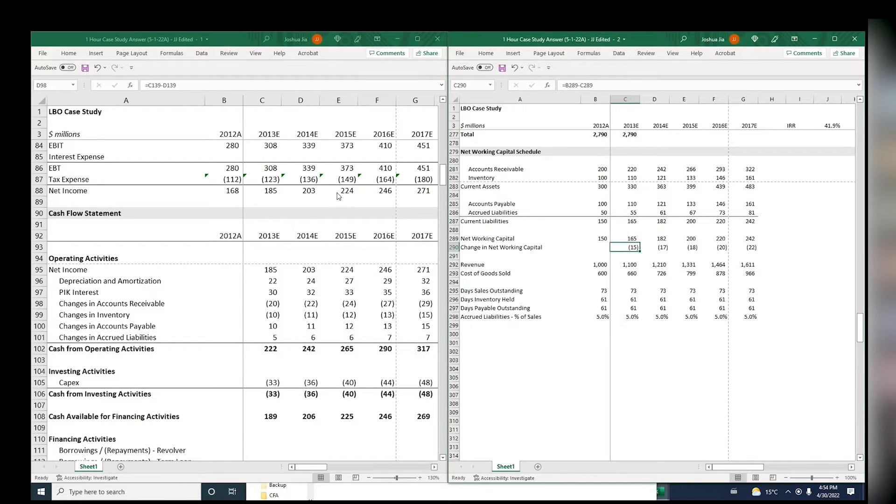
Select 2013E Net Income in the first window, and review Change in Net Working Capital across 2013E to 2017E in the second
{"action": "left_click", "coordinate": [268, 204]}
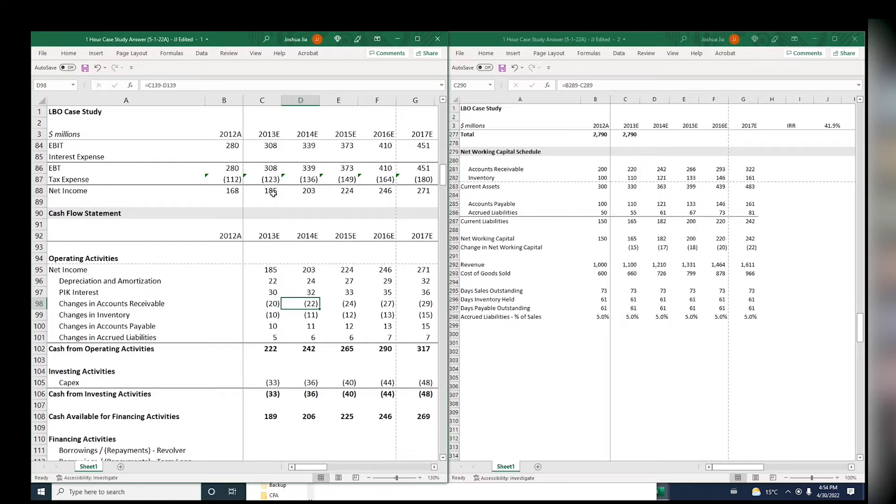
{"action": "left_click", "coordinate": [273, 192]}
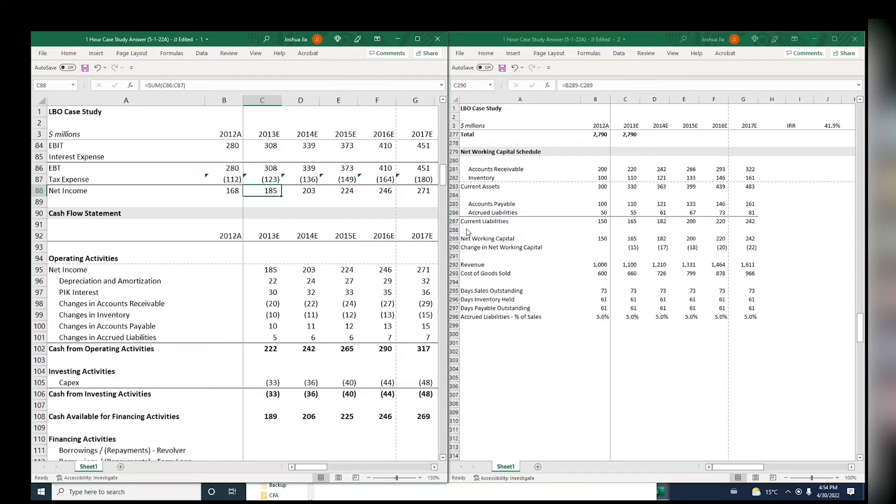
{"action": "left_click", "coordinate": [663, 248]}
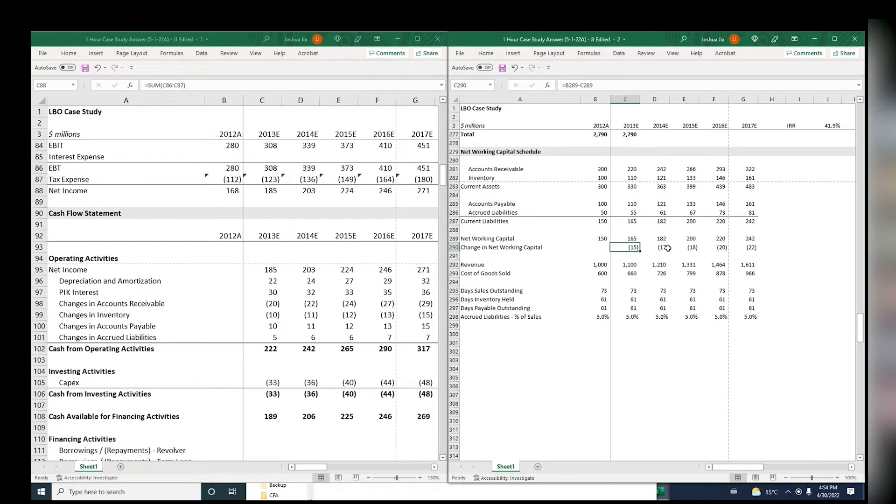
{"action": "key", "text": "Right"}
{"action": "key", "text": "Right"}
{"action": "key", "text": "Right"}
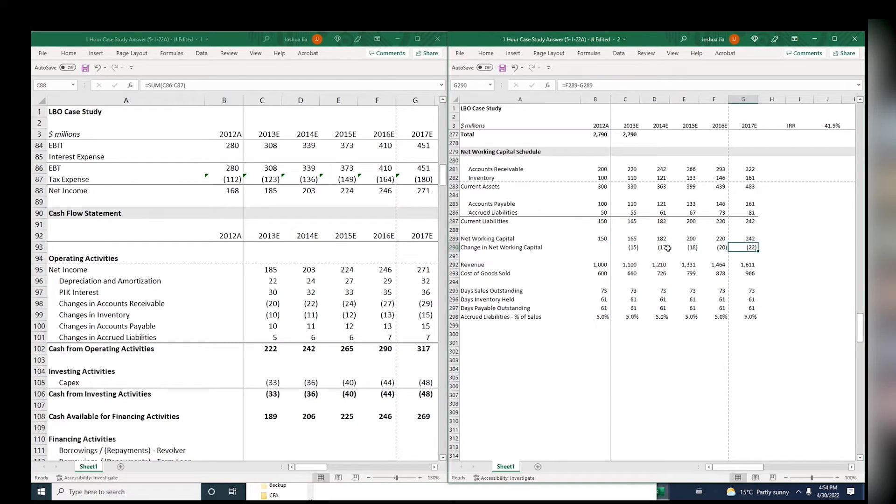
{"action": "key", "text": "Left"}
{"action": "key", "text": "Left"}
{"action": "key", "text": "Left"}
{"action": "key", "text": "Left"}
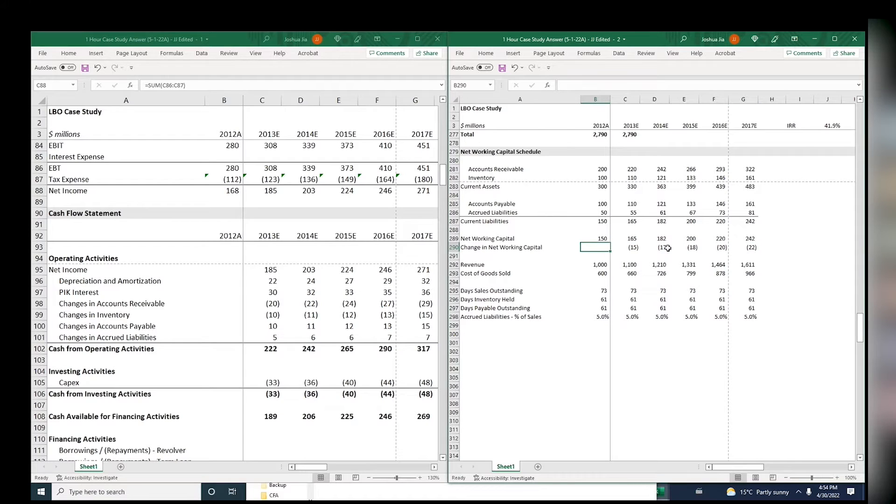
Enter the 2012A Days Sales Outstanding formula =B281/B292*365 in B295
{"action": "key", "text": "Down"}
{"action": "key", "text": "Down"}
{"action": "key", "text": "Down"}
{"action": "key", "text": "Down"}
{"action": "key", "text": "Down"}
{"action": "type", "text": "=B281/B292*365"}
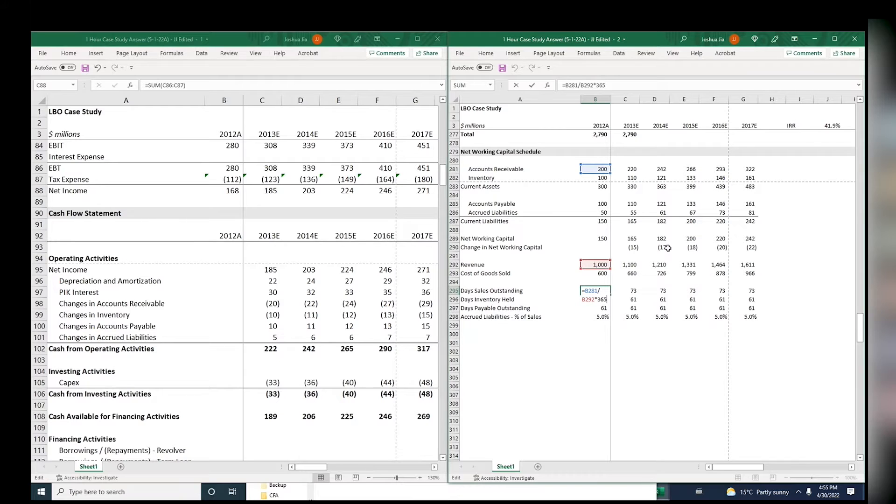
{"action": "key", "text": "ctrl+Return"}
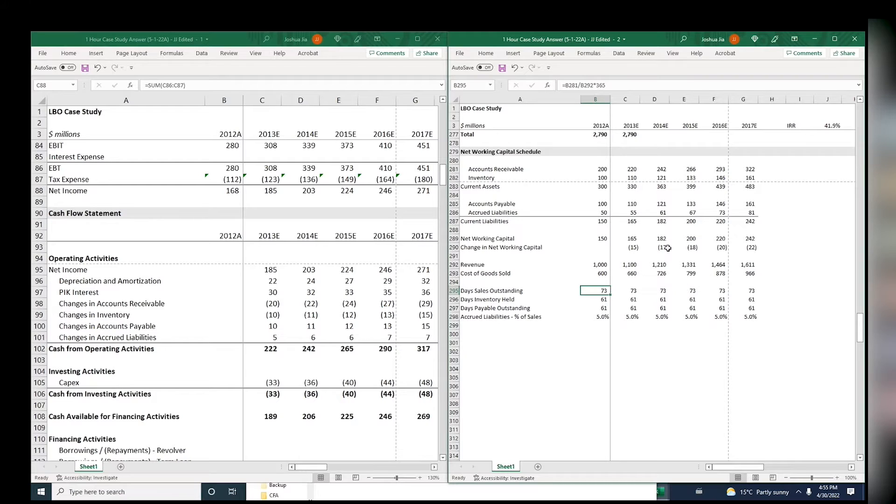
Inspect the 2012A Days Sales Outstanding formula and the Accounts Receivable and Revenue cells it references
{"action": "key", "text": "F2"}
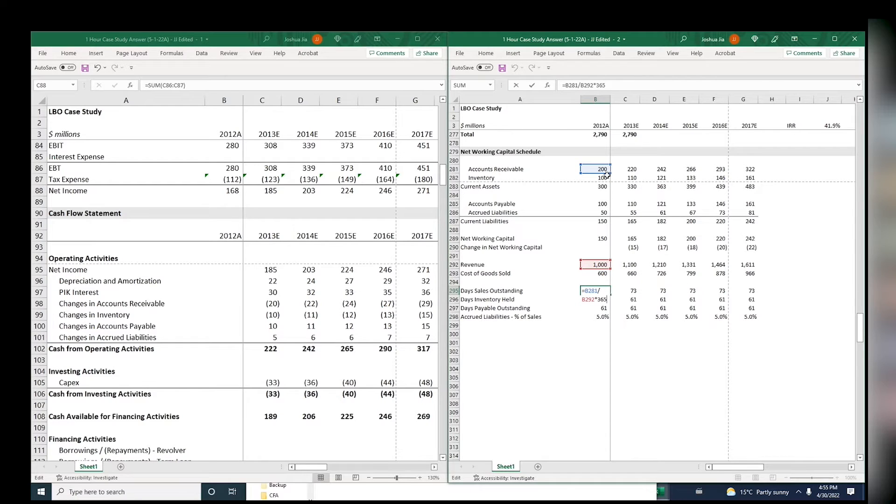
{"action": "key", "text": "Escape"}
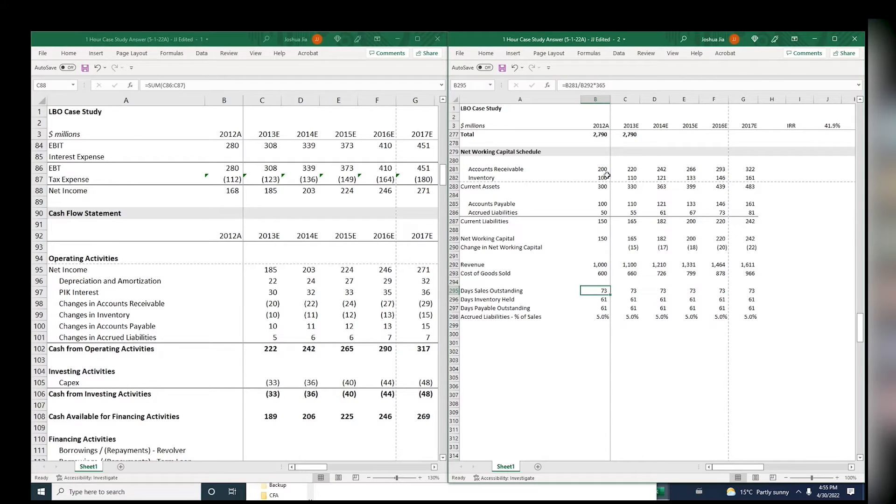
{"action": "left_click", "coordinate": [603, 171]}
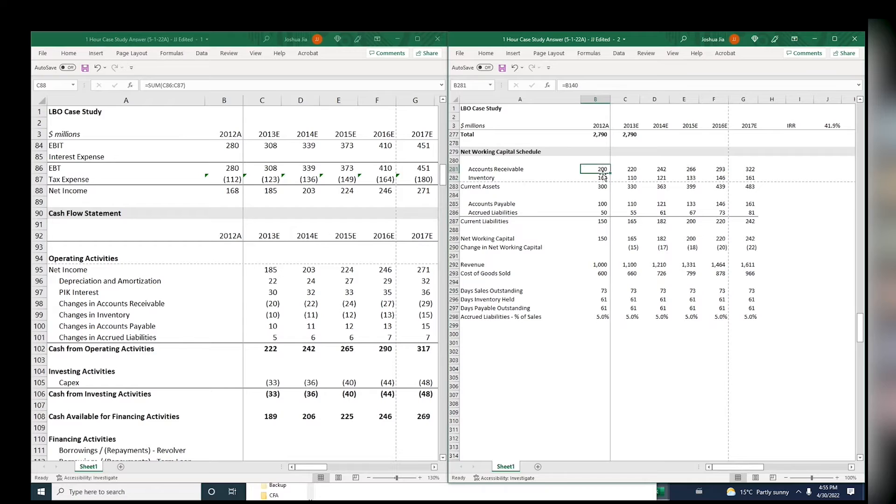
{"action": "left_click", "coordinate": [584, 274]}
{"action": "left_click", "coordinate": [585, 266]}
{"action": "left_click", "coordinate": [589, 291]}
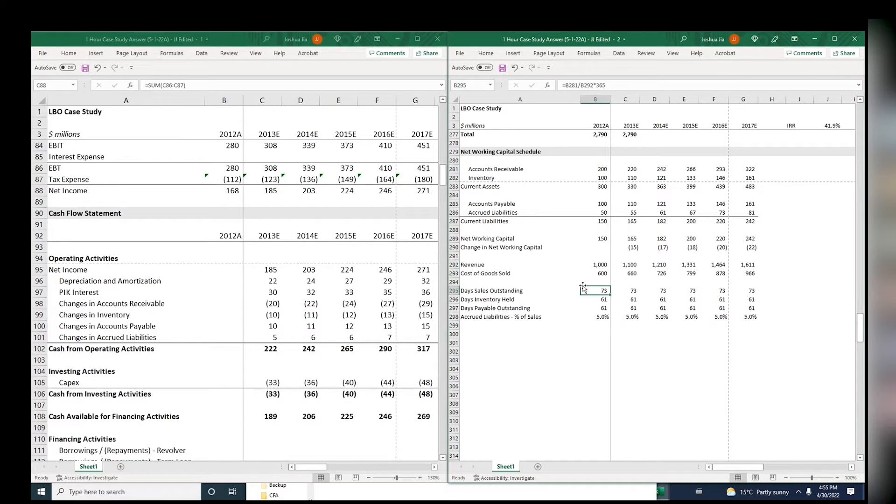
{"action": "key", "text": "F2"}
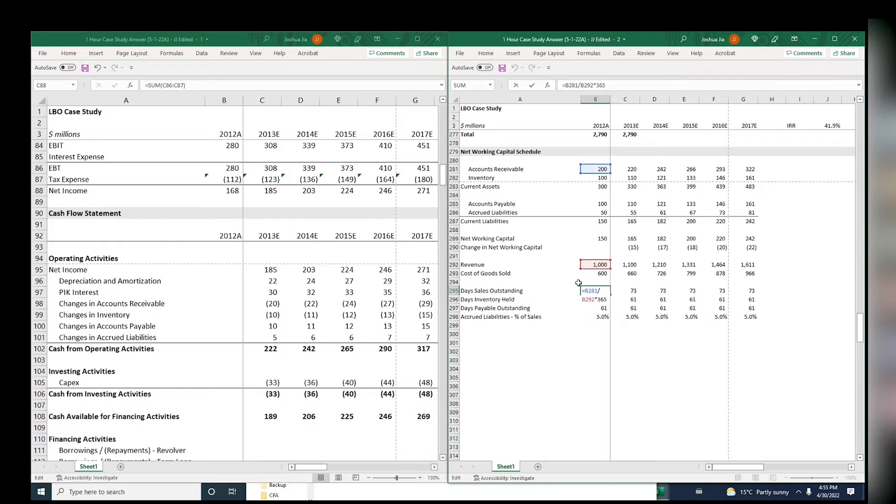
{"action": "key", "text": "Escape"}
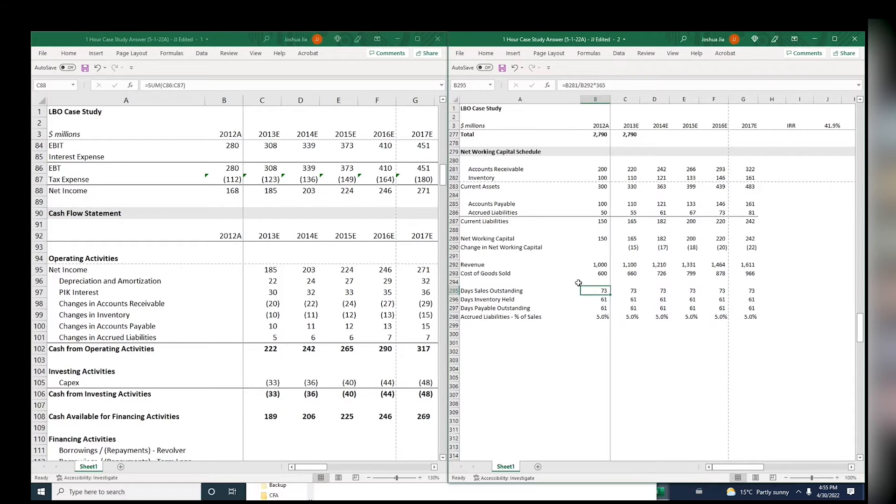
Recheck the Days Sales Outstanding formula in B295 and trace it up to 2012A Accounts Receivable in B281
{"action": "key", "text": "F2"}
{"action": "key", "text": "Escape"}
{"action": "key", "text": "Up"}
{"action": "key", "text": "Up"}
{"action": "key", "text": "Up"}
{"action": "key", "text": "Up"}
{"action": "key", "text": "Up"}
{"action": "key", "text": "Up"}
{"action": "key", "text": "Up"}
{"action": "key", "text": "Up"}
{"action": "key", "text": "Up"}
{"action": "key", "text": "Up"}
{"action": "key", "text": "Up"}
{"action": "key", "text": "Up"}
{"action": "key", "text": "Up"}
{"action": "key", "text": "Up"}
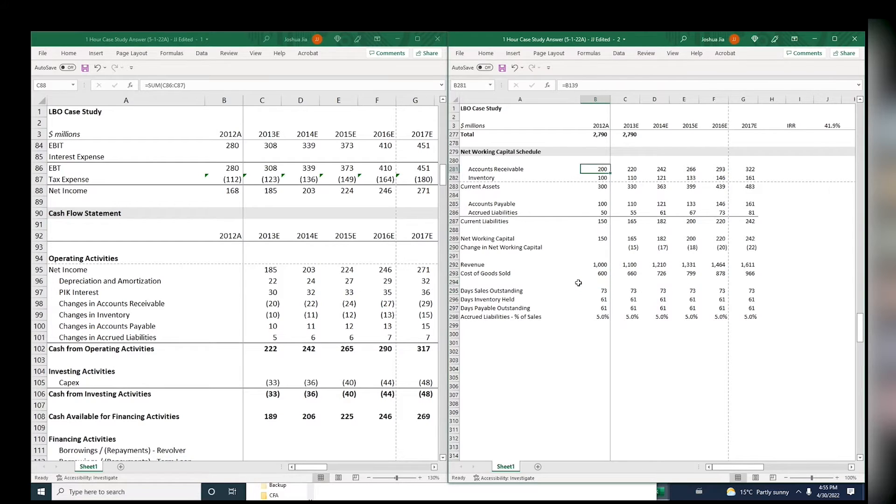
Return from Accounts Receivable to B295 and examine how its formula converts receivables over revenue into days
{"action": "key", "text": "Down"}
{"action": "key", "text": "Down"}
{"action": "key", "text": "Down"}
{"action": "key", "text": "Down"}
{"action": "key", "text": "Down"}
{"action": "key", "text": "Down"}
{"action": "key", "text": "Down"}
{"action": "key", "text": "Down"}
{"action": "key", "text": "Down"}
{"action": "key", "text": "Down"}
{"action": "key", "text": "Down"}
{"action": "key", "text": "Down"}
{"action": "key", "text": "Down"}
{"action": "key", "text": "Down"}
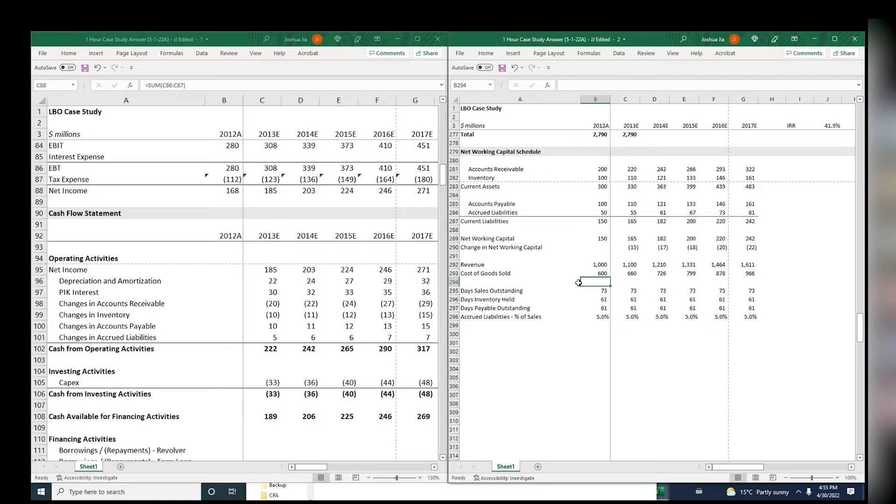
{"action": "key", "text": "F2"}
{"action": "key", "text": "Escape"}
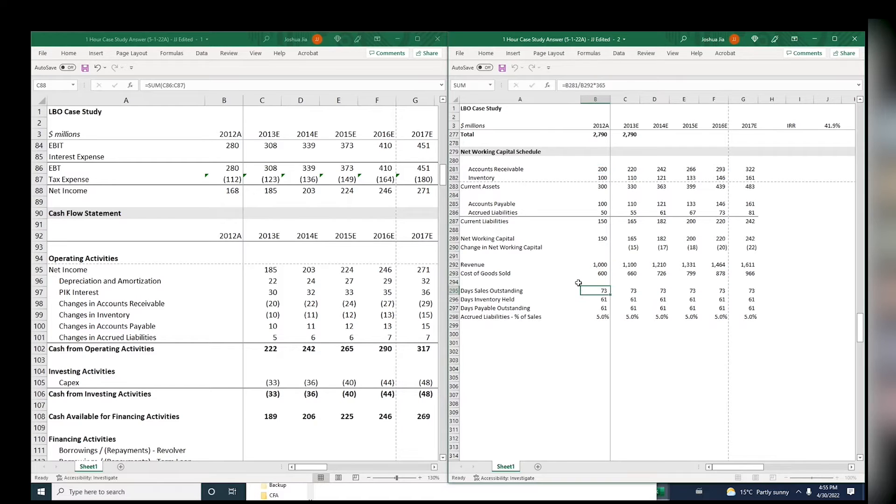
{"action": "key", "text": "F2"}
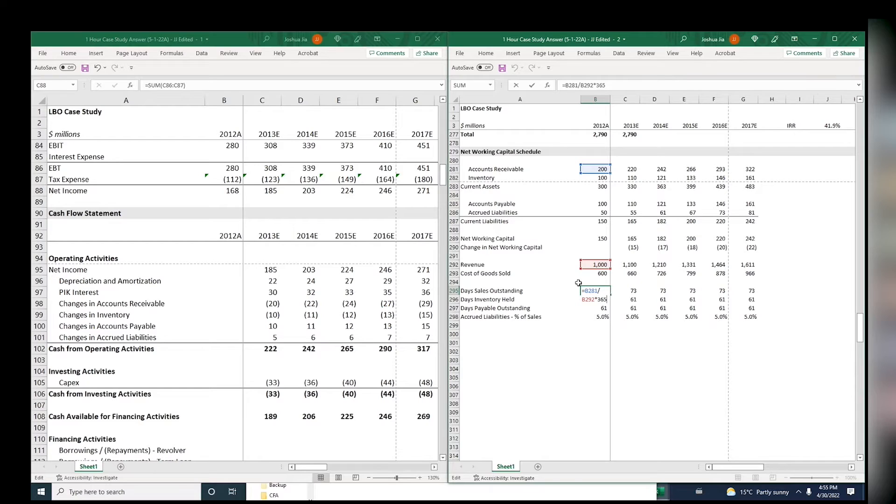
{"action": "key", "text": "Escape"}
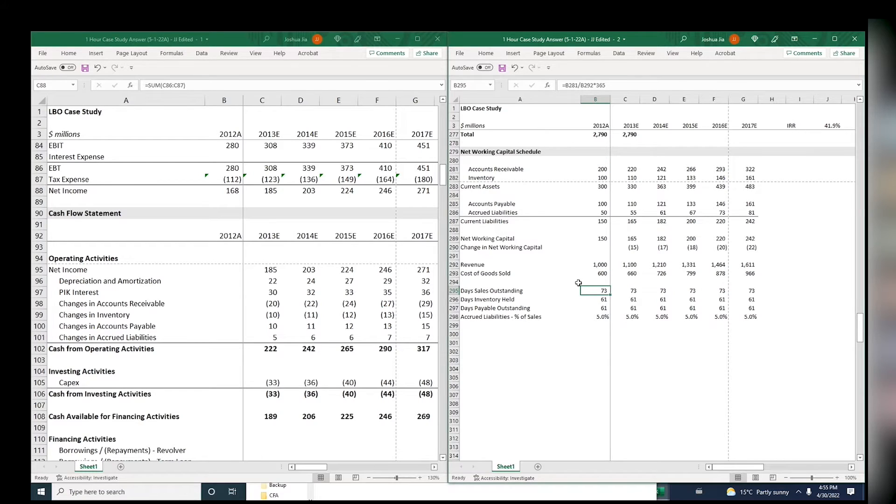
{"action": "key", "text": "F2"}
{"action": "key", "text": "Escape"}
{"action": "key", "text": "F2"}
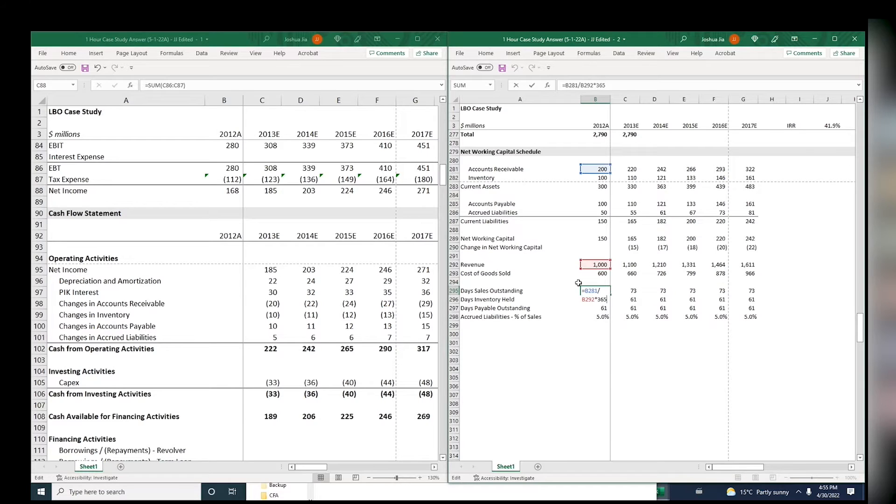
Inspect the 2012A Days Inventory Held formula in B296 and the Days Payable Outstanding formula in B297
{"action": "key", "text": "Return"}
{"action": "key", "text": "F2"}
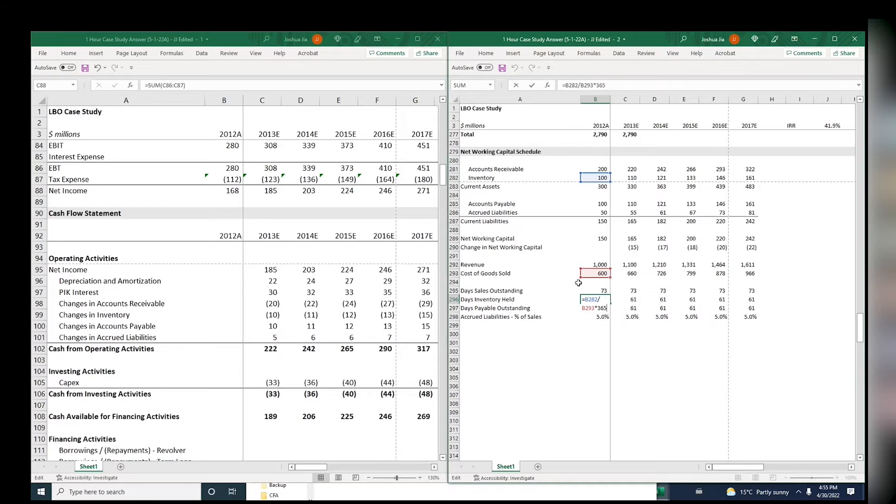
{"action": "key", "text": "Escape"}
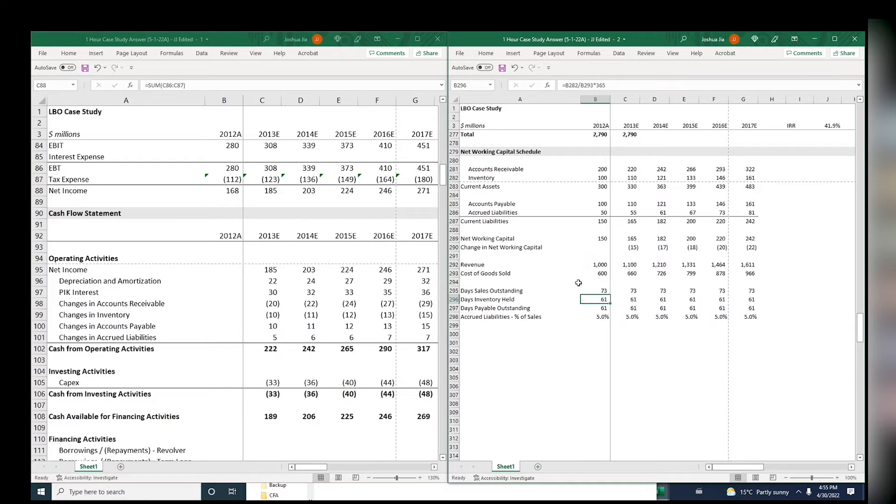
{"action": "key", "text": "Return"}
{"action": "key", "text": "F2"}
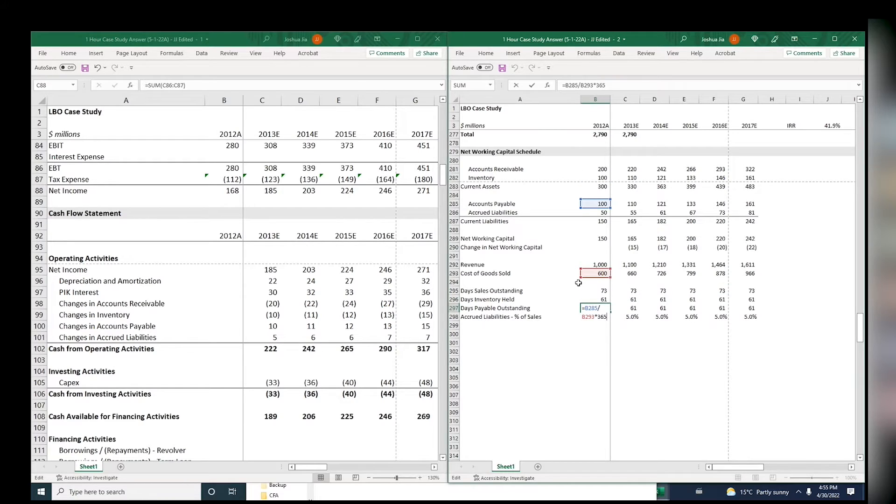
{"action": "key", "text": "Escape"}
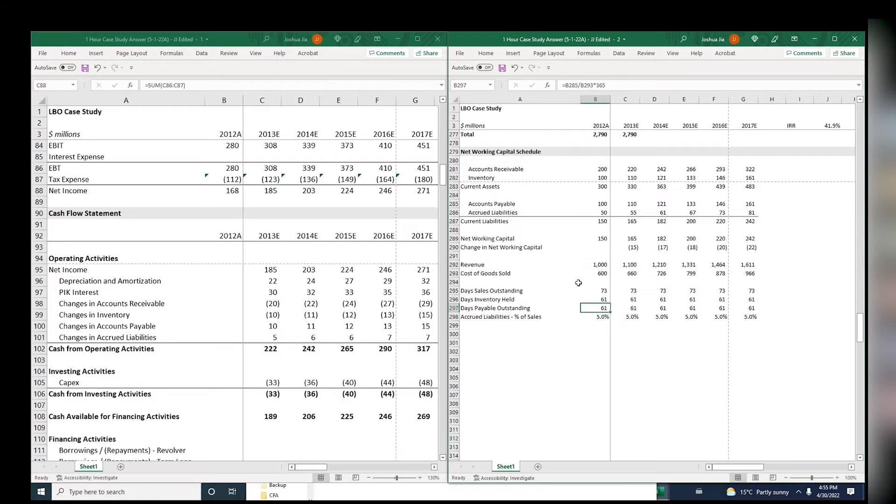
Go over the 2013E working capital day assumptions from Days Payable Outstanding up to Days Sales Outstanding
{"action": "key", "text": "Right"}
{"action": "key", "text": "Up"}
{"action": "key", "text": "Up"}
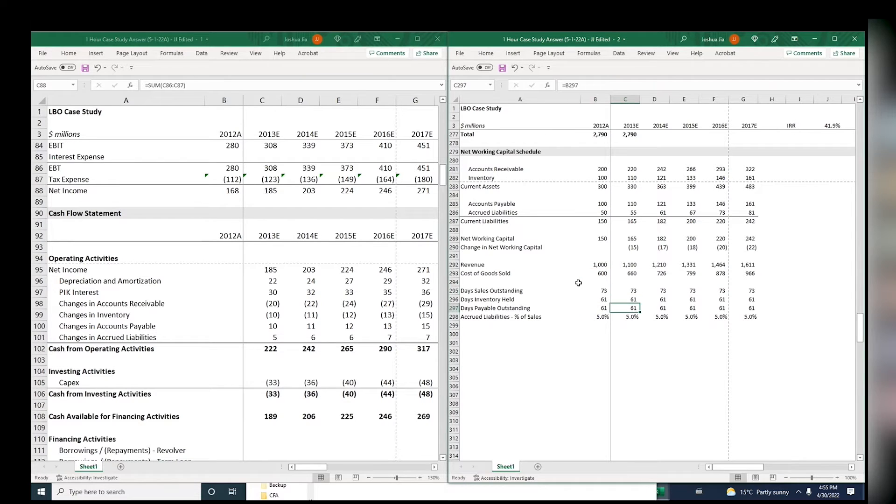
Examine the Accrued Liabilities - % of Sales formulas for 2012A and 2014E in the Net Working Capital Schedule
{"action": "key", "text": "Down"}
{"action": "key", "text": "Down"}
{"action": "key", "text": "Down"}
{"action": "key", "text": "Left"}
{"action": "key", "text": "F2"}
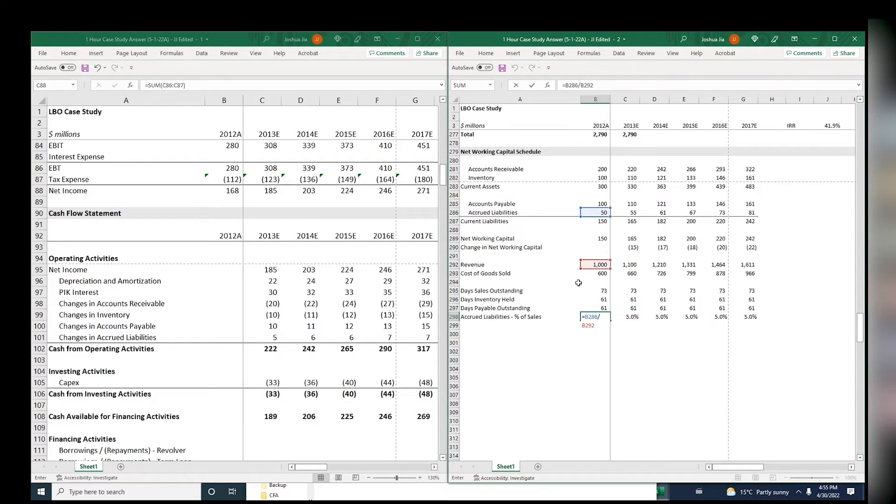
{"action": "key", "text": "Escape"}
{"action": "key", "text": "Right"}
{"action": "key", "text": "Right"}
{"action": "key", "text": "F2"}
{"action": "key", "text": "Escape"}
{"action": "key", "text": "Left"}
{"action": "key", "text": "Up"}
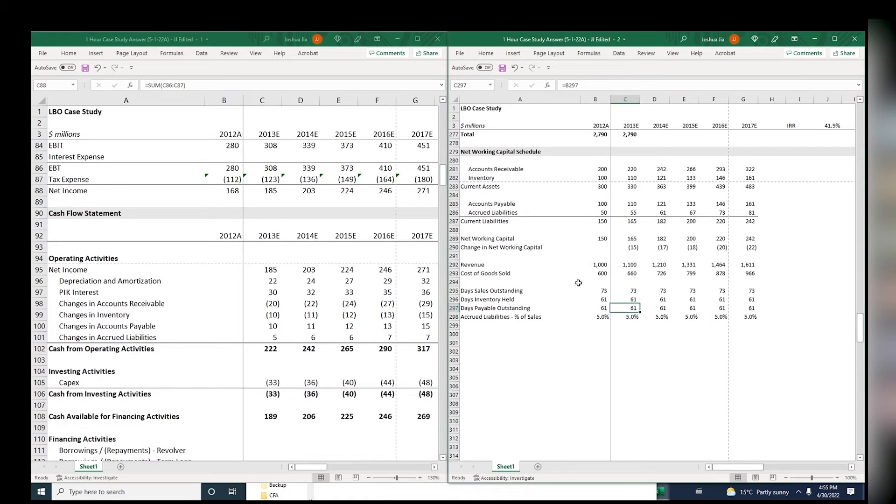
Check how the 2016E Accrued Liabilities - % of Sales and the 2017E Days Sales Outstanding assumptions are linked
{"action": "key", "text": "Right"}
{"action": "key", "text": "Up"}
{"action": "key", "text": "Up"}
{"action": "key", "text": "Right"}
{"action": "key", "text": "Right"}
{"action": "key", "text": "Right"}
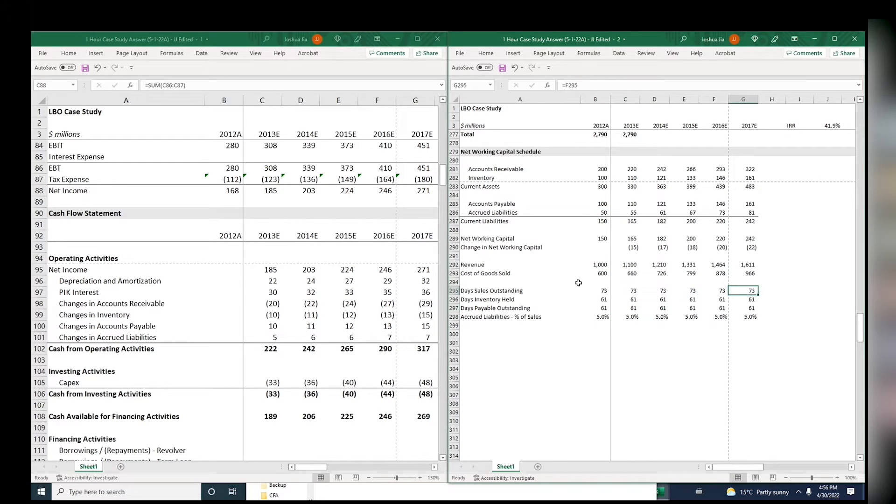
{"action": "key", "text": "Down"}
{"action": "key", "text": "Down"}
{"action": "key", "text": "Down"}
{"action": "key", "text": "Left"}
{"action": "type", "text": "="}
{"action": "key", "text": "Left"}
{"action": "key", "text": "Left"}
{"action": "key", "text": "Left"}
{"action": "key", "text": "Right"}
{"action": "key", "text": "Right"}
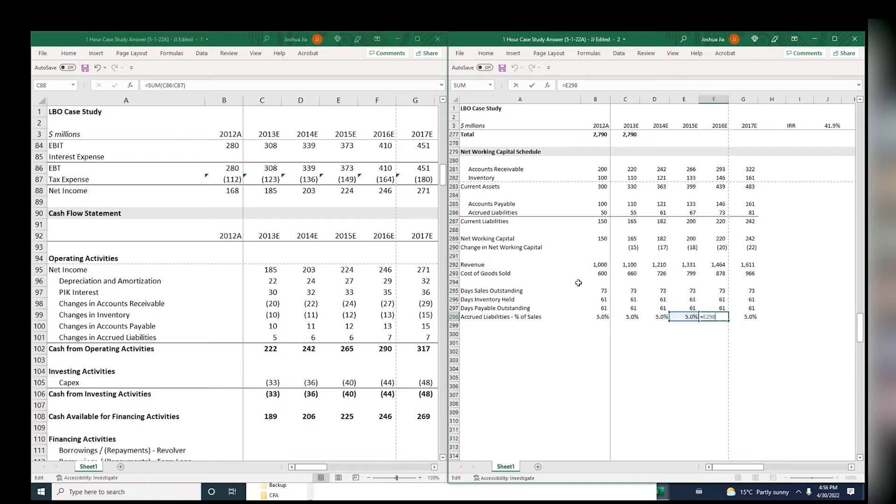
{"action": "key", "text": "Escape"}
Examine the 2013E Accounts Receivable formula in the Net Working Capital Schedule
{"action": "key", "text": "Left"}
{"action": "key", "text": "Up"}
{"action": "key", "text": "Up"}
{"action": "key", "text": "Up"}
{"action": "key", "text": "Up"}
{"action": "key", "text": "Up"}
{"action": "key", "text": "Up"}
{"action": "key", "text": "Up"}
{"action": "key", "text": "Up"}
{"action": "key", "text": "Up"}
{"action": "key", "text": "Up"}
{"action": "key", "text": "Up"}
{"action": "key", "text": "Up"}
{"action": "key", "text": "Up"}
{"action": "key", "text": "Up"}
{"action": "key", "text": "Up"}
{"action": "key", "text": "Up"}
{"action": "key", "text": "Up"}
{"action": "key", "text": "Left"}
{"action": "key", "text": "Left"}
{"action": "key", "text": "F2"}
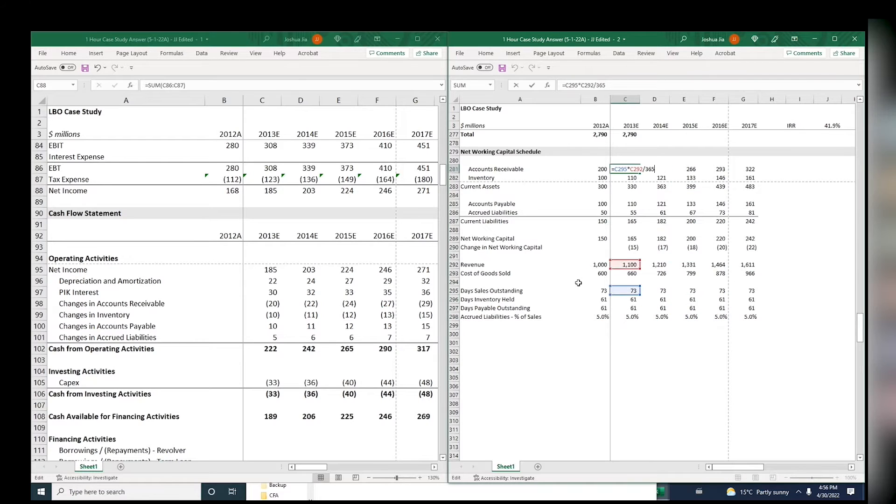
{"action": "key", "text": "Return"}
Inspect the 2013E formulas for Inventory and Accounts Payable, ending at Change in Net Working Capital
{"action": "key", "text": "F2"}
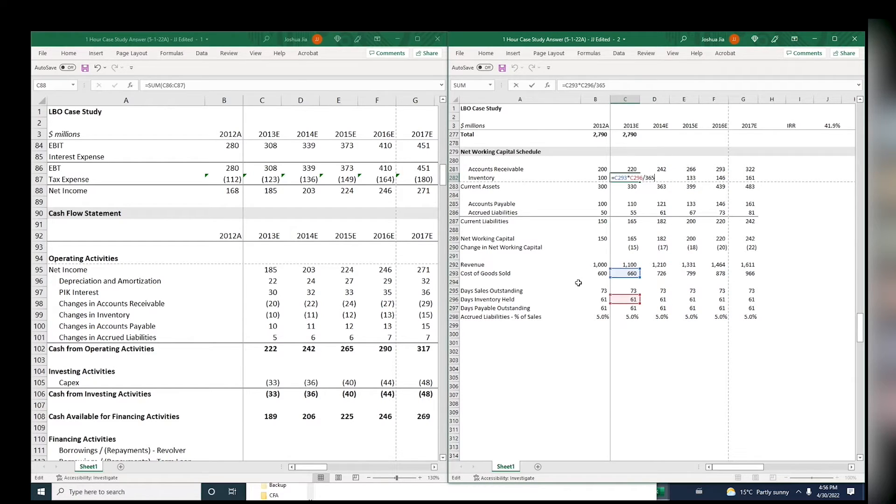
{"action": "key", "text": "Return"}
{"action": "key", "text": "Down"}
{"action": "key", "text": "Down"}
{"action": "key", "text": "F2"}
{"action": "key", "text": "Return"}
{"action": "key", "text": "Down"}
{"action": "key", "text": "Down"}
{"action": "key", "text": "Down"}
{"action": "key", "text": "Down"}
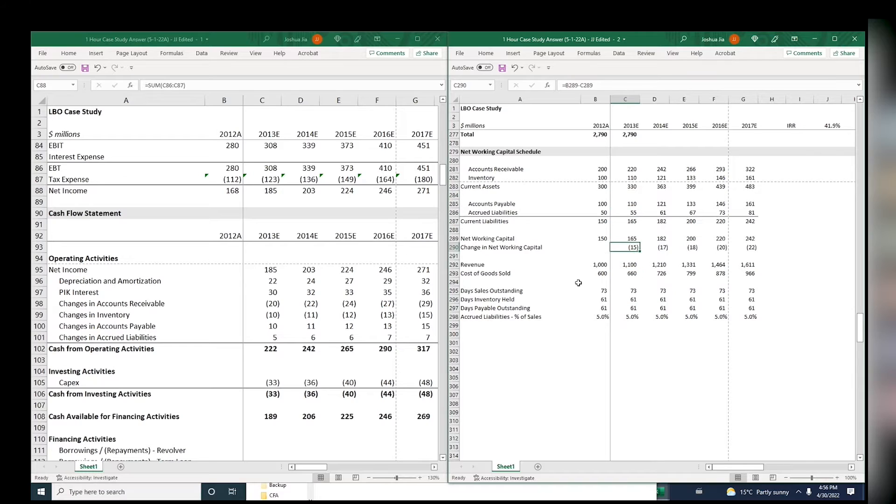
Review the Net Working Capital Schedule formulas across the projection years from 2014E to 2016E
{"action": "key", "text": "Down"}
{"action": "key", "text": "Down"}
{"action": "key", "text": "Right"}
{"action": "key", "text": "Up"}
{"action": "key", "text": "Up"}
{"action": "key", "text": "Up"}
{"action": "key", "text": "Up"}
{"action": "key", "text": "Up"}
{"action": "key", "text": "Up"}
{"action": "key", "text": "Up"}
{"action": "key", "text": "Up"}
{"action": "key", "text": "Up"}
{"action": "key", "text": "Up"}
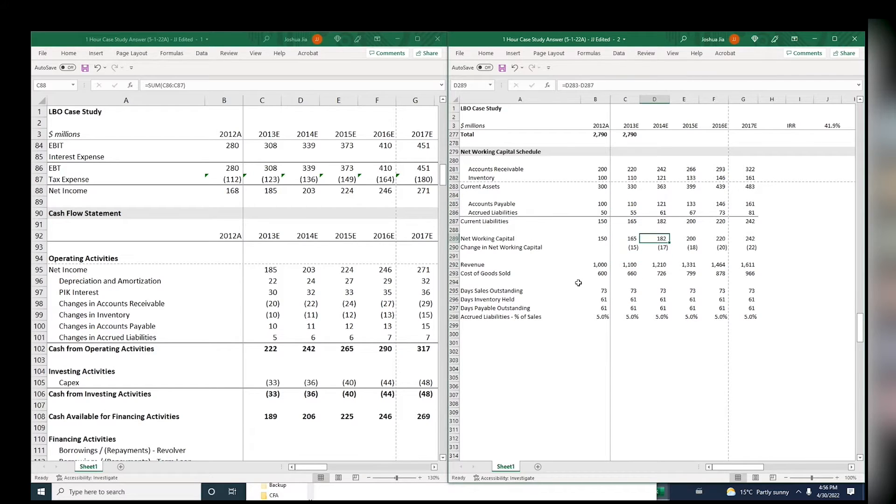
{"action": "key", "text": "Right"}
{"action": "key", "text": "F2"}
{"action": "key", "text": "Escape"}
{"action": "key", "text": "Right"}
{"action": "key", "text": "Right"}
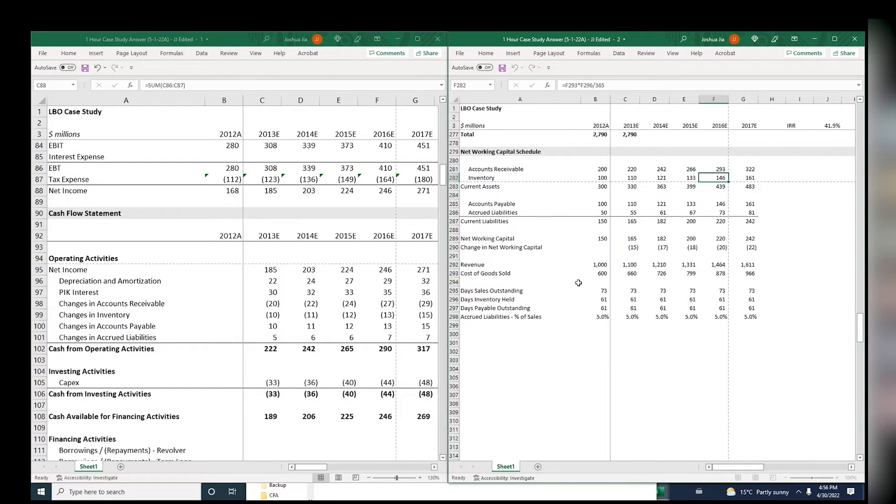
{"action": "key", "text": "Left"}
{"action": "key", "text": "Left"}
{"action": "key", "text": "Left"}
Examine the operating activities in the Cash Flow Statement and the sum formulas behind Cash from Operating Activities
{"action": "left_click", "coordinate": [125, 260]}
{"action": "key", "text": "Up"}
{"action": "key", "text": "Up"}
{"action": "key", "text": "Up"}
{"action": "key", "text": "Up"}
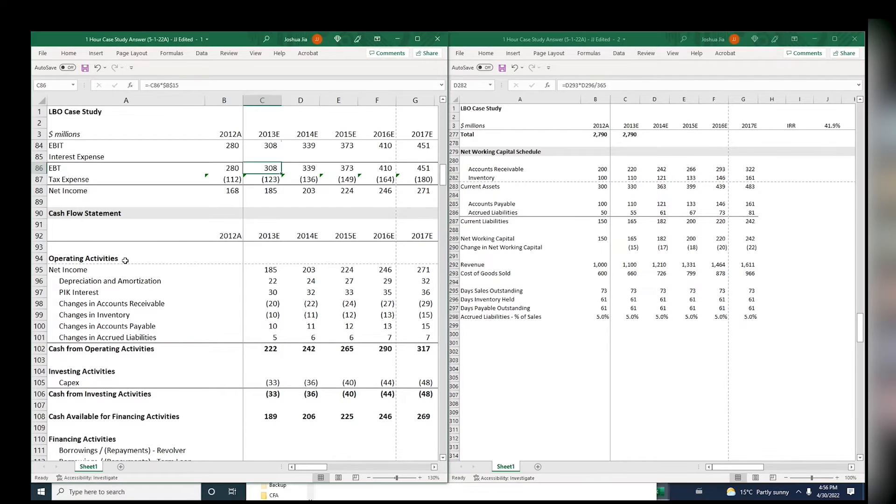
{"action": "key", "text": "Down"}
{"action": "key", "text": "Down"}
{"action": "key", "text": "Down"}
{"action": "key", "text": "Down"}
{"action": "key", "text": "Down"}
{"action": "key", "text": "Down"}
{"action": "key", "text": "Down"}
{"action": "key", "text": "Down"}
{"action": "key", "text": "Down"}
{"action": "key", "text": "Down"}
{"action": "key", "text": "Down"}
{"action": "key", "text": "Down"}
{"action": "key", "text": "Down"}
{"action": "key", "text": "Down"}
{"action": "key", "text": "Down"}
{"action": "key", "text": "Down"}
{"action": "key", "text": "Down"}
{"action": "key", "text": "Down"}
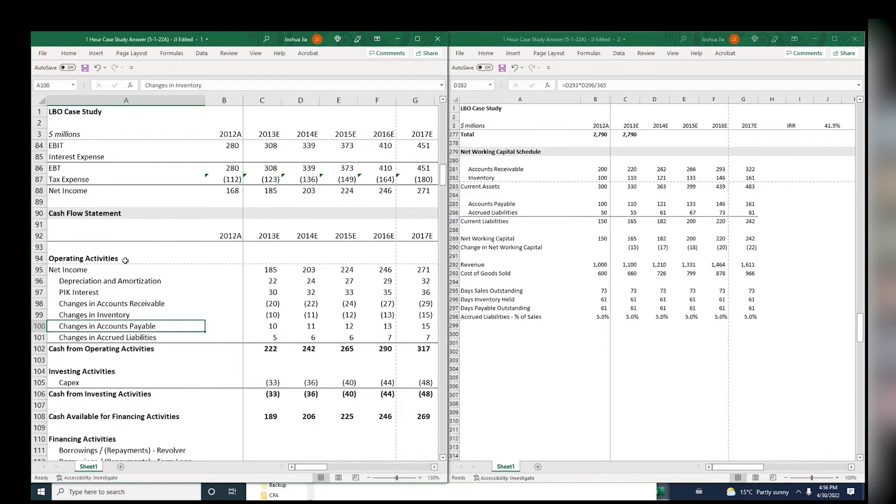
{"action": "key", "text": "Right"}
{"action": "key", "text": "F2"}
{"action": "key", "text": "Escape"}
{"action": "key", "text": "Right"}
{"action": "key", "text": "F2"}
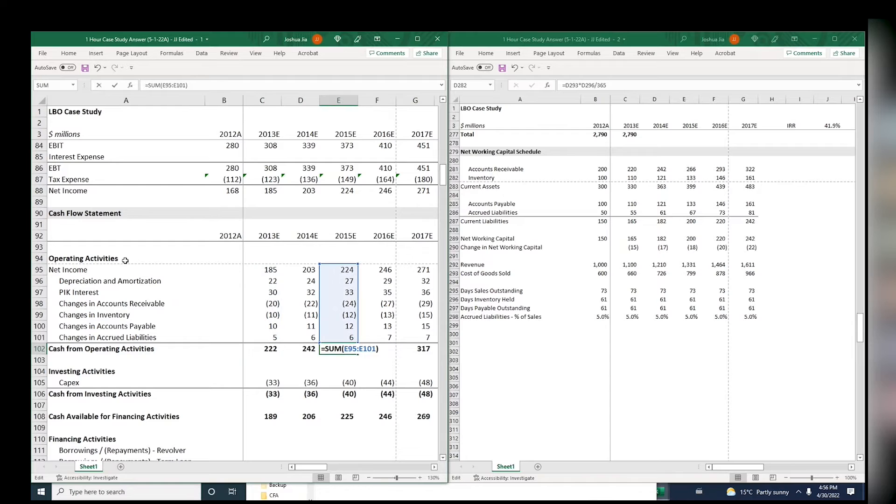
{"action": "key", "text": "Escape"}
Compare the Balance Sheet in the second window with the 2013E working capital changes in C98:C101 of the Cash Flow Statement
{"action": "left_click", "coordinate": [702, 112]}
{"action": "key", "text": "Page_Up"}
{"action": "key", "text": "Page_Up"}
{"action": "key", "text": "Page_Up"}
{"action": "key", "text": "Page_Up"}
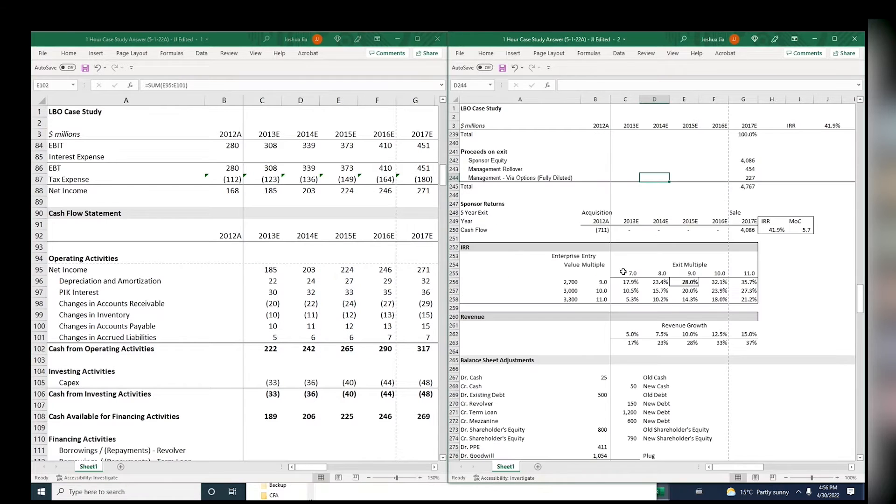
{"action": "left_click", "coordinate": [400, 267]}
{"action": "key", "text": "Left"}
{"action": "key", "text": "Up"}
{"action": "key", "text": "Up"}
{"action": "key", "text": "Up"}
{"action": "key", "text": "Up"}
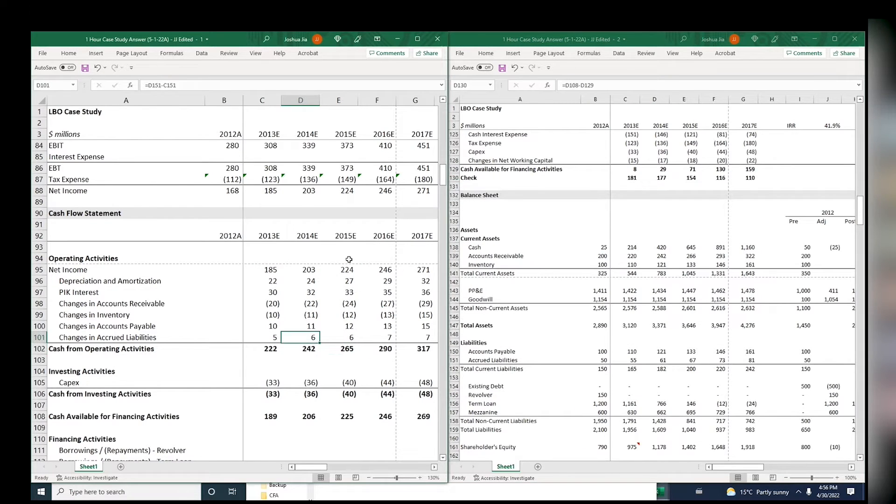
{"action": "key", "text": "Left"}
{"action": "key", "text": "shift+Down"}
{"action": "key", "text": "shift+Down"}
{"action": "key", "text": "shift+Down"}
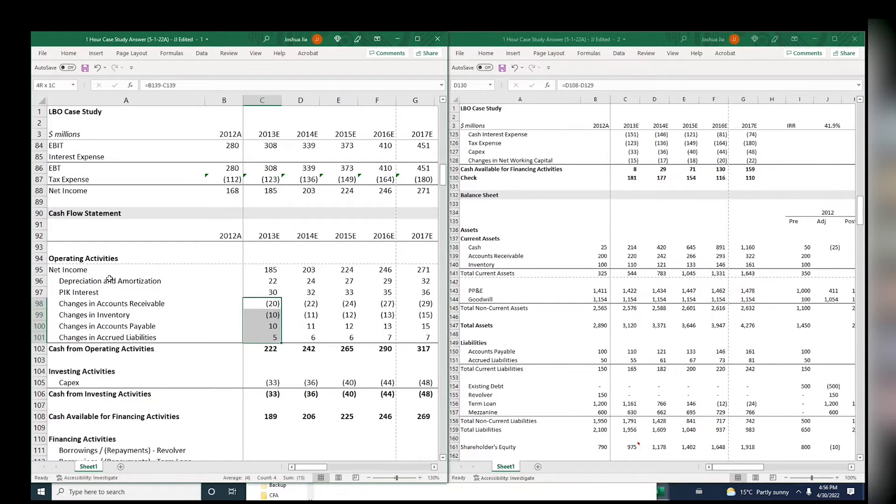
Check the 2014E Change in Net Working Capital in the second window's Net Working Capital Schedule
{"action": "left_click", "coordinate": [484, 297]}
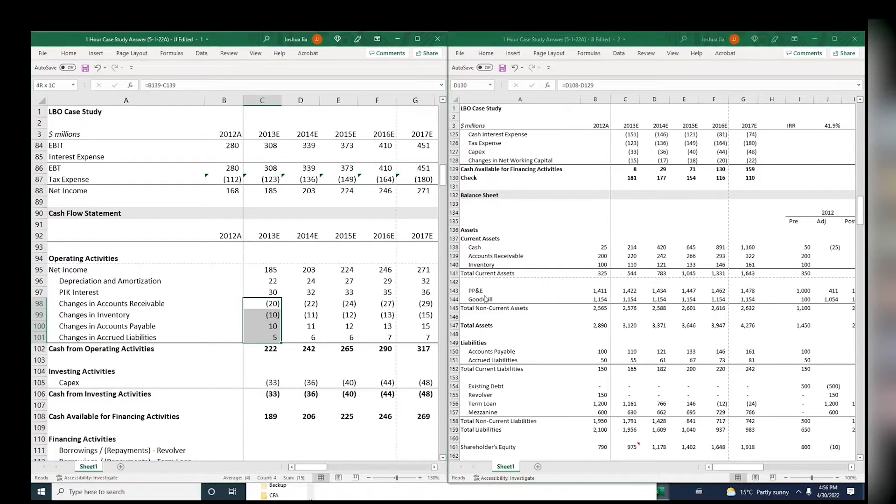
{"action": "key", "text": "Page_Down"}
{"action": "key", "text": "Page_Down"}
{"action": "key", "text": "Page_Down"}
{"action": "key", "text": "Page_Down"}
{"action": "left_click", "coordinate": [641, 249]}
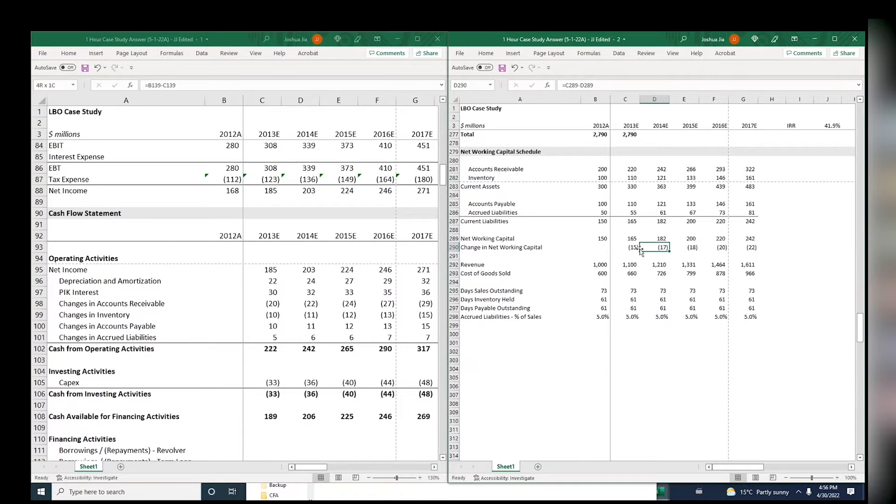
{"action": "key", "text": "Page_Up"}
{"action": "key", "text": "Page_Up"}
{"action": "key", "text": "Page_Up"}
Review the Cash Flow Statement from Changes in Inventory down to Cash from Financing Activities
{"action": "left_click", "coordinate": [265, 315]}
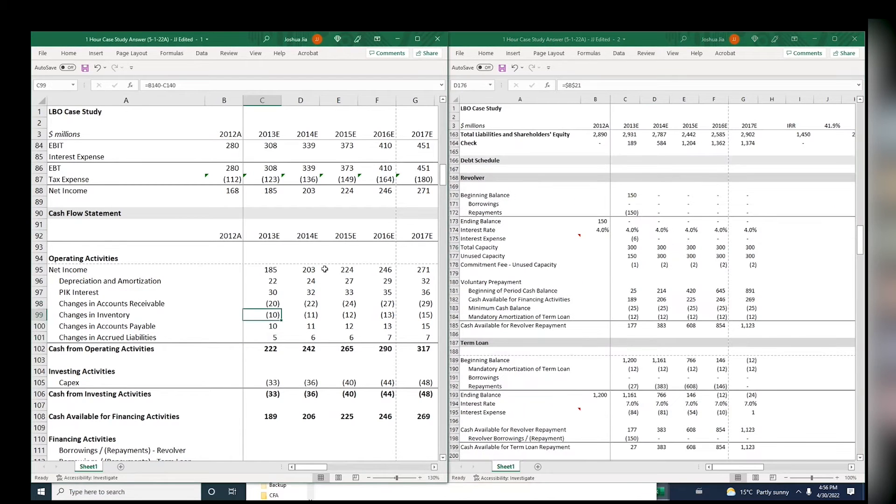
{"action": "key", "text": "Down"}
{"action": "key", "text": "Down"}
{"action": "key", "text": "Down"}
{"action": "key", "text": "Down"}
{"action": "key", "text": "Down"}
{"action": "key", "text": "Down"}
{"action": "key", "text": "Down"}
{"action": "key", "text": "Down"}
{"action": "key", "text": "Down"}
{"action": "key", "text": "Down"}
{"action": "key", "text": "Down"}
{"action": "key", "text": "Down"}
{"action": "key", "text": "Down"}
{"action": "key", "text": "Down"}
{"action": "key", "text": "Down"}
{"action": "key", "text": "Down"}
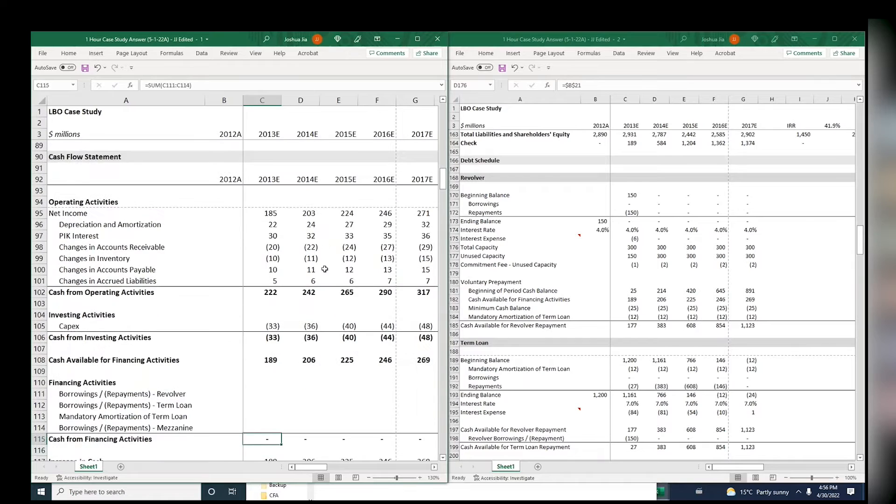
{"action": "left_click", "coordinate": [191, 291]}
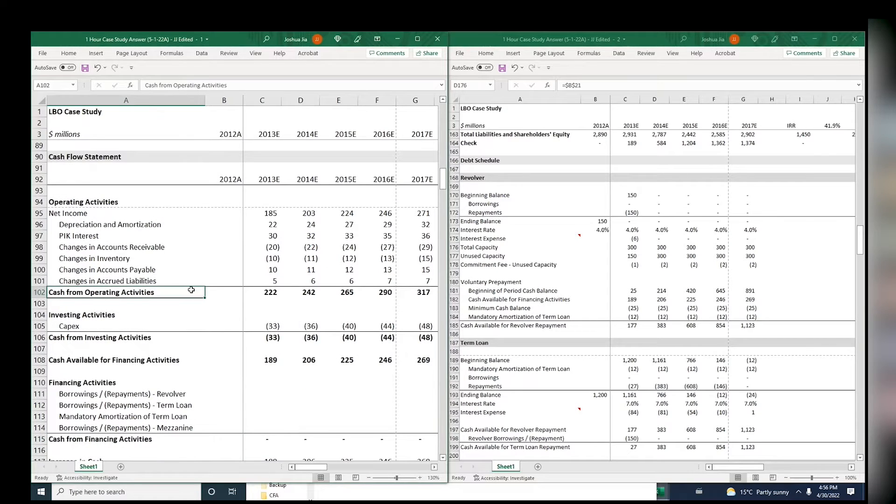
Clear the PIK Interest values for 2013E through 2017E in the Cash Flow Statement
{"action": "left_click", "coordinate": [250, 239]}
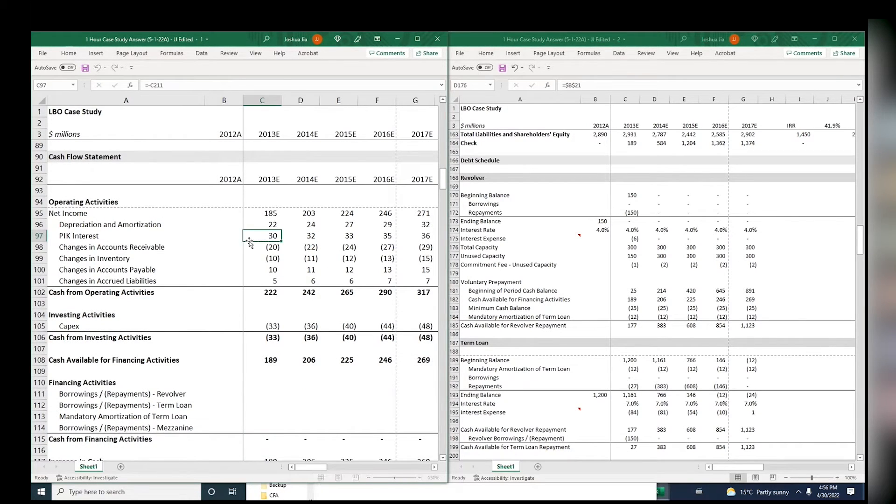
{"action": "key", "text": "Left"}
{"action": "left_click", "coordinate": [249, 240]}
{"action": "key", "text": "ctrl+shift+Right"}
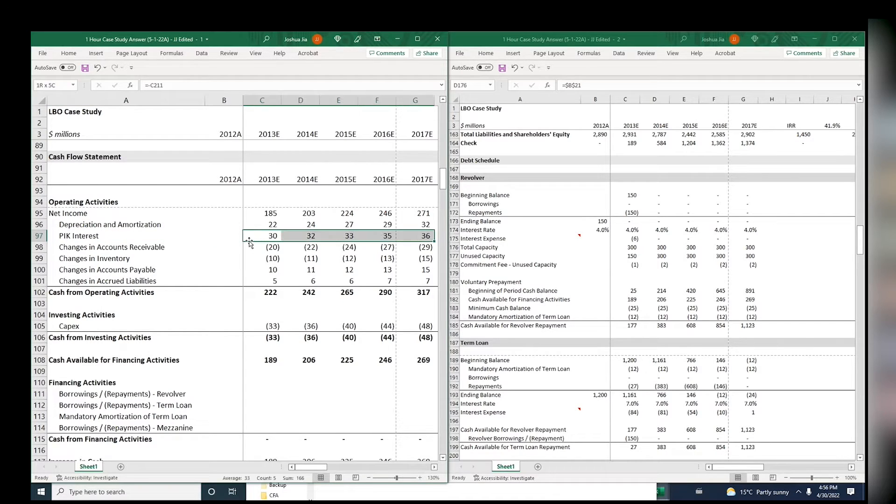
{"action": "key", "text": "Delete"}
{"action": "key", "text": "Left"}
{"action": "key", "text": "Right"}
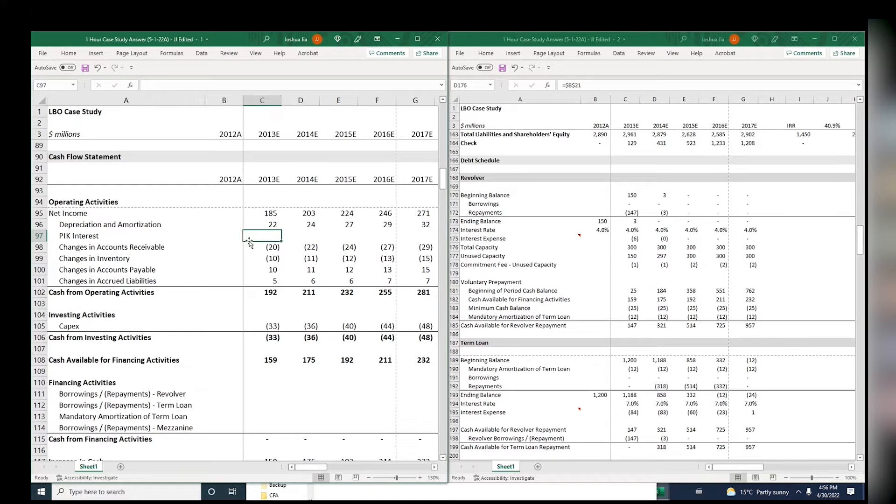
Inspect the Capex formulas in row 105 of the Cash Flow Statement for the projected years
{"action": "key", "text": "Left"}
{"action": "key", "text": "Right"}
{"action": "key", "text": "Down"}
{"action": "key", "text": "Down"}
{"action": "key", "text": "Down"}
{"action": "key", "text": "Down"}
{"action": "key", "text": "Down"}
{"action": "key", "text": "Down"}
{"action": "key", "text": "Down"}
{"action": "key", "text": "Down"}
{"action": "key", "text": "F2"}
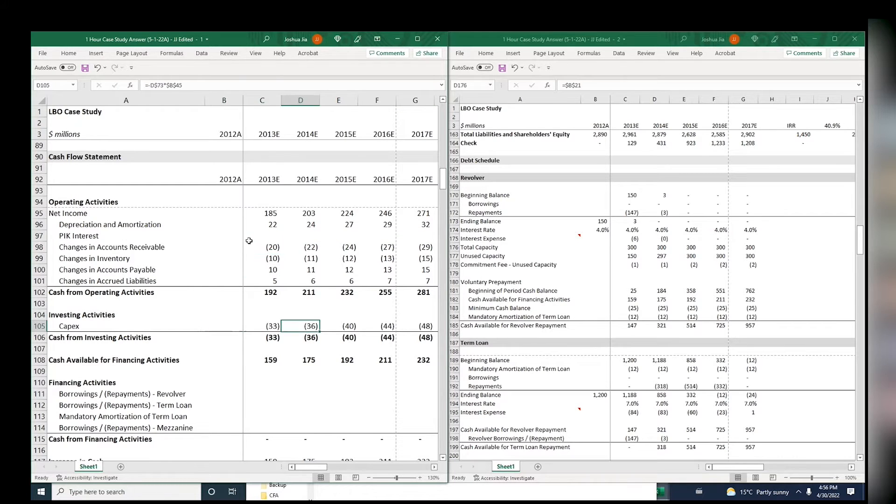
{"action": "key", "text": "Escape"}
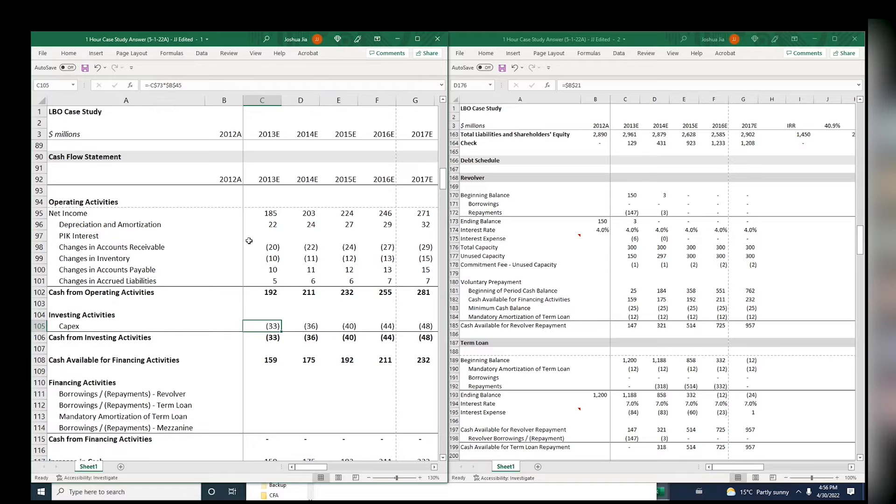
{"action": "key", "text": "F2"}
{"action": "key", "text": "Escape"}
{"action": "key", "text": "Right"}
{"action": "key", "text": "Right"}
{"action": "key", "text": "Right"}
{"action": "key", "text": "F2"}
{"action": "key", "text": "Escape"}
{"action": "key", "text": "Right"}
{"action": "key", "text": "F2"}
{"action": "key", "text": "Escape"}
Check the 2013E Cash from Investing Activities formula in C106
{"action": "key", "text": "Down"}
{"action": "key", "text": "Left"}
{"action": "key", "text": "Down"}
{"action": "key", "text": "Left"}
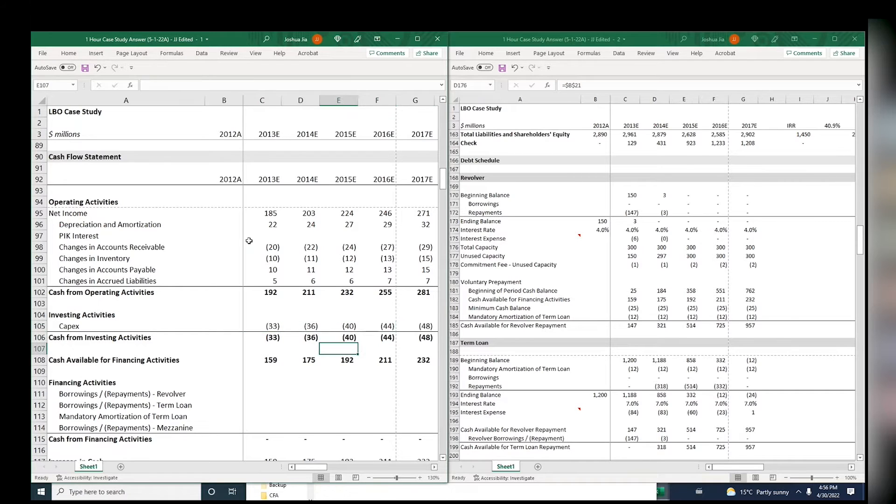
{"action": "key", "text": "Up"}
{"action": "key", "text": "Left"}
{"action": "key", "text": "Left"}
{"action": "key", "text": "F2"}
{"action": "key", "text": "Escape"}
Examine which cells feed the 2013E Cash Available for Financing Activities formula in C108
{"action": "key", "text": "Down"}
{"action": "key", "text": "Down"}
{"action": "key", "text": "Right"}
{"action": "key", "text": "Right"}
{"action": "key", "text": "Left"}
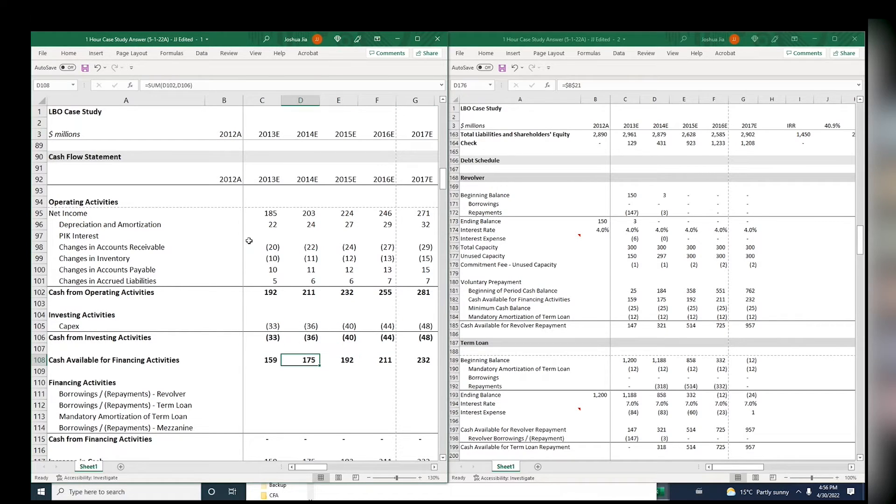
{"action": "key", "text": "Left"}
{"action": "key", "text": "F2"}
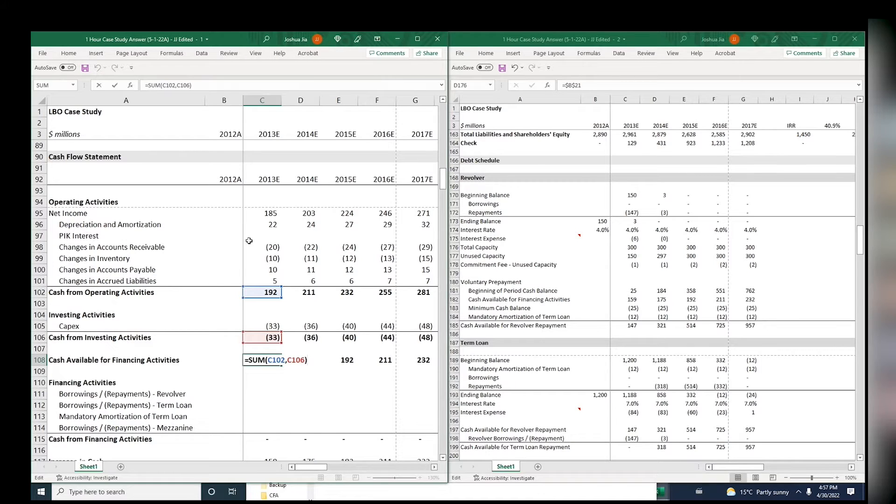
{"action": "key", "text": "ctrl+Return"}
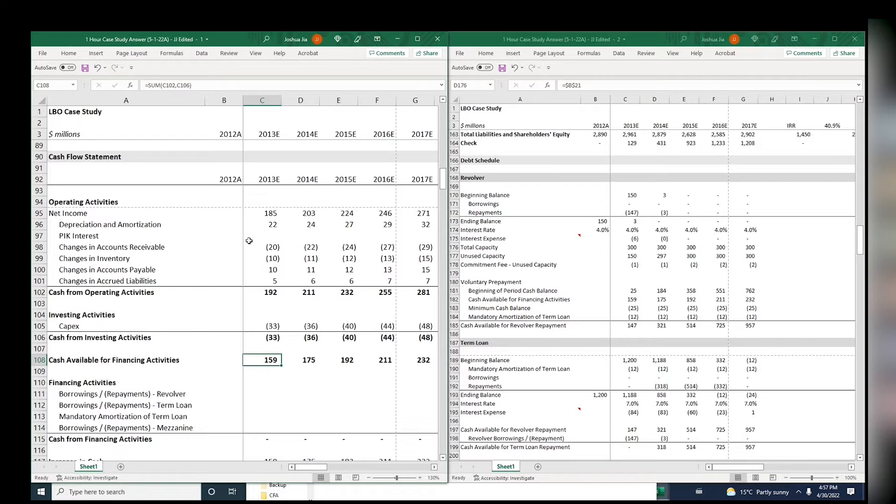
Highlight the Cash Available for Financing Activities row and inspect its 2014E and 2015E formulas
{"action": "key", "text": "shift+space"}
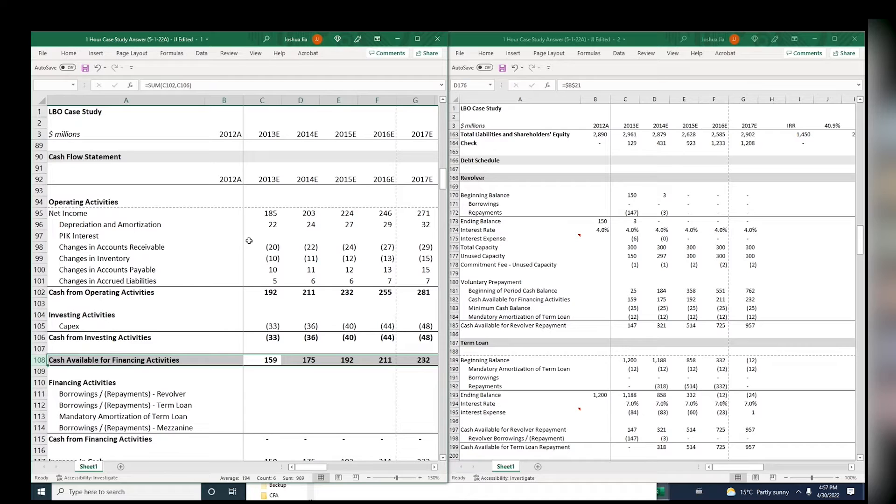
{"action": "key", "text": "Right"}
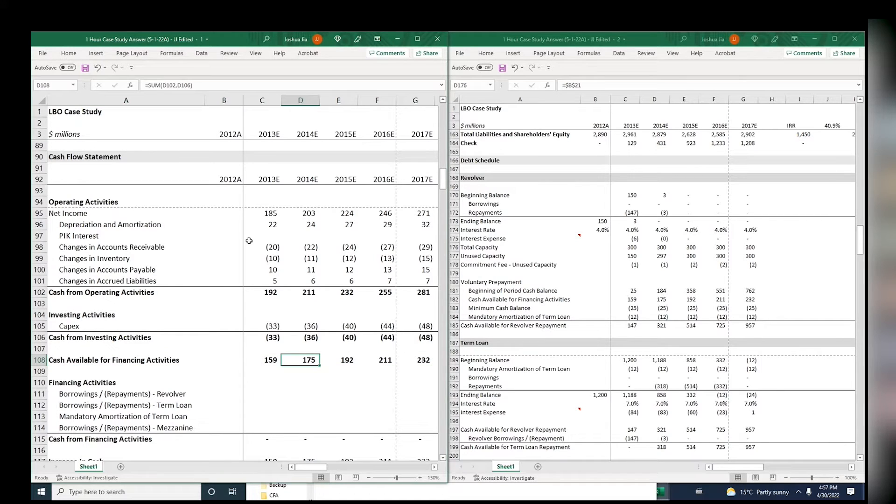
{"action": "key", "text": "Left"}
{"action": "key", "text": "Right"}
{"action": "key", "text": "F2"}
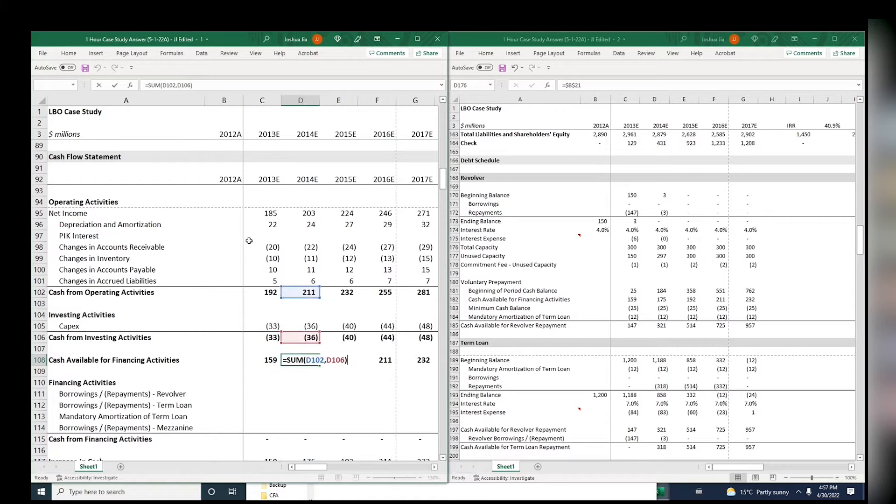
{"action": "key", "text": "Escape"}
{"action": "key", "text": "Right"}
{"action": "key", "text": "F2"}
{"action": "key", "text": "Escape"}
Return to the Operating Activities section and look over its lines, including the blank PIK Interest row
{"action": "key", "text": "Left"}
{"action": "key", "text": "Up"}
{"action": "key", "text": "Up"}
{"action": "key", "text": "Up"}
{"action": "key", "text": "Up"}
{"action": "key", "text": "Up"}
{"action": "key", "text": "Up"}
{"action": "key", "text": "Up"}
{"action": "key", "text": "Up"}
{"action": "key", "text": "Up"}
{"action": "key", "text": "Up"}
{"action": "key", "text": "Up"}
{"action": "key", "text": "Up"}
{"action": "key", "text": "Left"}
{"action": "key", "text": "Down"}
{"action": "key", "text": "Down"}
{"action": "key", "text": "Down"}
{"action": "key", "text": "Down"}
{"action": "key", "text": "Down"}
{"action": "key", "text": "Down"}
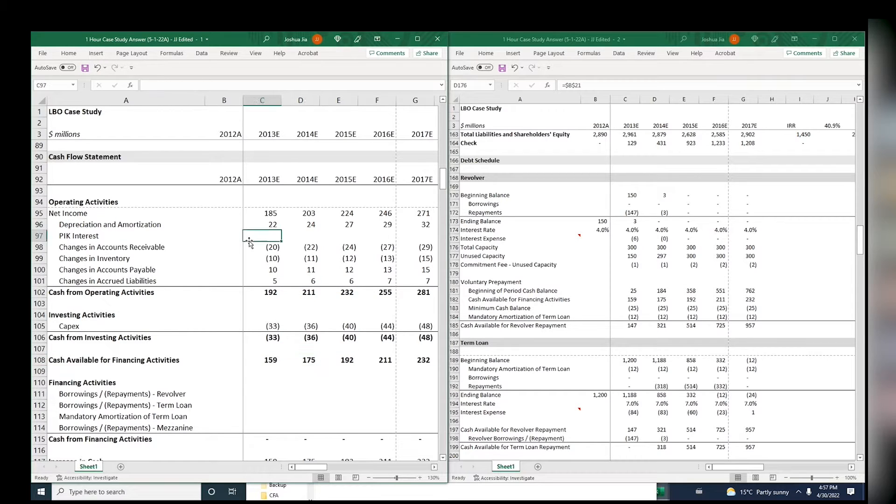
Review Cash Available for Financing Activities across 2013E through 2017E
{"action": "key", "text": "Down"}
{"action": "key", "text": "Down"}
{"action": "key", "text": "Down"}
{"action": "key", "text": "Down"}
{"action": "key", "text": "Down"}
{"action": "key", "text": "Down"}
{"action": "key", "text": "Right"}
{"action": "key", "text": "Right"}
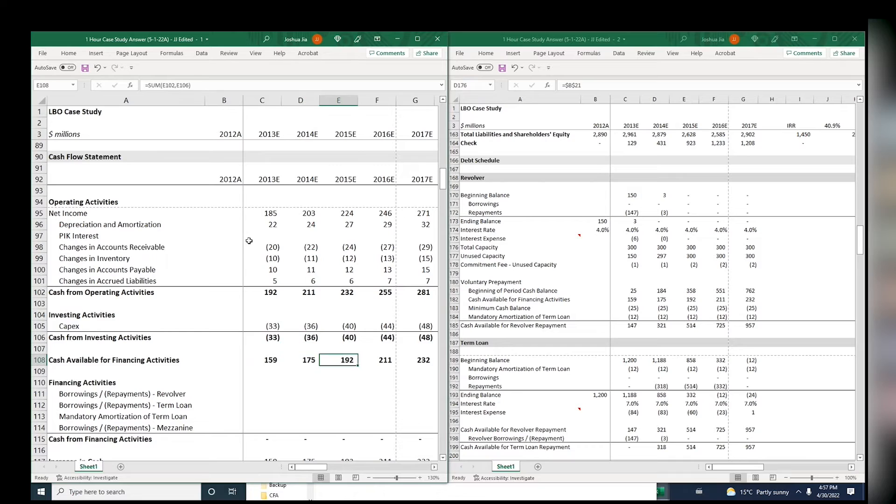
{"action": "key", "text": "Right"}
{"action": "key", "text": "Right"}
{"action": "key", "text": "Right"}
{"action": "key", "text": "Left"}
{"action": "key", "text": "Left"}
{"action": "key", "text": "Left"}
{"action": "key", "text": "Left"}
{"action": "key", "text": "Left"}
{"action": "key", "text": "Left"}
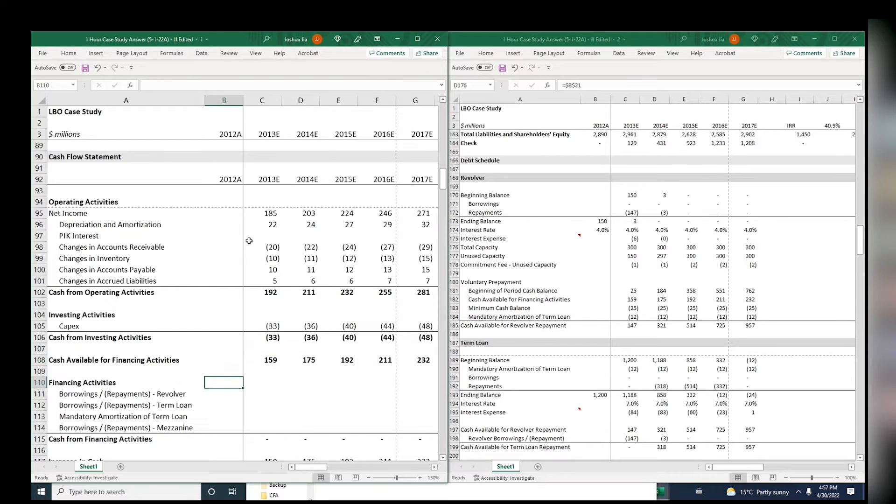
Look through the Financing Activities section and cash balances down to the EBITDA to Cash Flow Bridge
{"action": "key", "text": "Down"}
{"action": "key", "text": "Down"}
{"action": "key", "text": "Down"}
{"action": "key", "text": "Down"}
{"action": "key", "text": "Right"}
{"action": "key", "text": "Down"}
{"action": "key", "text": "Down"}
{"action": "key", "text": "Down"}
{"action": "key", "text": "Down"}
{"action": "key", "text": "Down"}
{"action": "key", "text": "Down"}
{"action": "key", "text": "Down"}
{"action": "key", "text": "Down"}
{"action": "key", "text": "Down"}
{"action": "key", "text": "Down"}
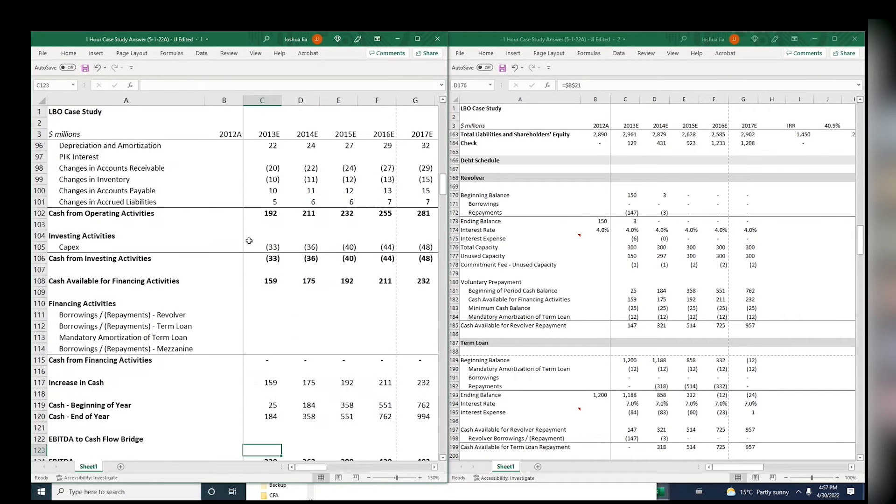
Examine the blank revolver, term loan, amortization and mezzanine lines under Financing Activities, down to Increase in Cash
{"action": "key", "text": "Up"}
{"action": "key", "text": "Up"}
{"action": "key", "text": "Up"}
{"action": "key", "text": "Up"}
{"action": "key", "text": "Up"}
{"action": "key", "text": "Up"}
{"action": "key", "text": "Up"}
{"action": "key", "text": "Up"}
{"action": "key", "text": "Up"}
{"action": "key", "text": "Up"}
{"action": "key", "text": "Up"}
{"action": "key", "text": "Right"}
{"action": "key", "text": "Right"}
{"action": "key", "text": "Right"}
{"action": "key", "text": "Right"}
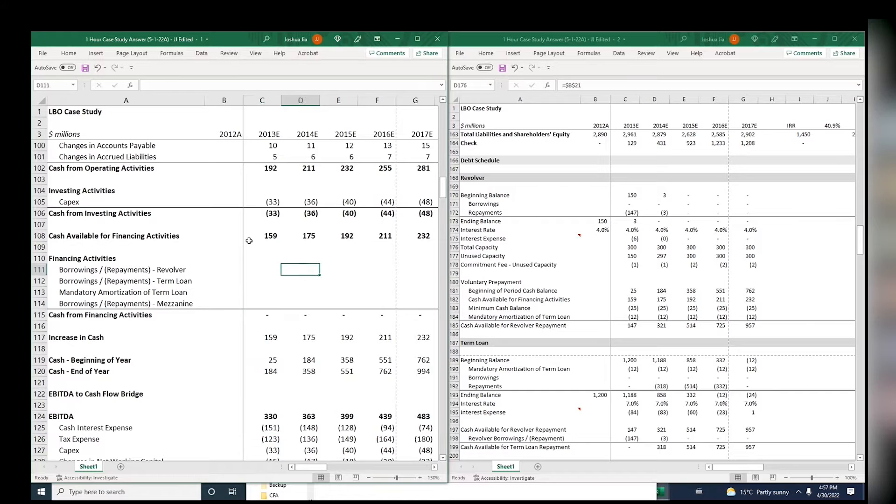
{"action": "key", "text": "Down"}
{"action": "key", "text": "Down"}
{"action": "key", "text": "Left"}
{"action": "key", "text": "Left"}
{"action": "key", "text": "Left"}
{"action": "key", "text": "Left"}
{"action": "key", "text": "Down"}
{"action": "key", "text": "Down"}
{"action": "key", "text": "Left"}
{"action": "key", "text": "Left"}
{"action": "key", "text": "Right"}
{"action": "key", "text": "Right"}
{"action": "key", "text": "Down"}
{"action": "key", "text": "Down"}
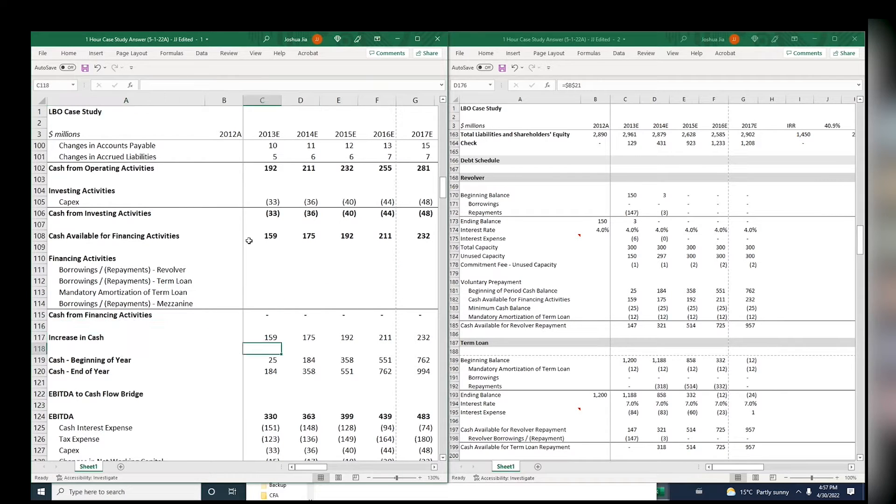
Review the beginning and ending cash rows and the EBITDA to Cash Flow Bridge below them
{"action": "key", "text": "Down"}
{"action": "key", "text": "Down"}
{"action": "key", "text": "Down"}
{"action": "key", "text": "Down"}
{"action": "key", "text": "Down"}
{"action": "key", "text": "Down"}
{"action": "key", "text": "Down"}
{"action": "key", "text": "Down"}
{"action": "key", "text": "Down"}
{"action": "key", "text": "Down"}
{"action": "key", "text": "Down"}
{"action": "key", "text": "Down"}
{"action": "key", "text": "Down"}
{"action": "key", "text": "Down"}
{"action": "key", "text": "Down"}
{"action": "key", "text": "Down"}
{"action": "key", "text": "Down"}
{"action": "key", "text": "Down"}
{"action": "key", "text": "Down"}
{"action": "key", "text": "Down"}
{"action": "key", "text": "Down"}
{"action": "key", "text": "Down"}
{"action": "key", "text": "Down"}
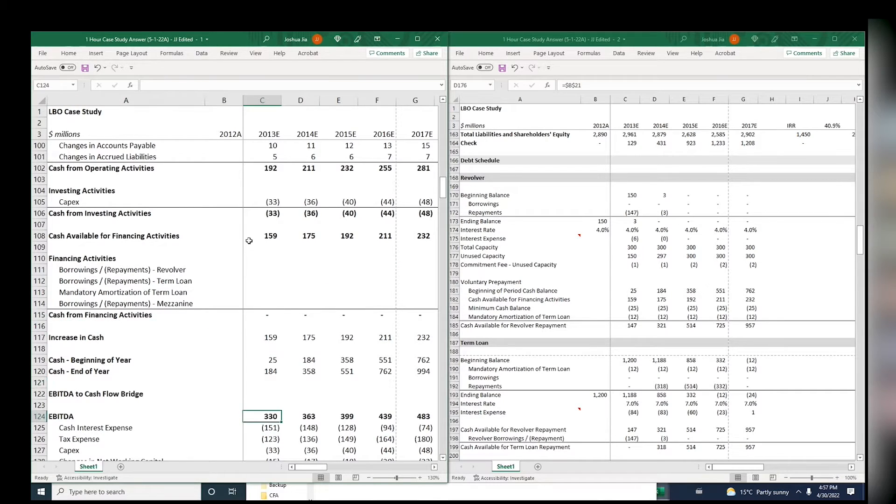
Review the EBITDA to Cash Flow Bridge from EBITDA through Changes in Net Working Capital for 2013E
{"action": "key", "text": "Up"}
{"action": "key", "text": "Up"}
{"action": "key", "text": "Up"}
{"action": "key", "text": "Up"}
{"action": "key", "text": "Up"}
{"action": "key", "text": "Up"}
{"action": "key", "text": "Up"}
{"action": "key", "text": "Up"}
{"action": "key", "text": "Up"}
{"action": "key", "text": "Up"}
{"action": "key", "text": "Up"}
{"action": "key", "text": "Up"}
{"action": "key", "text": "Up"}
{"action": "key", "text": "Up"}
{"action": "key", "text": "Up"}
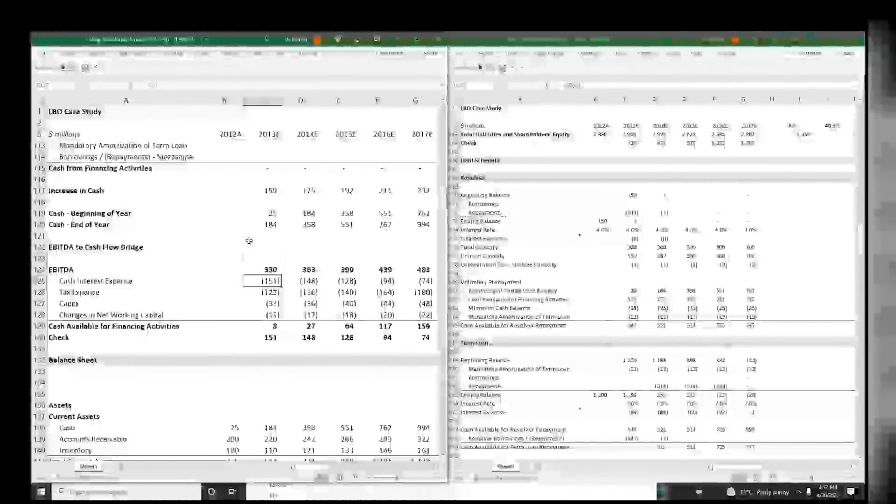
{"action": "key", "text": "Down"}
{"action": "key", "text": "Down"}
{"action": "key", "text": "Down"}
{"action": "key", "text": "Down"}
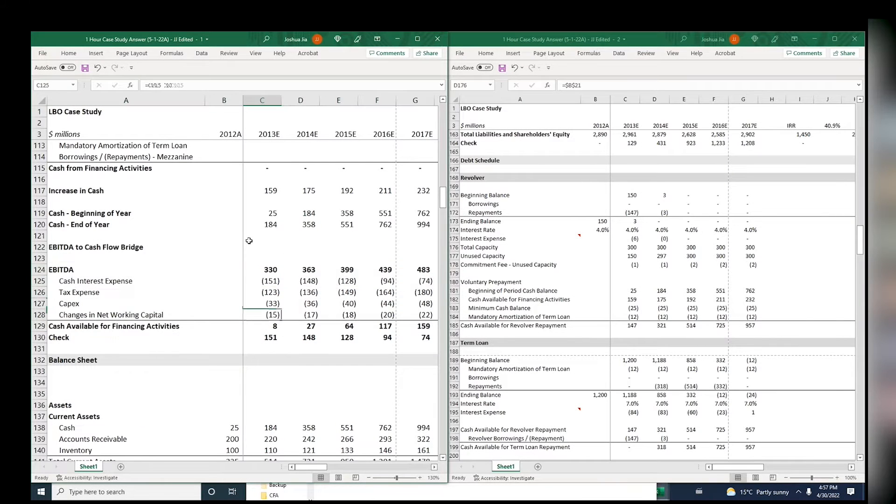
Check the bridge's cash interest, tax, capex and working capital lines against its Cash Available for Financing Activities and Check rows
{"action": "key", "text": "Up"}
{"action": "key", "text": "Up"}
{"action": "key", "text": "Up"}
{"action": "key", "text": "Up"}
{"action": "key", "text": "Up"}
{"action": "key", "text": "Down"}
{"action": "key", "text": "Down"}
{"action": "key", "text": "Down"}
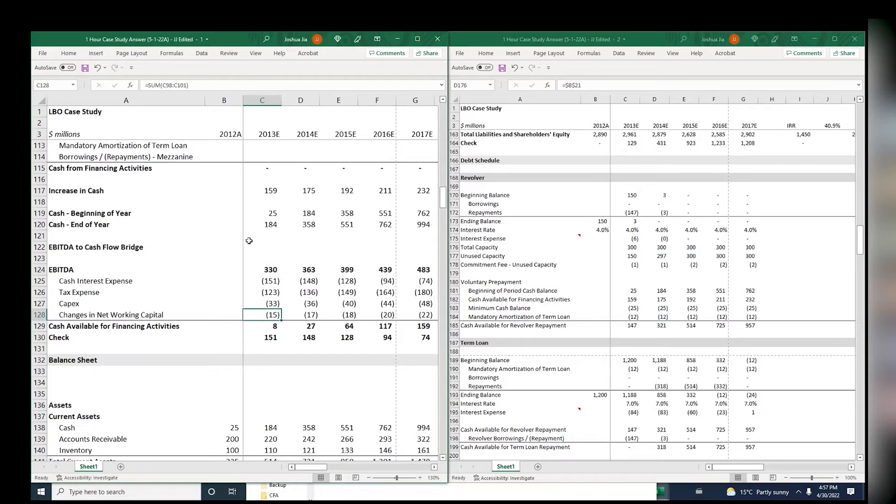
{"action": "key", "text": "Down"}
{"action": "key", "text": "Down"}
{"action": "key", "text": "Down"}
{"action": "key", "text": "Up"}
{"action": "key", "text": "Up"}
{"action": "key", "text": "Up"}
{"action": "key", "text": "Up"}
{"action": "key", "text": "Up"}
{"action": "key", "text": "Down"}
{"action": "key", "text": "Down"}
{"action": "key", "text": "Down"}
{"action": "key", "text": "Down"}
{"action": "key", "text": "Down"}
{"action": "key", "text": "Up"}
{"action": "key", "text": "Down"}
Look through the Balance Sheet section from Assets down to Total Non-Current Liabilities
{"action": "key", "text": "Right"}
{"action": "key", "text": "Right"}
{"action": "key", "text": "Left"}
{"action": "key", "text": "Left"}
{"action": "key", "text": "Down"}
{"action": "key", "text": "Down"}
{"action": "key", "text": "Down"}
{"action": "key", "text": "Down"}
{"action": "key", "text": "Down"}
{"action": "key", "text": "Down"}
{"action": "key", "text": "Down"}
{"action": "key", "text": "Down"}
{"action": "key", "text": "Down"}
{"action": "key", "text": "Down"}
{"action": "key", "text": "Down"}
{"action": "key", "text": "Down"}
{"action": "key", "text": "Down"}
{"action": "key", "text": "Down"}
{"action": "key", "text": "Down"}
{"action": "key", "text": "Down"}
{"action": "key", "text": "Down"}
{"action": "key", "text": "Down"}
{"action": "key", "text": "Down"}
{"action": "key", "text": "Down"}
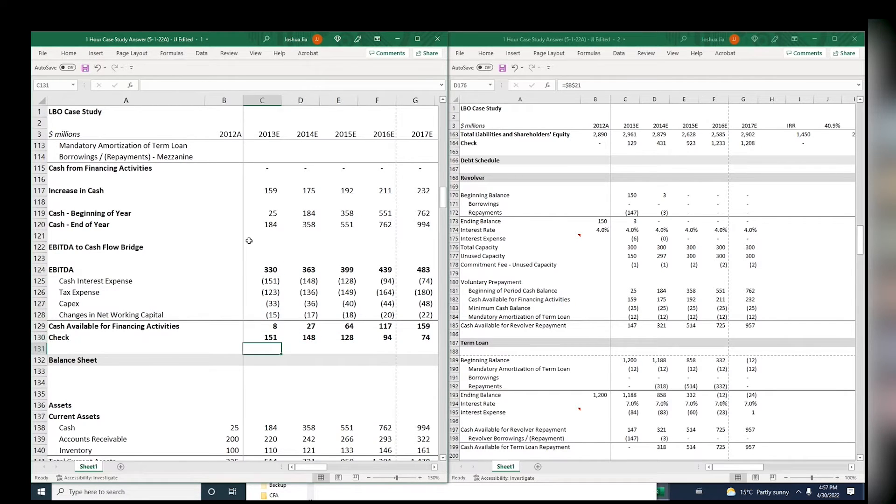
{"action": "key", "text": "Down"}
{"action": "key", "text": "Down"}
{"action": "key", "text": "Down"}
{"action": "key", "text": "Right"}
{"action": "key", "text": "Right"}
{"action": "key", "text": "Right"}
{"action": "key", "text": "Right"}
{"action": "key", "text": "Right"}
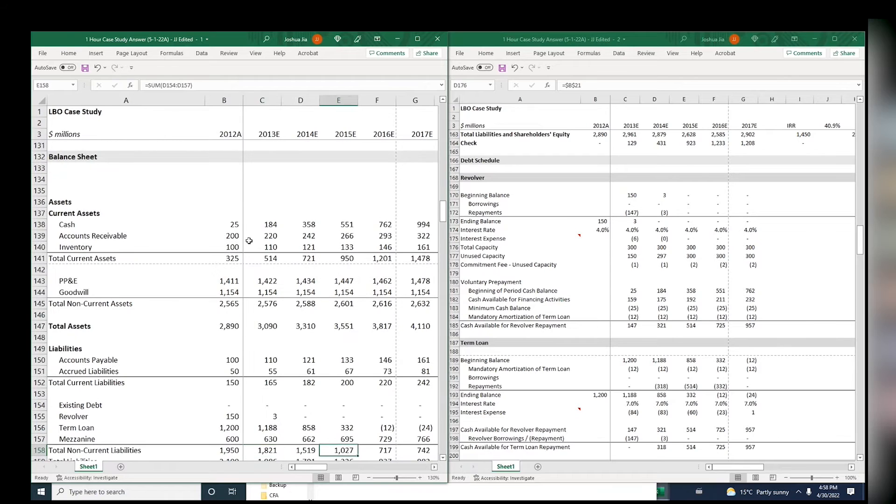
Review the balance sheet rows from the non-current liabilities back up to Goodwill across the projection years
{"action": "key", "text": "Up"}
{"action": "key", "text": "Up"}
{"action": "key", "text": "Up"}
{"action": "key", "text": "Up"}
{"action": "key", "text": "Up"}
{"action": "key", "text": "Up"}
{"action": "key", "text": "Up"}
{"action": "key", "text": "Up"}
{"action": "key", "text": "Up"}
{"action": "key", "text": "Up"}
{"action": "key", "text": "Up"}
{"action": "key", "text": "Up"}
{"action": "key", "text": "Up"}
{"action": "key", "text": "Up"}
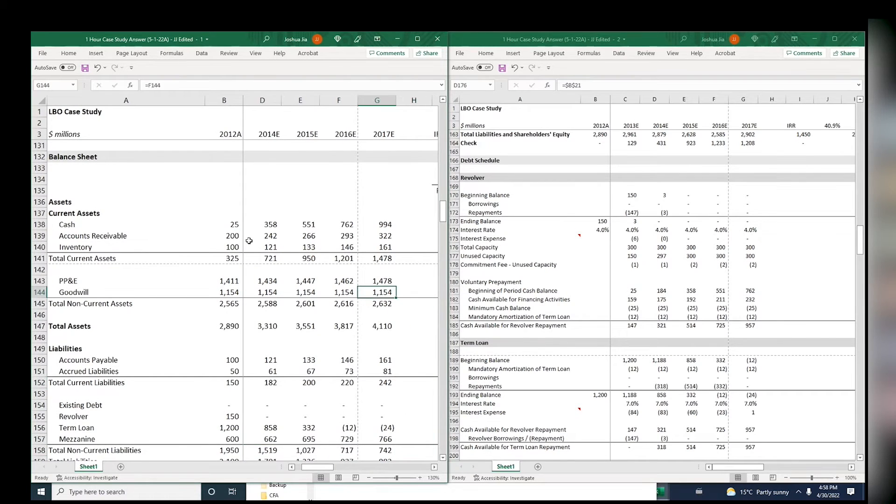
{"action": "key", "text": "Home"}
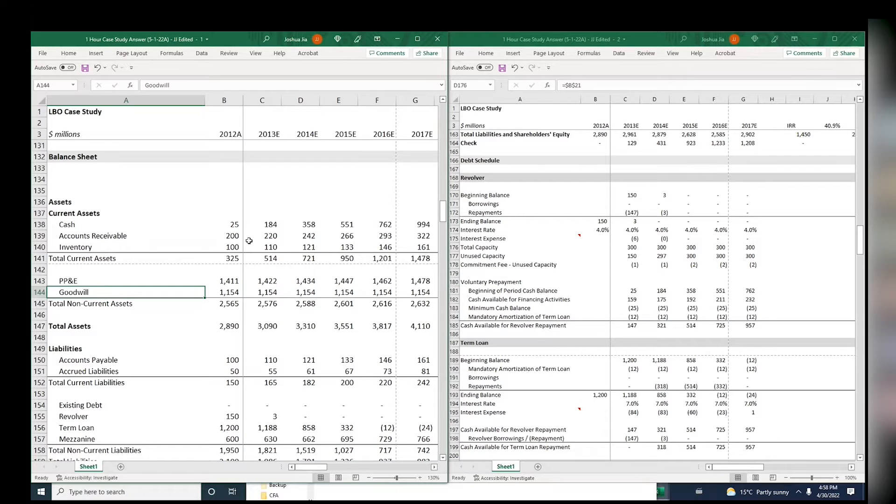
Examine the current assets rows, highlighting Accounts Receivable and Inventory across all years
{"action": "key", "text": "Right"}
{"action": "key", "text": "Up"}
{"action": "key", "text": "Up"}
{"action": "key", "text": "Up"}
{"action": "key", "text": "Up"}
{"action": "key", "text": "Up"}
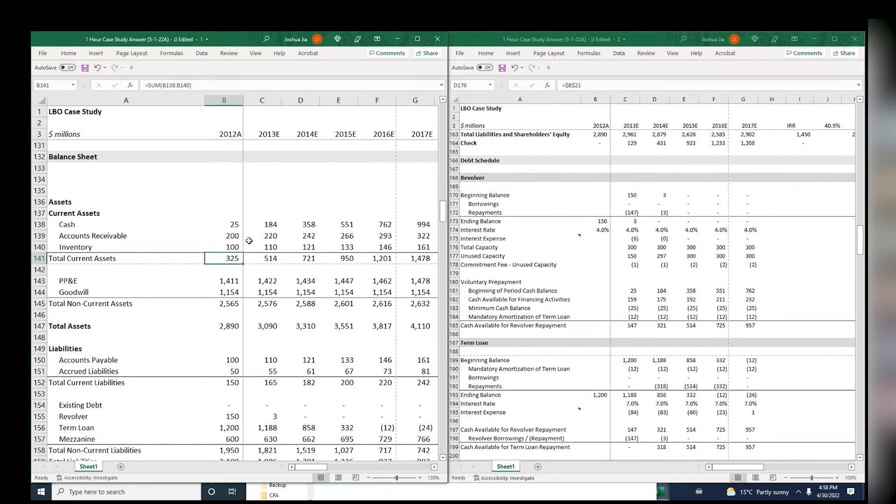
{"action": "key", "text": "Left"}
{"action": "key", "text": "ctrl+shift+Right"}
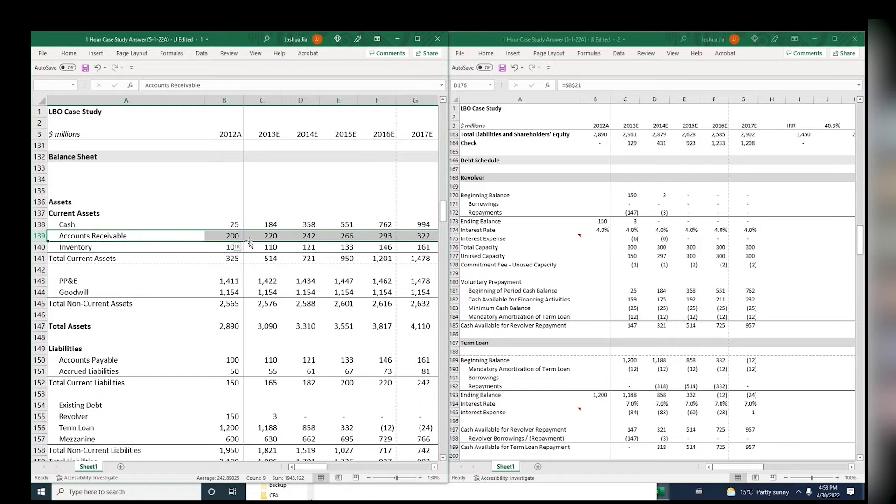
{"action": "key", "text": "shift+Down"}
{"action": "key", "text": "Down"}
{"action": "key", "text": "Down"}
Inspect the 2013E PP&E formula in C143 and the cells it references
{"action": "key", "text": "Down"}
{"action": "key", "text": "Down"}
{"action": "key", "text": "Right"}
{"action": "key", "text": "Right"}
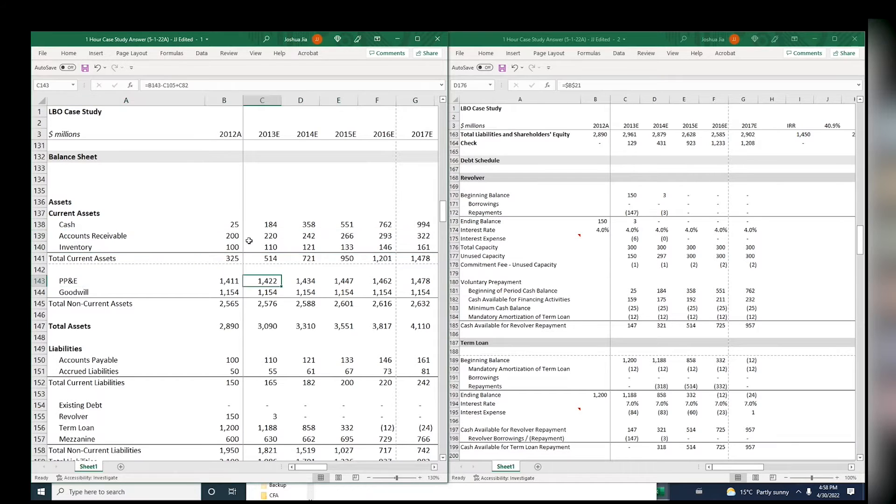
{"action": "key", "text": "F2"}
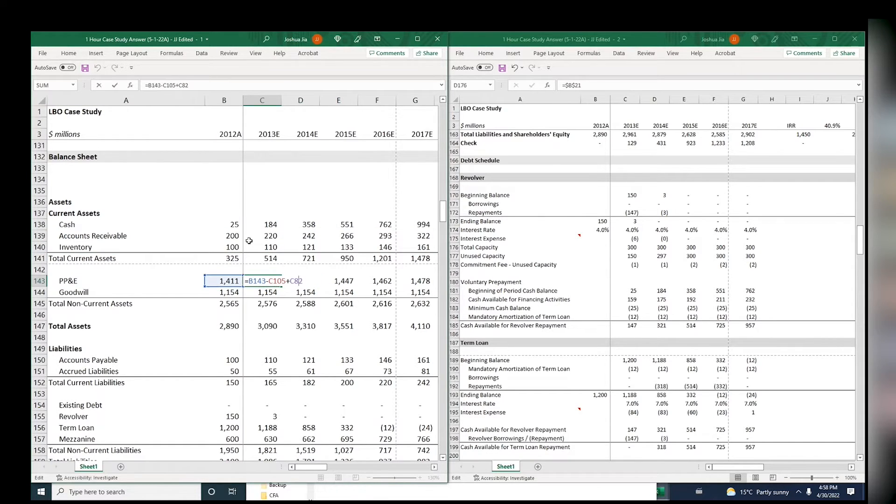
{"action": "key", "text": "Escape"}
{"action": "key", "text": "Left"}
{"action": "key", "text": "Right"}
{"action": "key", "text": "F2"}
{"action": "key", "text": "Escape"}
Create a new blank workbook and enlarge its window to full size
{"action": "key", "text": "alt+Tab"}
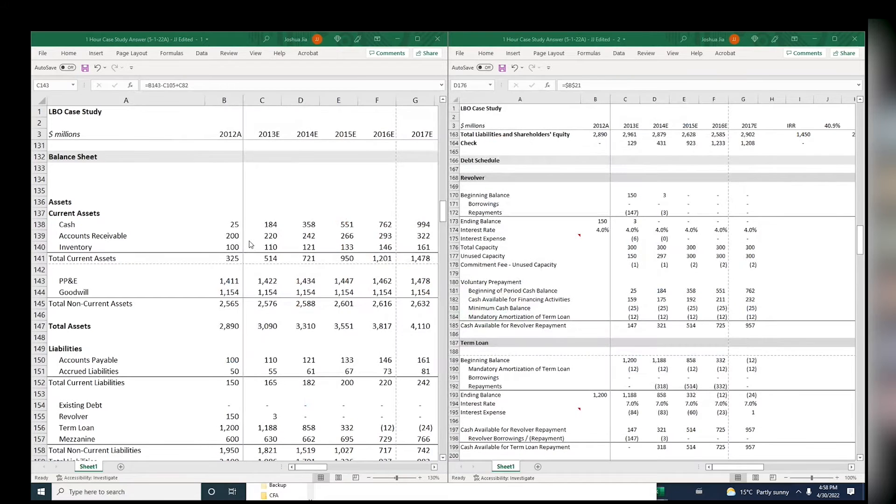
{"action": "key", "text": "ctrl+n"}
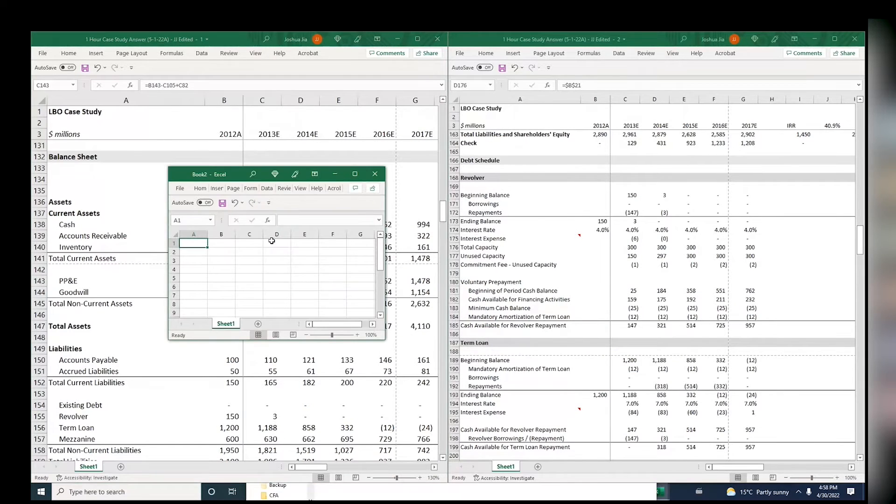
{"action": "left_click", "coordinate": [354, 174]}
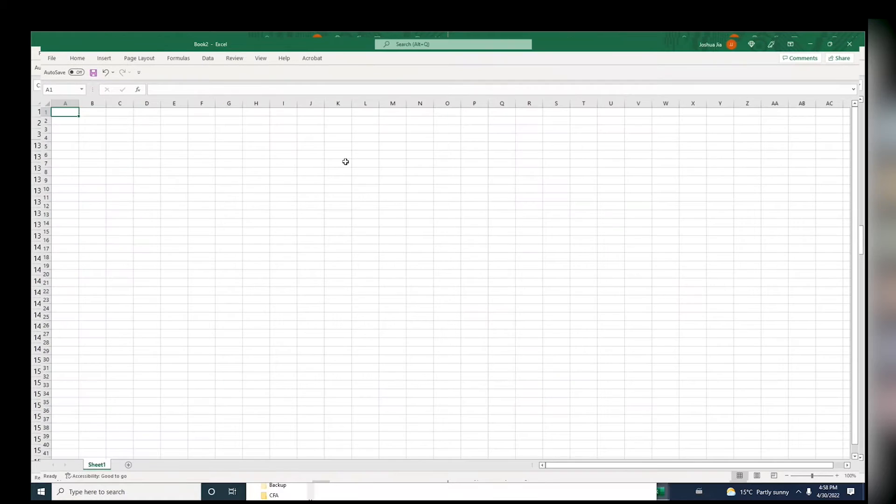
Enter the label "Beginning Balance" in A1 and fit column A's width to the text
{"action": "type", "text": "B"}
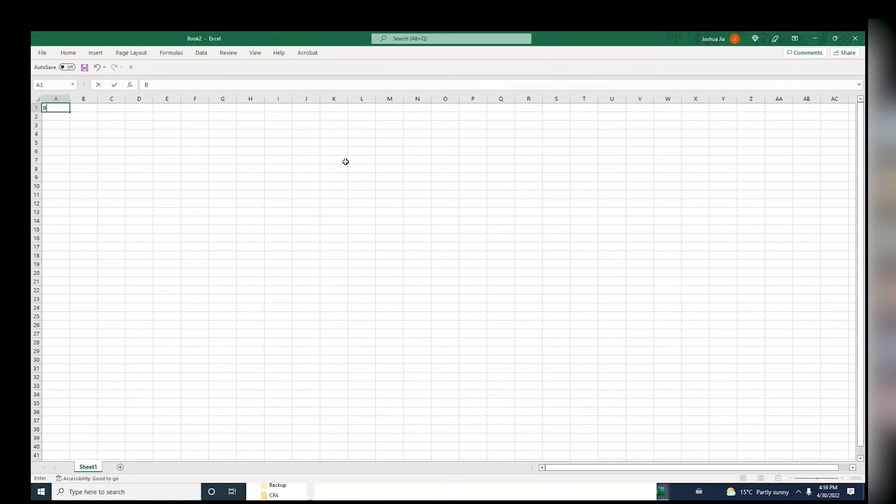
{"action": "type", "text": "eginning Balance"}
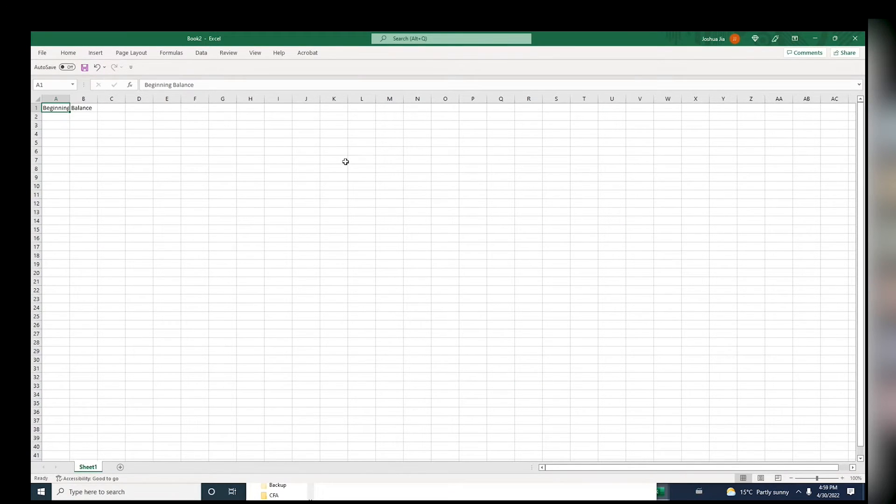
{"action": "key", "text": "alt+h"}
{"action": "key", "text": "o"}
{"action": "key", "text": "i"}
{"action": "key", "text": "Return"}
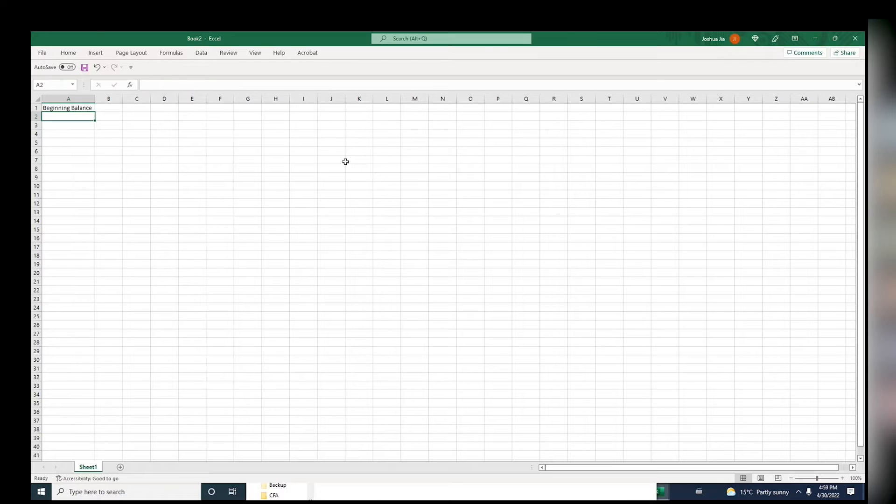
Add the labels "Capex", "Less: D&A" and "Ending Balance" in A2 through A4
{"action": "key", "text": "BackSpace"}
{"action": "type", "text": "Capex"}
{"action": "key", "text": "Return"}
{"action": "type", "text": "L"}
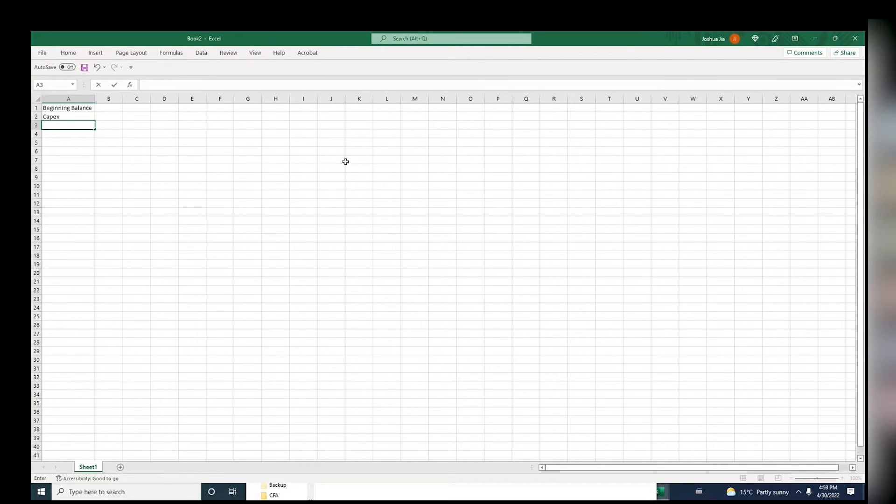
{"action": "type", "text": "Les"}
{"action": "type", "text": ":s"}
{"action": "key", "text": "BackSpace"}
{"action": "key", "text": "BackSpace"}
{"action": "type", "text": "s:s"}
{"action": "key", "text": "BackSpace"}
{"action": "key", "text": "BackSpace"}
{"action": "type", "text": ": D&A"}
{"action": "key", "text": "Return"}
{"action": "type", "text": "Ending Balance"}
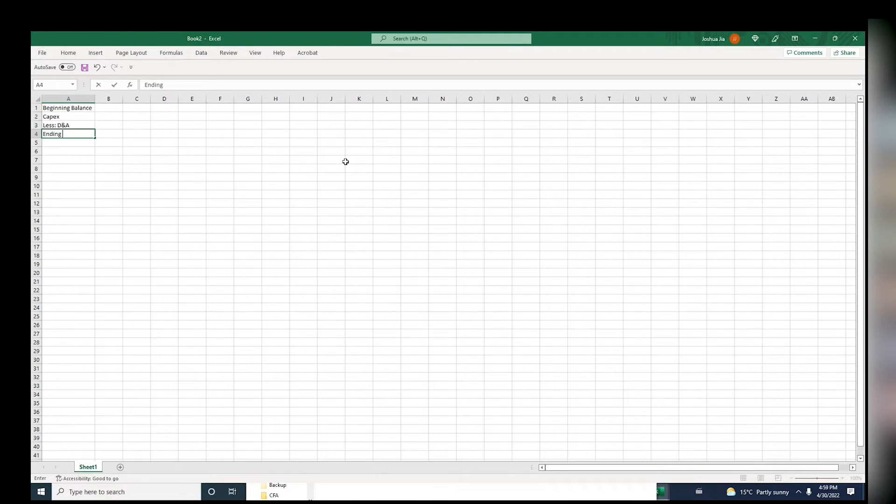
{"action": "key", "text": "Right"}
{"action": "key", "text": "Right"}
{"action": "key", "text": "Right"}
{"action": "key", "text": "Up"}
{"action": "key", "text": "Up"}
{"action": "key", "text": "Left"}
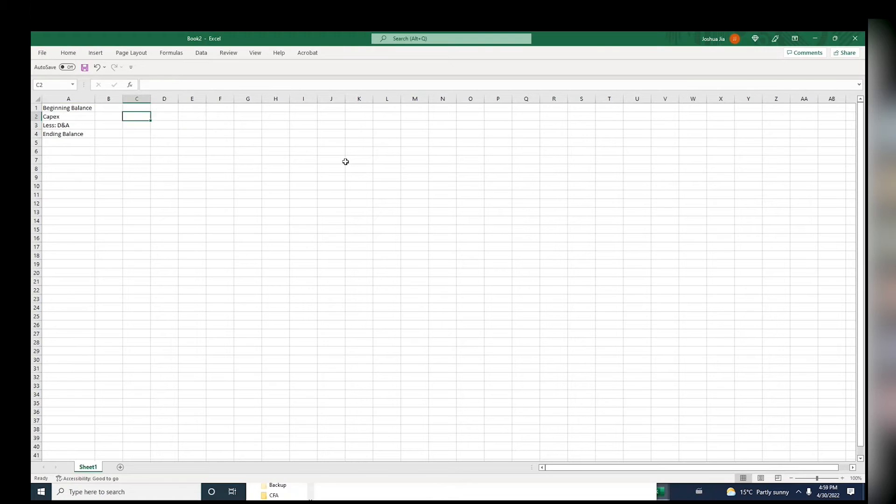
{"action": "key", "text": "Up"}
{"action": "key", "text": "Left"}
{"action": "key", "text": "Down"}
{"action": "key", "text": "Left"}
{"action": "key", "text": "Down"}
{"action": "key", "text": "F2"}
{"action": "key", "text": "Escape"}
{"action": "key", "text": "Right"}
{"action": "key", "text": "F2"}
{"action": "key", "text": "Escape"}
{"action": "key", "text": "Up"}
{"action": "key", "text": "Up"}
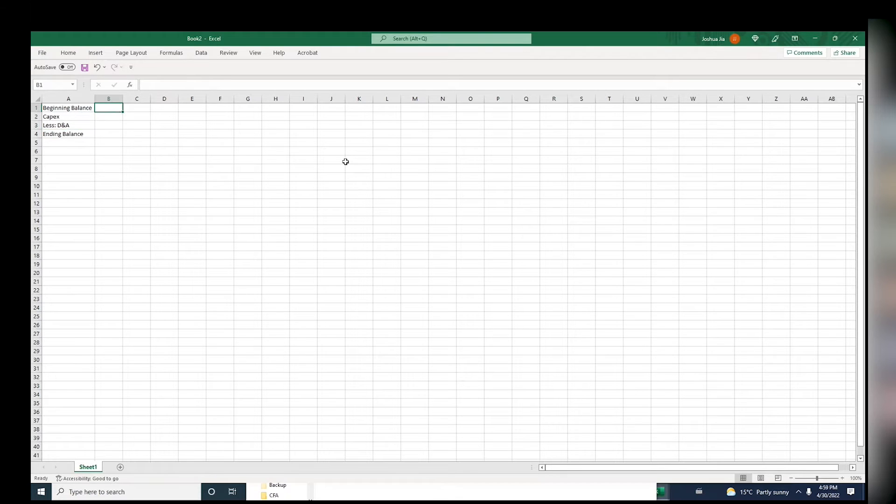
{"action": "key", "text": "F2"}
{"action": "key", "text": "Escape"}
{"action": "key", "text": "Right"}
{"action": "key", "text": "Right"}
{"action": "key", "text": "Down"}
{"action": "key", "text": "Right"}
{"action": "key", "text": "Right"}
{"action": "key", "text": "Down"}
{"action": "key", "text": "Left"}
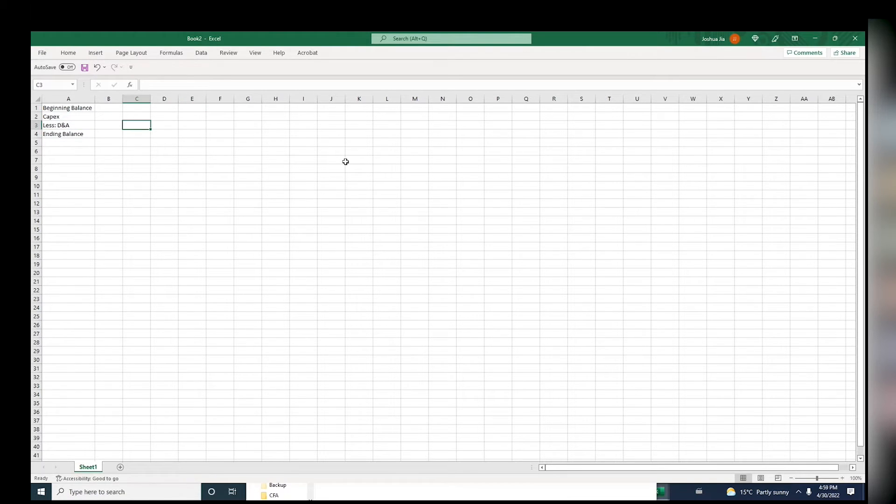
Close the scratch workbook without saving it
{"action": "key", "text": "ctrl+w"}
{"action": "key", "text": "n"}
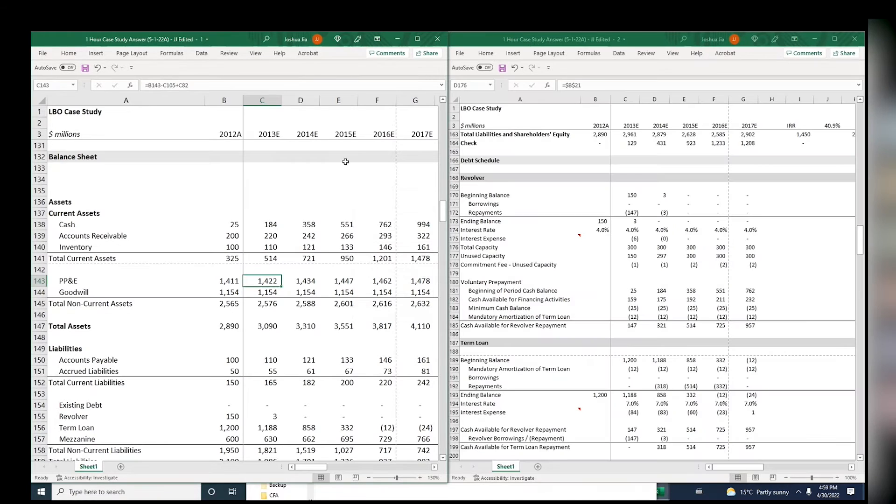
Review the PP&E row across the years from 2012A to 2017E, including its formulas
{"action": "key", "text": "Left"}
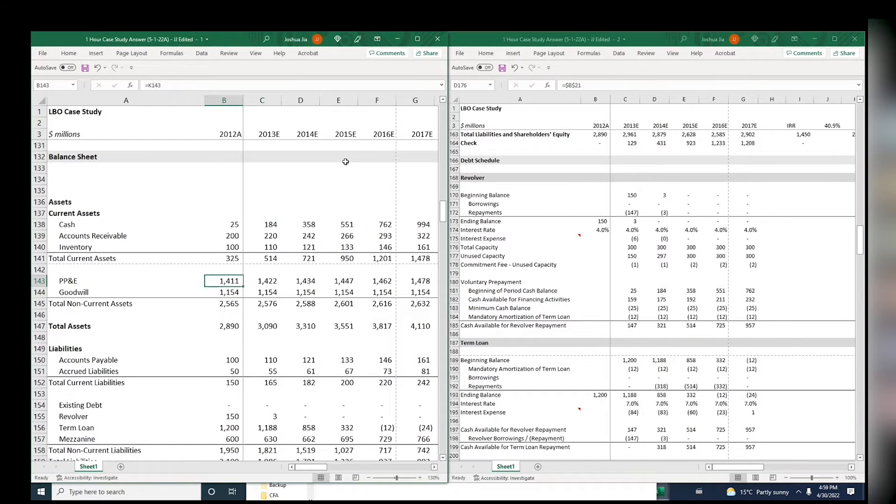
{"action": "key", "text": "Right"}
{"action": "key", "text": "Right"}
{"action": "key", "text": "Right"}
{"action": "key", "text": "Right"}
{"action": "key", "text": "Right"}
{"action": "key", "text": "Right"}
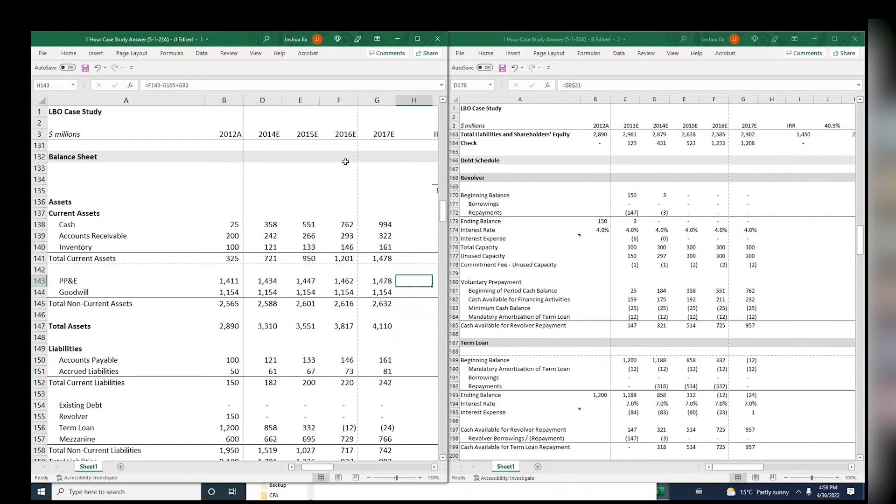
{"action": "key", "text": "Home"}
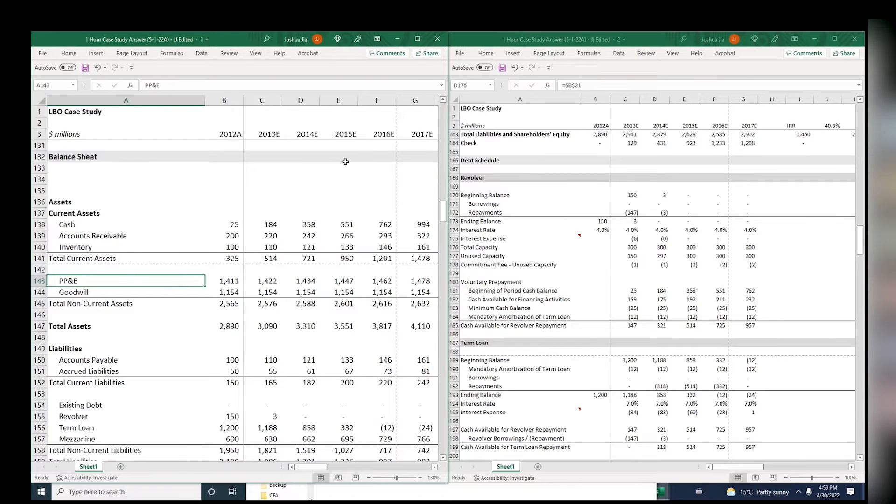
Look through the balance sheet from PP&E past liabilities and shareholder's equity to the Debt Schedule heading
{"action": "key", "text": "Right"}
{"action": "key", "text": "Down"}
{"action": "key", "text": "Down"}
{"action": "key", "text": "Down"}
{"action": "key", "text": "Down"}
{"action": "key", "text": "Down"}
{"action": "key", "text": "Down"}
{"action": "key", "text": "Down"}
{"action": "key", "text": "Down"}
{"action": "key", "text": "Down"}
{"action": "key", "text": "Down"}
{"action": "key", "text": "Down"}
{"action": "key", "text": "Down"}
{"action": "key", "text": "Down"}
{"action": "key", "text": "Down"}
{"action": "key", "text": "Down"}
{"action": "key", "text": "Down"}
{"action": "key", "text": "Down"}
{"action": "key", "text": "Down"}
{"action": "key", "text": "Down"}
{"action": "key", "text": "Down"}
Examine the 2012 Pre, Adj and Post columns beside the projected balance sheet
{"action": "key", "text": "Right"}
{"action": "key", "text": "Right"}
{"action": "key", "text": "Right"}
{"action": "key", "text": "Right"}
{"action": "key", "text": "Right"}
{"action": "key", "text": "Right"}
{"action": "key", "text": "Right"}
{"action": "key", "text": "Right"}
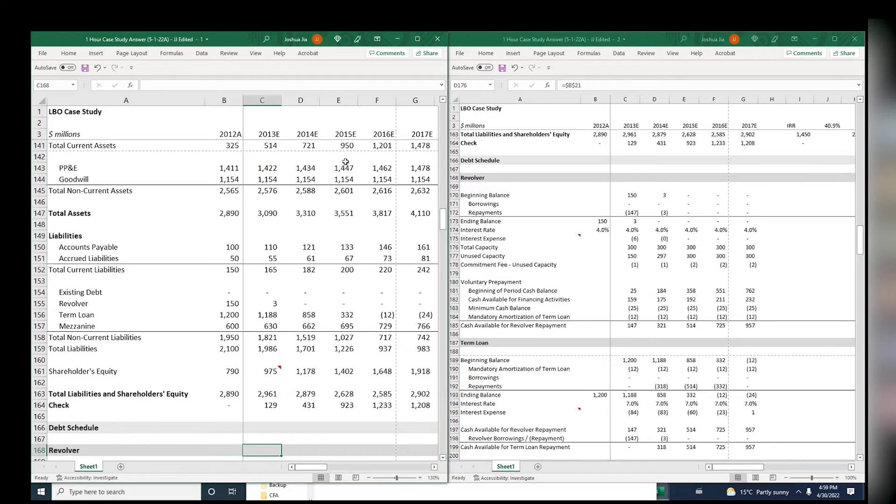
{"action": "key", "text": "Up"}
{"action": "key", "text": "Up"}
{"action": "key", "text": "Up"}
{"action": "key", "text": "Up"}
{"action": "key", "text": "Up"}
{"action": "key", "text": "Up"}
{"action": "key", "text": "Up"}
{"action": "key", "text": "Up"}
{"action": "key", "text": "Up"}
{"action": "key", "text": "Up"}
{"action": "key", "text": "Up"}
{"action": "key", "text": "Up"}
{"action": "key", "text": "Up"}
{"action": "key", "text": "Up"}
{"action": "key", "text": "Up"}
{"action": "key", "text": "Up"}
{"action": "key", "text": "Right"}
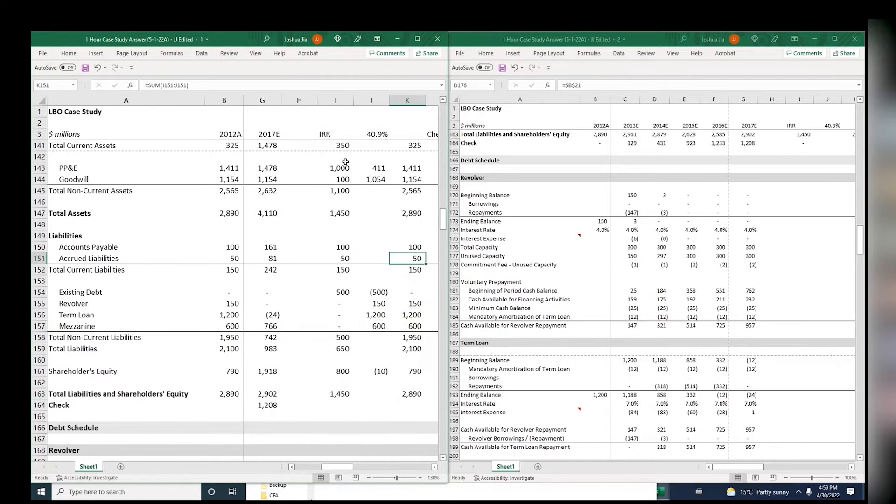
{"action": "key", "text": "Up"}
{"action": "key", "text": "Up"}
{"action": "key", "text": "Up"}
{"action": "key", "text": "Up"}
{"action": "key", "text": "Up"}
{"action": "key", "text": "Up"}
{"action": "key", "text": "Up"}
{"action": "key", "text": "Up"}
{"action": "key", "text": "Up"}
{"action": "key", "text": "Up"}
{"action": "key", "text": "Up"}
{"action": "key", "text": "Up"}
{"action": "key", "text": "Up"}
{"action": "key", "text": "Up"}
{"action": "key", "text": "Up"}
{"action": "key", "text": "Up"}
{"action": "key", "text": "Up"}
{"action": "key", "text": "Up"}
{"action": "key", "text": "Up"}
{"action": "key", "text": "Up"}
{"action": "key", "text": "Up"}
{"action": "key", "text": "Up"}
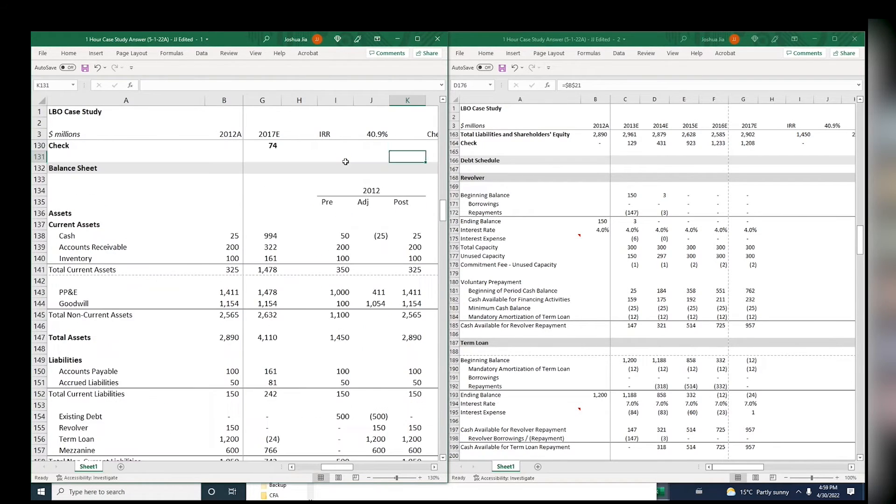
{"action": "key", "text": "Down"}
{"action": "key", "text": "Right"}
{"action": "key", "text": "Down"}
{"action": "key", "text": "Down"}
{"action": "key", "text": "Down"}
{"action": "key", "text": "Down"}
{"action": "key", "text": "Down"}
{"action": "key", "text": "Down"}
{"action": "key", "text": "Down"}
{"action": "key", "text": "Down"}
Find the Balance Sheet Adjustments section in the second window of the case study workbook
{"action": "left_click", "coordinate": [500, 195]}
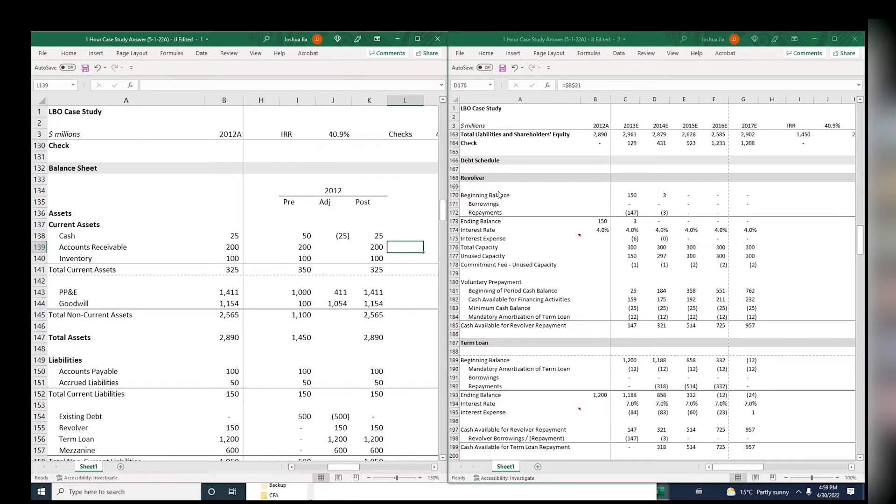
{"action": "key", "text": "Page_Down"}
{"action": "key", "text": "Page_Down"}
{"action": "key", "text": "Page_Down"}
{"action": "key", "text": "Page_Up"}
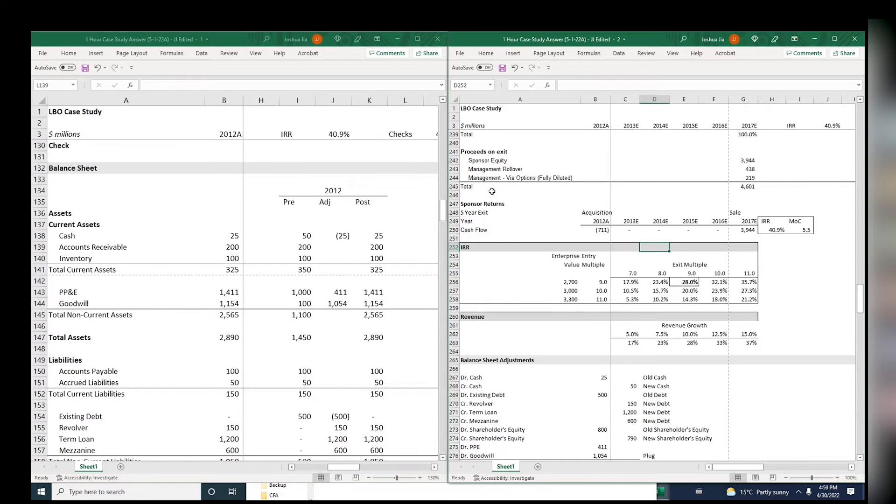
Review the 2012 Pre column of the balance sheet in the first window, from assets through non-current liabilities
{"action": "left_click", "coordinate": [288, 287]}
{"action": "key", "text": "Down"}
{"action": "key", "text": "Down"}
{"action": "key", "text": "Down"}
{"action": "key", "text": "Down"}
{"action": "key", "text": "Down"}
{"action": "key", "text": "Down"}
{"action": "key", "text": "Down"}
{"action": "key", "text": "Down"}
{"action": "key", "text": "Down"}
{"action": "key", "text": "Down"}
{"action": "key", "text": "Down"}
{"action": "key", "text": "Down"}
{"action": "key", "text": "Down"}
{"action": "key", "text": "Down"}
{"action": "key", "text": "Down"}
{"action": "key", "text": "Down"}
{"action": "key", "text": "Down"}
{"action": "key", "text": "Down"}
{"action": "key", "text": "Down"}
{"action": "key", "text": "Down"}
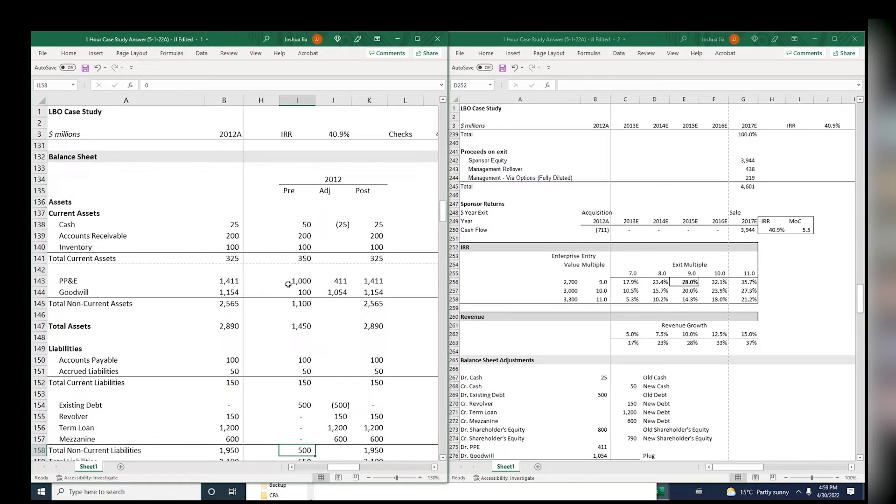
{"action": "key", "text": "Right"}
{"action": "key", "text": "Left"}
{"action": "key", "text": "Up"}
{"action": "key", "text": "Up"}
{"action": "key", "text": "Up"}
{"action": "key", "text": "Up"}
{"action": "key", "text": "Up"}
{"action": "key", "text": "Up"}
{"action": "key", "text": "Up"}
{"action": "key", "text": "Up"}
{"action": "key", "text": "Up"}
{"action": "key", "text": "Up"}
{"action": "key", "text": "Up"}
{"action": "key", "text": "Up"}
{"action": "key", "text": "Up"}
{"action": "key", "text": "Up"}
{"action": "key", "text": "Up"}
{"action": "key", "text": "Up"}
{"action": "key", "text": "Up"}
{"action": "key", "text": "Up"}
{"action": "key", "text": "Up"}
{"action": "key", "text": "Up"}
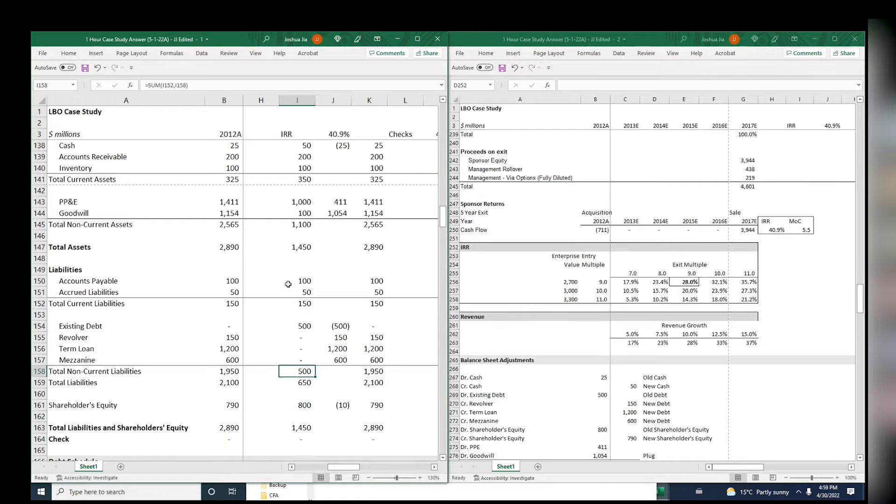
{"action": "scroll", "coordinate": [288, 284], "scroll_direction": "up", "scroll_amount": 1}
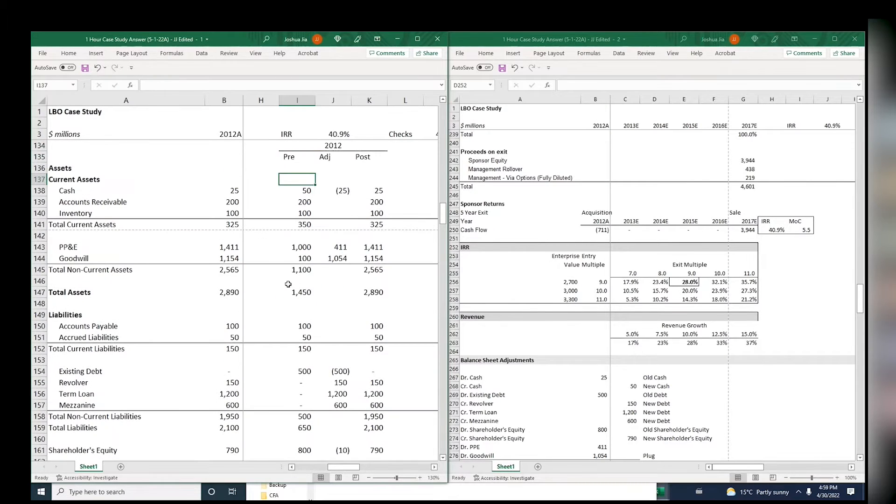
Bring the Balance Sheet Adjustments entries into view in the second window and select the "Dr. PPE" entry
{"action": "key", "text": "alt+Tab"}
{"action": "key", "text": "Down"}
{"action": "key", "text": "Down"}
{"action": "key", "text": "Down"}
{"action": "key", "text": "Down"}
{"action": "key", "text": "Down"}
{"action": "key", "text": "Down"}
{"action": "key", "text": "Down"}
{"action": "key", "text": "Down"}
{"action": "key", "text": "Down"}
{"action": "key", "text": "Down"}
{"action": "key", "text": "Down"}
{"action": "key", "text": "Down"}
{"action": "key", "text": "Down"}
{"action": "key", "text": "Down"}
{"action": "key", "text": "Down"}
{"action": "key", "text": "Down"}
{"action": "key", "text": "Down"}
{"action": "key", "text": "Down"}
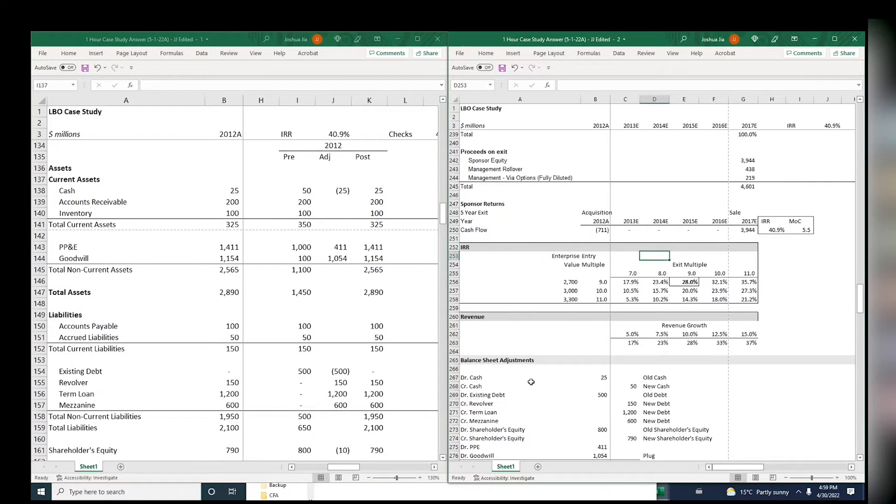
{"action": "scroll", "coordinate": [531, 382], "scroll_direction": "down", "scroll_amount": 6}
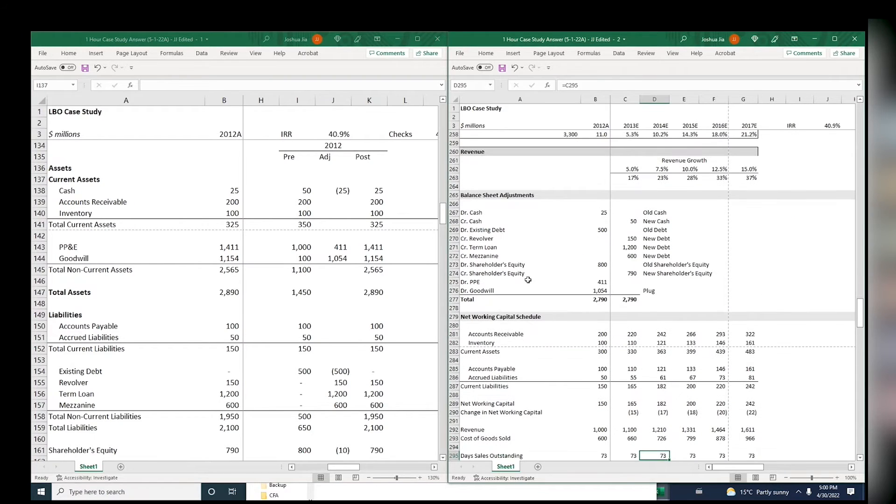
{"action": "left_click", "coordinate": [525, 281]}
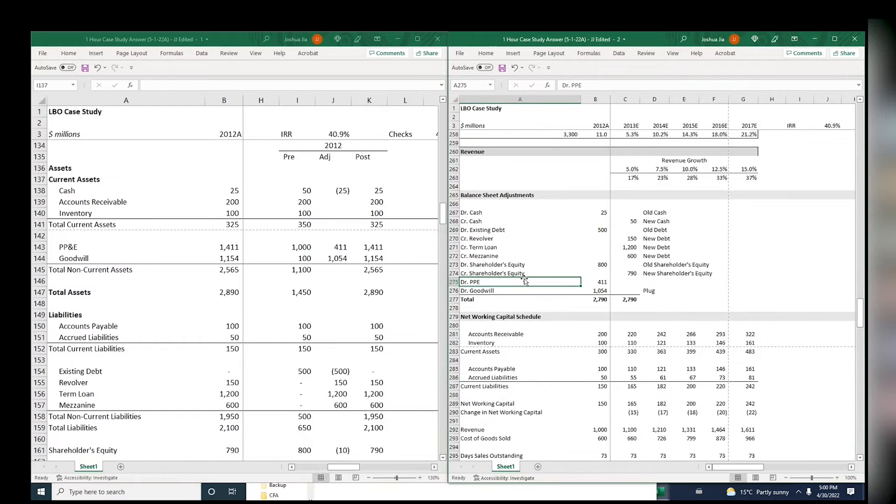
Set the second window's zoom to 125%
{"action": "key", "text": "alt+w"}
{"action": "key", "text": "q"}
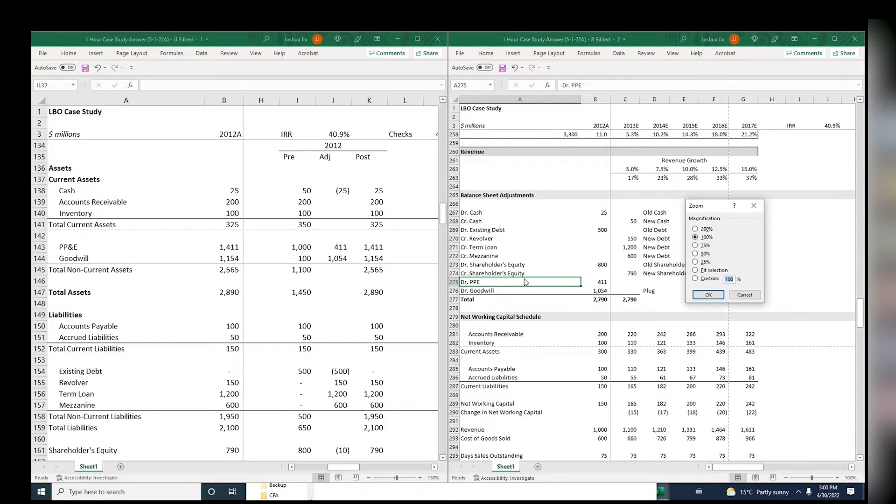
{"action": "type", "text": "125"}
{"action": "key", "text": "Return"}
Highlight the "Dr. Cash" and "Cr. Cash" adjustment rows and compare them with the Cash line in the first window's 2012 columns
{"action": "key", "text": "Up"}
{"action": "key", "text": "Up"}
{"action": "key", "text": "Up"}
{"action": "key", "text": "Up"}
{"action": "key", "text": "Up"}
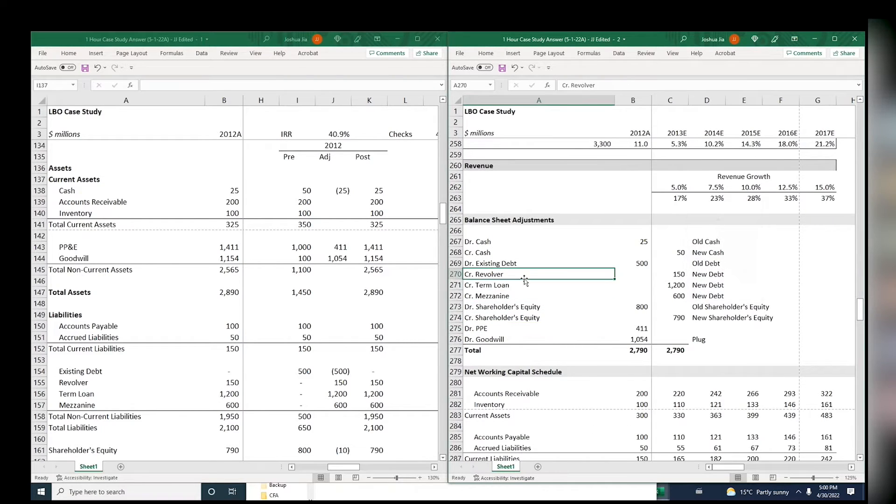
{"action": "key", "text": "Up"}
{"action": "key", "text": "Up"}
{"action": "key", "text": "Up"}
{"action": "key", "text": "Down"}
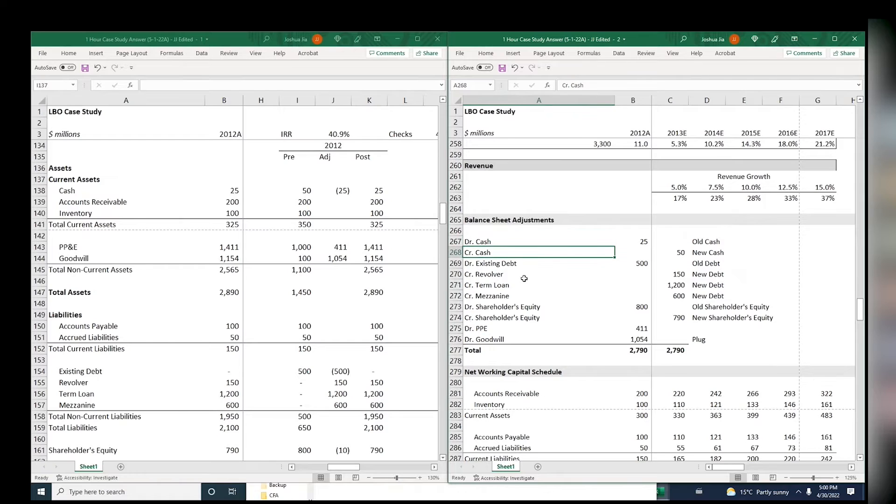
{"action": "key", "text": "Up"}
{"action": "key", "text": "Right"}
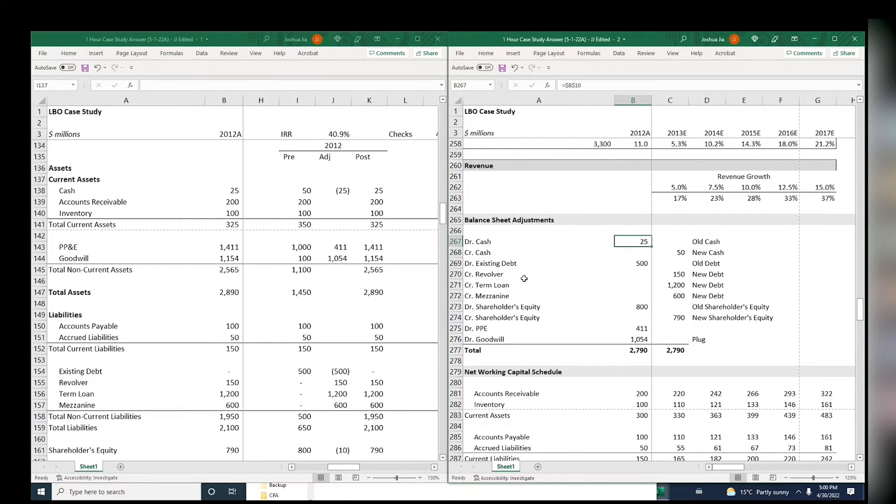
{"action": "key", "text": "shift+space"}
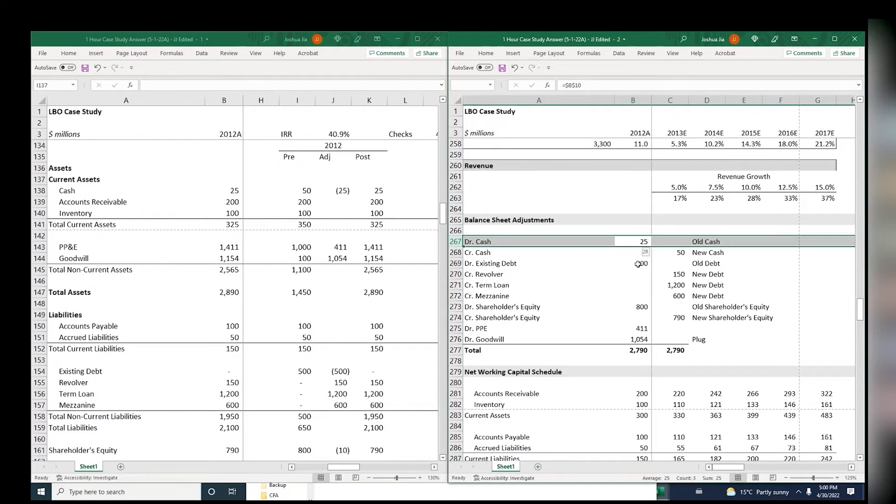
{"action": "key", "text": "shift+Down"}
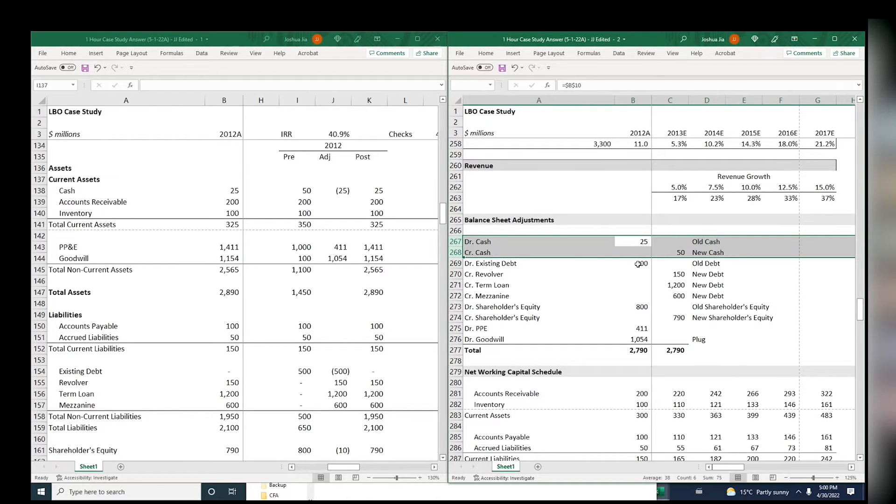
{"action": "left_click", "coordinate": [293, 204]}
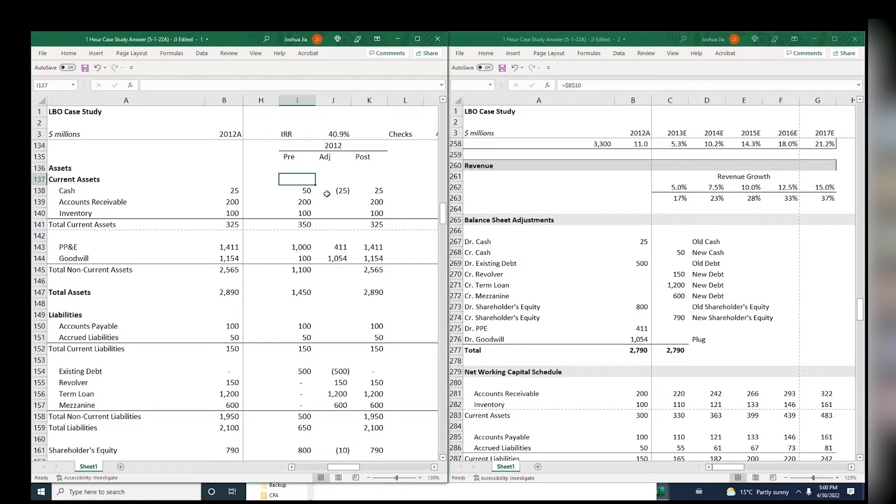
Inspect the source references of the "Dr. Cash" and "Cr. Cash" amounts in the Balance Sheet Adjustments
{"action": "left_click", "coordinate": [651, 266]}
{"action": "key", "text": "Right"}
{"action": "key", "text": "Left"}
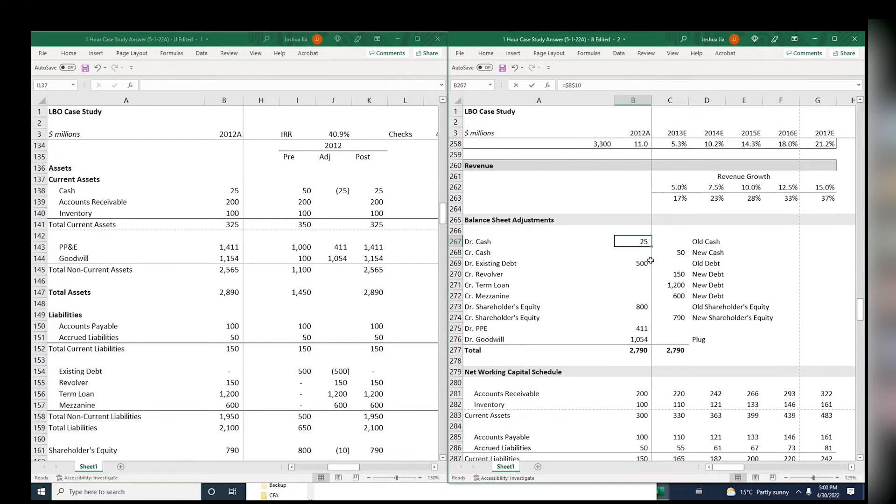
{"action": "key", "text": "F2"}
{"action": "key", "text": "Escape"}
{"action": "key", "text": "Right"}
{"action": "key", "text": "Down"}
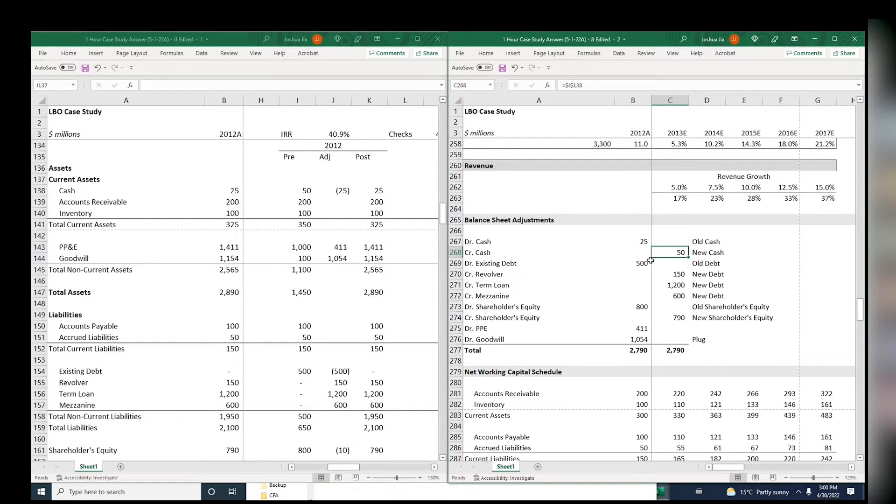
{"action": "key", "text": "Left"}
{"action": "key", "text": "Up"}
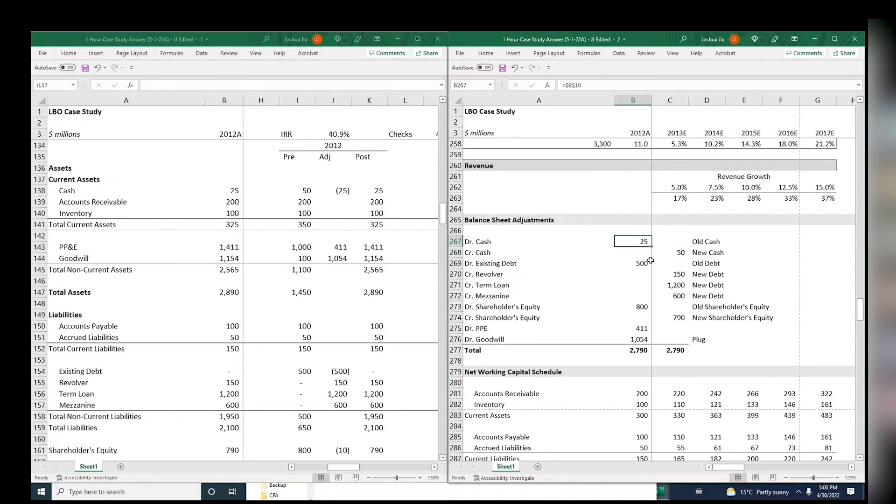
{"action": "key", "text": "Right"}
{"action": "key", "text": "Down"}
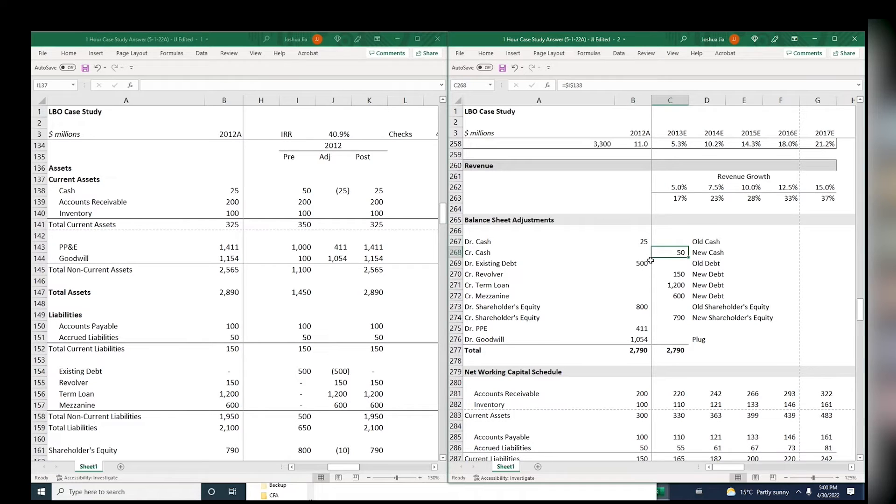
Check which balance sheet cell the "Dr. Existing Debt" amount refers to, beside the new debt entries below it
{"action": "key", "text": "Left"}
{"action": "key", "text": "Down"}
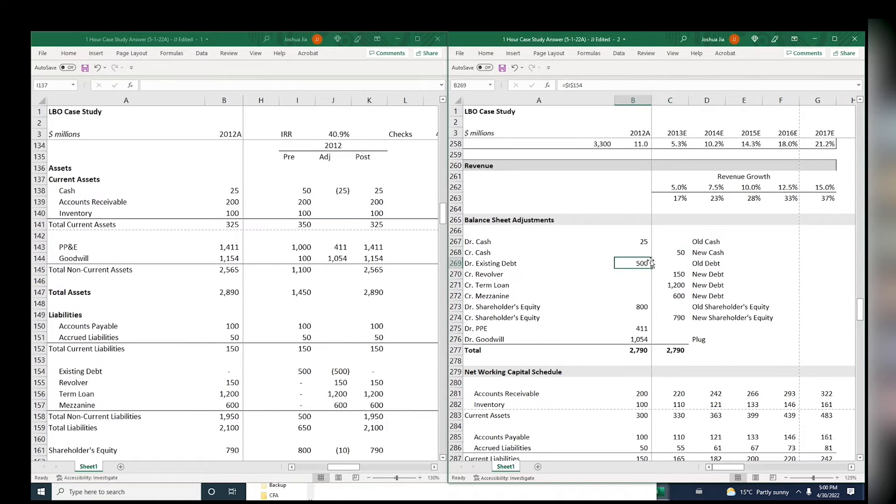
{"action": "key", "text": "shift+space"}
{"action": "key", "text": "Down"}
{"action": "key", "text": "shift+space"}
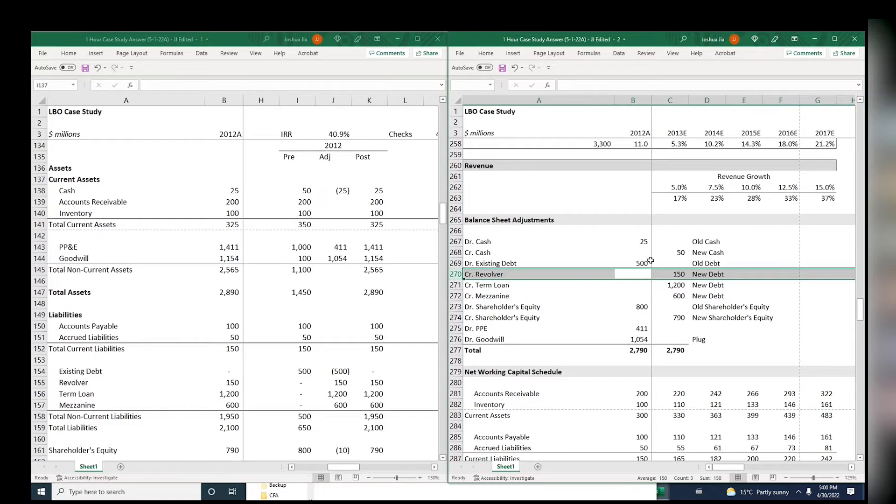
{"action": "key", "text": "shift+Down"}
{"action": "key", "text": "shift+Down"}
{"action": "key", "text": "Up"}
{"action": "key", "text": "F2"}
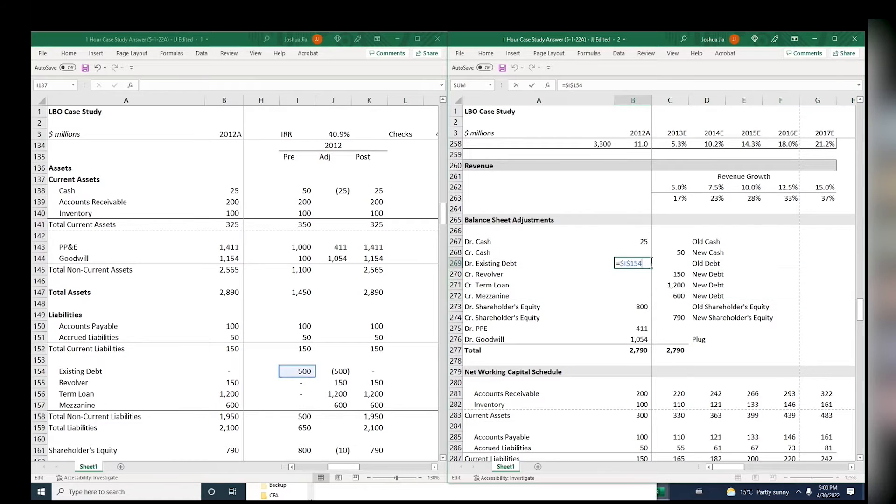
{"action": "key", "text": "Escape"}
{"action": "key", "text": "F2"}
{"action": "key", "text": "Escape"}
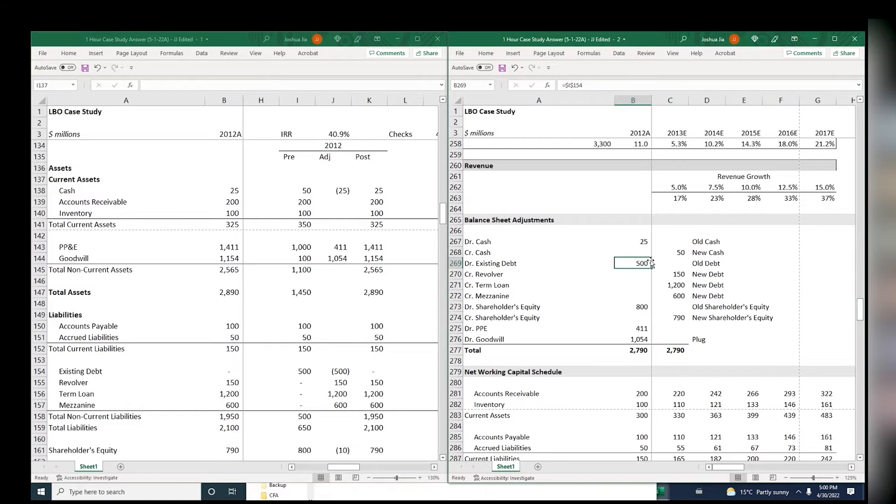
Examine the new debt credits for Revolver, Term Loan and Mezzanine in the Balance Sheet Adjustments
{"action": "key", "text": "Right"}
{"action": "key", "text": "Down"}
{"action": "key", "text": "shift+Down"}
{"action": "key", "text": "shift+Down"}
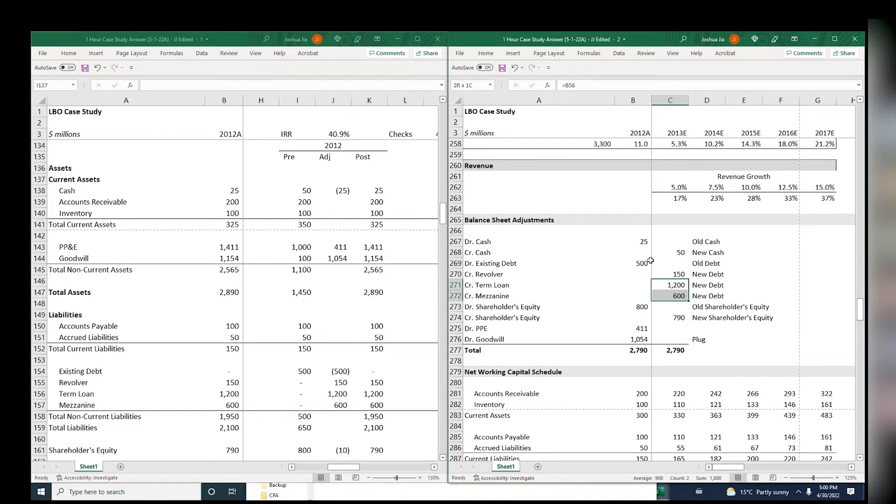
{"action": "key", "text": "shift+Up"}
{"action": "key", "text": "shift+Up"}
{"action": "key", "text": "shift+Down"}
{"action": "key", "text": "shift+Down"}
{"action": "key", "text": "shift+Down"}
{"action": "key", "text": "shift+Up"}
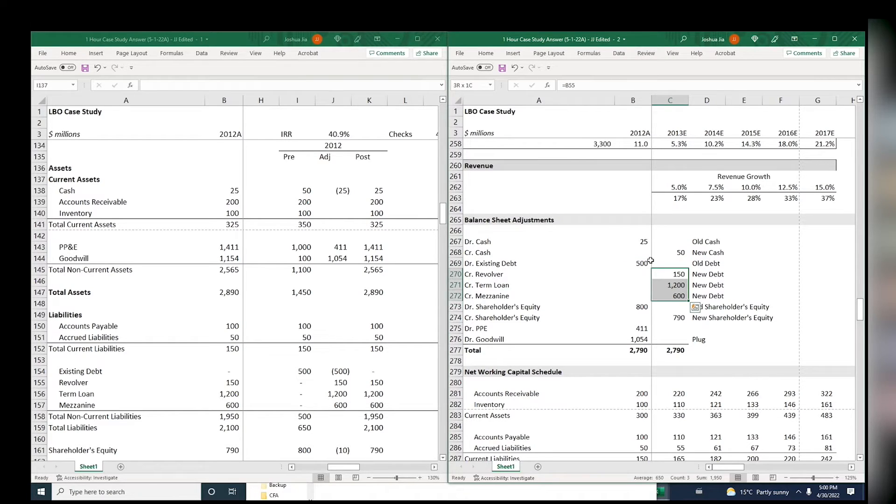
{"action": "key", "text": "shift+space"}
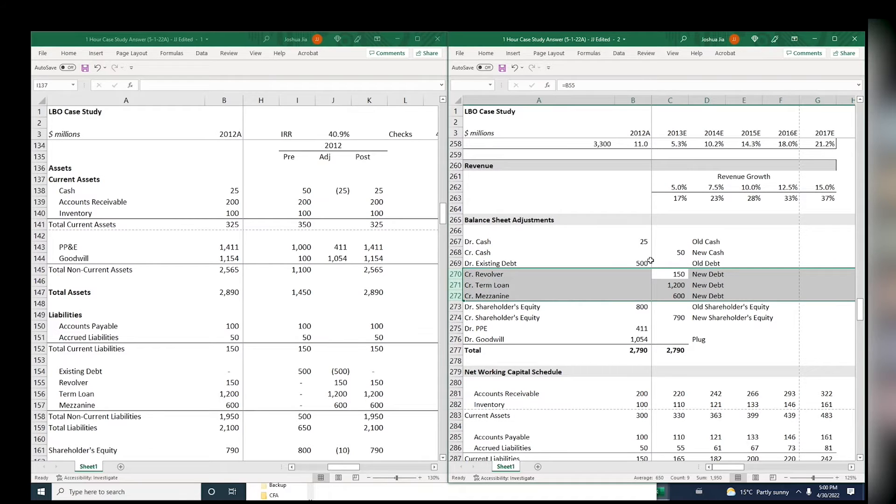
{"action": "key", "text": "Left"}
{"action": "key", "text": "shift+space"}
{"action": "key", "text": "shift+Down"}
{"action": "key", "text": "shift+Down"}
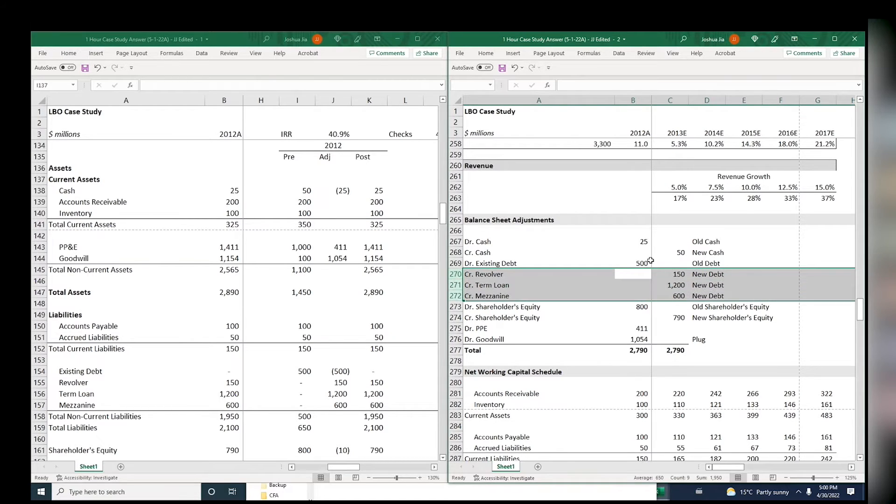
{"action": "key", "text": "Right"}
{"action": "key", "text": "Right"}
{"action": "key", "text": "Left"}
{"action": "key", "text": "Down"}
{"action": "key", "text": "Down"}
{"action": "key", "text": "Down"}
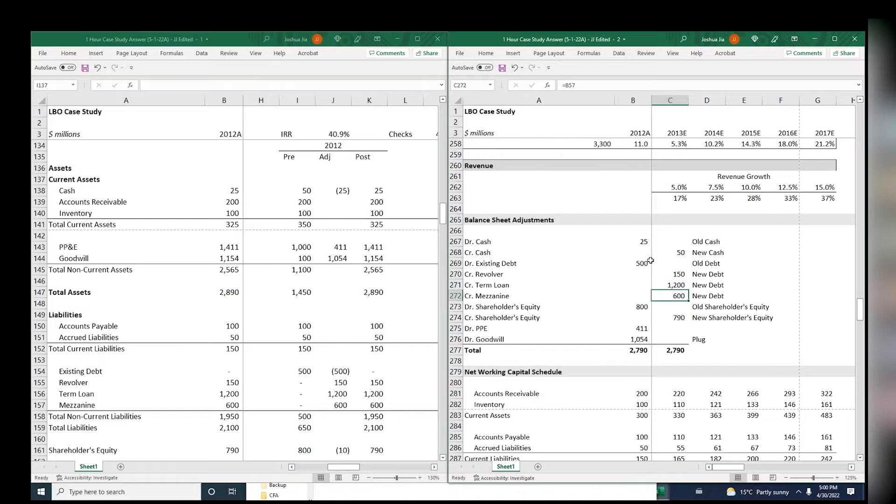
Inspect the formulas behind the old and new Shareholder's Equity adjustment amounts
{"action": "key", "text": "Left"}
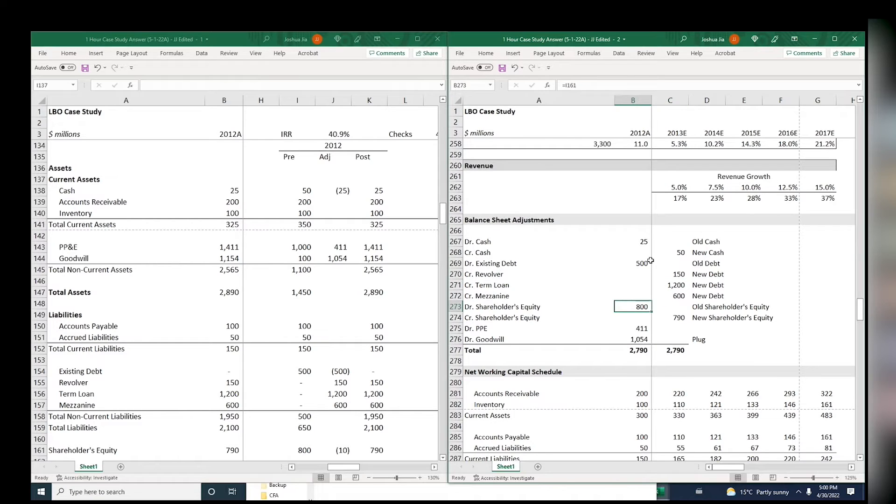
{"action": "key", "text": "F2"}
{"action": "key", "text": "Escape"}
{"action": "key", "text": "Down"}
{"action": "key", "text": "Right"}
{"action": "key", "text": "F2"}
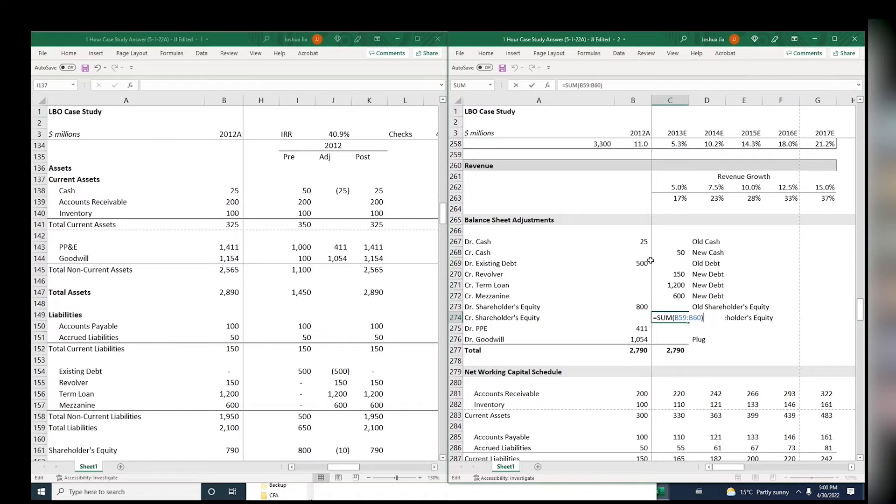
{"action": "key", "text": "Escape"}
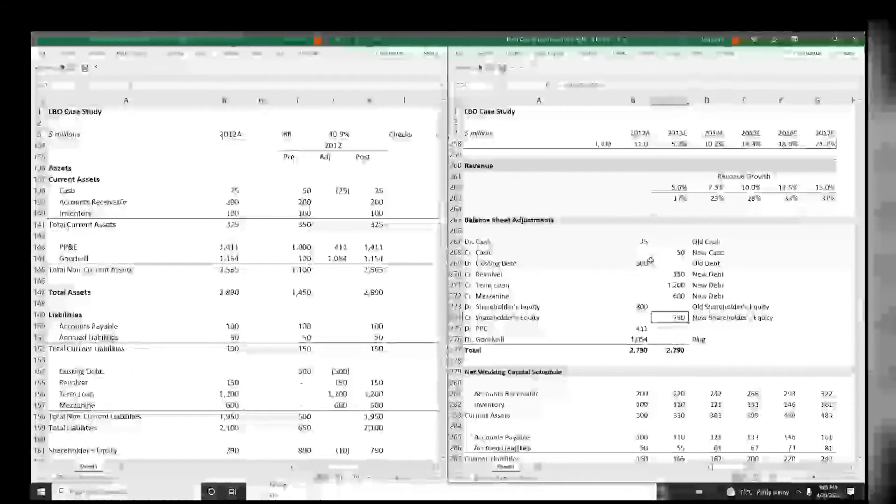
Trace the new Shareholder's Equity amount to Sponsor Equity and Management Rollover in the sources, and return to the adjustment entry
{"action": "key", "text": "ctrl+["}
{"action": "key", "text": "Up"}
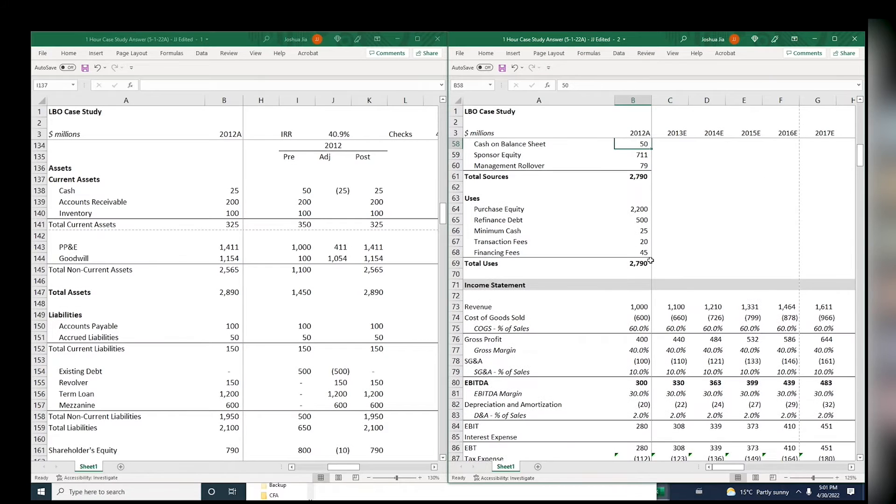
{"action": "key", "text": "Down"}
{"action": "key", "text": "shift+Down"}
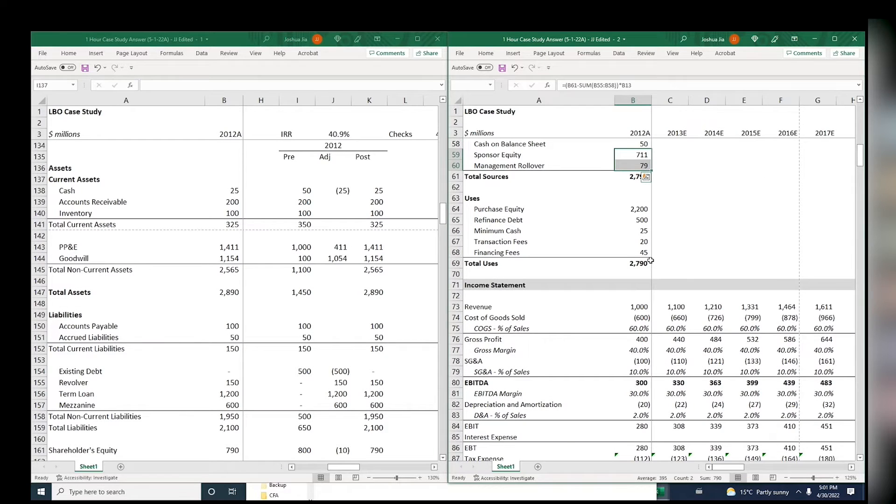
{"action": "key", "text": "shift+Up"}
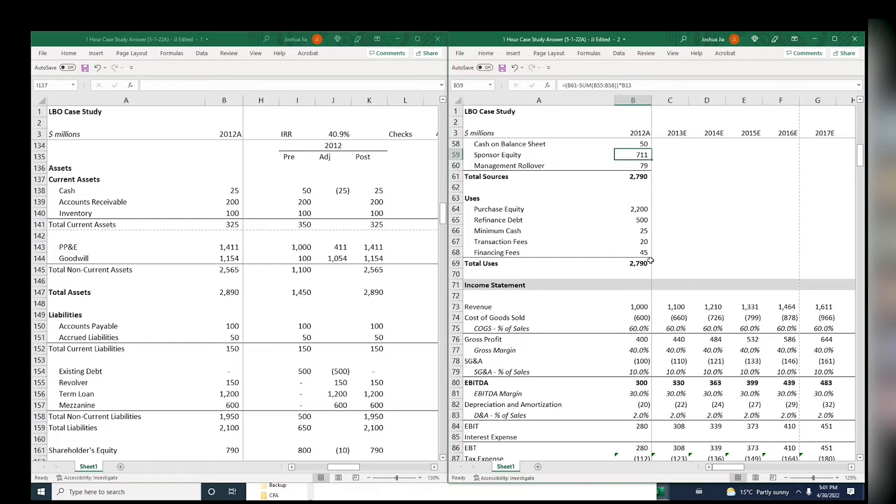
{"action": "key", "text": "F5"}
{"action": "key", "text": "Return"}
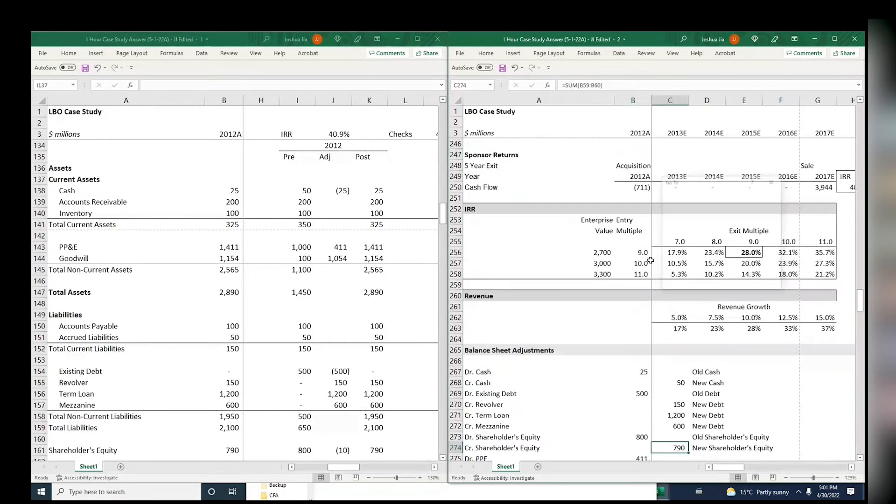
Bring the full Balance Sheet Adjustments section into view and select the credit amount in its Total row
{"action": "key", "text": "Down"}
{"action": "key", "text": "Down"}
{"action": "key", "text": "Down"}
{"action": "key", "text": "Down"}
{"action": "key", "text": "Down"}
{"action": "key", "text": "Down"}
{"action": "key", "text": "Down"}
{"action": "key", "text": "Down"}
{"action": "key", "text": "Down"}
{"action": "key", "text": "Down"}
{"action": "key", "text": "Down"}
{"action": "key", "text": "Down"}
{"action": "key", "text": "Down"}
{"action": "key", "text": "Down"}
{"action": "key", "text": "Down"}
{"action": "key", "text": "Down"}
{"action": "key", "text": "Down"}
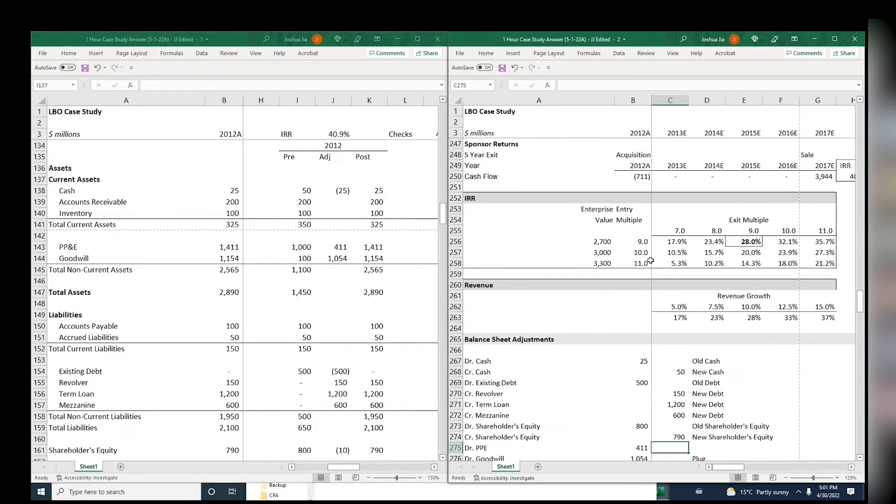
{"action": "key", "text": "Up"}
{"action": "key", "text": "Up"}
{"action": "key", "text": "Up"}
{"action": "key", "text": "Up"}
{"action": "key", "text": "Up"}
{"action": "key", "text": "Up"}
{"action": "key", "text": "Up"}
{"action": "key", "text": "Up"}
{"action": "key", "text": "Up"}
{"action": "key", "text": "Up"}
{"action": "key", "text": "Up"}
{"action": "key", "text": "Up"}
{"action": "key", "text": "Up"}
{"action": "key", "text": "Up"}
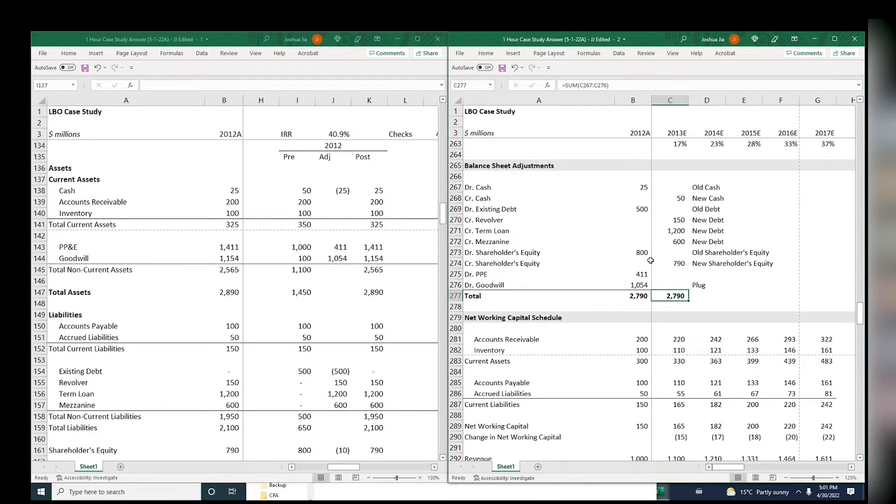
Compare the debit and credit totals of the Balance Sheet Adjustments and inspect the debit total's formula
{"action": "key", "text": "Left"}
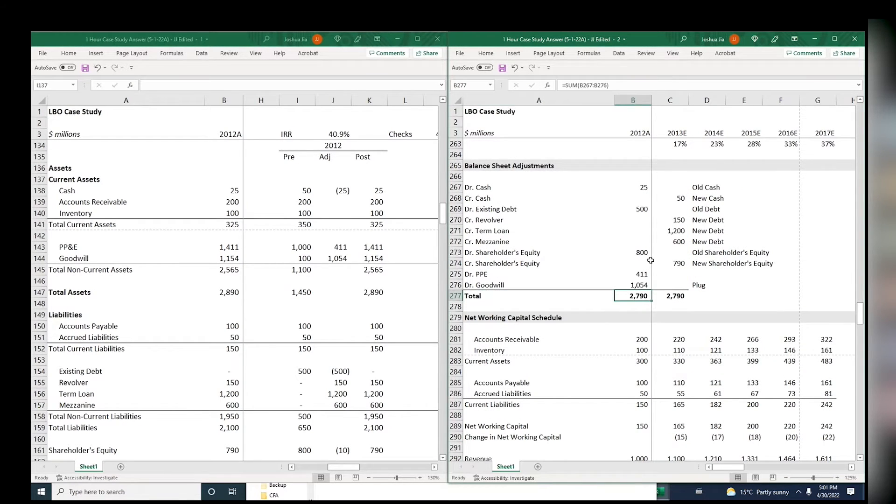
{"action": "key", "text": "Right"}
{"action": "key", "text": "Right"}
{"action": "key", "text": "Up"}
{"action": "key", "text": "Down"}
{"action": "key", "text": "Left"}
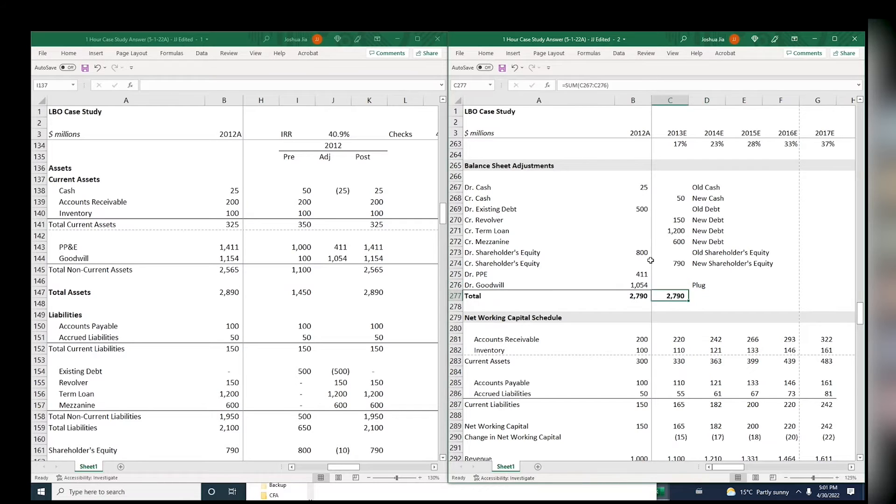
{"action": "key", "text": "Left"}
{"action": "key", "text": "Left"}
{"action": "key", "text": "Right"}
{"action": "key", "text": "F2"}
{"action": "key", "text": "Escape"}
{"action": "key", "text": "Right"}
Review the plug formula for "Dr. Goodwill" and select the "Cr. Shareholder's Equity" amount
{"action": "key", "text": "Up"}
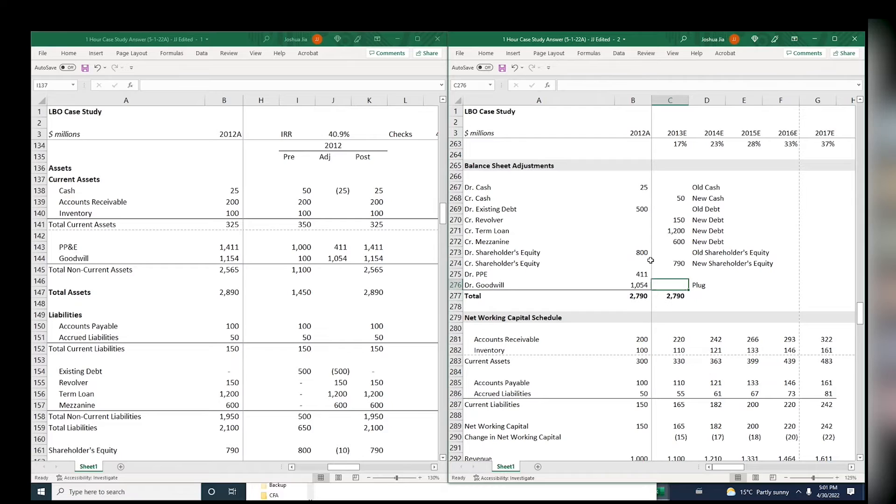
{"action": "key", "text": "Left"}
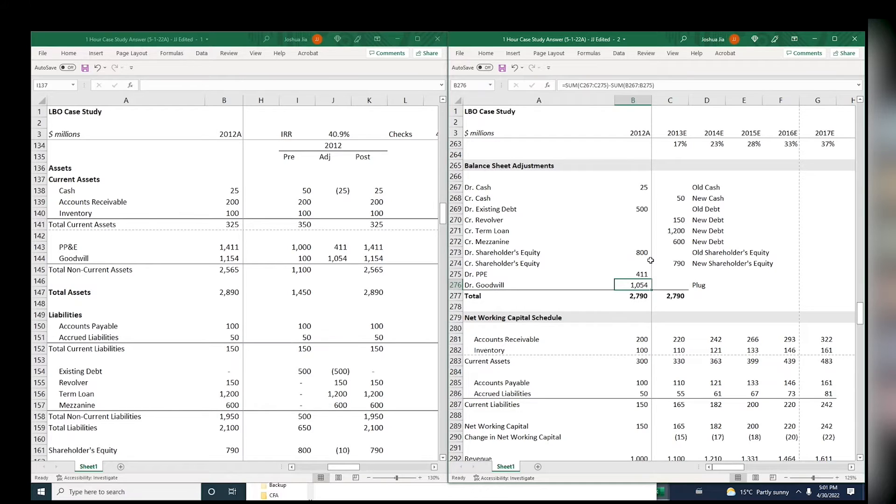
{"action": "left_click", "coordinate": [651, 262]}
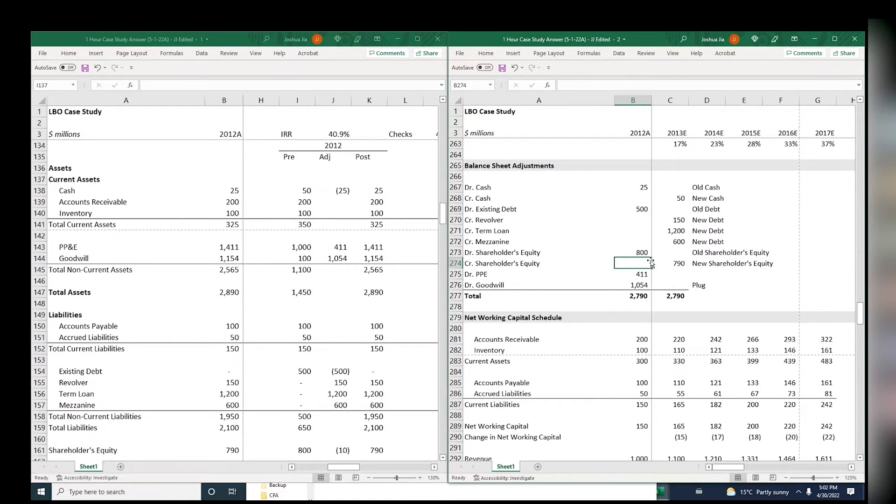
{"action": "key", "text": "Right"}
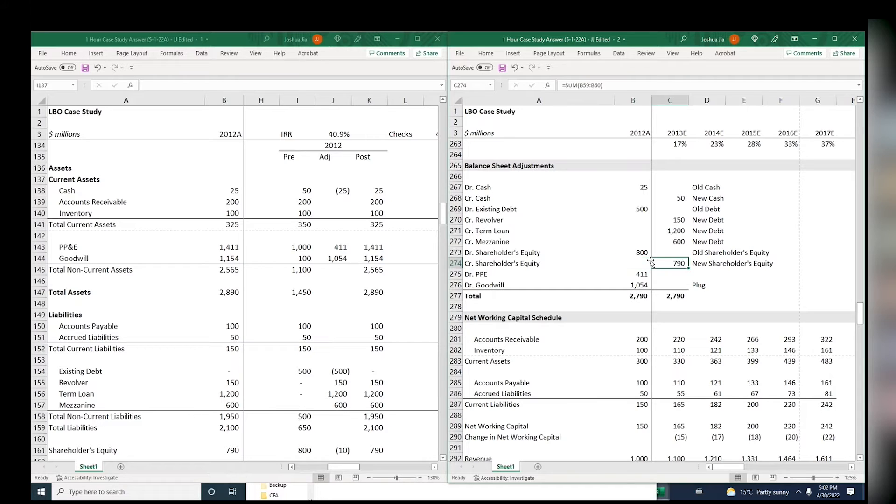
Clear the debit amount for "Dr. PPE" in the Balance Sheet Adjustments
{"action": "key", "text": "Up"}
{"action": "key", "text": "Up"}
{"action": "key", "text": "Down"}
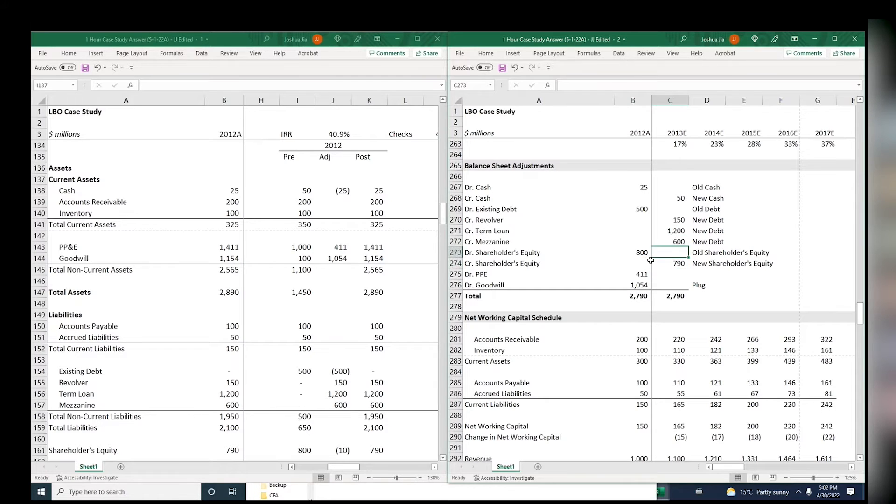
{"action": "key", "text": "Down"}
{"action": "key", "text": "Down"}
{"action": "key", "text": "Left"}
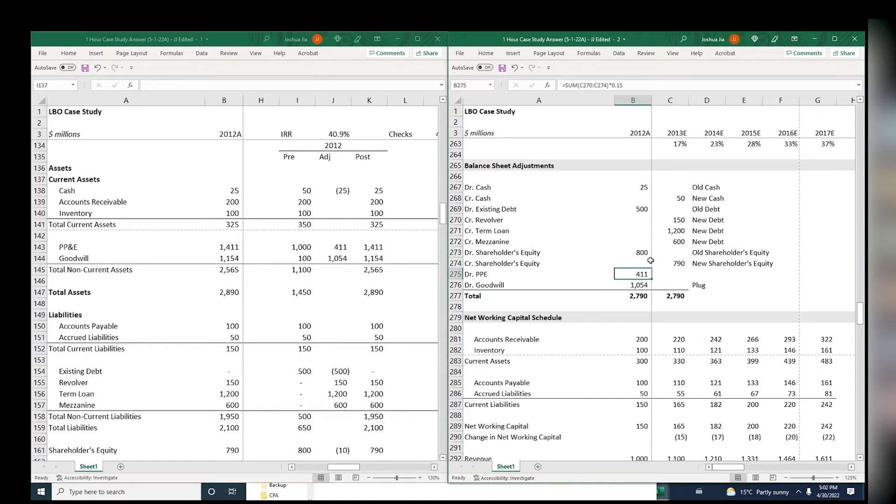
{"action": "key", "text": "Delete"}
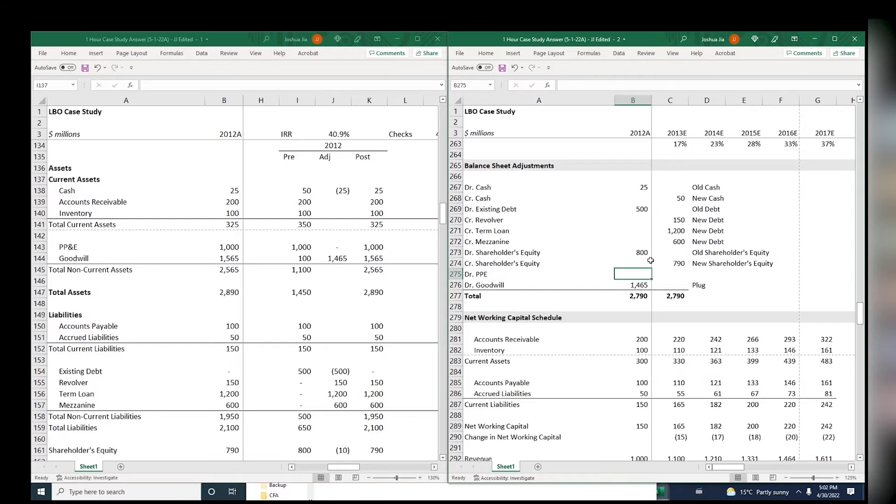
Review how the "Dr. Goodwill" plug formula subtracts the debits from the credits in rows 267 to 275
{"action": "key", "text": "Down"}
{"action": "key", "text": "F2"}
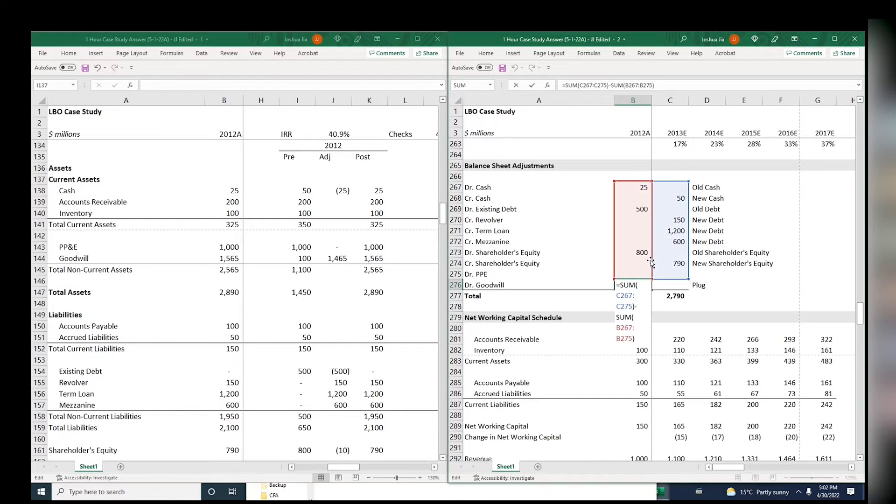
{"action": "key", "text": "Escape"}
{"action": "key", "text": "F2"}
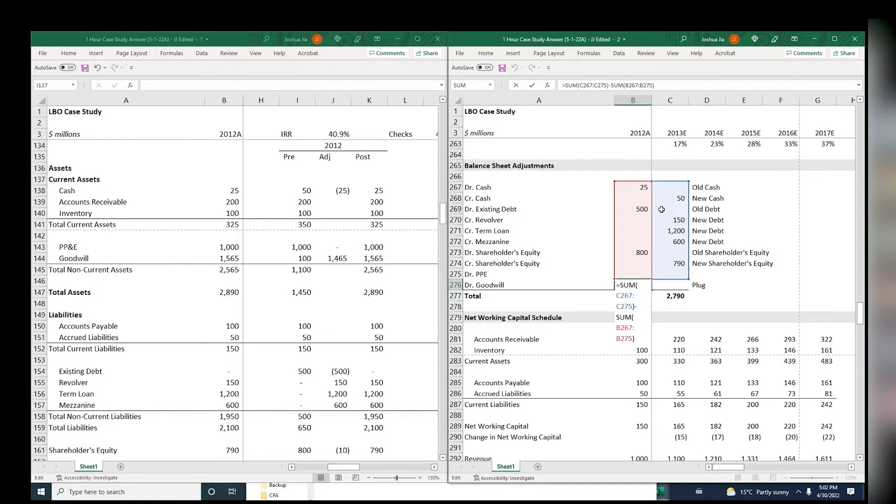
{"action": "left_click_drag", "start_coordinate": [621, 231], "coordinate": [628, 274]}
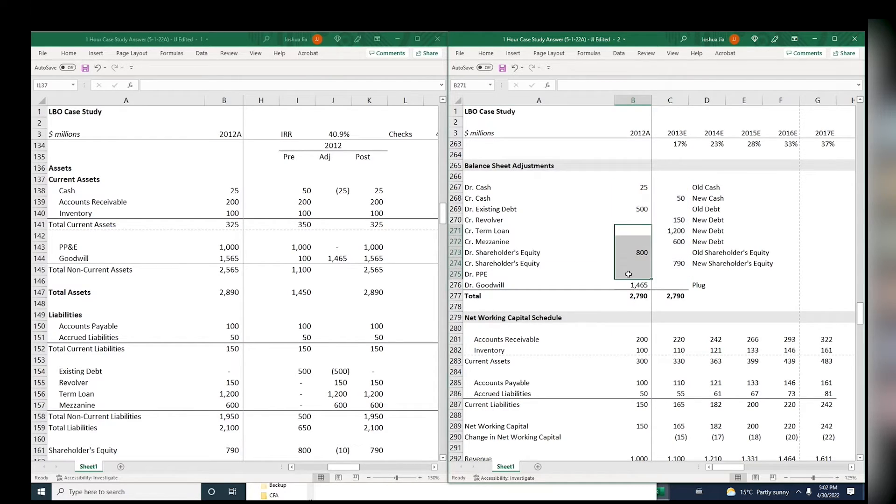
{"action": "key", "text": "Down"}
{"action": "key", "text": "Down"}
{"action": "key", "text": "Down"}
{"action": "key", "text": "Down"}
{"action": "key", "text": "Down"}
{"action": "key", "text": "F2"}
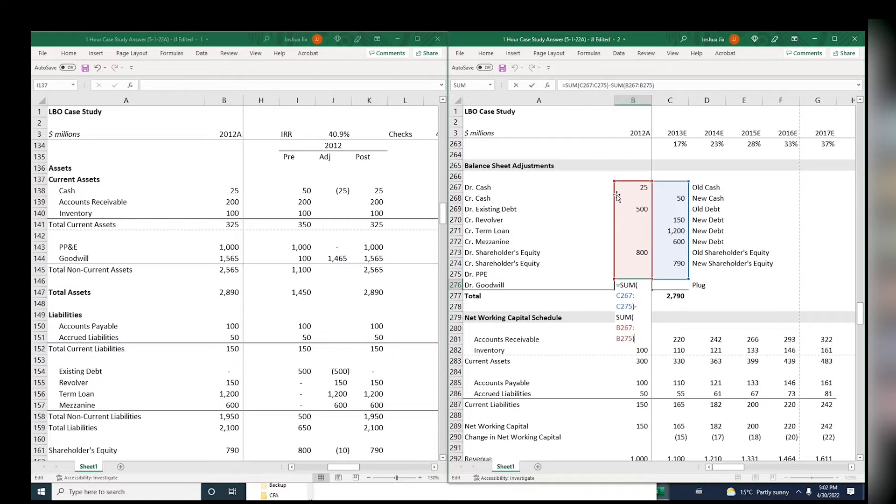
{"action": "key", "text": "ctrl+Return"}
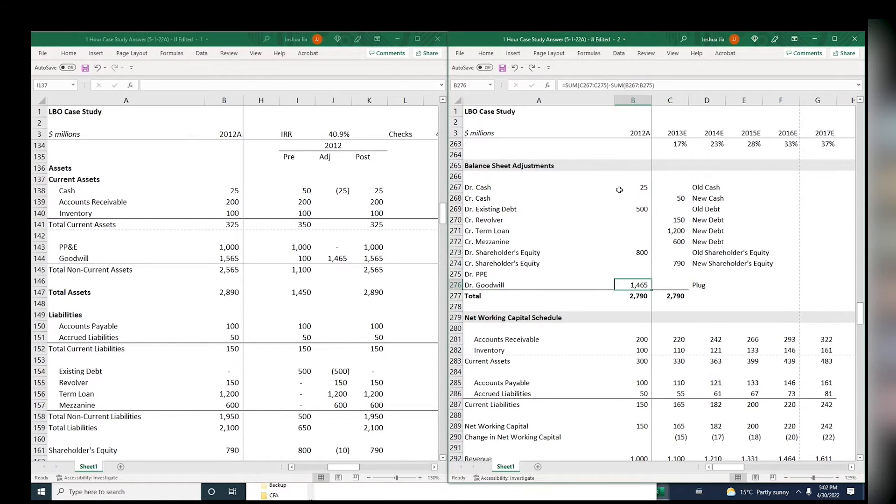
Undo the deletion of the "Dr. PPE" amount and review the 0.15 multiplier in its formula
{"action": "key", "text": "ctrl+y"}
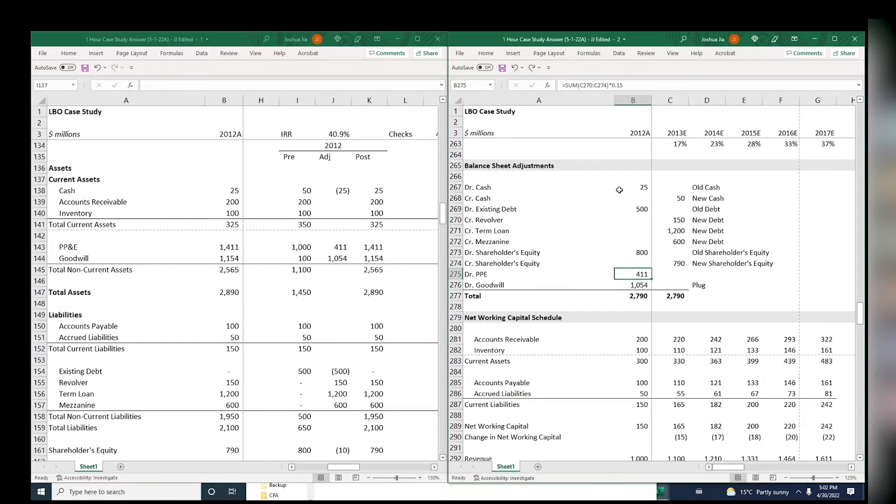
{"action": "key", "text": "F2"}
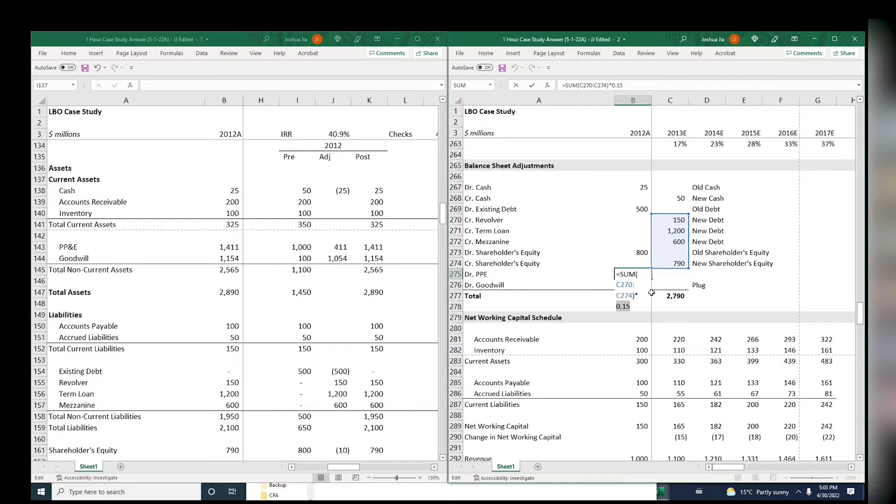
{"action": "key", "text": "Return"}
{"action": "key", "text": "F2"}
{"action": "key", "text": "Escape"}
Recheck the formulas behind the "Dr. Goodwill" and "Dr. PPE" debit amounts
{"action": "key", "text": "Up"}
{"action": "key", "text": "F2"}
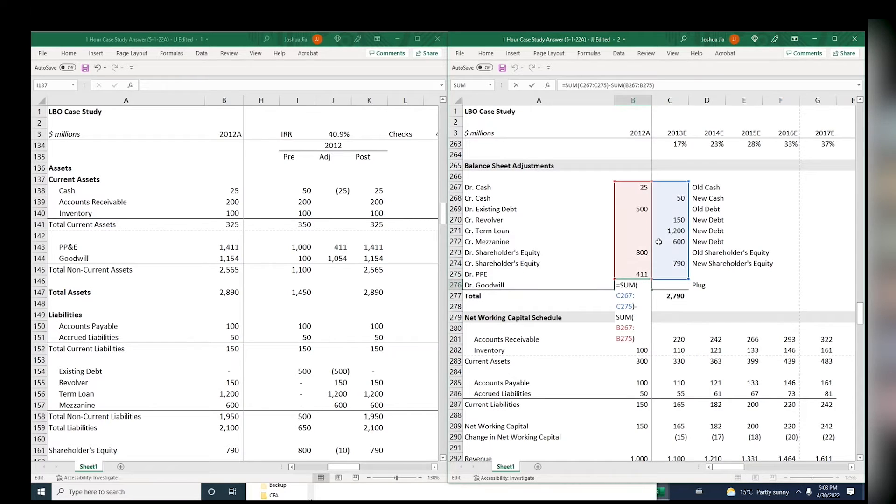
{"action": "key", "text": "ctrl+Return"}
{"action": "key", "text": "F2"}
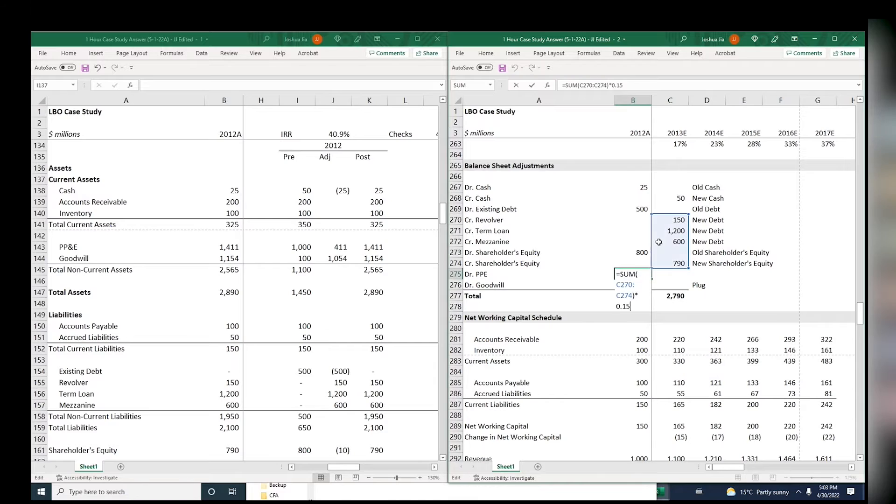
Sum the "Dr. PPE" and "Dr. Goodwill" amounts in cell B278, below the Total row
{"action": "key", "text": "Return"}
{"action": "key", "text": "Down"}
{"action": "key", "text": "Down"}
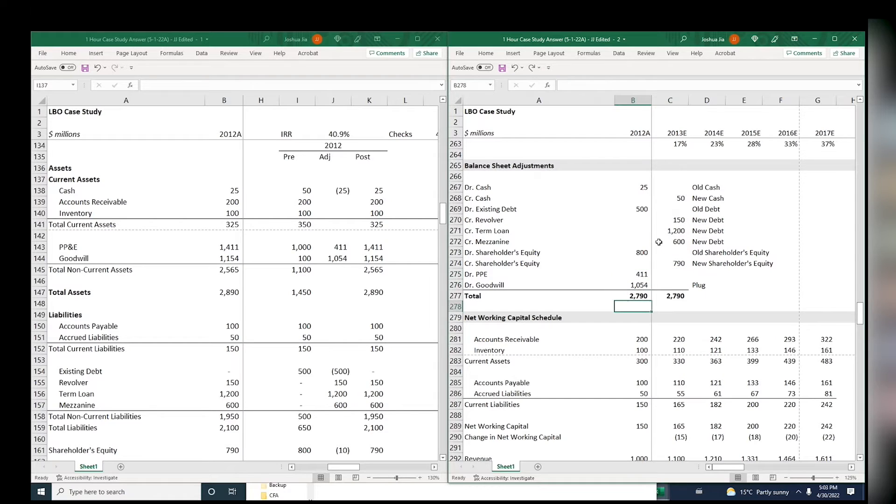
{"action": "type", "text": "=sum("}
{"action": "key", "text": "Up"}
{"action": "key", "text": "Up"}
{"action": "key", "text": "shift+Up"}
{"action": "key", "text": "ctrl+Return"}
{"action": "key", "text": "Right"}
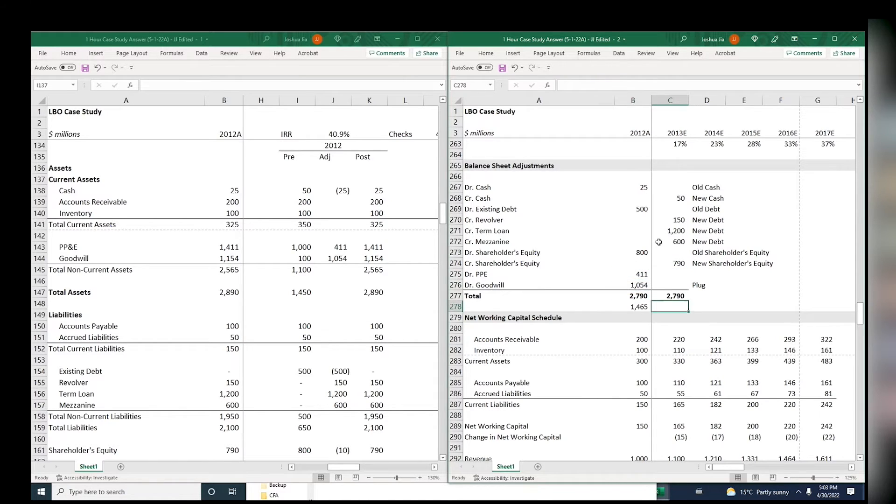
Calculate 15% of the combined PPE and goodwill amount in C278 with =B278*0.15 and review the formula
{"action": "type", "text": "="}
{"action": "key", "text": "Left"}
{"action": "type", "text": "*0.15"}
{"action": "key", "text": "ctrl+Return"}
{"action": "key", "text": "F2"}
{"action": "key", "text": "Escape"}
{"action": "key", "text": "Left"}
{"action": "key", "text": "Right"}
{"action": "key", "text": "F2"}
{"action": "key", "text": "Escape"}
Clear the helper calculations in C278 and B278 below the Total row
{"action": "key", "text": "Left"}
{"action": "key", "text": "Up"}
{"action": "key", "text": "Up"}
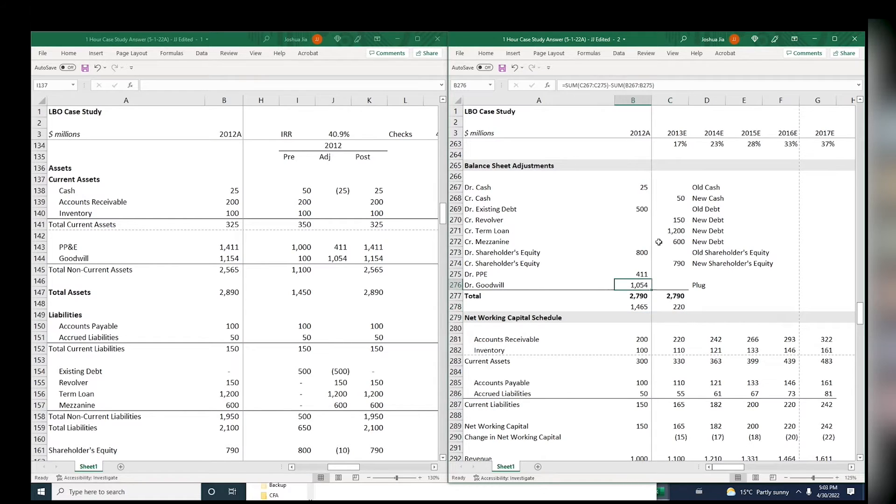
{"action": "key", "text": "Down"}
{"action": "key", "text": "Down"}
{"action": "key", "text": "Right"}
{"action": "key", "text": "Delete"}
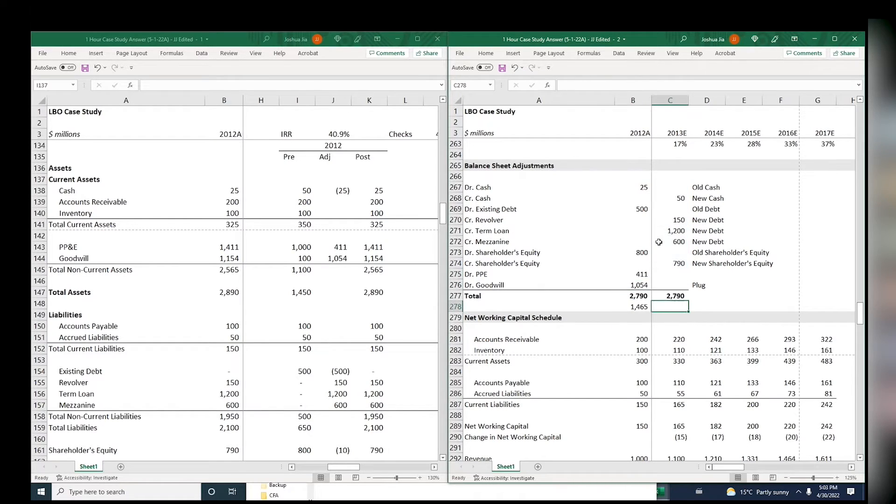
{"action": "key", "text": "Left"}
{"action": "key", "text": "Delete"}
Recheck the "Dr. PPE" formula, =SUM(C270:C274)*0.15
{"action": "key", "text": "Up"}
{"action": "key", "text": "Up"}
{"action": "key", "text": "Up"}
{"action": "type", "text": "=SUM(C270:C274)*0.15"}
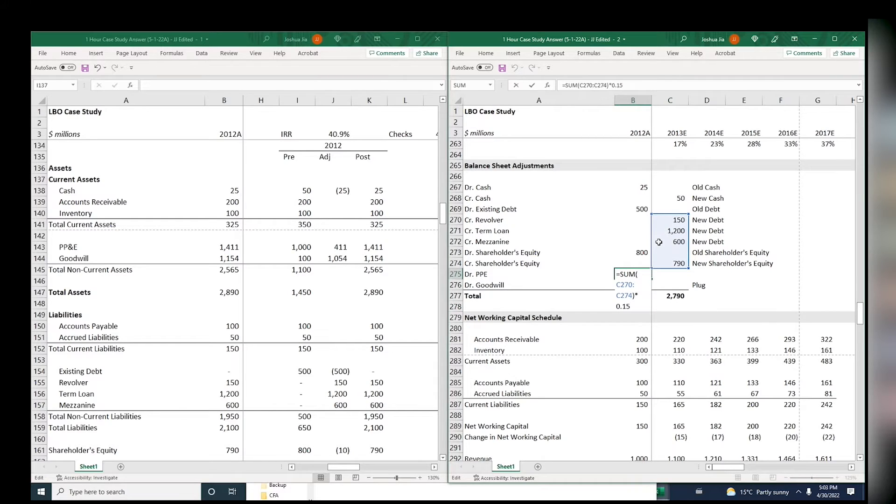
{"action": "key", "text": "Return"}
Restore the helper calculations below the Total row: =SUM(B275:B276) in B278 and =B278*0.15 in C278
{"action": "key", "text": "Down"}
{"action": "key", "text": "Down"}
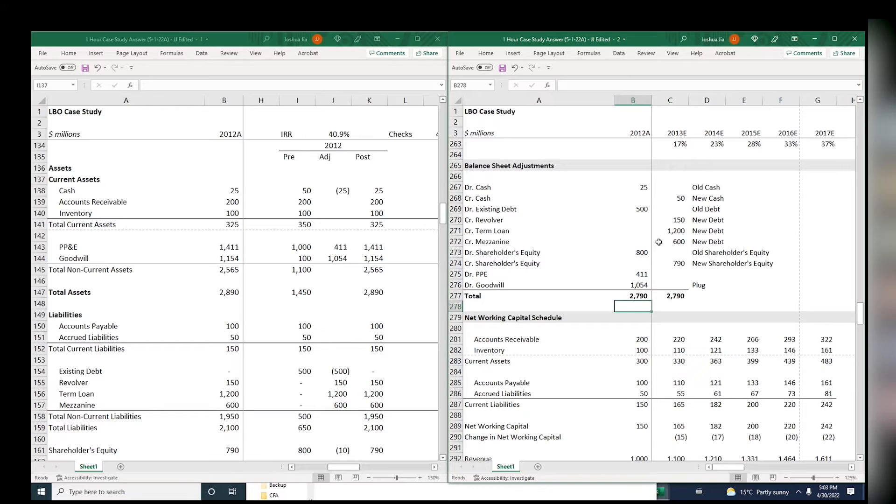
{"action": "type", "text": "=SUM(B275:B276)"}
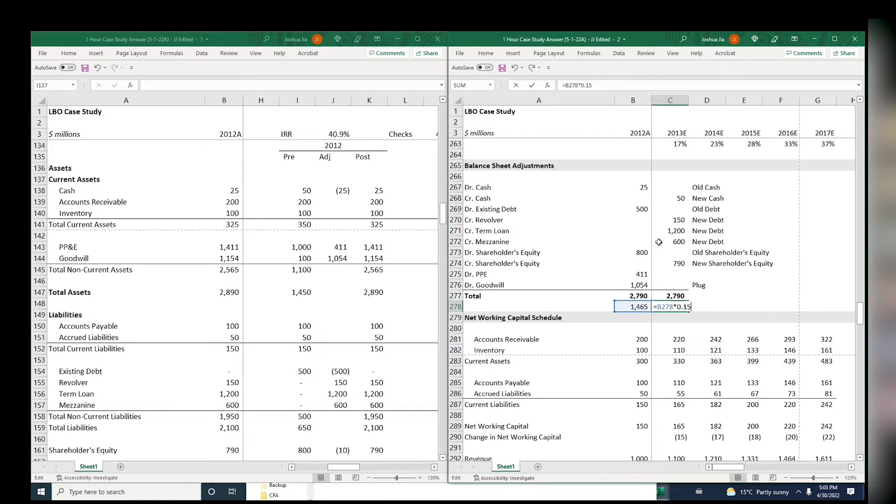
{"action": "key", "text": "Return"}
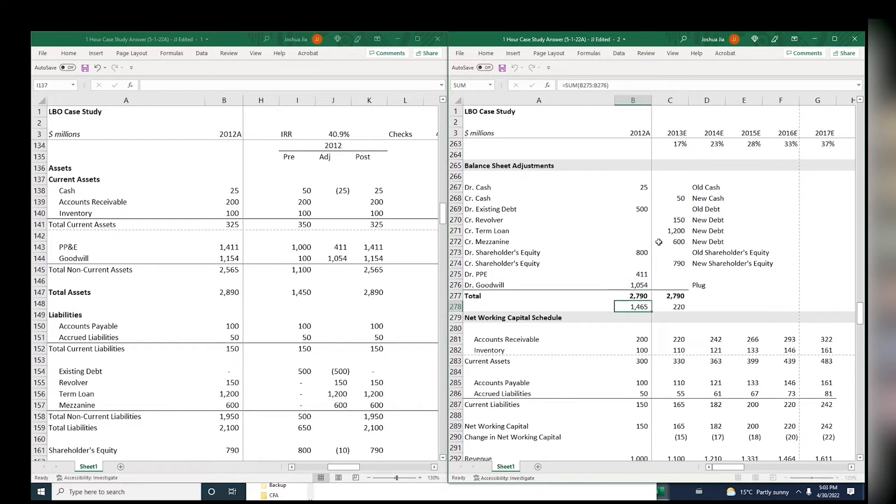
Shorten both ranges in the "Dr. Goodwill" formula to end at row 274, giving =SUM(C267:C274)-SUM(B267:B274)
{"action": "key", "text": "Up"}
{"action": "key", "text": "Up"}
{"action": "key", "text": "Up"}
{"action": "key", "text": "F2"}
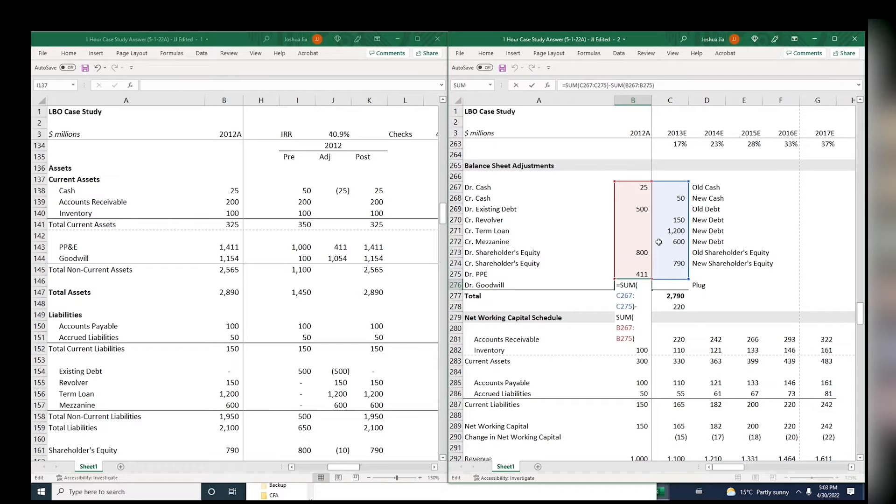
{"action": "key", "text": "Escape"}
{"action": "key", "text": "F2"}
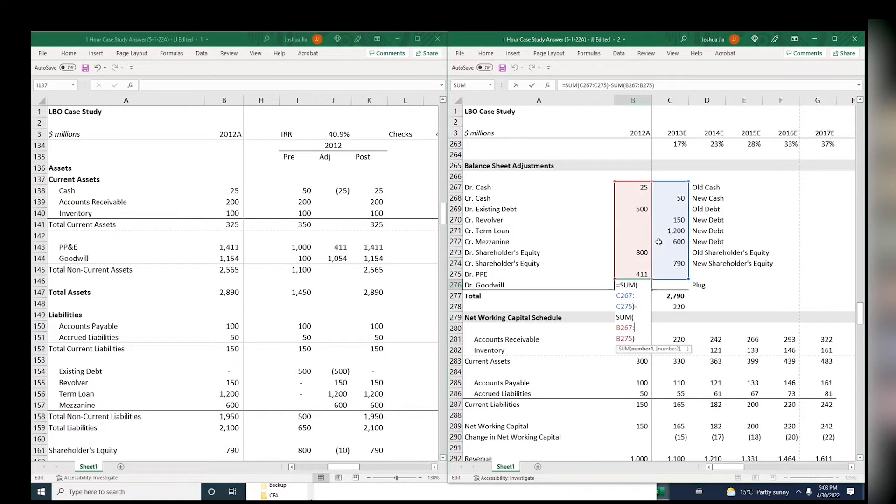
{"action": "key", "text": "Left"}
{"action": "key", "text": "BackSpace"}
{"action": "type", "text": "4"}
{"action": "key", "text": "Down"}
{"action": "key", "text": "Down"}
{"action": "key", "text": "Down"}
{"action": "key", "text": "BackSpace"}
{"action": "type", "text": "4"}
{"action": "key", "text": "Return"}
{"action": "key", "text": "Up"}
{"action": "key", "text": "F2"}
{"action": "key", "text": "Escape"}
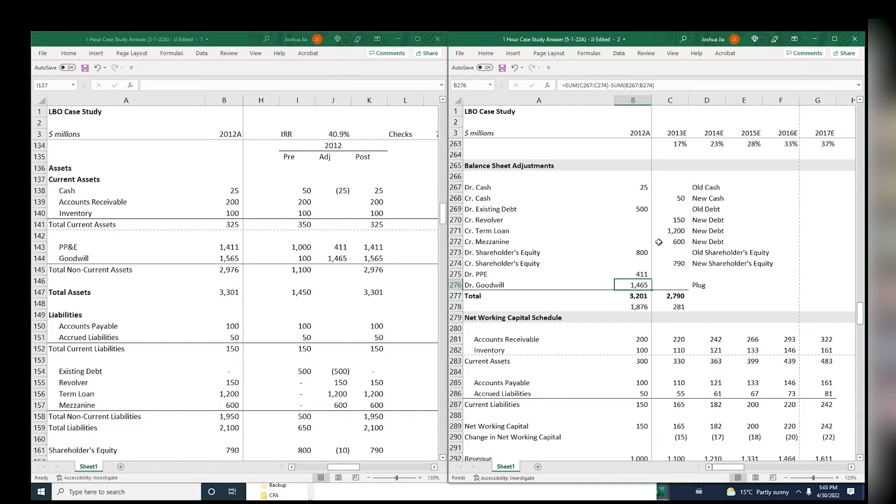
Copy the "Dr. Goodwill" formula into "Dr. PPE" and append a 0.15 multiplier, giving =SUM(C267:C274)-SUM(B267:B274)*0.15
{"action": "key", "text": "F2"}
{"action": "key", "text": "Escape"}
{"action": "key", "text": "F2"}
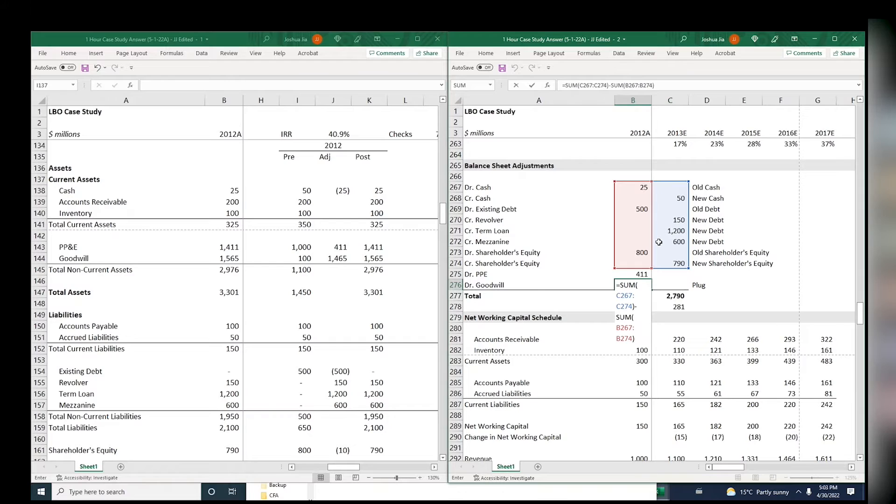
{"action": "key", "text": "Escape"}
{"action": "key", "text": "F2"}
{"action": "key", "text": "ctrl+shift+Home"}
{"action": "key", "text": "ctrl+c"}
{"action": "key", "text": "Tab"}
{"action": "key", "text": "Up"}
{"action": "key", "text": "Left"}
{"action": "key", "text": "F2"}
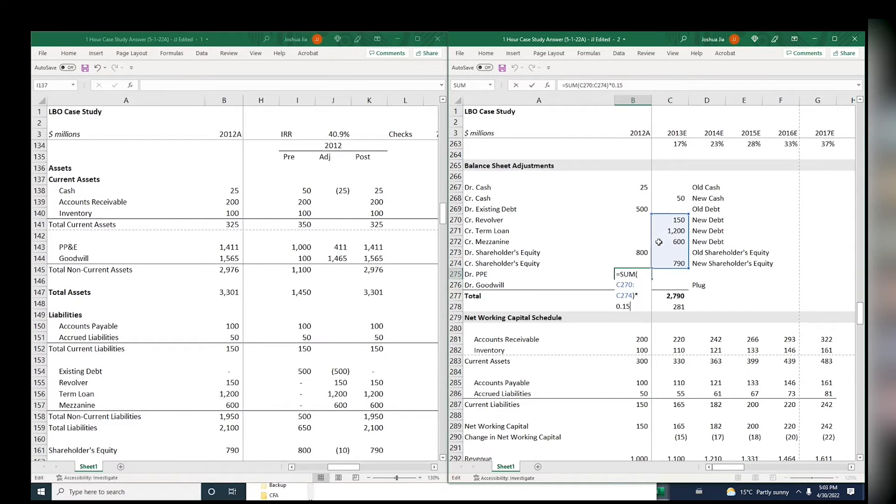
{"action": "key", "text": "ctrl+shift+Home"}
{"action": "key", "text": "ctrl+v"}
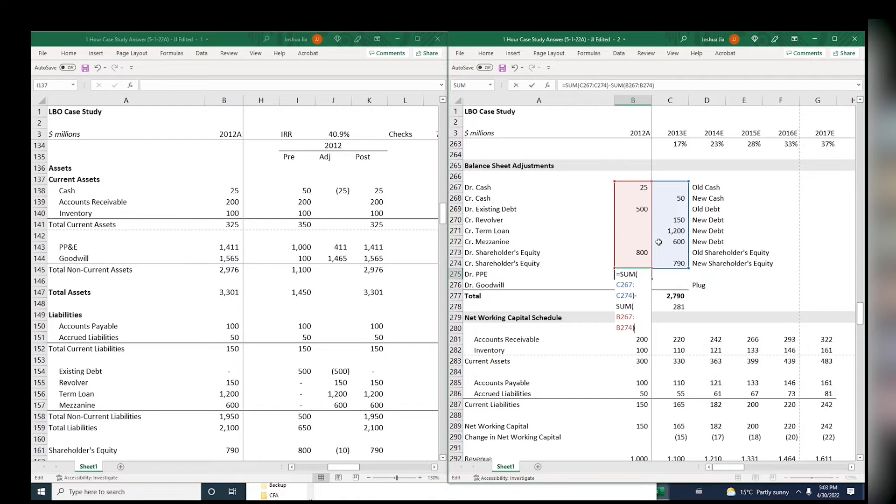
{"action": "type", "text": "*0.15"}
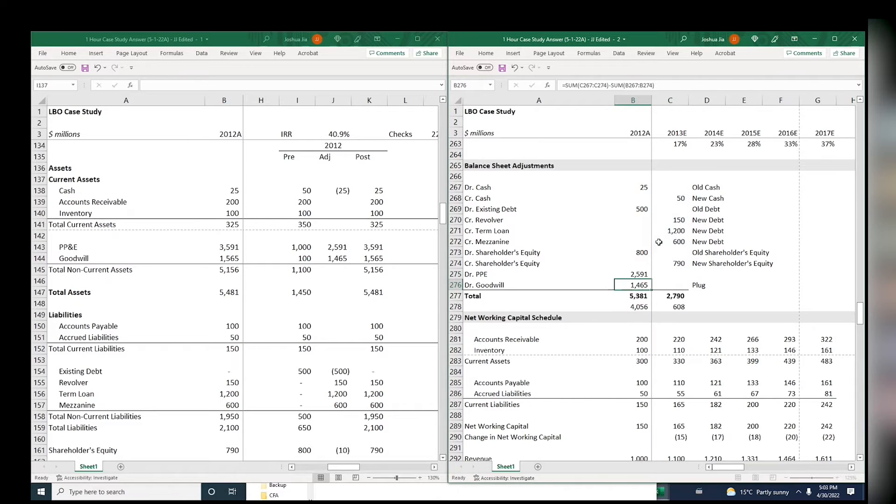
{"action": "key", "text": "Return"}
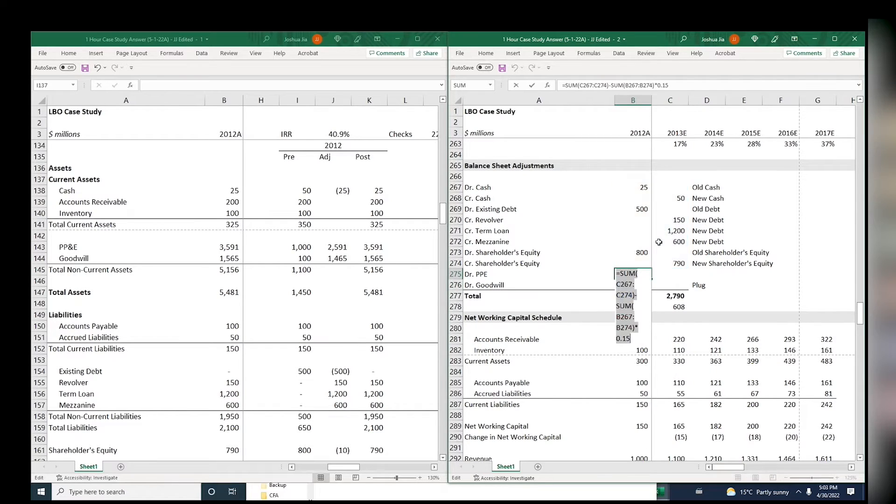
Replace the "Dr. Goodwill" formula with the PPE version using a 0.85 multiplier, giving =SUM(C267:C274)-SUM(B267:B274)*0.85
{"action": "key", "text": "F2"}
{"action": "key", "text": "ctrl+shift+Home"}
{"action": "key", "text": "ctrl+v"}
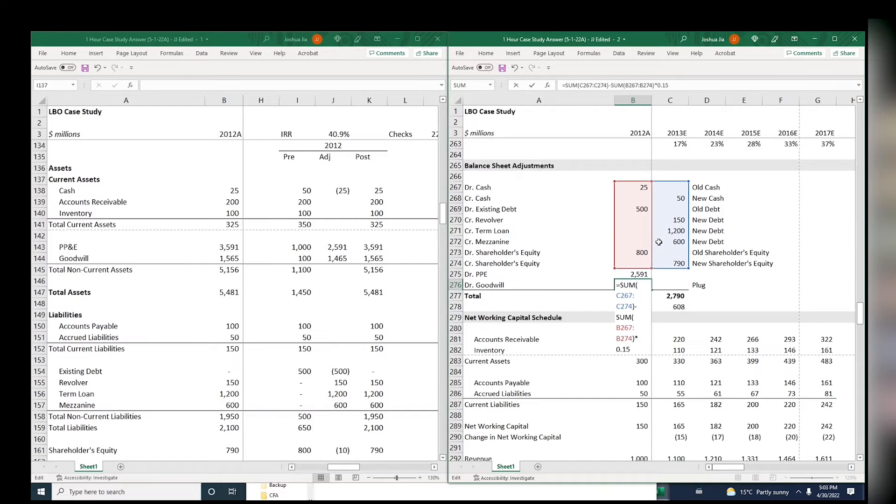
{"action": "key", "text": "BackSpace"}
{"action": "key", "text": "BackSpace"}
{"action": "type", "text": "85"}
{"action": "key", "text": "Return"}
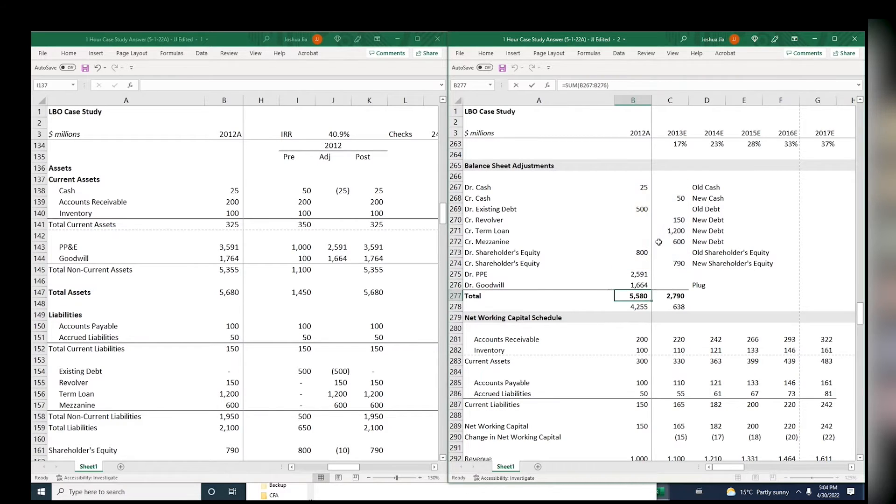
Review the revised "Dr. Goodwill" formula and select the PPE and goodwill debit amounts together
{"action": "key", "text": "Up"}
{"action": "key", "text": "F2"}
{"action": "key", "text": "Escape"}
{"action": "key", "text": "F2"}
{"action": "key", "text": "Escape"}
{"action": "key", "text": "Up"}
{"action": "key", "text": "shift+Down"}
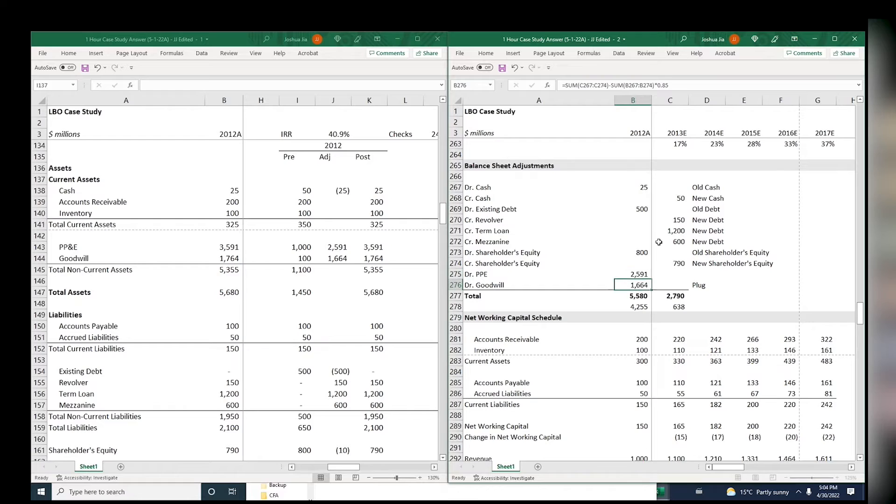
Delete the helper calculations in B278 and C278 below the Total row
{"action": "key", "text": "ctrl+v"}
{"action": "key", "text": "Down"}
{"action": "key", "text": "Down"}
{"action": "key", "text": "Down"}
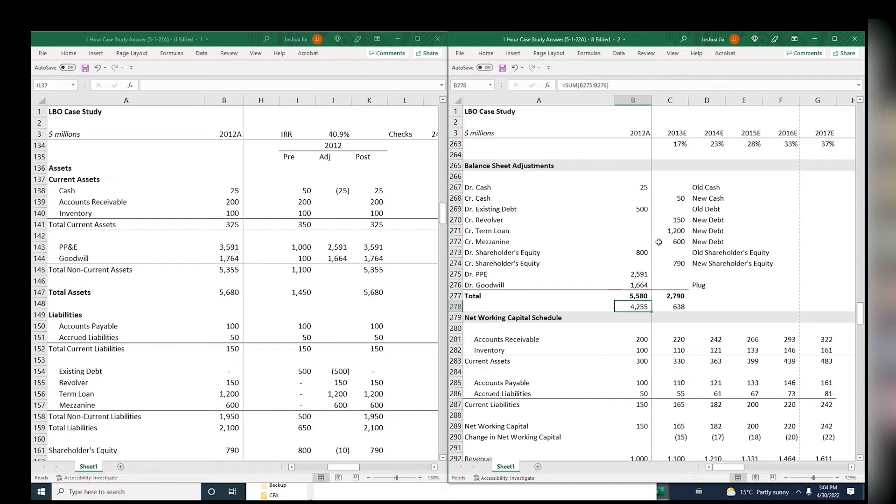
{"action": "key", "text": "shift+Right"}
{"action": "key", "text": "Delete"}
Compare the debit and credit totals of the Balance Sheet Adjustments and inspect the debit total's formula
{"action": "key", "text": "Up"}
{"action": "key", "text": "Up"}
{"action": "key", "text": "Up"}
{"action": "key", "text": "Down"}
{"action": "key", "text": "Down"}
{"action": "key", "text": "Right"}
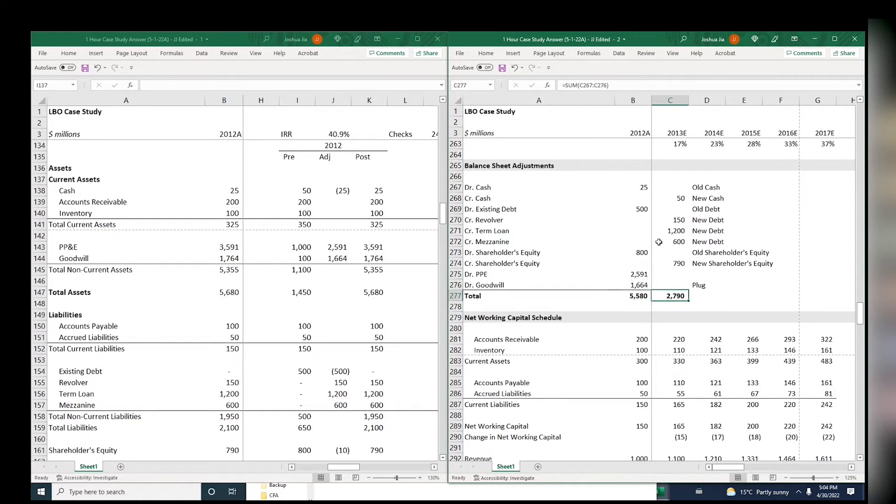
{"action": "key", "text": "Left"}
{"action": "key", "text": "F2"}
{"action": "key", "text": "Escape"}
{"action": "key", "text": "Right"}
{"action": "key", "text": "Right"}
{"action": "key", "text": "Left"}
{"action": "key", "text": "Left"}
Inspect the 2012A Inventory link in the Net Working Capital Schedule, and return to the debit total of the adjustments
{"action": "key", "text": "Down"}
{"action": "key", "text": "Down"}
{"action": "key", "text": "Right"}
{"action": "key", "text": "Down"}
{"action": "key", "text": "Down"}
{"action": "key", "text": "Down"}
{"action": "key", "text": "Down"}
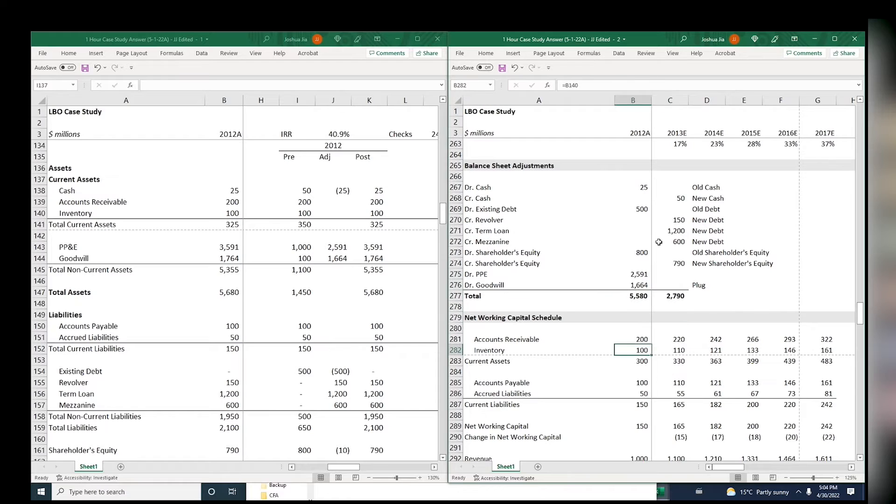
{"action": "key", "text": "F2"}
{"action": "key", "text": "Escape"}
{"action": "key", "text": "Left"}
{"action": "key", "text": "Up"}
{"action": "key", "text": "Up"}
{"action": "key", "text": "Up"}
{"action": "key", "text": "Up"}
{"action": "key", "text": "Up"}
{"action": "key", "text": "Up"}
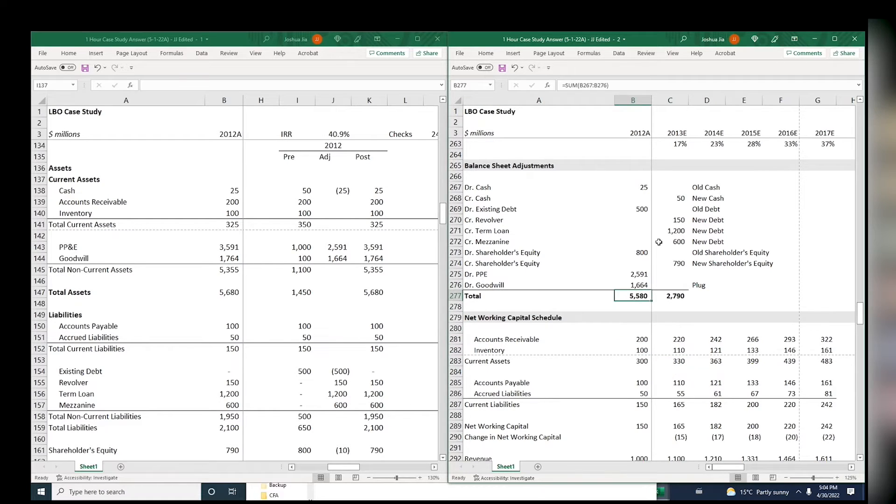
Inspect the debit and credit total formulas in the Total row of the Balance Sheet Adjustments
{"action": "key", "text": "F2"}
{"action": "key", "text": "Escape"}
{"action": "key", "text": "Right"}
{"action": "key", "text": "F2"}
{"action": "key", "text": "Escape"}
{"action": "key", "text": "Left"}
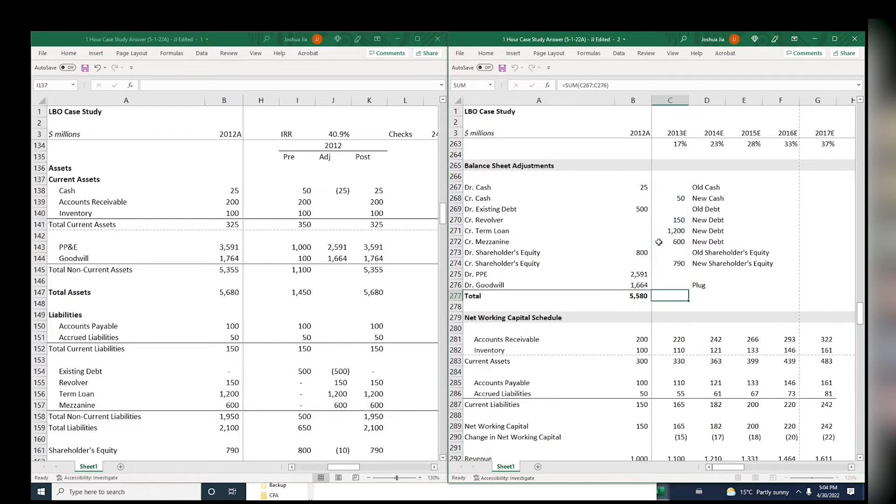
{"action": "key", "text": "F2"}
{"action": "key", "text": "Escape"}
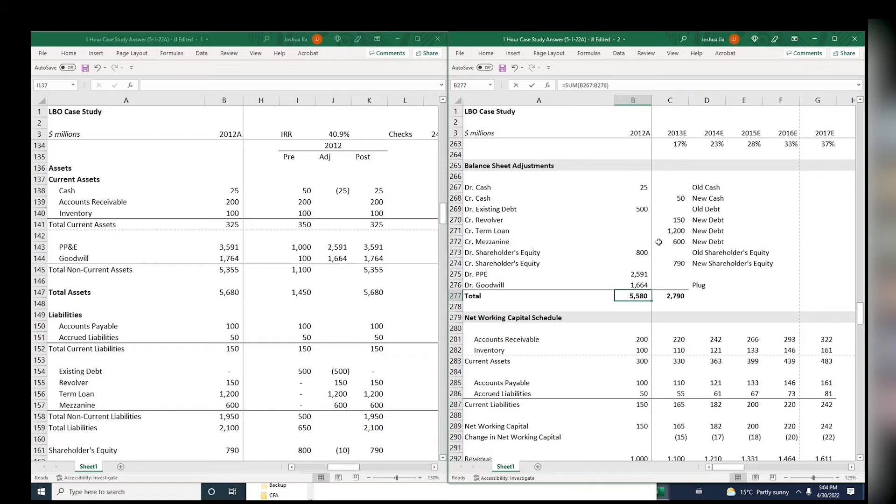
{"action": "key", "text": "Right"}
{"action": "key", "text": "F2"}
{"action": "key", "text": "Escape"}
{"action": "key", "text": "Left"}
Check the "Dr. Goodwill" debit formula and the range summed by the debit total
{"action": "key", "text": "Up"}
{"action": "key", "text": "F2"}
{"action": "key", "text": "Escape"}
{"action": "key", "text": "F2"}
{"action": "key", "text": "Escape"}
{"action": "key", "text": "Up"}
{"action": "key", "text": "Down"}
{"action": "key", "text": "Down"}
{"action": "key", "text": "F2"}
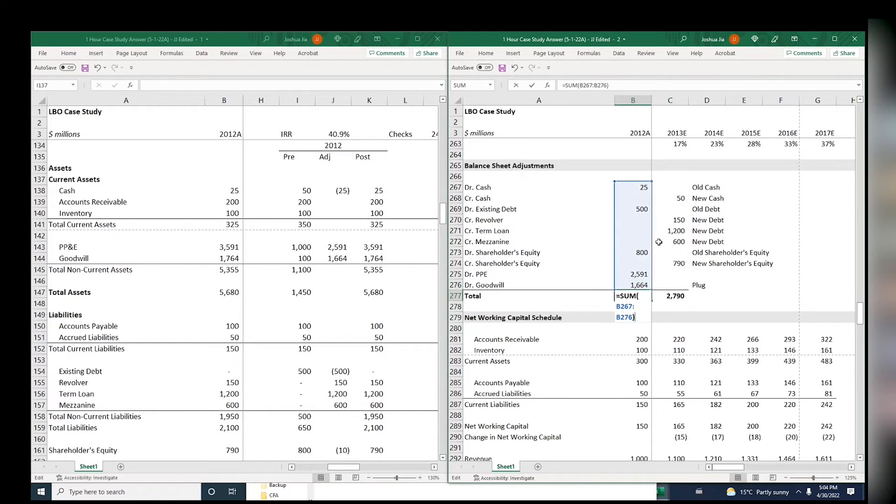
{"action": "key", "text": "Escape"}
Check the credit cell beside "Dr. Goodwill" and recheck both totals for the source of the imbalance
{"action": "key", "text": "Up"}
{"action": "key", "text": "Right"}
{"action": "key", "text": "F2"}
{"action": "key", "text": "Escape"}
{"action": "key", "text": "Down"}
{"action": "key", "text": "F2"}
{"action": "key", "text": "Escape"}
{"action": "key", "text": "Left"}
{"action": "key", "text": "F2"}
{"action": "key", "text": "Escape"}
{"action": "key", "text": "Right"}
Undo the deletion of the helper calculations in B278:C278 and redo it
{"action": "key", "text": "ctrl+z"}
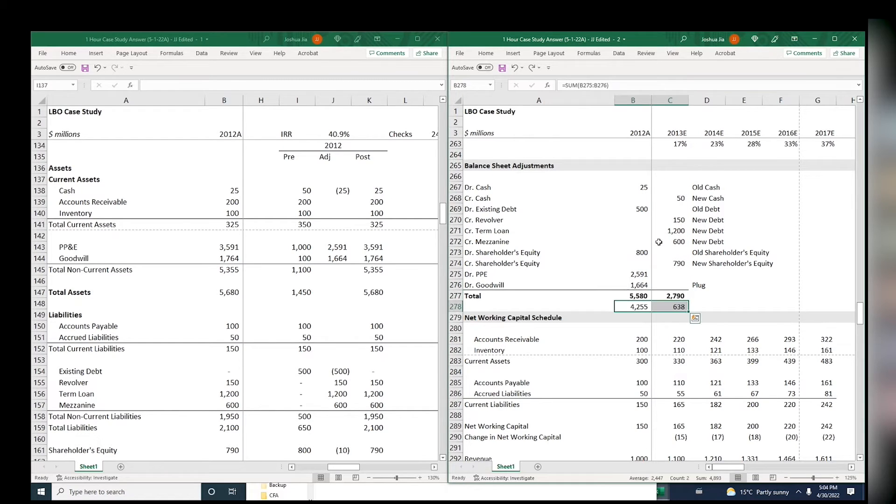
{"action": "key", "text": "ctrl+z"}
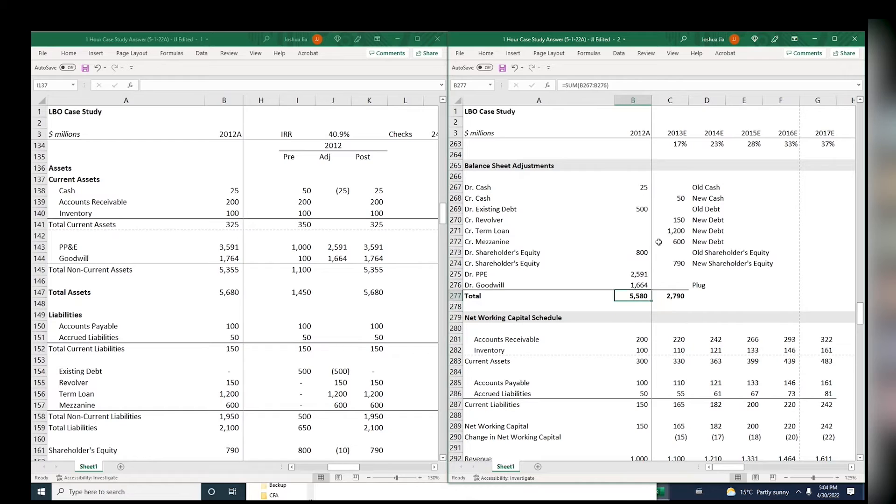
Examine how the debit total, "Dr. Goodwill" and "Dr. PPE" formulas are built
{"action": "key", "text": "F2"}
{"action": "key", "text": "Escape"}
{"action": "key", "text": "Up"}
{"action": "key", "text": "F2"}
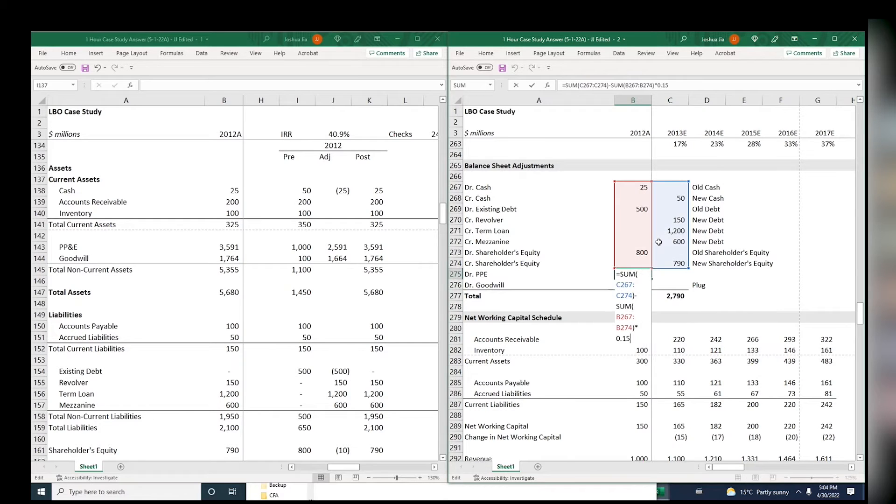
{"action": "key", "text": "F2"}
{"action": "key", "text": "F2"}
{"action": "key", "text": "F2"}
{"action": "key", "text": "F2"}
{"action": "key", "text": "F2"}
{"action": "key", "text": "Return"}
{"action": "key", "text": "F2"}
{"action": "key", "text": "Return"}
Compare the 0.15 multiplier formula in "Dr. PPE" with the 0.85 multiplier formula in "Dr. Goodwill"
{"action": "key", "text": "Up"}
{"action": "key", "text": "Up"}
{"action": "key", "text": "Up"}
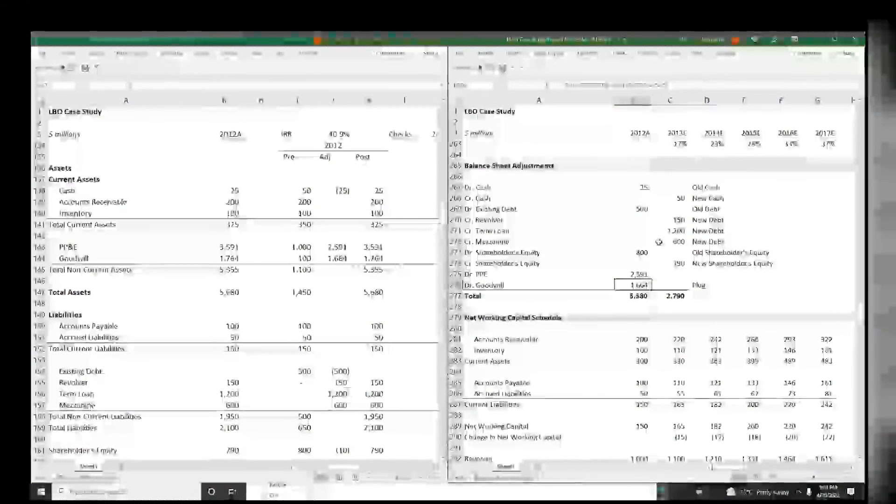
{"action": "key", "text": "Down"}
{"action": "key", "text": "F2"}
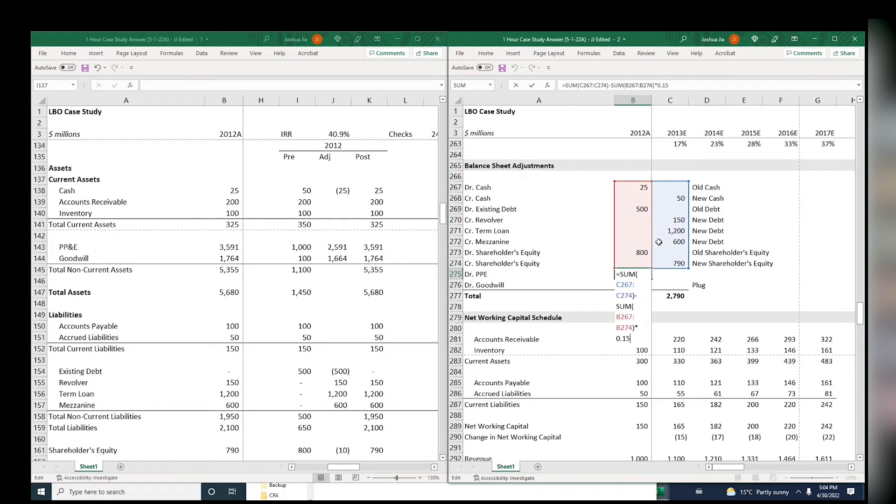
{"action": "key", "text": "F2"}
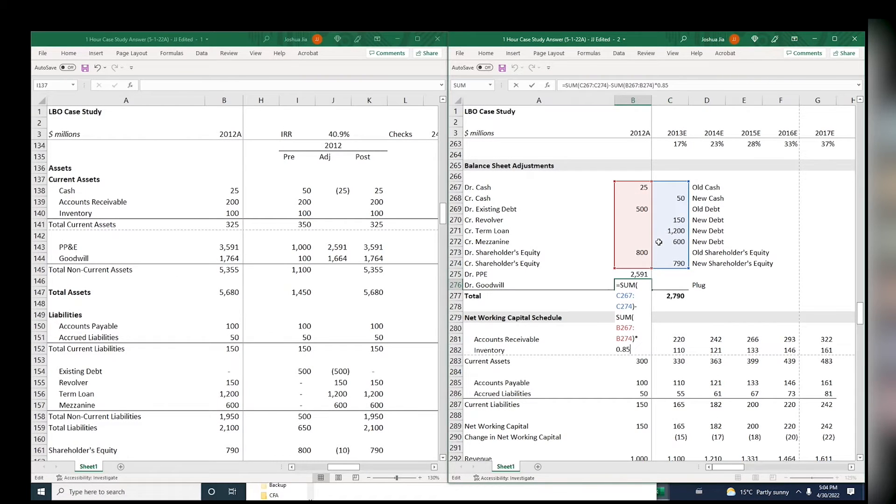
{"action": "key", "text": "Return"}
{"action": "key", "text": "F2"}
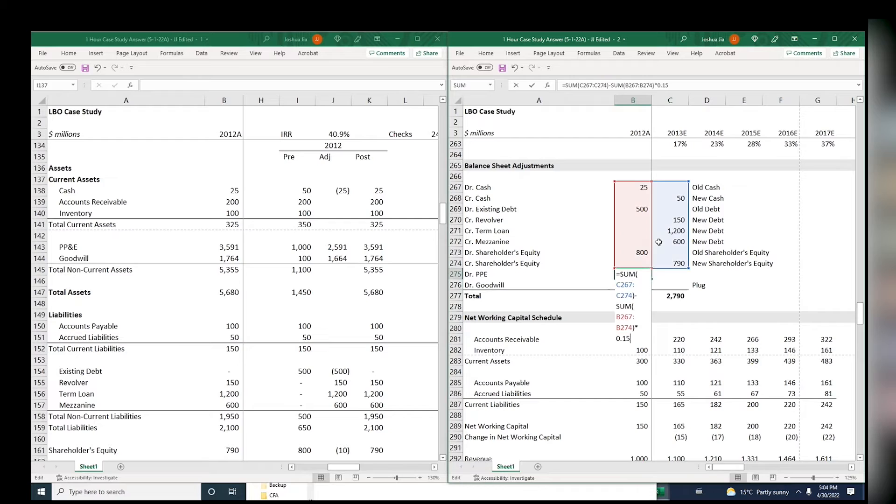
{"action": "key", "text": "F2"}
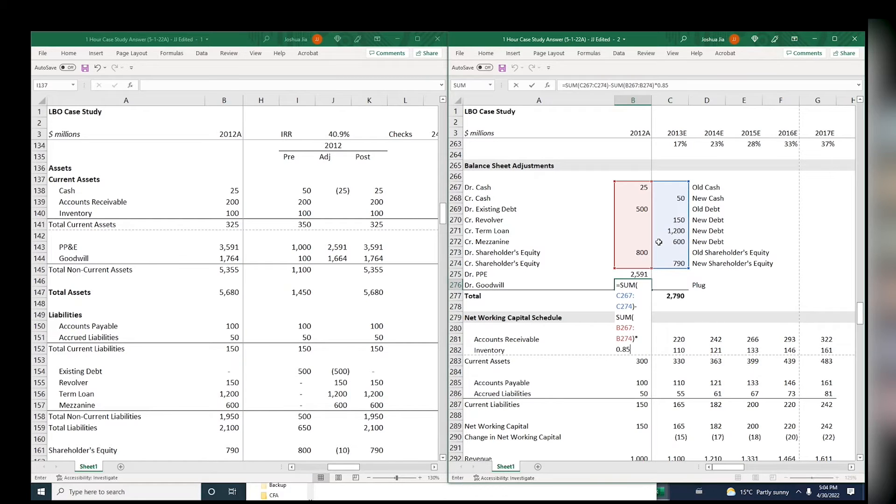
Bracket the difference of sums in the "Dr. PPE" formula so it reads =(SUM(C267:C274)-SUM(B267:B274))*0.15
{"action": "key", "text": "Up"}
{"action": "key", "text": "F2"}
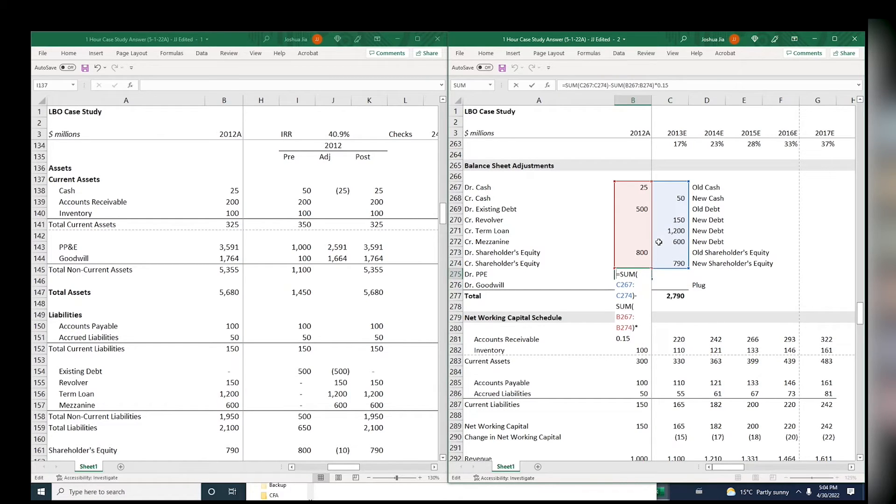
{"action": "type", "text": "("}
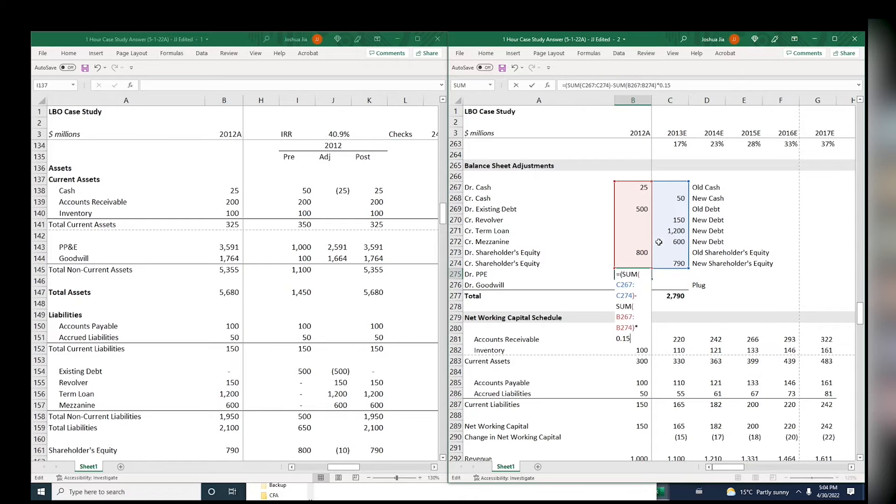
{"action": "key", "text": "Up"}
{"action": "key", "text": "Right"}
{"action": "key", "text": "Right"}
{"action": "key", "text": "Return"}
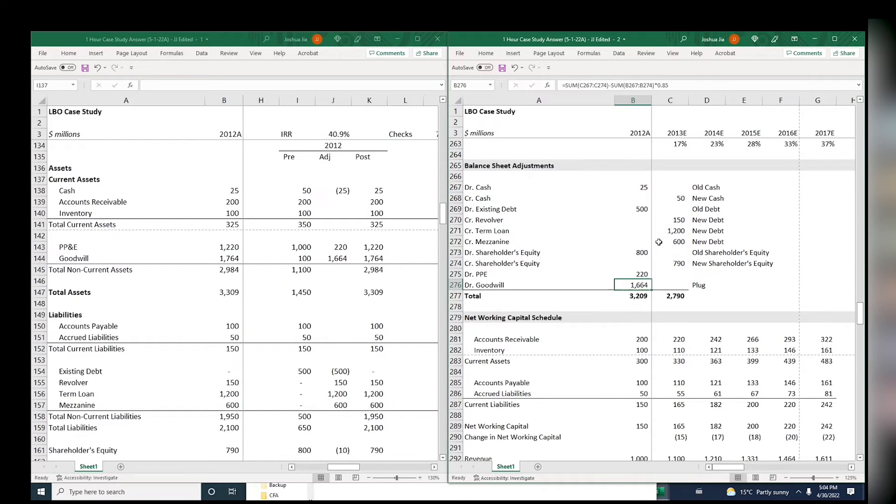
Bracket the difference of sums in the "Dr. Goodwill" formula so it reads =(SUM(C267:C274)-SUM(B267:B274))*0.85
{"action": "key", "text": "F2"}
{"action": "key", "text": "Up"}
{"action": "key", "text": "Right"}
{"action": "key", "text": "Right"}
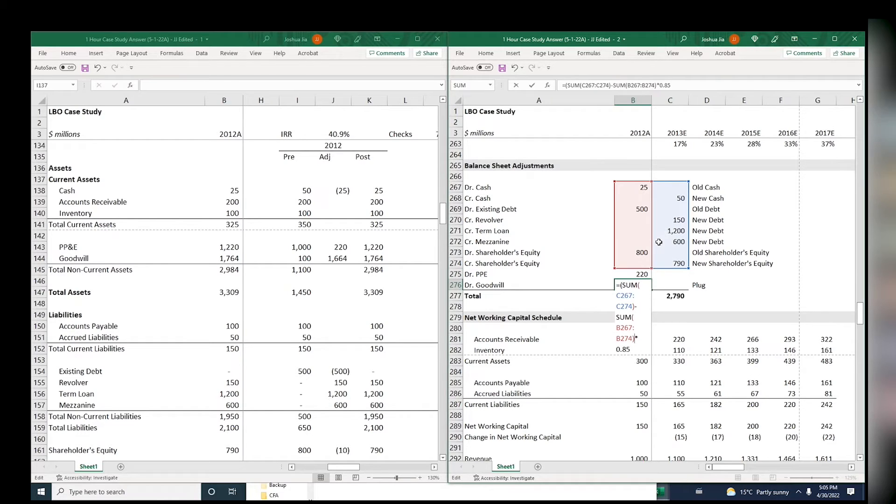
{"action": "type", "text": ")"}
{"action": "key", "text": "Return"}
{"action": "key", "text": "Up"}
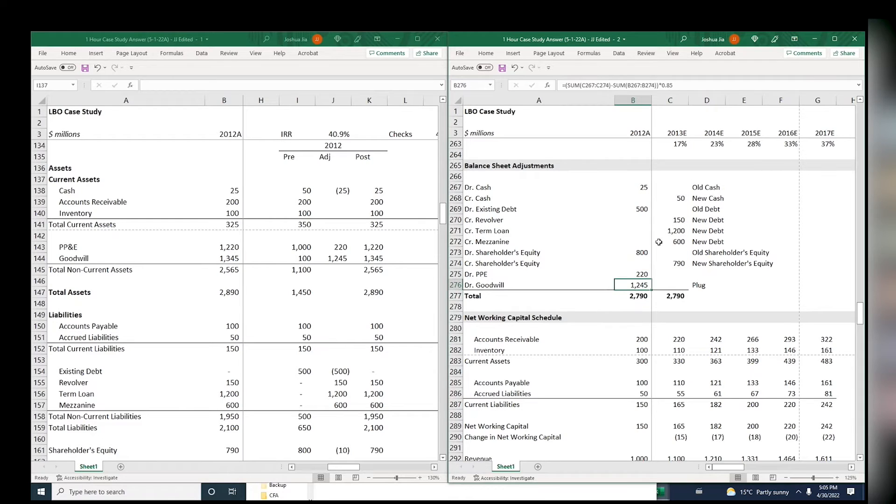
Save the workbook and review the corrected "Dr. PPE" and "Dr. Goodwill" formulas
{"action": "key", "text": "Up"}
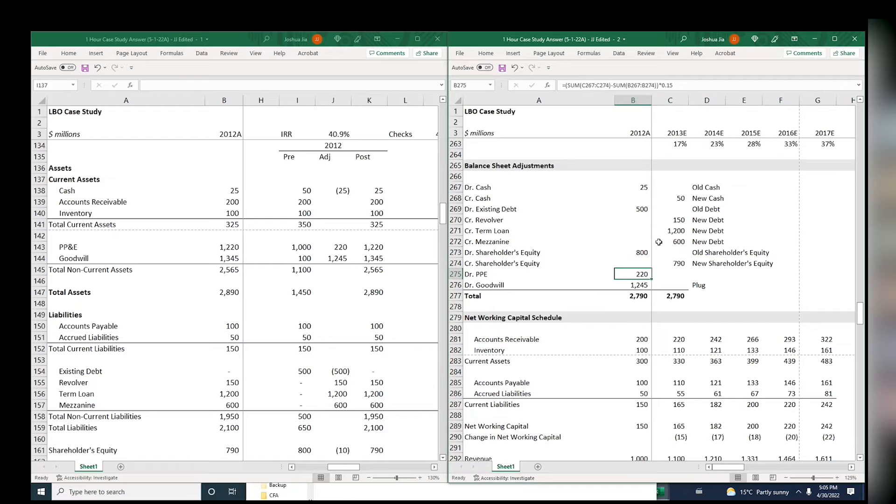
{"action": "key", "text": "ctrl+s"}
{"action": "key", "text": "F2"}
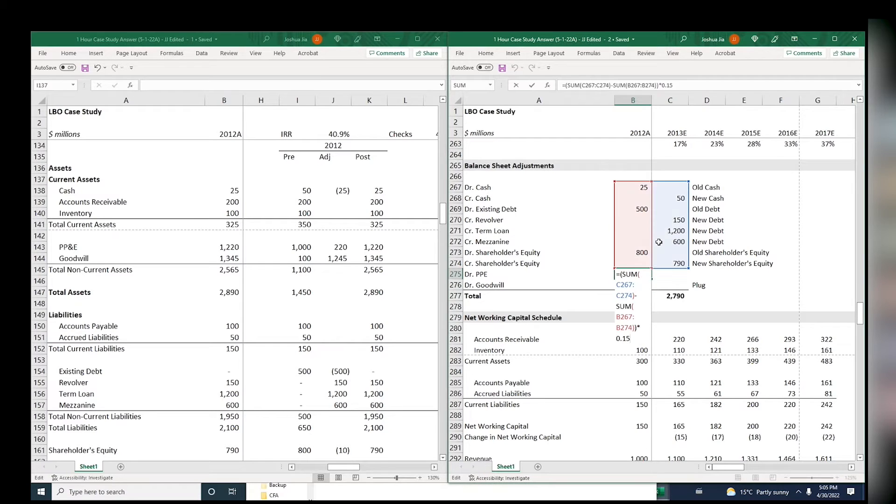
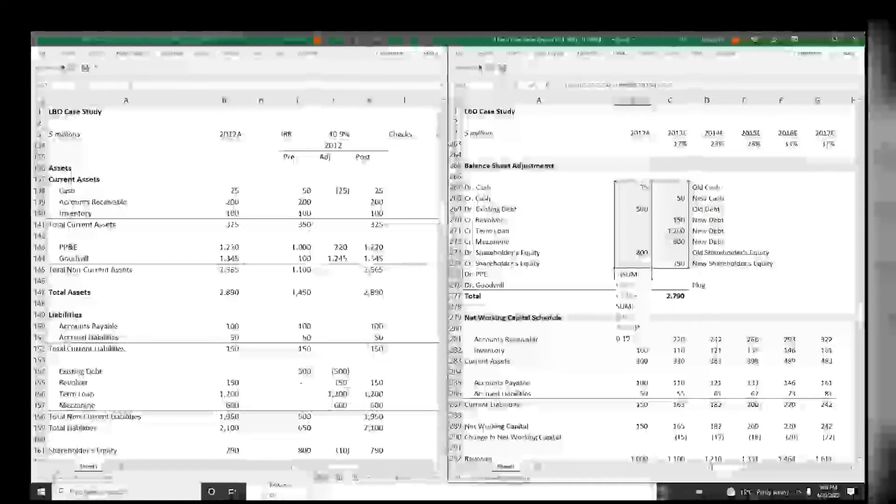
{"action": "key", "text": "ctrl+Return"}
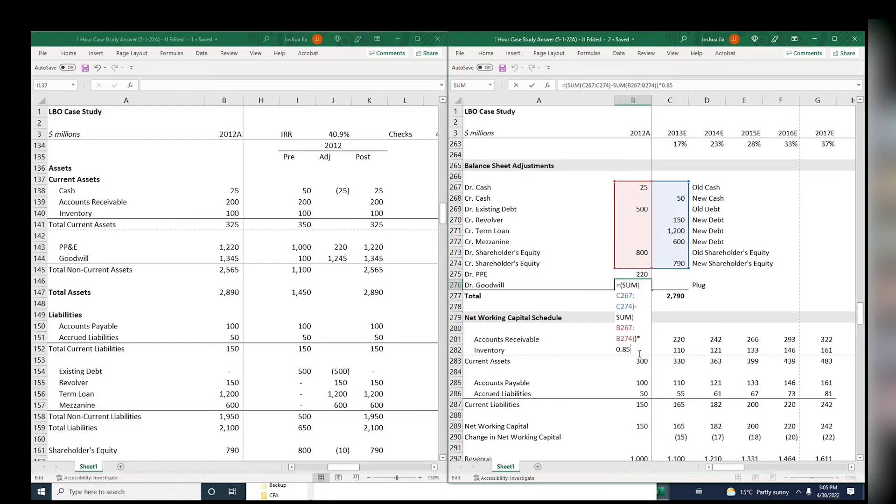
{"action": "key", "text": "Return"}
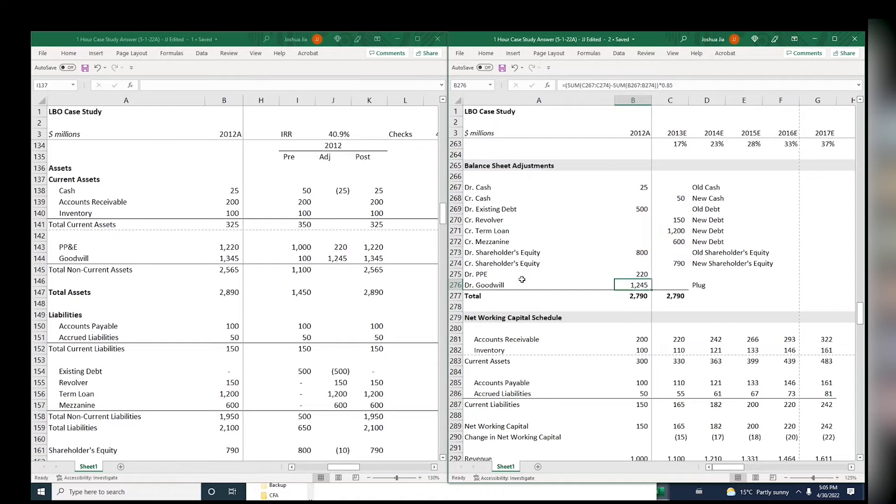
Verify the debit total against the credit total after correcting the PPE and goodwill debits
{"action": "key", "text": "F2"}
{"action": "key", "text": "Escape"}
{"action": "key", "text": "Right"}
{"action": "key", "text": "F2"}
{"action": "key", "text": "Escape"}
{"action": "key", "text": "Left"}
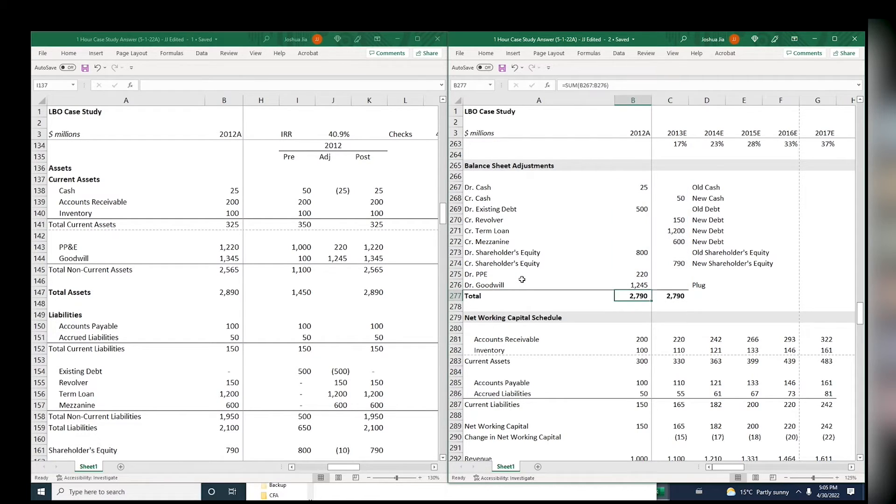
Switch to the balance sheet window and inspect the PP&E adjustment and post-transaction formulas
{"action": "left_click", "coordinate": [358, 274]}
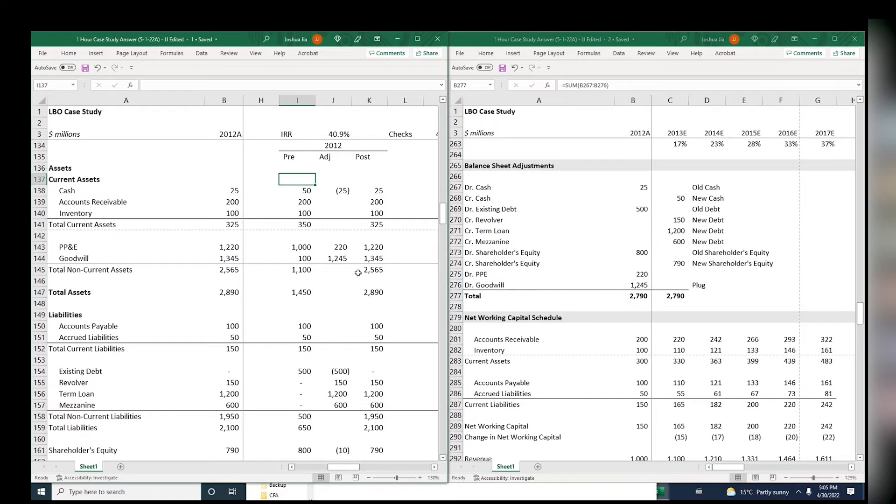
{"action": "left_click", "coordinate": [358, 273]}
{"action": "key", "text": "Up"}
{"action": "key", "text": "Up"}
{"action": "key", "text": "Left"}
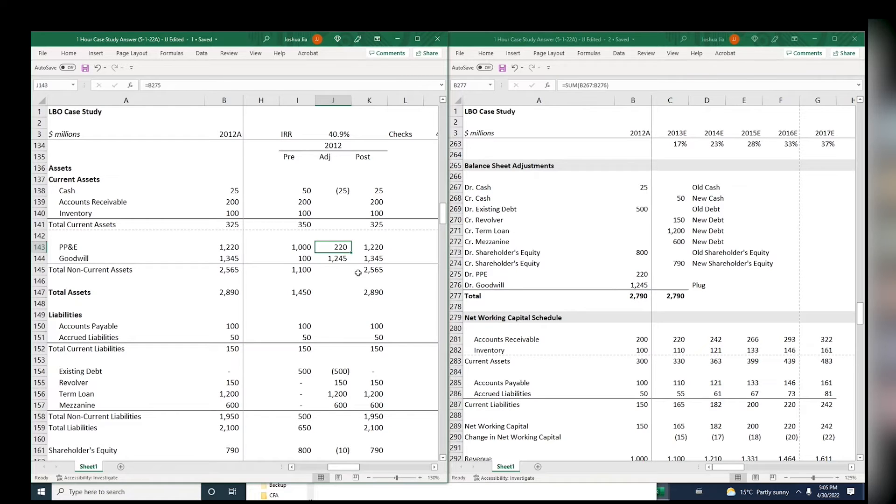
{"action": "key", "text": "Right"}
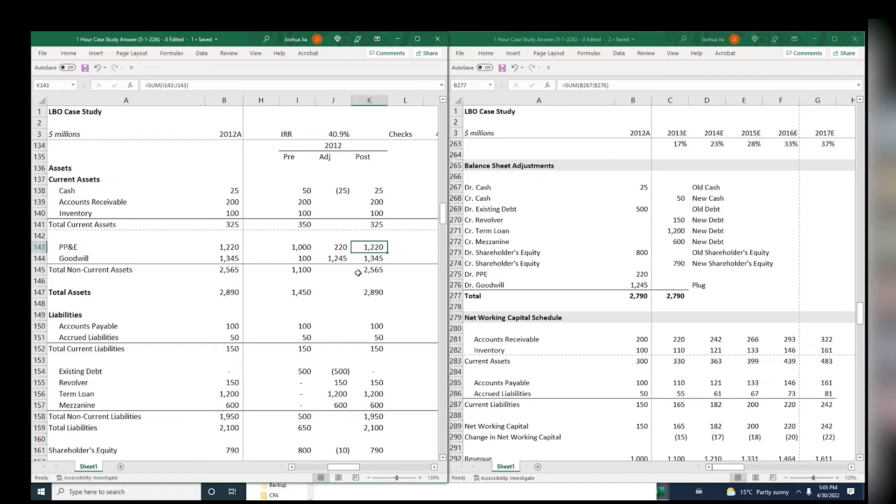
Go back to the start of the balance sheet and view its 2012A and projected year columns
{"action": "key", "text": "Left"}
{"action": "key", "text": "Up"}
{"action": "key", "text": "Up"}
{"action": "key", "text": "Up"}
{"action": "key", "text": "Up"}
{"action": "key", "text": "Up"}
{"action": "key", "text": "Up"}
{"action": "key", "text": "Up"}
{"action": "key", "text": "Up"}
{"action": "key", "text": "Up"}
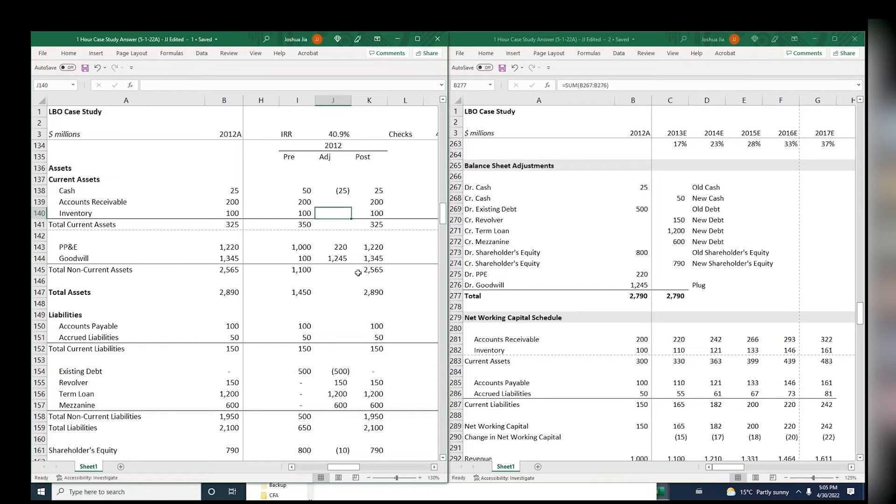
{"action": "key", "text": "Left"}
{"action": "key", "text": "Left"}
{"action": "key", "text": "Left"}
{"action": "key", "text": "Left"}
{"action": "key", "text": "Left"}
{"action": "key", "text": "Left"}
{"action": "key", "text": "Left"}
{"action": "key", "text": "Left"}
{"action": "key", "text": "Left"}
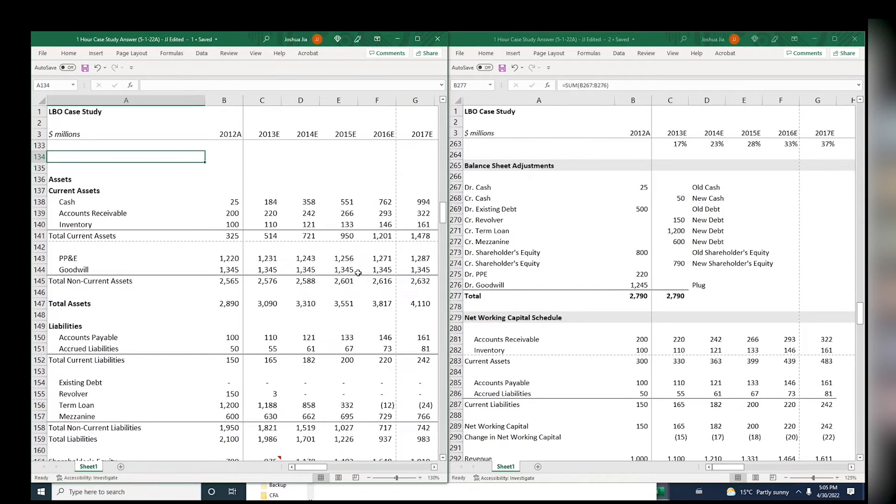
Go to the 2012 Pre, Adj and Post column headings of the balance sheet
{"action": "key", "text": "Right"}
{"action": "key", "text": "Right"}
{"action": "key", "text": "Right"}
{"action": "key", "text": "Right"}
{"action": "key", "text": "Right"}
{"action": "key", "text": "Right"}
{"action": "key", "text": "Right"}
{"action": "key", "text": "Right"}
{"action": "key", "text": "Down"}
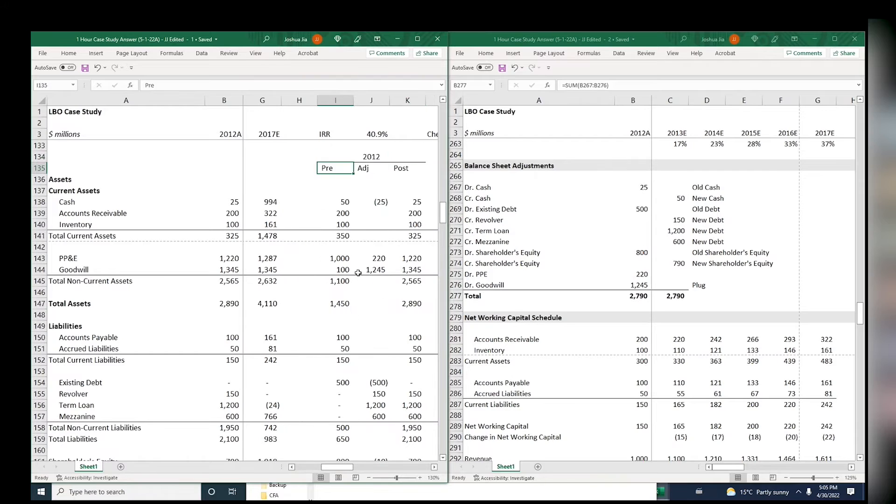
{"action": "key", "text": "Right"}
{"action": "key", "text": "Right"}
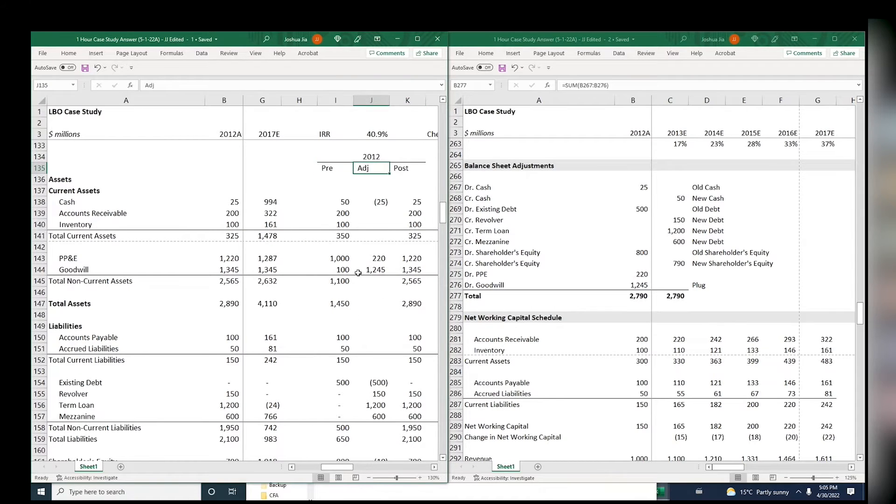
Trace the Cash adjustment in J138 to its source in the Balance Sheet Adjustments
{"action": "key", "text": "Left"}
{"action": "key", "text": "Down"}
{"action": "key", "text": "Down"}
{"action": "key", "text": "Down"}
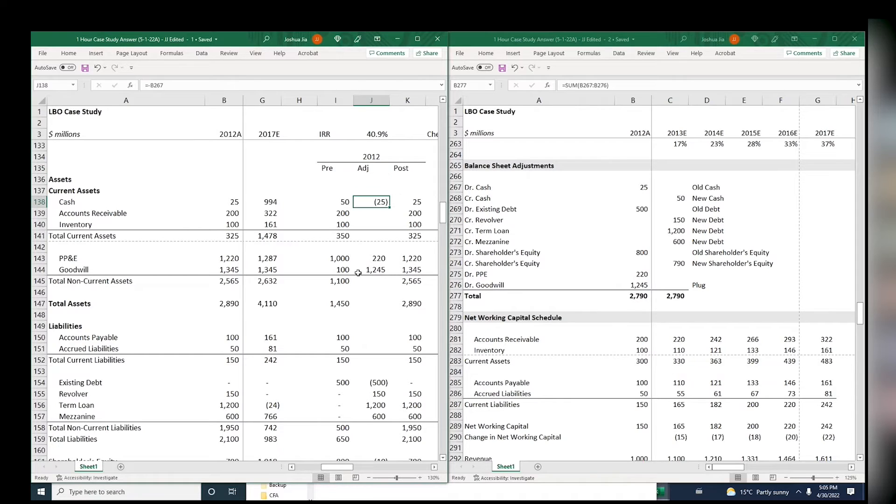
{"action": "key", "text": "F2"}
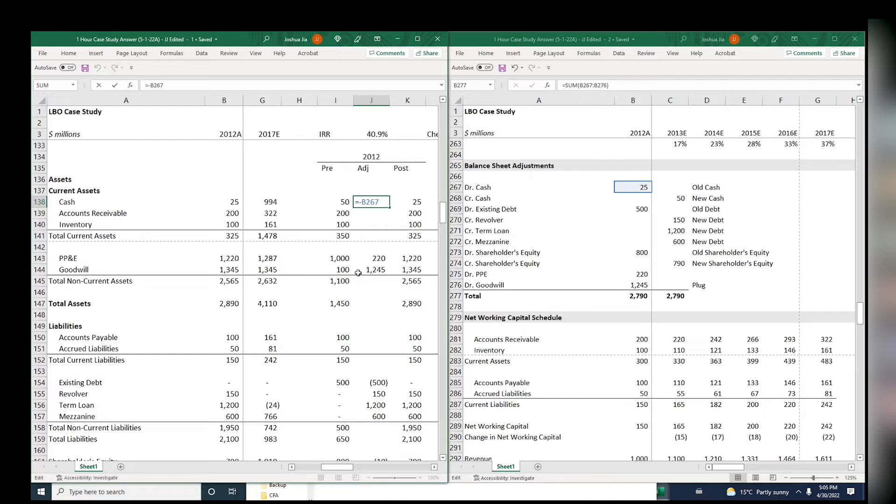
{"action": "key", "text": "Return"}
Trace the Goodwill adjustment in J144 to its source in the Balance Sheet Adjustments
{"action": "key", "text": "Down"}
{"action": "key", "text": "Down"}
{"action": "key", "text": "Down"}
{"action": "key", "text": "Down"}
{"action": "key", "text": "Down"}
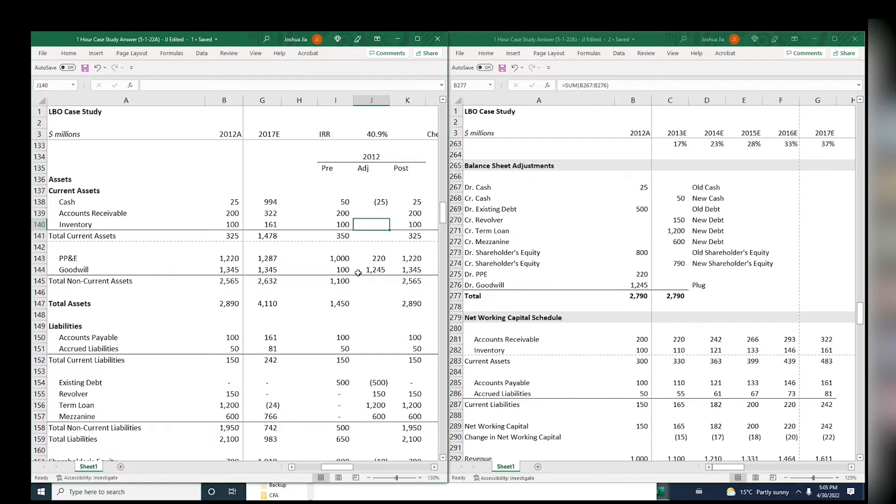
{"action": "key", "text": "F2"}
{"action": "key", "text": "F4"}
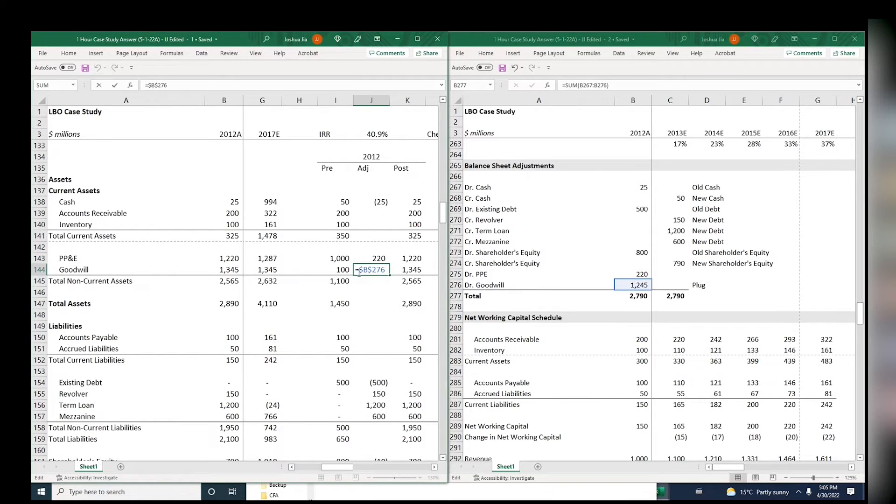
{"action": "key", "text": "Return"}
Review the Adj column from the liabilities through debt and Shareholder's Equity to the balance Check row
{"action": "key", "text": "Down"}
{"action": "key", "text": "Down"}
{"action": "key", "text": "Down"}
{"action": "key", "text": "Down"}
{"action": "key", "text": "Down"}
{"action": "key", "text": "Down"}
{"action": "key", "text": "Down"}
{"action": "key", "text": "Down"}
{"action": "key", "text": "Down"}
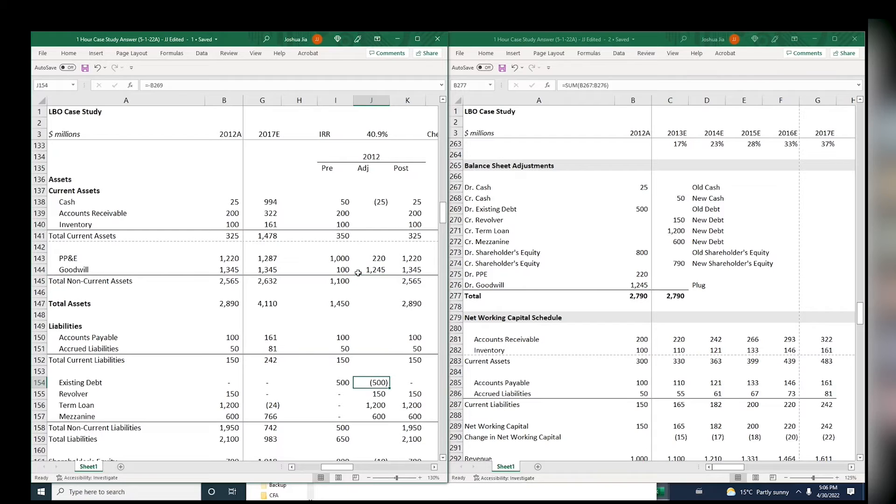
{"action": "key", "text": "Down"}
{"action": "key", "text": "Down"}
{"action": "key", "text": "Down"}
{"action": "key", "text": "Down"}
{"action": "key", "text": "Down"}
{"action": "key", "text": "Down"}
{"action": "key", "text": "Down"}
{"action": "key", "text": "Down"}
{"action": "key", "text": "Down"}
{"action": "key", "text": "Down"}
{"action": "key", "text": "Down"}
{"action": "key", "text": "Down"}
{"action": "key", "text": "Down"}
{"action": "key", "text": "Down"}
{"action": "key", "text": "Down"}
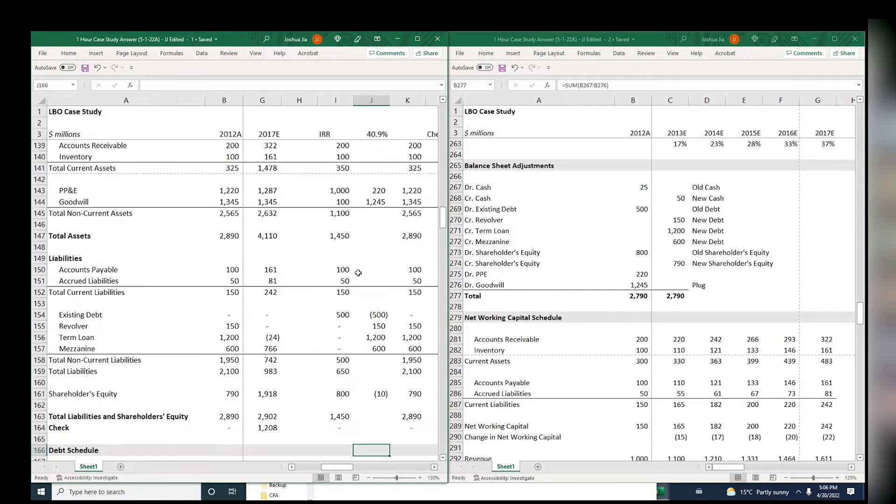
{"action": "left_click", "coordinate": [549, 266]}
{"action": "key", "text": "Down"}
{"action": "key", "text": "Up"}
{"action": "key", "text": "Right"}
{"action": "key", "text": "Left"}
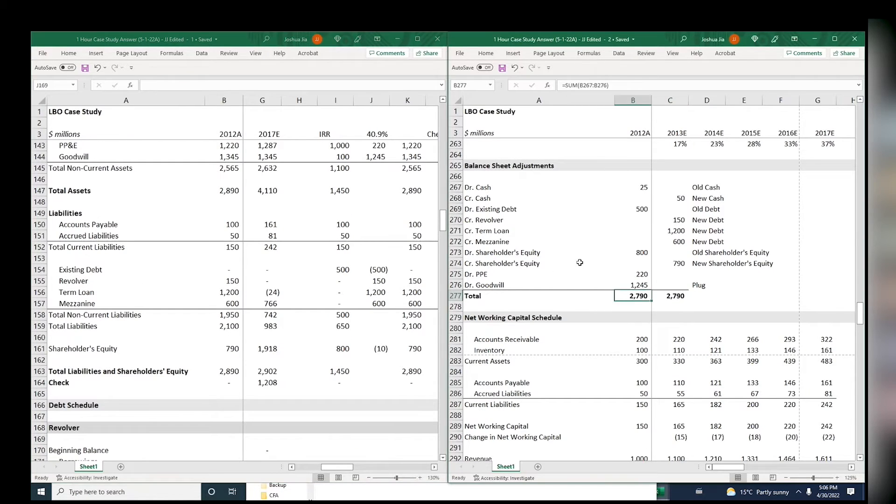
Review the balance sheet's Adj column from the Revolver schedule up through liabilities and assets to the Assets heading
{"action": "left_click", "coordinate": [363, 229]}
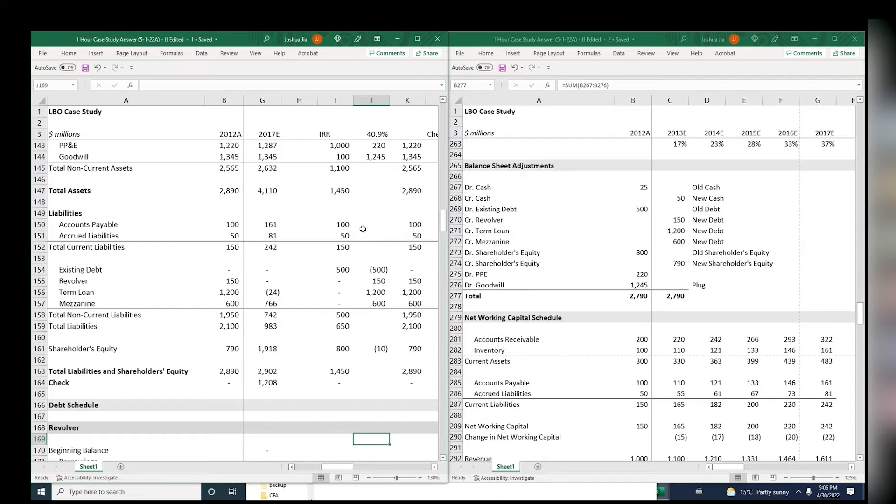
{"action": "key", "text": "Up"}
{"action": "key", "text": "Up"}
{"action": "key", "text": "Up"}
{"action": "key", "text": "Up"}
{"action": "key", "text": "Up"}
{"action": "key", "text": "Up"}
{"action": "key", "text": "Up"}
{"action": "key", "text": "Up"}
{"action": "key", "text": "Up"}
{"action": "key", "text": "Up"}
{"action": "key", "text": "Up"}
{"action": "key", "text": "Up"}
{"action": "key", "text": "Up"}
{"action": "key", "text": "Up"}
{"action": "key", "text": "Up"}
{"action": "key", "text": "Up"}
{"action": "key", "text": "Up"}
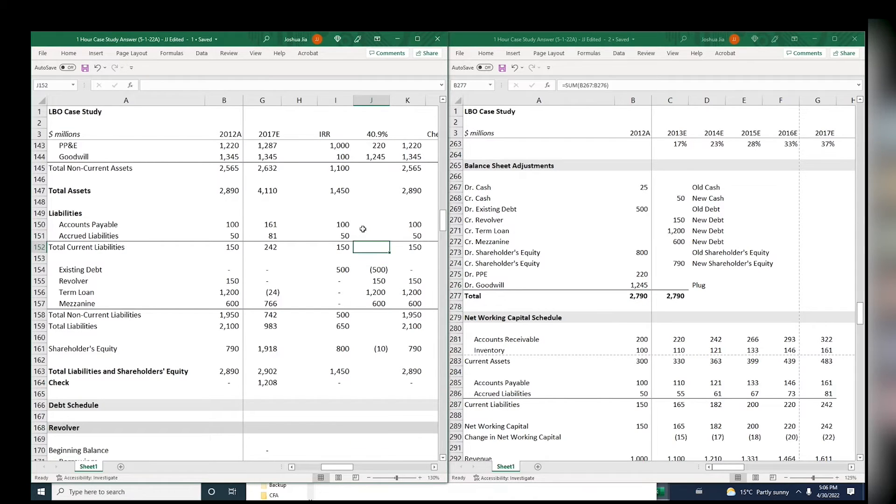
{"action": "key", "text": "Up"}
{"action": "key", "text": "Up"}
{"action": "key", "text": "Up"}
{"action": "key", "text": "Up"}
{"action": "key", "text": "Up"}
{"action": "key", "text": "Up"}
{"action": "key", "text": "Up"}
{"action": "key", "text": "Up"}
{"action": "key", "text": "Up"}
{"action": "key", "text": "Up"}
{"action": "key", "text": "Up"}
{"action": "key", "text": "Up"}
{"action": "key", "text": "Up"}
{"action": "key", "text": "Up"}
{"action": "key", "text": "Up"}
{"action": "key", "text": "Up"}
Trace the Existing Debt, Revolver and Mezzanine adjustments in J154:J157 to their sources in the Balance Sheet Adjustments
{"action": "key", "text": "Down"}
{"action": "key", "text": "Down"}
{"action": "key", "text": "Down"}
{"action": "key", "text": "Down"}
{"action": "key", "text": "Down"}
{"action": "key", "text": "Down"}
{"action": "key", "text": "Down"}
{"action": "key", "text": "Down"}
{"action": "key", "text": "Down"}
{"action": "key", "text": "Down"}
{"action": "key", "text": "Down"}
{"action": "key", "text": "Down"}
{"action": "key", "text": "Down"}
{"action": "key", "text": "Down"}
{"action": "key", "text": "Down"}
{"action": "key", "text": "Down"}
{"action": "key", "text": "Down"}
{"action": "key", "text": "Down"}
{"action": "key", "text": "Down"}
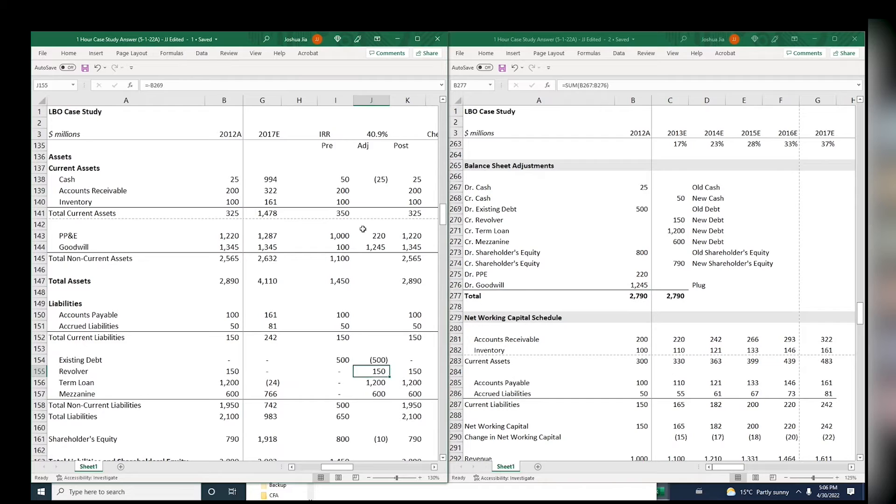
{"action": "key", "text": "Up"}
{"action": "key", "text": "Down"}
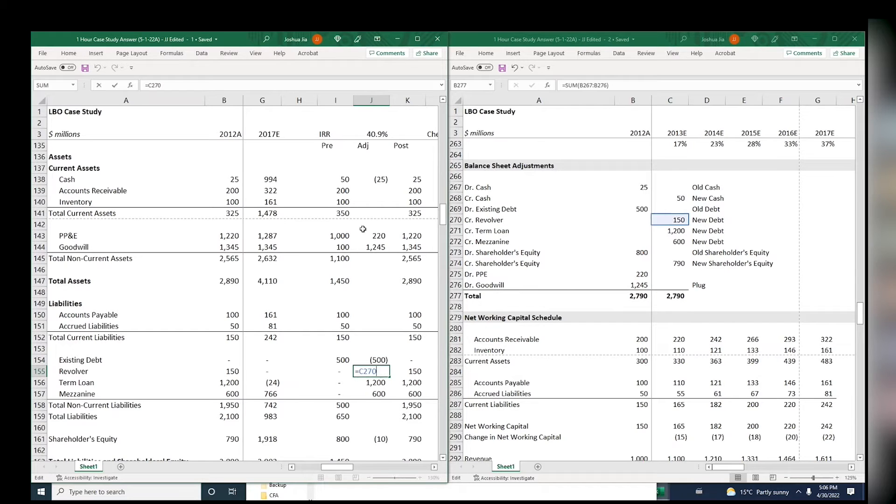
{"action": "key", "text": "Down"}
{"action": "key", "text": "Down"}
{"action": "key", "text": "F2"}
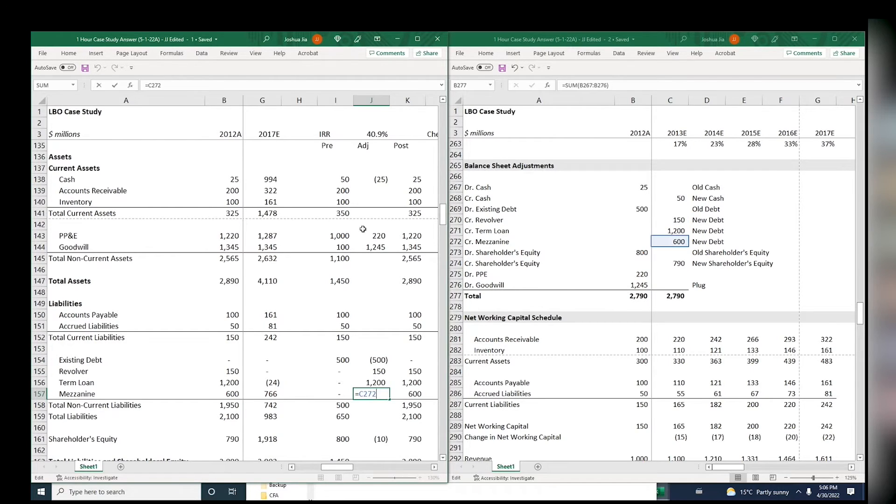
{"action": "key", "text": "Escape"}
{"action": "key", "text": "Up"}
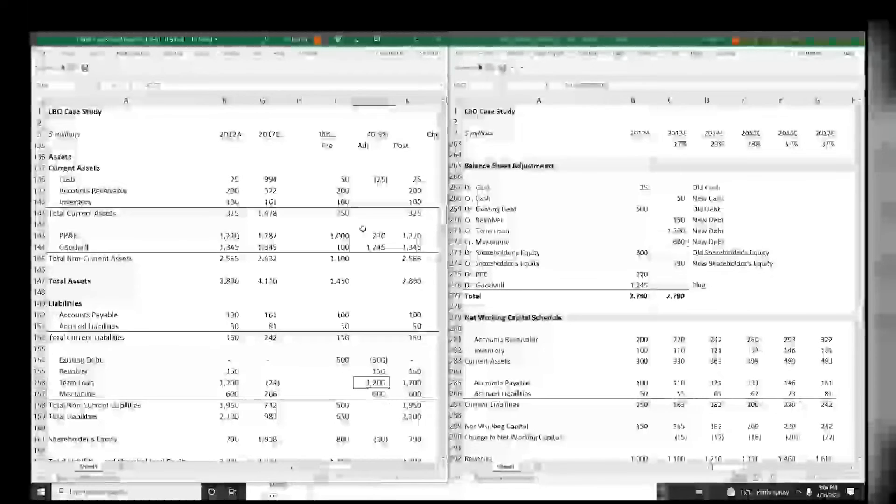
{"action": "key", "text": "Up"}
{"action": "key", "text": "Up"}
{"action": "key", "text": "F2"}
{"action": "key", "text": "Escape"}
{"action": "key", "text": "Down"}
{"action": "key", "text": "Down"}
{"action": "key", "text": "Down"}
{"action": "key", "text": "F2"}
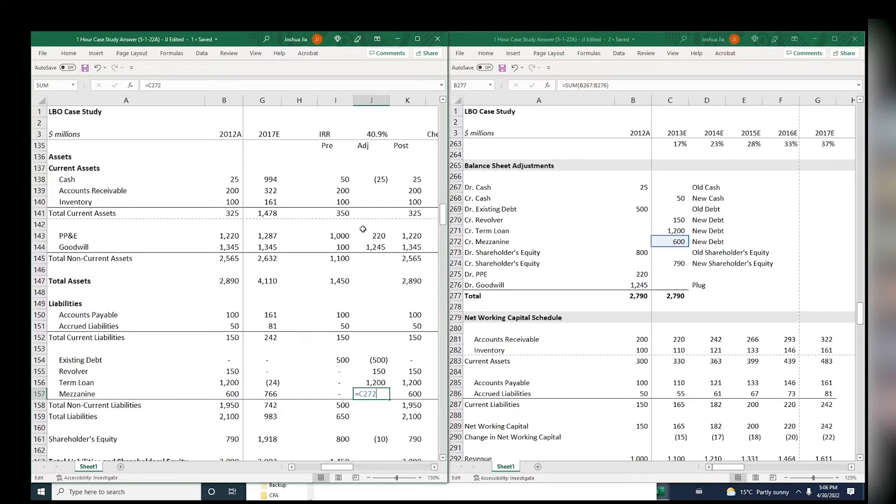
{"action": "key", "text": "Escape"}
Review the Adj column from Mezzanine down past Shareholder's Equity to the Check row
{"action": "key", "text": "Down"}
{"action": "key", "text": "Down"}
{"action": "key", "text": "Down"}
{"action": "key", "text": "Down"}
{"action": "key", "text": "Down"}
{"action": "key", "text": "Down"}
{"action": "key", "text": "Down"}
{"action": "key", "text": "Up"}
{"action": "key", "text": "Up"}
{"action": "key", "text": "Up"}
{"action": "key", "text": "Up"}
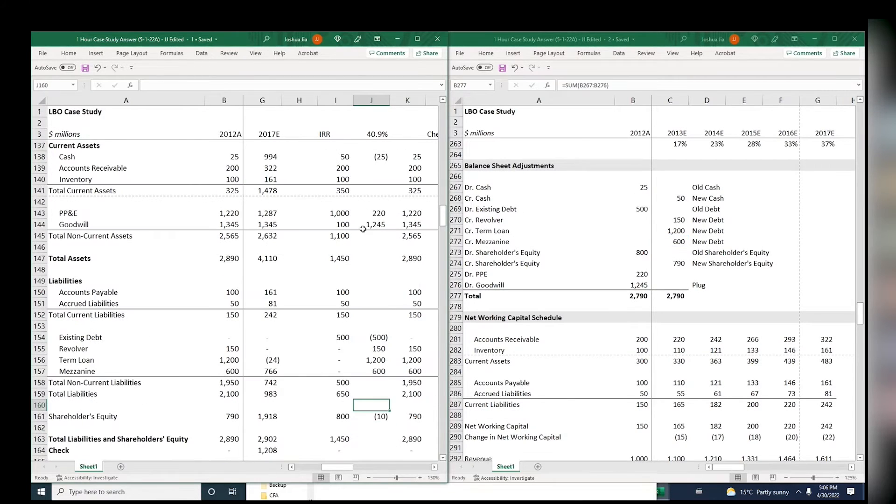
Trace the PP&E and Goodwill adjustments in J143:J144 to their debits in the Balance Sheet Adjustments
{"action": "key", "text": "Up"}
{"action": "key", "text": "Up"}
{"action": "key", "text": "Up"}
{"action": "key", "text": "Up"}
{"action": "key", "text": "Up"}
{"action": "key", "text": "Up"}
{"action": "key", "text": "Up"}
{"action": "key", "text": "Up"}
{"action": "key", "text": "Up"}
{"action": "key", "text": "Up"}
{"action": "key", "text": "Up"}
{"action": "key", "text": "Up"}
{"action": "key", "text": "Up"}
{"action": "key", "text": "Up"}
{"action": "key", "text": "Up"}
{"action": "key", "text": "Up"}
{"action": "key", "text": "Up"}
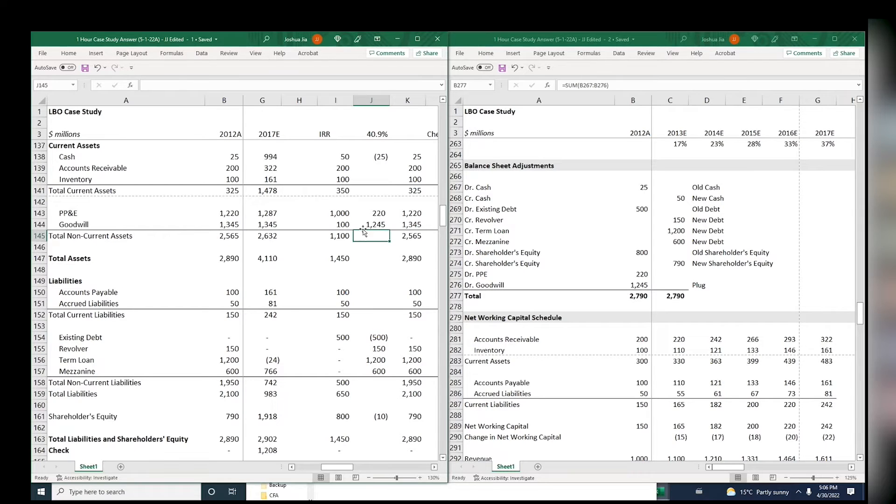
{"action": "key", "text": "F2"}
{"action": "key", "text": "Return"}
{"action": "key", "text": "F2"}
{"action": "key", "text": "Escape"}
{"action": "key", "text": "Up"}
{"action": "key", "text": "F2"}
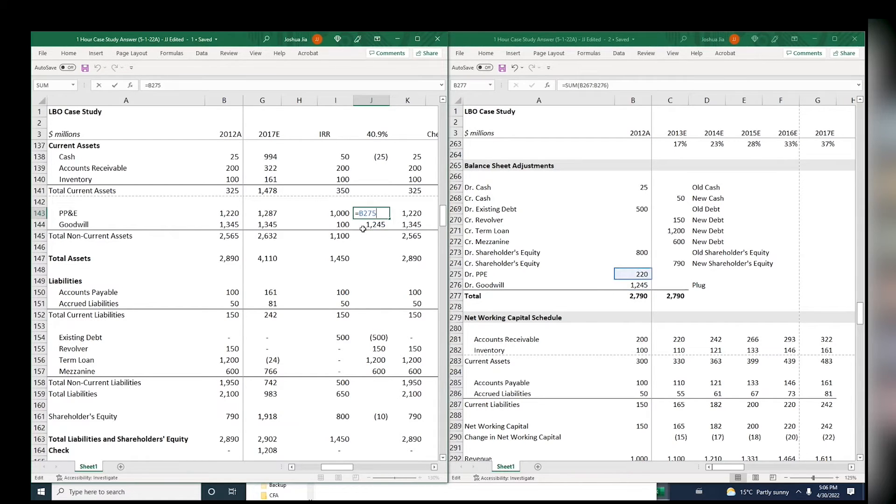
{"action": "key", "text": "Return"}
Inspect the Post column formulas for PP&E and Goodwill in K143:K144
{"action": "key", "text": "Right"}
{"action": "key", "text": "Up"}
{"action": "key", "text": "F2"}
{"action": "key", "text": "Return"}
{"action": "key", "text": "F2"}
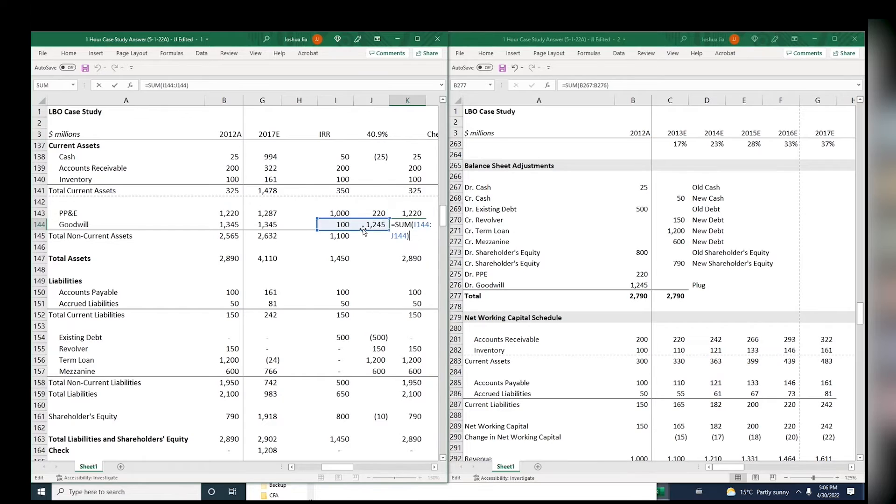
{"action": "key", "text": "Return"}
Inspect the Post column formulas for Total Assets in K147 and the Revolver in K155
{"action": "key", "text": "Right"}
{"action": "key", "text": "Left"}
{"action": "key", "text": "Down"}
{"action": "key", "text": "Down"}
{"action": "key", "text": "F2"}
{"action": "key", "text": "Escape"}
{"action": "key", "text": "Down"}
{"action": "key", "text": "Down"}
{"action": "key", "text": "Down"}
{"action": "key", "text": "Down"}
{"action": "key", "text": "Down"}
{"action": "key", "text": "Down"}
{"action": "key", "text": "Down"}
{"action": "key", "text": "Down"}
{"action": "key", "text": "Down"}
{"action": "key", "text": "Down"}
{"action": "key", "text": "Down"}
{"action": "key", "text": "Down"}
{"action": "key", "text": "Down"}
{"action": "key", "text": "Down"}
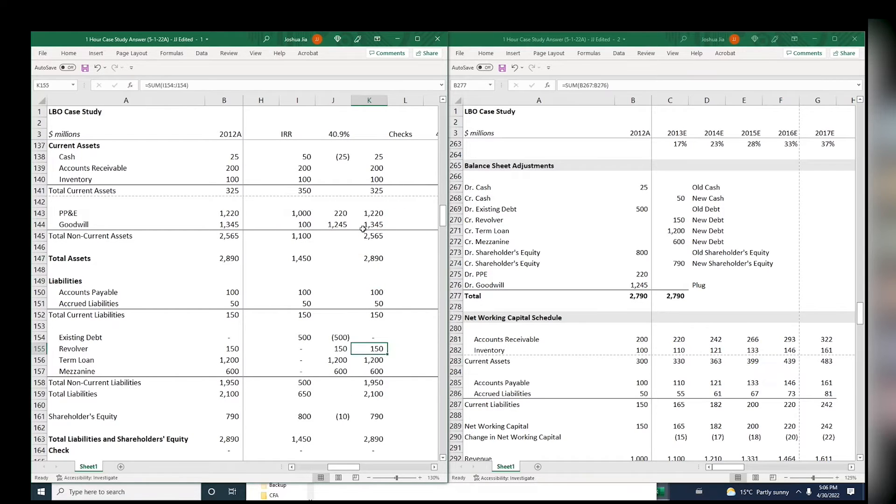
{"action": "key", "text": "F2"}
{"action": "key", "text": "Escape"}
Check the old Shareholder's Equity debit in B273 and inspect the Post Shareholder's Equity formula in K161
{"action": "key", "text": "Left"}
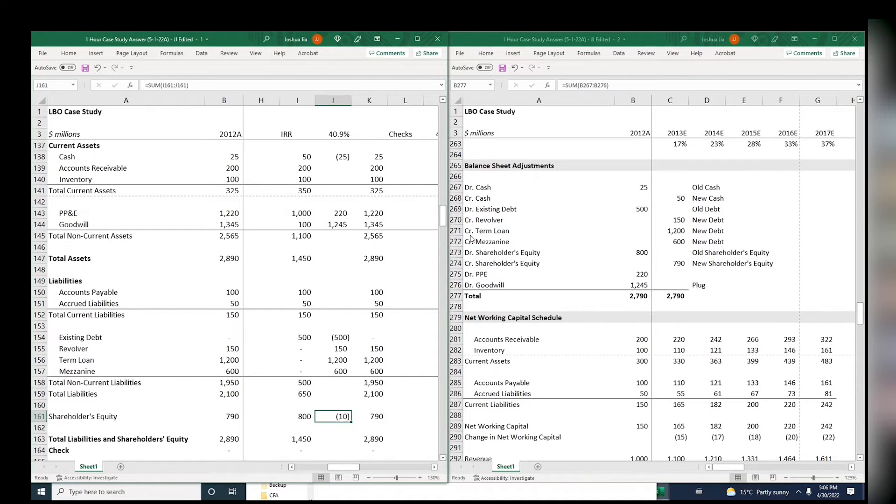
{"action": "key", "text": "Right"}
{"action": "left_click", "coordinate": [648, 252]}
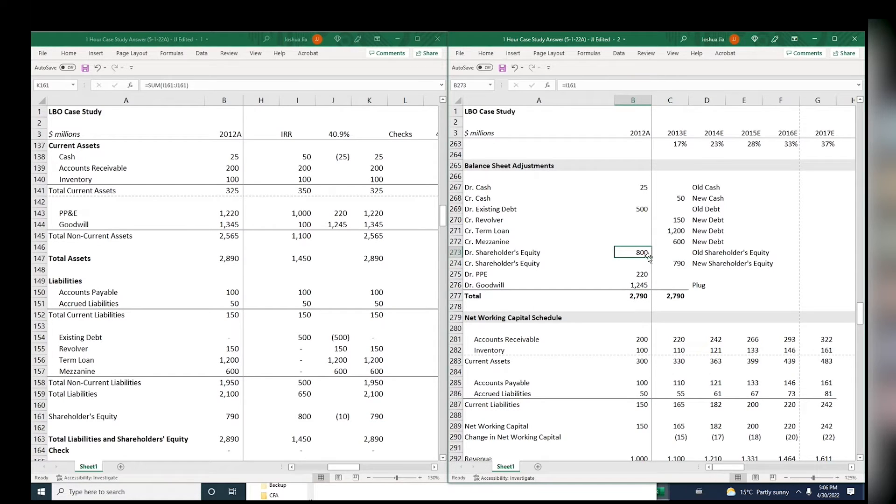
{"action": "left_click", "coordinate": [410, 383]}
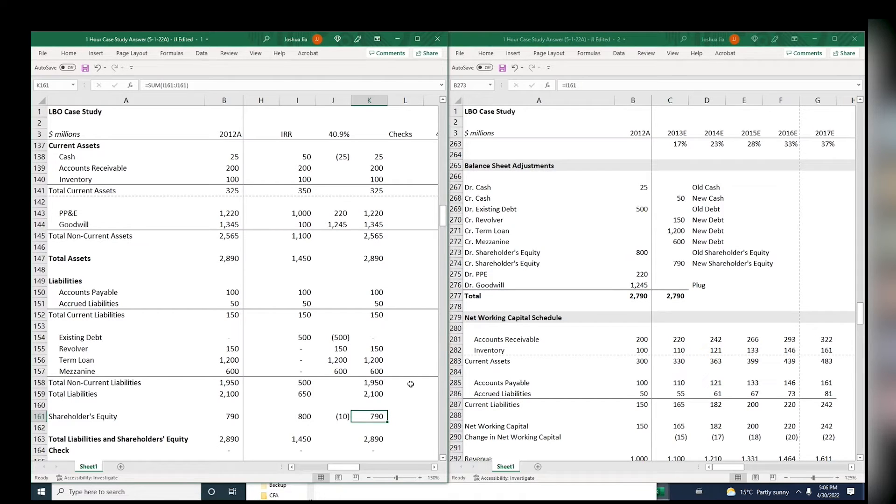
{"action": "key", "text": "F2"}
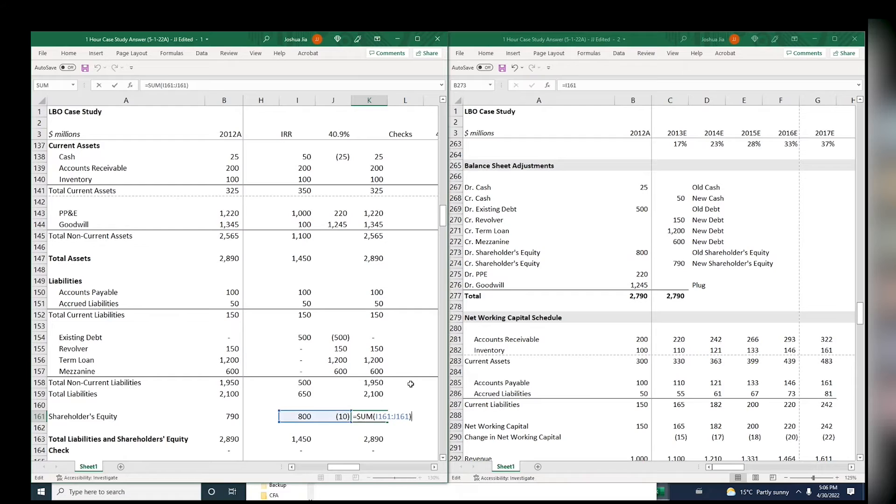
Inspect the Shareholder's Equity adjustment formula in J161, then the Total Liabilities and Shareholders' Equity row back to the 2012A column
{"action": "key", "text": "Escape"}
{"action": "key", "text": "Left"}
{"action": "key", "text": "F2"}
{"action": "key", "text": "Escape"}
{"action": "key", "text": "Left"}
{"action": "key", "text": "Right"}
{"action": "key", "text": "Down"}
{"action": "key", "text": "Down"}
{"action": "key", "text": "Down"}
{"action": "key", "text": "Up"}
{"action": "key", "text": "Left"}
{"action": "key", "text": "Left"}
{"action": "key", "text": "Left"}
{"action": "key", "text": "Left"}
{"action": "key", "text": "Left"}
{"action": "key", "text": "Left"}
{"action": "key", "text": "Left"}
{"action": "key", "text": "Left"}
{"action": "key", "text": "Left"}
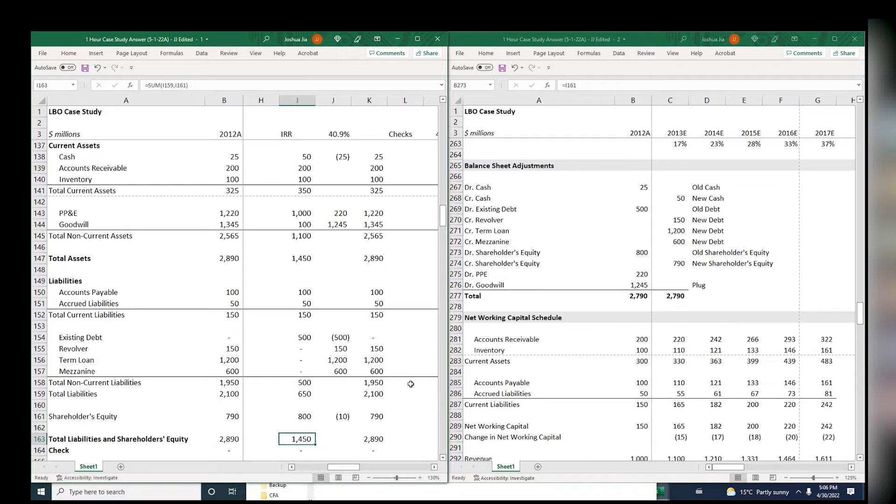
Inspect how the 2012A balance sheet figures in column B link to the Post column, from Shareholder's Equity up to PP&E
{"action": "key", "text": "Up"}
{"action": "key", "text": "Right"}
{"action": "key", "text": "Up"}
{"action": "key", "text": "Up"}
{"action": "key", "text": "Up"}
{"action": "key", "text": "Up"}
{"action": "key", "text": "Up"}
{"action": "key", "text": "Up"}
{"action": "key", "text": "Up"}
{"action": "key", "text": "Up"}
{"action": "key", "text": "Up"}
{"action": "key", "text": "Up"}
{"action": "key", "text": "Up"}
{"action": "key", "text": "Up"}
{"action": "key", "text": "Up"}
{"action": "key", "text": "Up"}
{"action": "key", "text": "Up"}
{"action": "key", "text": "Up"}
{"action": "key", "text": "Up"}
{"action": "key", "text": "Up"}
{"action": "key", "text": "Up"}
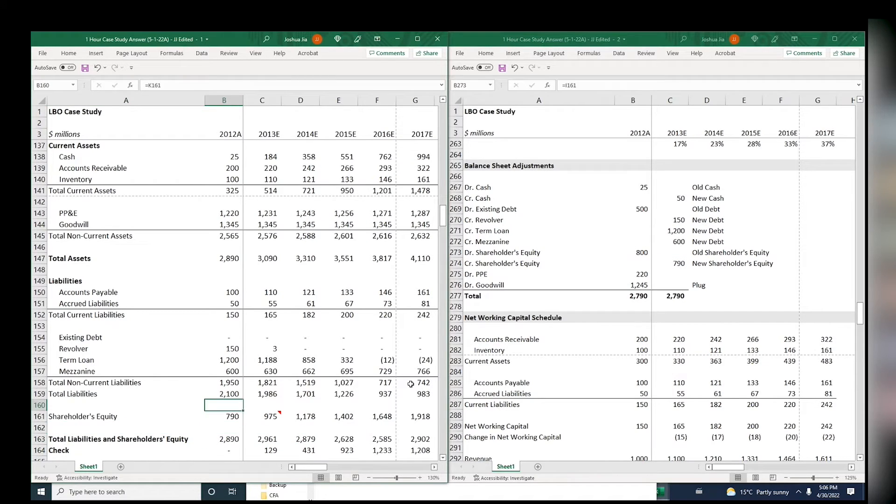
{"action": "key", "text": "F2"}
{"action": "key", "text": "Escape"}
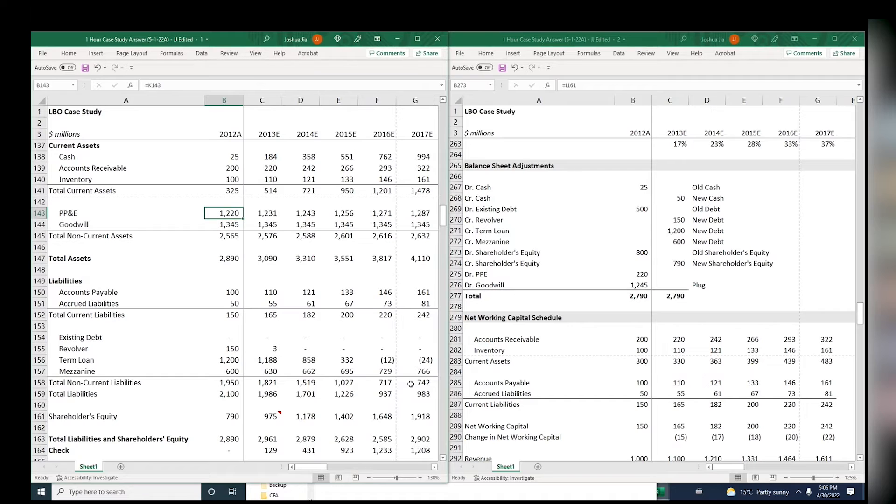
Trace the 2012A PP&E balance in B143 to its Post column source in K143
{"action": "key", "text": "ctrl+bracketleft"}
{"action": "key", "text": "Left"}
{"action": "key", "text": "Left"}
{"action": "key", "text": "Left"}
{"action": "key", "text": "Left"}
{"action": "key", "text": "Left"}
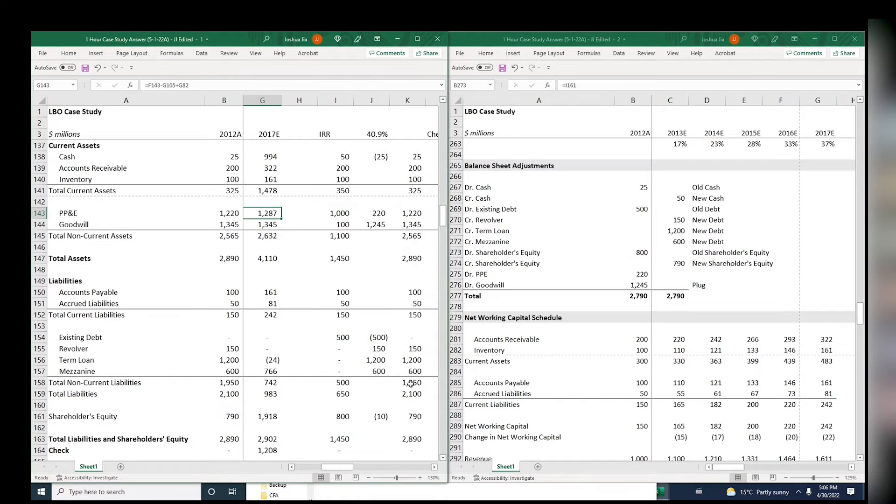
Check the 2012A Cash and Accounts Receivable balances at the start of the Balance Sheet in B138:B139
{"action": "key", "text": "Up"}
{"action": "key", "text": "Up"}
{"action": "key", "text": "Up"}
{"action": "key", "text": "Up"}
{"action": "key", "text": "Up"}
{"action": "key", "text": "Up"}
{"action": "key", "text": "Up"}
{"action": "key", "text": "Up"}
{"action": "key", "text": "Up"}
{"action": "key", "text": "Up"}
{"action": "key", "text": "Up"}
{"action": "key", "text": "Up"}
{"action": "key", "text": "Up"}
{"action": "key", "text": "Up"}
{"action": "key", "text": "Down"}
{"action": "key", "text": "Down"}
{"action": "key", "text": "Down"}
{"action": "key", "text": "Down"}
{"action": "key", "text": "Down"}
{"action": "key", "text": "Down"}
{"action": "key", "text": "Down"}
{"action": "key", "text": "Down"}
{"action": "key", "text": "Down"}
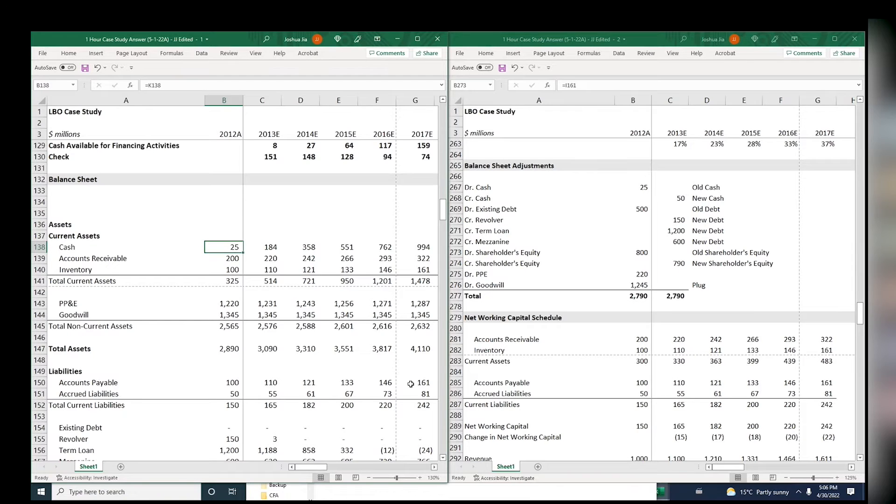
{"action": "key", "text": "Down"}
{"action": "key", "text": "Up"}
{"action": "key", "text": "Down"}
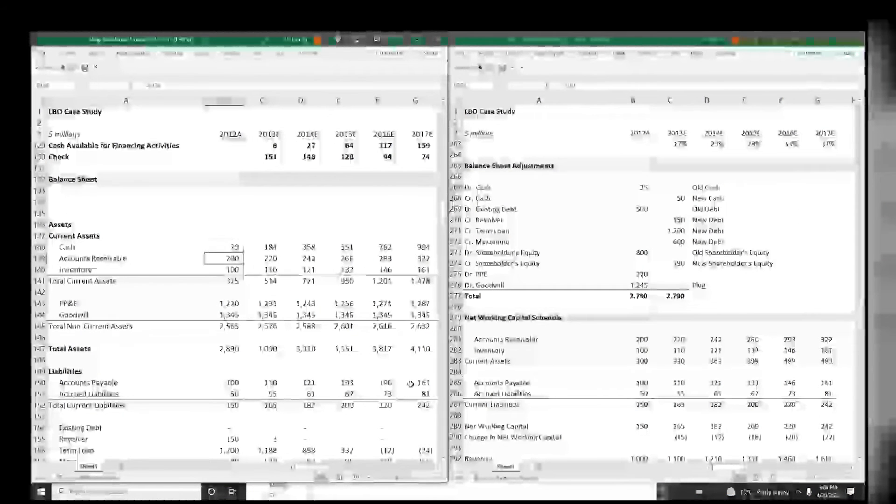
Review the 2012A balance sheet column from Inventory down through the Check row
{"action": "key", "text": "Down"}
{"action": "key", "text": "Down"}
{"action": "key", "text": "Down"}
{"action": "key", "text": "Down"}
{"action": "key", "text": "Down"}
{"action": "key", "text": "Down"}
{"action": "key", "text": "Down"}
{"action": "key", "text": "Down"}
{"action": "key", "text": "Down"}
{"action": "key", "text": "Down"}
{"action": "key", "text": "Down"}
{"action": "key", "text": "Down"}
{"action": "key", "text": "Down"}
{"action": "key", "text": "Down"}
{"action": "key", "text": "Down"}
{"action": "key", "text": "Down"}
{"action": "key", "text": "Down"}
{"action": "key", "text": "Down"}
{"action": "key", "text": "Down"}
{"action": "key", "text": "Down"}
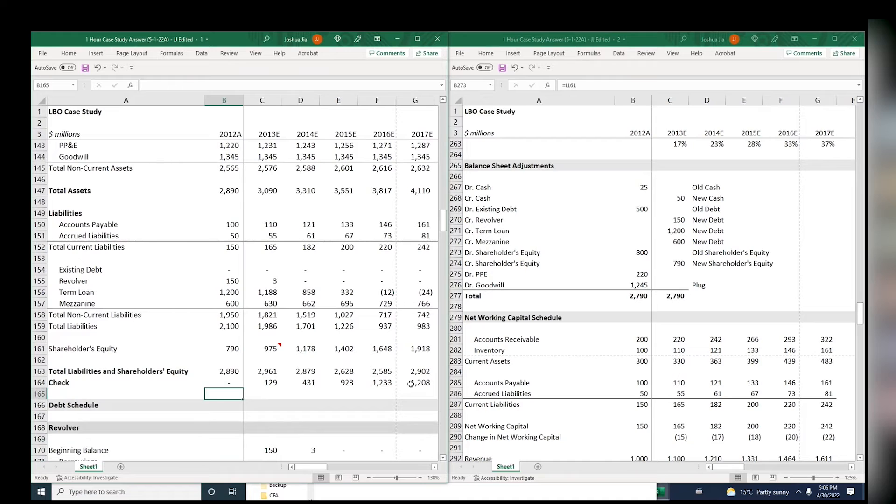
Return to the start of the Balance Sheet and review the 2013E asset balances down to Total Assets in C147
{"action": "key", "text": "Up"}
{"action": "key", "text": "Up"}
{"action": "key", "text": "Up"}
{"action": "key", "text": "Up"}
{"action": "key", "text": "Up"}
{"action": "key", "text": "Up"}
{"action": "key", "text": "Up"}
{"action": "key", "text": "Up"}
{"action": "key", "text": "Up"}
{"action": "key", "text": "Up"}
{"action": "key", "text": "Up"}
{"action": "key", "text": "Up"}
{"action": "key", "text": "Up"}
{"action": "key", "text": "Up"}
{"action": "key", "text": "Up"}
{"action": "key", "text": "Up"}
{"action": "key", "text": "Up"}
{"action": "key", "text": "Up"}
{"action": "key", "text": "Up"}
{"action": "key", "text": "Up"}
{"action": "key", "text": "Right"}
{"action": "key", "text": "Down"}
{"action": "key", "text": "Down"}
{"action": "key", "text": "Down"}
{"action": "key", "text": "Down"}
{"action": "key", "text": "Down"}
{"action": "key", "text": "Down"}
{"action": "key", "text": "Down"}
{"action": "key", "text": "Down"}
{"action": "key", "text": "Down"}
{"action": "key", "text": "Down"}
{"action": "key", "text": "Down"}
{"action": "key", "text": "Down"}
{"action": "key", "text": "Down"}
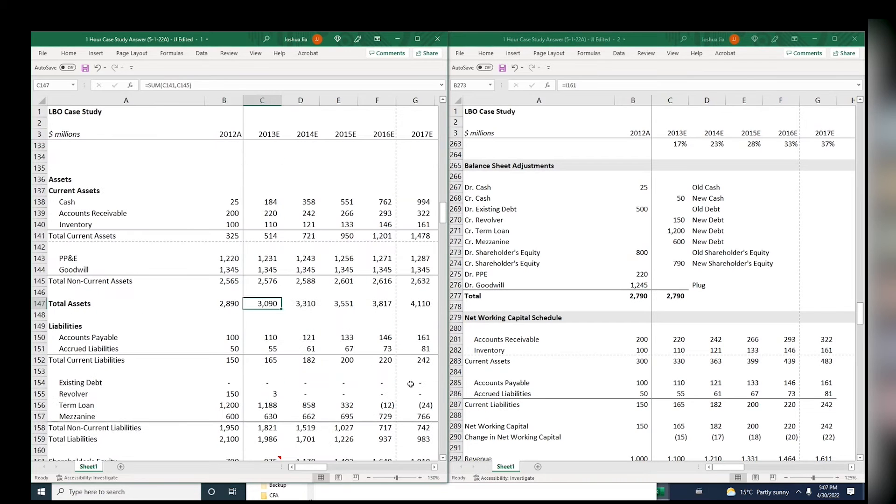
Review the 2013E liabilities and equity, and compare the balance sheet checks in C164 and D164
{"action": "key", "text": "Down"}
{"action": "key", "text": "Down"}
{"action": "key", "text": "Down"}
{"action": "key", "text": "Down"}
{"action": "key", "text": "Down"}
{"action": "key", "text": "Down"}
{"action": "key", "text": "Down"}
{"action": "key", "text": "Down"}
{"action": "key", "text": "Down"}
{"action": "key", "text": "Down"}
{"action": "key", "text": "Down"}
{"action": "key", "text": "Down"}
{"action": "key", "text": "Down"}
{"action": "key", "text": "Down"}
{"action": "key", "text": "Down"}
{"action": "key", "text": "Down"}
{"action": "key", "text": "Down"}
{"action": "key", "text": "Right"}
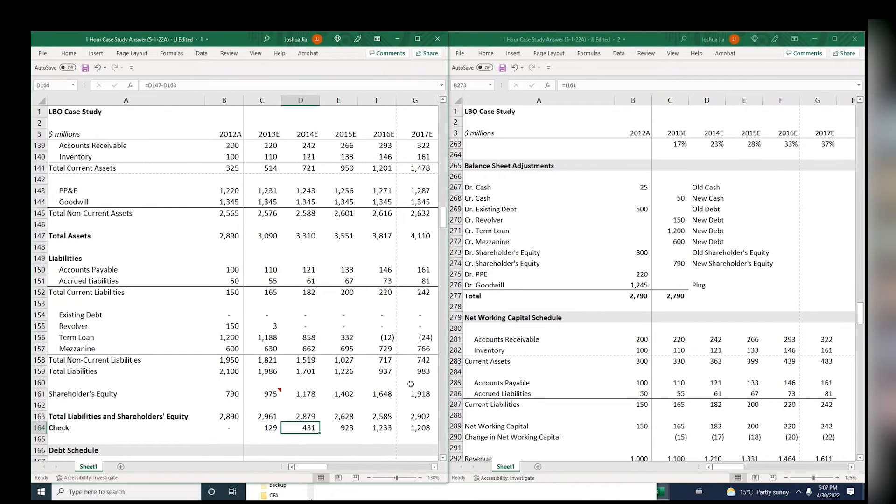
{"action": "key", "text": "Left"}
{"action": "key", "text": "Right"}
{"action": "key", "text": "Left"}
Switch to the workbook's second window and bring up the Balance Sheet's liabilities and equity section there
{"action": "key", "text": "ctrl+F6"}
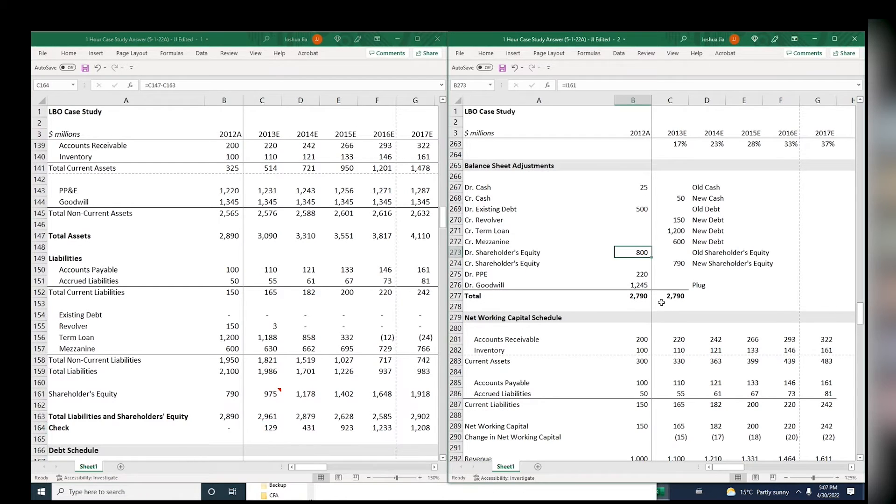
{"action": "key", "text": "Page_Up"}
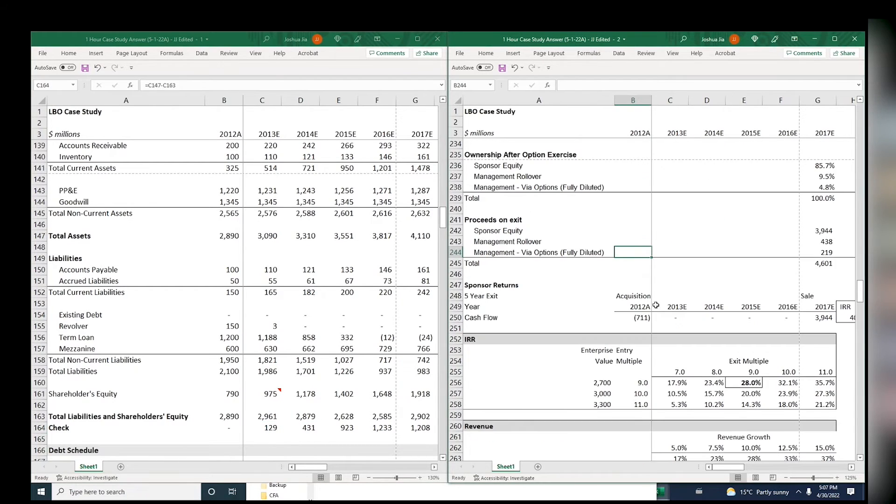
{"action": "key", "text": "Page_Up"}
{"action": "key", "text": "Page_Up"}
{"action": "key", "text": "Page_Up"}
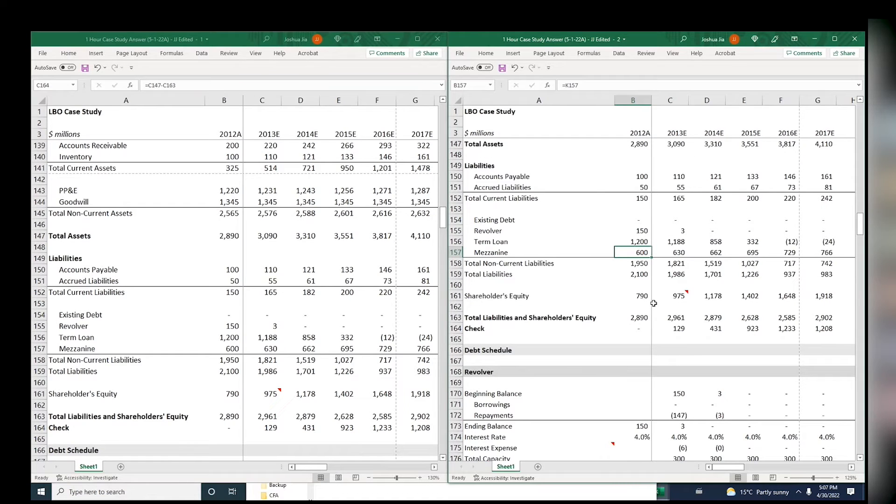
Examine the second window's rows from Mezzanine in B157 down through the Revolver schedule to the Term Loan Borrowings in B191
{"action": "key", "text": "Down"}
{"action": "key", "text": "Down"}
{"action": "key", "text": "Down"}
{"action": "key", "text": "Down"}
{"action": "key", "text": "Down"}
{"action": "key", "text": "Down"}
{"action": "key", "text": "Down"}
{"action": "key", "text": "Down"}
{"action": "key", "text": "Down"}
{"action": "key", "text": "Down"}
{"action": "key", "text": "Down"}
{"action": "key", "text": "Down"}
{"action": "key", "text": "Down"}
{"action": "key", "text": "Down"}
{"action": "key", "text": "Down"}
{"action": "key", "text": "Down"}
{"action": "key", "text": "Down"}
{"action": "key", "text": "Down"}
{"action": "key", "text": "Down"}
{"action": "key", "text": "Down"}
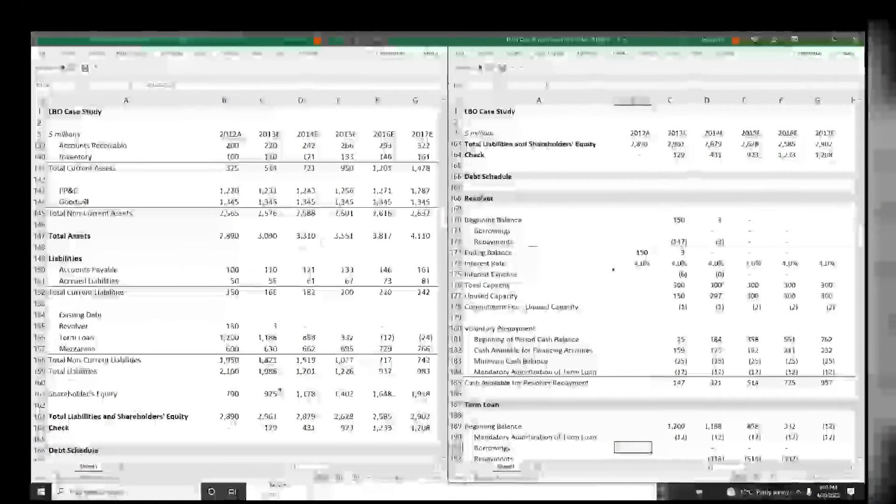
Return to the first window and examine the 2013E Debt Schedule down to the Term Loan Repayments in C192
{"action": "key", "text": "Down"}
{"action": "key", "text": "Down"}
{"action": "key", "text": "Down"}
{"action": "key", "text": "Down"}
{"action": "key", "text": "Down"}
{"action": "key", "text": "Down"}
{"action": "key", "text": "Down"}
{"action": "key", "text": "Down"}
{"action": "key", "text": "Down"}
{"action": "key", "text": "Down"}
{"action": "key", "text": "Down"}
{"action": "key", "text": "Down"}
{"action": "key", "text": "Down"}
{"action": "key", "text": "Down"}
{"action": "key", "text": "Down"}
{"action": "key", "text": "Down"}
{"action": "key", "text": "Down"}
{"action": "key", "text": "Down"}
{"action": "key", "text": "Down"}
{"action": "key", "text": "Down"}
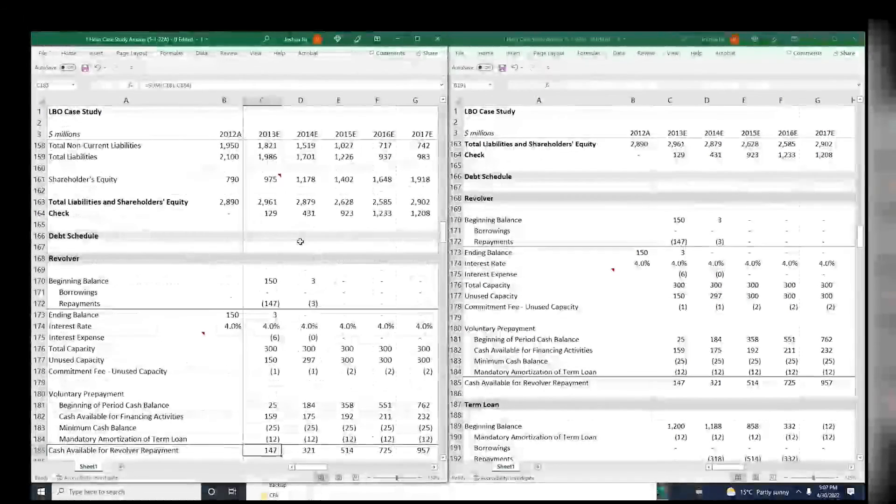
{"action": "key", "text": "Down"}
{"action": "key", "text": "Down"}
{"action": "key", "text": "Down"}
{"action": "key", "text": "Down"}
{"action": "key", "text": "Down"}
{"action": "key", "text": "Down"}
{"action": "key", "text": "Down"}
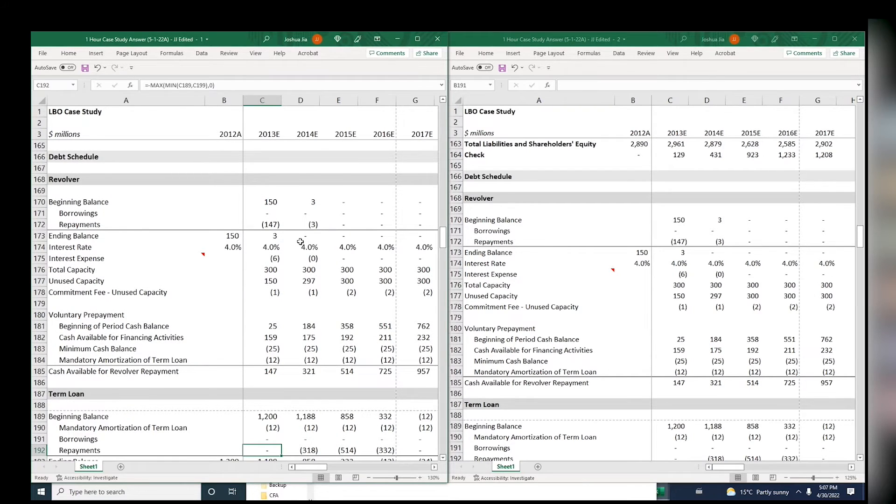
Glance back at the balance sheet check in C164, and return to the Revolver section of the Debt Schedule
{"action": "key", "text": "Page_Up"}
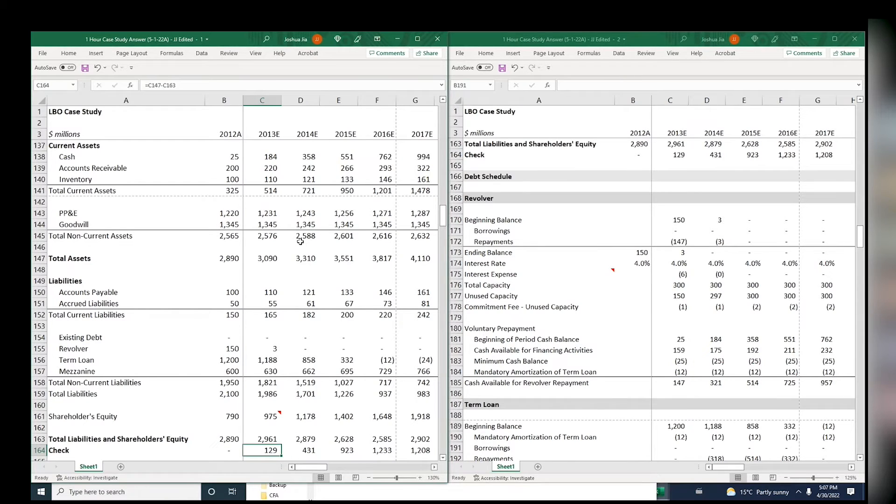
{"action": "key", "text": "Page_Down"}
{"action": "left_click", "coordinate": [149, 191]}
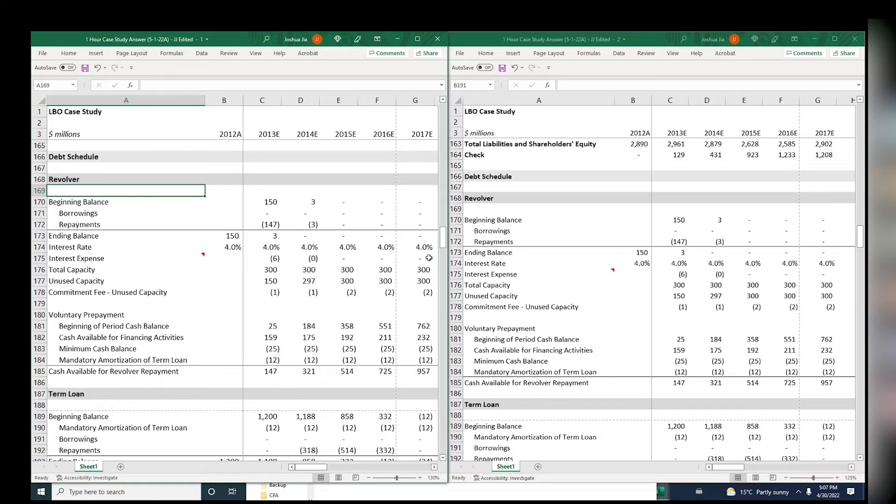
{"action": "key", "text": "Right"}
{"action": "key", "text": "Down"}
{"action": "key", "text": "Down"}
{"action": "key", "text": "Down"}
{"action": "key", "text": "Down"}
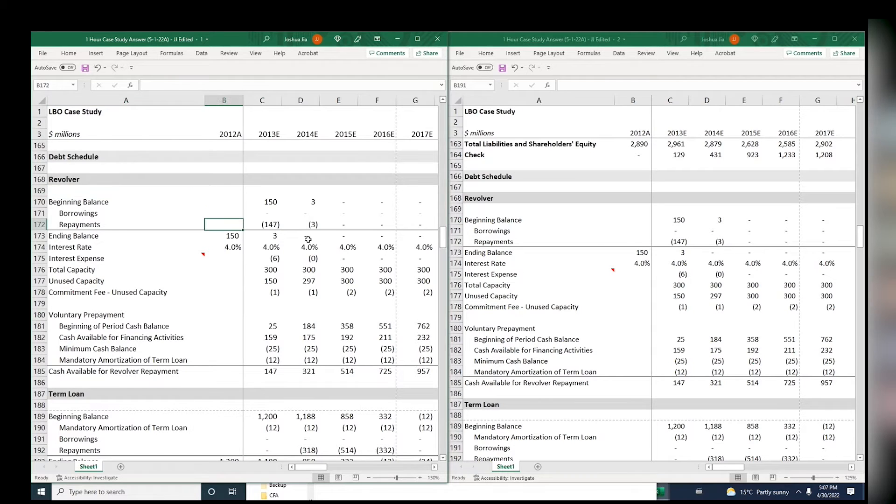
{"action": "key", "text": "Up"}
{"action": "key", "text": "Up"}
{"action": "key", "text": "Up"}
{"action": "key", "text": "Up"}
{"action": "key", "text": "Up"}
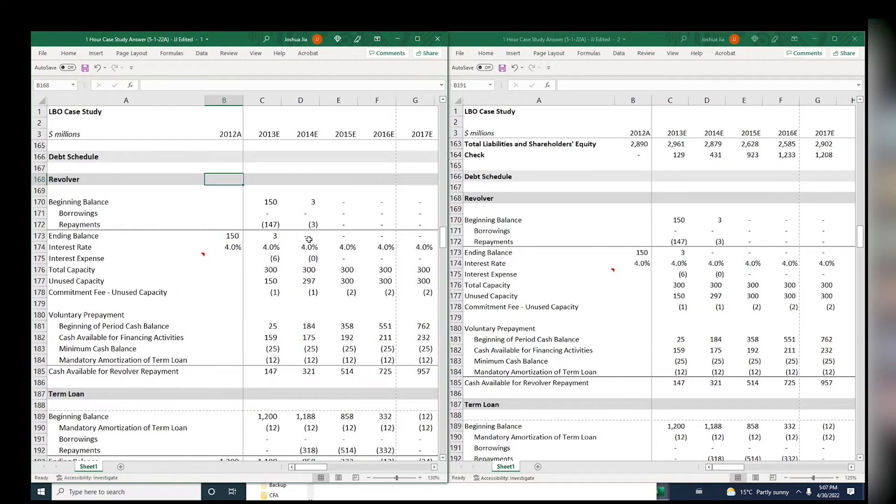
Highlight rows 168 to 170 of the Revolver, and glance through the Term Loan, Mezzanine and Interest Expense sections before returning
{"action": "key", "text": "shift+space"}
{"action": "key", "text": "shift+Down"}
{"action": "key", "text": "shift+Down"}
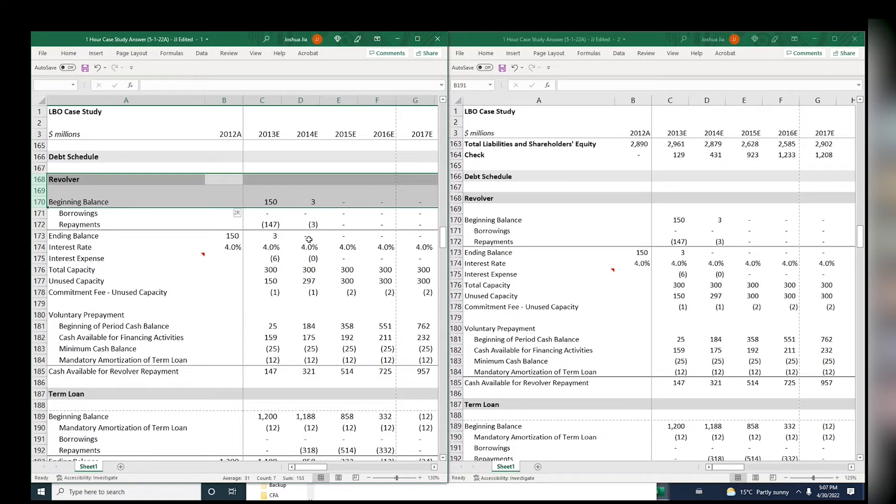
{"action": "key", "text": "Page_Down"}
{"action": "key", "text": "Page_Down"}
{"action": "key", "text": "Page_Up"}
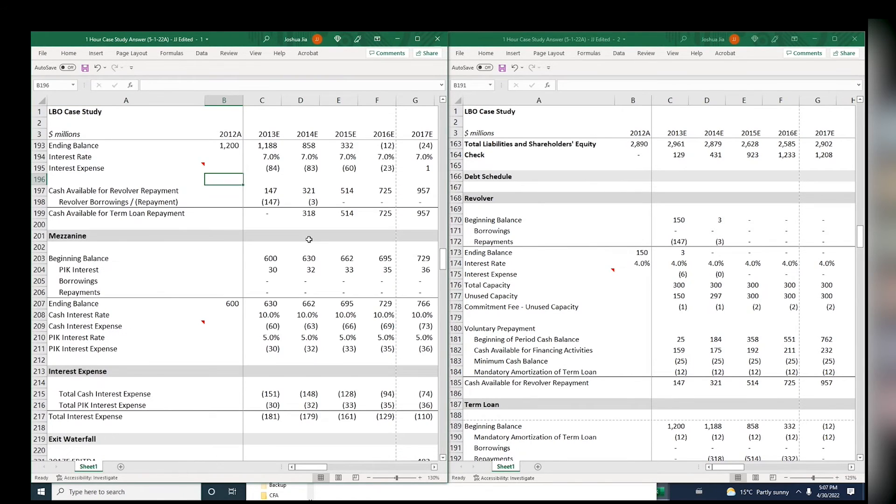
{"action": "key", "text": "Page_Up"}
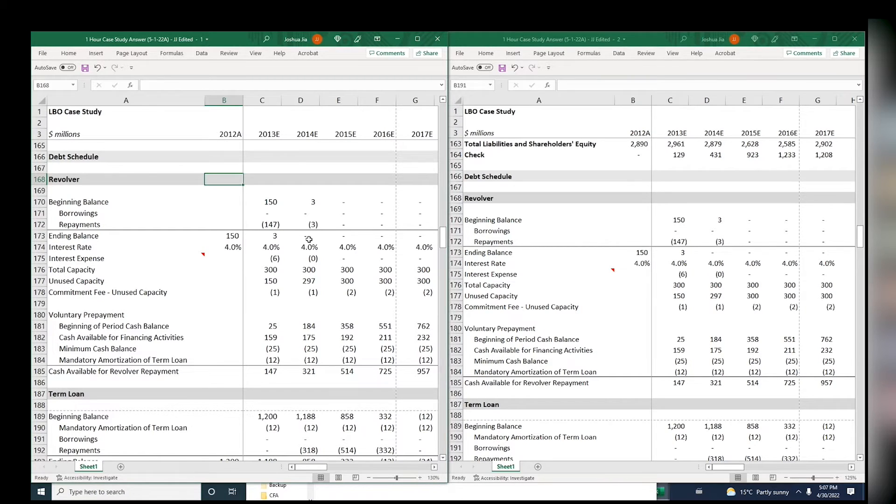
Review the 2013E Revolver figures from Ending Balance in C173 down to Cash Available for Revolver Repayment in C185
{"action": "key", "text": "Down"}
{"action": "key", "text": "Down"}
{"action": "key", "text": "Down"}
{"action": "key", "text": "Down"}
{"action": "key", "text": "Down"}
{"action": "key", "text": "Right"}
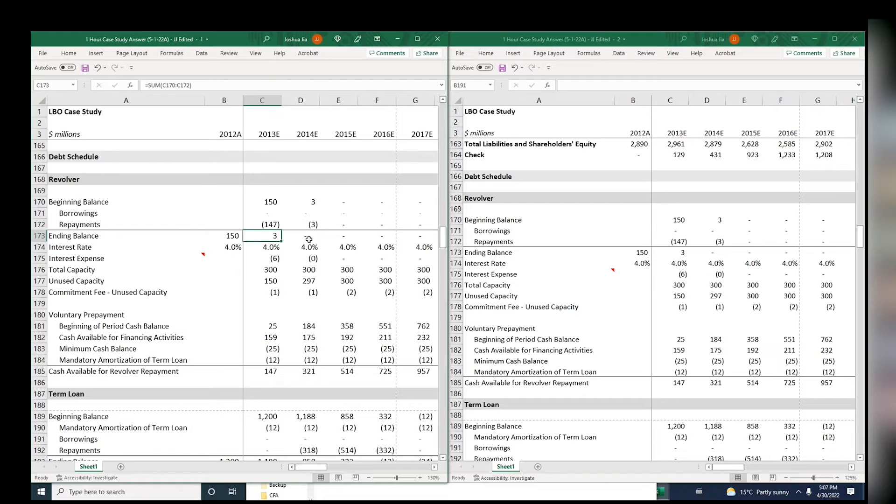
{"action": "key", "text": "Down"}
{"action": "key", "text": "Down"}
{"action": "key", "text": "Down"}
{"action": "key", "text": "Down"}
{"action": "key", "text": "Down"}
{"action": "key", "text": "Down"}
{"action": "key", "text": "Down"}
{"action": "key", "text": "Down"}
{"action": "key", "text": "Down"}
{"action": "key", "text": "Down"}
{"action": "key", "text": "Down"}
{"action": "key", "text": "Down"}
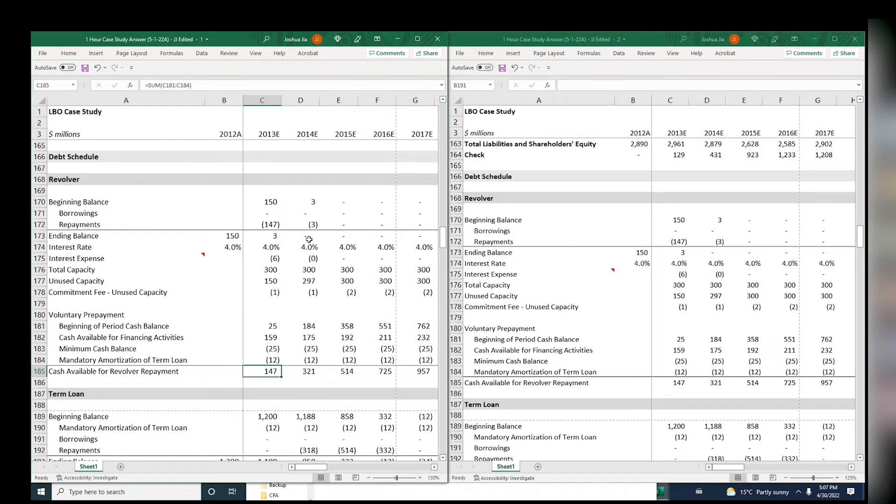
Highlight the Cash Available for Financing Activities row and examine its label and first projected years
{"action": "key", "text": "Up"}
{"action": "key", "text": "Up"}
{"action": "key", "text": "Up"}
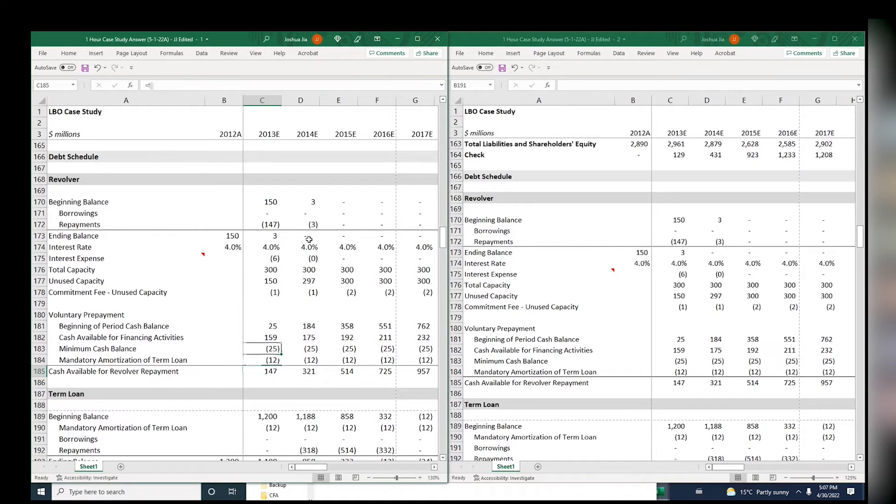
{"action": "key", "text": "shift+space"}
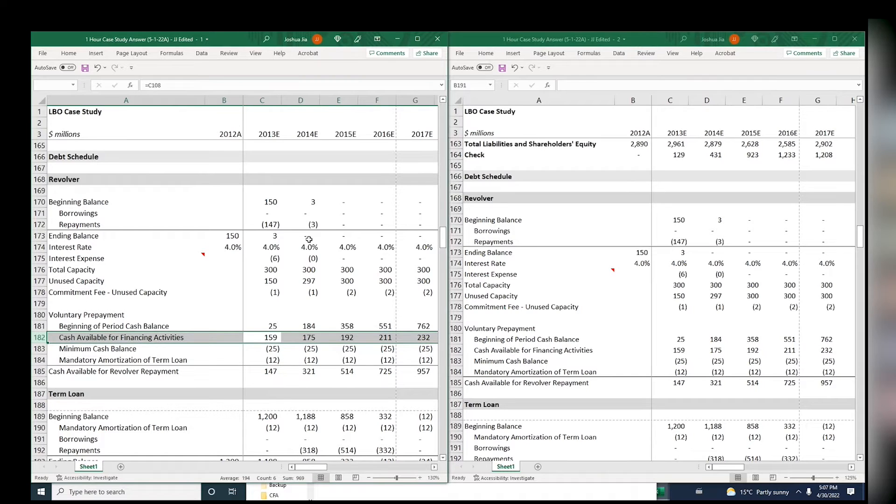
{"action": "key", "text": "Left"}
{"action": "key", "text": "Right"}
{"action": "key", "text": "Right"}
{"action": "key", "text": "Left"}
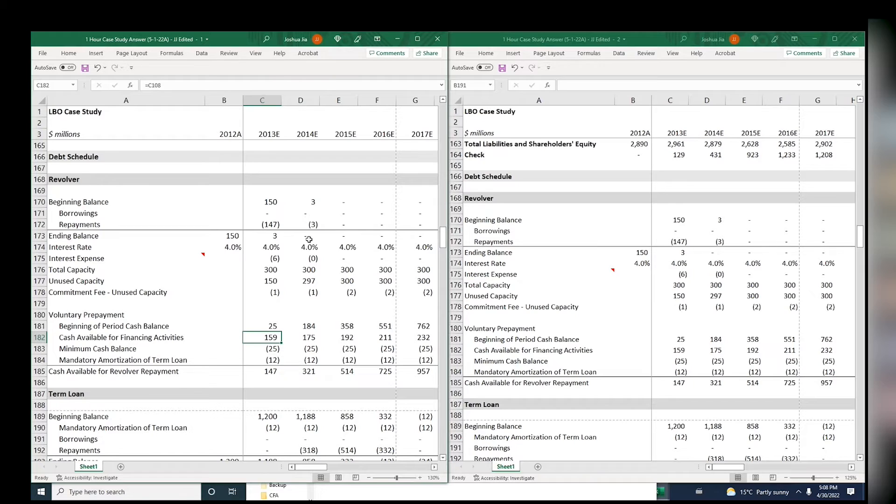
{"action": "key", "text": "Left"}
{"action": "key", "text": "Left"}
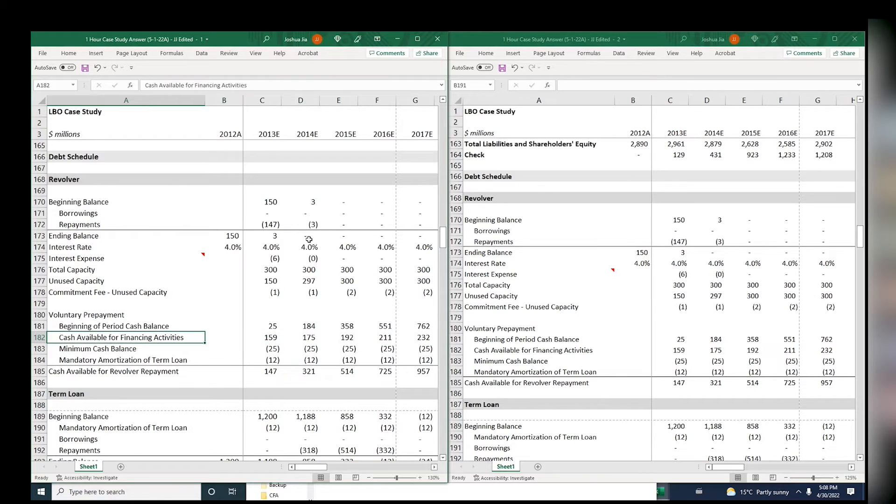
Scan Cash Available for Financing Activities across the projected years, and inspect the source reference of the 2013E value in C182
{"action": "key", "text": "Right"}
{"action": "key", "text": "Right"}
{"action": "key", "text": "Right"}
{"action": "key", "text": "Right"}
{"action": "key", "text": "Right"}
{"action": "key", "text": "Right"}
{"action": "key", "text": "Left"}
{"action": "key", "text": "Left"}
{"action": "key", "text": "Left"}
{"action": "key", "text": "Left"}
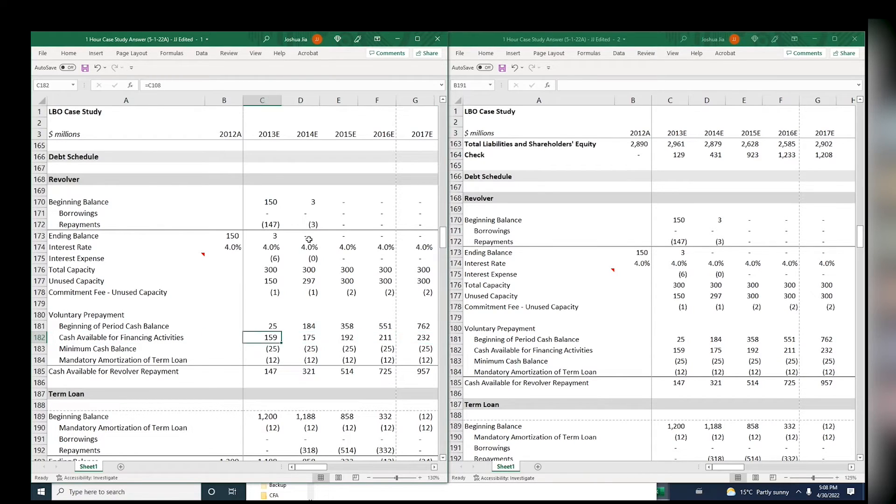
{"action": "key", "text": "Left"}
{"action": "key", "text": "Left"}
{"action": "key", "text": "Right"}
{"action": "key", "text": "Right"}
{"action": "key", "text": "F2"}
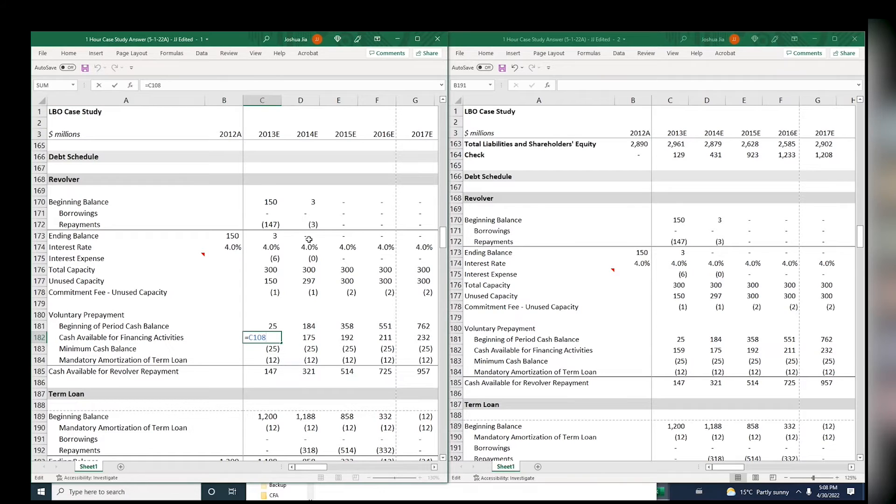
{"action": "key", "text": "Escape"}
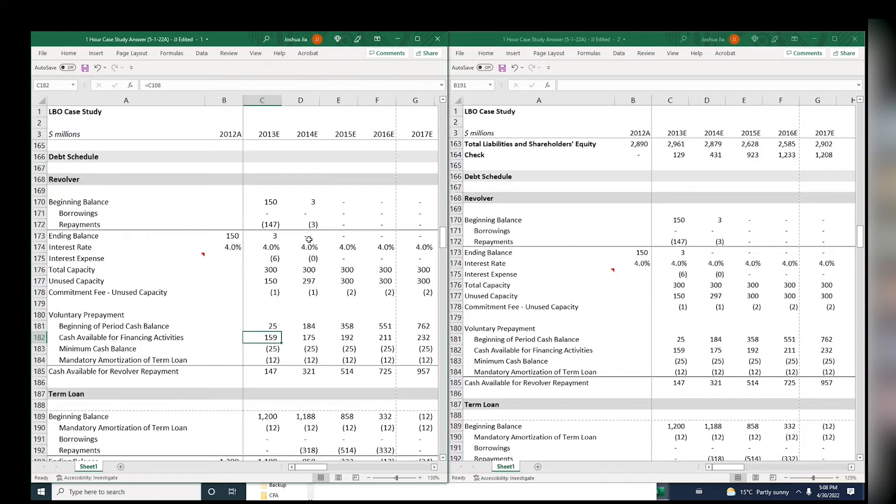
Inspect the Beginning of Period Cash Balance formula in C181, and scan the row across the projected years
{"action": "key", "text": "Up"}
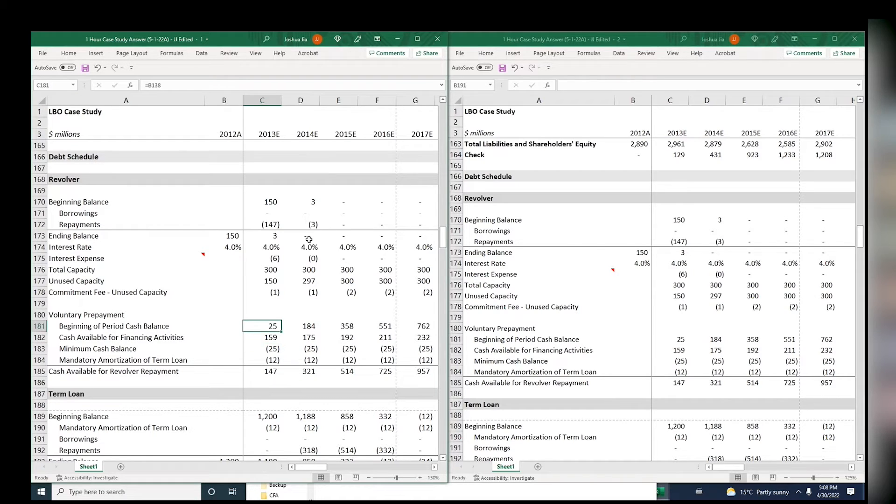
{"action": "key", "text": "F2"}
{"action": "key", "text": "Escape"}
{"action": "key", "text": "Right"}
{"action": "key", "text": "Right"}
{"action": "key", "text": "Right"}
{"action": "key", "text": "Right"}
{"action": "key", "text": "Left"}
{"action": "key", "text": "Left"}
{"action": "key", "text": "Left"}
{"action": "key", "text": "Left"}
{"action": "key", "text": "Left"}
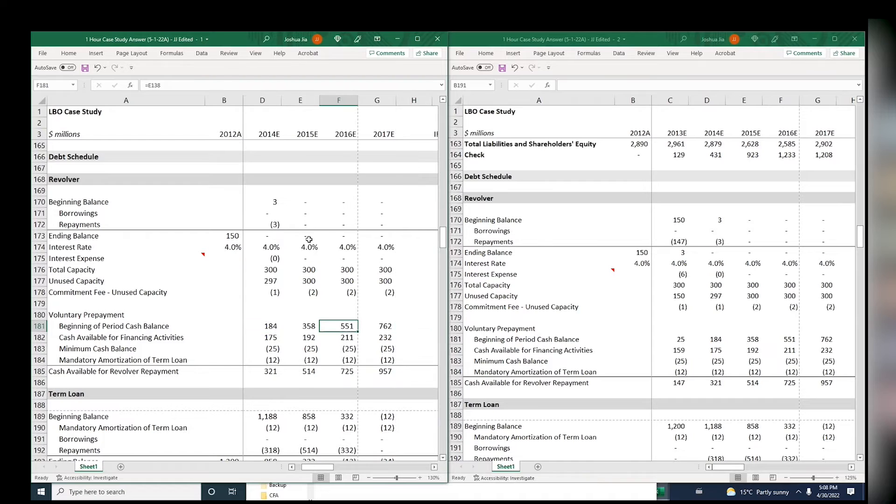
{"action": "key", "text": "Left"}
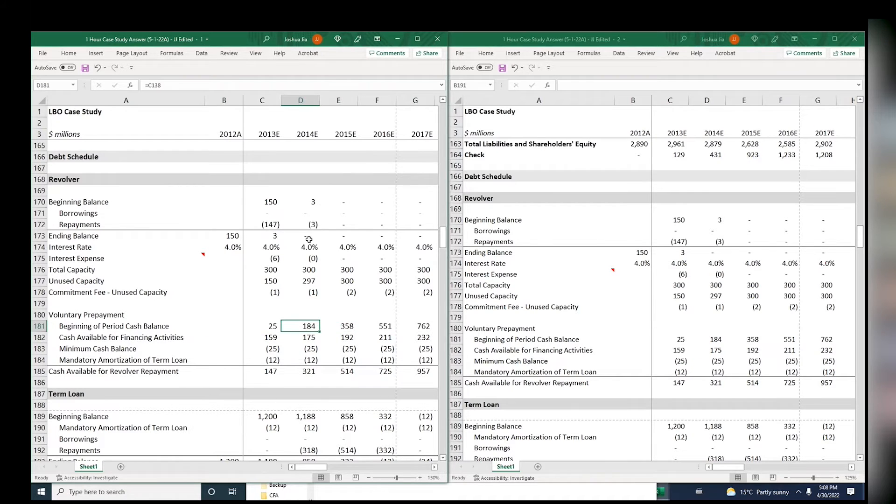
Highlight the voluntary prepayment figures from 2014E onward, and return to the 2013E beginning cash balance in C181
{"action": "key", "text": "shift+Down"}
{"action": "key", "text": "shift+Down"}
{"action": "key", "text": "shift+Down"}
{"action": "key", "text": "shift+Right"}
{"action": "key", "text": "shift+Right"}
{"action": "key", "text": "shift+Right"}
{"action": "key", "text": "shift+Down"}
{"action": "key", "text": "Left"}
{"action": "key", "text": "Left"}
{"action": "key", "text": "Left"}
{"action": "key", "text": "Right"}
{"action": "key", "text": "Right"}
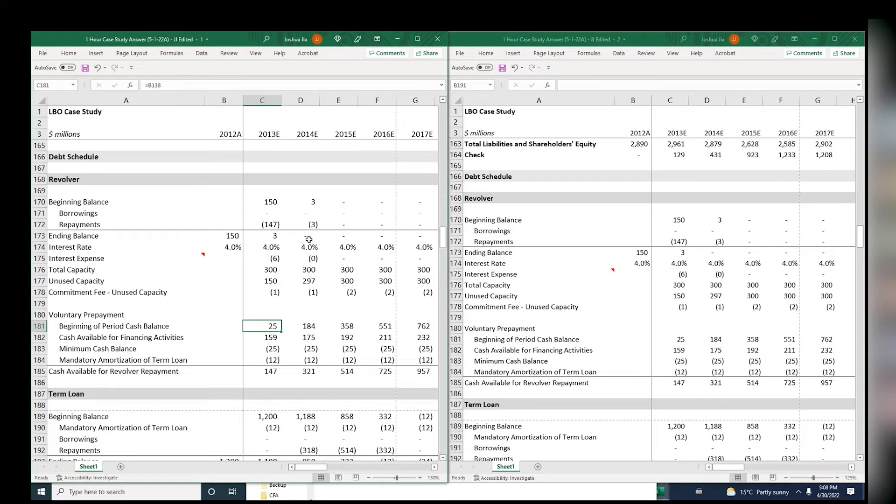
Compare the Beginning of Period Cash Balance references across row 181, and glance over the 2013E voluntary prepayment inputs
{"action": "key", "text": "Right"}
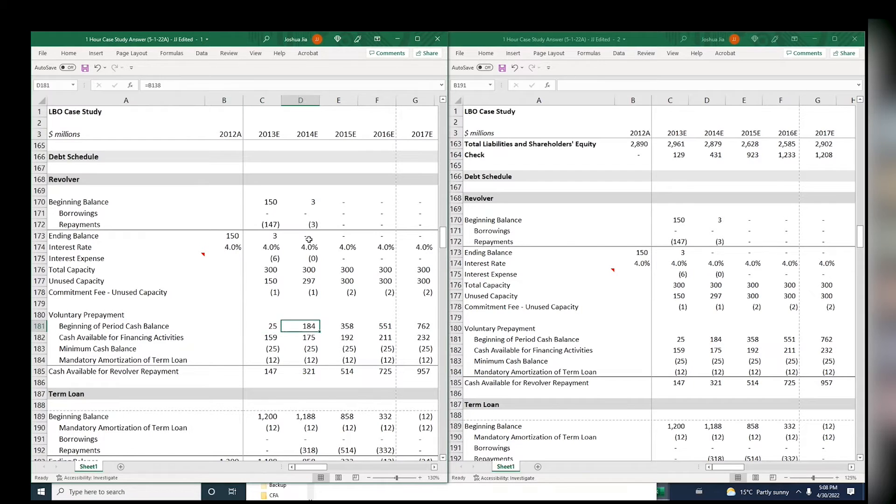
{"action": "key", "text": "Right"}
{"action": "key", "text": "Right"}
{"action": "key", "text": "Right"}
{"action": "key", "text": "Left"}
{"action": "key", "text": "Left"}
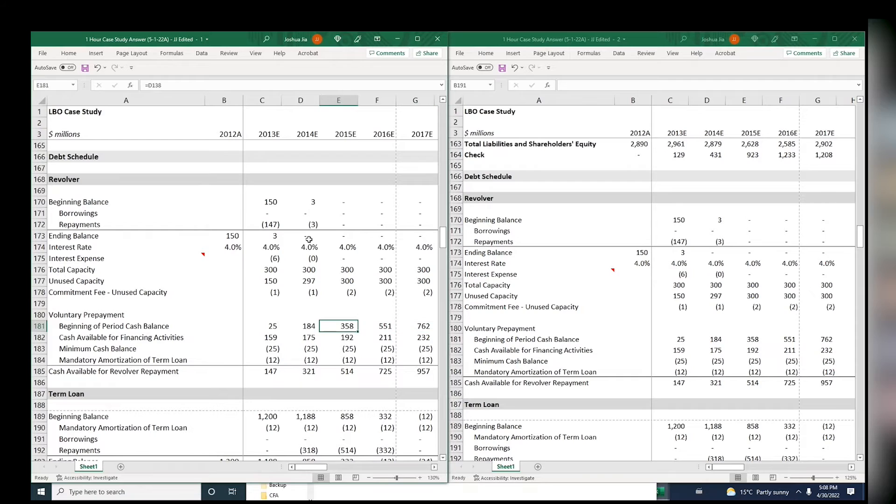
{"action": "key", "text": "Left"}
{"action": "key", "text": "Left"}
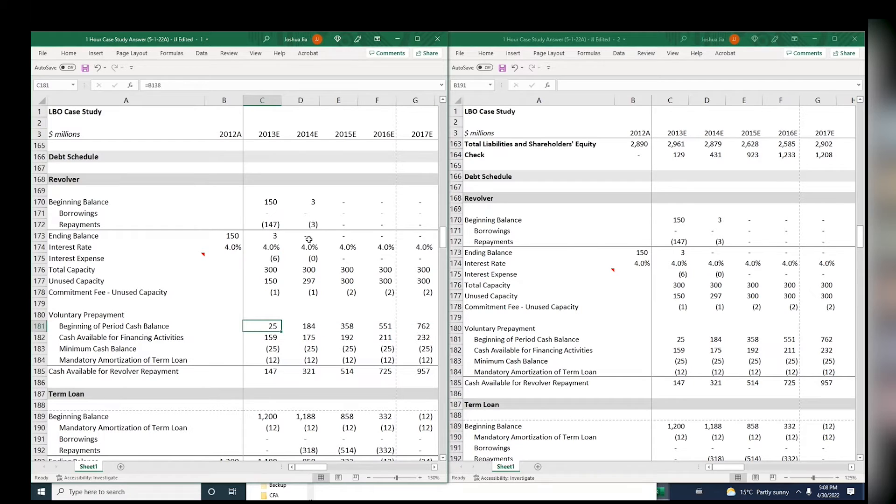
{"action": "key", "text": "Right"}
{"action": "key", "text": "Left"}
{"action": "key", "text": "Down"}
{"action": "key", "text": "Down"}
{"action": "key", "text": "Up"}
{"action": "key", "text": "Up"}
{"action": "key", "text": "Up"}
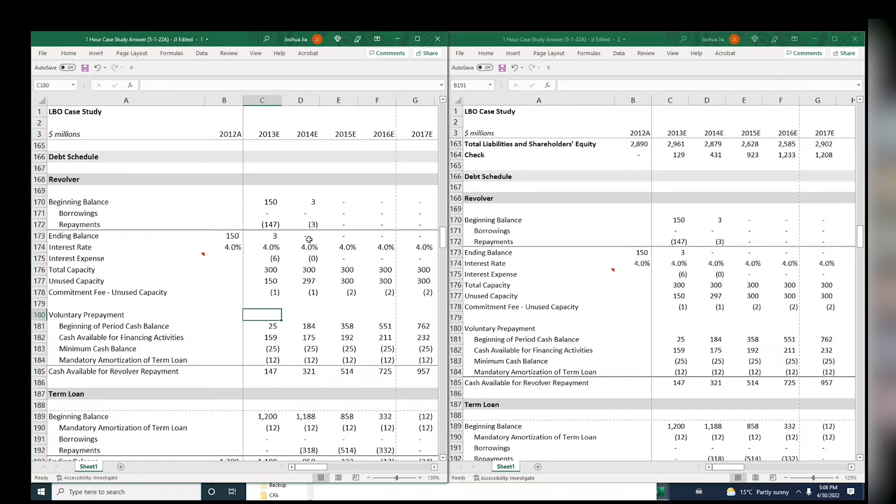
Set the 2013E Minimum Cash Balance in C183 to -25, and check the row's values across to 2016E
{"action": "key", "text": "Down"}
{"action": "key", "text": "Down"}
{"action": "key", "text": "Down"}
{"action": "type", "text": "-25"}
{"action": "key", "text": "Right"}
{"action": "key", "text": "Right"}
{"action": "key", "text": "Right"}
{"action": "key", "text": "Right"}
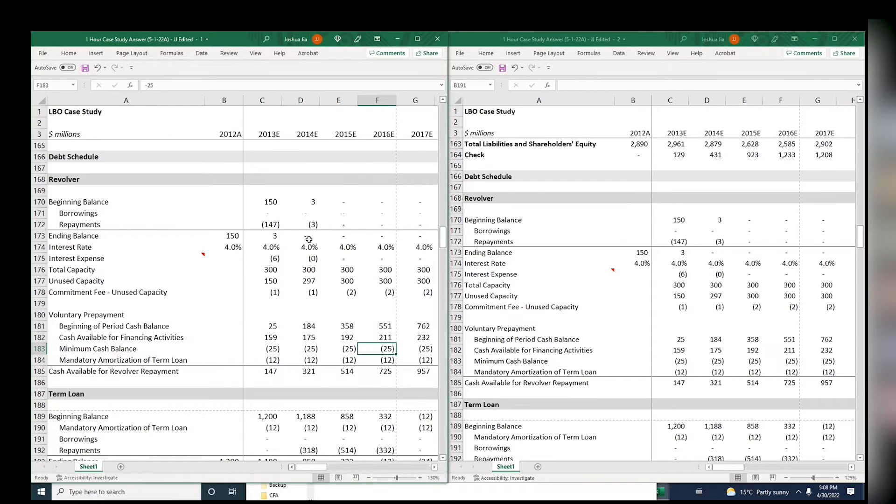
Return to the 2013E column and look over its voluntary prepayment lines from C180 to C183
{"action": "key", "text": "Left"}
{"action": "key", "text": "Left"}
{"action": "key", "text": "Left"}
{"action": "key", "text": "Left"}
{"action": "key", "text": "Up"}
{"action": "key", "text": "Up"}
{"action": "key", "text": "Up"}
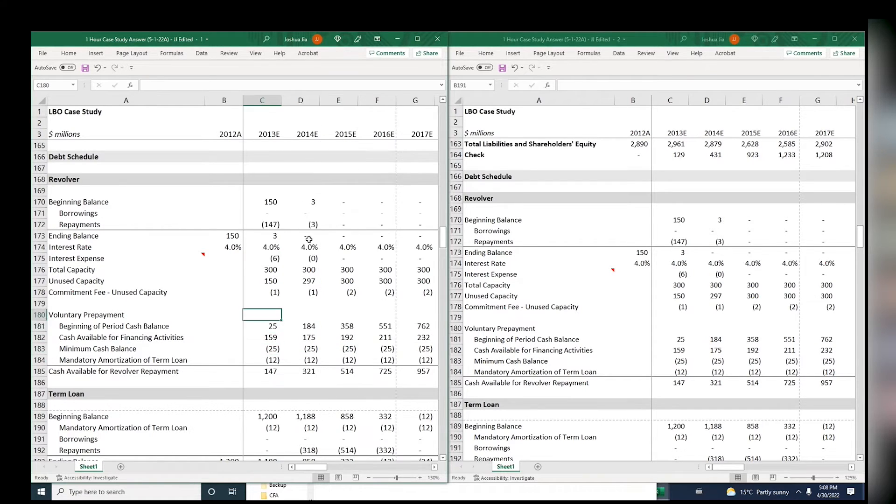
{"action": "key", "text": "Down"}
{"action": "key", "text": "Down"}
{"action": "key", "text": "Down"}
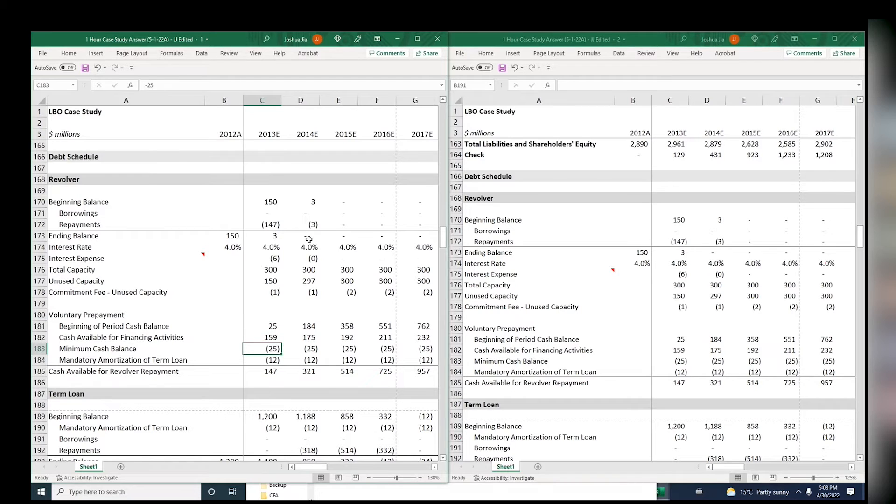
{"action": "key", "text": "Up"}
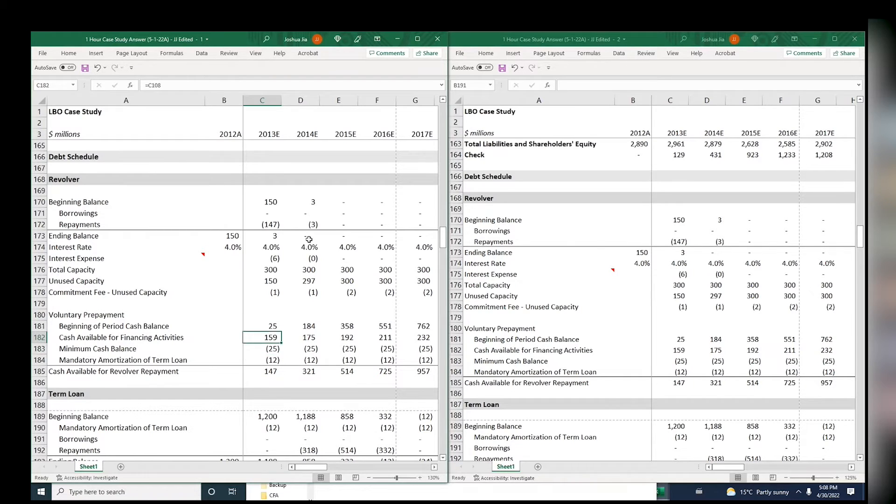
Scan the Beginning of Period Cash Balance references in row 181 from 2013E to 2016E
{"action": "key", "text": "Up"}
{"action": "key", "text": "Right"}
{"action": "key", "text": "Right"}
{"action": "key", "text": "Right"}
{"action": "key", "text": "Left"}
{"action": "key", "text": "Left"}
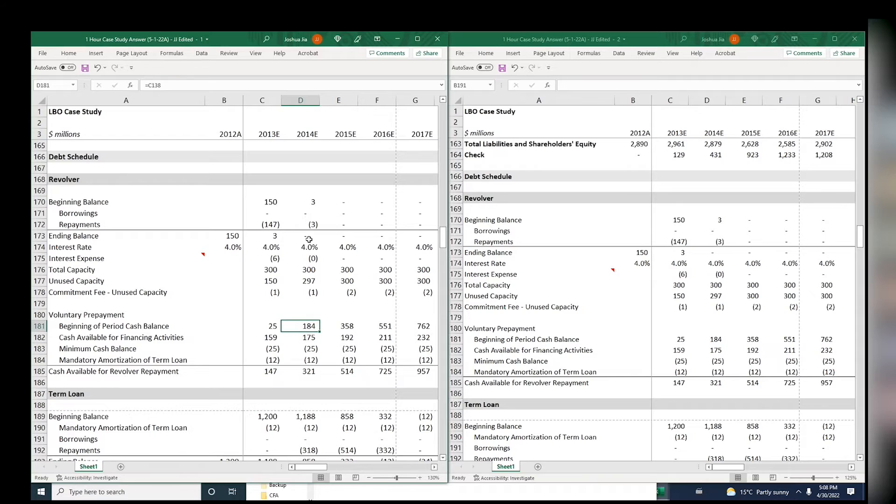
{"action": "key", "text": "Left"}
Check the Cash Available for Financing Activities references across row 182 to 2016E, and return to the 2013E Minimum Cash Balance
{"action": "key", "text": "Down"}
{"action": "key", "text": "Down"}
{"action": "key", "text": "Up"}
{"action": "key", "text": "Up"}
{"action": "key", "text": "Down"}
{"action": "key", "text": "Down"}
{"action": "key", "text": "Up"}
{"action": "key", "text": "Right"}
{"action": "key", "text": "Right"}
{"action": "key", "text": "Right"}
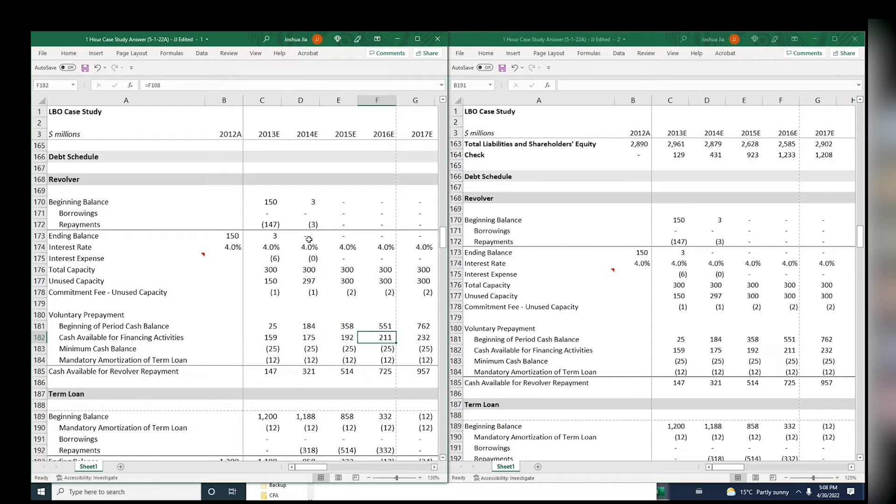
{"action": "key", "text": "Up"}
{"action": "key", "text": "Left"}
{"action": "key", "text": "Left"}
{"action": "key", "text": "Left"}
{"action": "key", "text": "Down"}
{"action": "key", "text": "Down"}
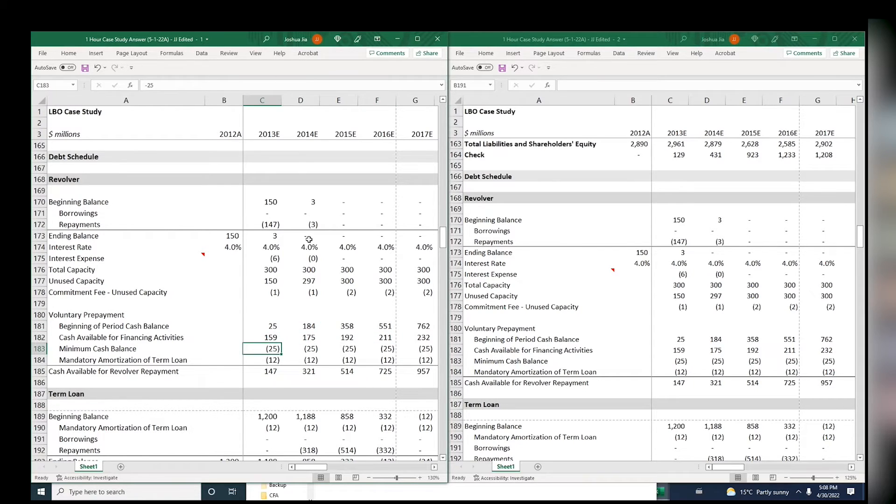
Inspect the 2013E Mandatory Amortization of Term Loan formula in C184
{"action": "key", "text": "Down"}
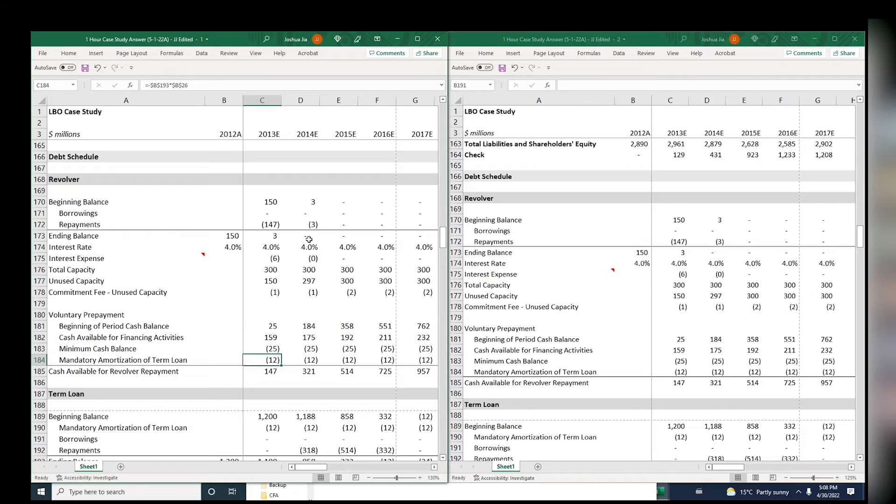
{"action": "key", "text": "F2"}
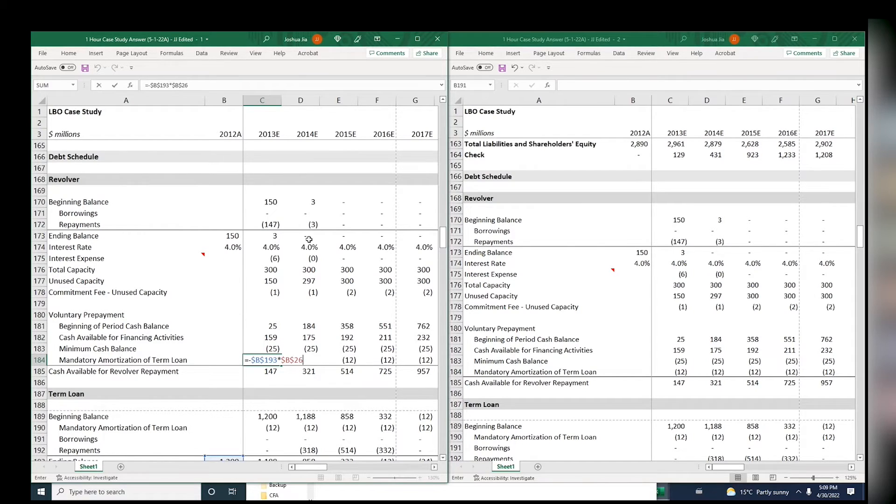
{"action": "key", "text": "Escape"}
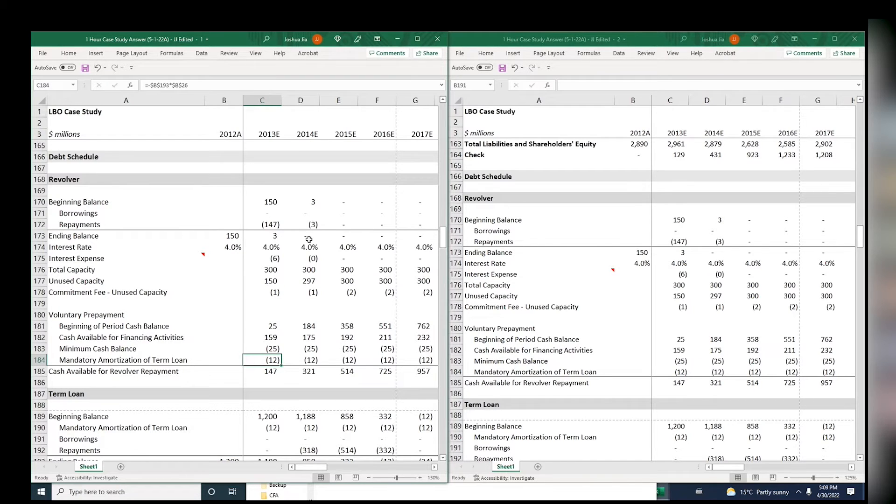
Inspect the SUM formula behind the 2013E Cash Available for Revolver Repayment in C185
{"action": "key", "text": "Down"}
{"action": "key", "text": "Left"}
{"action": "key", "text": "Right"}
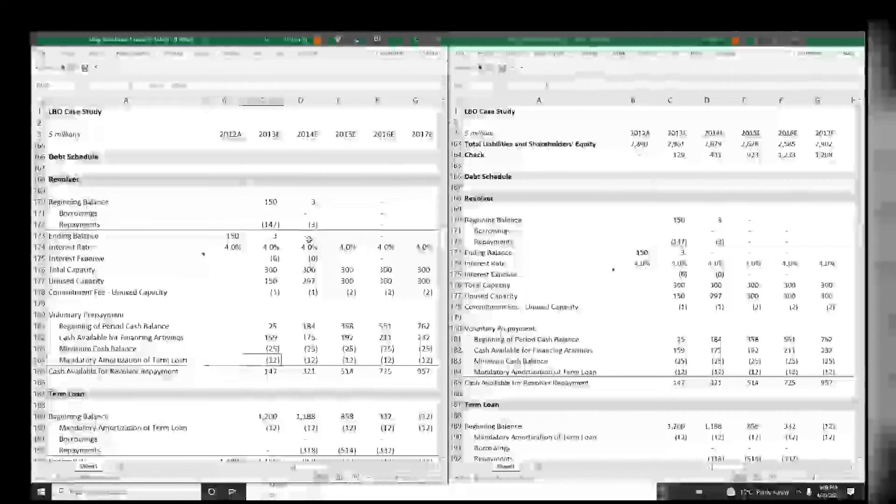
{"action": "key", "text": "F2"}
{"action": "key", "text": "Escape"}
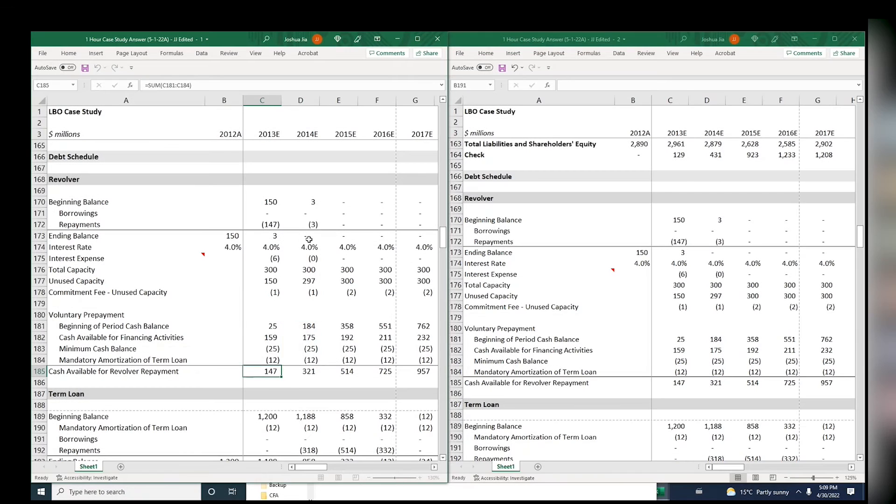
{"action": "key", "text": "F2"}
{"action": "key", "text": "Escape"}
{"action": "key", "text": "Left"}
{"action": "key", "text": "Left"}
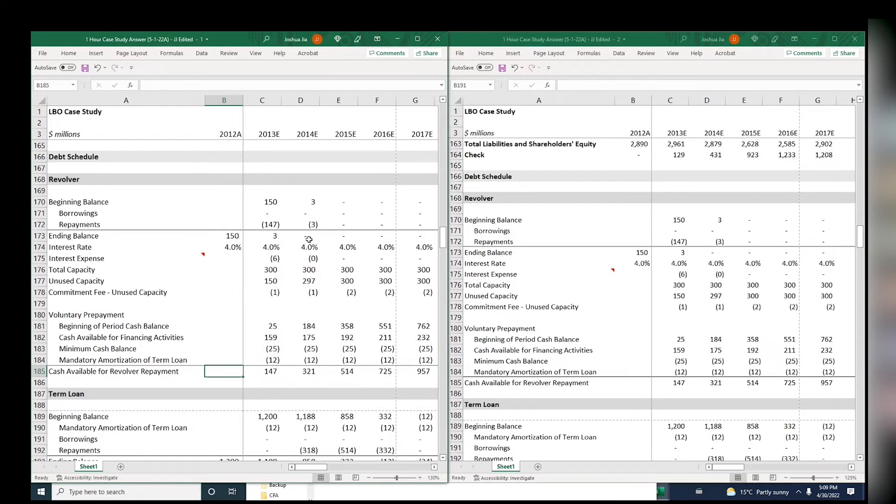
{"action": "key", "text": "Right"}
{"action": "key", "text": "Right"}
{"action": "key", "text": "Up"}
{"action": "key", "text": "Down"}
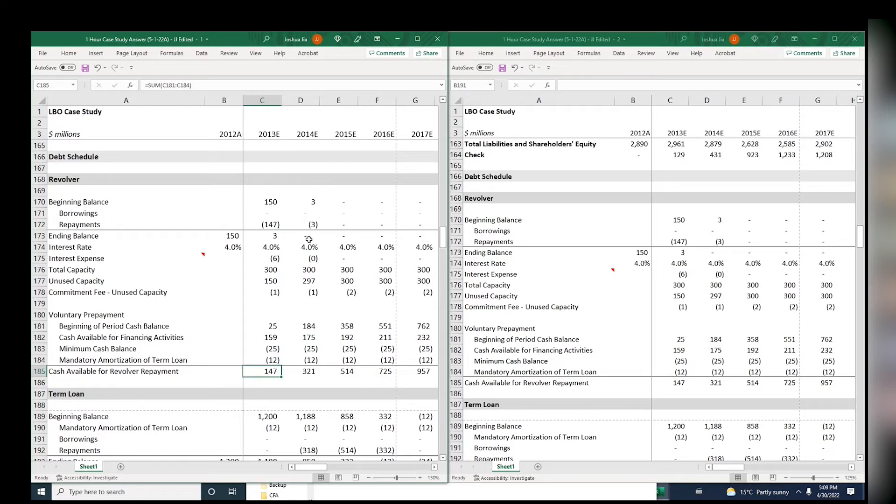
Go up to the revolver's 2013E Borrowings in C171 and examine its MIN formula
{"action": "key", "text": "Up"}
{"action": "key", "text": "Up"}
{"action": "key", "text": "Up"}
{"action": "key", "text": "Up"}
{"action": "key", "text": "Up"}
{"action": "key", "text": "Up"}
{"action": "key", "text": "Up"}
{"action": "key", "text": "Up"}
{"action": "key", "text": "Up"}
{"action": "key", "text": "Up"}
{"action": "key", "text": "Up"}
{"action": "key", "text": "Up"}
{"action": "key", "text": "Up"}
{"action": "key", "text": "Up"}
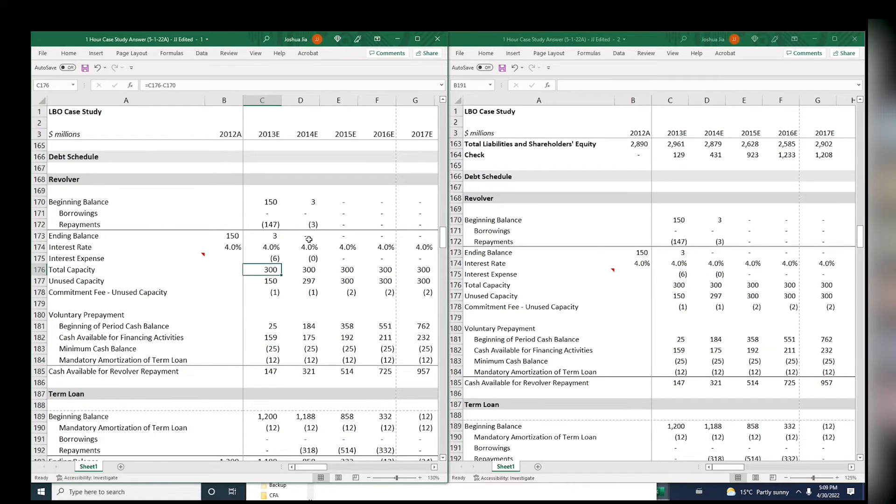
{"action": "key", "text": "Down"}
{"action": "key", "text": "Up"}
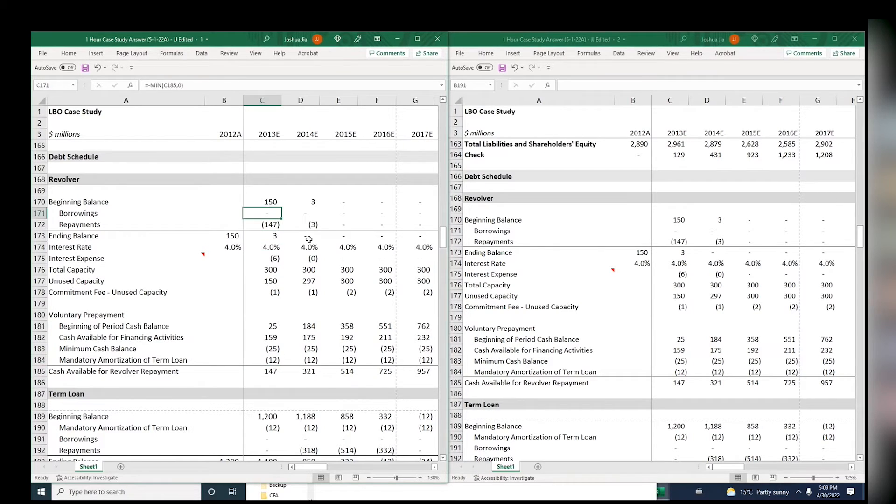
{"action": "key", "text": "F2"}
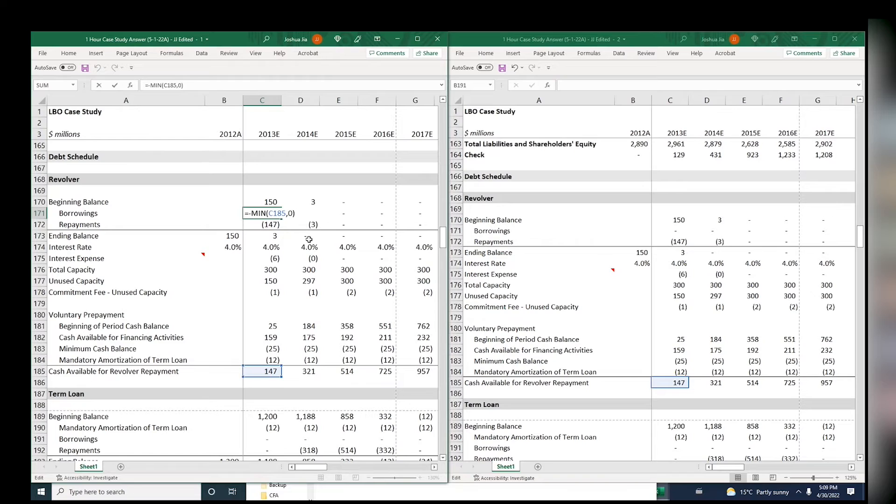
{"action": "key", "text": "Escape"}
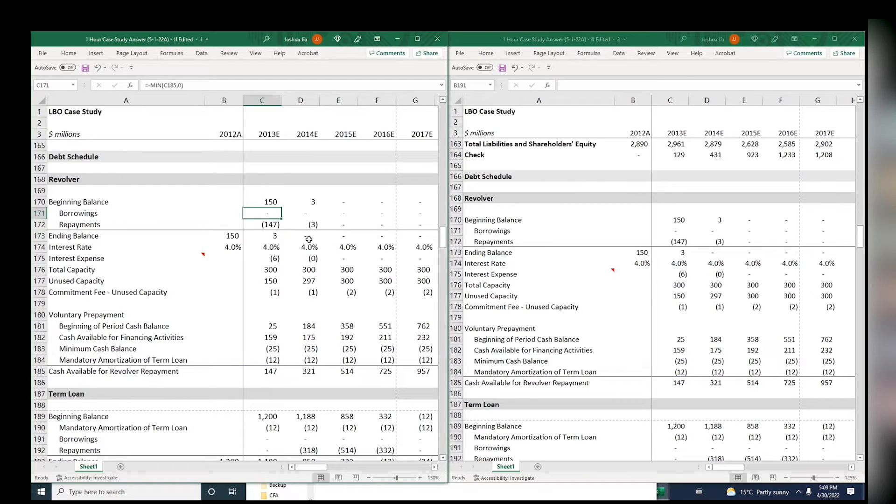
Examine which cells the 2013E revolver Repayments formula in C172 refers to
{"action": "key", "text": "Down"}
{"action": "key", "text": "F2"}
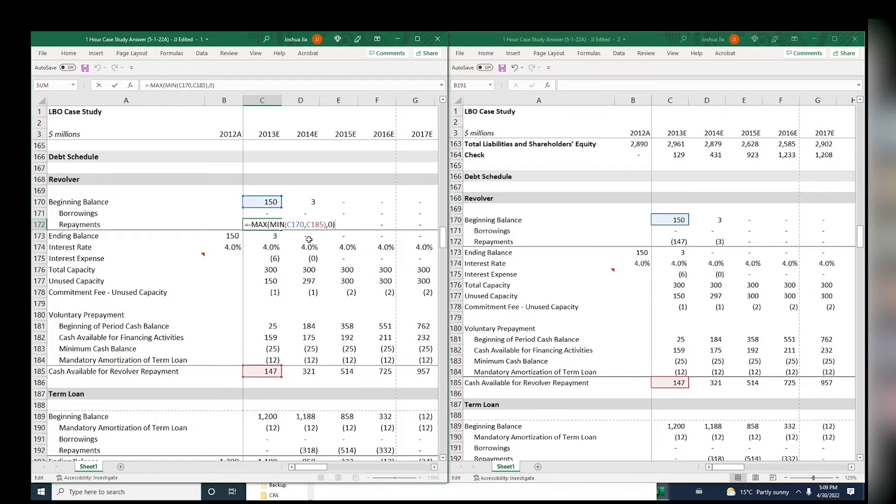
{"action": "key", "text": "ctrl+Return"}
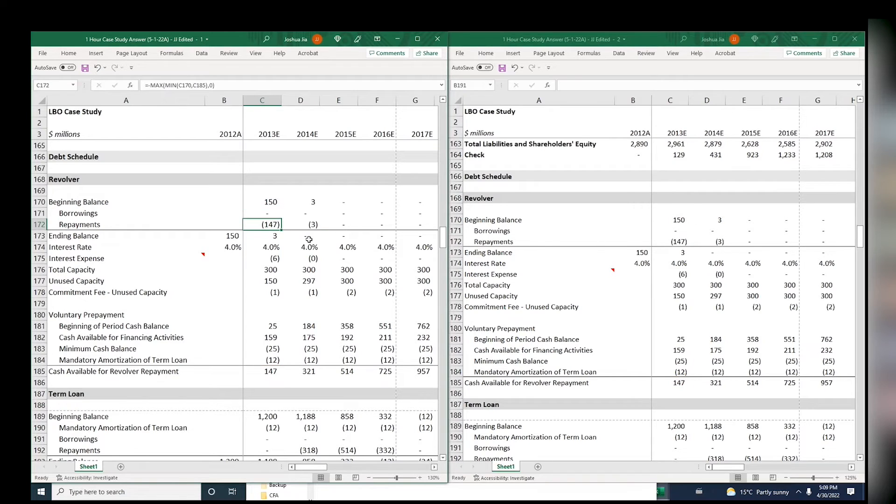
Reexamine the 2013E Borrowings formula in C171, focusing on the minus sign in front of MIN
{"action": "key", "text": "Up"}
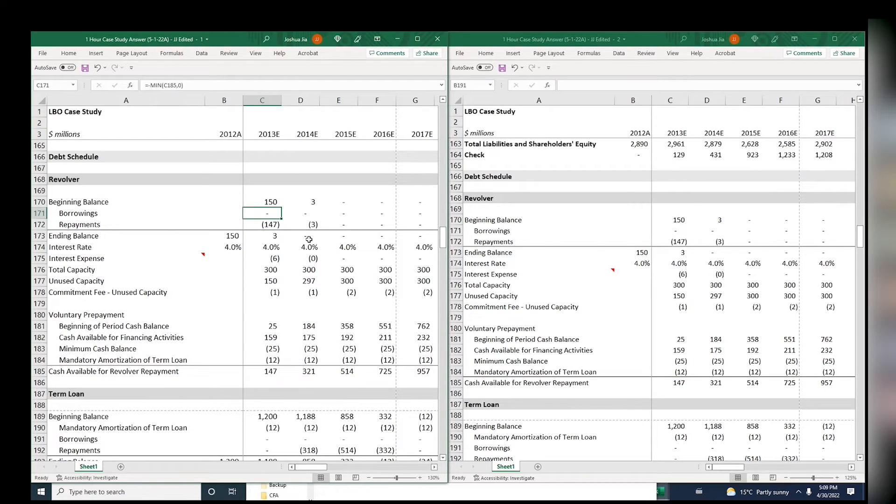
{"action": "key", "text": "F2"}
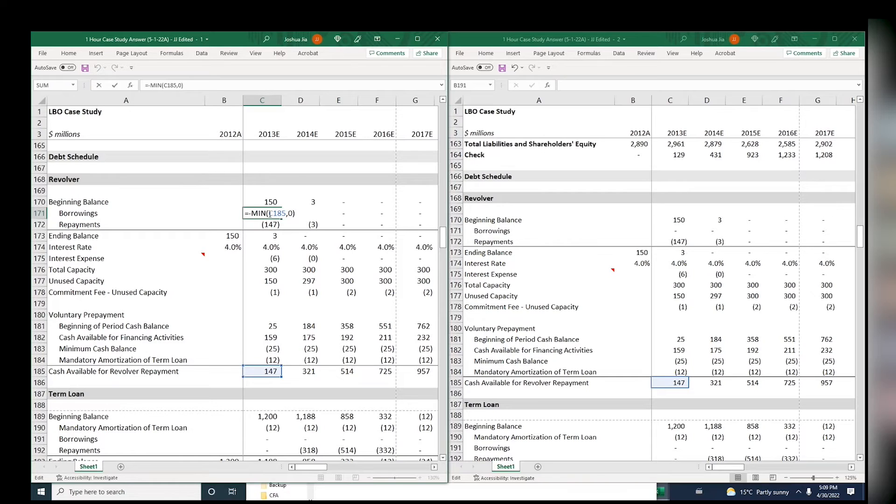
{"action": "left_click", "coordinate": [251, 214]}
{"action": "key", "text": "BackSpace"}
{"action": "key", "text": "ctrl+Return"}
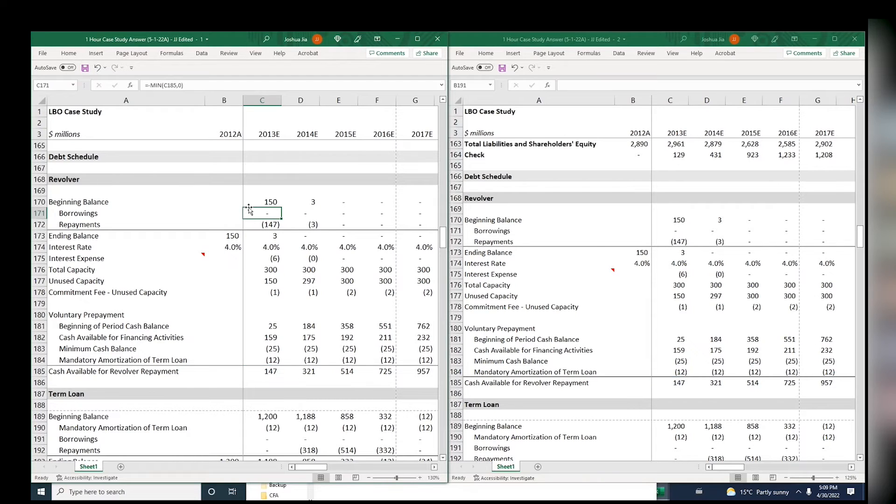
Highlight the nested MIN(C170,C185) part of the 2013E Repayments formula in C172 to study it, keeping the formula as it is
{"action": "key", "text": "Down"}
{"action": "key", "text": "F2"}
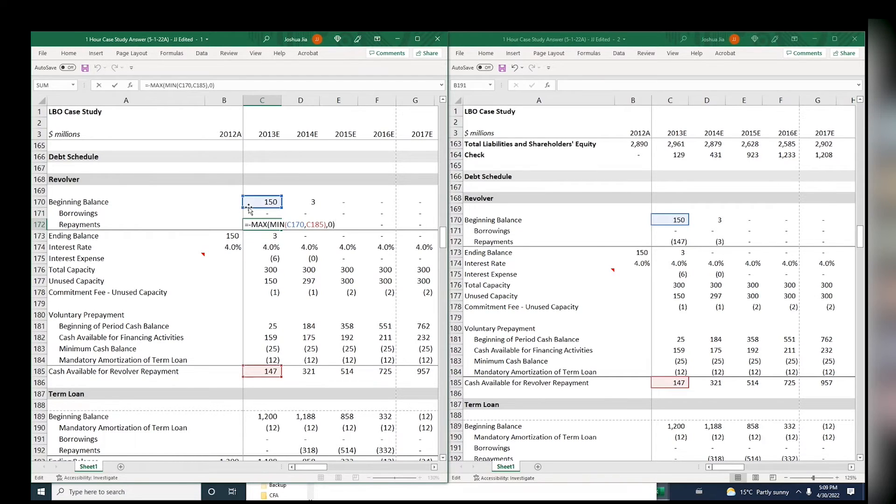
{"action": "key", "text": "Left"}
{"action": "key", "text": "Left"}
{"action": "key", "text": "Left"}
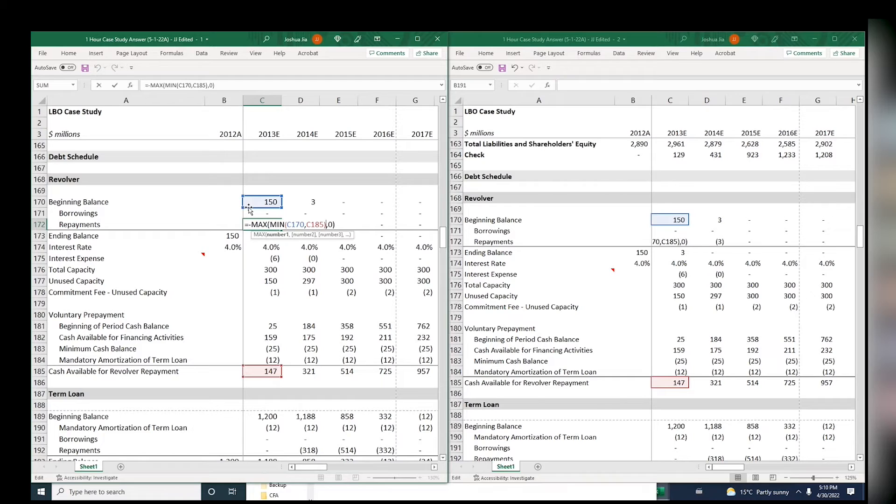
{"action": "key", "text": "Left"}
{"action": "key", "text": "Left"}
{"action": "key", "text": "Left"}
{"action": "key", "text": "Left"}
{"action": "key", "text": "Left"}
{"action": "key", "text": "Left"}
{"action": "key", "text": "Left"}
{"action": "key", "text": "Left"}
{"action": "key", "text": "Left"}
{"action": "key", "text": "Left"}
{"action": "key", "text": "Left"}
{"action": "key", "text": "Left"}
{"action": "key", "text": "Left"}
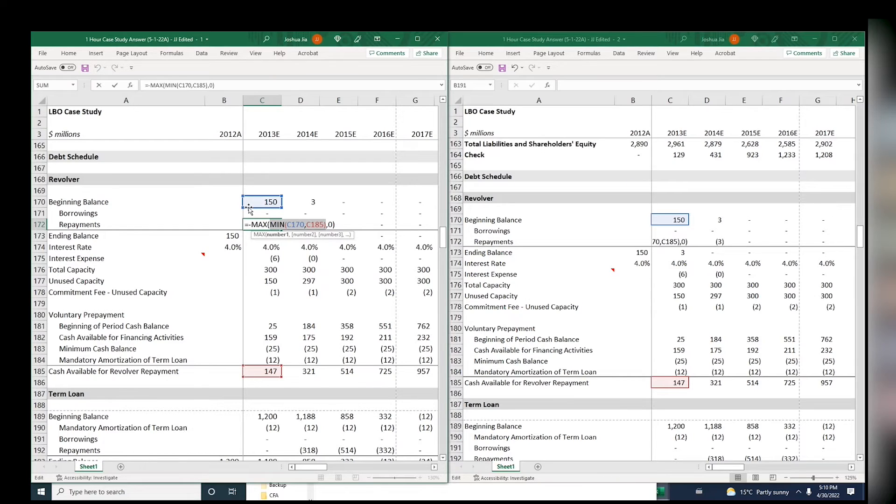
{"action": "left_click", "coordinate": [673, 464]}
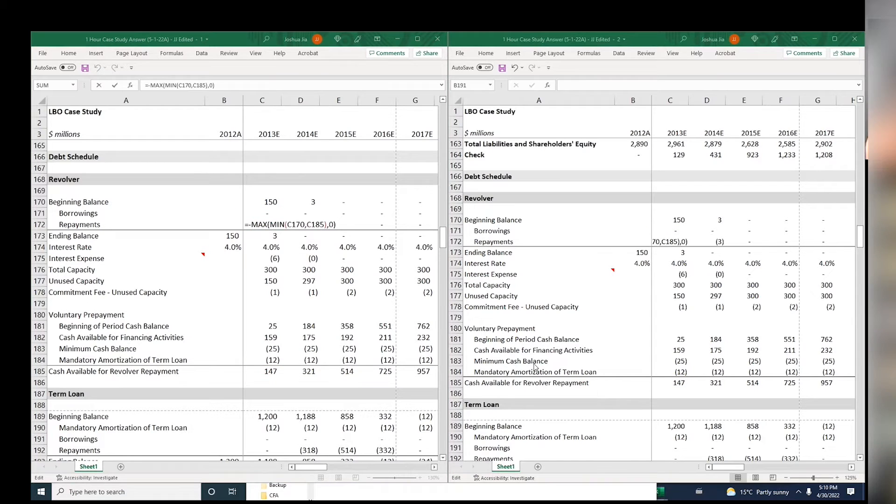
{"action": "left_click", "coordinate": [517, 344]}
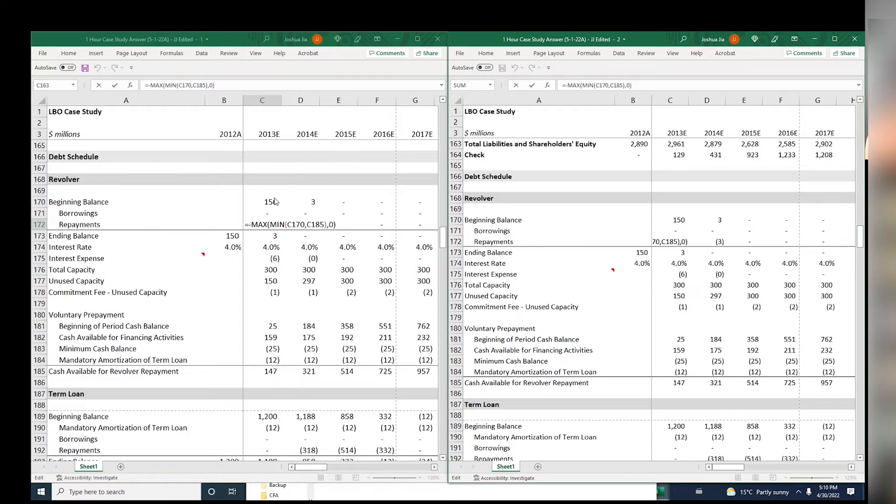
{"action": "key", "text": "ctrl+Return"}
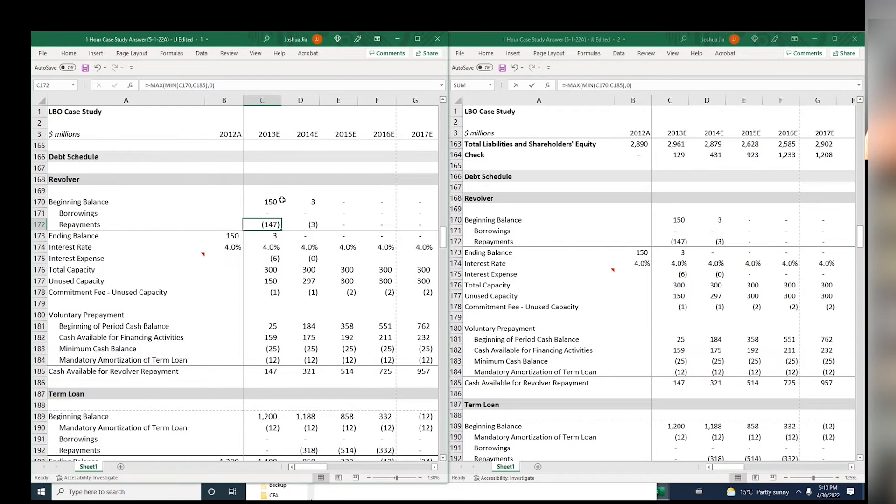
Highlight the outer MAX function in the 2013E Repayments formula in C172 to study its role
{"action": "key", "text": "F2"}
{"action": "double_click", "coordinate": [255, 225]}
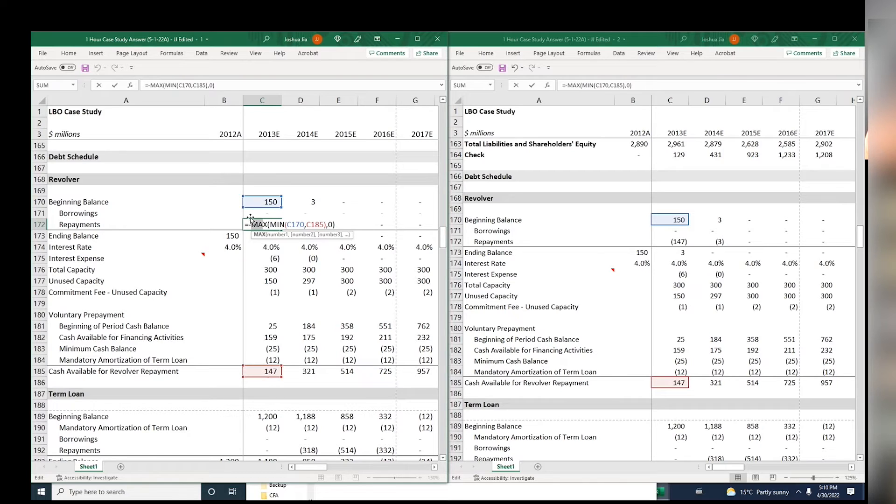
{"action": "key", "text": "ctrl+Return"}
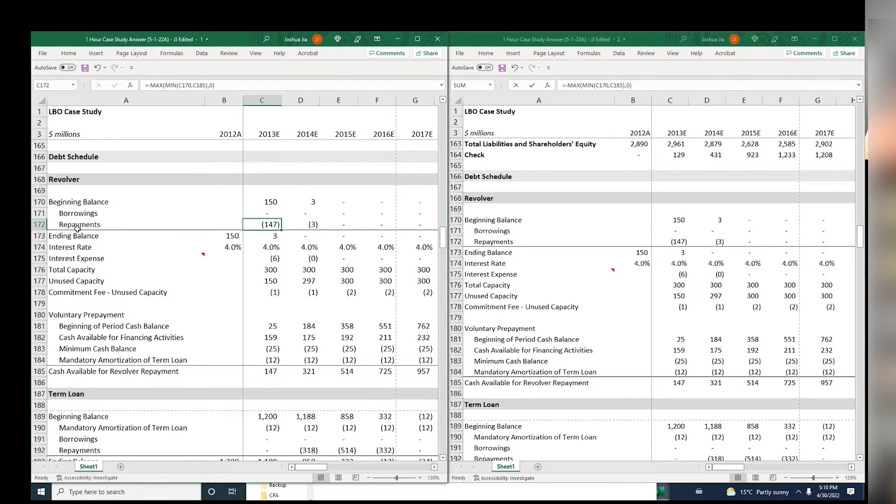
Compare the revolver's Ending Balance formulas in row 173 across the first projected years
{"action": "key", "text": "F2"}
{"action": "key", "text": "Escape"}
{"action": "key", "text": "Right"}
{"action": "key", "text": "Right"}
{"action": "key", "text": "F2"}
{"action": "key", "text": "Escape"}
{"action": "key", "text": "Left"}
{"action": "key", "text": "Left"}
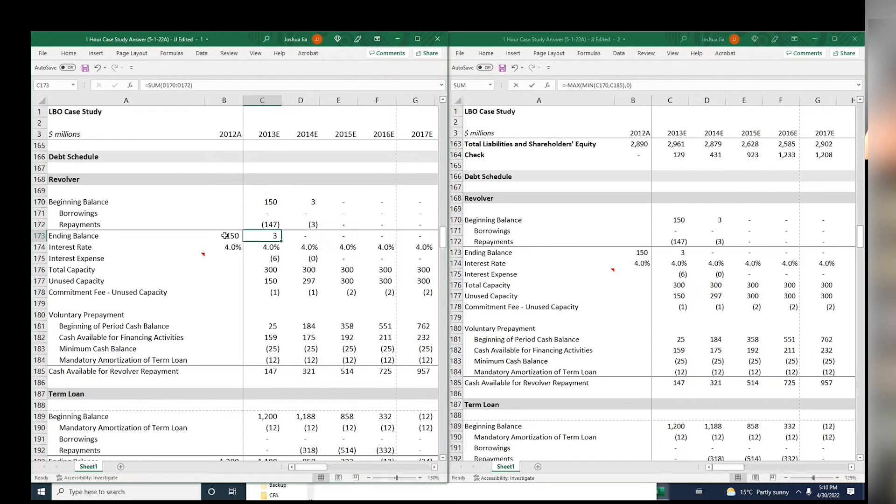
Look through the 2014E revolver lines from Repayments down to Total Capacity in D176
{"action": "key", "text": "Up"}
{"action": "key", "text": "Right"}
{"action": "key", "text": "Down"}
{"action": "key", "text": "Down"}
{"action": "key", "text": "Down"}
{"action": "key", "text": "Down"}
{"action": "key", "text": "Down"}
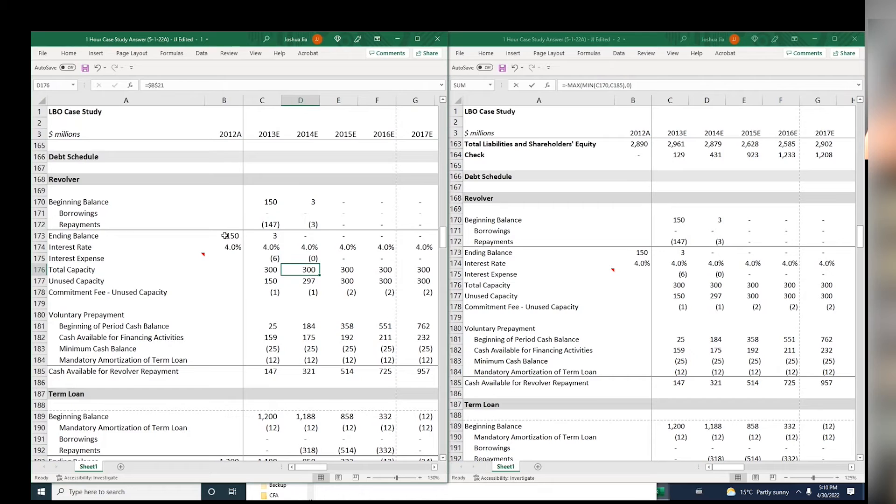
Look over the 2013E lines from Total Capacity down to the voluntary prepayment inputs, and return to Repayments in C172
{"action": "key", "text": "Left"}
{"action": "key", "text": "Down"}
{"action": "key", "text": "Down"}
{"action": "key", "text": "Down"}
{"action": "key", "text": "Down"}
{"action": "key", "text": "Down"}
{"action": "key", "text": "Up"}
{"action": "key", "text": "Up"}
{"action": "key", "text": "Up"}
{"action": "key", "text": "Up"}
{"action": "key", "text": "Up"}
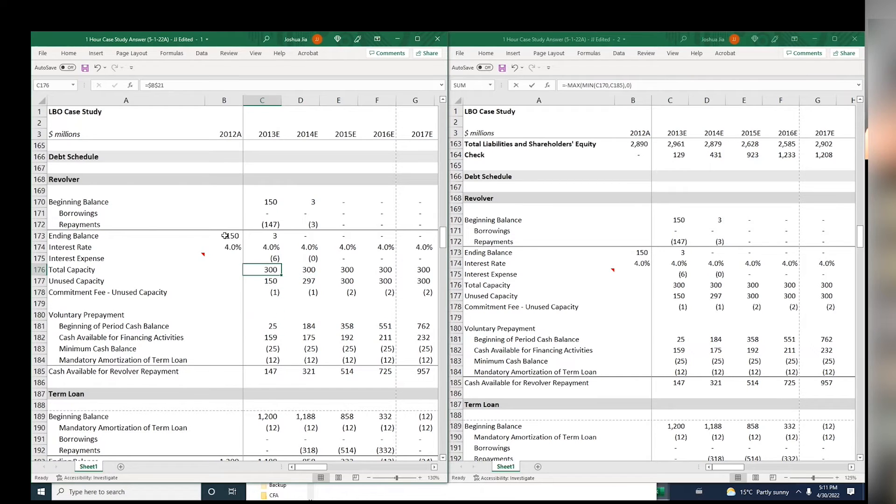
{"action": "key", "text": "Up"}
{"action": "key", "text": "Up"}
{"action": "key", "text": "Up"}
{"action": "key", "text": "Up"}
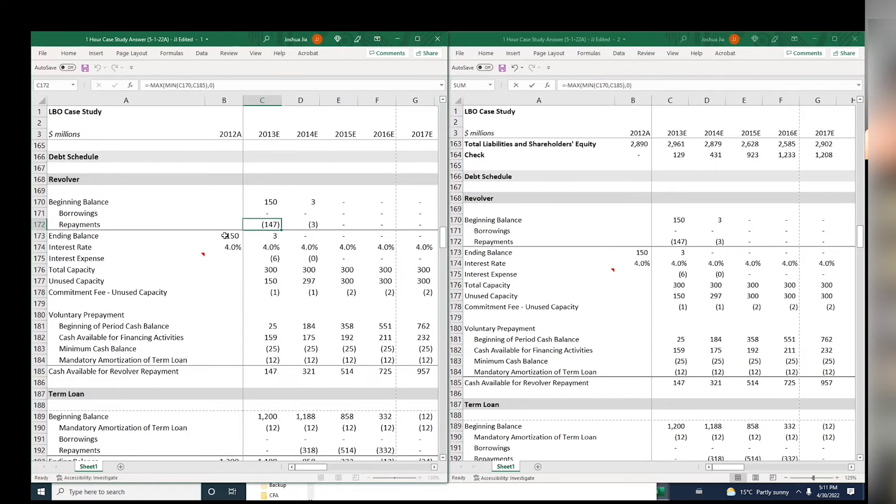
Compare the revolver Borrowings formulas for 2013E in C171 and 2014E in D171
{"action": "key", "text": "Up"}
{"action": "key", "text": "F2"}
{"action": "key", "text": "Escape"}
{"action": "key", "text": "Right"}
{"action": "key", "text": "F2"}
{"action": "key", "text": "Escape"}
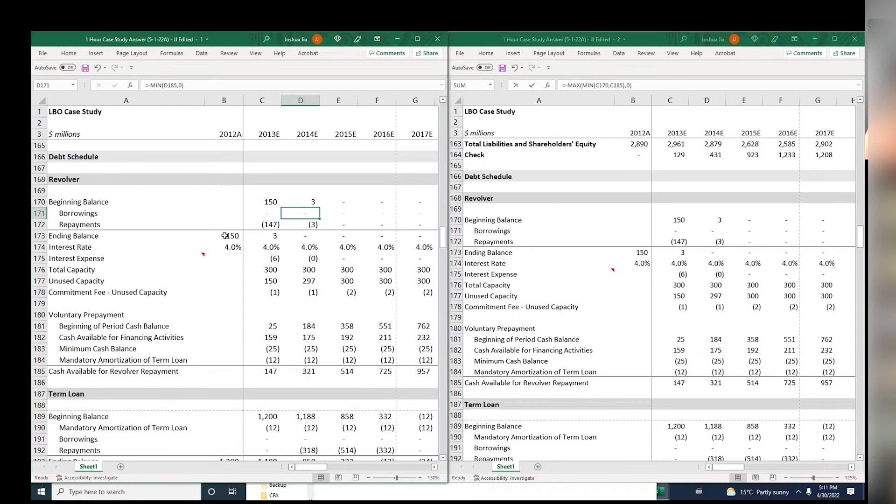
Review the workbook's formula calculation options, including the iterative calculation setting, and close them
{"action": "key", "text": "alt+f"}
{"action": "key", "text": "t"}
{"action": "key", "text": "f"}
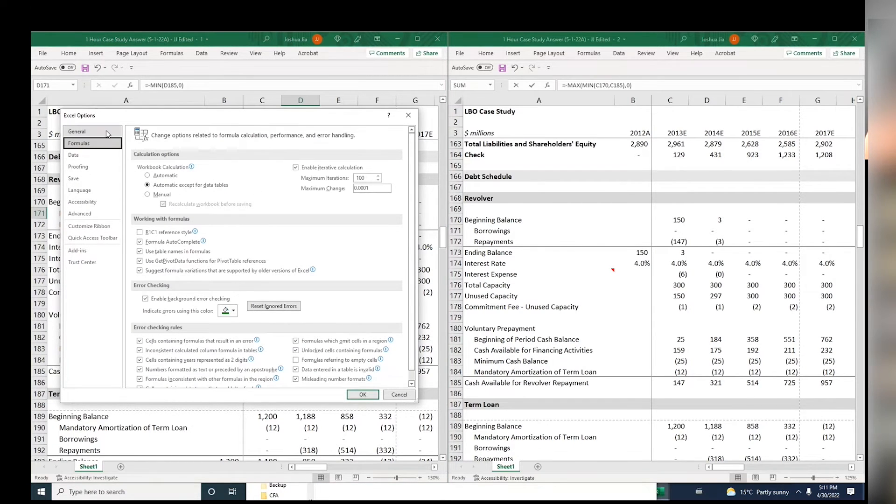
{"action": "key", "text": "Return"}
Compare the revolver Interest Expense formulas for 2013E in C175 and 2014E in D175
{"action": "key", "text": "Down"}
{"action": "key", "text": "Down"}
{"action": "key", "text": "Down"}
{"action": "key", "text": "Down"}
{"action": "key", "text": "Down"}
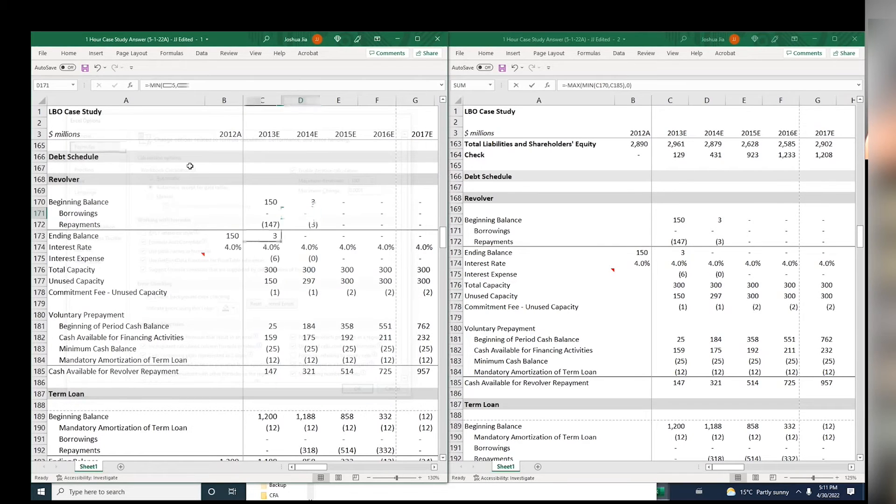
{"action": "key", "text": "Up"}
{"action": "key", "text": "Left"}
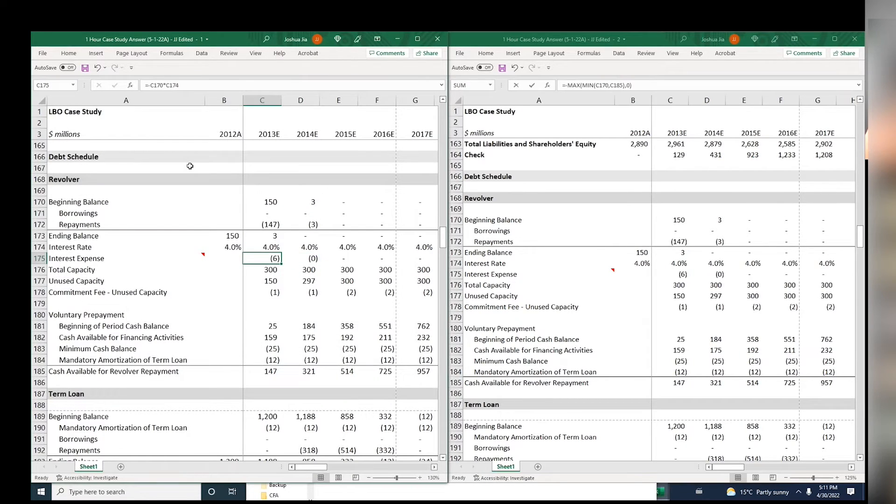
{"action": "key", "text": "Right"}
{"action": "key", "text": "F2"}
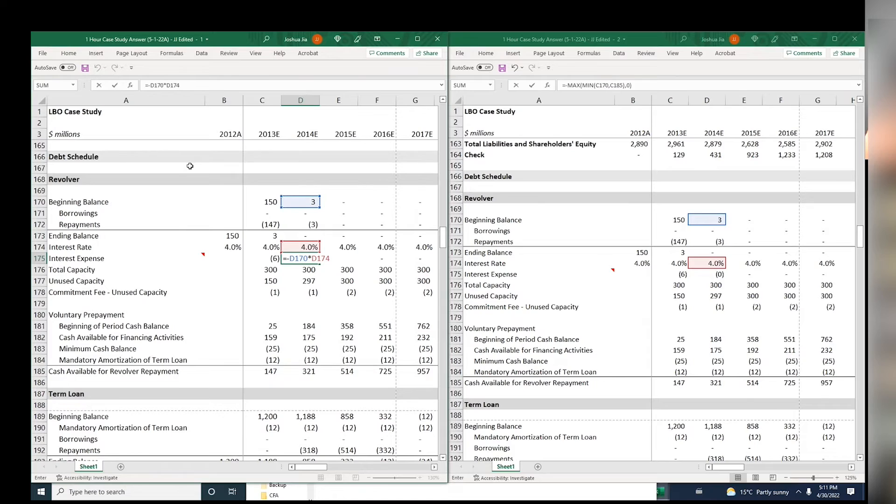
{"action": "key", "text": "Escape"}
{"action": "key", "text": "Left"}
{"action": "key", "text": "F2"}
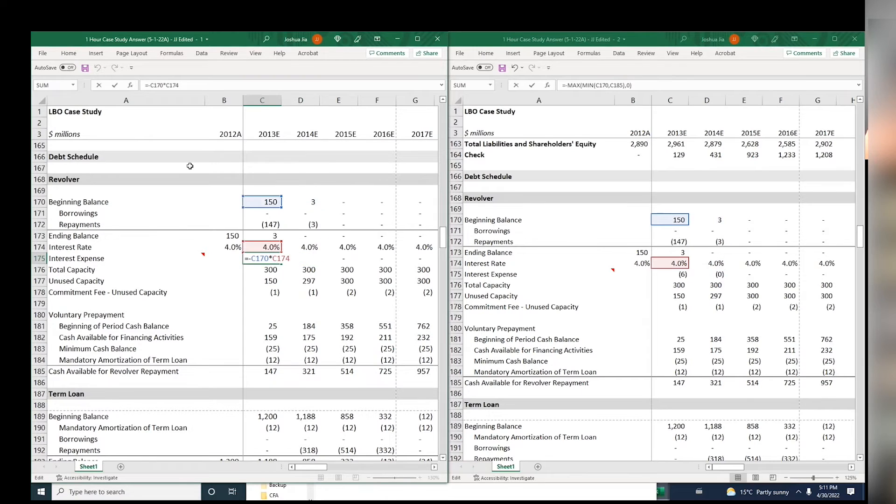
{"action": "key", "text": "Escape"}
Look at the Interest Rate cells in row 174 and recheck the Interest Expense formulas in C175 and D175
{"action": "key", "text": "Up"}
{"action": "key", "text": "Left"}
{"action": "key", "text": "Right"}
{"action": "key", "text": "Down"}
{"action": "key", "text": "F2"}
{"action": "key", "text": "Escape"}
{"action": "key", "text": "Right"}
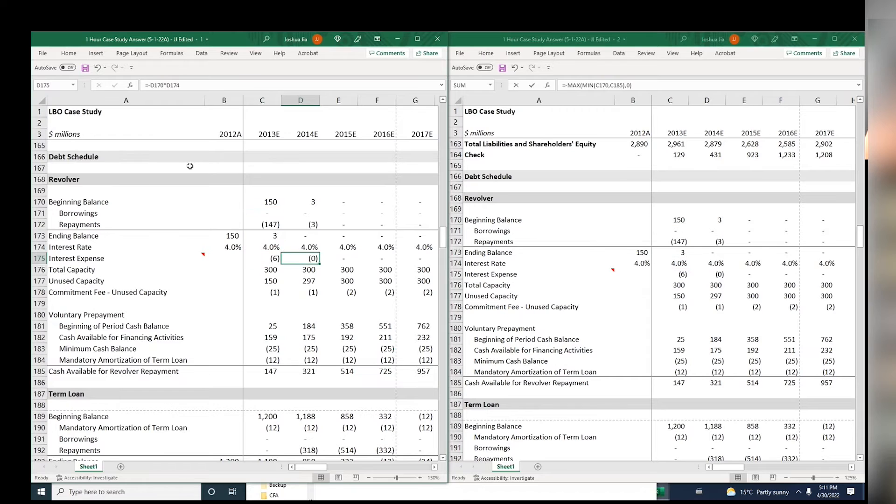
{"action": "key", "text": "F2"}
{"action": "key", "text": "Escape"}
{"action": "key", "text": "Left"}
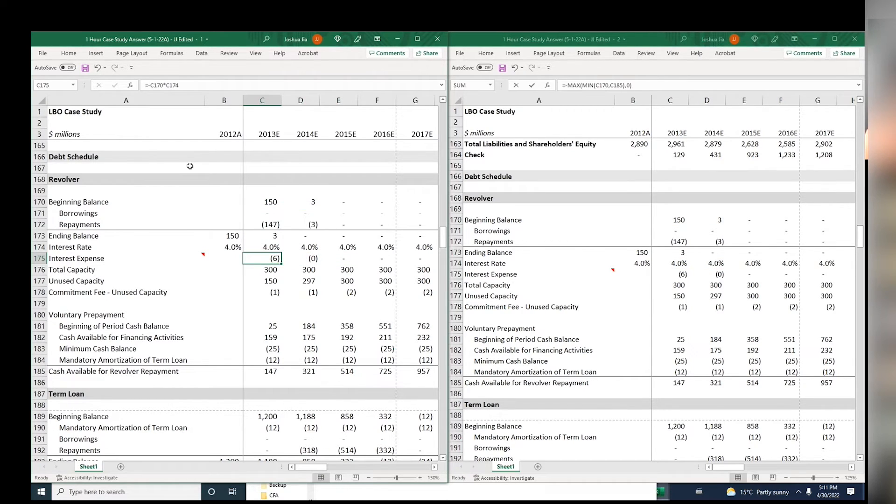
{"action": "key", "text": "F2"}
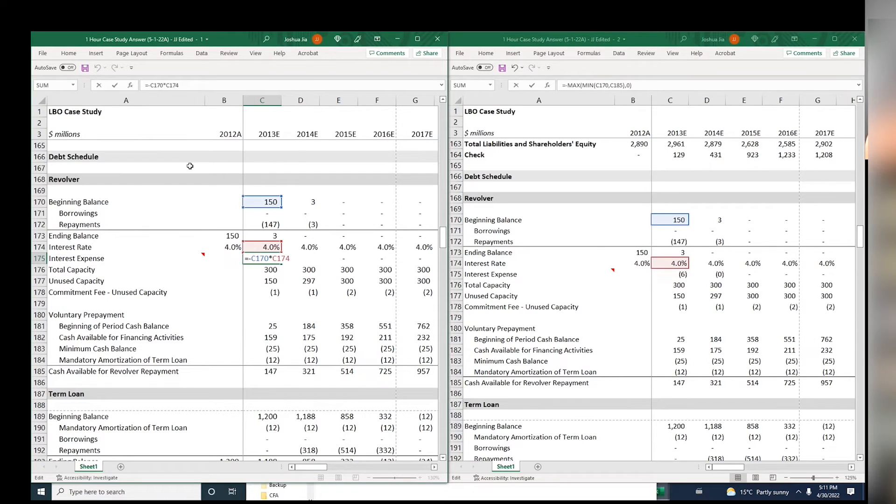
{"action": "type", "text": "if"}
{"action": "key", "text": "Escape"}
{"action": "key", "text": "Escape"}
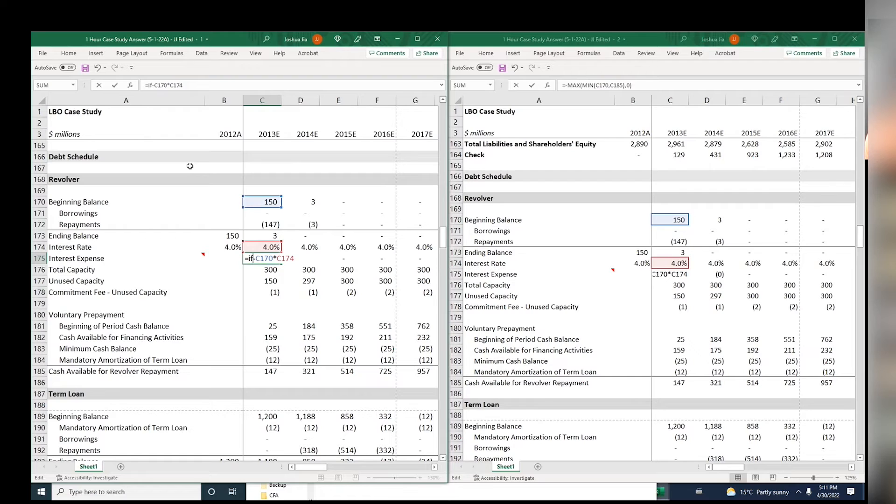
In the second workbook window, insert two blank rows above the Financing heading in the Assumptions section
{"action": "left_click", "coordinate": [491, 263]}
{"action": "key", "text": "ctrl+Home"}
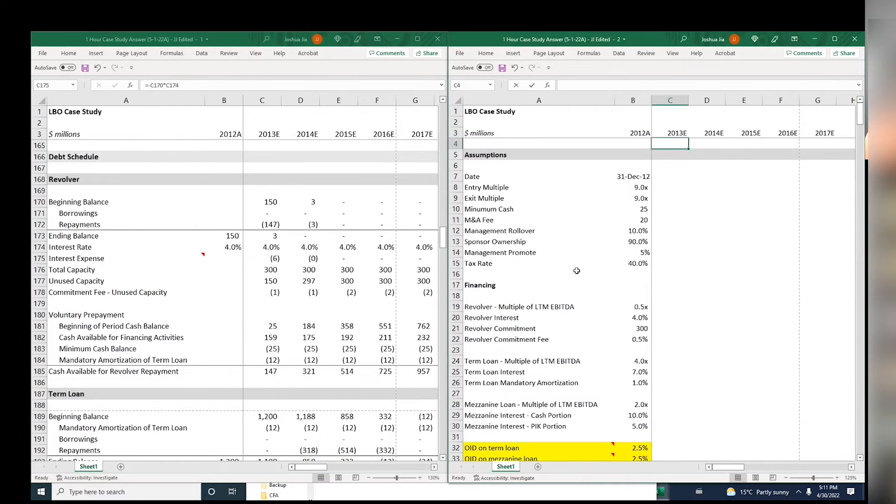
{"action": "left_click", "coordinate": [536, 268]}
{"action": "key", "text": "ctrl+Down"}
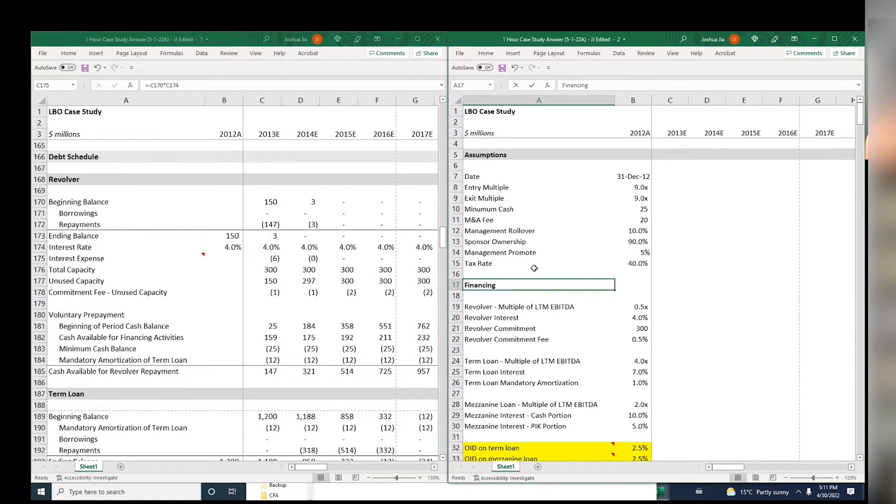
{"action": "key", "text": "ctrl+Down"}
{"action": "key", "text": "ctrl+Up"}
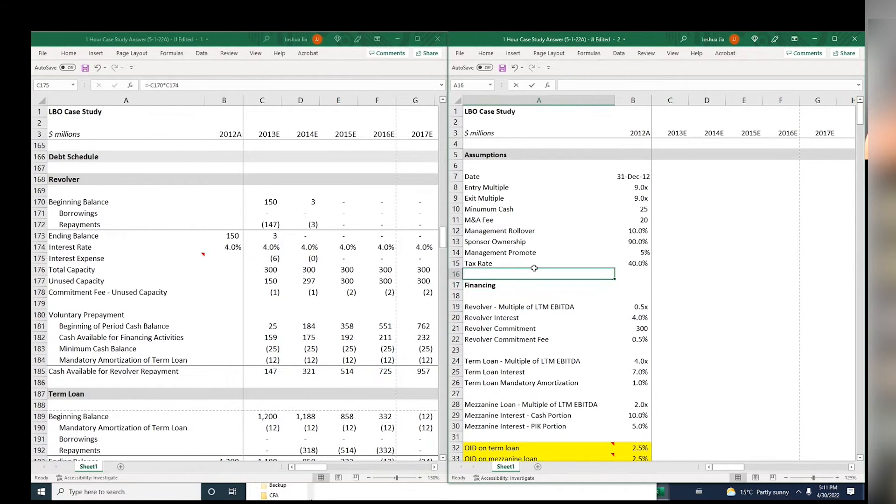
{"action": "key", "text": "alt+h"}
{"action": "key", "text": "i"}
{"action": "key", "text": "r"}
{"action": "key", "text": "alt+h"}
{"action": "key", "text": "i"}
{"action": "key", "text": "r"}
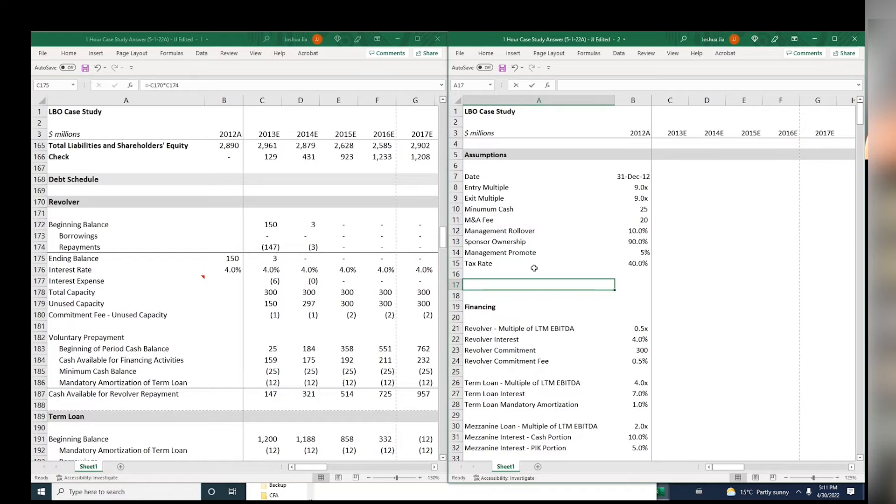
{"action": "type", "text": "Average"}
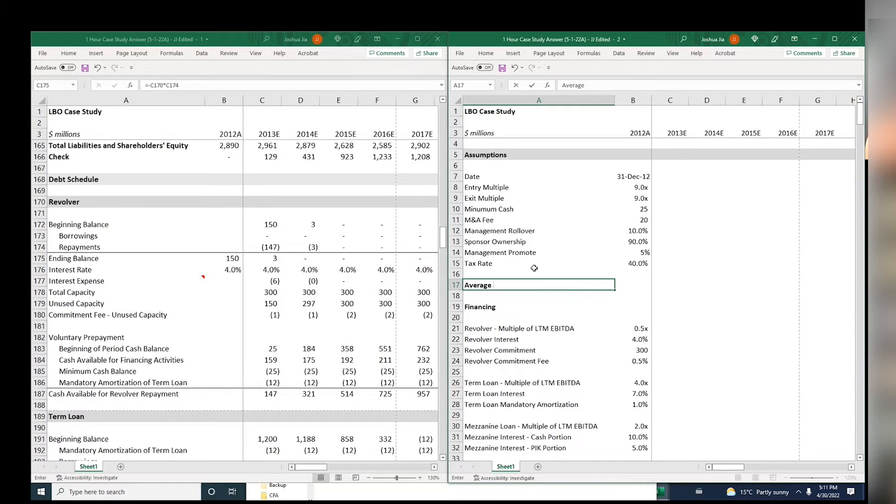
{"action": "type", "text": " Balance"}
{"action": "key", "text": "Escape"}
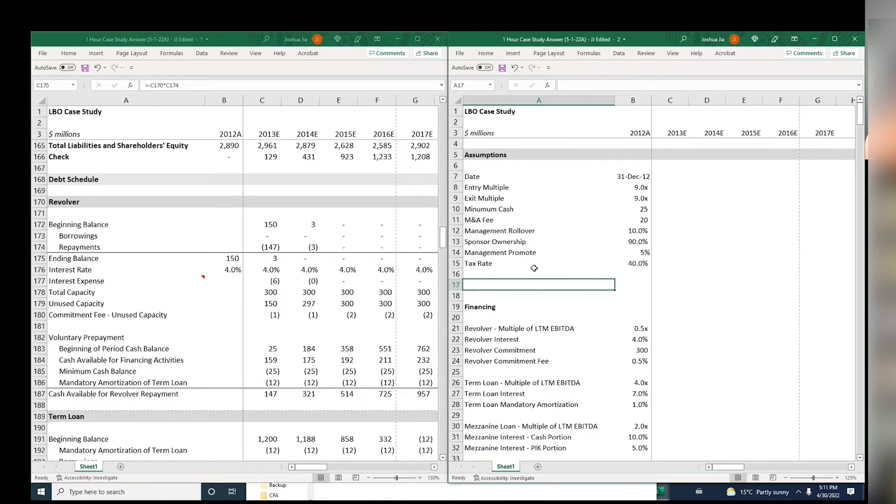
Enter the label "Opening Balance?" in A17 above the Financing section
{"action": "type", "text": "Opening b"}
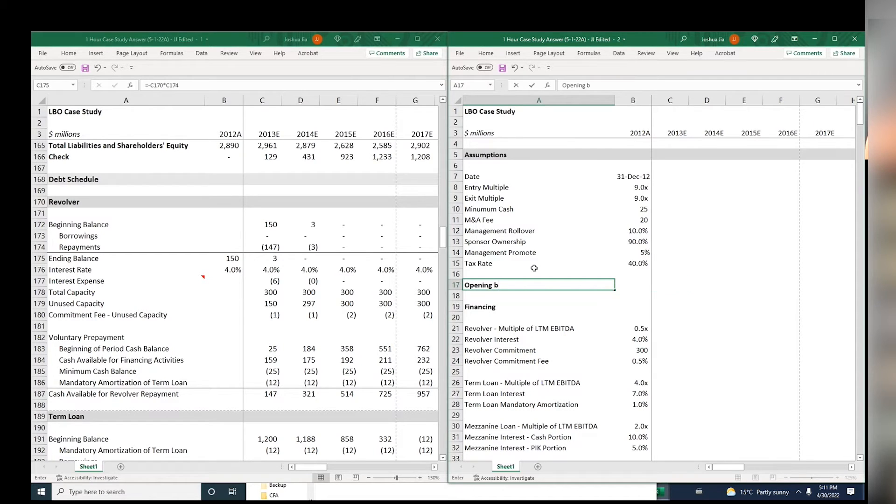
{"action": "key", "text": "Right"}
{"action": "key", "text": "Right"}
{"action": "type", "text": "a"}
{"action": "key", "text": "Escape"}
{"action": "key", "text": "Left"}
{"action": "key", "text": "Left"}
{"action": "key", "text": "F2"}
{"action": "key", "text": "BackSpace"}
{"action": "type", "text": "Balance"}
{"action": "key", "text": "Page_Down"}
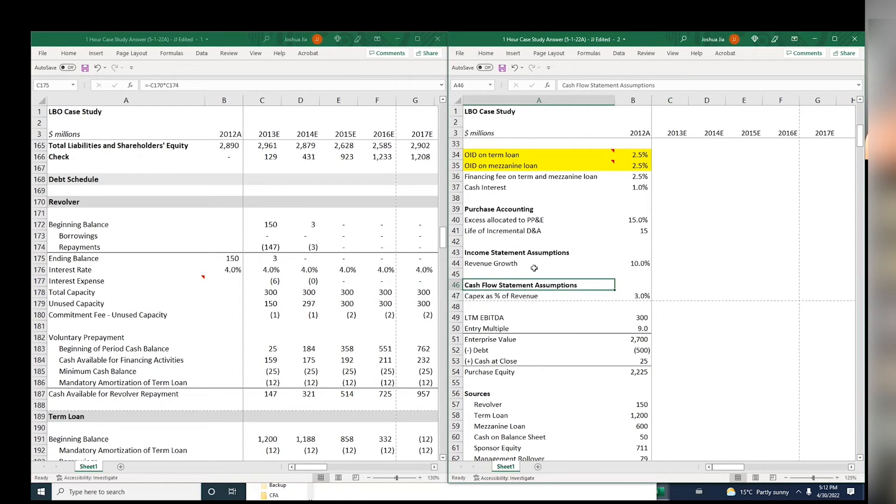
{"action": "key", "text": "Page_Up"}
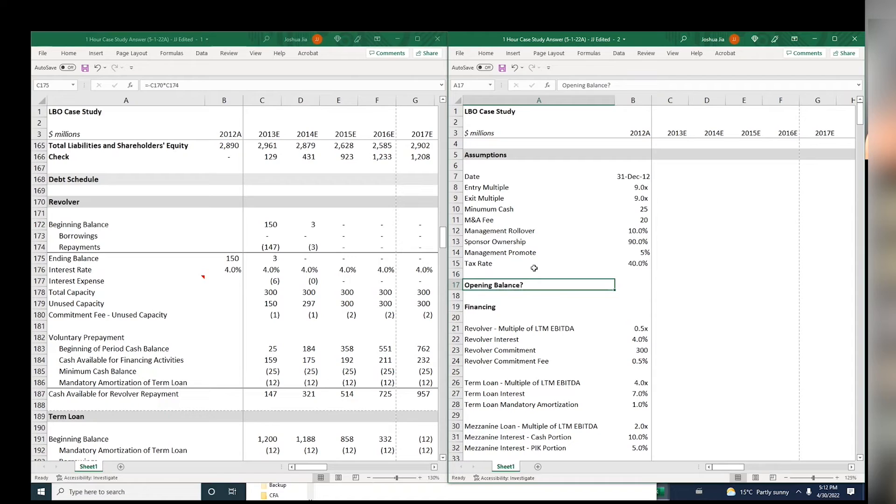
Extend the A17 label to "% of Opening Balance?" and enter Yes beside it in B17
{"action": "key", "text": "F2"}
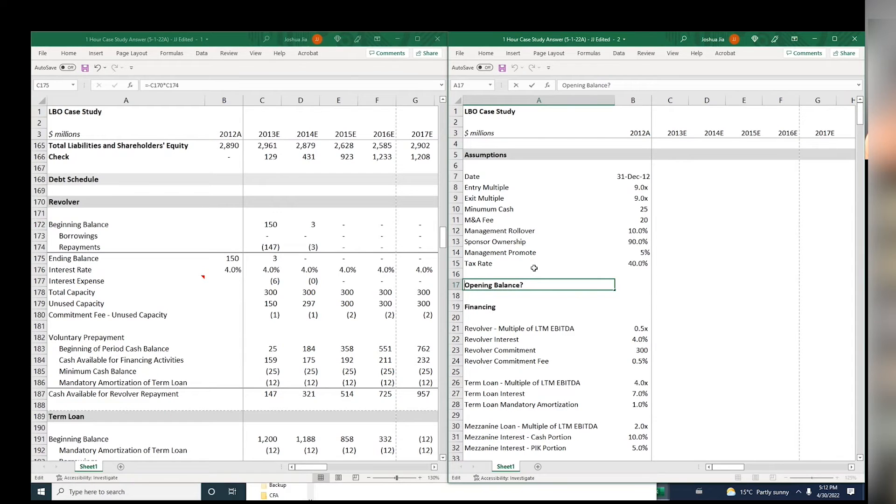
{"action": "key", "text": "Home"}
{"action": "type", "text": "% of"}
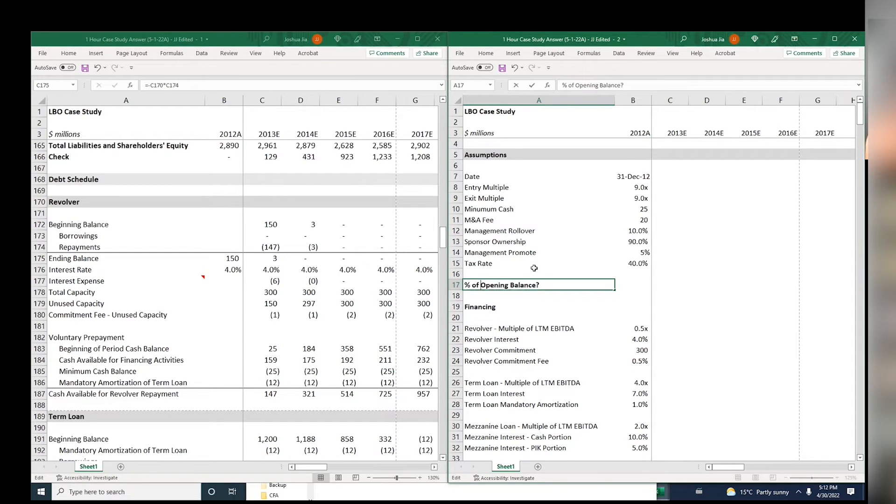
{"action": "key", "text": "Tab"}
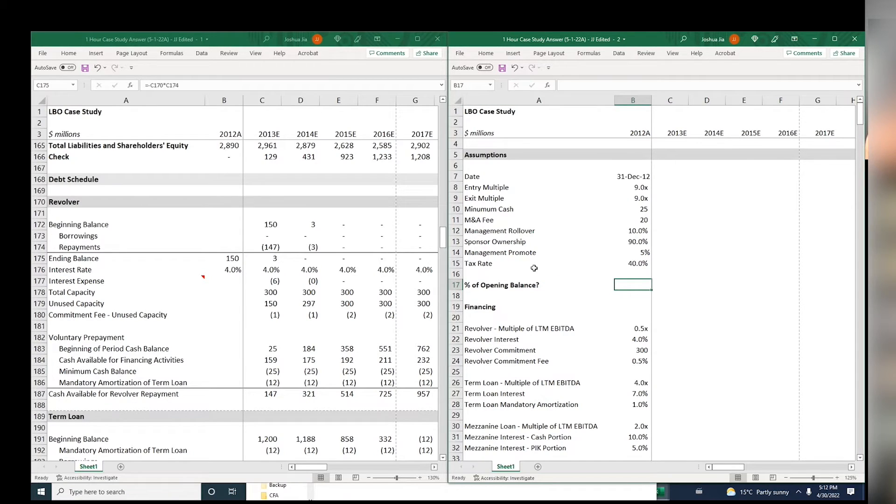
{"action": "type", "text": "Yes"}
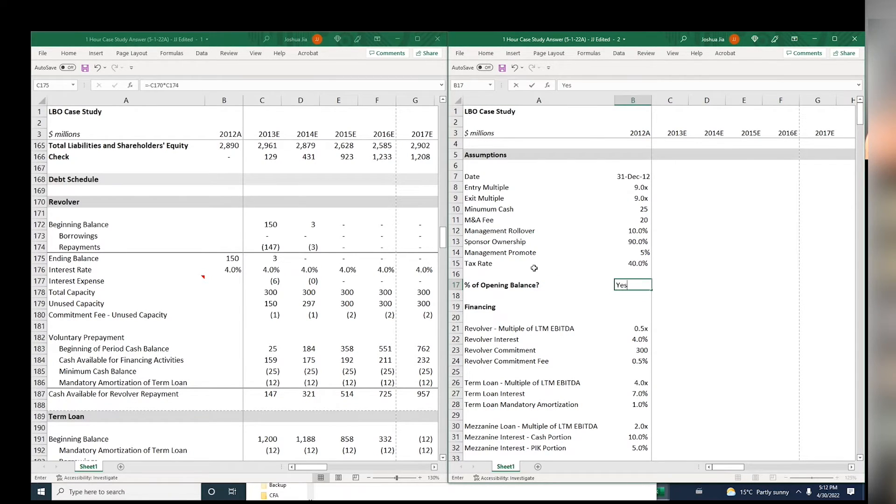
{"action": "key", "text": "ctrl+Return"}
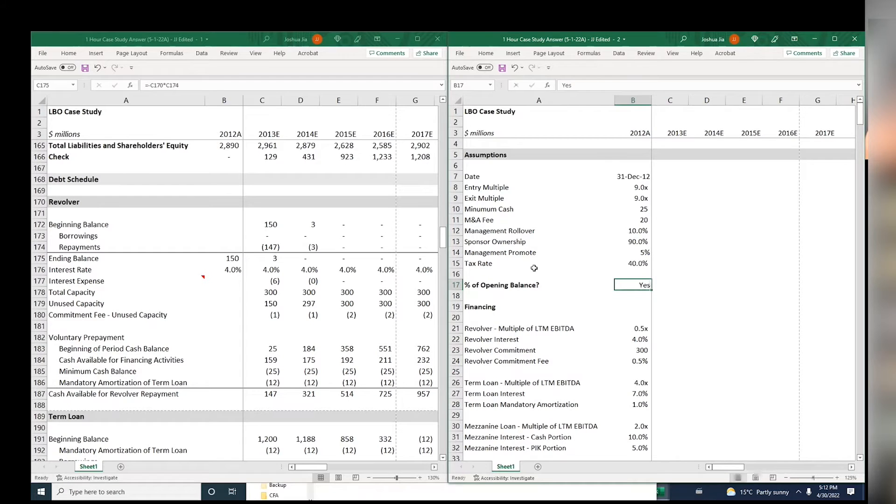
Look at the opening balance switch in row 17 and the revolver's 2013E Beginning Balance in C172
{"action": "key", "text": "Left"}
{"action": "key", "text": "shift+Right"}
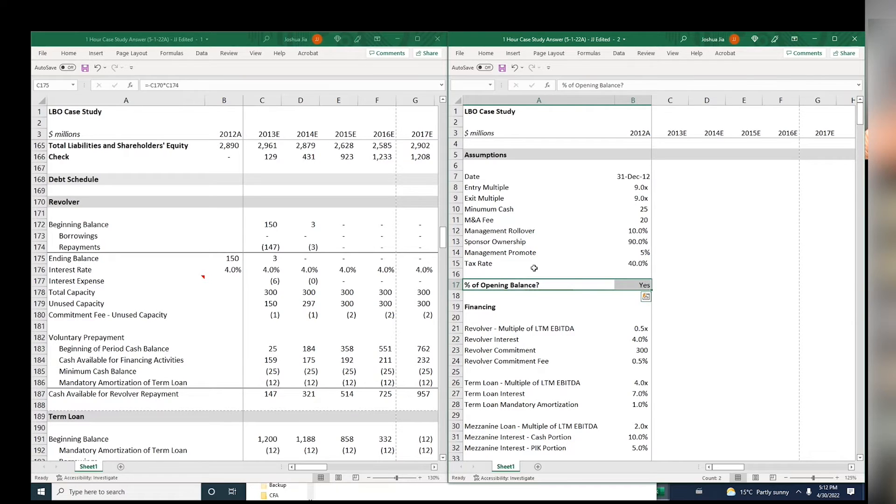
{"action": "left_click", "coordinate": [310, 229]}
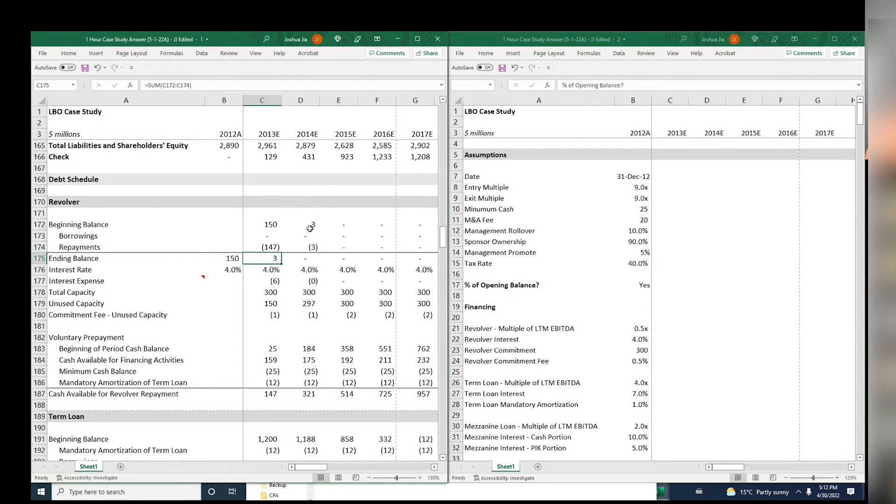
{"action": "left_click", "coordinate": [310, 229]}
{"action": "key", "text": "Left"}
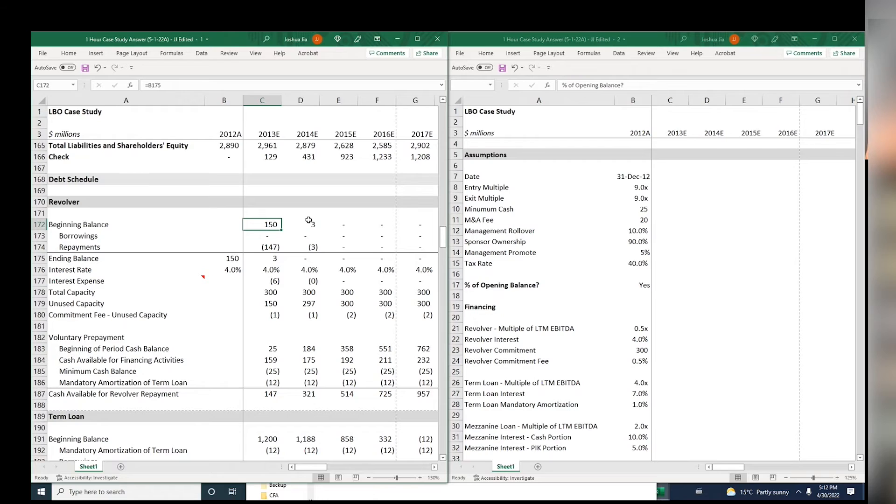
Make the Yes in B17 bold and put an outside border around A17:B17
{"action": "left_click", "coordinate": [642, 286]}
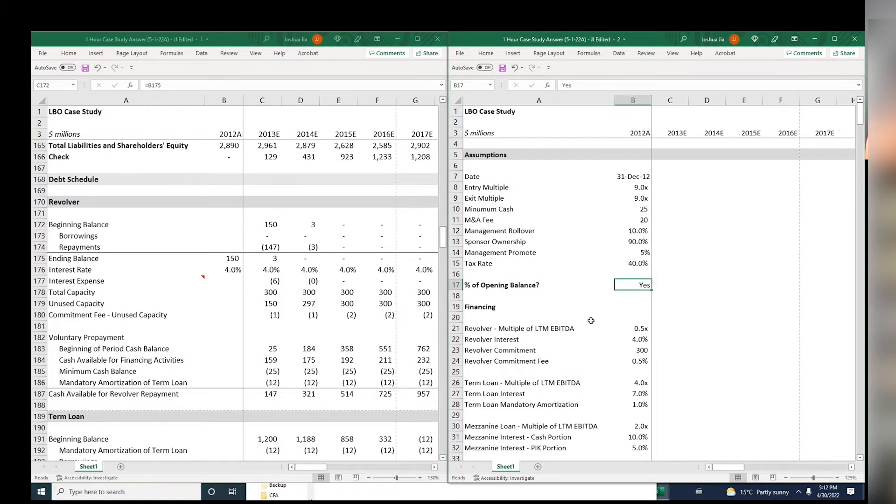
{"action": "key", "text": "ctrl+b"}
{"action": "key", "text": "Left"}
{"action": "key", "text": "shift+Right"}
{"action": "key", "text": "alt+h"}
{"action": "key", "text": "b"}
{"action": "key", "text": "s"}
{"action": "key", "text": "Right"}
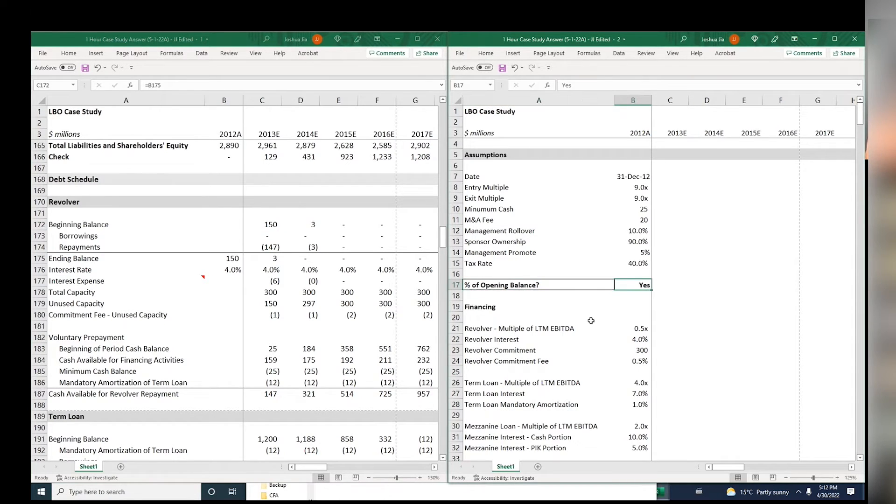
Enter the switch options Yes in Q17 and No in R17, away from the model on the same row
{"action": "key", "text": "Right"}
{"action": "key", "text": "Right"}
{"action": "key", "text": "Right"}
{"action": "key", "text": "Right"}
{"action": "key", "text": "Right"}
{"action": "key", "text": "Right"}
{"action": "key", "text": "Right"}
{"action": "key", "text": "Right"}
{"action": "key", "text": "Right"}
{"action": "key", "text": "Right"}
{"action": "key", "text": "Right"}
{"action": "key", "text": "Right"}
{"action": "key", "text": "Right"}
{"action": "key", "text": "Right"}
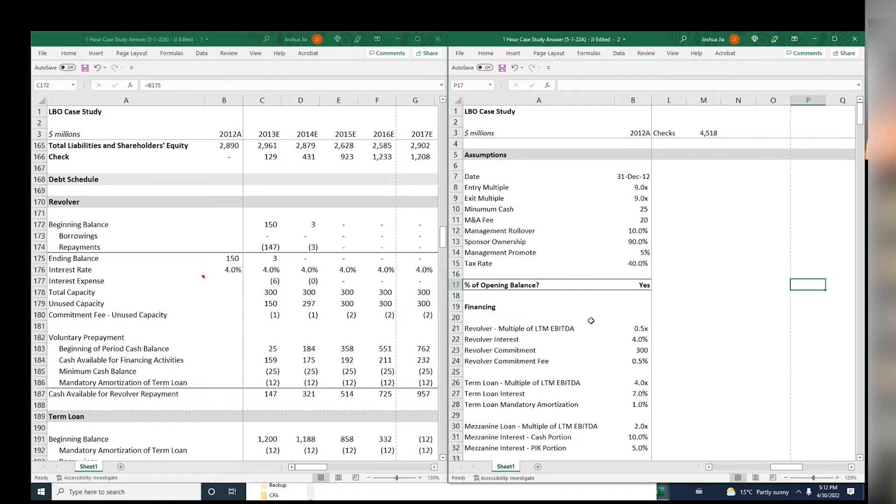
{"action": "key", "text": "Right"}
{"action": "type", "text": "Yes"}
{"action": "key", "text": "Right"}
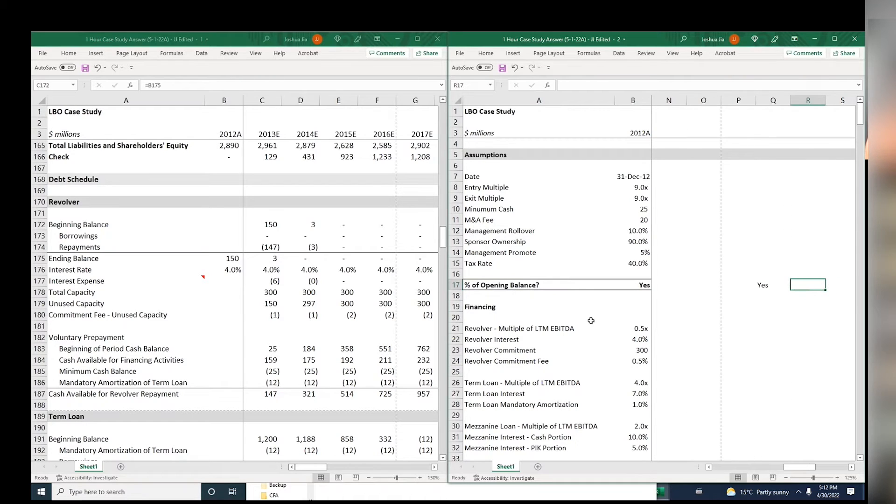
{"action": "type", "text": "No"}
{"action": "key", "text": "Return"}
Set the data validation of the opening balance switch in B17 to allow a List
{"action": "left_click", "coordinate": [593, 298]}
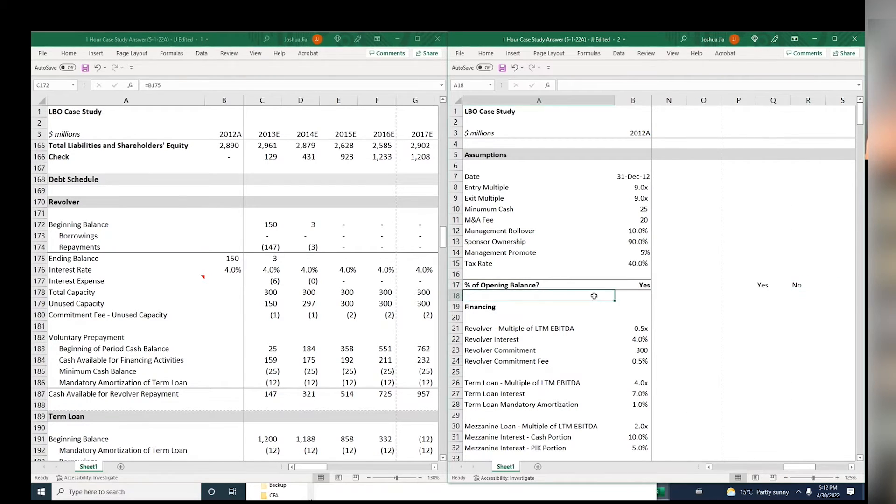
{"action": "left_click", "coordinate": [634, 282]}
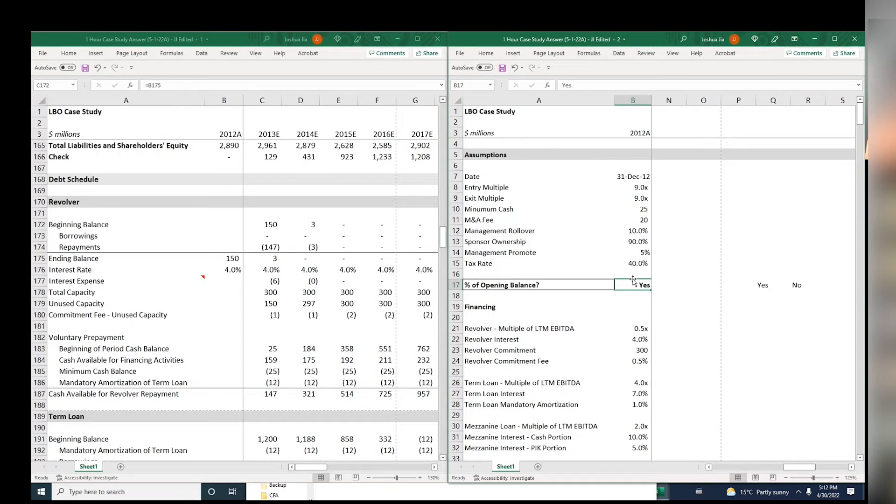
{"action": "key", "text": "alt+a"}
{"action": "key", "text": "v"}
{"action": "key", "text": "v"}
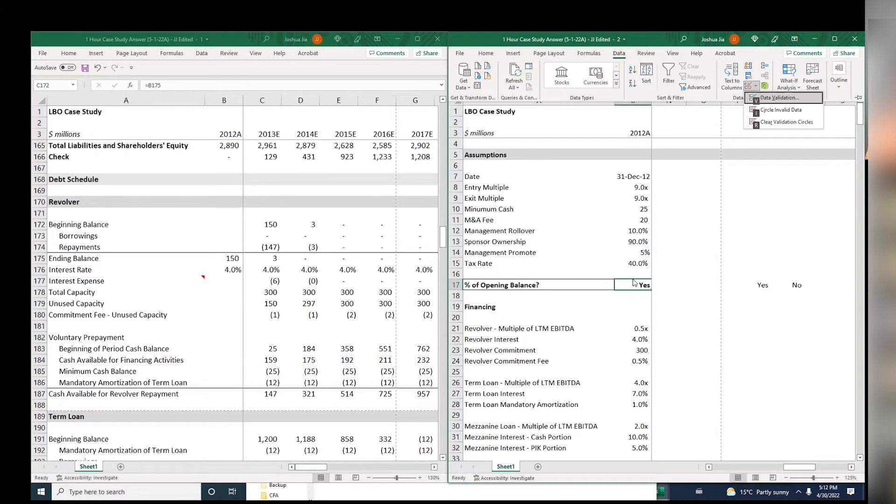
{"action": "key", "text": "Escape"}
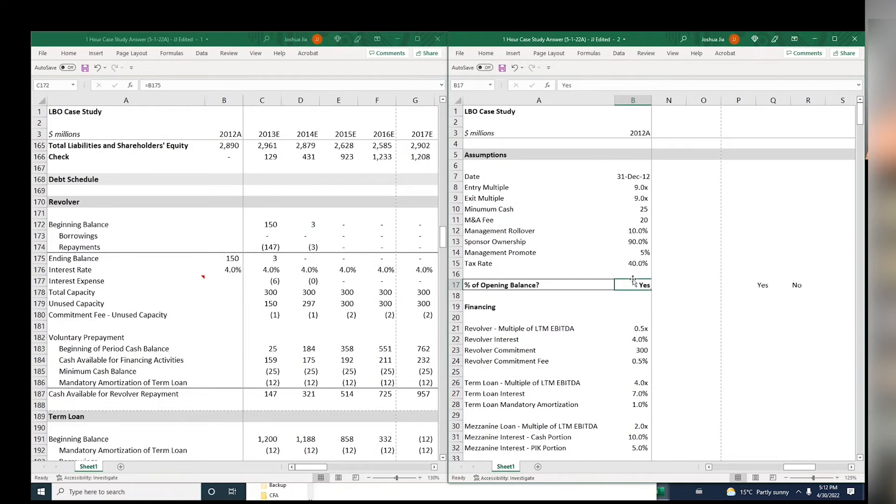
{"action": "key", "text": "alt+a"}
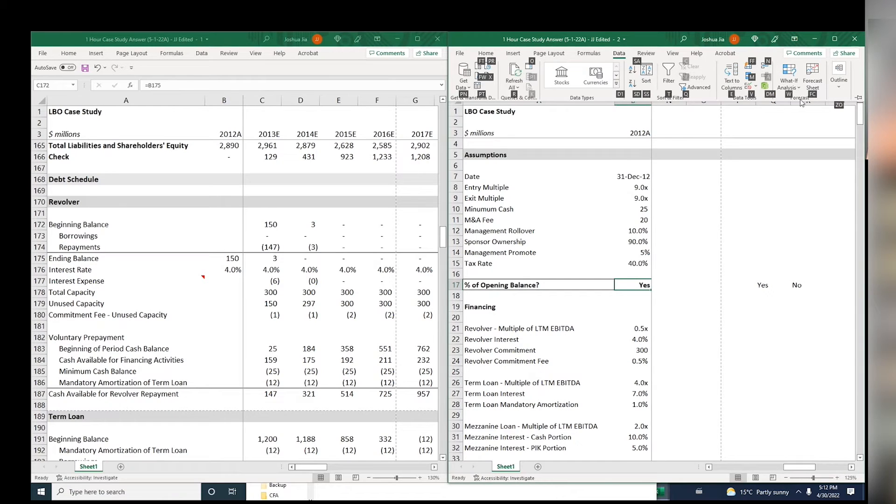
{"action": "key", "text": "v"}
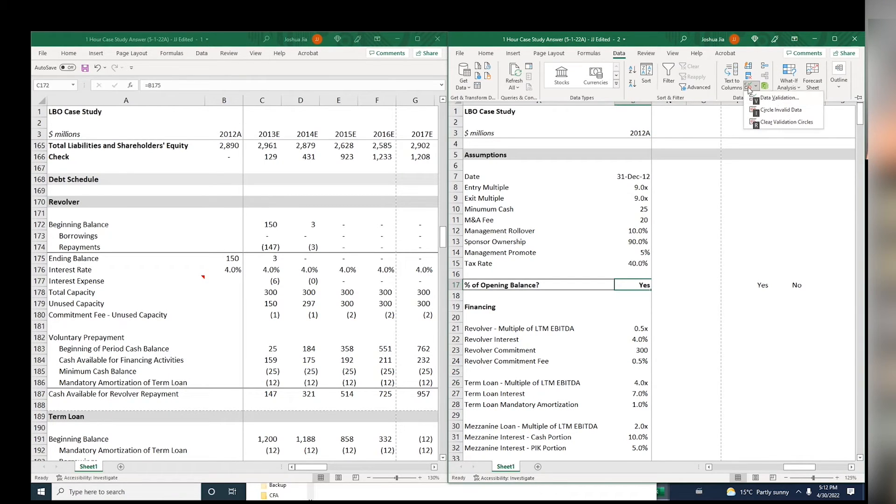
{"action": "key", "text": "v"}
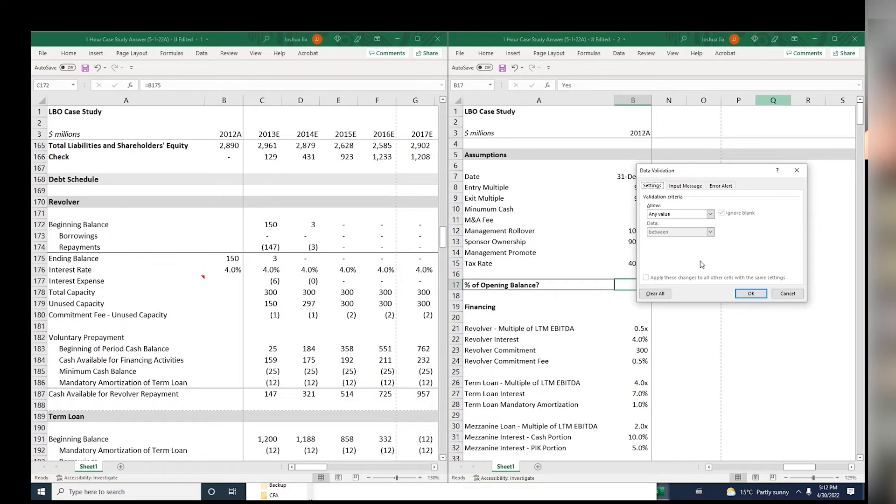
{"action": "left_click_drag", "start_coordinate": [719, 176], "coordinate": [608, 184]}
{"action": "left_click", "coordinate": [600, 223]}
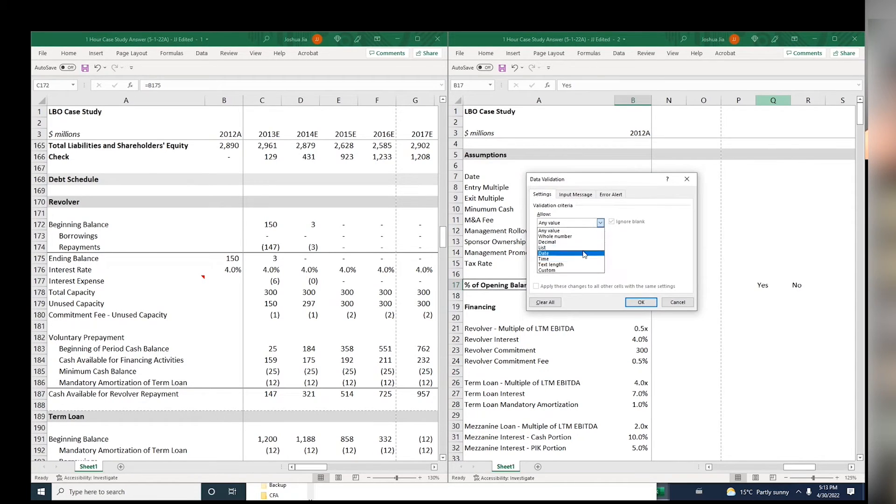
{"action": "left_click", "coordinate": [583, 247]}
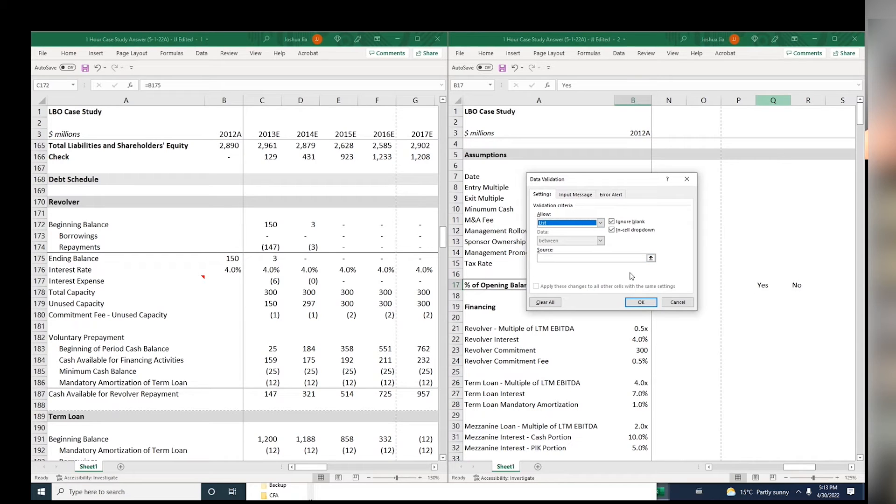
Use the Yes and No options in Q17:R17 as the list source and apply the validation
{"action": "left_click", "coordinate": [631, 259]}
{"action": "left_click", "coordinate": [767, 285]}
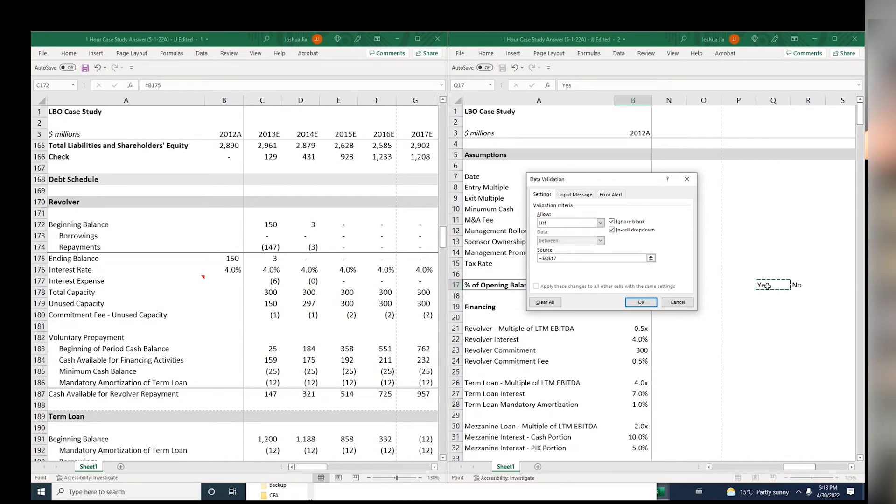
{"action": "left_click_drag", "start_coordinate": [767, 285], "coordinate": [797, 285]}
{"action": "left_click", "coordinate": [636, 301]}
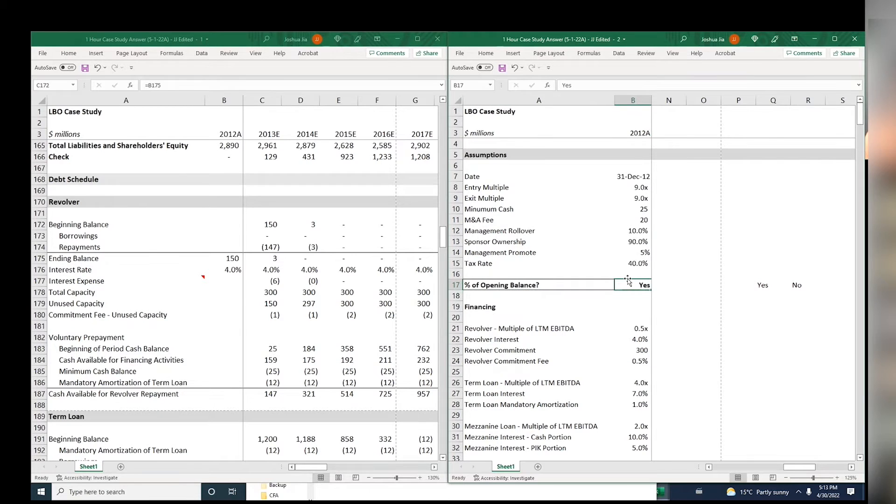
Maximize the assumptions window to check the Yes/No drop-down in B17, and return it to the side-by-side layout
{"action": "key", "text": "super+Left"}
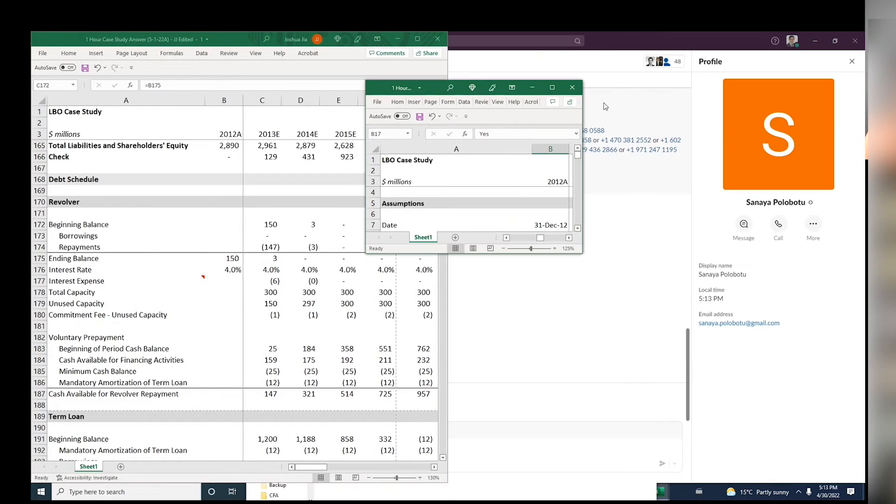
{"action": "left_click", "coordinate": [559, 88]}
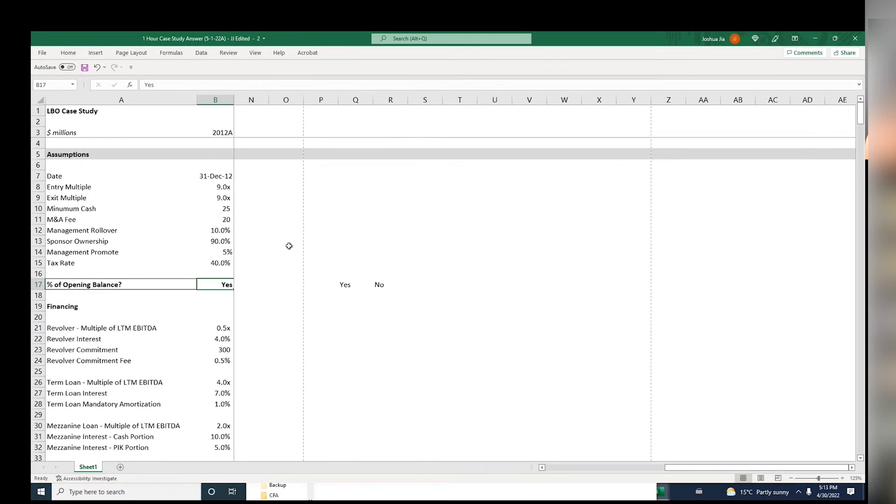
{"action": "key", "text": "Right"}
{"action": "key", "text": "ctrl+Left"}
{"action": "key", "text": "ctrl+Left"}
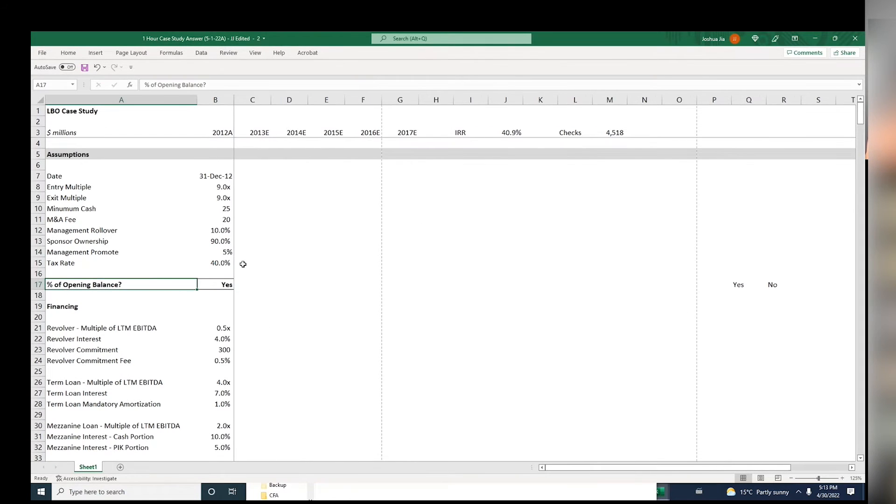
{"action": "key", "text": "Right"}
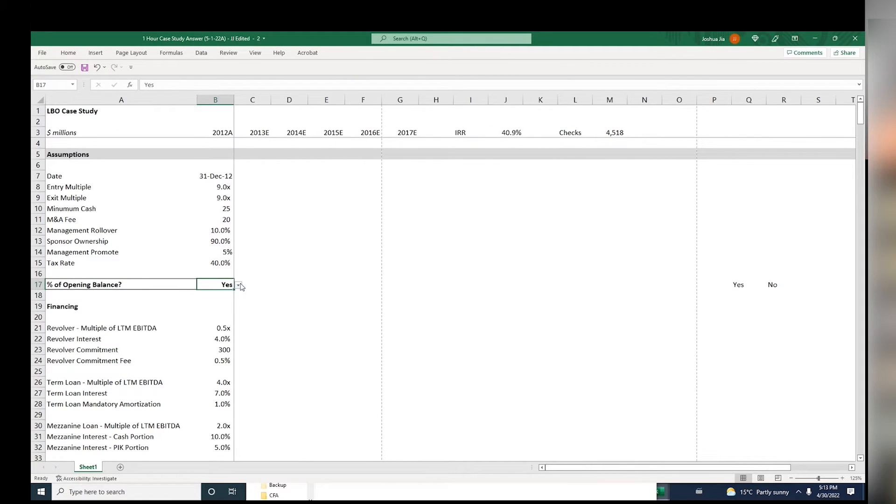
{"action": "left_click", "coordinate": [238, 285]}
{"action": "key", "text": "Escape"}
{"action": "key", "text": "Right"}
{"action": "key", "text": "ctrl+Right"}
{"action": "key", "text": "Home"}
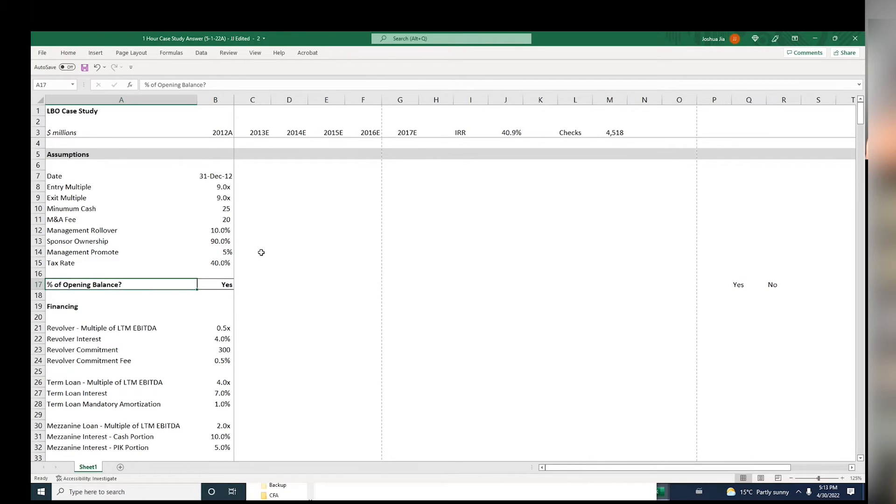
{"action": "key", "text": "super+Right"}
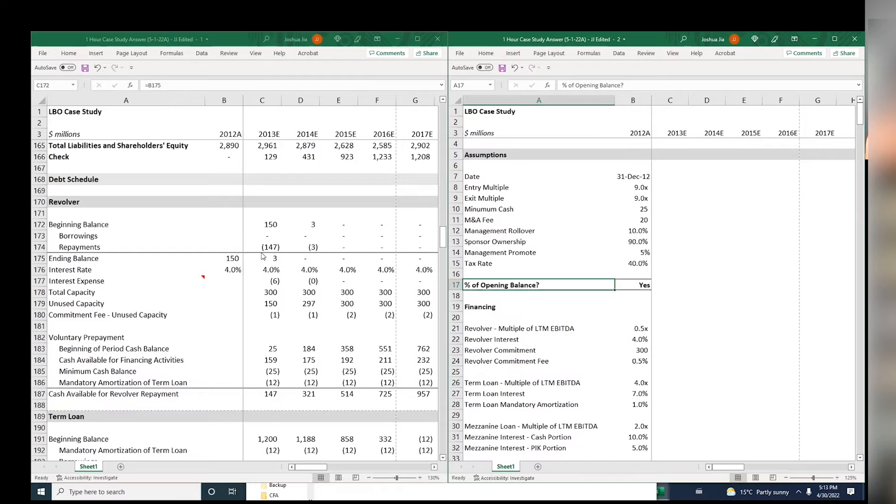
In the revolver's 2013E Interest Expense in C177, insert an IF test for $B$17="Yes" ahead of -C172*C176
{"action": "left_click", "coordinate": [104, 272]}
{"action": "key", "text": "Down"}
{"action": "key", "text": "Down"}
{"action": "key", "text": "Down"}
{"action": "key", "text": "Down"}
{"action": "key", "text": "Down"}
{"action": "key", "text": "Up"}
{"action": "key", "text": "Left"}
{"action": "key", "text": "Right"}
{"action": "key", "text": "Down"}
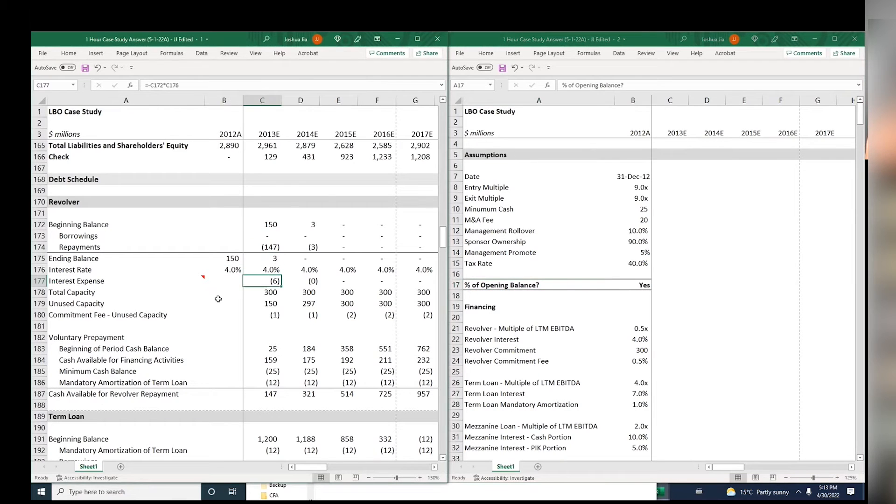
{"action": "key", "text": "F2"}
{"action": "key", "text": "Home"}
{"action": "key", "text": "Right"}
{"action": "type", "text": "if("}
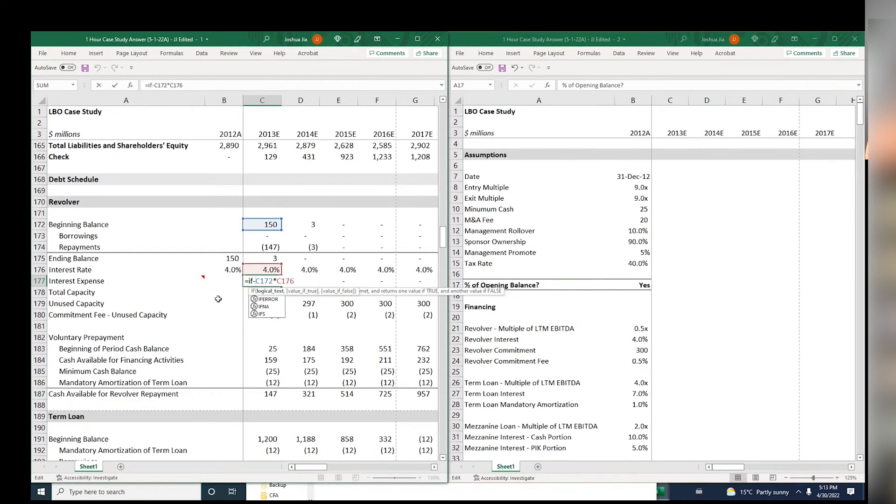
{"action": "left_click", "coordinate": [635, 284]}
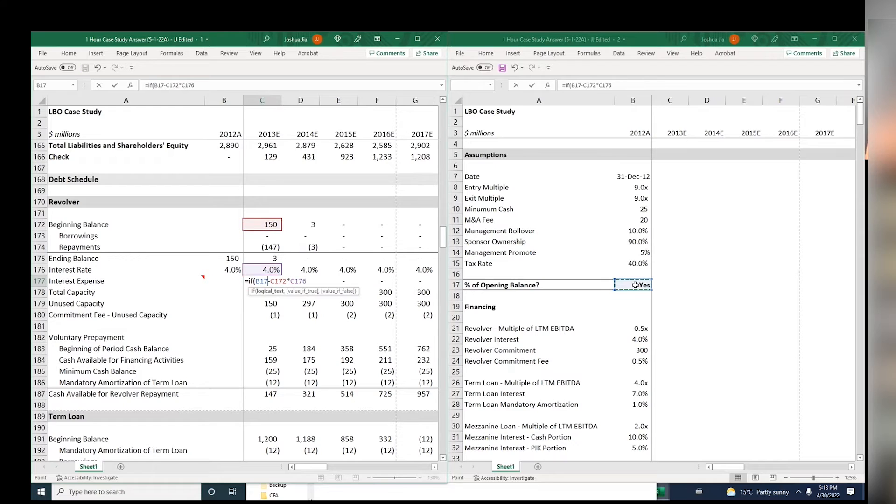
{"action": "key", "text": "F4"}
{"action": "type", "text": "=\"Y"}
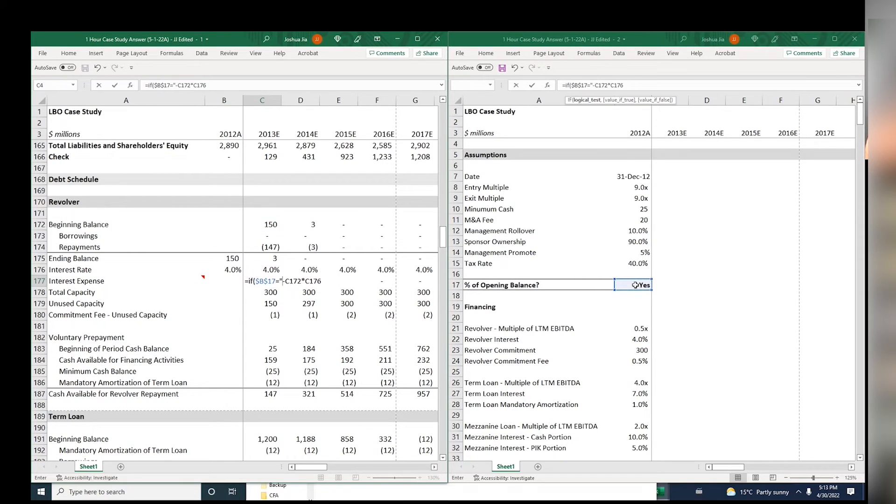
{"action": "type", "text": "es\","}
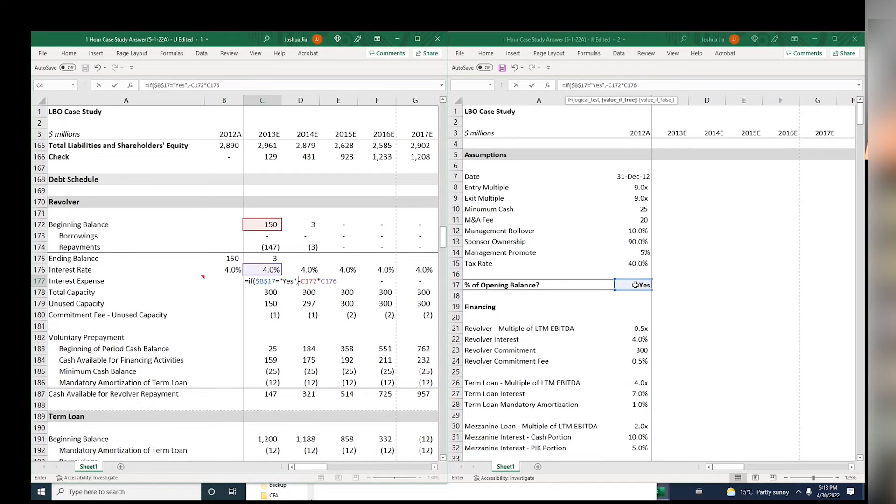
Keep -C172*C176 as the value if true in C177 and begin an average function for the value if false
{"action": "left_click", "coordinate": [351, 83]}
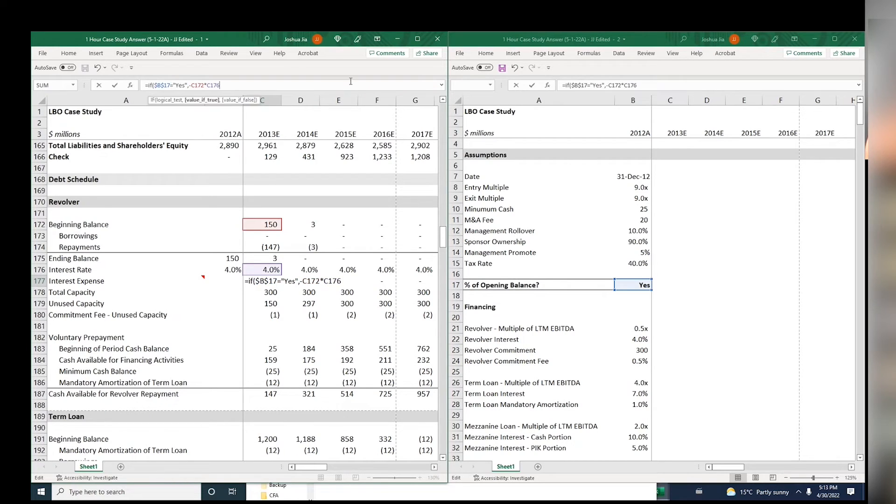
{"action": "type", "text": ","}
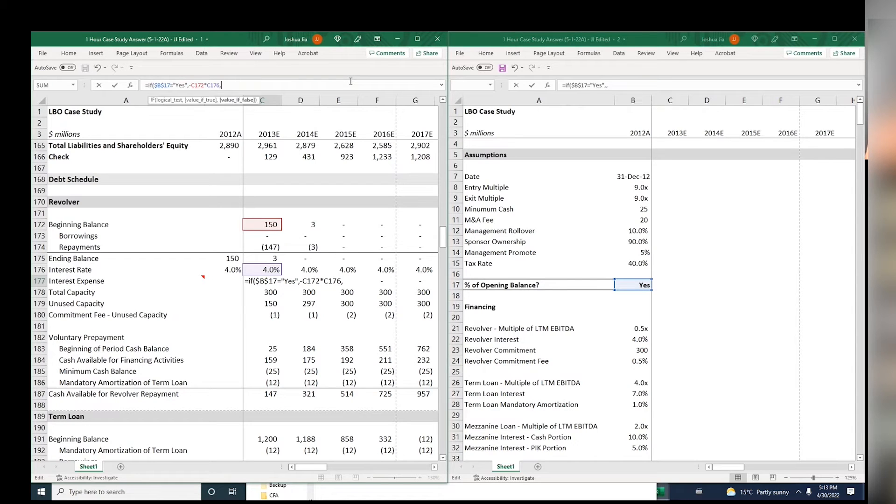
{"action": "type", "text": "aver"}
{"action": "key", "text": "BackSpace"}
{"action": "key", "text": "BackSpace"}
{"action": "key", "text": "BackSpace"}
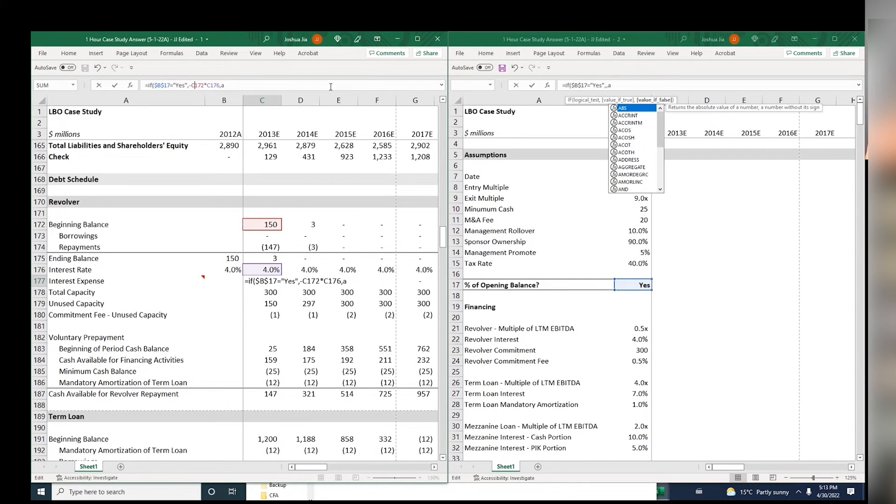
{"action": "key", "text": "BackSpace"}
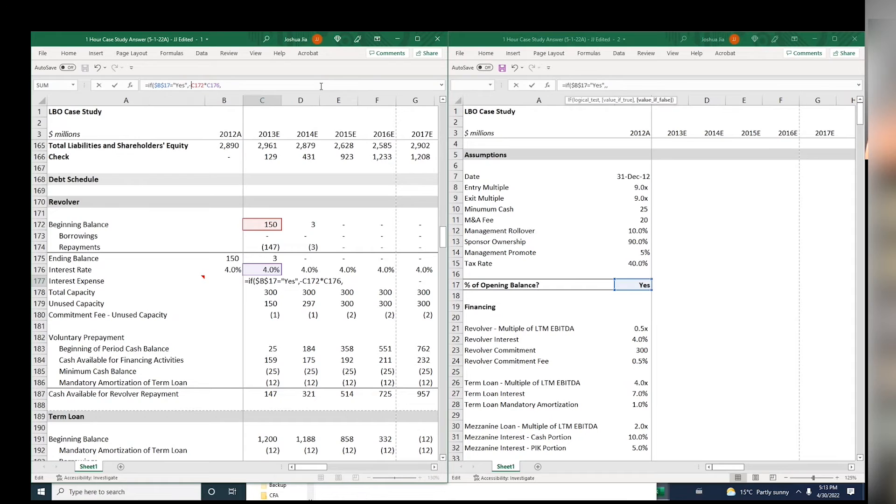
{"action": "type", "text": "a"}
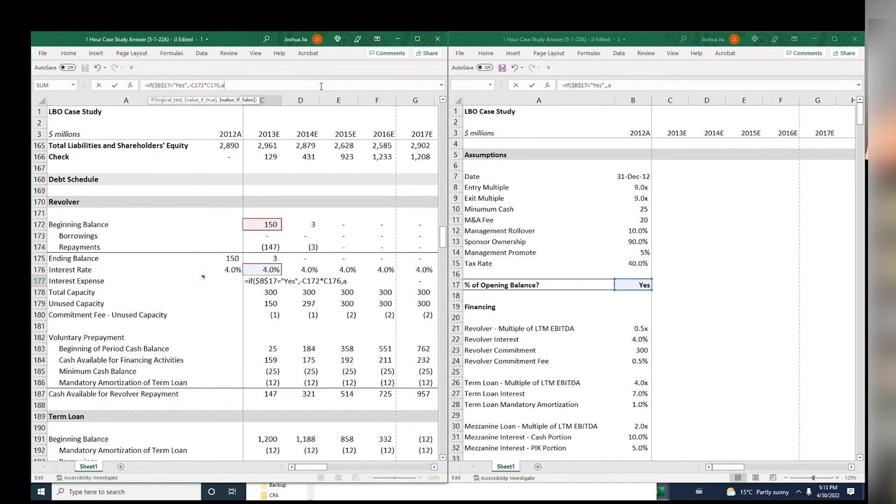
{"action": "type", "text": "ver"}
{"action": "type", "text": "l"}
{"action": "key", "text": "BackSpace"}
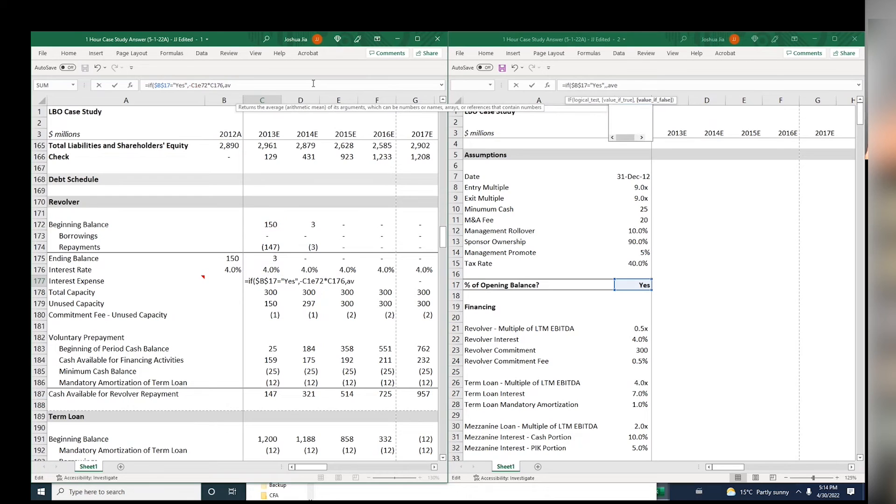
{"action": "type", "text": "e"}
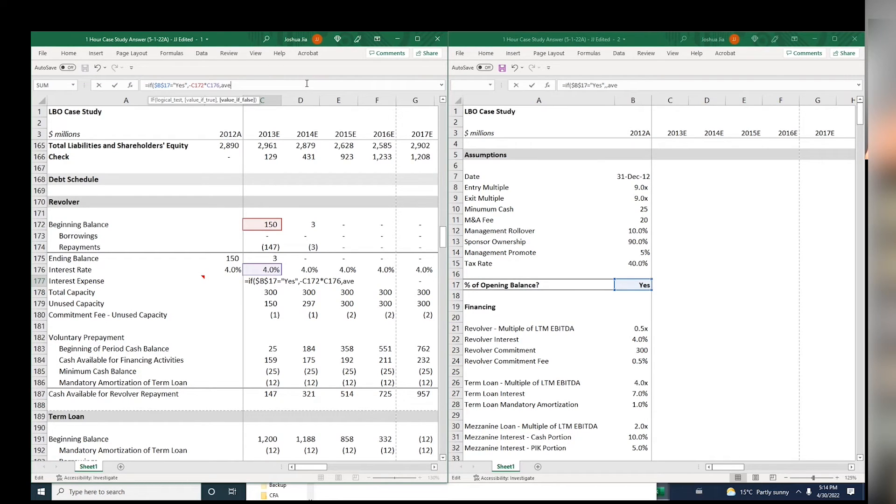
{"action": "key", "text": "Escape"}
{"action": "key", "text": "F2"}
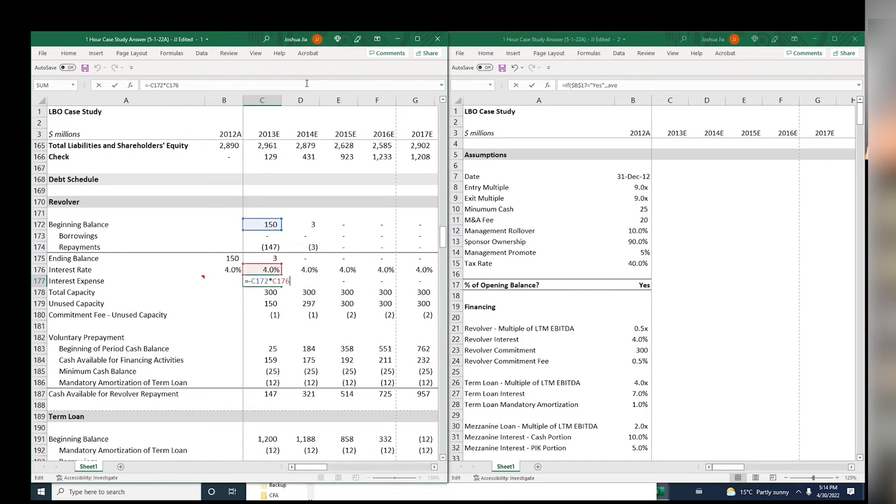
{"action": "type", "text": "if("}
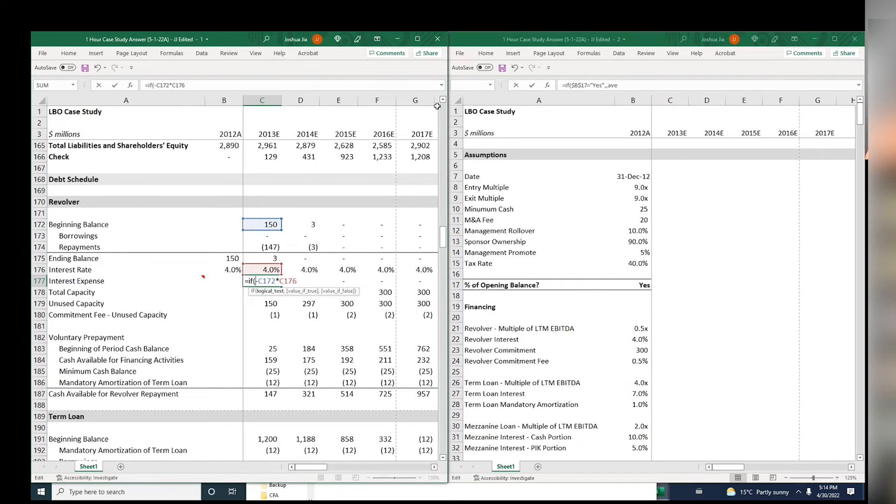
{"action": "left_click", "coordinate": [634, 284]}
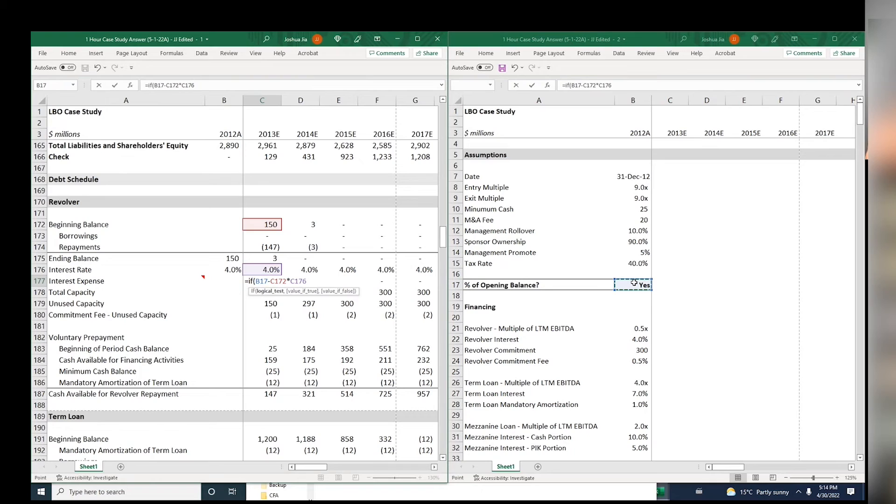
{"action": "key", "text": "F4"}
{"action": "type", "text": "=\"Yes\""}
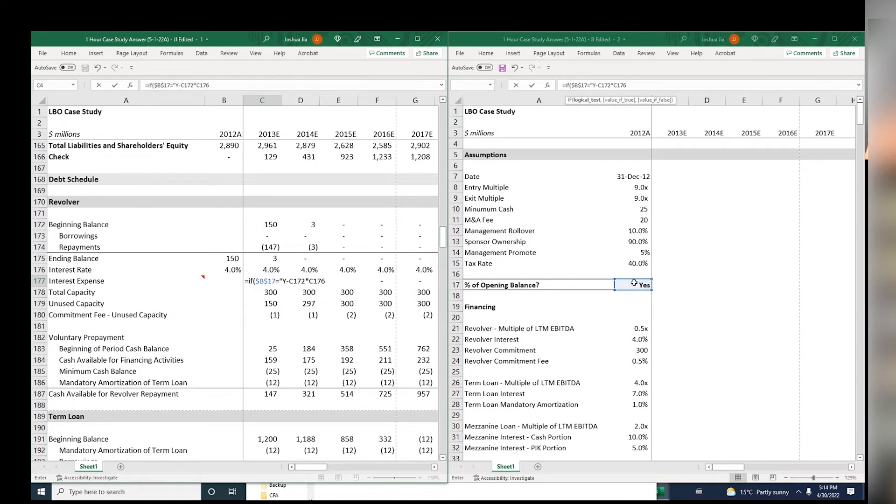
{"action": "type", "text": ","}
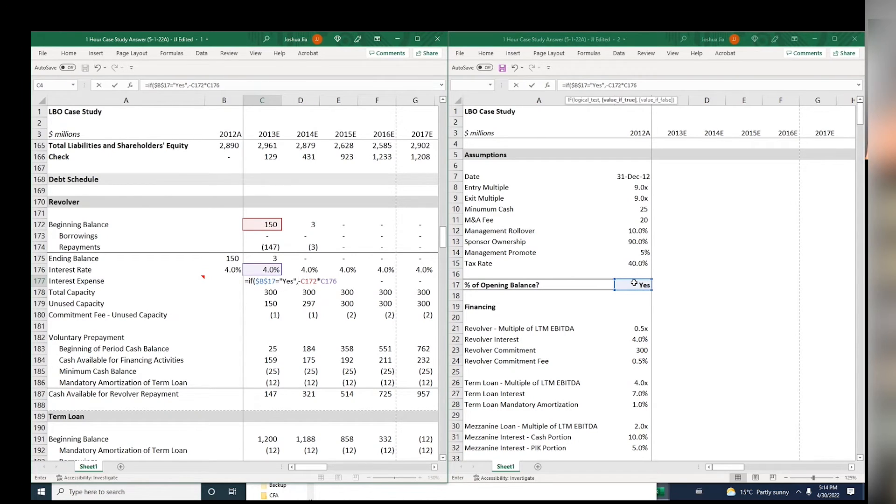
{"action": "left_click", "coordinate": [400, 86]}
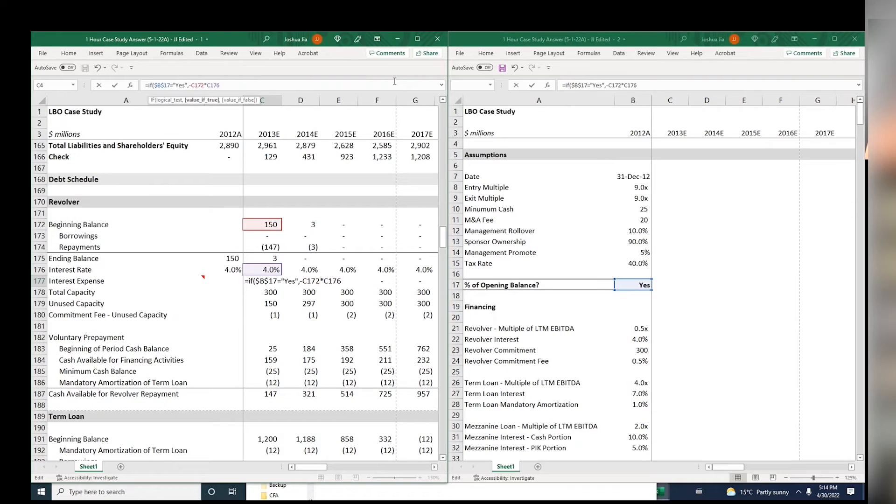
{"action": "type", "text": ","}
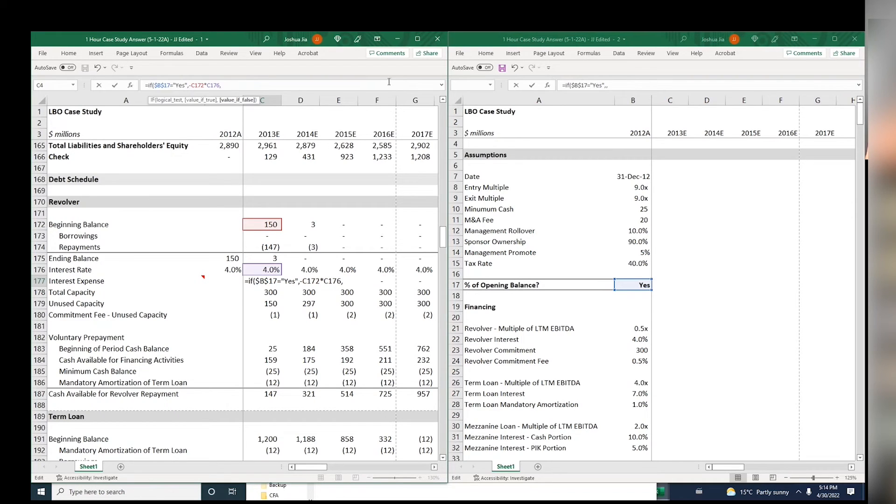
{"action": "type", "text": "aver"}
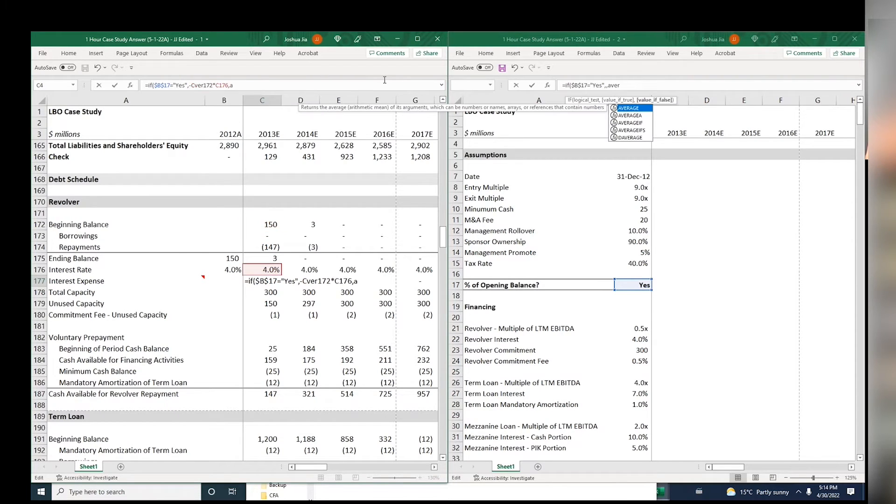
{"action": "key", "text": "BackSpace"}
{"action": "key", "text": "BackSpace"}
{"action": "key", "text": "BackSpace"}
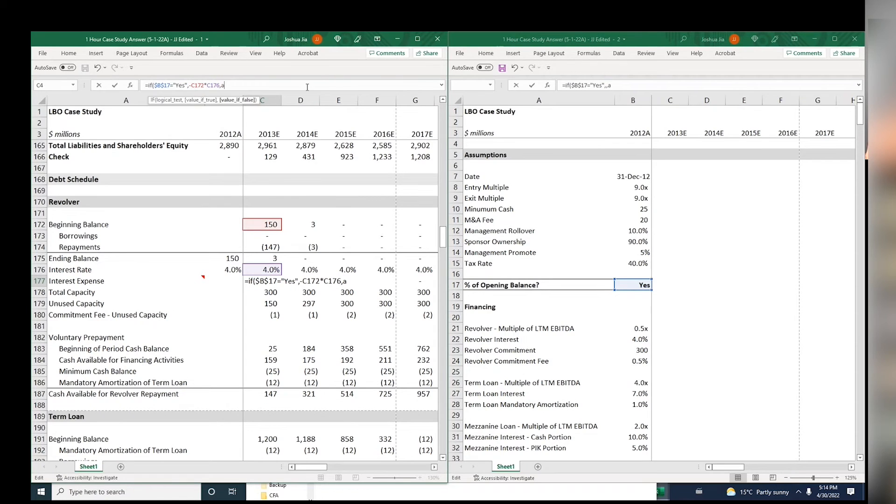
{"action": "type", "text": "verage"}
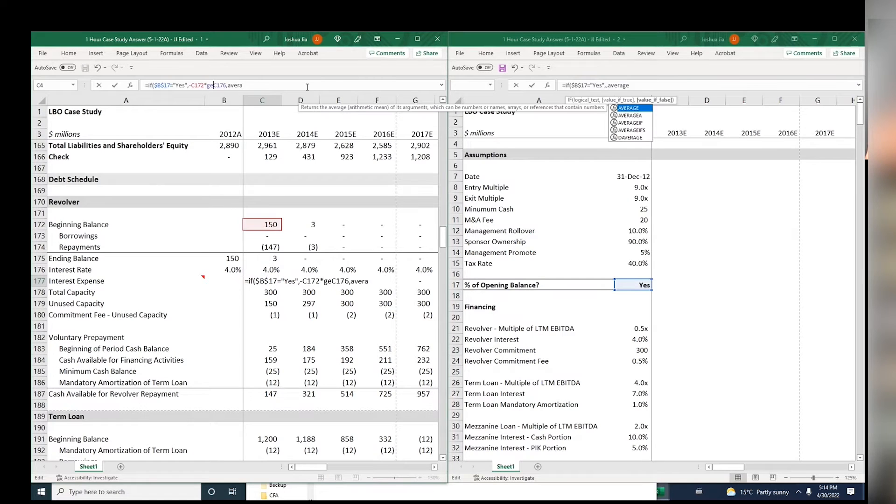
{"action": "key", "text": "BackSpace"}
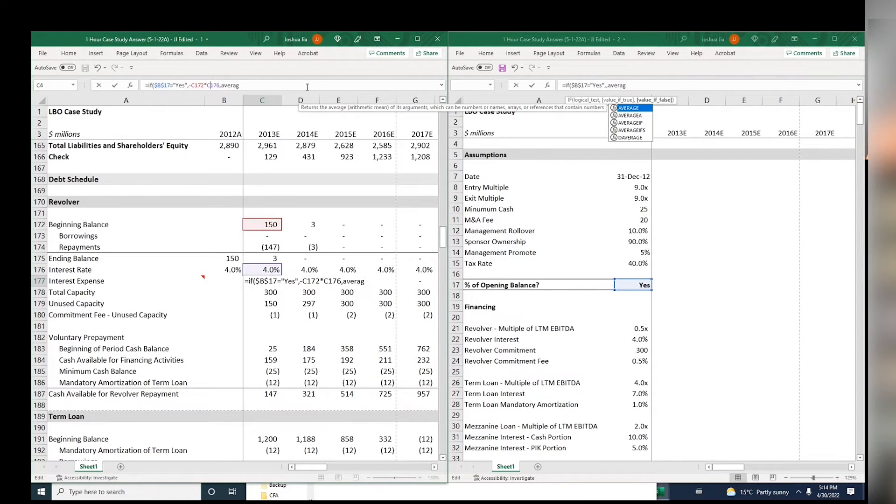
{"action": "type", "text": "e"}
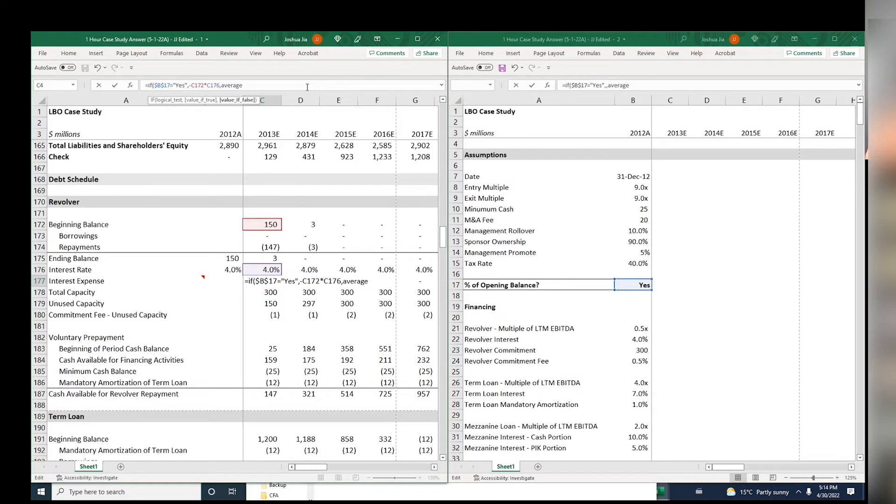
{"action": "type", "text": "("}
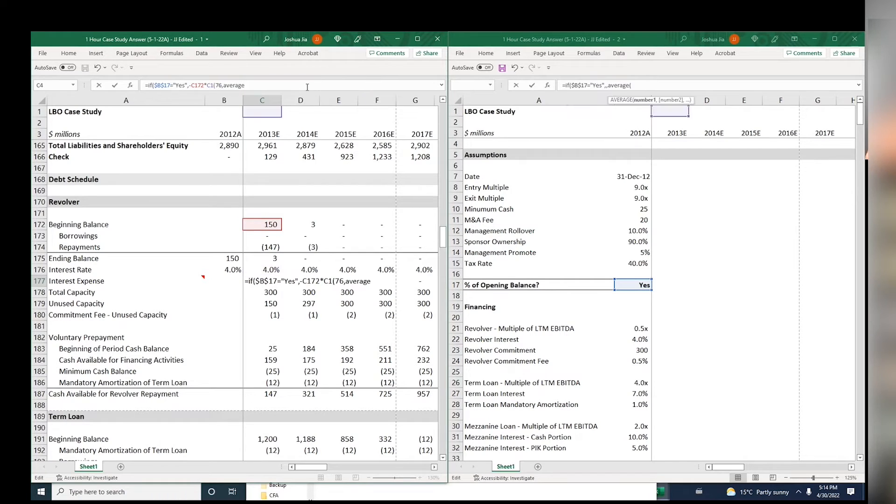
{"action": "key", "text": "BackSpace"}
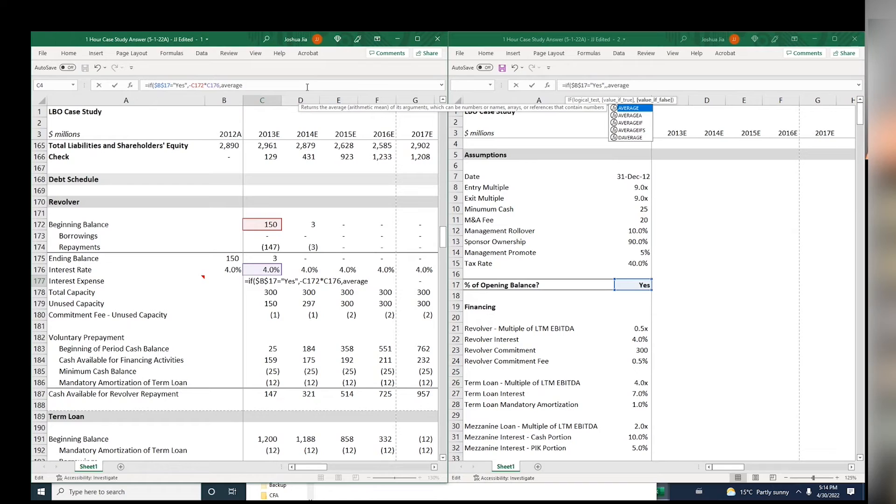
{"action": "left_click", "coordinate": [307, 87]}
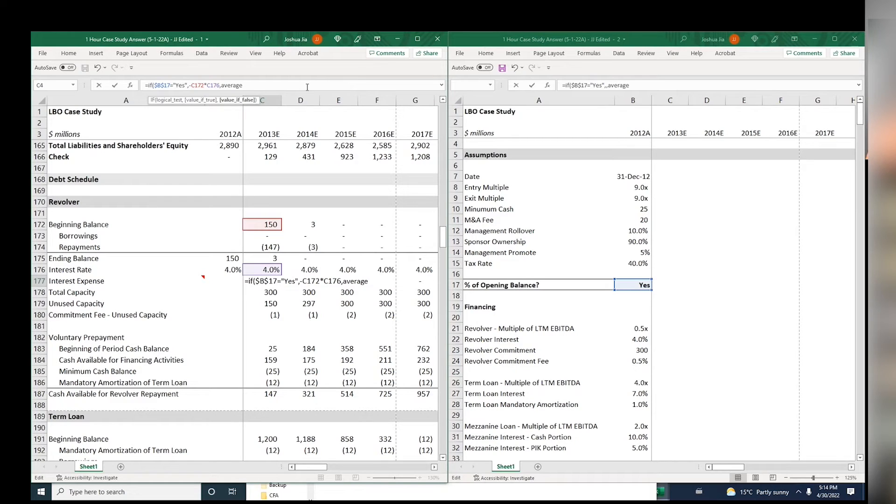
{"action": "left_click", "coordinate": [254, 86]}
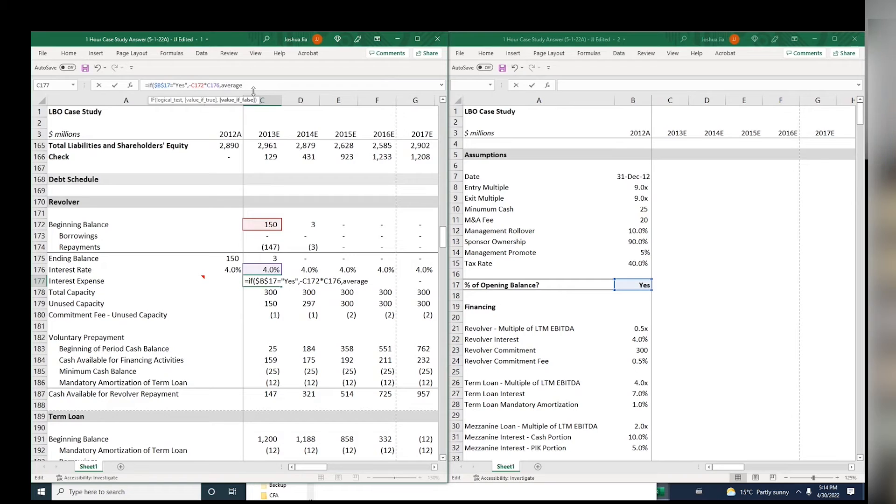
{"action": "left_click", "coordinate": [677, 465]}
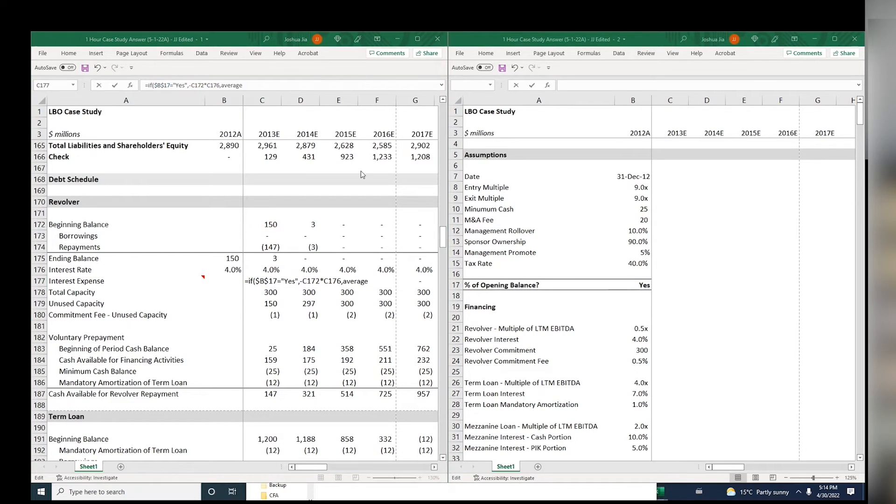
{"action": "left_click", "coordinate": [286, 79]}
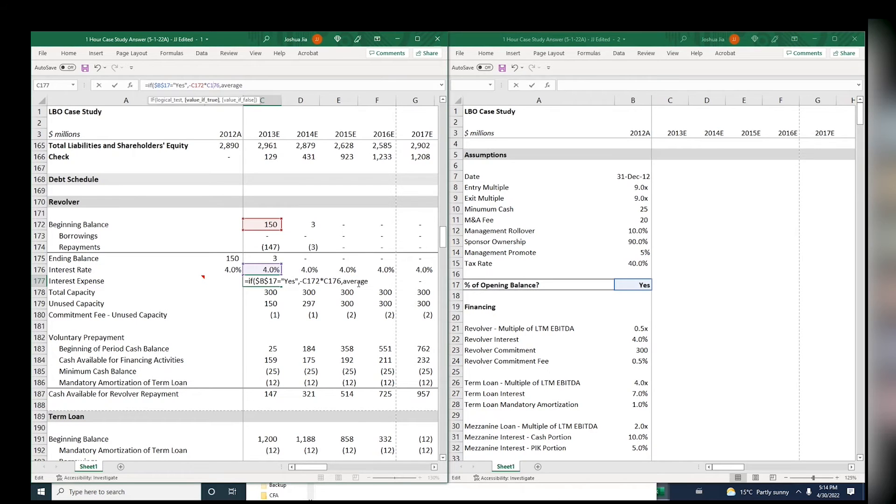
{"action": "scroll", "coordinate": [357, 246], "scroll_direction": "down", "scroll_amount": 15}
{"action": "key", "text": "Escape"}
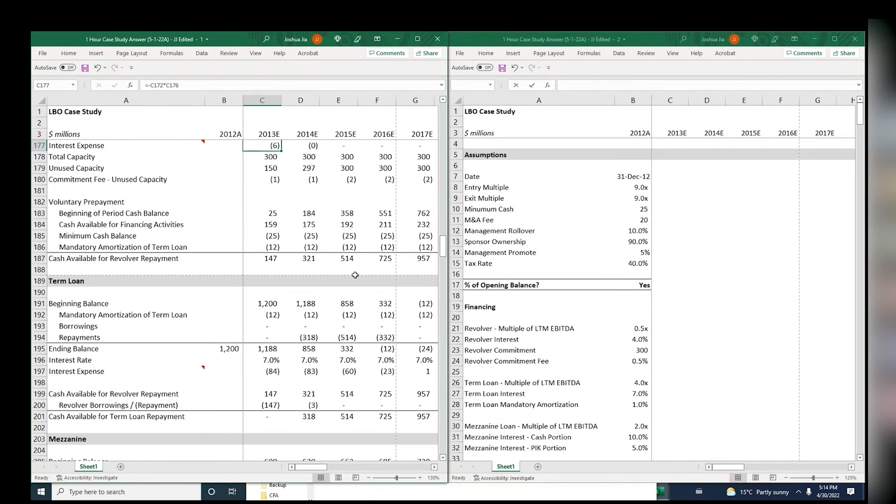
Wrap the 2013E revolver interest expense formula in an IF that tests whether $B$17 equals "Yes", ahead of -C172*C176
{"action": "key", "text": "F2"}
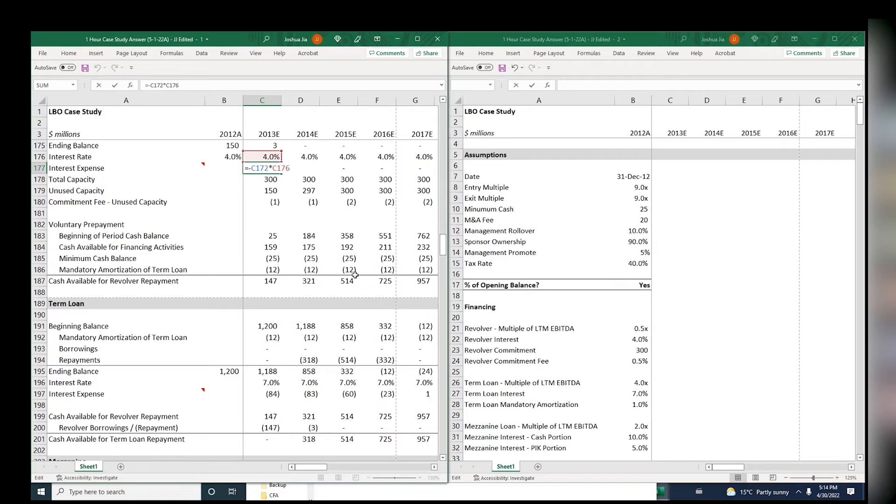
{"action": "key", "text": "Home"}
{"action": "key", "text": "Right"}
{"action": "type", "text": "if("}
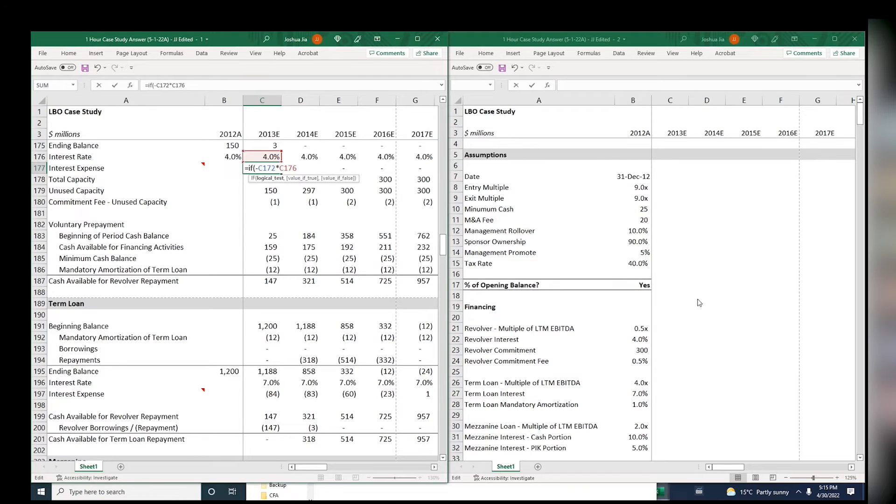
{"action": "left_click", "coordinate": [641, 285]}
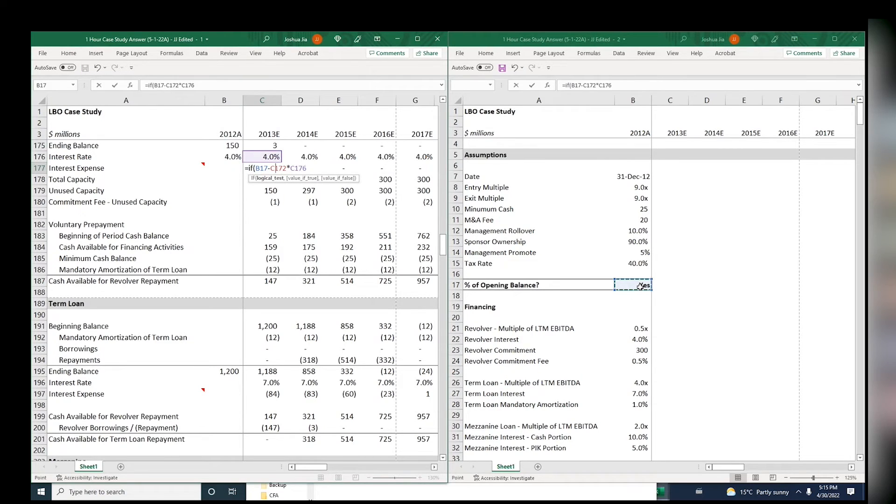
{"action": "key", "text": "F4"}
{"action": "type", "text": "=\"Ye"}
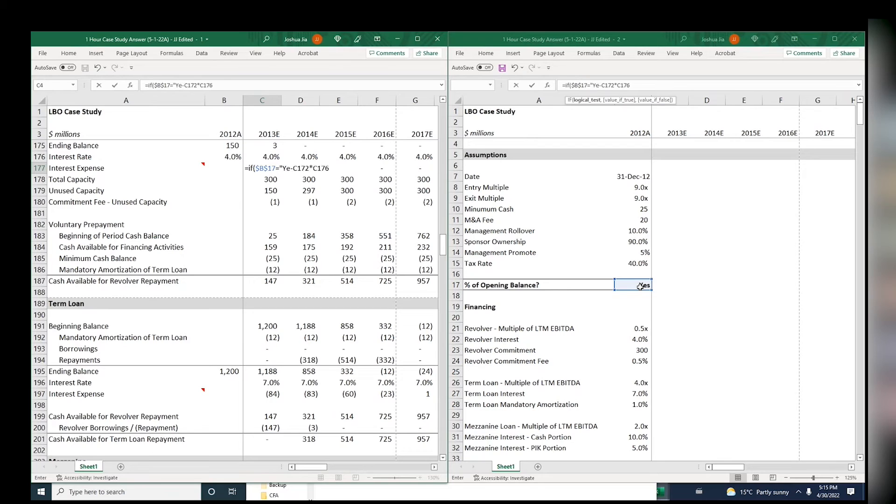
{"action": "type", "text": "s\","}
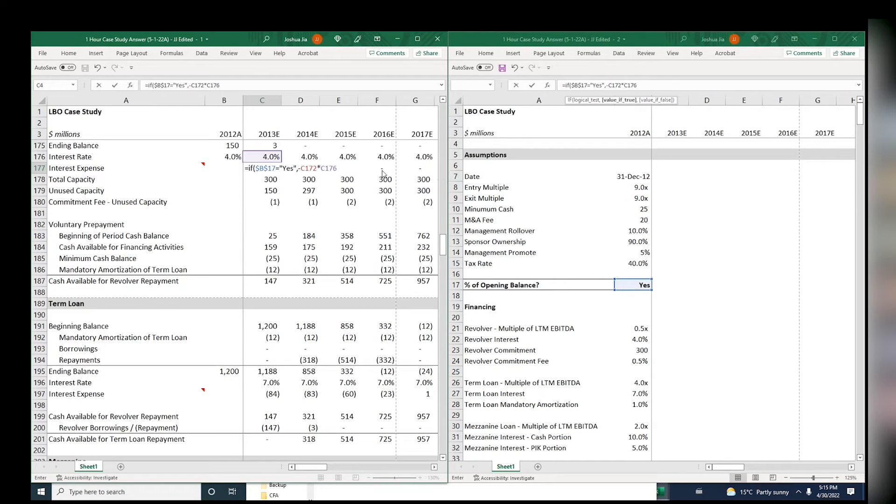
Add an argument separator after -C172*C176 and insert an AVERAGE function as the IF's value-if-true, ahead of that expression
{"action": "left_click", "coordinate": [348, 168]}
{"action": "type", "text": ",av"}
{"action": "key", "text": "BackSpace"}
{"action": "key", "text": "BackSpace"}
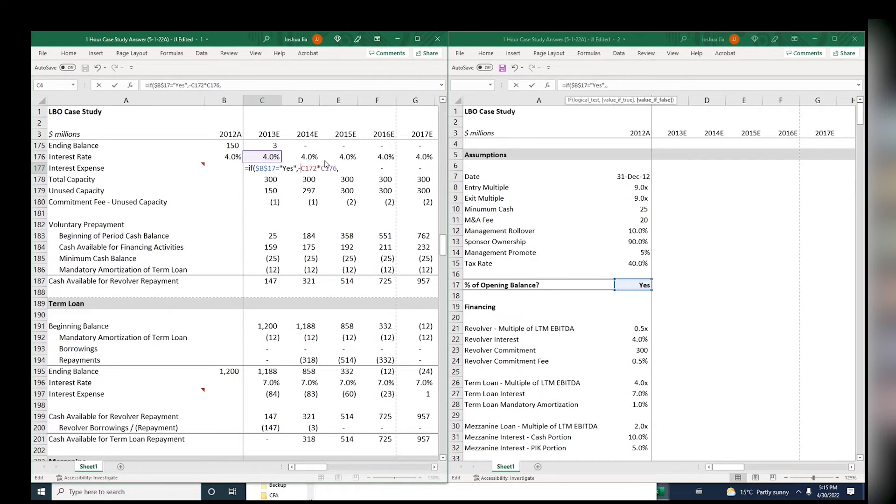
{"action": "type", "text": "average("}
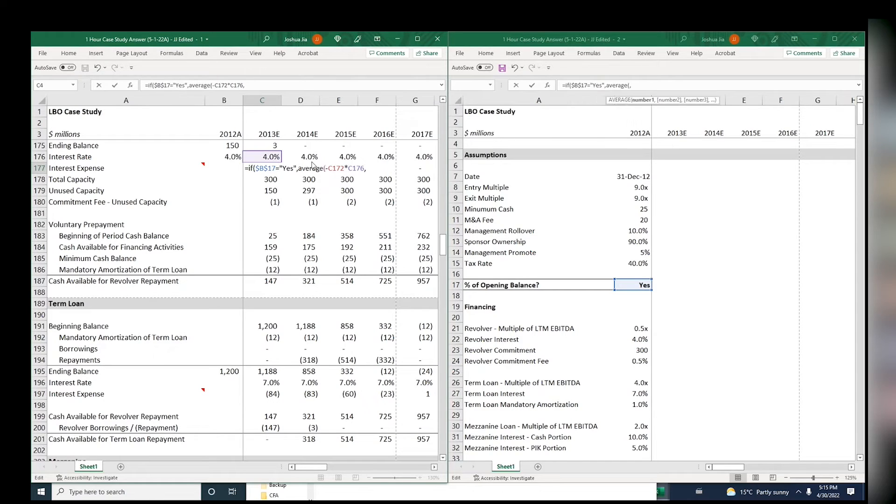
{"action": "type", "text": ","}
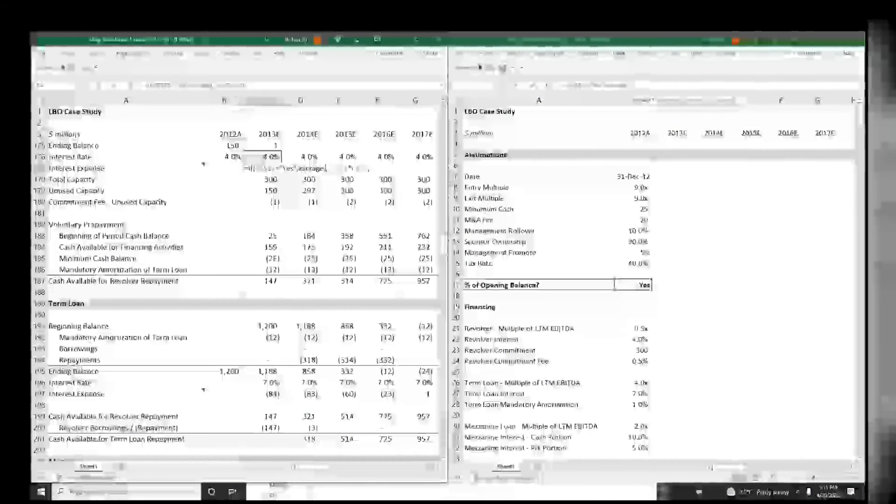
Reference the revolver's 2013E beginning balance C172 and ending balance C175 as the two AVERAGE arguments
{"action": "left_click", "coordinate": [292, 157]}
{"action": "key", "text": "Up"}
{"action": "key", "text": "Up"}
{"action": "key", "text": "Up"}
{"action": "key", "text": "Up"}
{"action": "key", "text": "Up"}
{"action": "key", "text": "Up"}
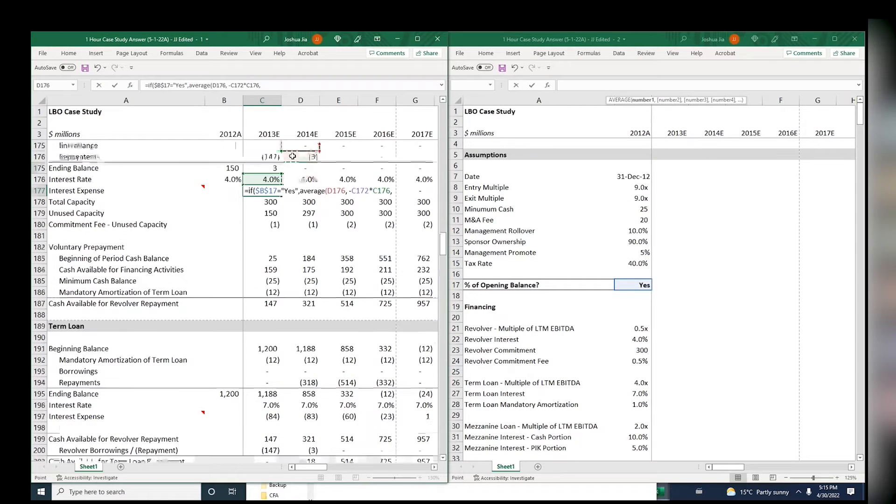
{"action": "key", "text": "Left"}
{"action": "key", "text": "Down"}
{"action": "key", "text": "Down"}
{"action": "type", "text": ","}
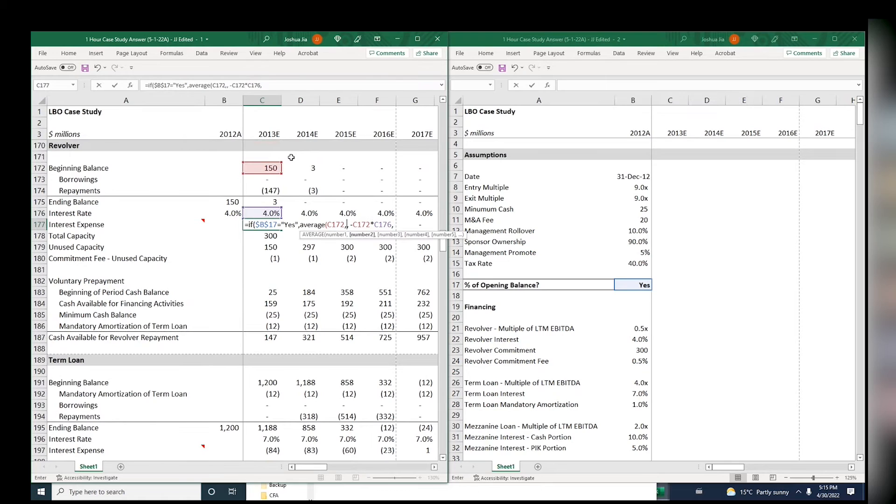
{"action": "left_click", "coordinate": [266, 199]}
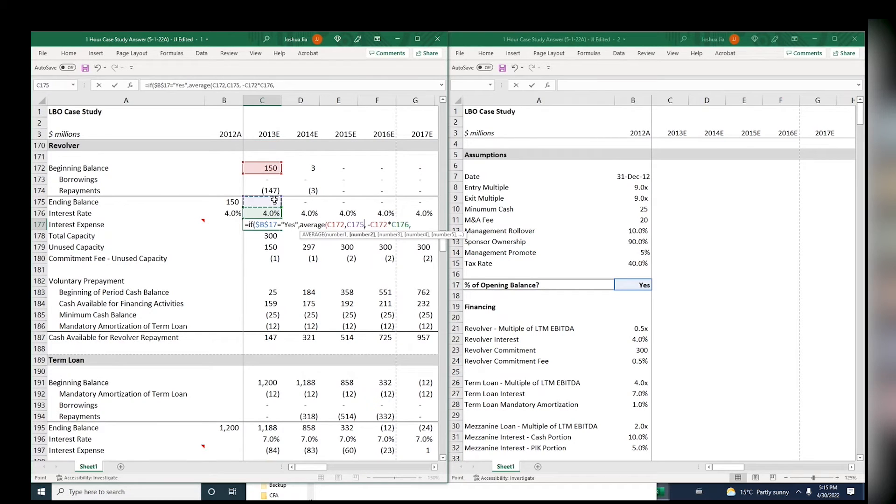
Multiply the average by interest rate C176, negate it, and complete the formula as =IF($B$17="Yes",-AVERAGE(C172,C175)*C176, -C172*C176)
{"action": "type", "text": ")*"}
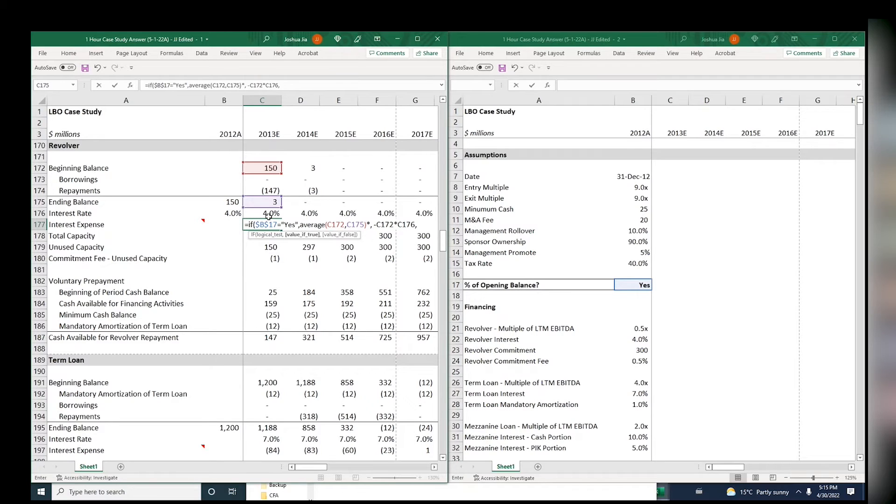
{"action": "left_click", "coordinate": [269, 214]}
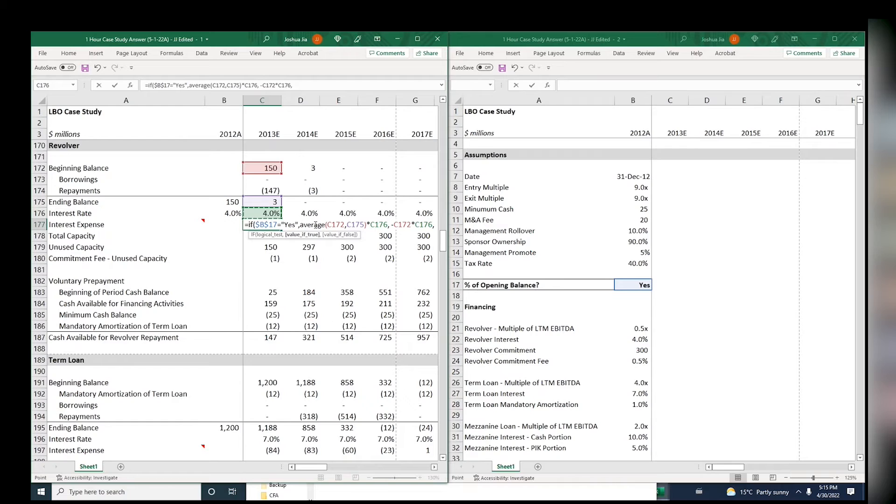
{"action": "left_click", "coordinate": [301, 224]}
{"action": "type", "text": "-"}
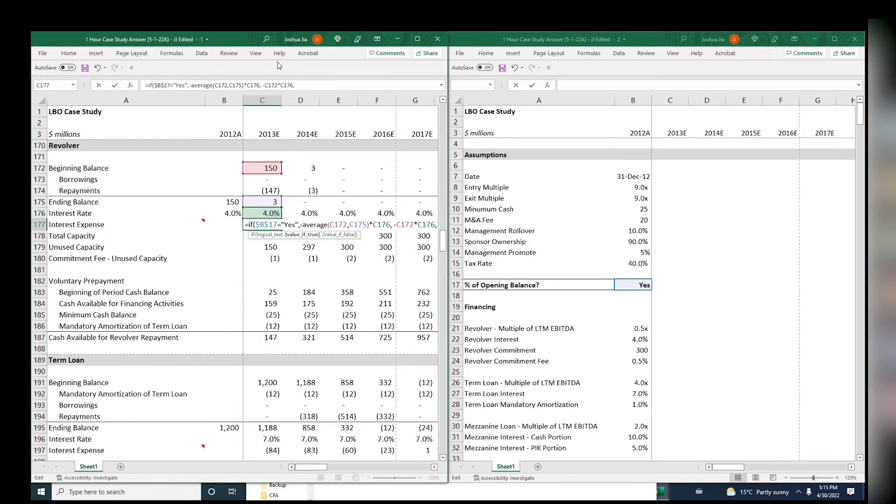
{"action": "left_click", "coordinate": [287, 82]}
{"action": "key", "text": "BackSpace"}
{"action": "type", "text": ")"}
{"action": "key", "text": "ctrl+Return"}
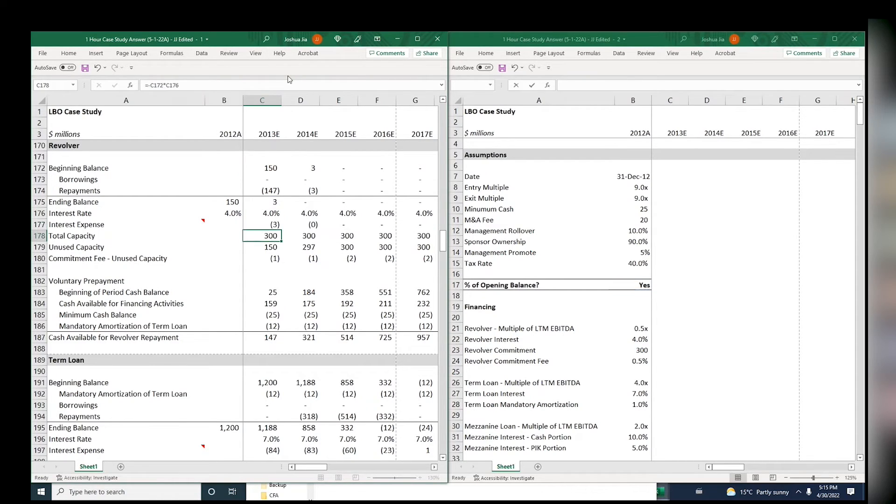
{"action": "key", "text": "ctrl+y"}
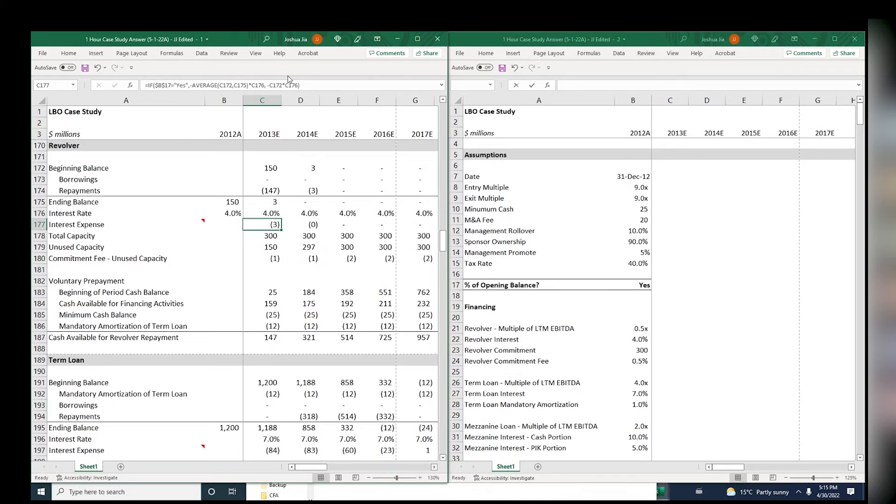
Change the IF test in the 2013E revolver interest expense formula to check whether $B$17 equals "No"
{"action": "key", "text": "F2"}
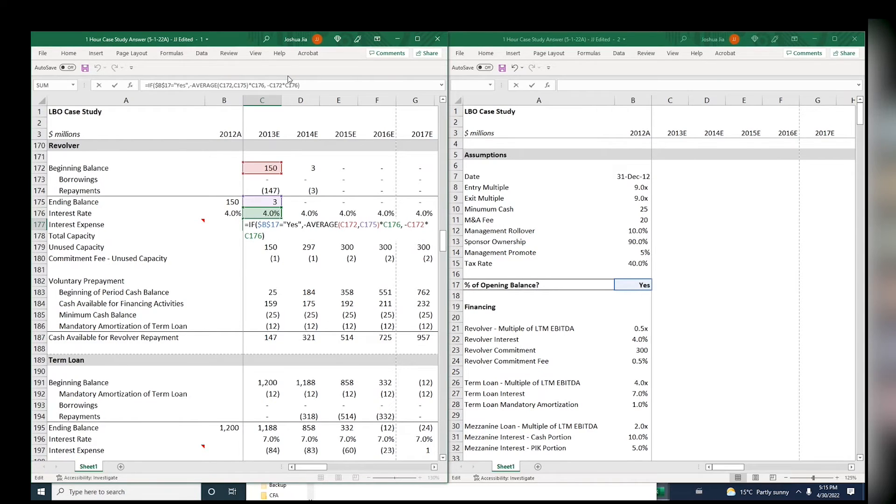
{"action": "left_click", "coordinate": [182, 85]}
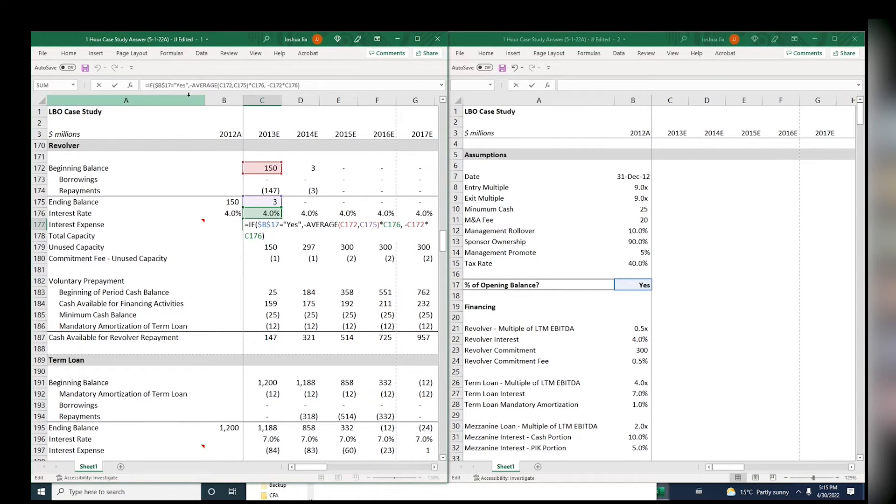
{"action": "key", "text": "BackSpace"}
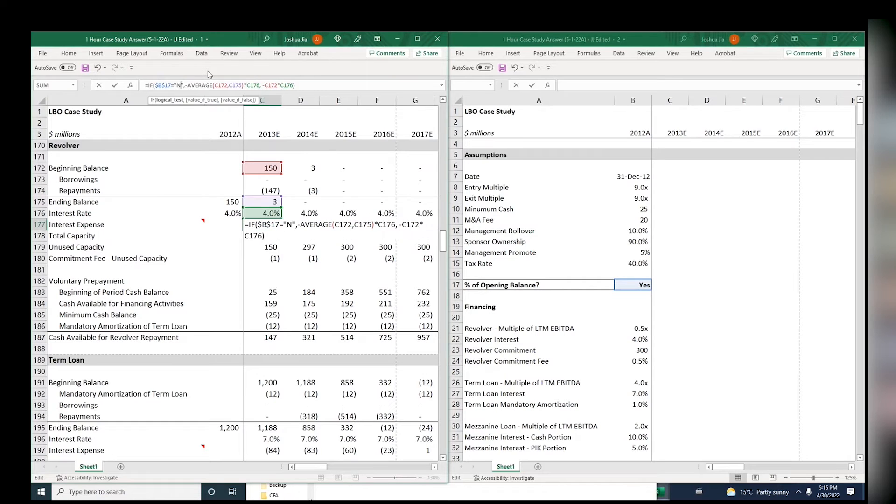
{"action": "key", "text": "Return"}
{"action": "key", "text": "Up"}
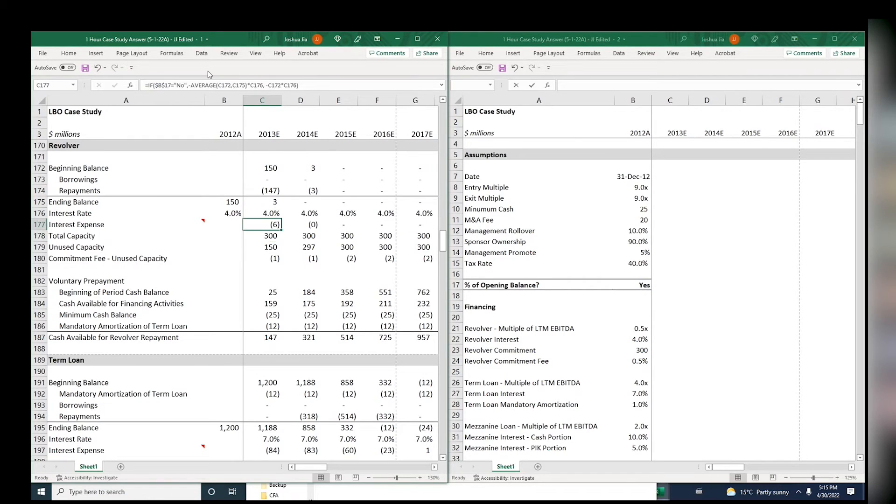
Undo the last two edits to the 2013E revolver interest expense formula, and redo them
{"action": "key", "text": "ctrl+z"}
{"action": "key", "text": "ctrl+z"}
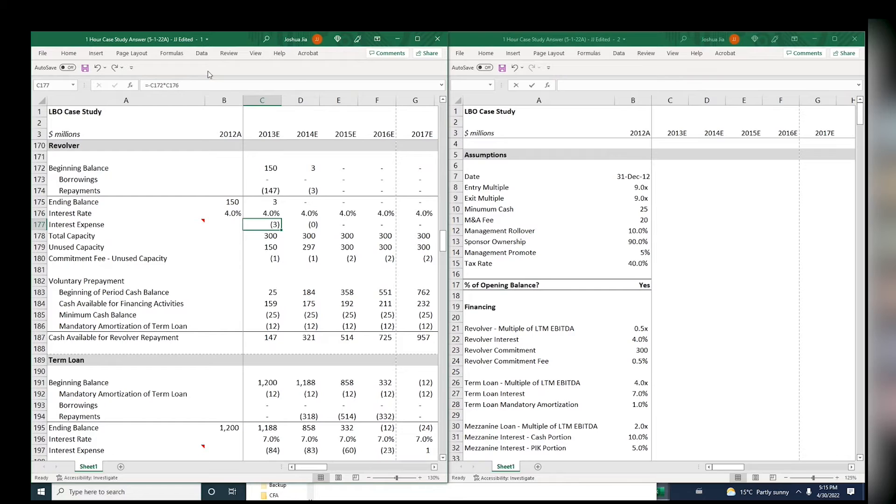
{"action": "key", "text": "ctrl+y"}
{"action": "key", "text": "ctrl+y"}
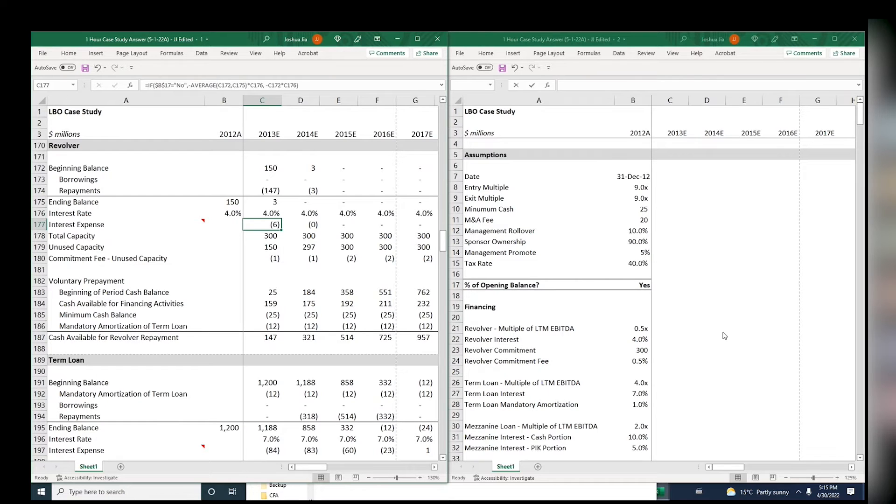
Fill the 2013E revolver interest expense formula across to 2014E through 2017E
{"action": "left_click", "coordinate": [583, 285]}
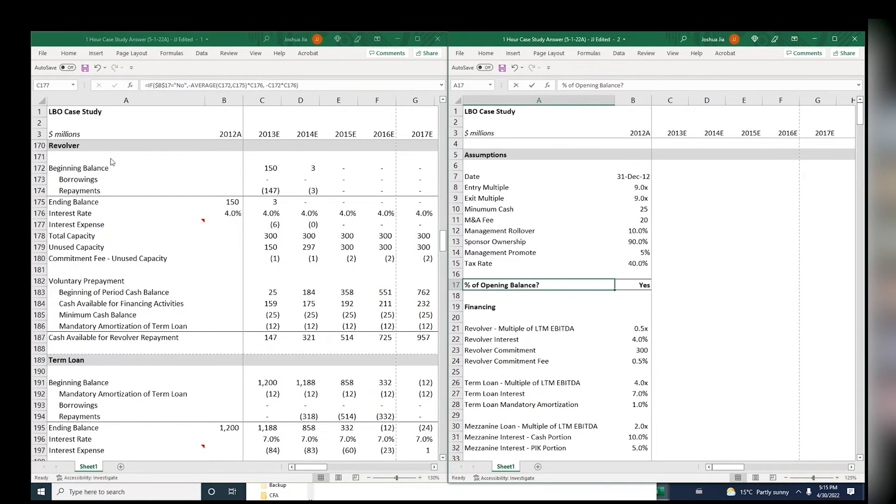
{"action": "left_click", "coordinate": [233, 189]}
{"action": "key", "text": "Right"}
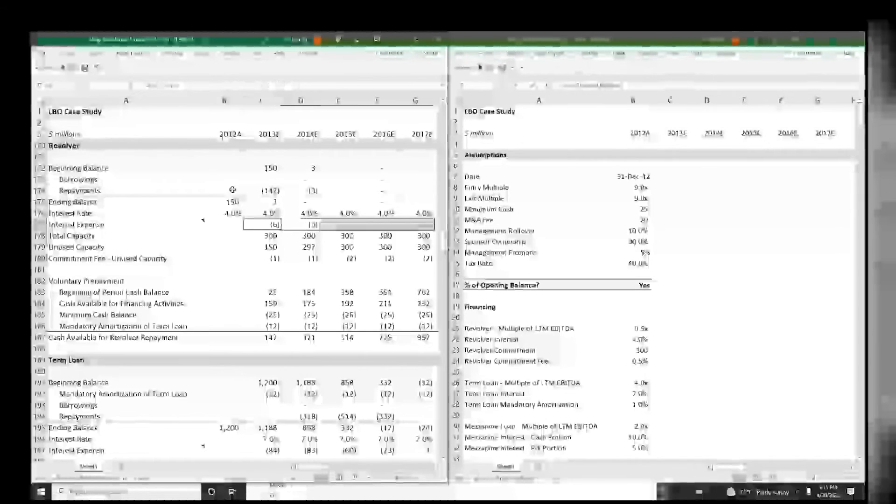
{"action": "key", "text": "Right"}
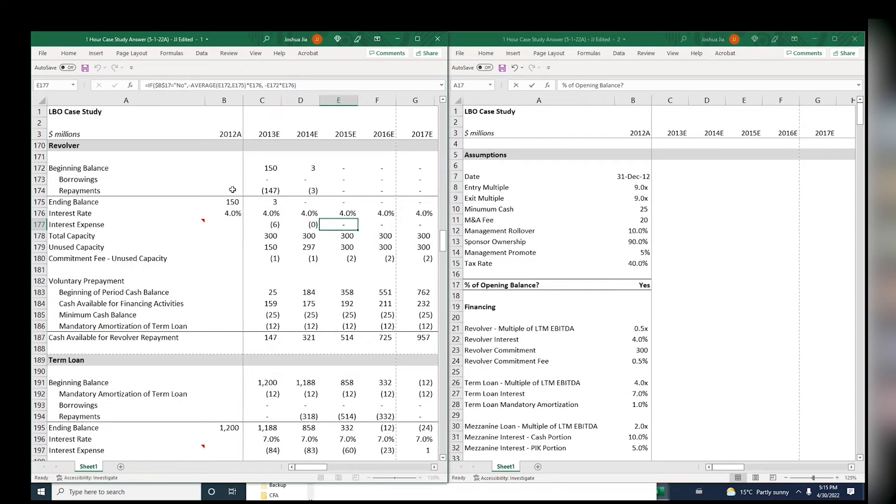
{"action": "key", "text": "Right"}
{"action": "key", "text": "Right"}
{"action": "key", "text": "Down"}
{"action": "key", "text": "Left"}
{"action": "key", "text": "Left"}
{"action": "key", "text": "Left"}
{"action": "key", "text": "Up"}
{"action": "key", "text": "Left"}
{"action": "key", "text": "Down"}
{"action": "key", "text": "Down"}
{"action": "key", "text": "Down"}
{"action": "key", "text": "Down"}
{"action": "key", "text": "Down"}
{"action": "key", "text": "Down"}
{"action": "key", "text": "Down"}
{"action": "key", "text": "Down"}
{"action": "key", "text": "Down"}
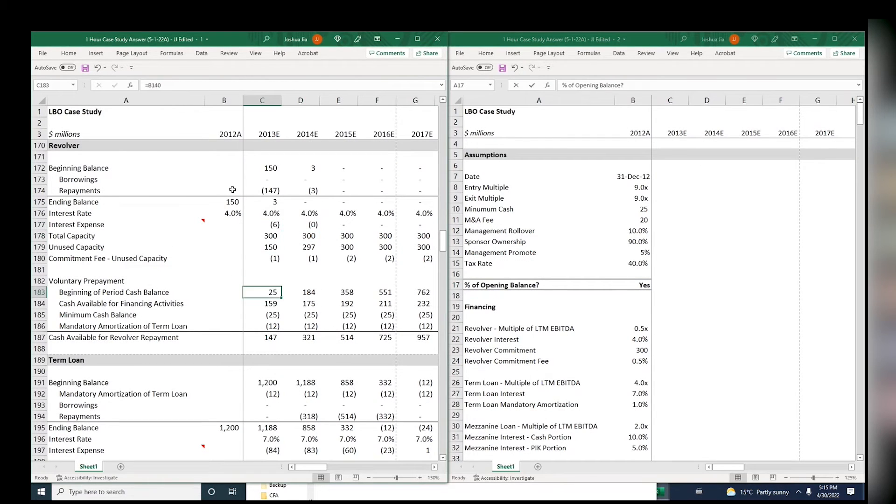
{"action": "key", "text": "Up"}
{"action": "key", "text": "Up"}
{"action": "key", "text": "Up"}
{"action": "key", "text": "Up"}
{"action": "key", "text": "Up"}
{"action": "key", "text": "Up"}
{"action": "key", "text": "Up"}
{"action": "key", "text": "Up"}
{"action": "key", "text": "Up"}
{"action": "key", "text": "Up"}
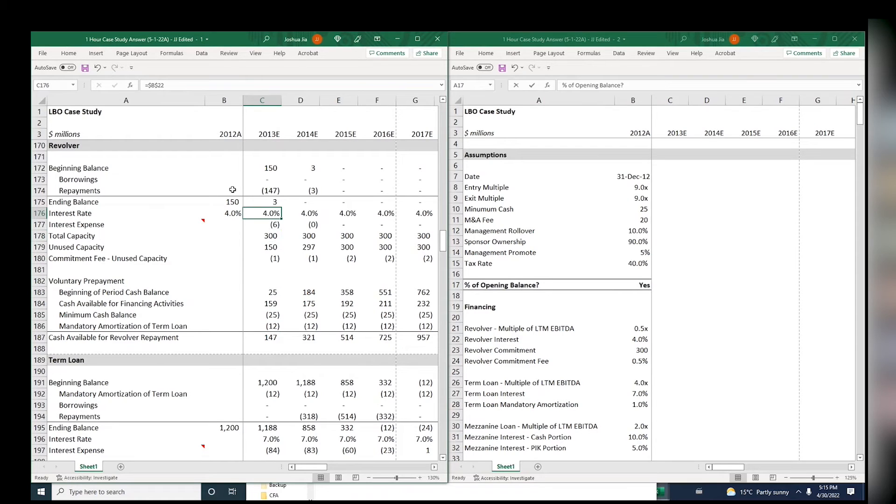
Inspect the cell references in the revolver's ending balance, interest rate and 2014E interest expense formulas
{"action": "key", "text": "F2"}
{"action": "key", "text": "Escape"}
{"action": "key", "text": "Up"}
{"action": "key", "text": "F2"}
{"action": "key", "text": "Escape"}
{"action": "key", "text": "Down"}
{"action": "key", "text": "F2"}
{"action": "key", "text": "Escape"}
{"action": "key", "text": "Right"}
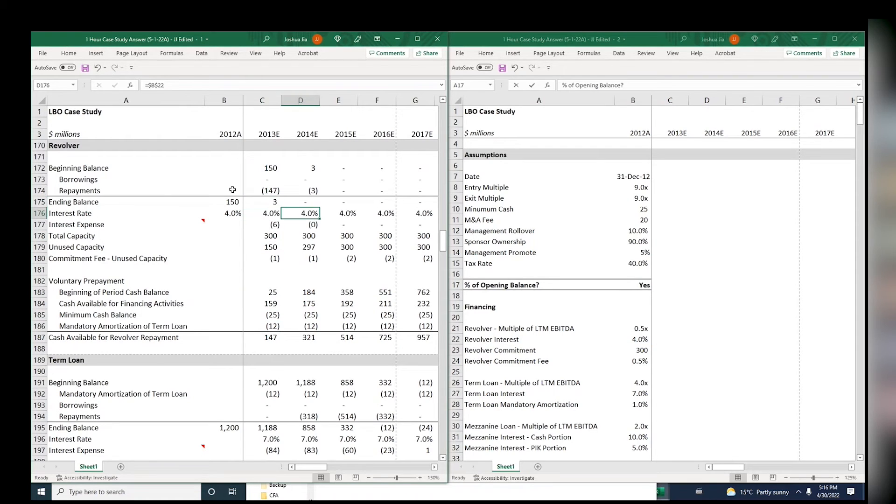
{"action": "key", "text": "Down"}
{"action": "key", "text": "F2"}
{"action": "key", "text": "Escape"}
Inspect the revolver's total capacity and unused capacity formulas for 2013E
{"action": "key", "text": "Down"}
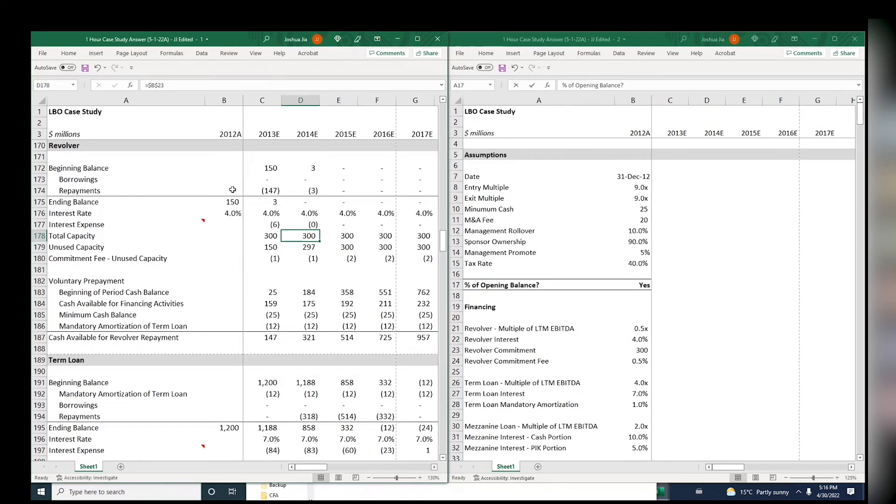
{"action": "key", "text": "Left"}
{"action": "key", "text": "F2"}
{"action": "key", "text": "Escape"}
{"action": "key", "text": "Down"}
{"action": "key", "text": "F2"}
{"action": "key", "text": "Escape"}
{"action": "key", "text": "Right"}
{"action": "key", "text": "Right"}
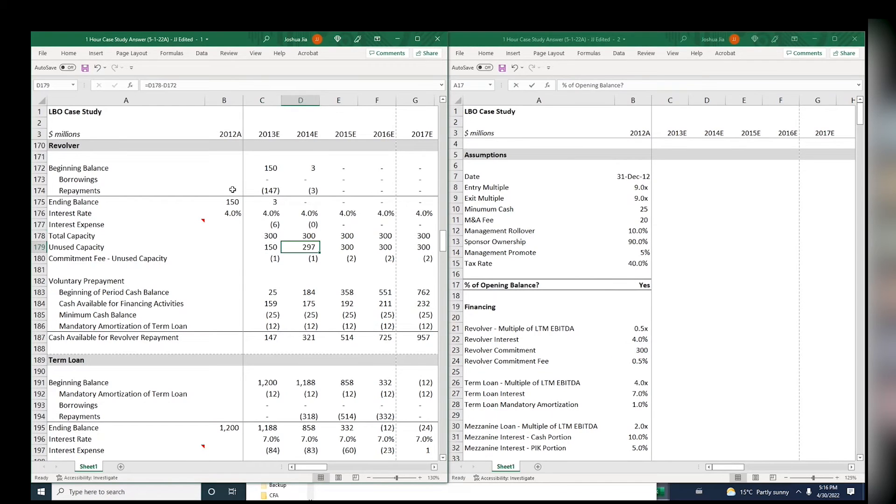
{"action": "key", "text": "Left"}
{"action": "key", "text": "Left"}
{"action": "key", "text": "F2"}
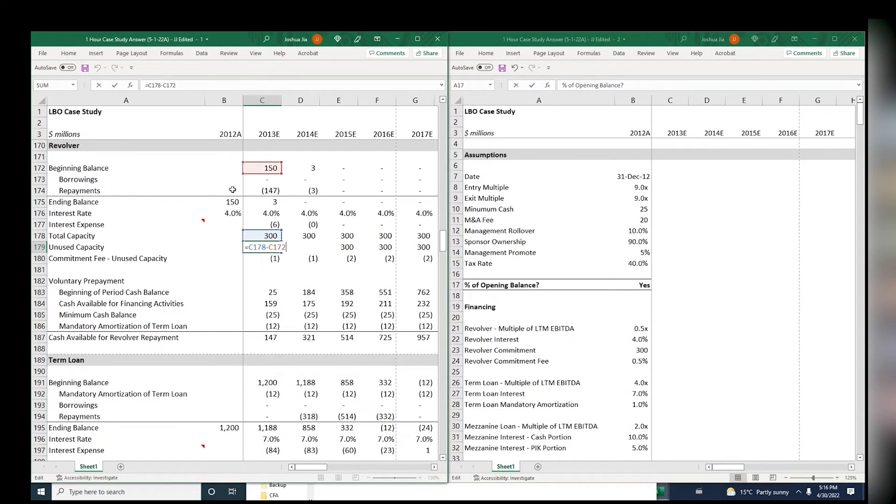
{"action": "key", "text": "Escape"}
{"action": "key", "text": "Left"}
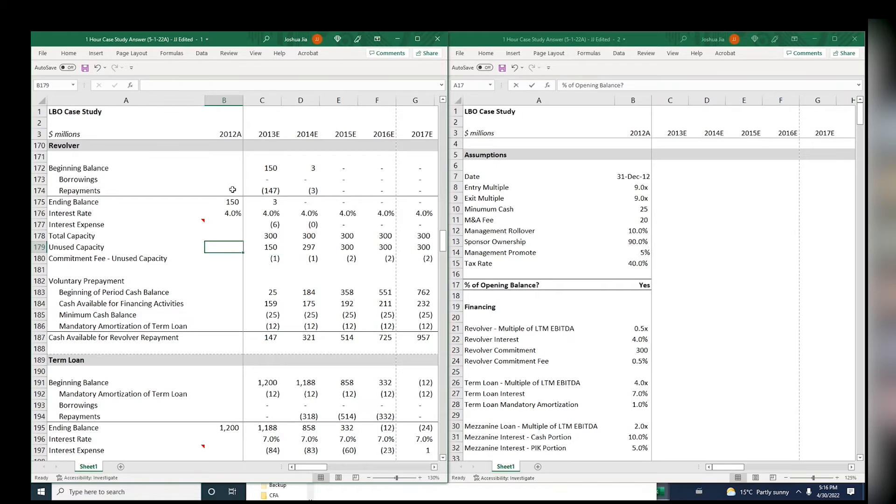
{"action": "key", "text": "Right"}
{"action": "key", "text": "F2"}
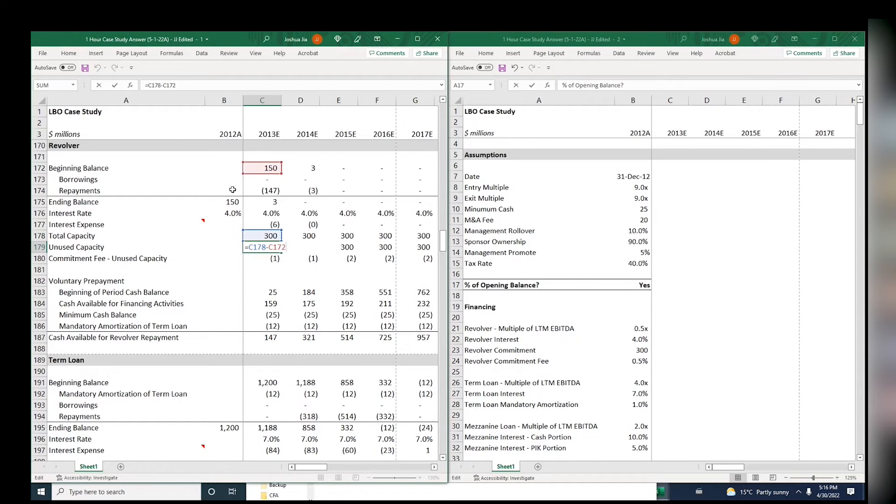
{"action": "key", "text": "Escape"}
Inspect the commitment fee formulas on the revolver's unused capacity from 2013E onward
{"action": "key", "text": "Left"}
{"action": "key", "text": "Up"}
{"action": "key", "text": "Down"}
{"action": "key", "text": "Down"}
{"action": "key", "text": "Right"}
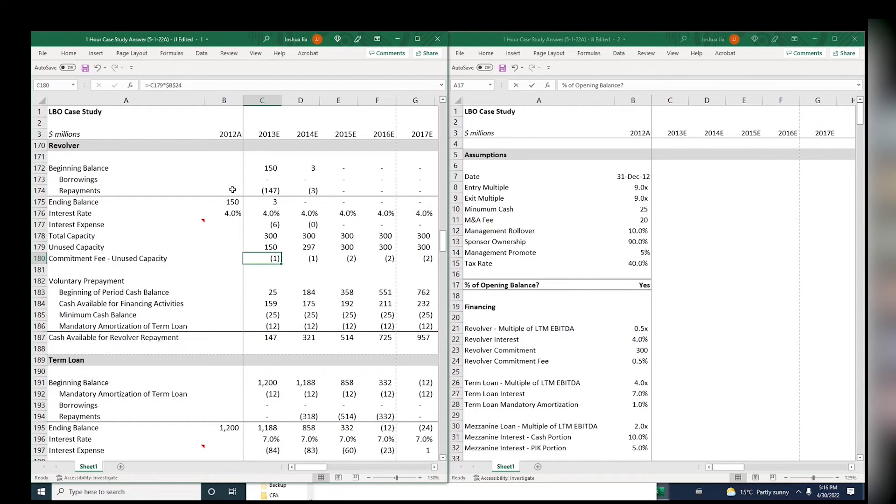
{"action": "key", "text": "F2"}
{"action": "key", "text": "Escape"}
{"action": "key", "text": "Right"}
{"action": "key", "text": "F2"}
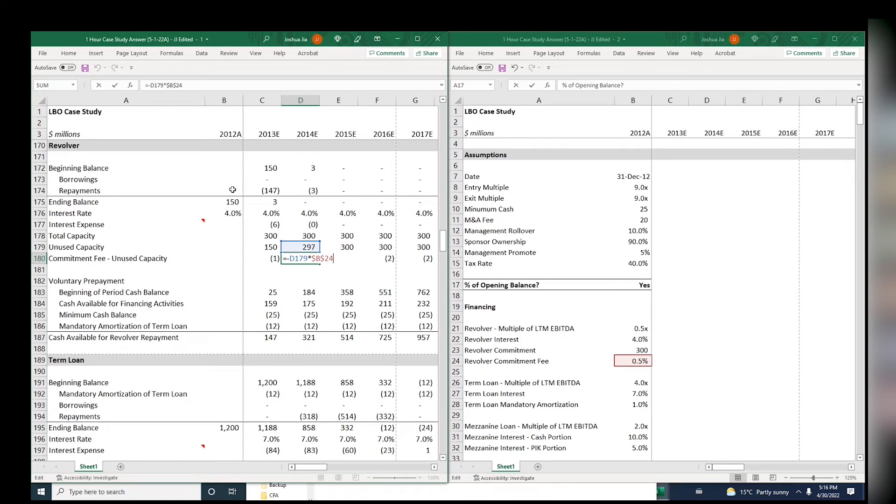
{"action": "key", "text": "Escape"}
{"action": "key", "text": "Right"}
{"action": "key", "text": "F2"}
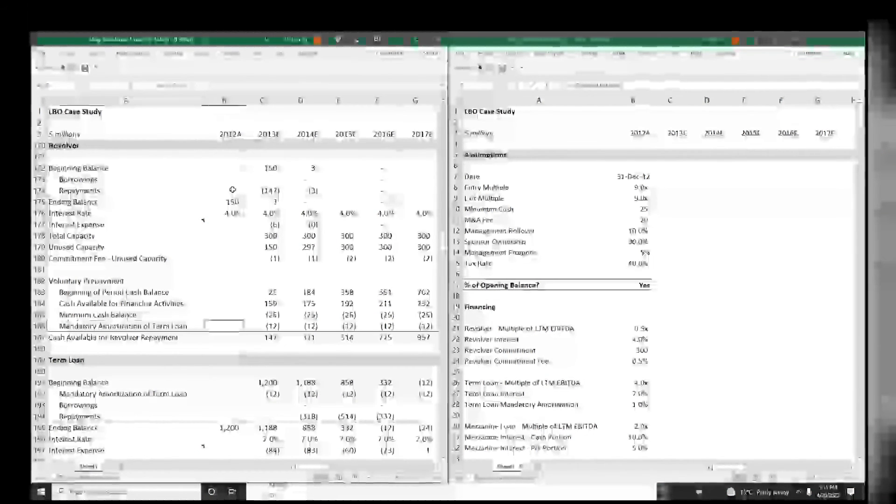
Recheck the copied revolver interest expense formulas through 2015E
{"action": "key", "text": "Down"}
{"action": "key", "text": "Down"}
{"action": "key", "text": "Down"}
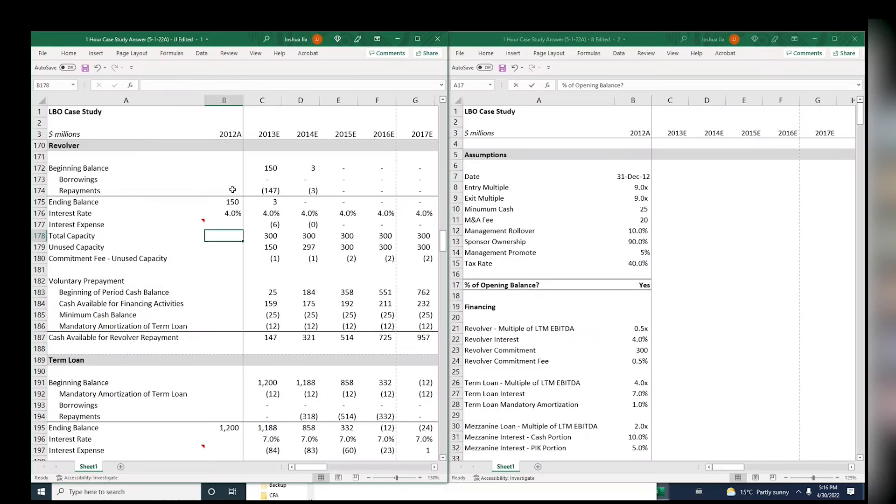
{"action": "key", "text": "Escape"}
{"action": "key", "text": "Right"}
{"action": "key", "text": "F2"}
{"action": "key", "text": "Escape"}
{"action": "key", "text": "Right"}
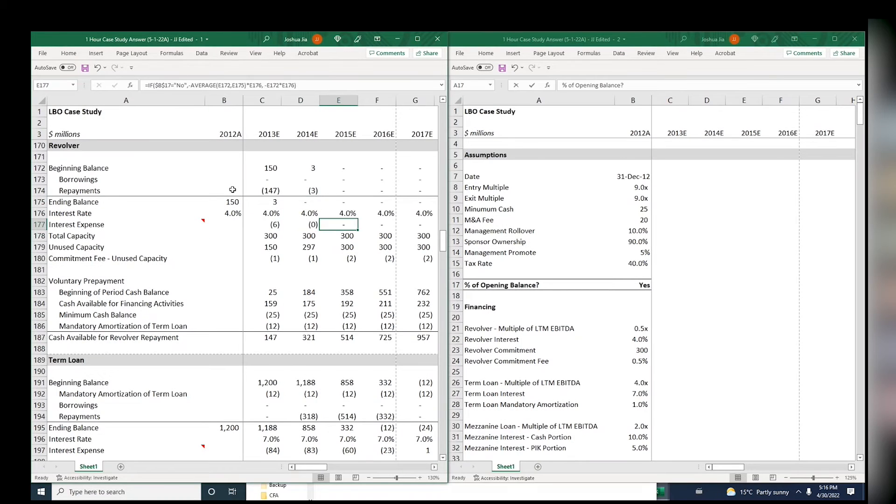
Look over the Voluntary Prepayment rows and the Term Loan schedule below the revolver
{"action": "key", "text": "Left"}
{"action": "key", "text": "Left"}
{"action": "key", "text": "Down"}
{"action": "key", "text": "Down"}
{"action": "key", "text": "Down"}
{"action": "key", "text": "Down"}
{"action": "key", "text": "Down"}
{"action": "key", "text": "Down"}
{"action": "key", "text": "Down"}
{"action": "key", "text": "Down"}
{"action": "key", "text": "Down"}
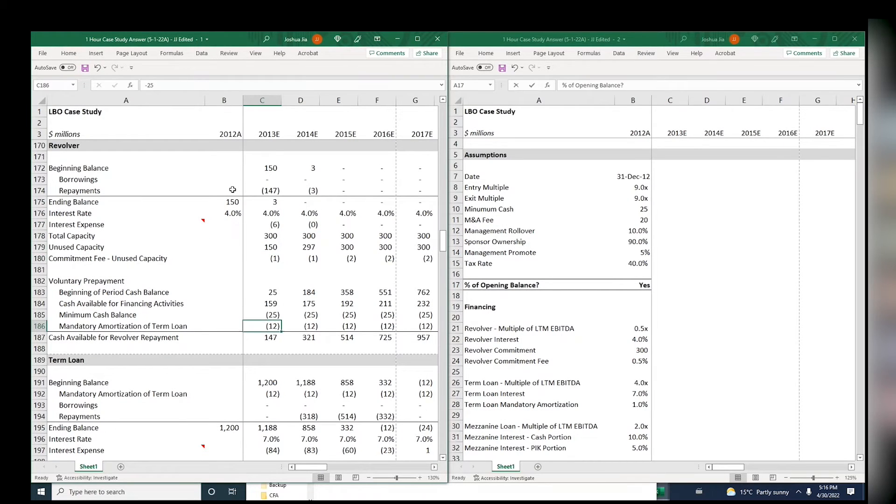
{"action": "key", "text": "Down"}
{"action": "key", "text": "Down"}
{"action": "key", "text": "Down"}
{"action": "key", "text": "Down"}
{"action": "key", "text": "Down"}
{"action": "key", "text": "Down"}
{"action": "key", "text": "Down"}
{"action": "key", "text": "Down"}
{"action": "key", "text": "Down"}
{"action": "key", "text": "Down"}
{"action": "key", "text": "Down"}
{"action": "key", "text": "Down"}
{"action": "key", "text": "Down"}
{"action": "key", "text": "Down"}
{"action": "key", "text": "Down"}
{"action": "key", "text": "Down"}
{"action": "key", "text": "Up"}
{"action": "key", "text": "Up"}
{"action": "key", "text": "Up"}
{"action": "key", "text": "Up"}
{"action": "key", "text": "Up"}
{"action": "key", "text": "Up"}
{"action": "key", "text": "Up"}
{"action": "key", "text": "Up"}
{"action": "key", "text": "Up"}
{"action": "key", "text": "Up"}
{"action": "key", "text": "Up"}
{"action": "key", "text": "Up"}
{"action": "key", "text": "Up"}
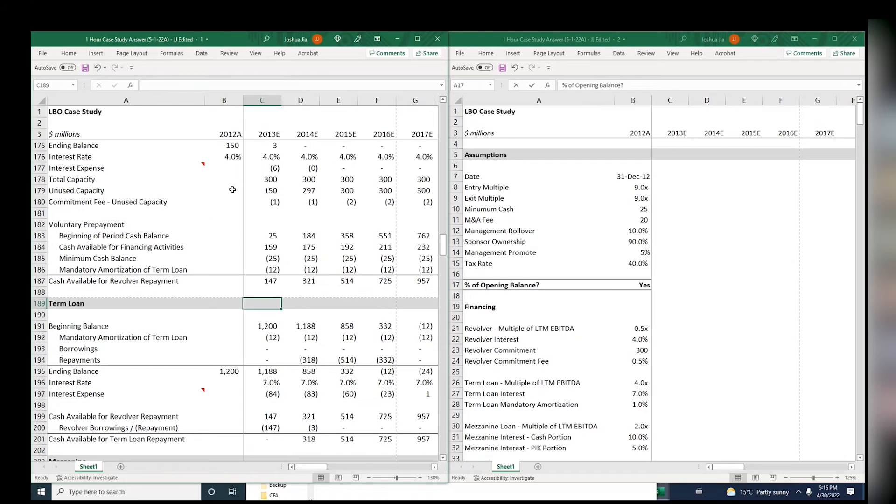
Inspect the Term Loan's 2013E beginning balance and mandatory amortization formulas
{"action": "key", "text": "Down"}
{"action": "key", "text": "Down"}
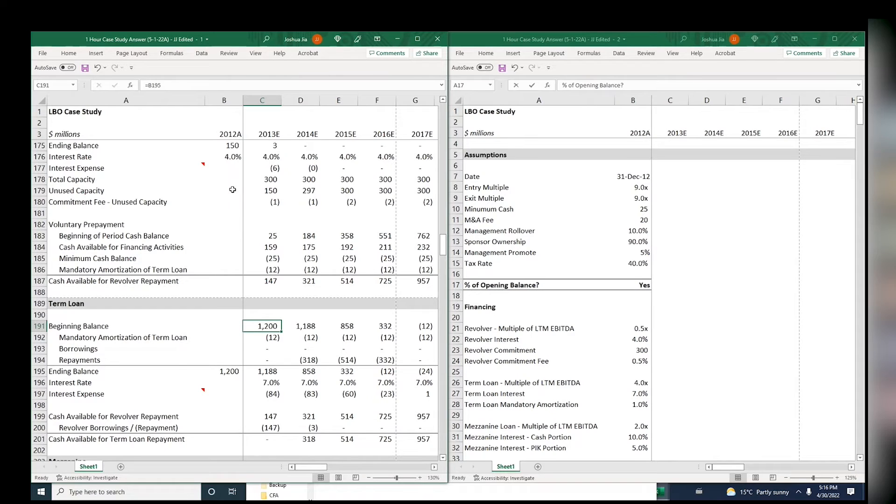
{"action": "key", "text": "Down"}
{"action": "type", "text": "="}
{"action": "key", "text": "Up"}
{"action": "key", "text": "Up"}
{"action": "key", "text": "Up"}
{"action": "key", "text": "Up"}
{"action": "key", "text": "Up"}
{"action": "key", "text": "Up"}
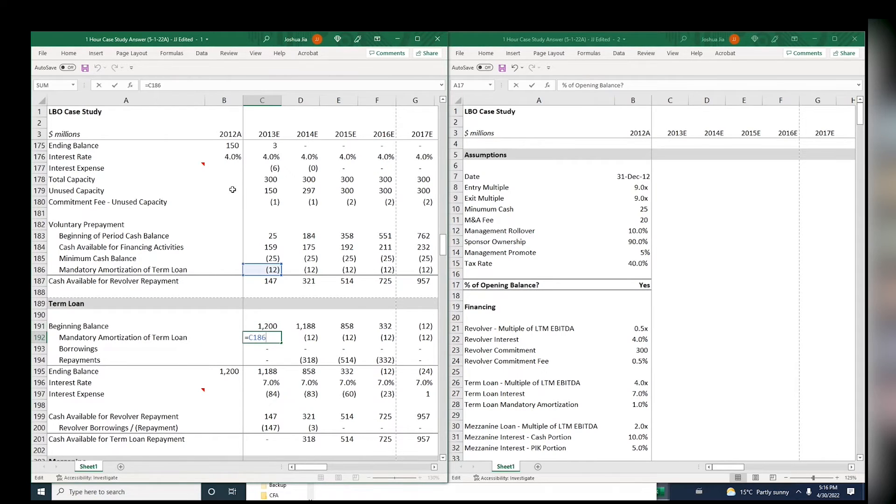
{"action": "key", "text": "Return"}
Compare the Voluntary Prepayment rows with the Term Loan's opening balance and mandatory amortization rows
{"action": "key", "text": "Up"}
{"action": "key", "text": "Up"}
{"action": "key", "text": "Up"}
{"action": "key", "text": "Up"}
{"action": "key", "text": "Up"}
{"action": "key", "text": "Up"}
{"action": "key", "text": "Up"}
{"action": "key", "text": "Up"}
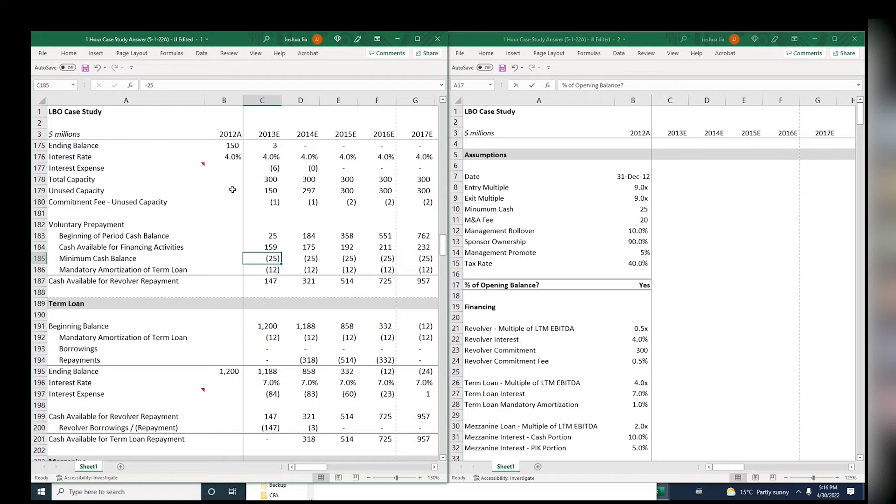
{"action": "key", "text": "Down"}
{"action": "key", "text": "Down"}
{"action": "key", "text": "Down"}
{"action": "key", "text": "Down"}
{"action": "key", "text": "Down"}
{"action": "key", "text": "Down"}
{"action": "key", "text": "Right"}
{"action": "key", "text": "Right"}
{"action": "key", "text": "Left"}
{"action": "key", "text": "Left"}
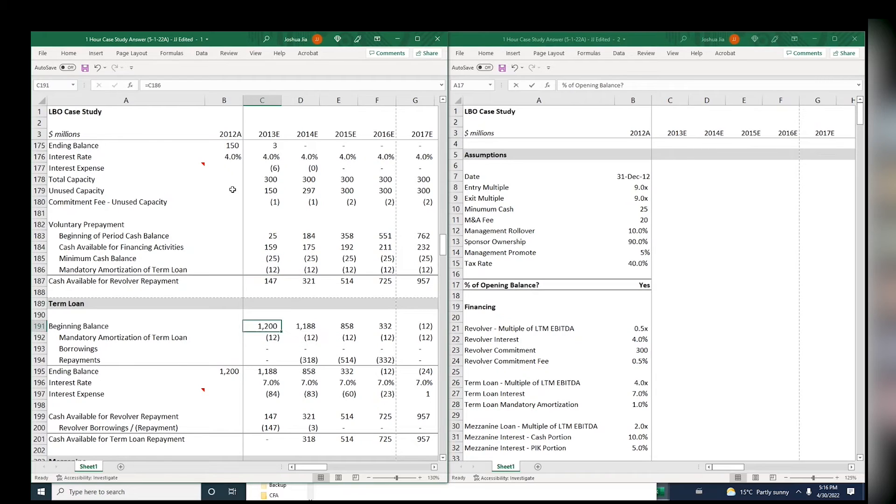
Inspect the 2013E mandatory amortization formula in the Voluntary Prepayment section that feeds the Term Loan
{"action": "key", "text": "Up"}
{"action": "key", "text": "Up"}
{"action": "key", "text": "Up"}
{"action": "key", "text": "Up"}
{"action": "key", "text": "Up"}
{"action": "key", "text": "F2"}
{"action": "key", "text": "Return"}
{"action": "key", "text": "Down"}
{"action": "key", "text": "Down"}
{"action": "key", "text": "Down"}
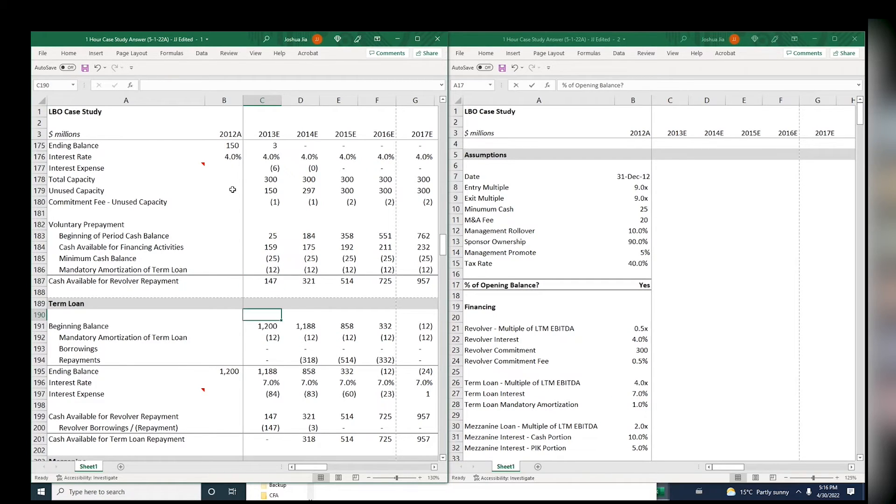
Review the Term Loan's ending balance formulas across the projected years from 2013E
{"action": "key", "text": "Down"}
{"action": "key", "text": "Down"}
{"action": "key", "text": "Down"}
{"action": "key", "text": "Down"}
{"action": "key", "text": "Down"}
{"action": "key", "text": "Right"}
{"action": "key", "text": "Right"}
{"action": "key", "text": "Right"}
{"action": "key", "text": "Left"}
{"action": "key", "text": "Left"}
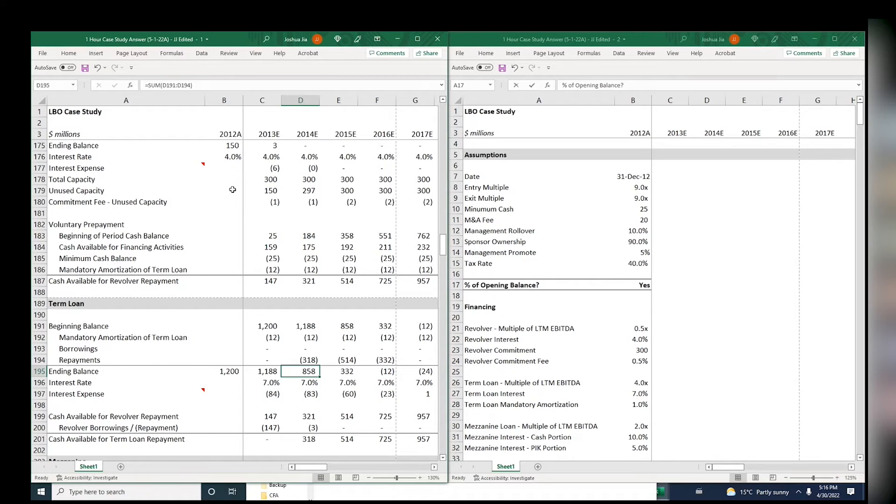
Inspect the 2014E Cash Available for Revolver Repayment formula below the Term Loan and trace its source row
{"action": "key", "text": "Down"}
{"action": "key", "text": "Down"}
{"action": "key", "text": "Down"}
{"action": "key", "text": "Down"}
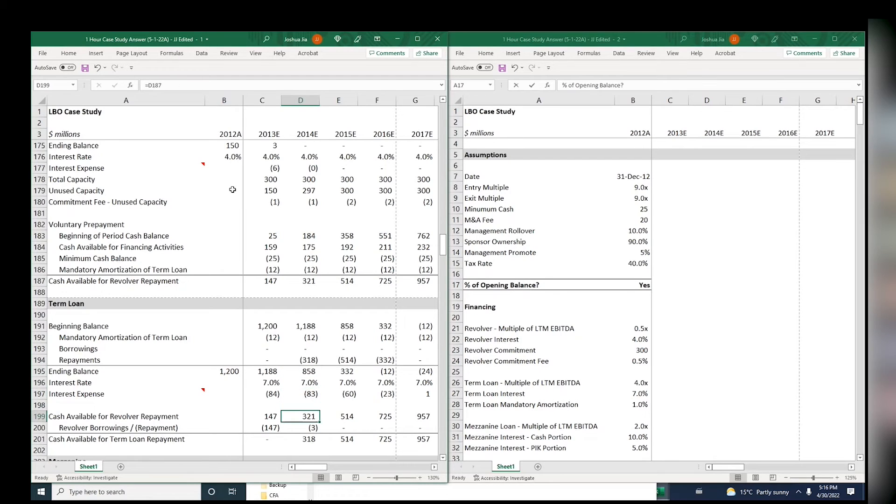
{"action": "type", "text": "="}
{"action": "key", "text": "Up"}
{"action": "key", "text": "Up"}
{"action": "key", "text": "Up"}
{"action": "key", "text": "Up"}
{"action": "key", "text": "Up"}
{"action": "key", "text": "Up"}
{"action": "key", "text": "Up"}
{"action": "key", "text": "Up"}
{"action": "key", "text": "Up"}
{"action": "key", "text": "Up"}
{"action": "key", "text": "Up"}
{"action": "key", "text": "Up"}
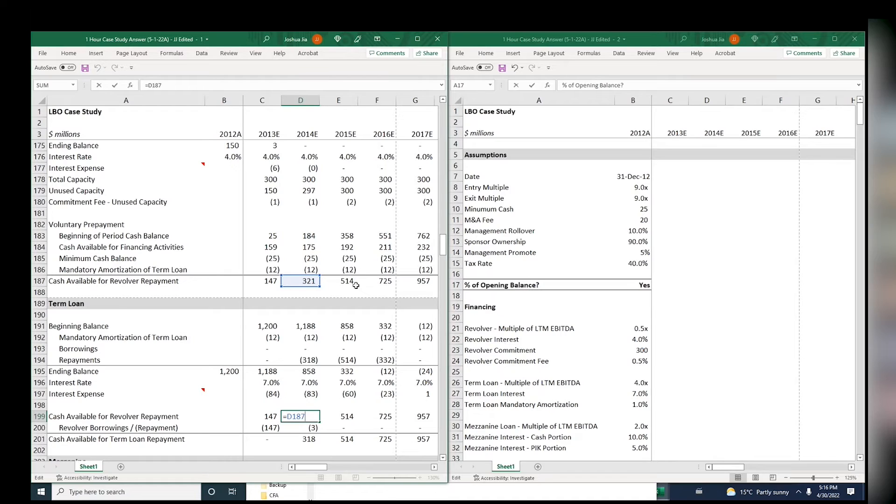
{"action": "key", "text": "Return"}
Inspect the Revolver Borrowings / (Repayment) formulas for 2013E and 2014E
{"action": "key", "text": "F2"}
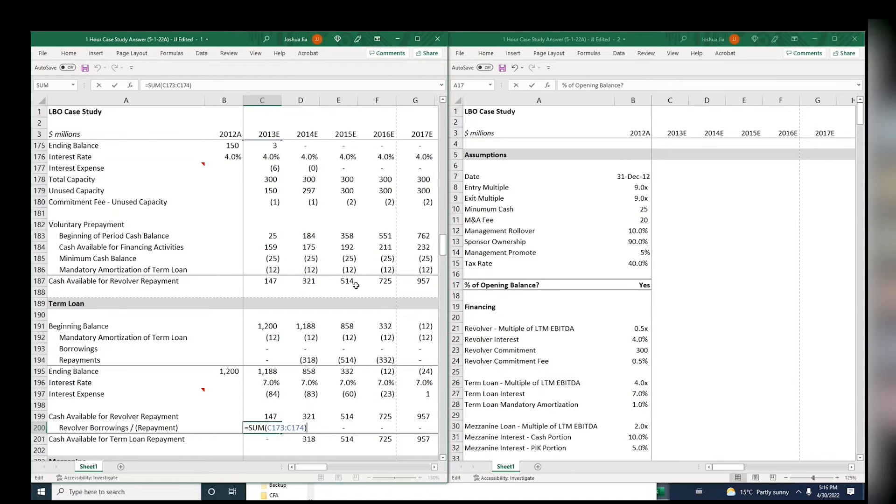
{"action": "key", "text": "Escape"}
{"action": "key", "text": "F2"}
{"action": "key", "text": "Escape"}
{"action": "key", "text": "Down"}
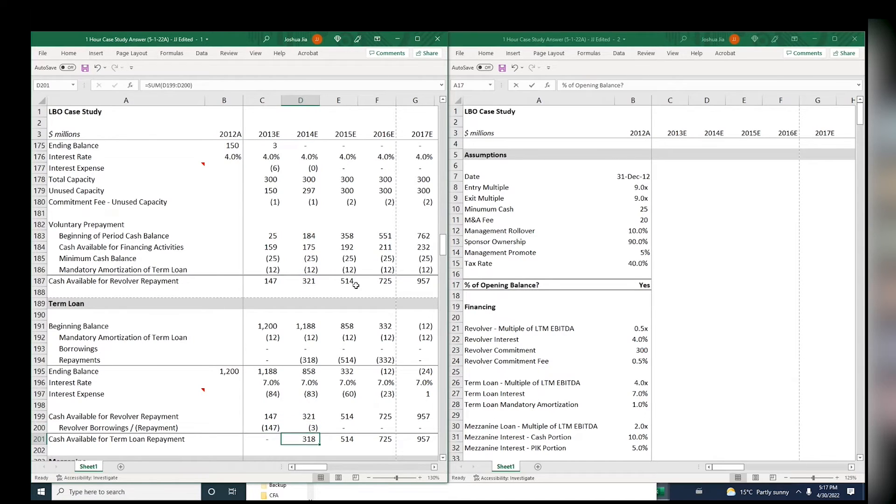
{"action": "key", "text": "Up"}
{"action": "key", "text": "Left"}
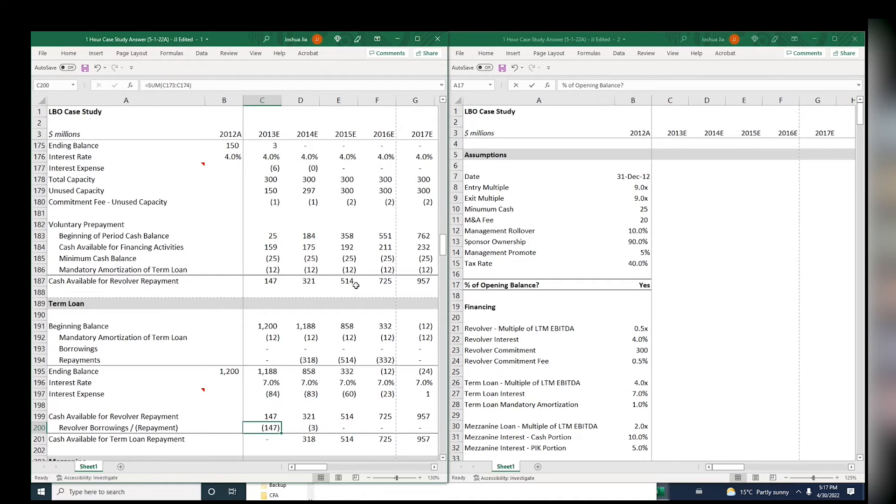
{"action": "key", "text": "Up"}
{"action": "key", "text": "Down"}
{"action": "key", "text": "F2"}
{"action": "key", "text": "Escape"}
{"action": "key", "text": "F2"}
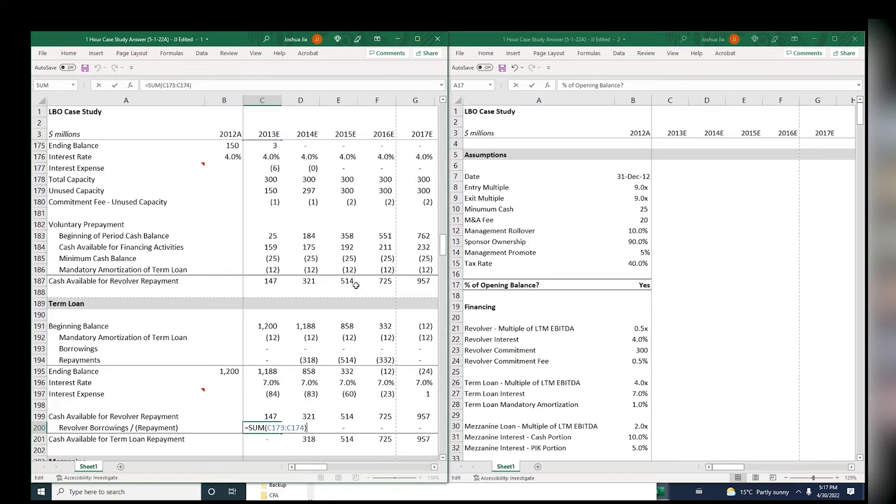
{"action": "key", "text": "Tab"}
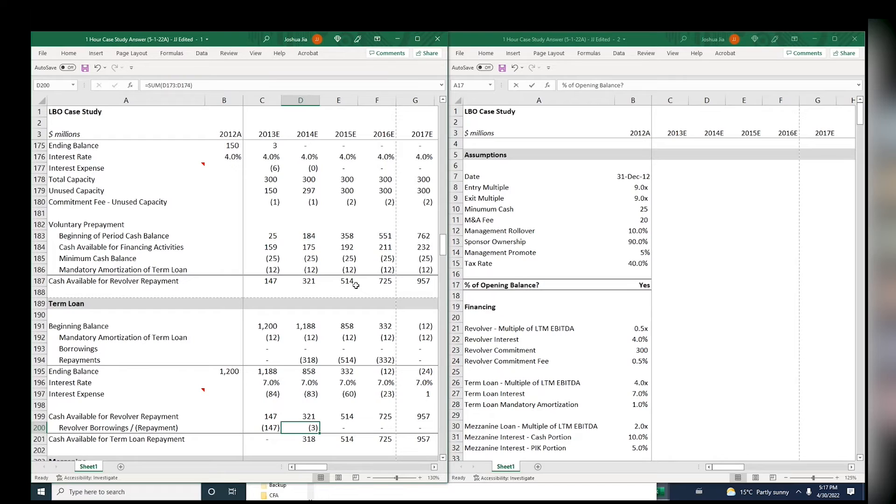
{"action": "key", "text": "F2"}
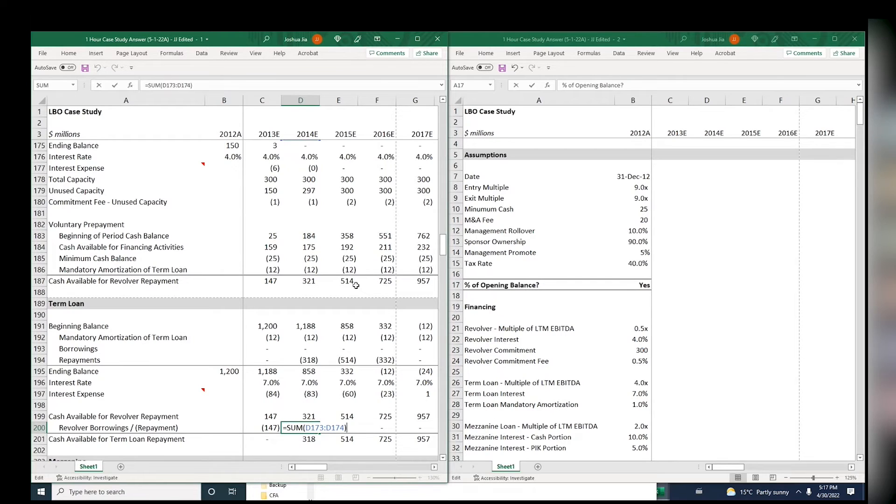
{"action": "key", "text": "Escape"}
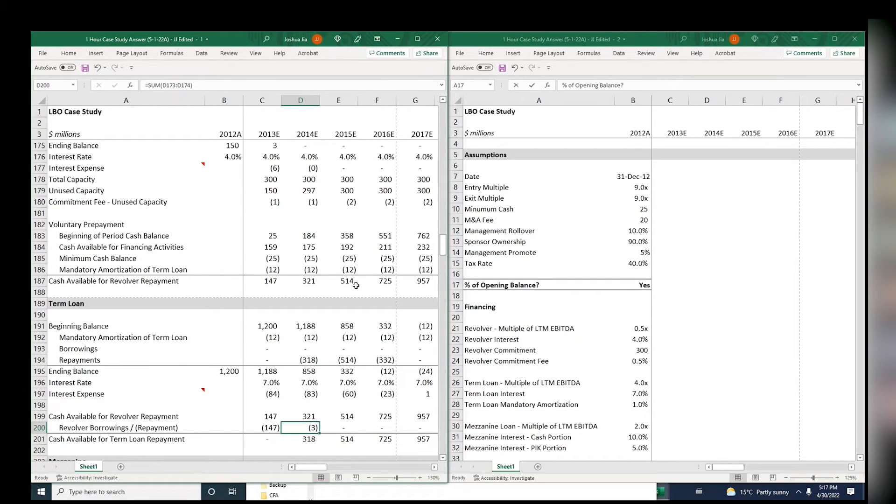
Check the 2014E Cash Available for Term Loan Repayment formula and the Term Loan repayment formula that uses it
{"action": "key", "text": "Down"}
{"action": "key", "text": "F2"}
{"action": "key", "text": "Escape"}
{"action": "key", "text": "Up"}
{"action": "key", "text": "Up"}
{"action": "key", "text": "Up"}
{"action": "key", "text": "Up"}
{"action": "key", "text": "Up"}
{"action": "key", "text": "Up"}
{"action": "key", "text": "Up"}
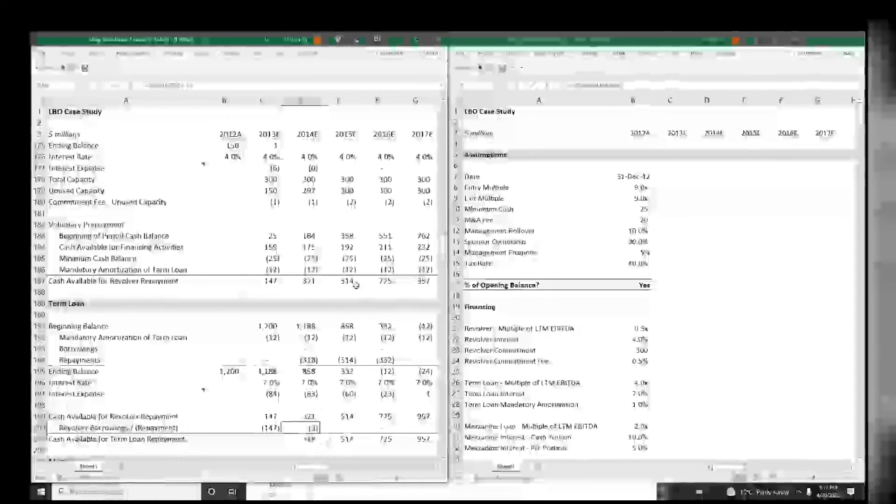
{"action": "key", "text": "F2"}
{"action": "key", "text": "Escape"}
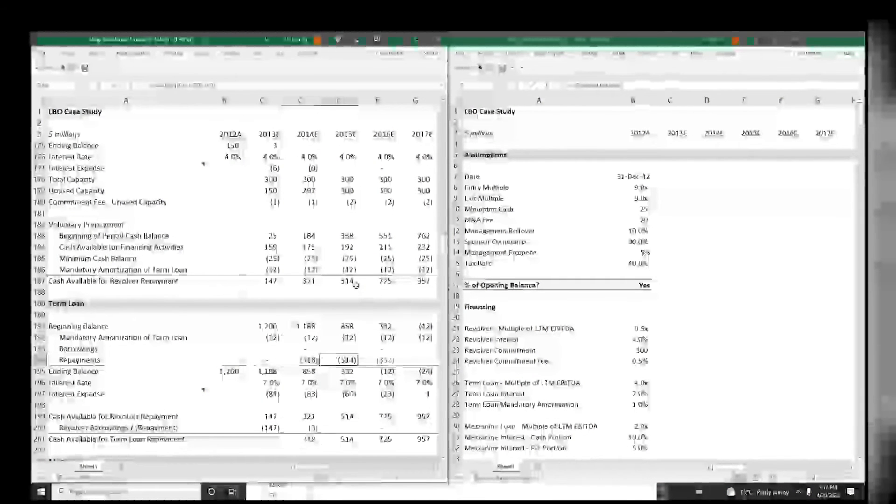
Look across the Revolver Borrowings / (Repayment) row through the final projection years
{"action": "key", "text": "Right"}
{"action": "key", "text": "Down"}
{"action": "key", "text": "Down"}
{"action": "key", "text": "Down"}
{"action": "key", "text": "Down"}
{"action": "key", "text": "Down"}
{"action": "key", "text": "Down"}
{"action": "key", "text": "Right"}
{"action": "key", "text": "Right"}
{"action": "key", "text": "Right"}
{"action": "key", "text": "Left"}
{"action": "key", "text": "Left"}
{"action": "key", "text": "Left"}
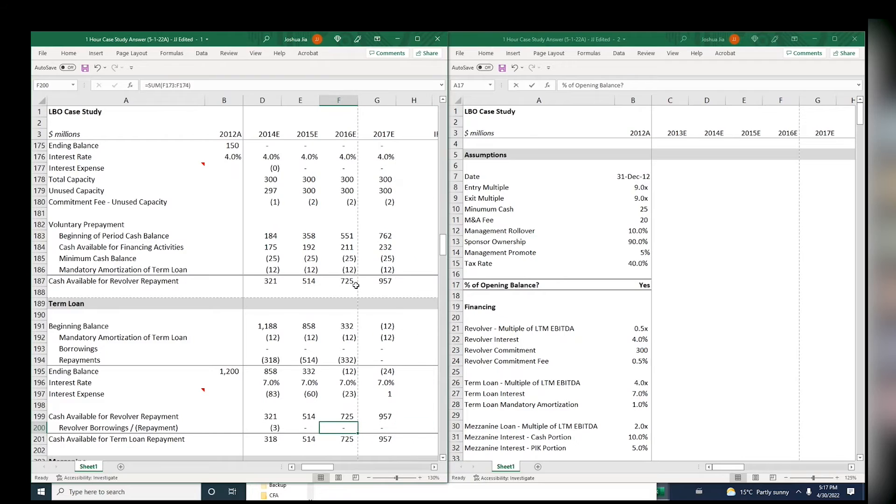
Inspect the Term Loan repayment formulas in the later projection years, ending at 2014E
{"action": "key", "text": "Up"}
{"action": "key", "text": "Up"}
{"action": "key", "text": "Up"}
{"action": "key", "text": "Up"}
{"action": "key", "text": "Up"}
{"action": "key", "text": "Up"}
{"action": "key", "text": "Up"}
{"action": "key", "text": "Down"}
{"action": "key", "text": "F2"}
{"action": "key", "text": "Escape"}
{"action": "key", "text": "Right"}
{"action": "key", "text": "F2"}
{"action": "key", "text": "Escape"}
{"action": "key", "text": "Left"}
{"action": "key", "text": "Left"}
{"action": "key", "text": "Left"}
{"action": "key", "text": "Left"}
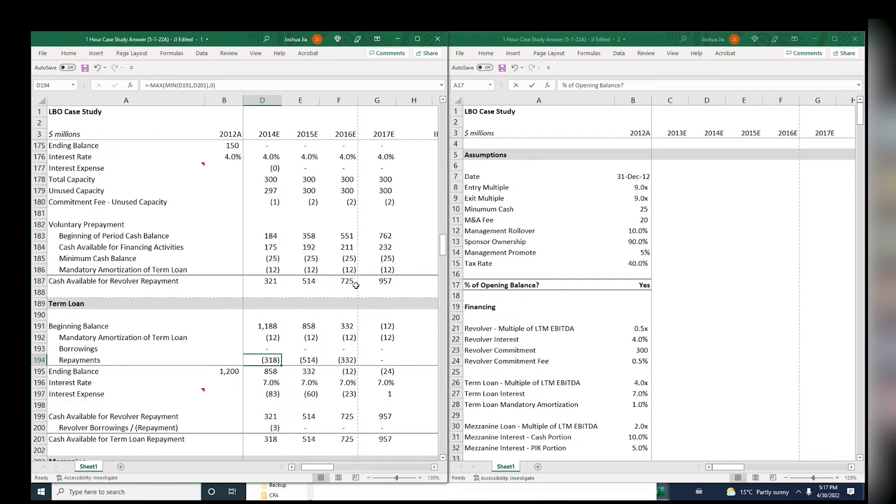
Look over the Term Loan's ending balance, interest and cash available rows beneath the repayments
{"action": "key", "text": "Right"}
{"action": "key", "text": "Down"}
{"action": "key", "text": "Down"}
{"action": "key", "text": "Down"}
{"action": "key", "text": "Down"}
{"action": "key", "text": "Down"}
{"action": "key", "text": "Down"}
{"action": "key", "text": "Down"}
{"action": "key", "text": "Down"}
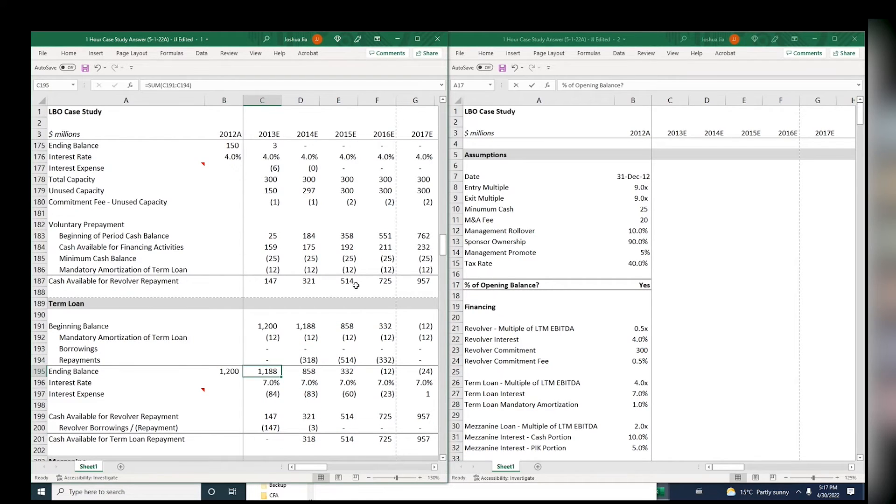
Look over the Mezzanine schedule down to the 2013E and 2014E PIK interest expense formulas
{"action": "key", "text": "Down"}
{"action": "key", "text": "Down"}
{"action": "key", "text": "Down"}
{"action": "key", "text": "Down"}
{"action": "key", "text": "Down"}
{"action": "key", "text": "Down"}
{"action": "key", "text": "Down"}
{"action": "key", "text": "Down"}
{"action": "key", "text": "Down"}
{"action": "key", "text": "Down"}
{"action": "key", "text": "Down"}
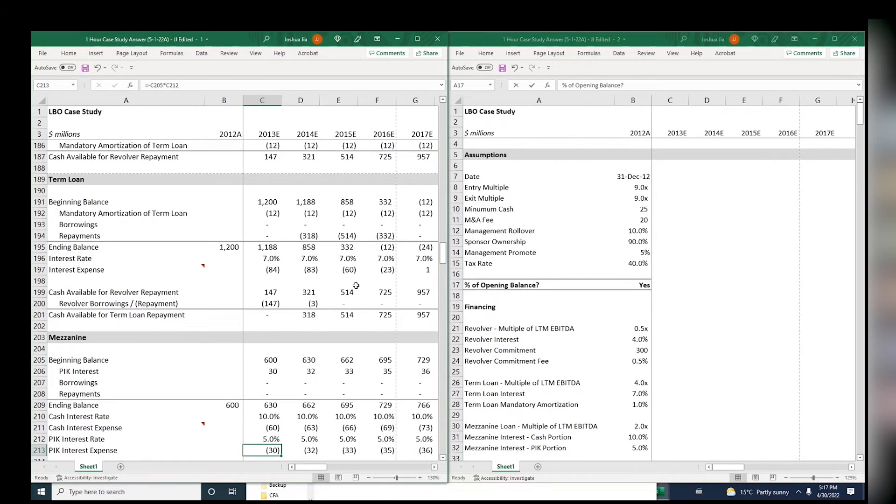
{"action": "scroll", "coordinate": [356, 285], "scroll_direction": "down", "scroll_amount": 1}
{"action": "key", "text": "Right"}
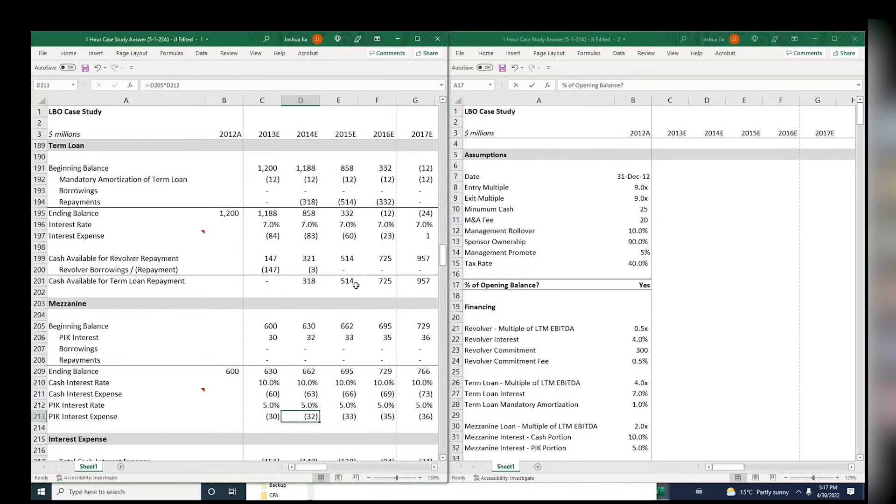
Return to the Cash Available for Term Loan Repayment row and review it across all years
{"action": "key", "text": "ctrl+Up"}
{"action": "key", "text": "ctrl+Up"}
{"action": "key", "text": "ctrl+Right"}
{"action": "key", "text": "Right"}
{"action": "key", "text": "Right"}
{"action": "key", "text": "ctrl+Left"}
{"action": "key", "text": "ctrl+Left"}
{"action": "key", "text": "ctrl+Left"}
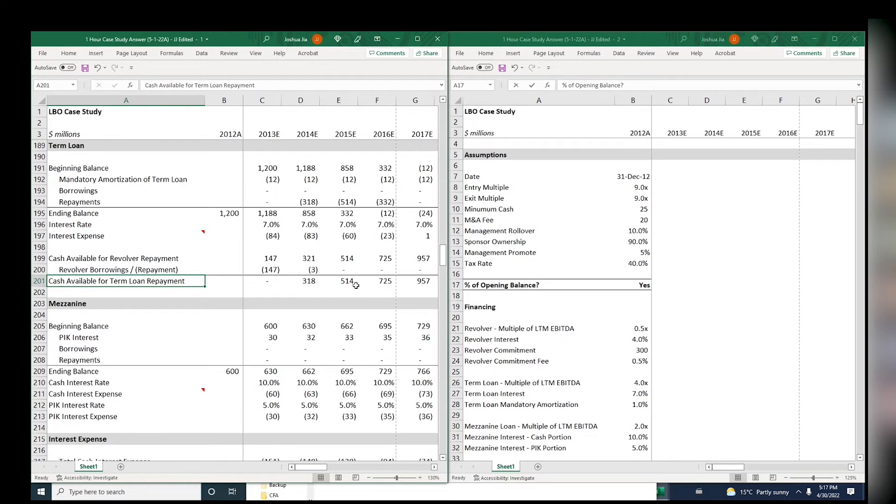
Go down to the Mezzanine schedule and inspect the 2013E Ending Balance formula
{"action": "key", "text": "Down"}
{"action": "key", "text": "Right"}
{"action": "key", "text": "Down"}
{"action": "key", "text": "Down"}
{"action": "key", "text": "Down"}
{"action": "key", "text": "Down"}
{"action": "key", "text": "Down"}
{"action": "key", "text": "Down"}
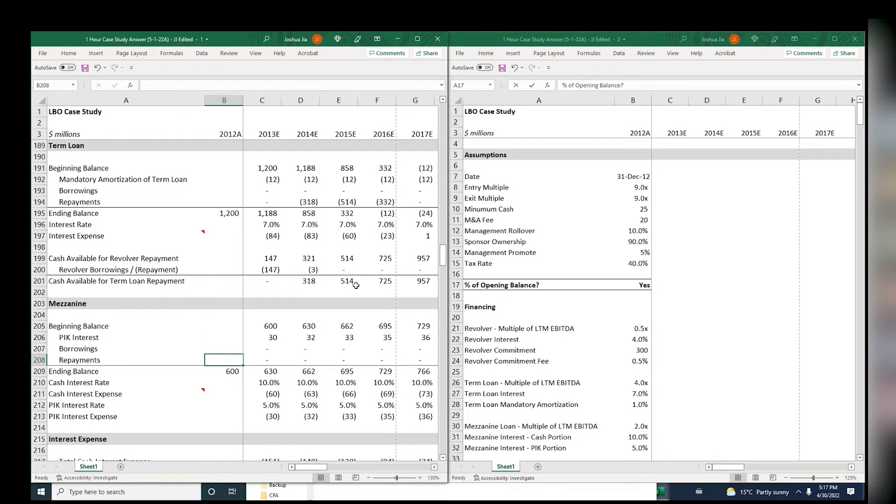
{"action": "key", "text": "Right"}
{"action": "key", "text": "Down"}
{"action": "key", "text": "Left"}
{"action": "key", "text": "Right"}
{"action": "key", "text": "F2"}
{"action": "key", "text": "Escape"}
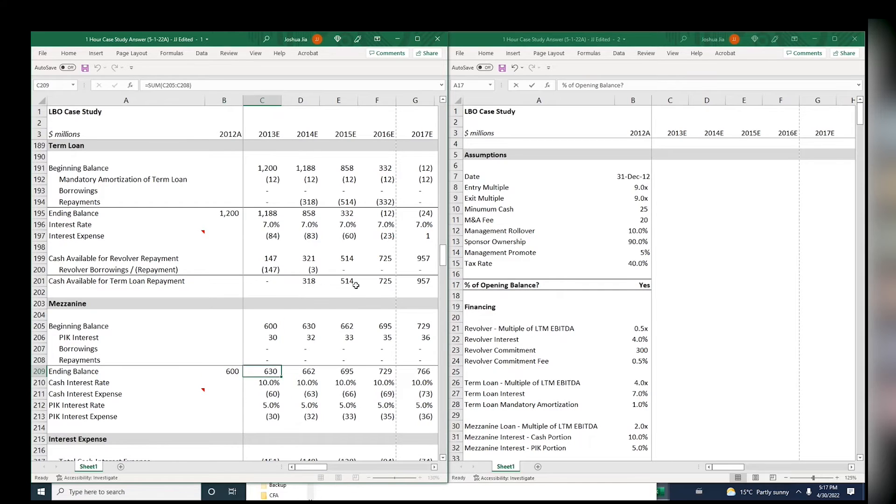
Review the Mezzanine's 2013E column from the Beginning Balance down to the Cash Interest Expense
{"action": "key", "text": "Left"}
{"action": "key", "text": "Right"}
{"action": "key", "text": "Up"}
{"action": "key", "text": "Up"}
{"action": "key", "text": "Up"}
{"action": "key", "text": "Up"}
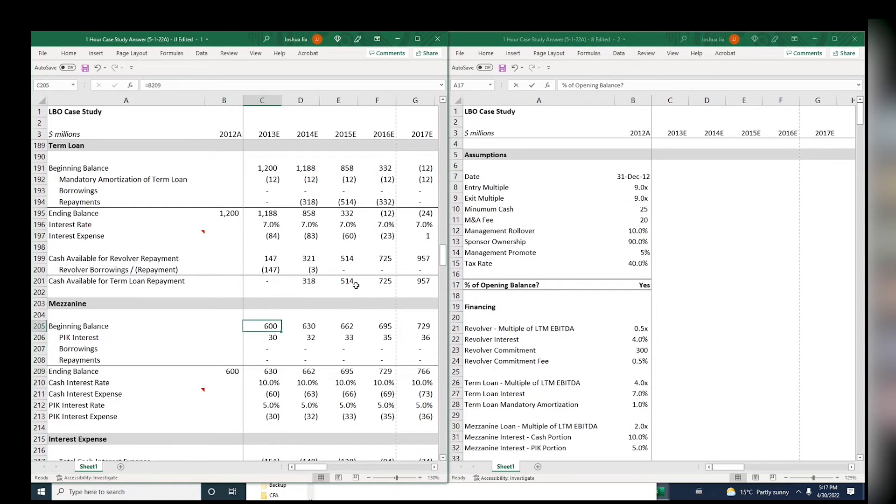
{"action": "key", "text": "Down"}
{"action": "key", "text": "Down"}
{"action": "key", "text": "Down"}
{"action": "key", "text": "Down"}
{"action": "key", "text": "Down"}
{"action": "key", "text": "Down"}
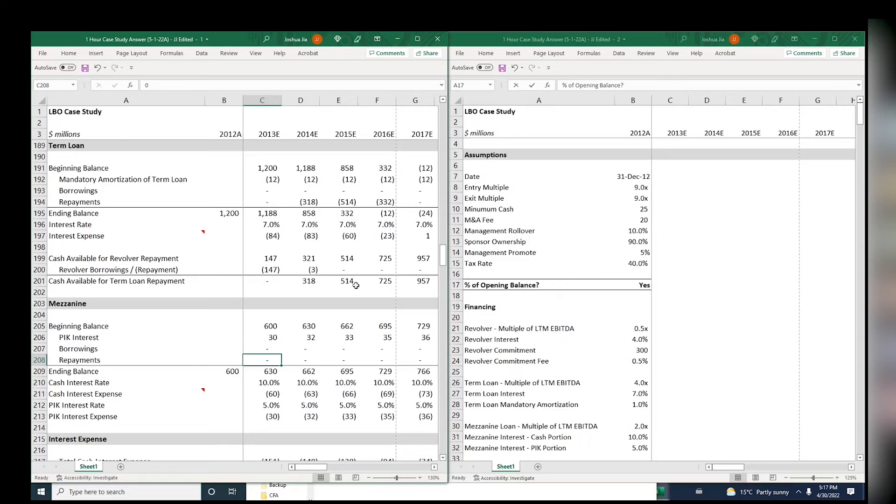
{"action": "key", "text": "F2"}
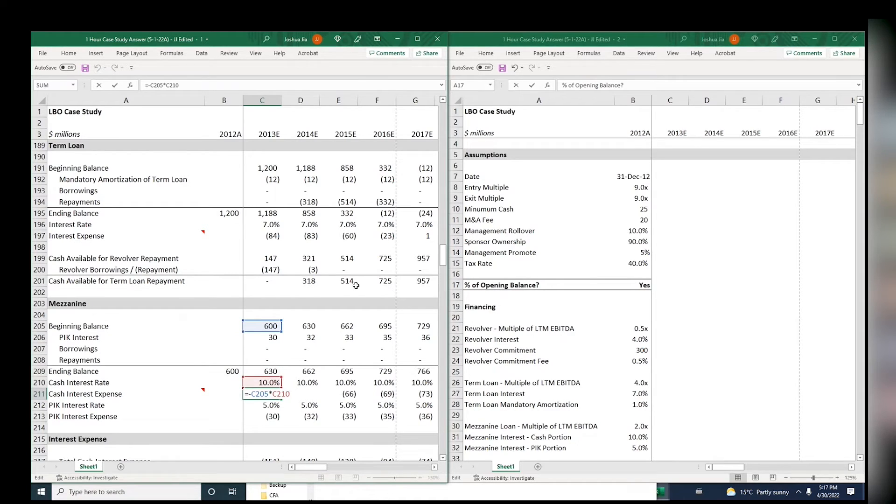
{"action": "type", "text": "if("}
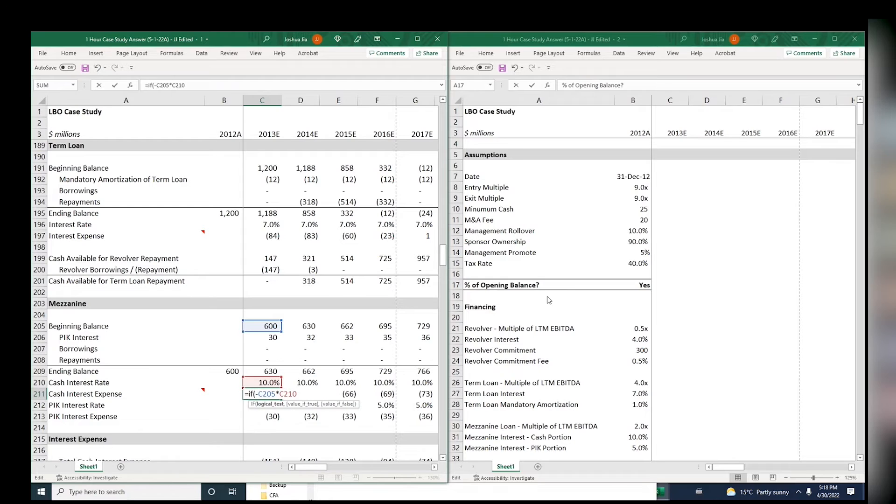
{"action": "left_click", "coordinate": [640, 283]}
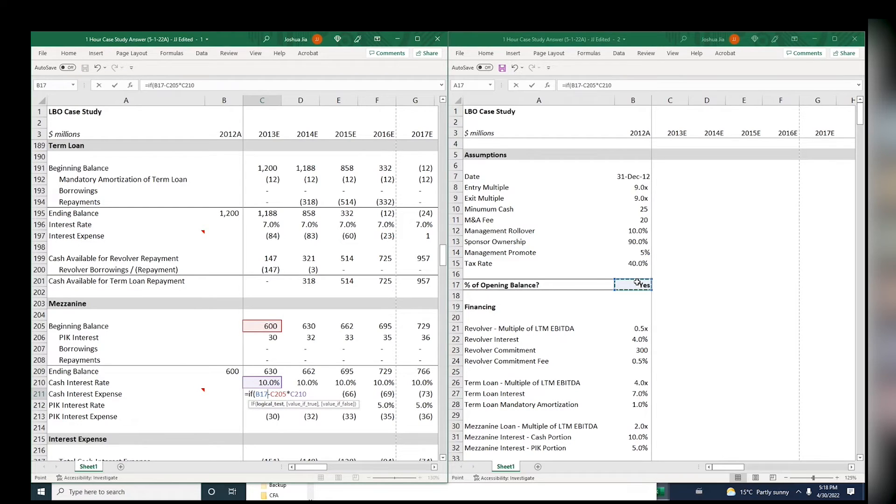
{"action": "key", "text": "Escape"}
{"action": "left_click", "coordinate": [637, 283]}
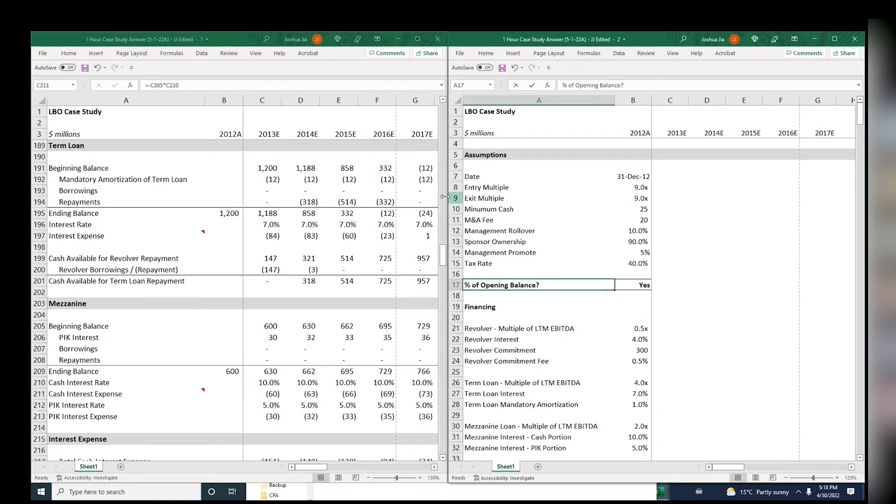
{"action": "left_click", "coordinate": [385, 202]}
{"action": "key", "text": "Up"}
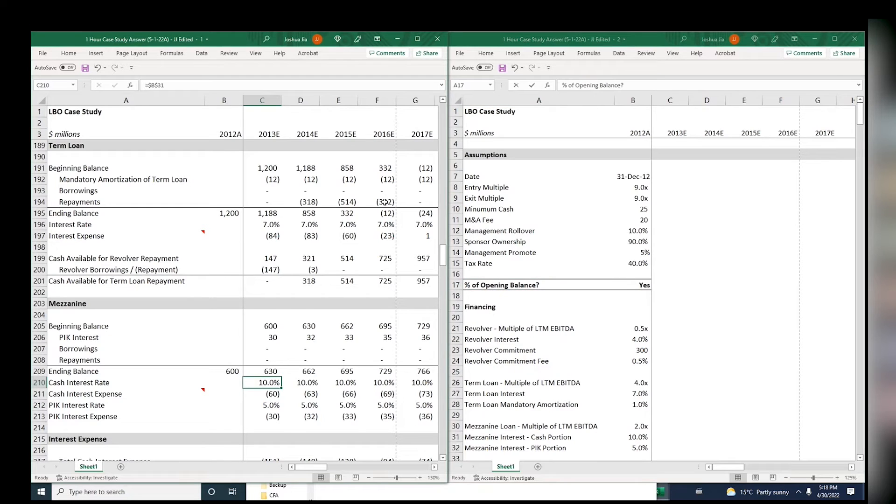
{"action": "key", "text": "Down"}
{"action": "key", "text": "Up"}
{"action": "key", "text": "Up"}
Start wrapping the Term Loan's 2013E Interest Expense formula in an IF that tests whether the opening balance toggle, $B$17, equals "No"
{"action": "left_click", "coordinate": [306, 209]}
{"action": "key", "text": "Left"}
{"action": "key", "text": "Down"}
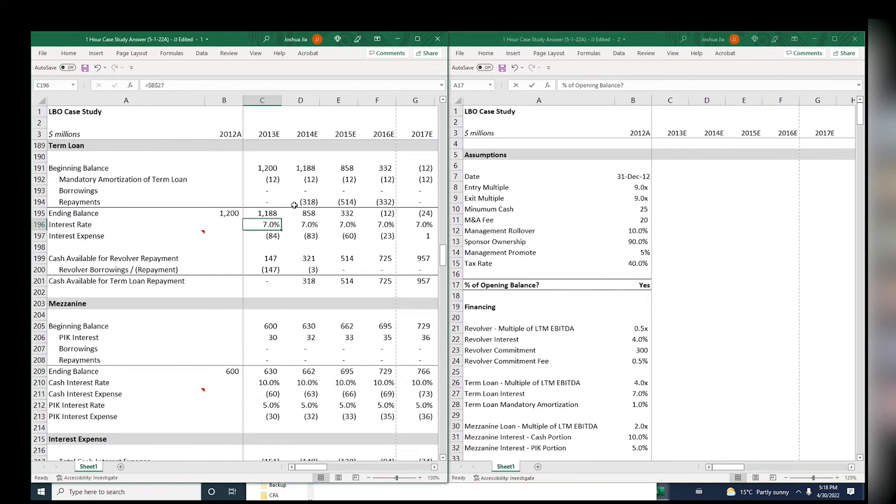
{"action": "key", "text": "Down"}
{"action": "type", "text": "=-C191*C196"}
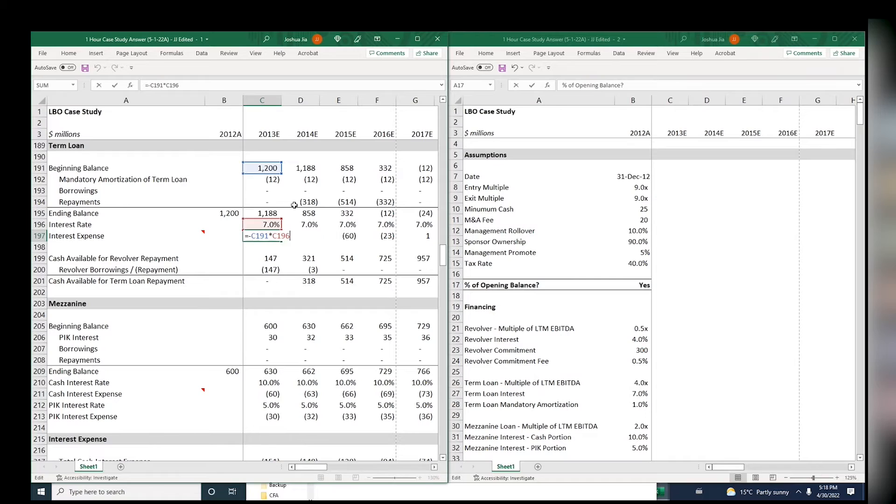
{"action": "key", "text": "Home"}
{"action": "key", "text": "Right"}
{"action": "type", "text": "if("}
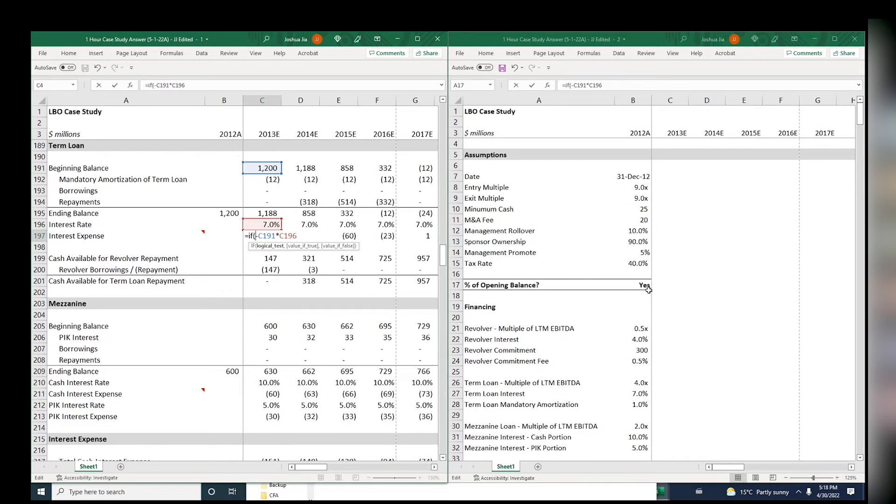
{"action": "left_click", "coordinate": [648, 289]}
{"action": "key", "text": "F4"}
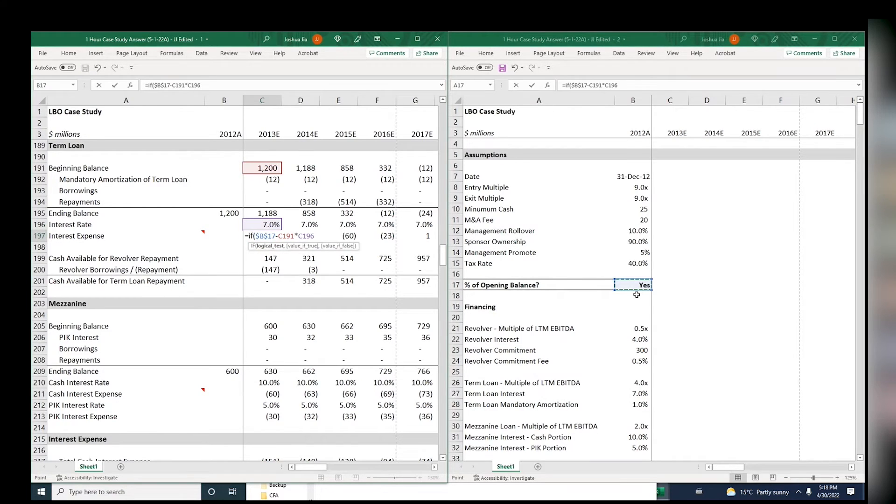
{"action": "type", "text": "=\"Ye"}
{"action": "key", "text": "BackSpace"}
{"action": "key", "text": "BackSpace"}
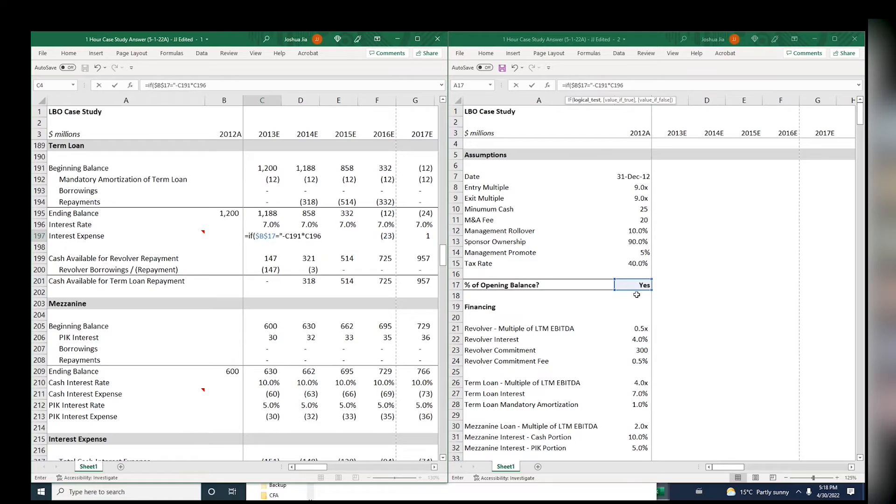
{"action": "type", "text": "No"}
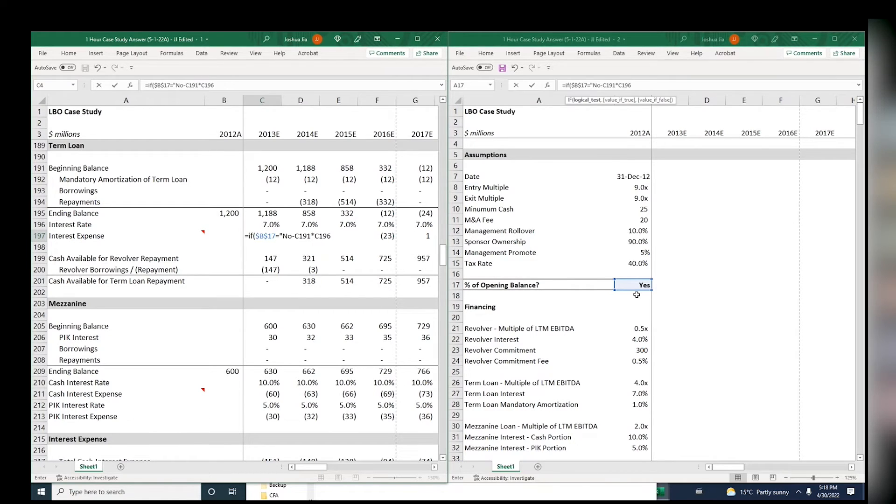
{"action": "key", "text": "BackSpace"}
{"action": "key", "text": "BackSpace"}
{"action": "type", "text": "No\", ave"}
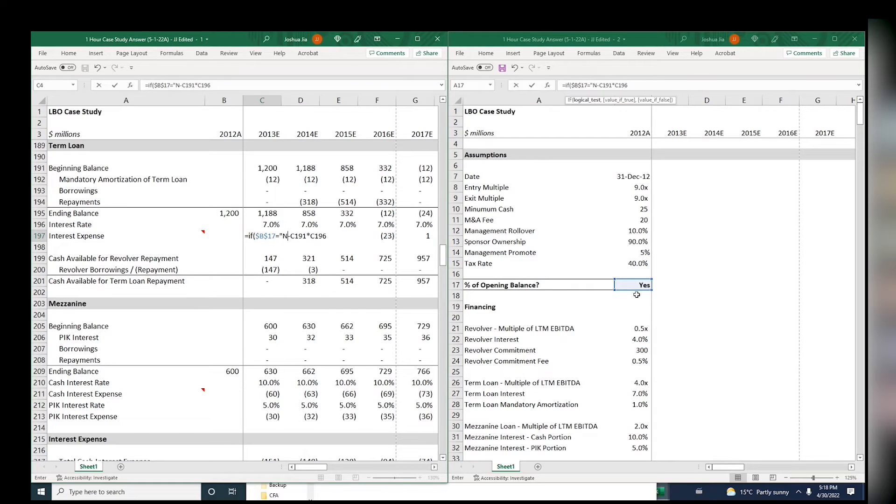
Make the IF return average(C191,C195)*C196 when the test is true and keep -C191*C196 as the false result
{"action": "type", "text": "rage("}
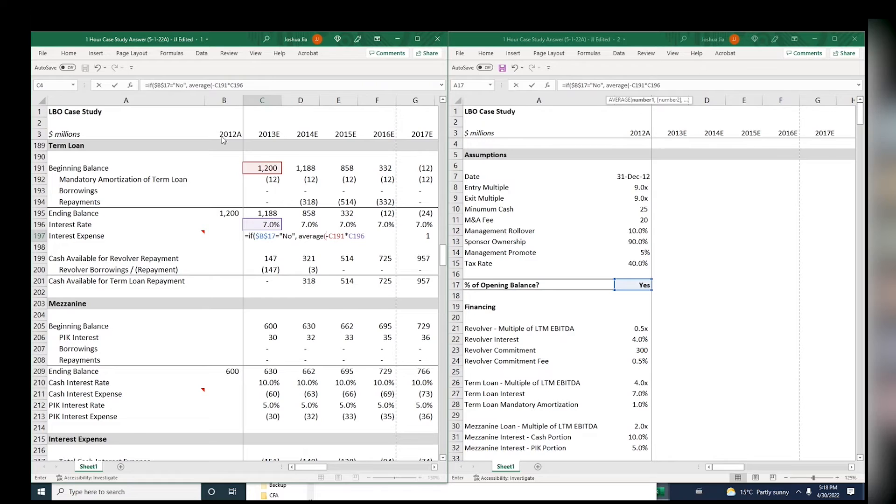
{"action": "left_click", "coordinate": [268, 171]}
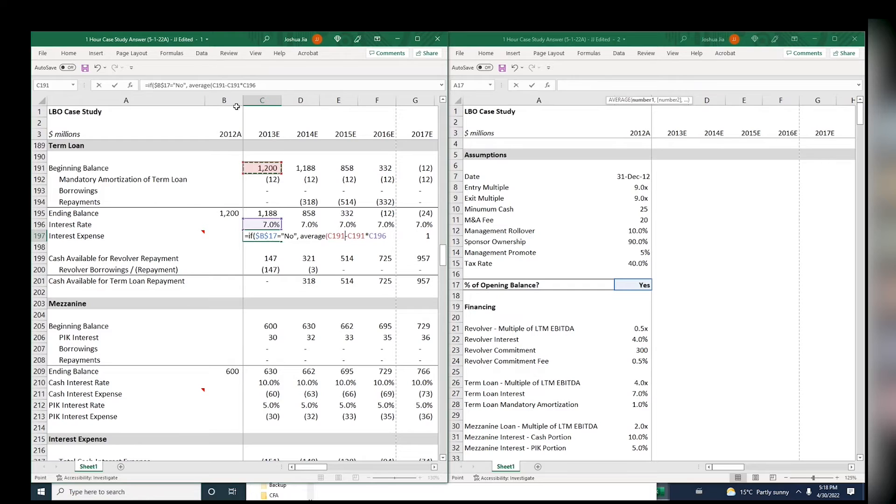
{"action": "left_click", "coordinate": [226, 85]}
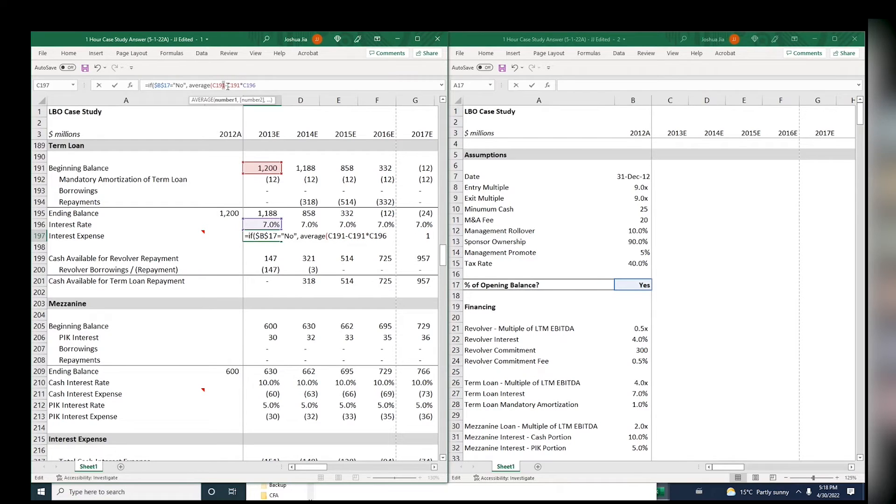
{"action": "type", "text": ","}
{"action": "left_click", "coordinate": [251, 210]}
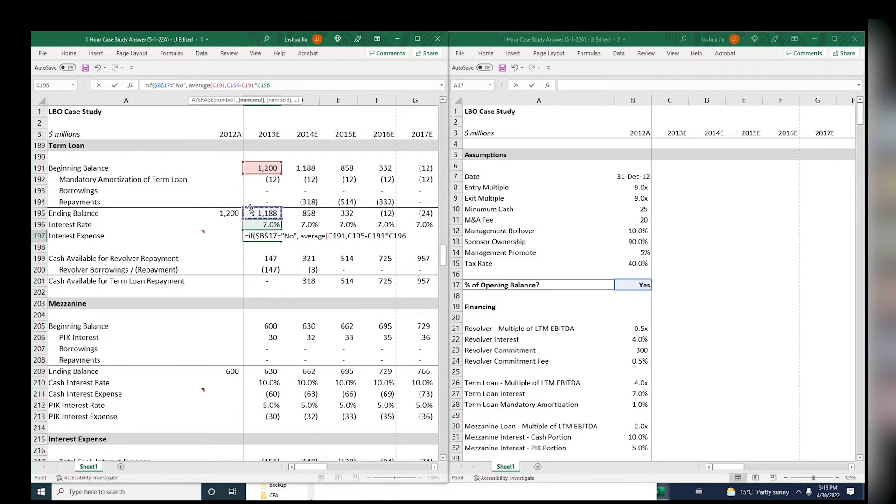
{"action": "type", "text": ")"}
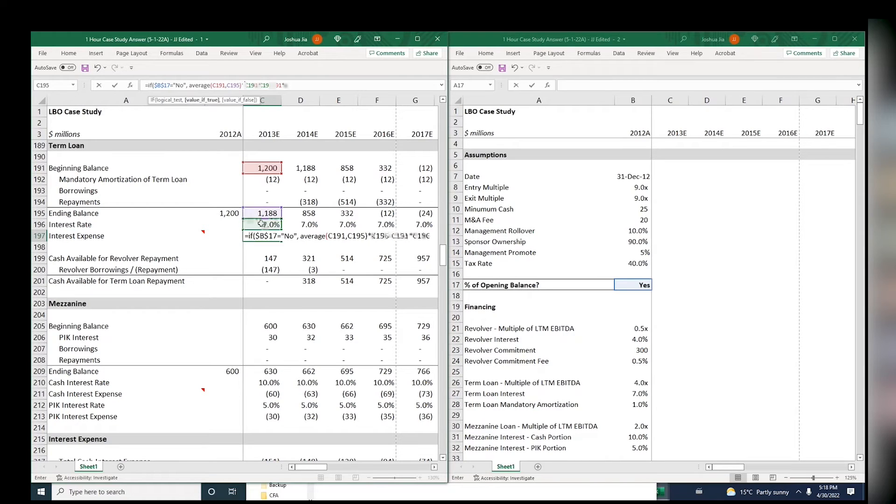
{"action": "type", "text": "*"}
{"action": "left_click", "coordinate": [259, 224]}
{"action": "type", "text": ",-C191*C196"}
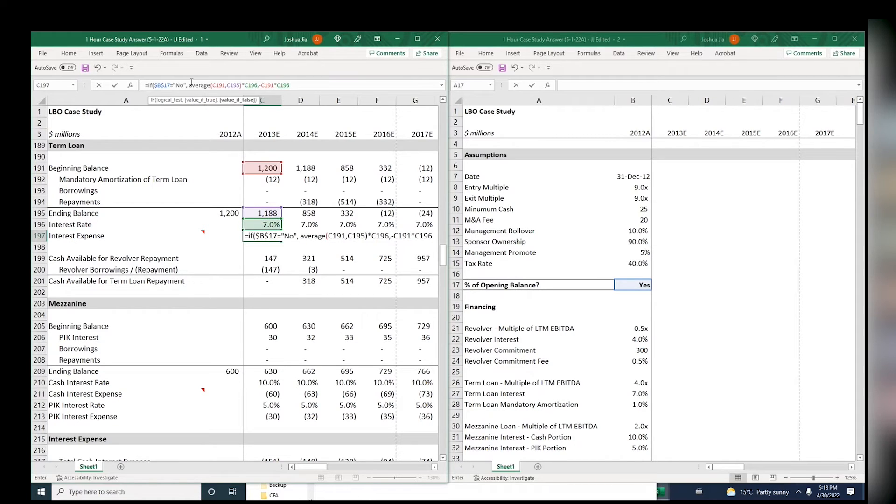
Put a minus sign before the average, close the IF's parenthesis and enter the 2013E Interest Expense formula
{"action": "left_click", "coordinate": [190, 85]}
{"action": "type", "text": "-"}
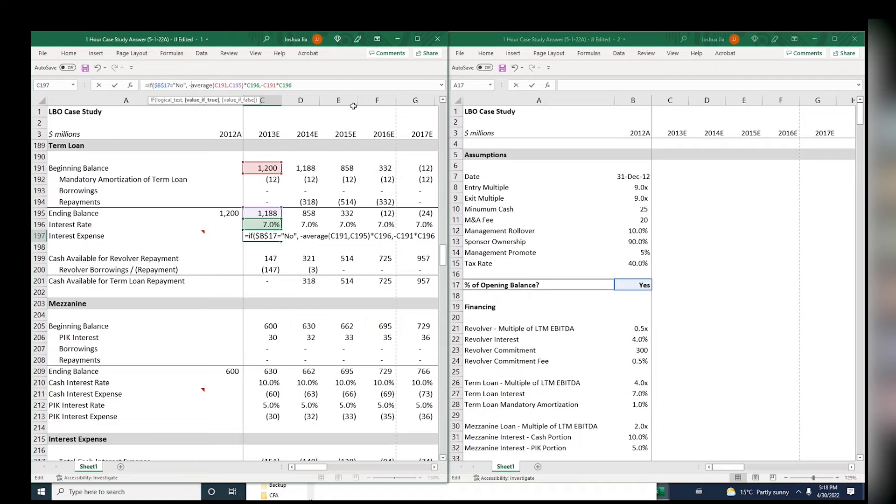
{"action": "left_click", "coordinate": [327, 85]}
{"action": "type", "text": ")"}
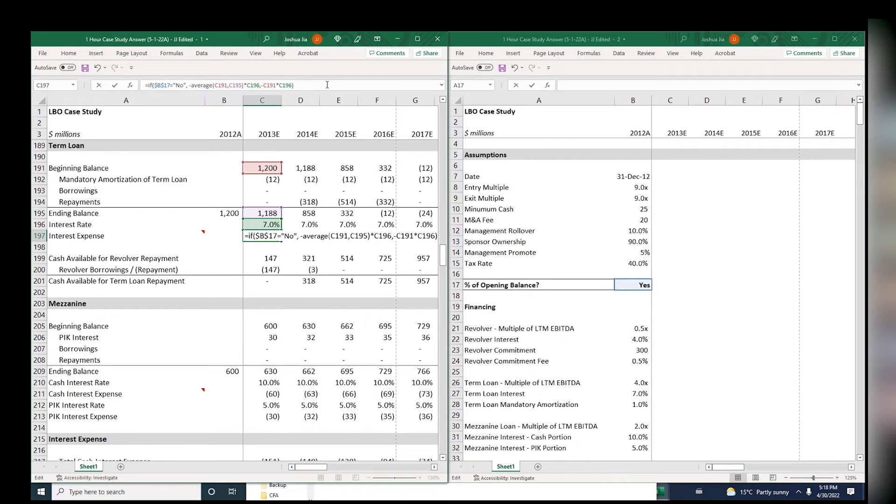
{"action": "key", "text": "ctrl+Return"}
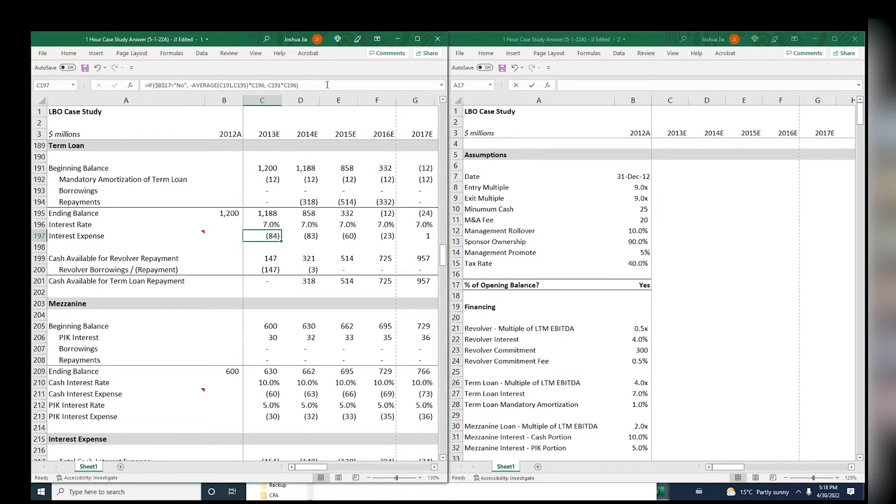
Copy the 2013E Term Loan Interest Expense formula across the later projection years and check the 2015E and 2016E formulas
{"action": "key", "text": "ctrl+shift+Right"}
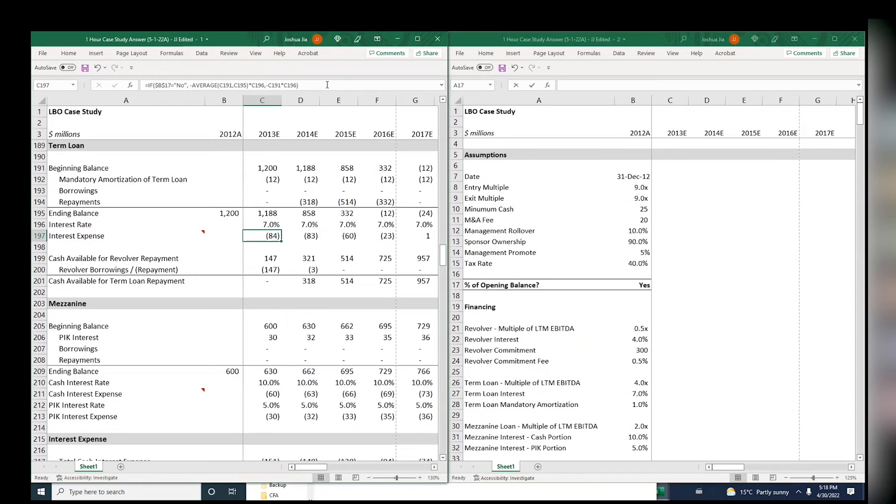
{"action": "key", "text": "Right"}
{"action": "key", "text": "Right"}
{"action": "key", "text": "F2"}
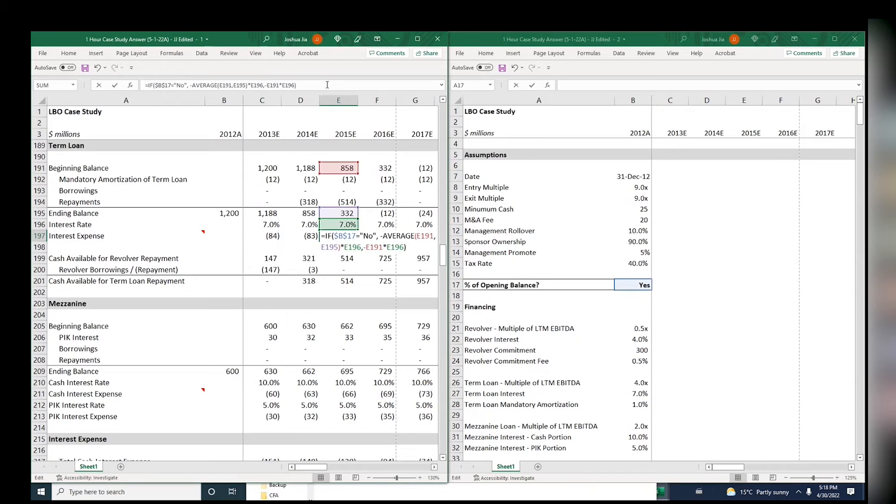
{"action": "key", "text": "Escape"}
{"action": "key", "text": "Right"}
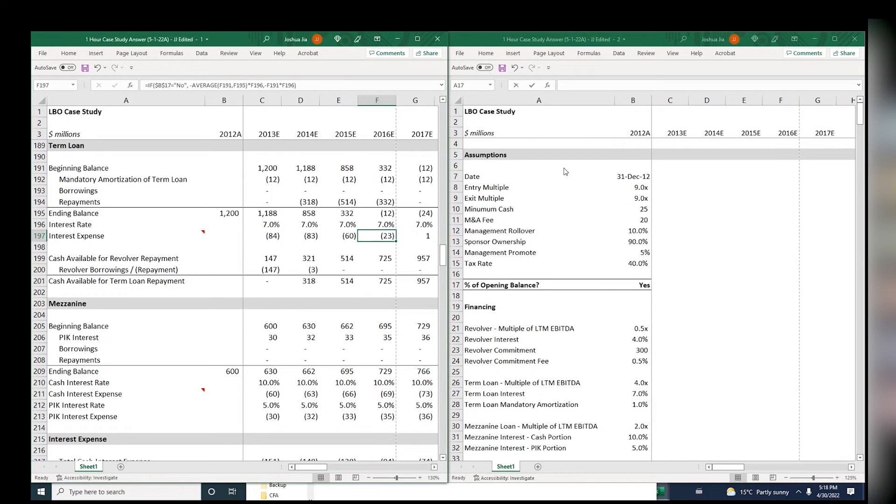
Save the workbook under the new name "1 Hour Case Study Answer (5-1-22B) - JJ Edited"
{"action": "left_click", "coordinate": [605, 258]}
{"action": "key", "text": "F12"}
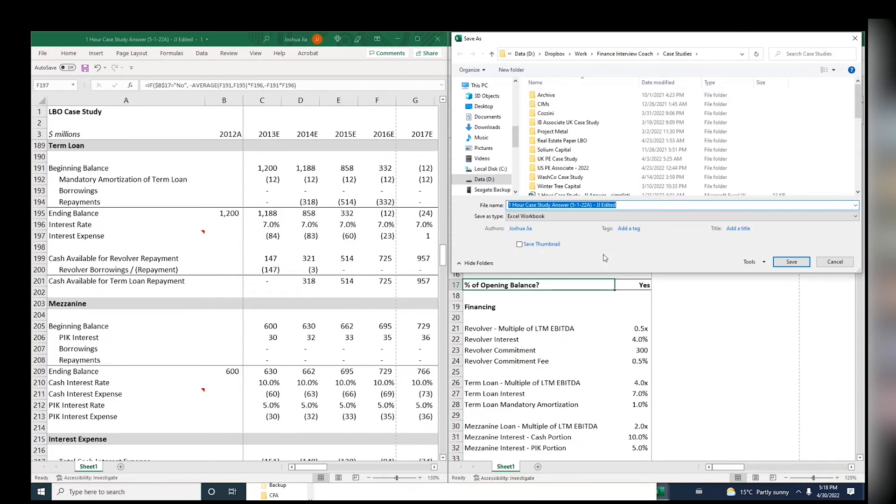
{"action": "key", "text": "Right"}
{"action": "key", "text": "Left"}
{"action": "key", "text": "Left"}
{"action": "key", "text": "BackSpace"}
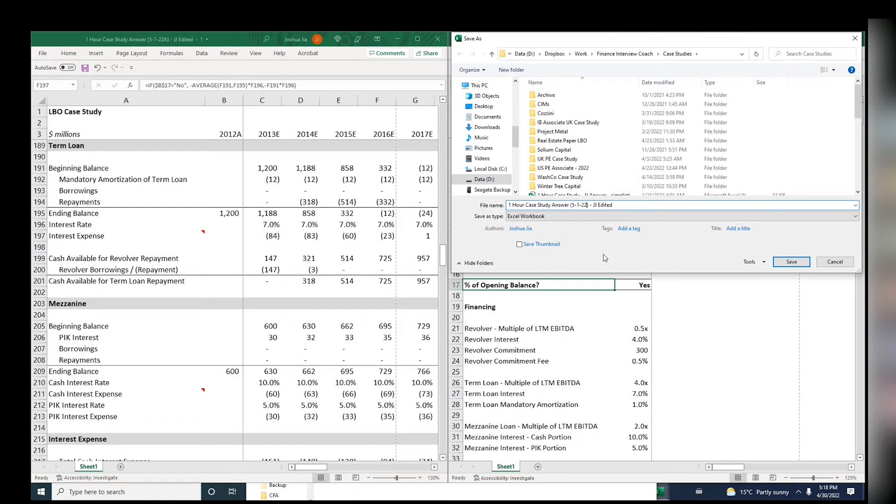
{"action": "type", "text": "B"}
{"action": "key", "text": "Return"}
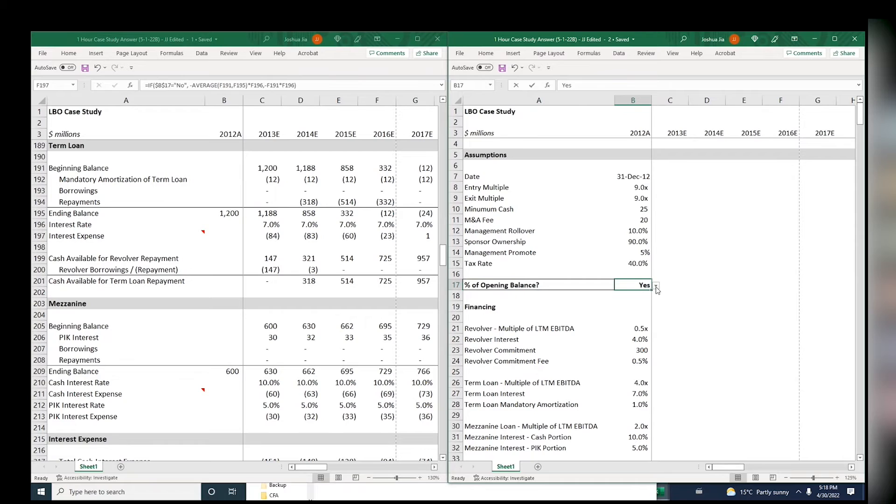
Switch the "% of Opening Balance?" toggle to No and check the Term Loan Interest Expense in 2015E and 2014E
{"action": "left_click", "coordinate": [655, 285]}
{"action": "left_click", "coordinate": [599, 301]}
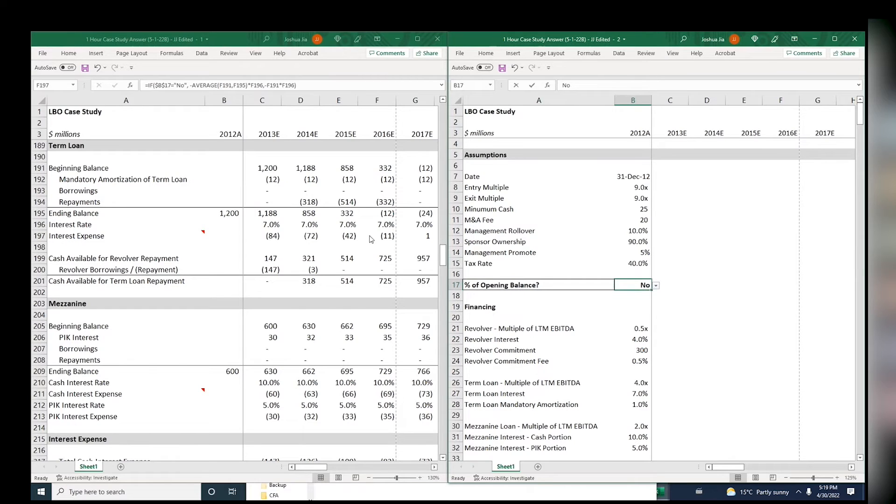
{"action": "left_click", "coordinate": [336, 233]}
{"action": "left_click", "coordinate": [317, 233]}
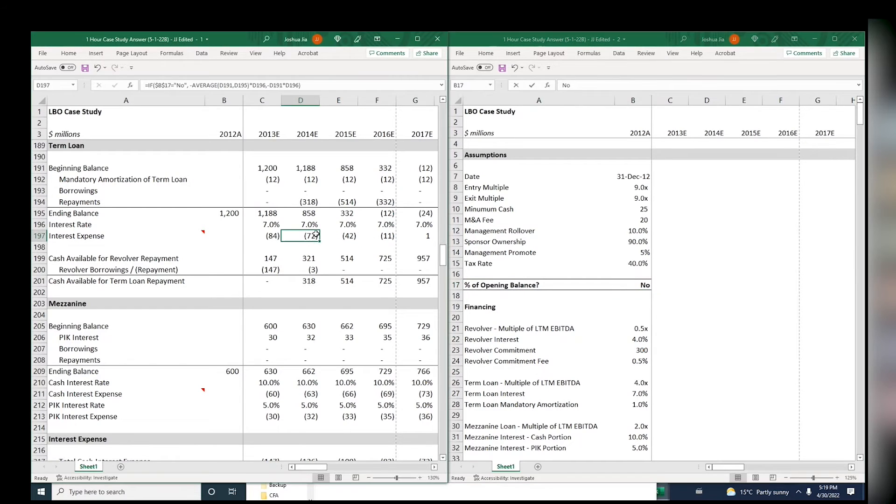
Set the "% of Opening Balance?" toggle back to Yes
{"action": "left_click", "coordinate": [647, 281]}
{"action": "left_click", "coordinate": [656, 285]}
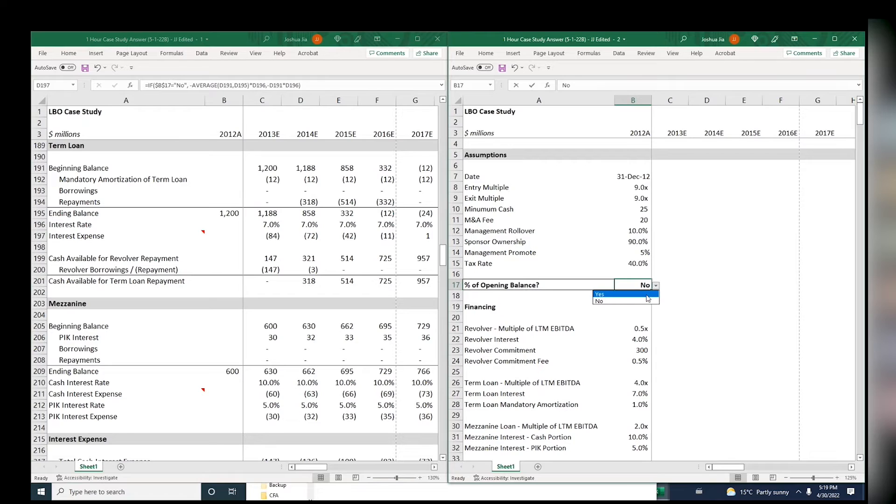
{"action": "left_click", "coordinate": [646, 293]}
Wrap the 2013E Mezzanine Cash Interest Expense formula in an IF that tests whether the "% of Opening Balance?" toggle in $B$17 equals "Yes"
{"action": "left_click", "coordinate": [406, 223]}
{"action": "key", "text": "Left"}
{"action": "key", "text": "Down"}
{"action": "key", "text": "Down"}
{"action": "key", "text": "Down"}
{"action": "key", "text": "Down"}
{"action": "key", "text": "Down"}
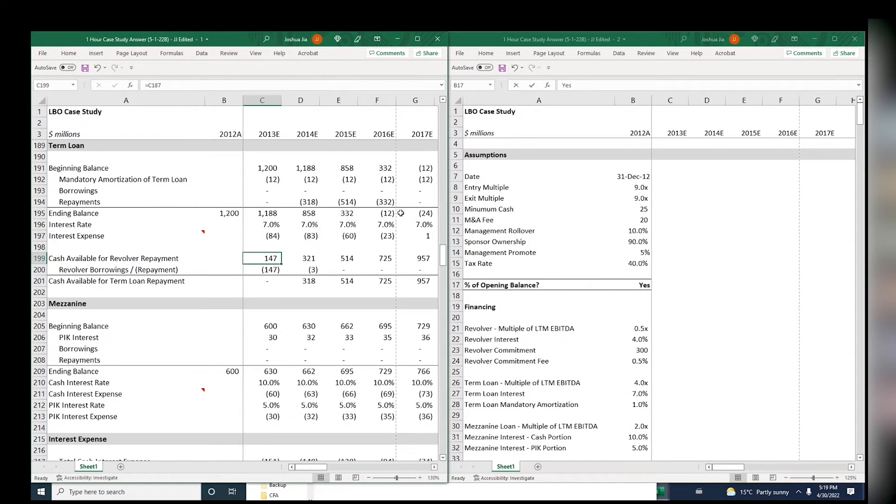
{"action": "key", "text": "Up"}
{"action": "key", "text": "Right"}
{"action": "key", "text": "Down"}
{"action": "key", "text": "Left"}
{"action": "key", "text": "Down"}
{"action": "key", "text": "Down"}
{"action": "key", "text": "Down"}
{"action": "key", "text": "Down"}
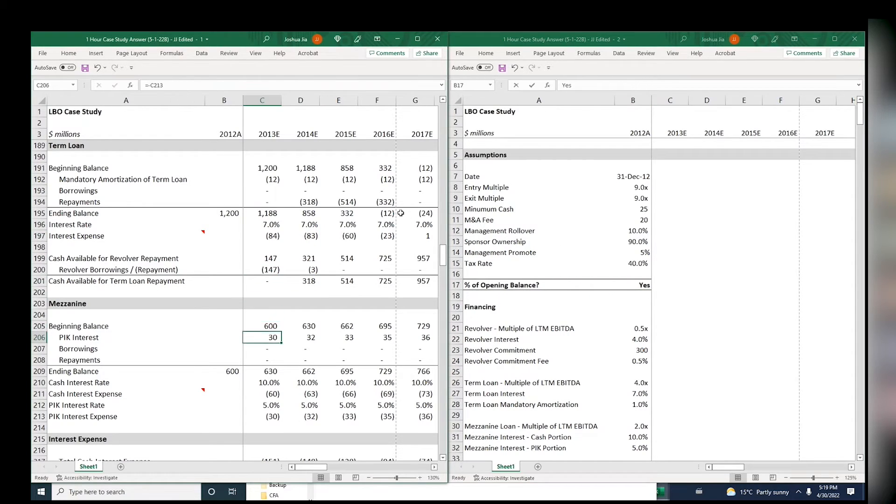
{"action": "key", "text": "Down"}
{"action": "key", "text": "Down"}
{"action": "key", "text": "Down"}
{"action": "key", "text": "Right"}
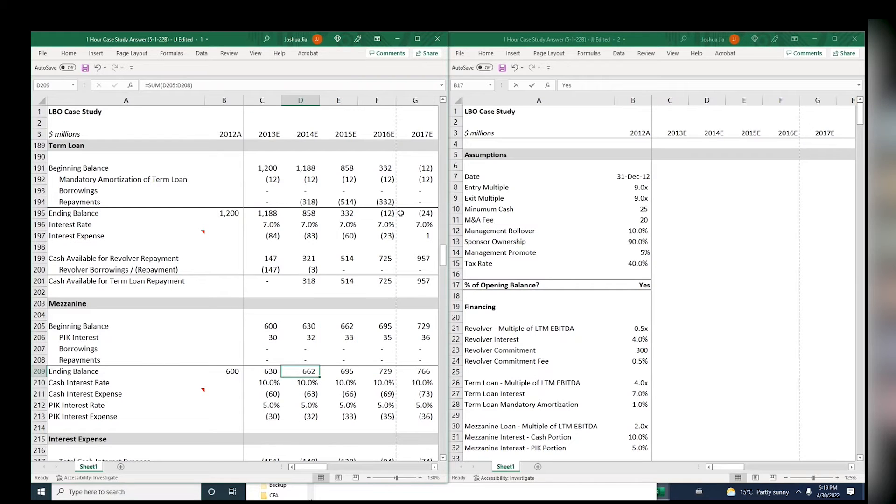
{"action": "key", "text": "Down"}
{"action": "key", "text": "Down"}
{"action": "key", "text": "Down"}
{"action": "key", "text": "Up"}
{"action": "key", "text": "Left"}
{"action": "type", "text": "=C205*C210"}
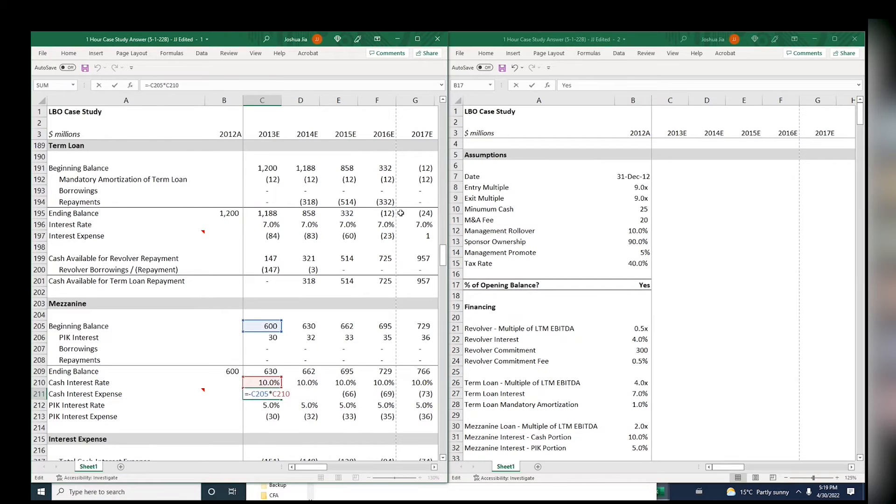
{"action": "type", "text": "IF"}
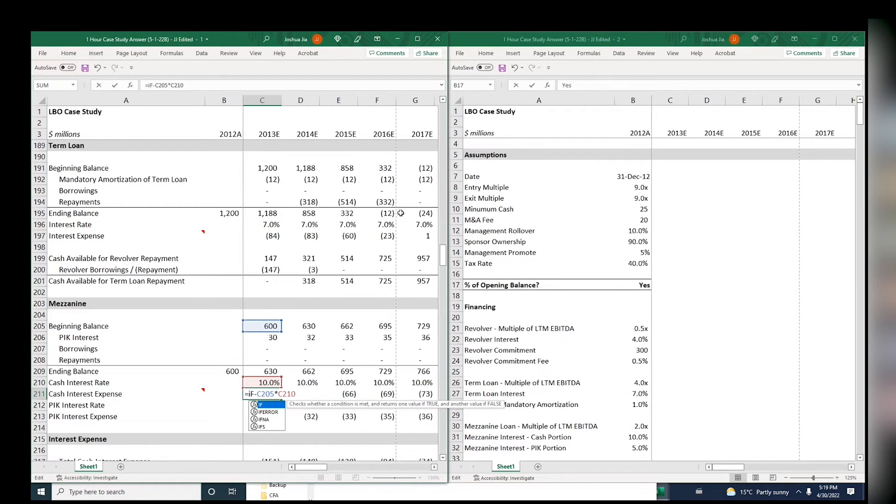
{"action": "key", "text": "BackSpace"}
{"action": "type", "text": "f("}
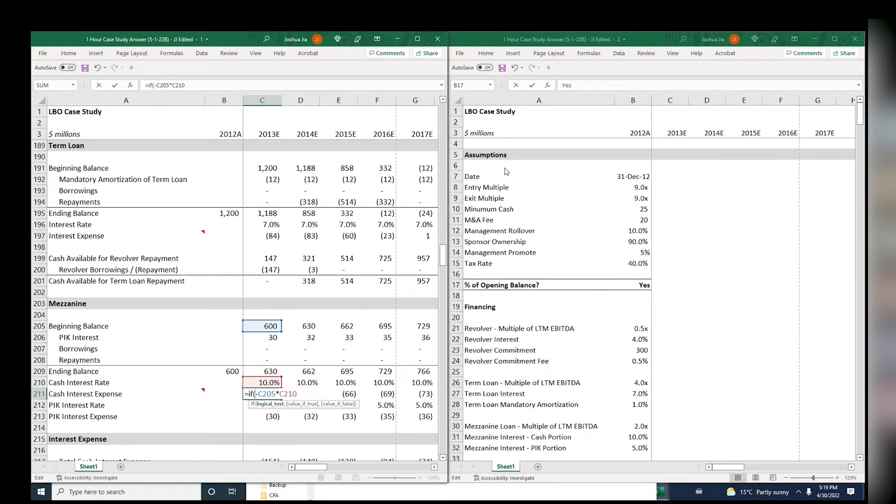
{"action": "left_click", "coordinate": [629, 283]}
{"action": "key", "text": "F4"}
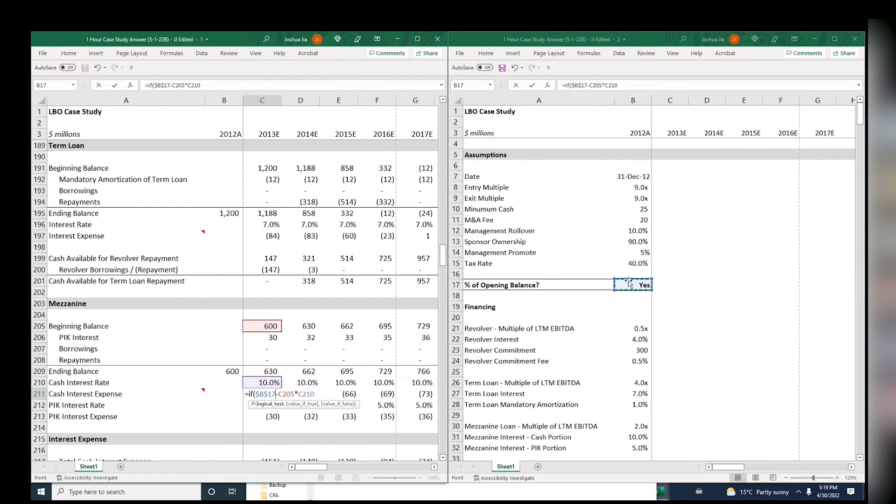
{"action": "type", "text": "=\"Yes\","}
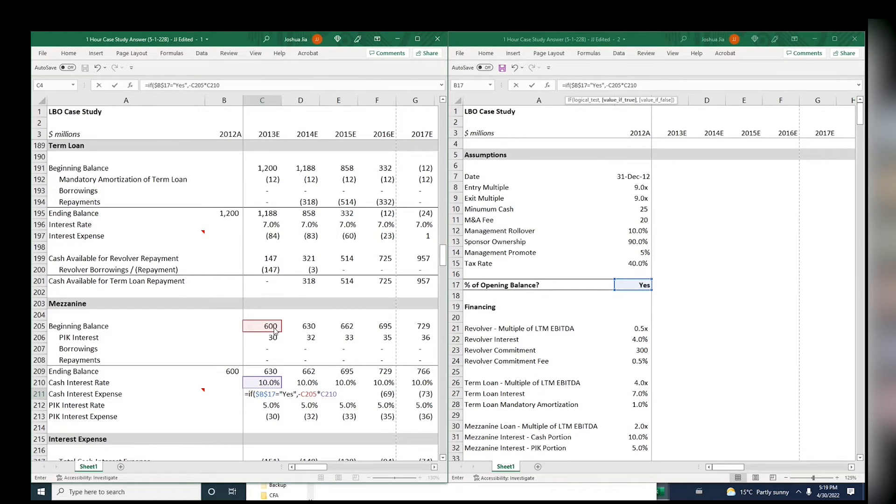
Complete the 2013E Mezzanine Cash Interest Expense formula as =IF($B$17="No",-AVERAGE(C205,C209)*C210,-C205*C210)
{"action": "type", "text": "avera"}
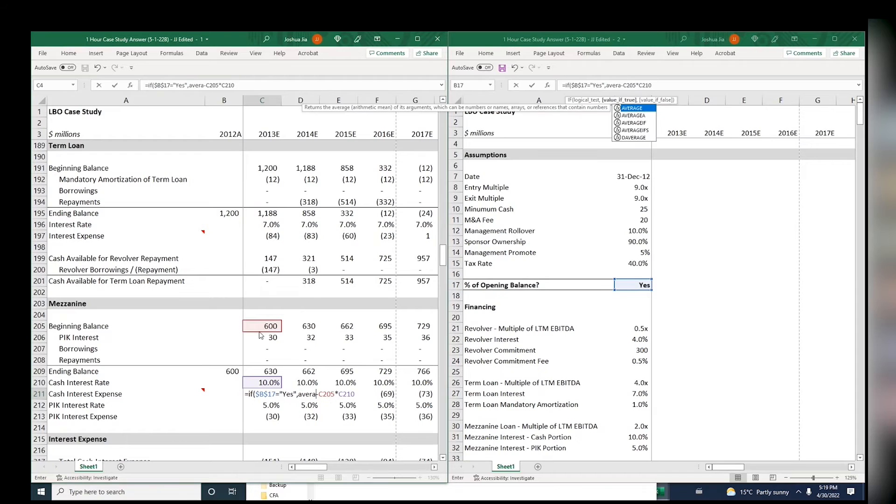
{"action": "type", "text": "ge("}
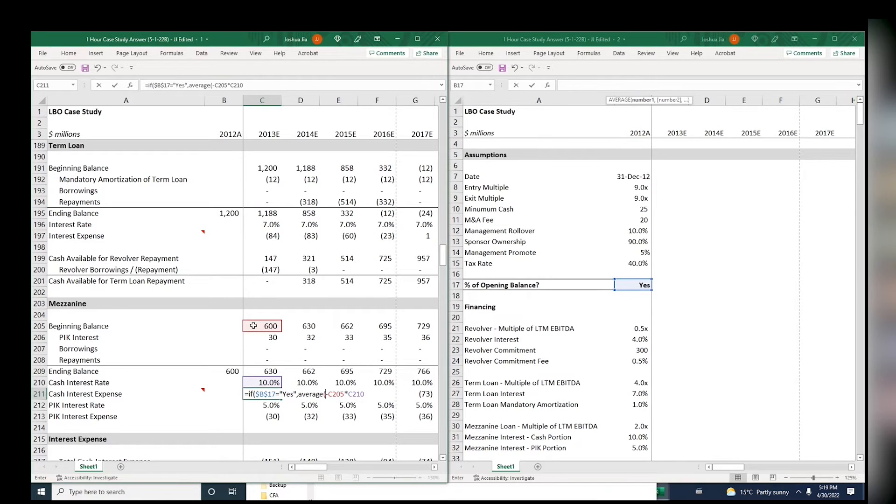
{"action": "left_click", "coordinate": [246, 326]}
{"action": "type", "text": ","}
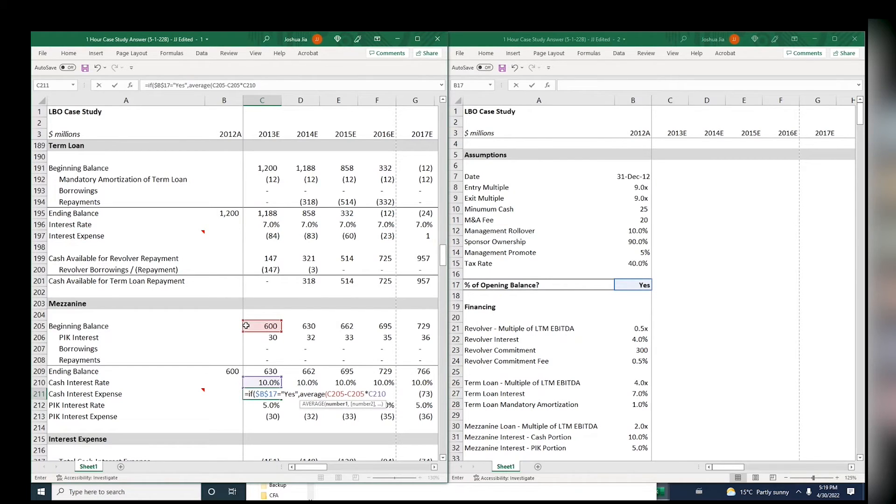
{"action": "left_click", "coordinate": [256, 370]}
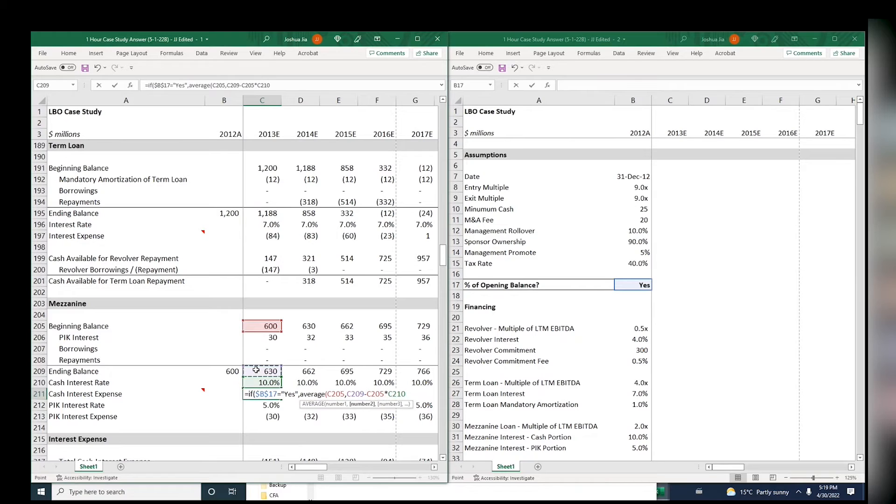
{"action": "type", "text": ")*"}
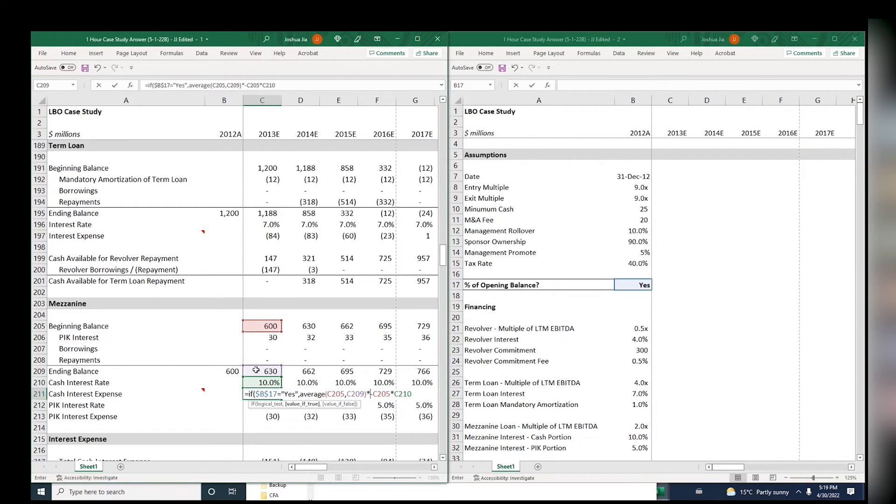
{"action": "left_click", "coordinate": [265, 382]}
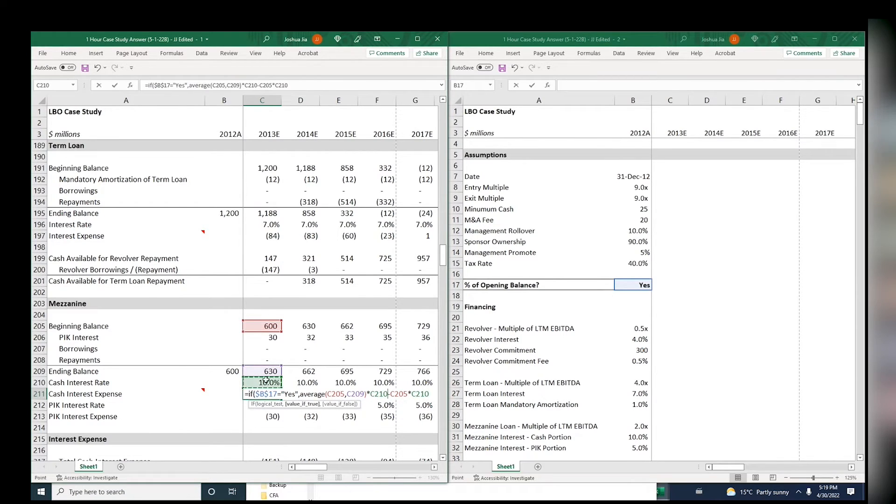
{"action": "type", "text": ","}
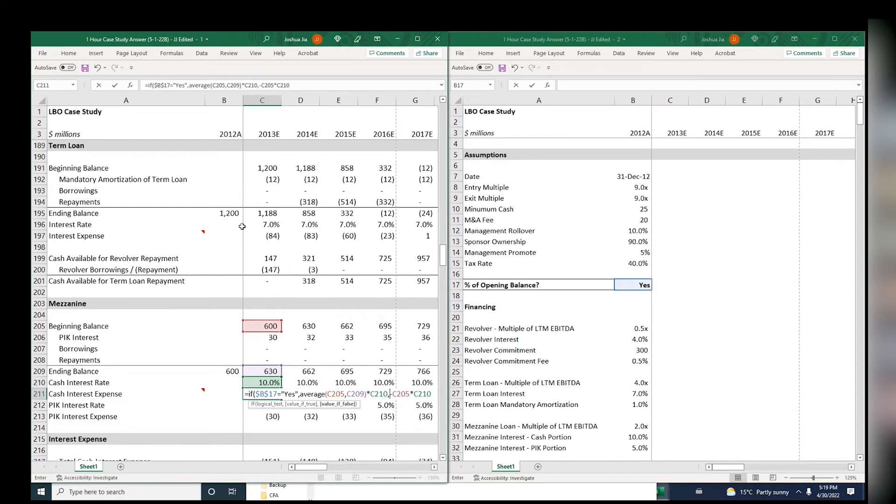
{"action": "left_click", "coordinate": [189, 86]}
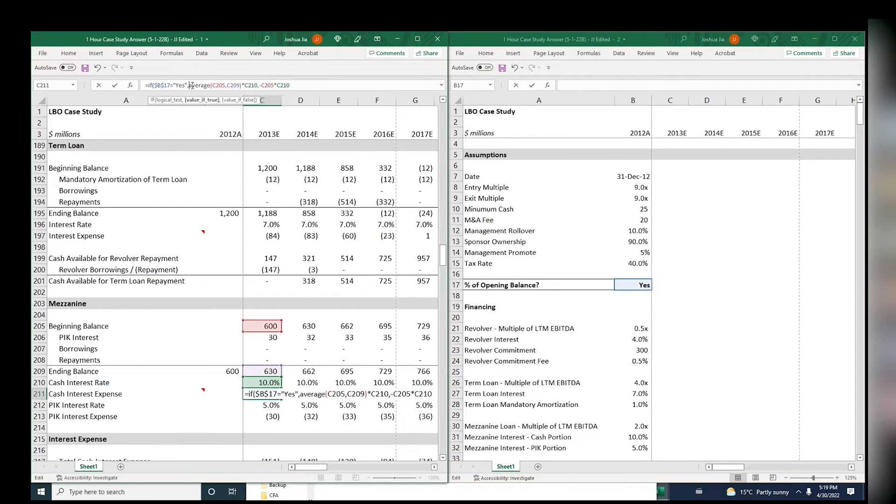
{"action": "type", "text": "-"}
{"action": "left_click", "coordinate": [307, 87]}
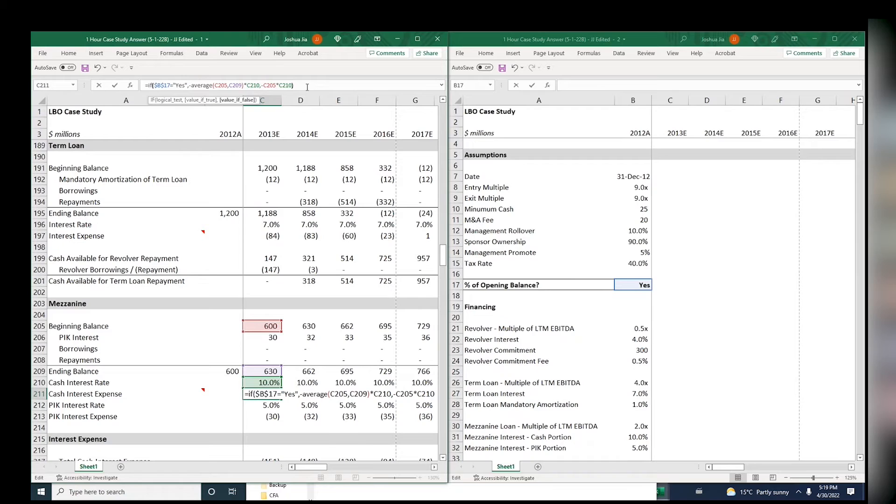
{"action": "type", "text": ")"}
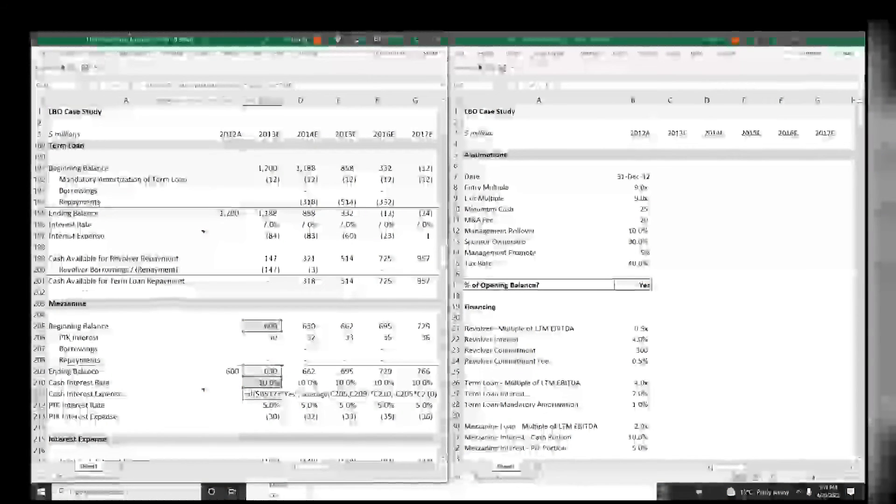
{"action": "key", "text": "Return"}
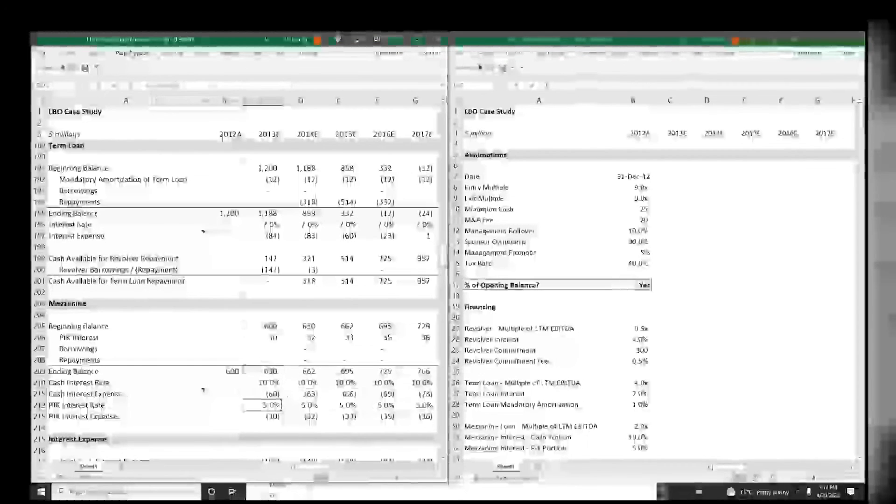
Copy the 2013E Mezzanine Cash Interest Expense formula across the later projection years
{"action": "left_click", "coordinate": [262, 234]}
{"action": "key", "text": "Down"}
{"action": "key", "text": "Down"}
{"action": "key", "text": "Down"}
{"action": "key", "text": "Down"}
{"action": "key", "text": "Down"}
{"action": "key", "text": "Down"}
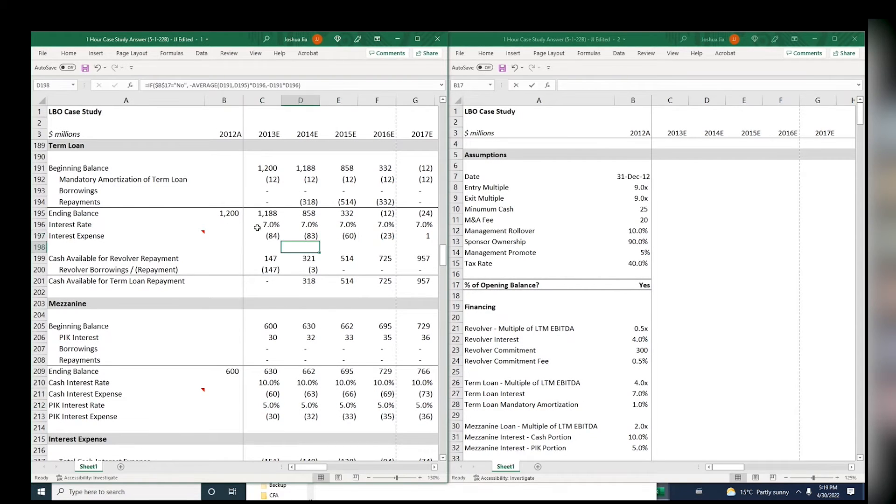
{"action": "key", "text": "Down"}
{"action": "key", "text": "Down"}
{"action": "key", "text": "Down"}
{"action": "key", "text": "Down"}
{"action": "key", "text": "Down"}
{"action": "key", "text": "Down"}
{"action": "key", "text": "Down"}
{"action": "key", "text": "Down"}
{"action": "key", "text": "ctrl+c"}
{"action": "key", "text": "Right"}
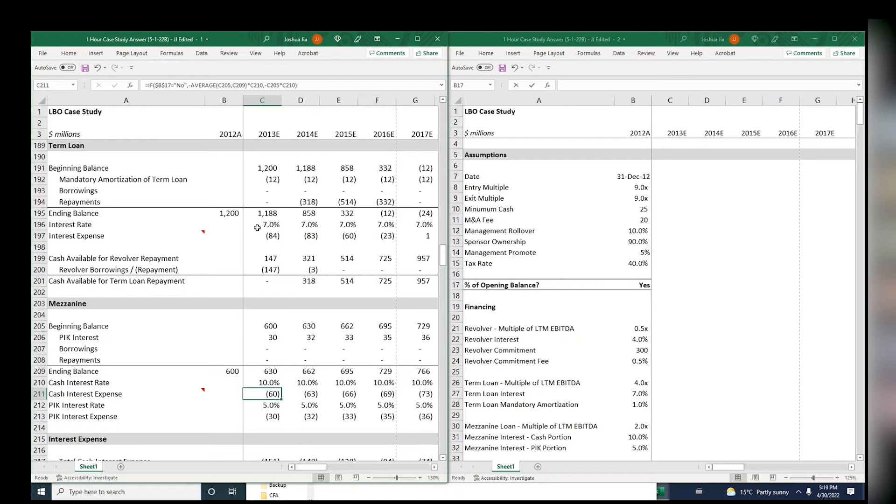
{"action": "key", "text": "shift+Right"}
{"action": "key", "text": "shift+Right"}
{"action": "key", "text": "shift+Right"}
{"action": "key", "text": "ctrl+alt+v"}
{"action": "key", "text": "Return"}
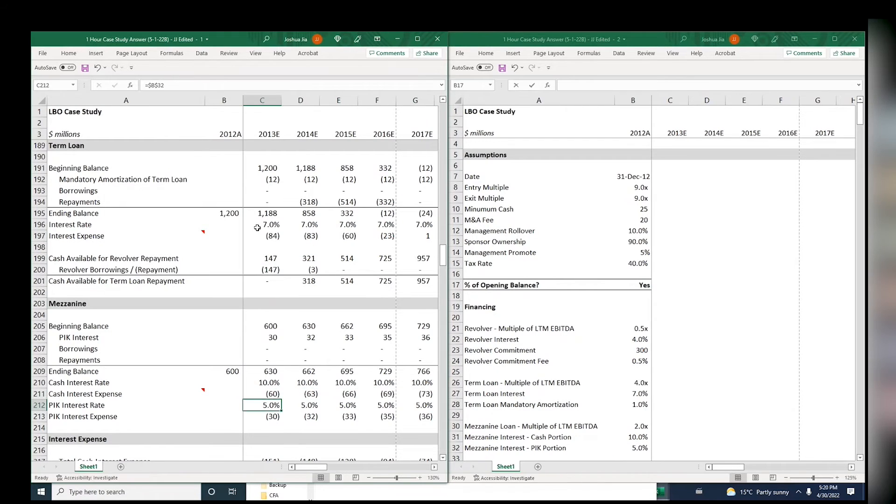
In the 2013E Mezzanine Cash Interest Expense formula, anchor the rows of the averaged balances as C$205 and C$209
{"action": "key", "text": "Left"}
{"action": "key", "text": "F2"}
{"action": "key", "text": "F2"}
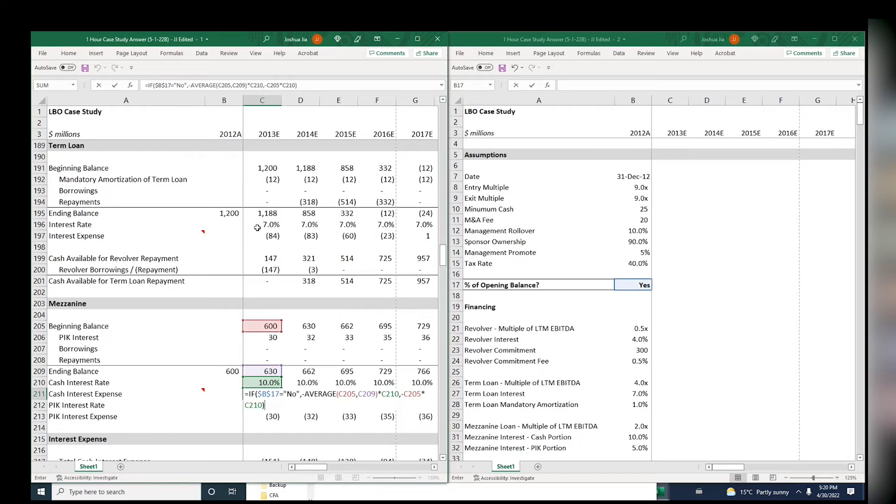
{"action": "key", "text": "Up"}
{"action": "type", "text": "=$B$31"}
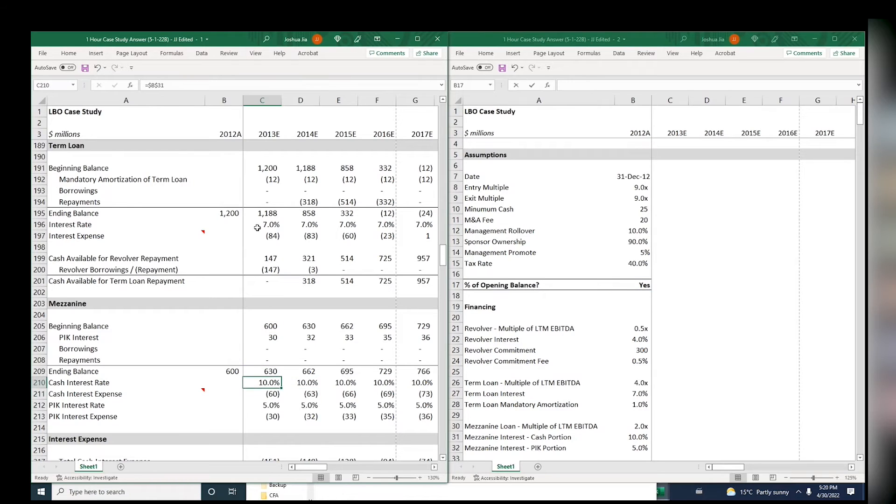
{"action": "key", "text": "Return"}
{"action": "key", "text": "F2"}
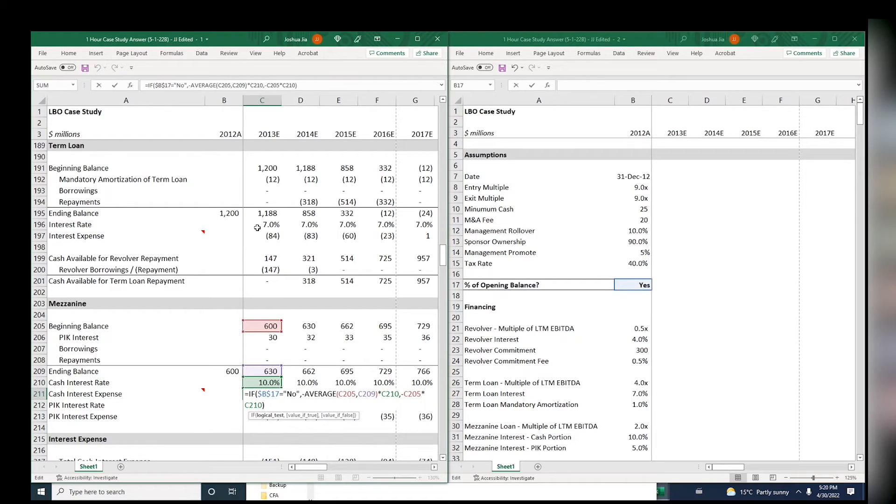
{"action": "key", "text": "Up"}
{"action": "key", "text": "Right"}
{"action": "key", "text": "Right"}
{"action": "key", "text": "Right"}
{"action": "key", "text": "Right"}
{"action": "key", "text": "Right"}
{"action": "key", "text": "Right"}
{"action": "key", "text": "Right"}
{"action": "key", "text": "Right"}
{"action": "key", "text": "Right"}
{"action": "key", "text": "Right"}
{"action": "key", "text": "Right"}
{"action": "key", "text": "Right"}
{"action": "key", "text": "Right"}
{"action": "key", "text": "Right"}
{"action": "key", "text": "Right"}
{"action": "key", "text": "Right"}
{"action": "key", "text": "Right"}
{"action": "key", "text": "Right"}
{"action": "key", "text": "Right"}
{"action": "key", "text": "Right"}
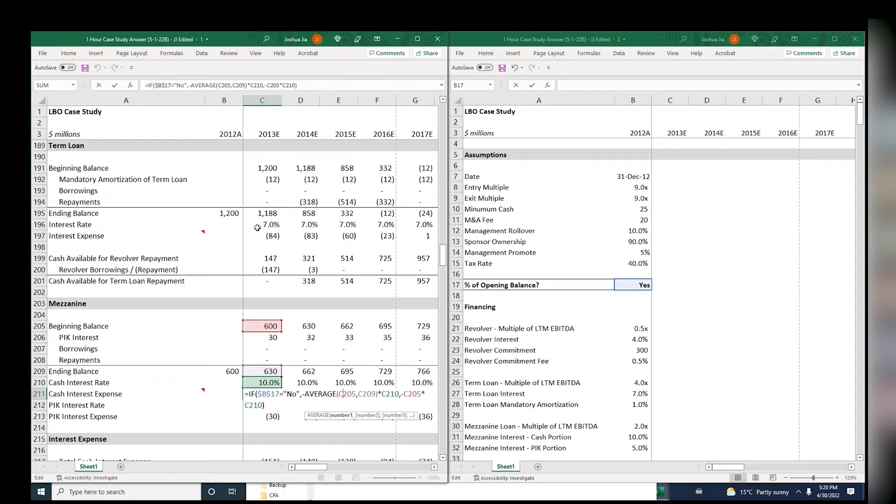
{"action": "type", "text": "$"}
{"action": "key", "text": "Right"}
{"action": "key", "text": "Right"}
{"action": "key", "text": "Right"}
{"action": "key", "text": "Right"}
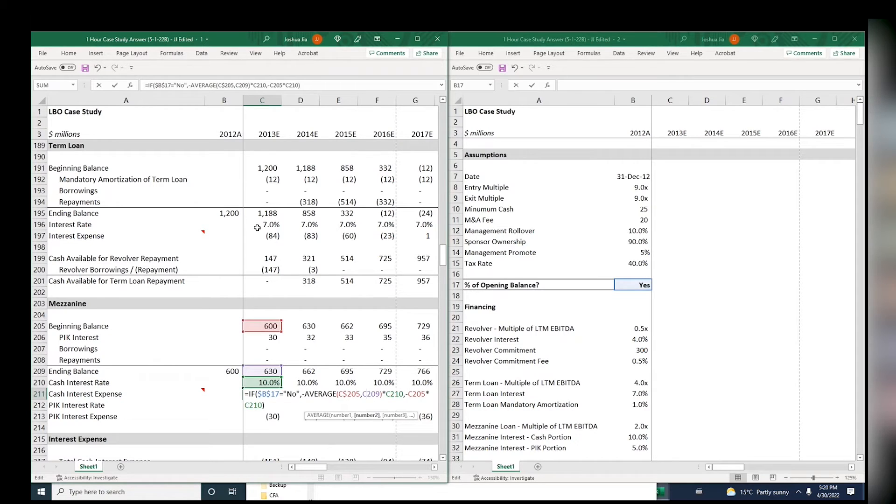
{"action": "type", "text": "$"}
{"action": "key", "text": "Right"}
{"action": "key", "text": "Right"}
{"action": "key", "text": "Right"}
{"action": "key", "text": "Right"}
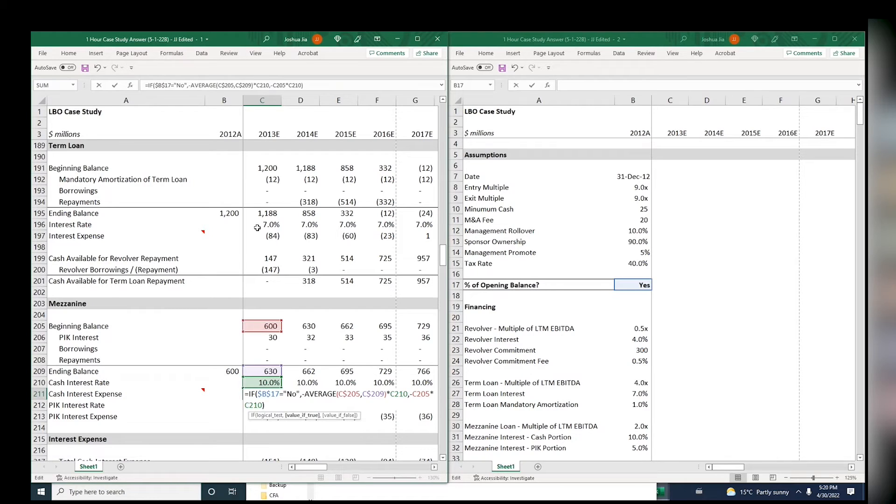
Anchor the remaining row references in the 2013E Cash Interest Expense formula, making them C$210 and -C$205*C$210
{"action": "type", "text": "$"}
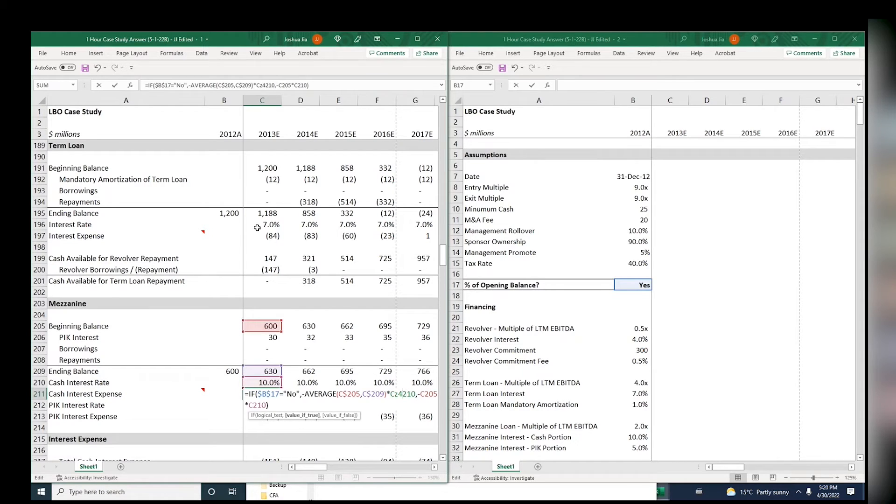
{"action": "key", "text": "BackSpace"}
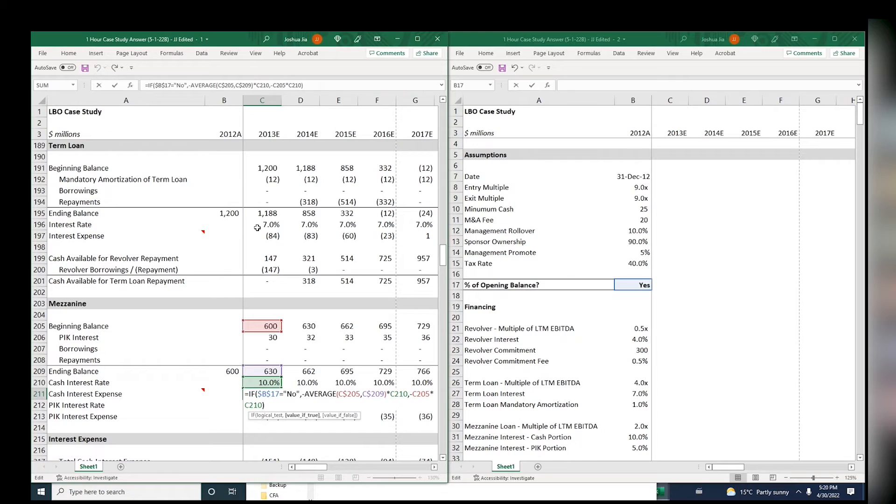
{"action": "type", "text": "$"}
{"action": "key", "text": "Right"}
{"action": "key", "text": "Right"}
{"action": "key", "text": "Right"}
{"action": "key", "text": "Right"}
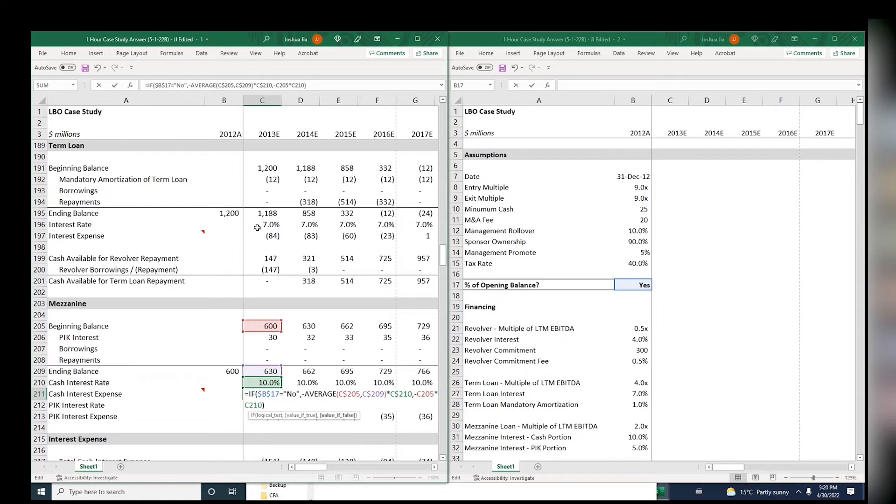
{"action": "type", "text": "$"}
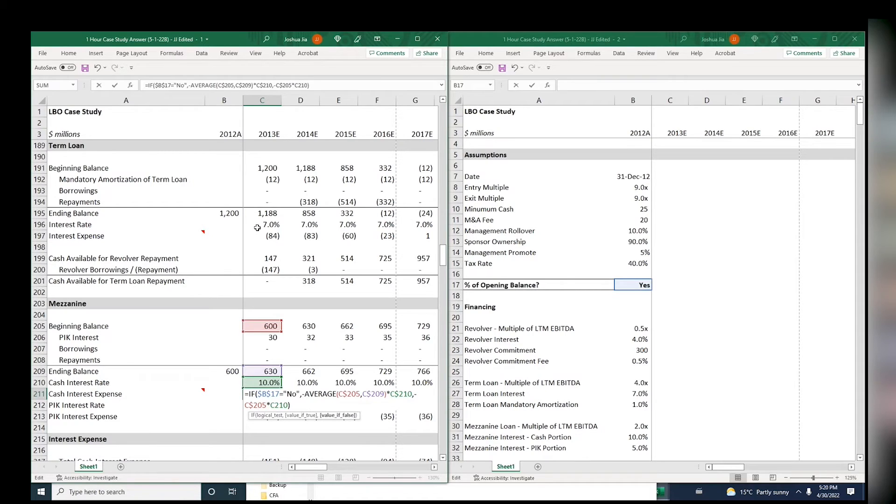
{"action": "key", "text": "Return"}
{"action": "key", "text": "Up"}
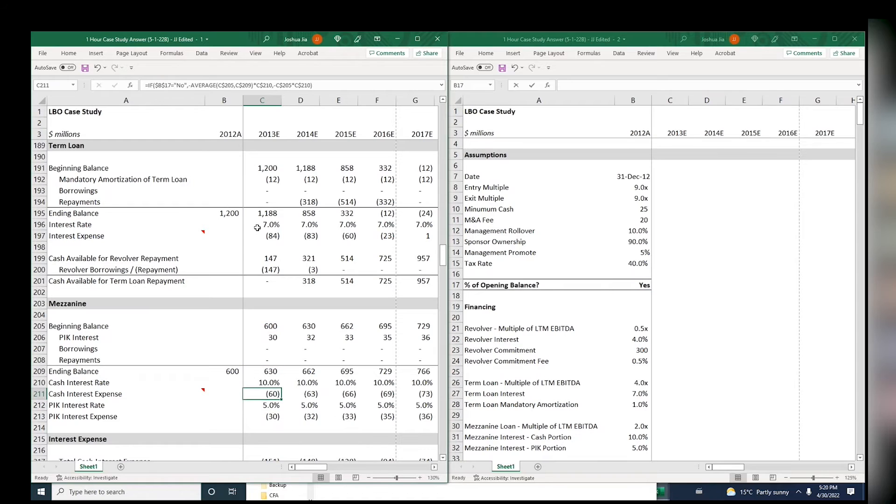
Copy the row-anchored 2013E Mezzanine Cash Interest Expense formula across 2014E to 2017E
{"action": "key", "text": "ctrl+c"}
{"action": "key", "text": "shift+Right"}
{"action": "key", "text": "shift+Right"}
{"action": "key", "text": "shift+Right"}
{"action": "key", "text": "shift+Right"}
{"action": "key", "text": "ctrl+v"}
{"action": "key", "text": "Escape"}
{"action": "key", "text": "Down"}
{"action": "key", "text": "Up"}
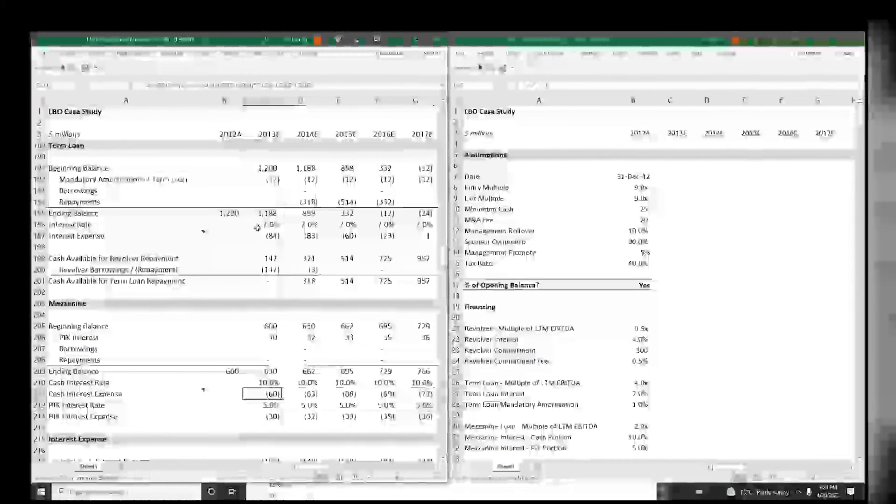
Paste the Cash Interest Expense formulas into the Mezzanine PIK Interest Expense row for 2013E to 2017E
{"action": "key", "text": "shift+Right"}
{"action": "key", "text": "shift+Right"}
{"action": "key", "text": "shift+Right"}
{"action": "key", "text": "shift+Right"}
{"action": "key", "text": "Down"}
{"action": "key", "text": "Down"}
{"action": "key", "text": "ctrl+v"}
{"action": "key", "text": "Left"}
{"action": "key", "text": "Right"}
{"action": "key", "text": "Escape"}
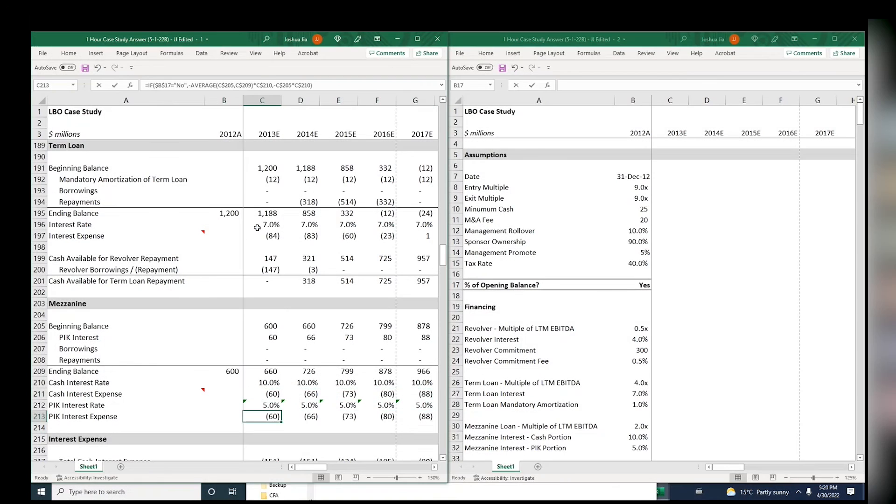
Point the rate references in the 2013E Mezzanine PIK Interest Expense formula to the PIK Interest Rate, C$212
{"action": "key", "text": "F2"}
{"action": "key", "text": "F2"}
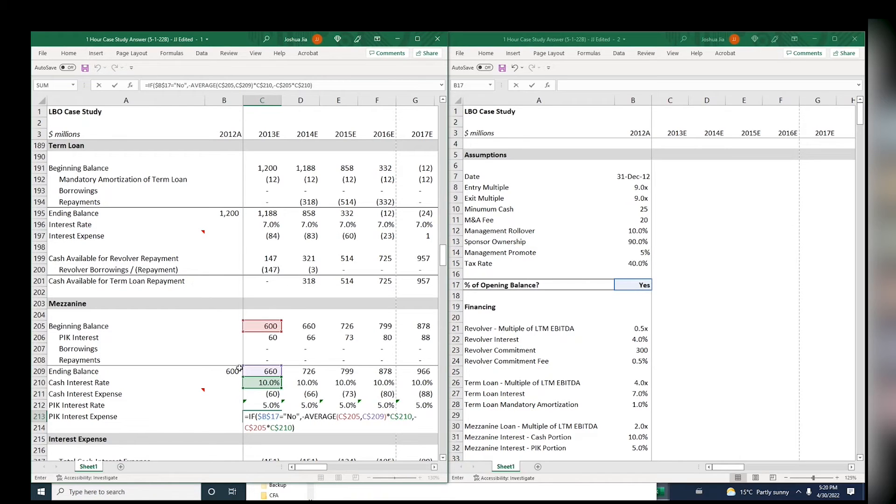
{"action": "left_click_drag", "start_coordinate": [260, 389], "coordinate": [270, 405]}
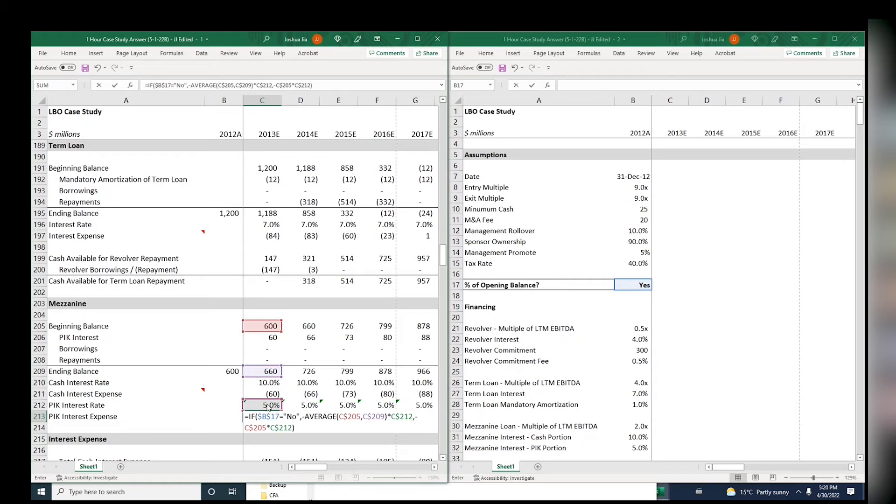
{"action": "key", "text": "ctrl+Return"}
Copy the 2013E Mezzanine PIK Interest Expense formula across 2014E to 2017E, pasting formulas only
{"action": "key", "text": "ctrl+c"}
{"action": "key", "text": "Right"}
{"action": "key", "text": "ctrl+shift+Right"}
{"action": "key", "text": "alt"}
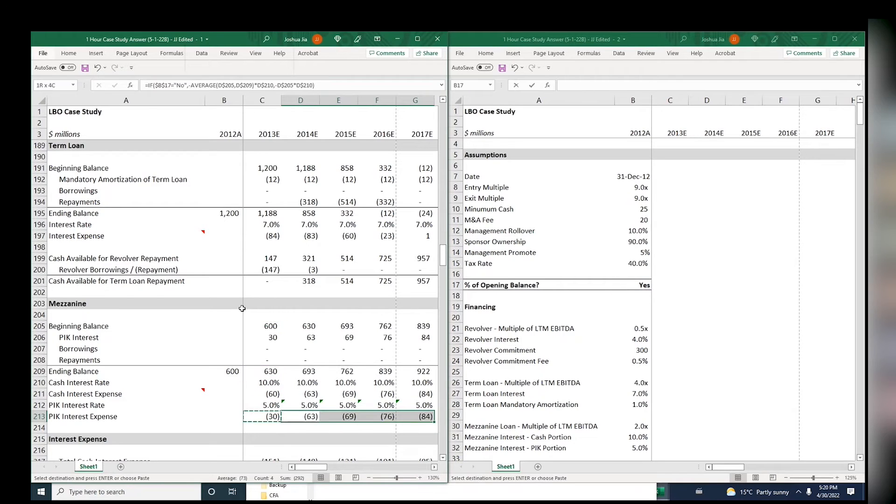
{"action": "key", "text": "e"}
{"action": "key", "text": "s"}
{"action": "key", "text": "f"}
{"action": "key", "text": "Return"}
{"action": "key", "text": "Escape"}
{"action": "key", "text": "Left"}
{"action": "key", "text": "Right"}
{"action": "key", "text": "Right"}
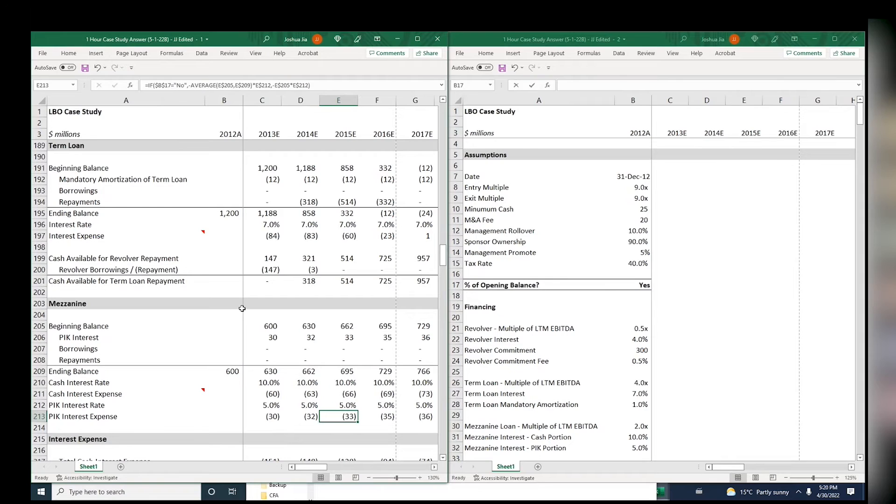
Replace the second workbook window with a new one placed beside the first window
{"action": "left_click", "coordinate": [289, 280]}
{"action": "left_click", "coordinate": [514, 279]}
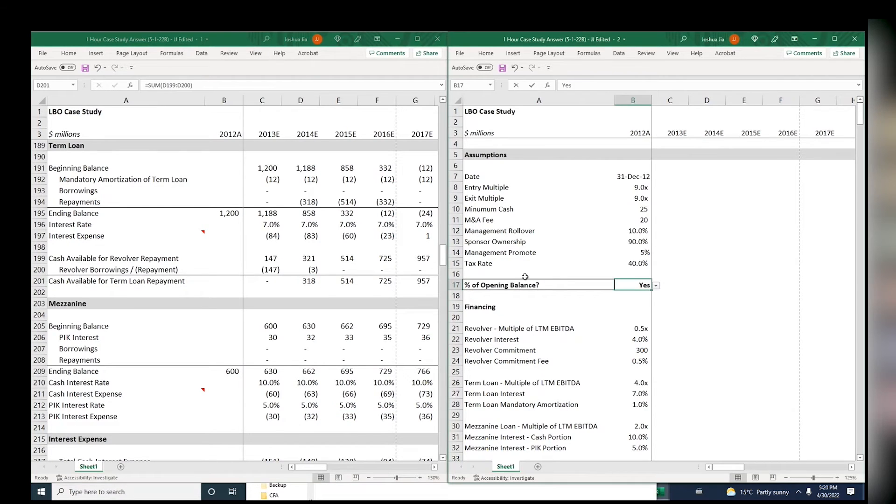
{"action": "key", "text": "ctrl+w"}
{"action": "left_click", "coordinate": [189, 221]}
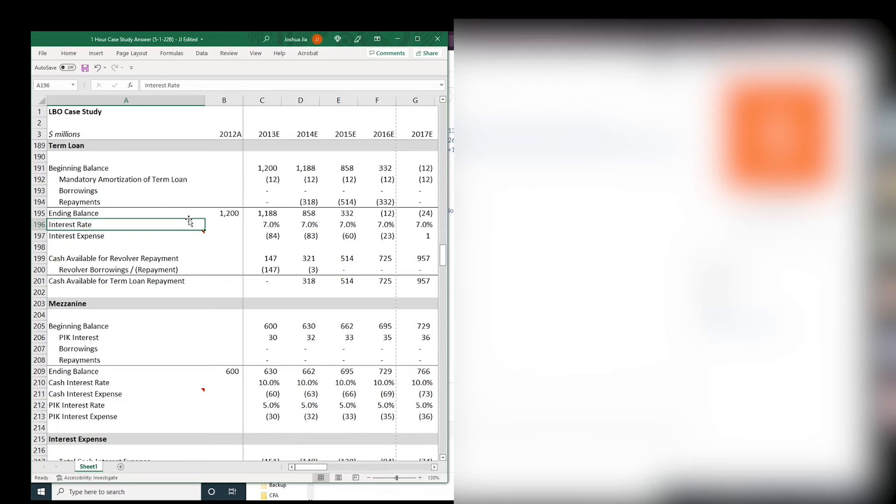
{"action": "key", "text": "alt+w"}
{"action": "key", "text": "n"}
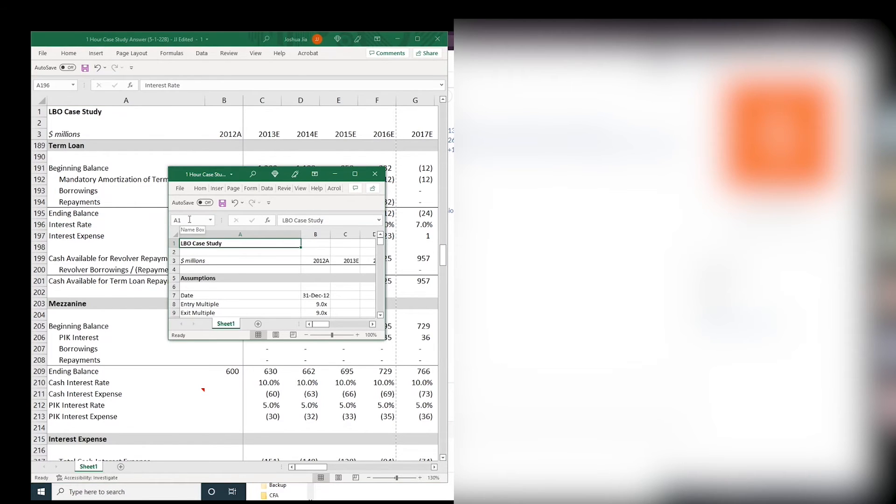
{"action": "key", "text": "super+Right"}
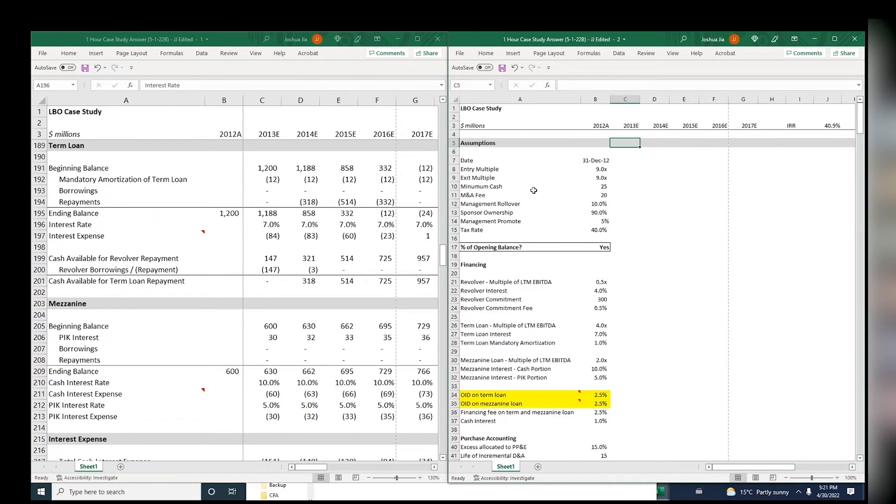
Look through the model in the second window, from the assumptions and financial statements to the returns and the debt schedule
{"action": "key", "text": "Up"}
{"action": "key", "text": "Page_Down"}
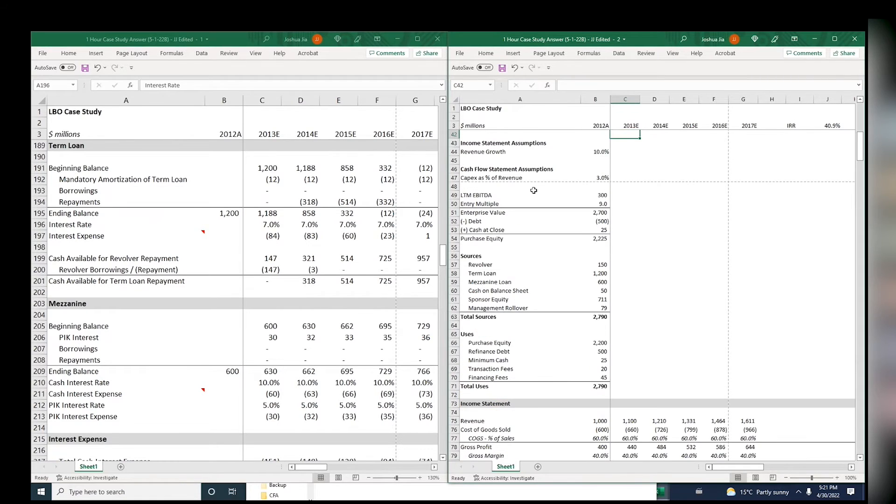
{"action": "key", "text": "Page_Up"}
{"action": "key", "text": "Left"}
{"action": "key", "text": "Down"}
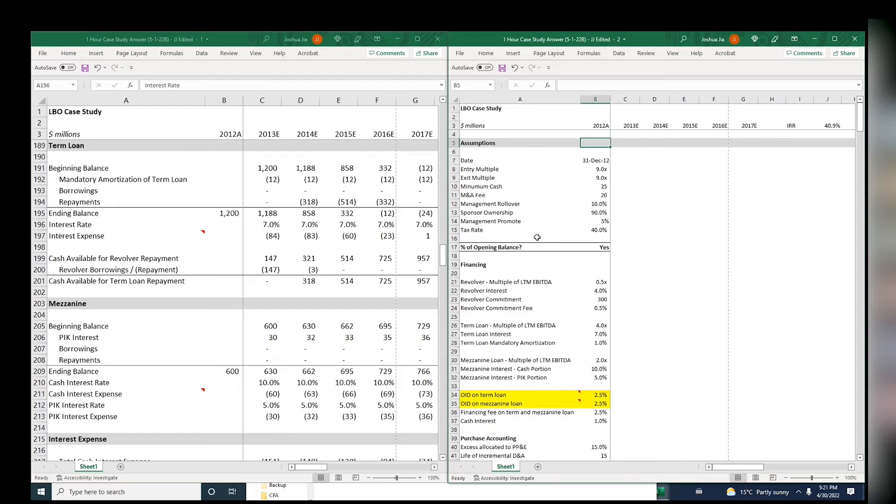
{"action": "key", "text": "Down"}
{"action": "key", "text": "Down"}
{"action": "key", "text": "Down"}
{"action": "key", "text": "Down"}
{"action": "key", "text": "Down"}
{"action": "key", "text": "Down"}
{"action": "key", "text": "Down"}
{"action": "key", "text": "Down"}
{"action": "key", "text": "Down"}
{"action": "key", "text": "Down"}
{"action": "key", "text": "Down"}
{"action": "key", "text": "Down"}
{"action": "key", "text": "Down"}
{"action": "key", "text": "Down"}
{"action": "key", "text": "Down"}
{"action": "key", "text": "Down"}
{"action": "key", "text": "Down"}
{"action": "key", "text": "Down"}
{"action": "key", "text": "Down"}
{"action": "key", "text": "Down"}
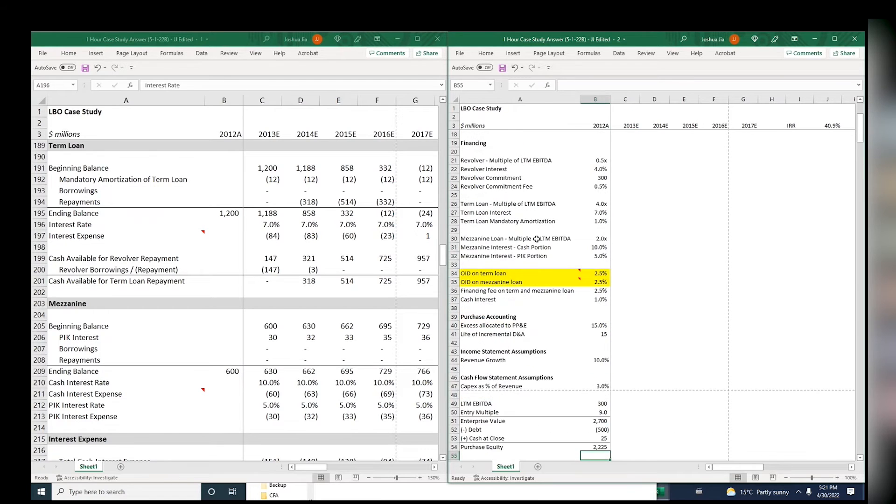
{"action": "key", "text": "Page_Down"}
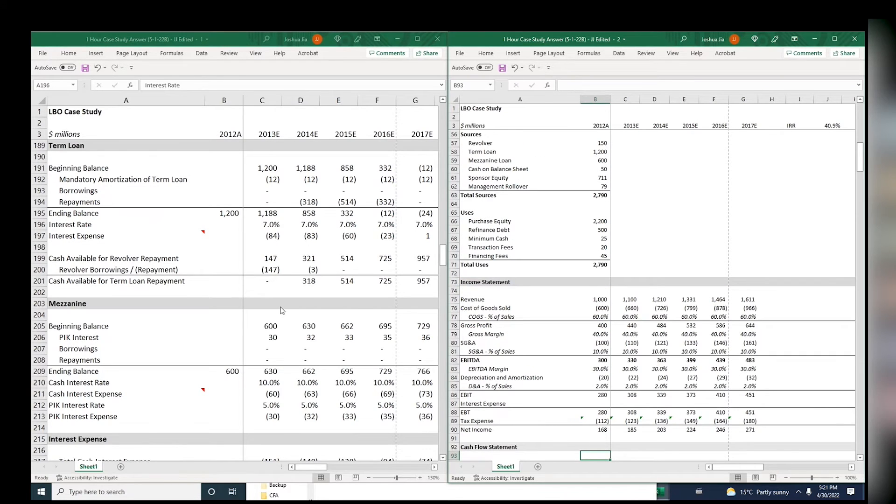
{"action": "key", "text": "Page_Down"}
{"action": "key", "text": "Page_Down"}
{"action": "key", "text": "Page_Down"}
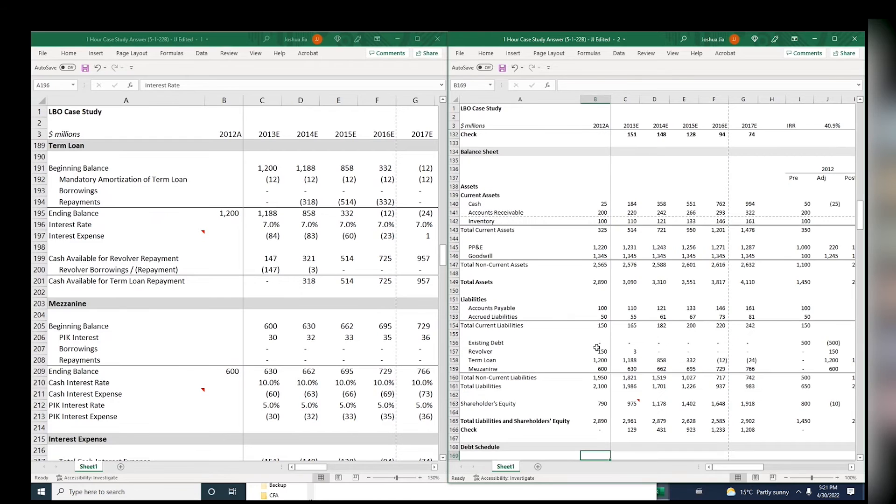
{"action": "key", "text": "Page_Down"}
{"action": "key", "text": "Page_Down"}
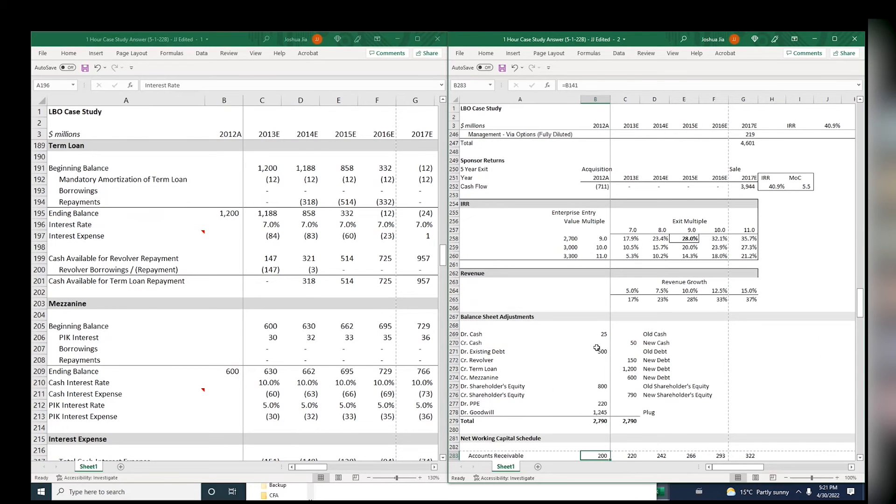
{"action": "key", "text": "Left"}
{"action": "key", "text": "Page_Down"}
{"action": "key", "text": "Page_Up"}
{"action": "key", "text": "Page_Up"}
{"action": "key", "text": "Page_Up"}
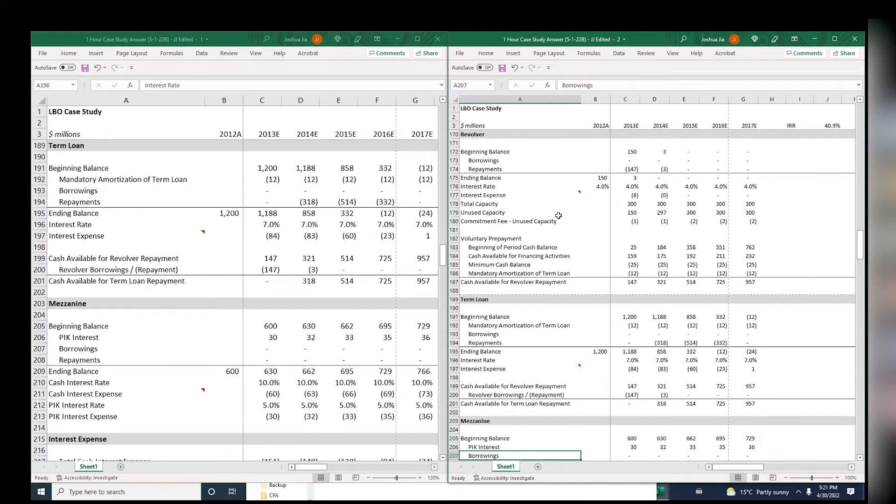
Check the Mezzanine Cash Interest Expense and PIK Interest Expense formulas and the rates they use
{"action": "left_click", "coordinate": [375, 395]}
{"action": "double_click", "coordinate": [375, 394]}
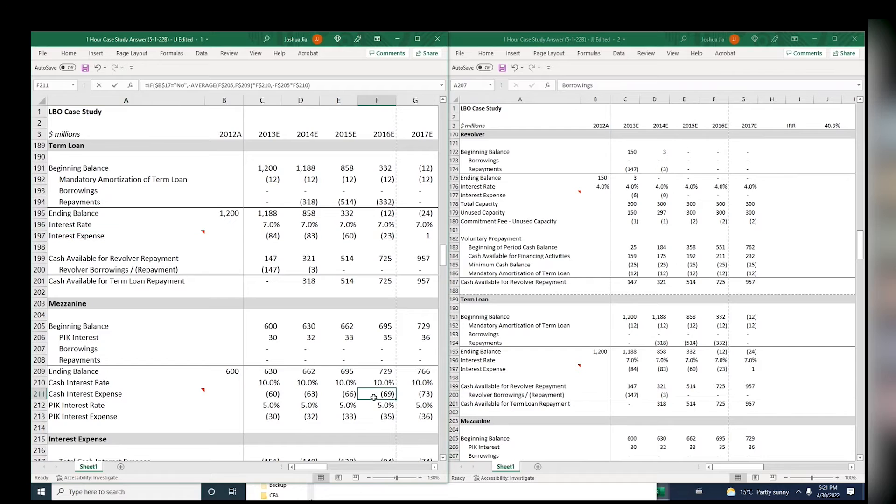
{"action": "key", "text": "Escape"}
{"action": "key", "text": "Left"}
{"action": "key", "text": "Left"}
{"action": "key", "text": "Down"}
{"action": "key", "text": "Down"}
{"action": "key", "text": "Right"}
{"action": "key", "text": "Right"}
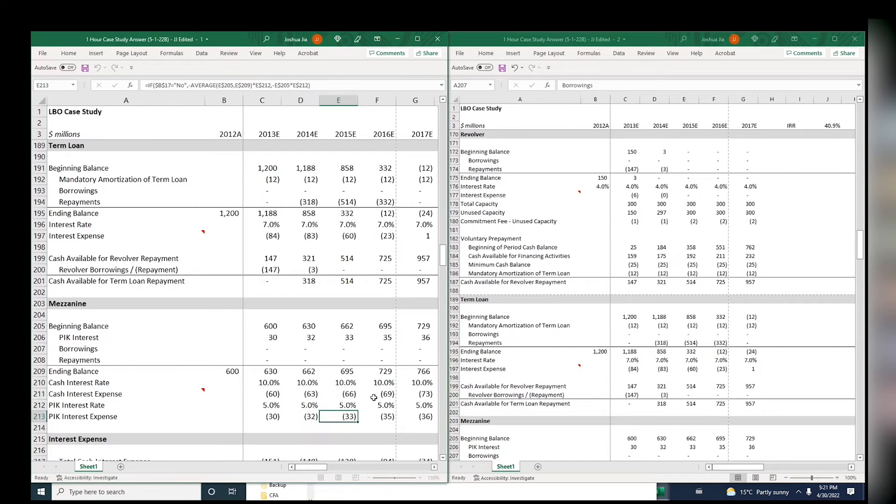
{"action": "key", "text": "Up"}
{"action": "key", "text": "Up"}
{"action": "key", "text": "Left"}
{"action": "key", "text": "Left"}
{"action": "key", "text": "Left"}
{"action": "key", "text": "Up"}
{"action": "key", "text": "Up"}
{"action": "key", "text": "Down"}
{"action": "key", "text": "Down"}
{"action": "key", "text": "Down"}
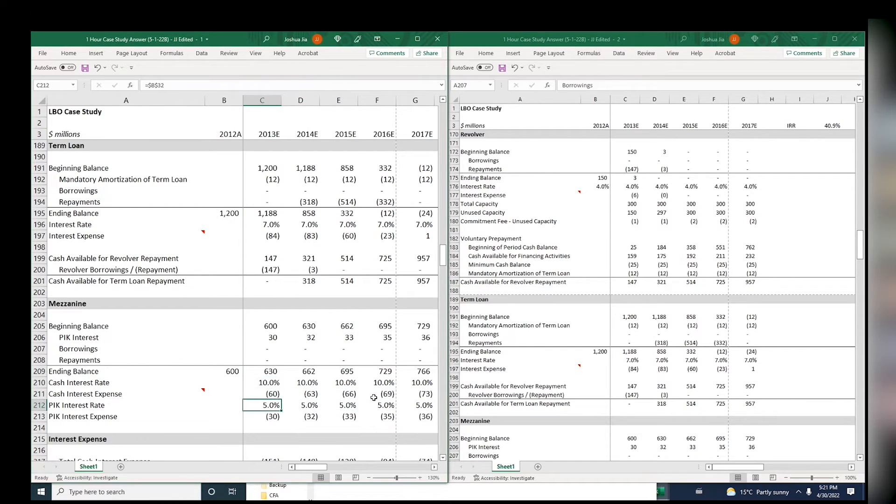
{"action": "key", "text": "Up"}
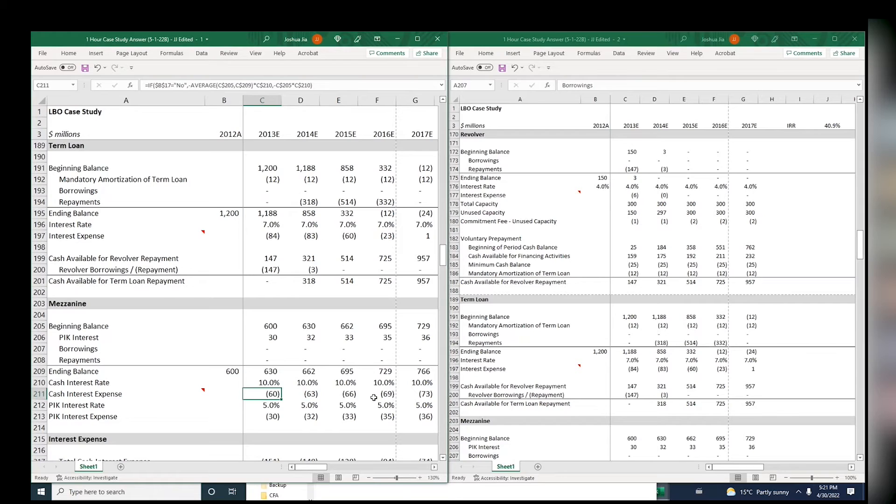
Inspect how the Mezzanine PIK Interest row links to PIK Interest Expense from 2013E to 2017E
{"action": "key", "text": "Up"}
{"action": "key", "text": "Up"}
{"action": "key", "text": "Up"}
{"action": "key", "text": "Up"}
{"action": "key", "text": "Up"}
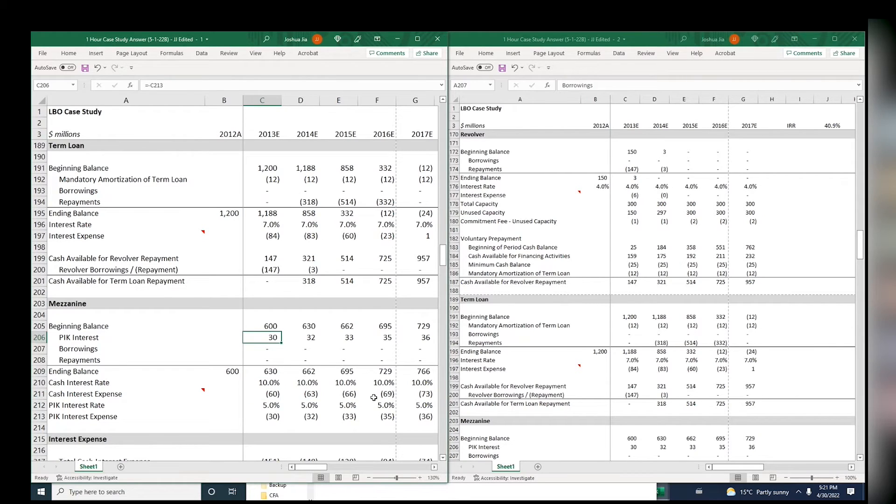
{"action": "key", "text": "F2"}
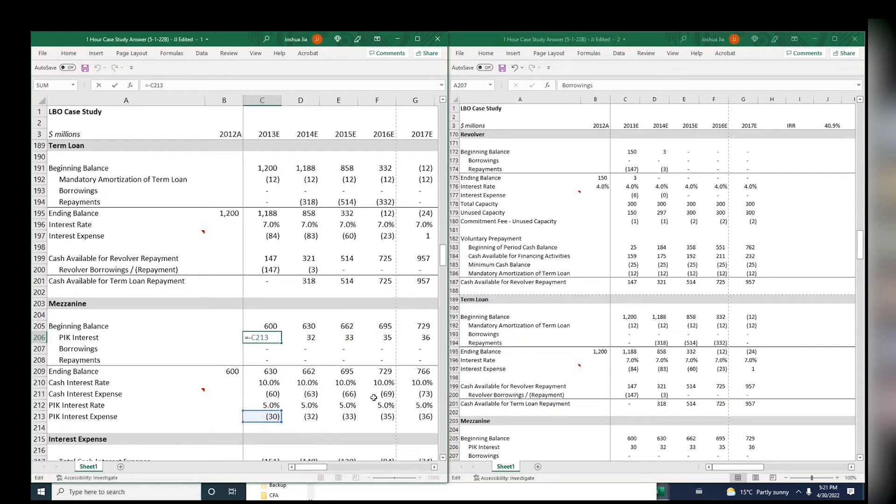
{"action": "key", "text": "Tab"}
{"action": "key", "text": "Right"}
{"action": "key", "text": "Right"}
{"action": "key", "text": "Right"}
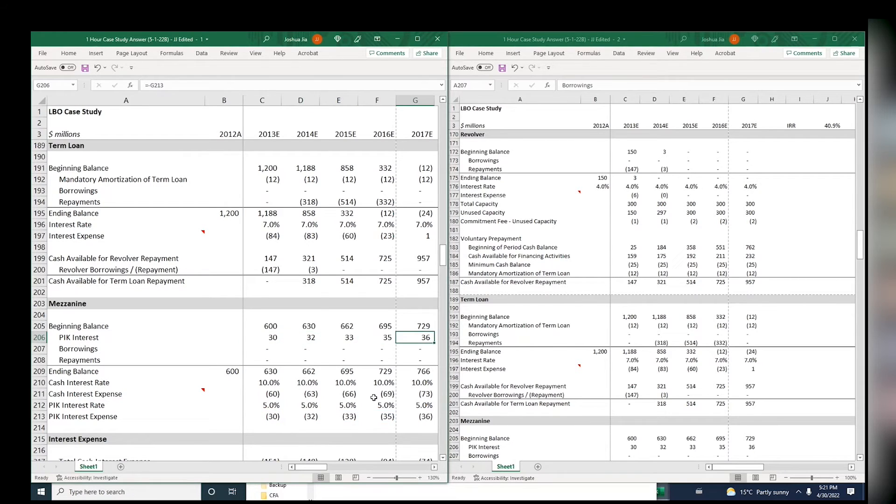
{"action": "scroll", "coordinate": [374, 397], "scroll_direction": "right", "scroll_amount": 2}
{"action": "left_click", "coordinate": [597, 196]}
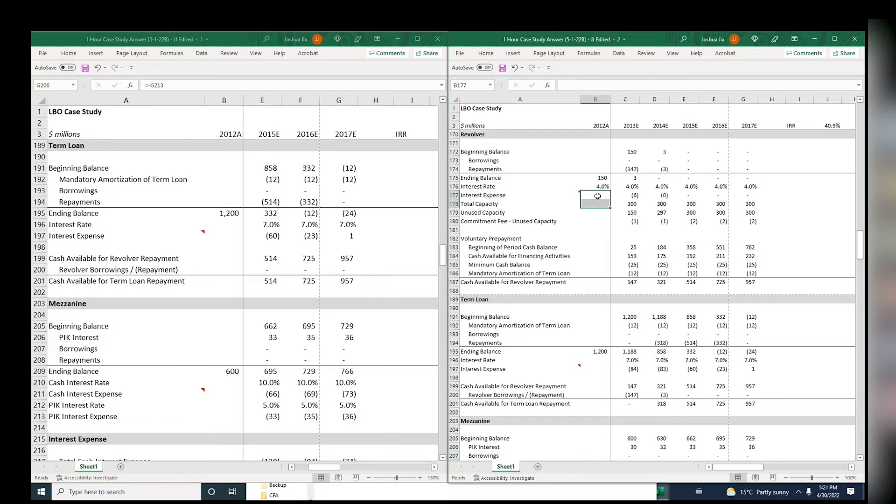
{"action": "key", "text": "Up"}
{"action": "key", "text": "Left"}
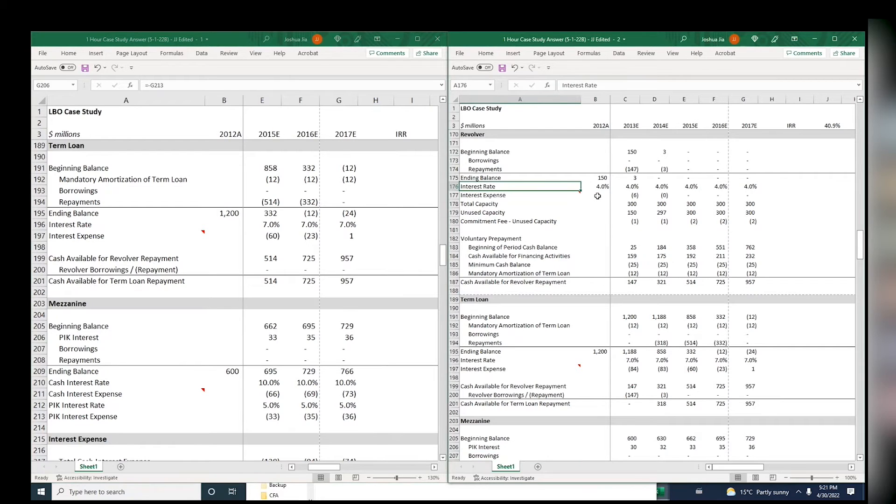
{"action": "key", "text": "alt+w"}
{"action": "key", "text": "n"}
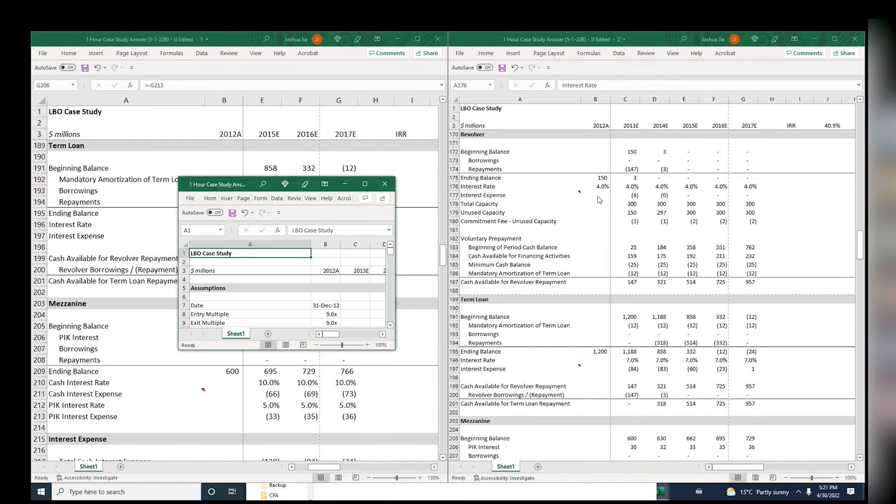
{"action": "key", "text": "ctrl+w"}
Return to the first workbook window and maximize it to fill the screen
{"action": "left_click", "coordinate": [272, 261]}
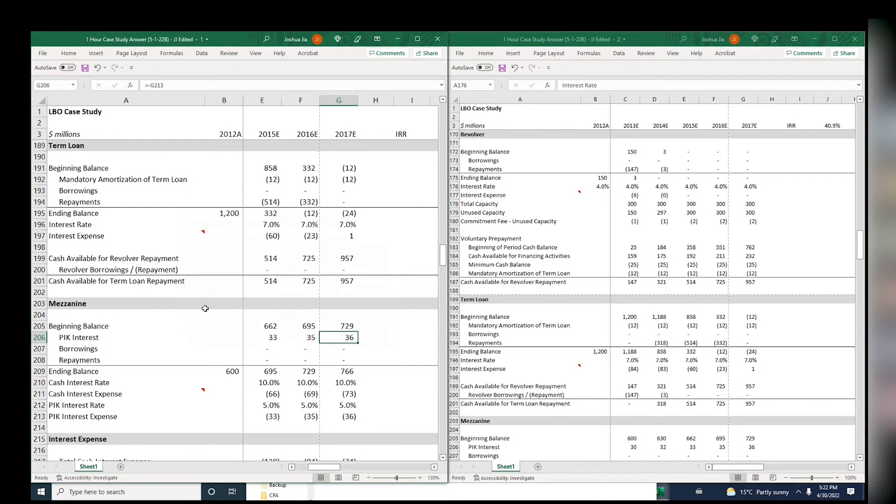
{"action": "left_click", "coordinate": [273, 256]}
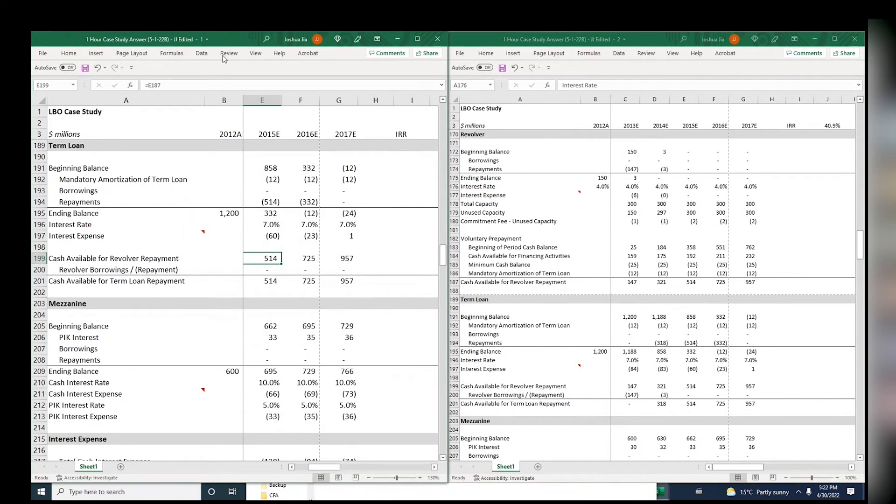
{"action": "left_click_drag", "start_coordinate": [77, 38], "coordinate": [150, 115]}
{"action": "left_click", "coordinate": [261, 112]}
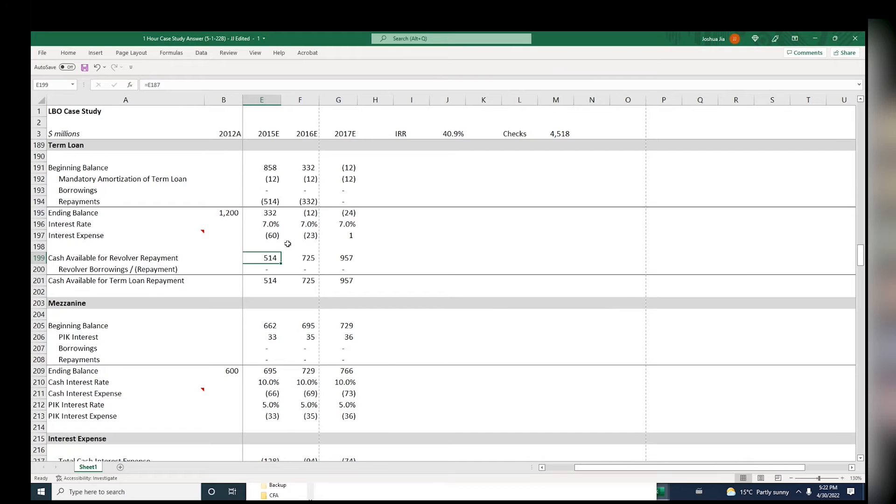
Review the Mezzanine and Interest Expense sections, and the empty interest lines in the Income Statement and Cash Flow Statement
{"action": "key", "text": "Down"}
{"action": "key", "text": "Down"}
{"action": "key", "text": "Down"}
{"action": "key", "text": "Down"}
{"action": "key", "text": "Down"}
{"action": "key", "text": "Down"}
{"action": "key", "text": "Down"}
{"action": "key", "text": "Down"}
{"action": "key", "text": "Down"}
{"action": "key", "text": "Down"}
{"action": "key", "text": "Down"}
{"action": "key", "text": "Down"}
{"action": "key", "text": "Down"}
{"action": "key", "text": "Down"}
{"action": "key", "text": "Down"}
{"action": "key", "text": "Down"}
{"action": "key", "text": "Down"}
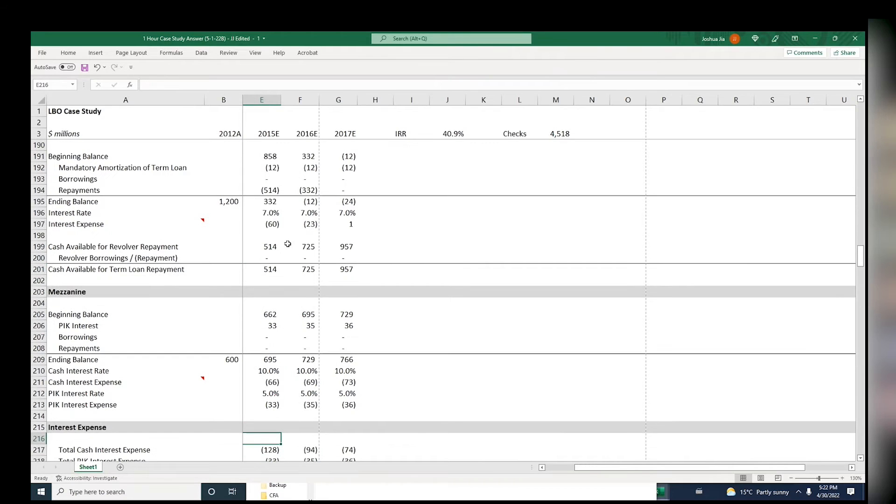
{"action": "key", "text": "Up"}
{"action": "key", "text": "Up"}
{"action": "key", "text": "Up"}
{"action": "key", "text": "Up"}
{"action": "key", "text": "Up"}
{"action": "key", "text": "Left"}
{"action": "key", "text": "Left"}
{"action": "key", "text": "Left"}
{"action": "key", "text": "Left"}
{"action": "key", "text": "Right"}
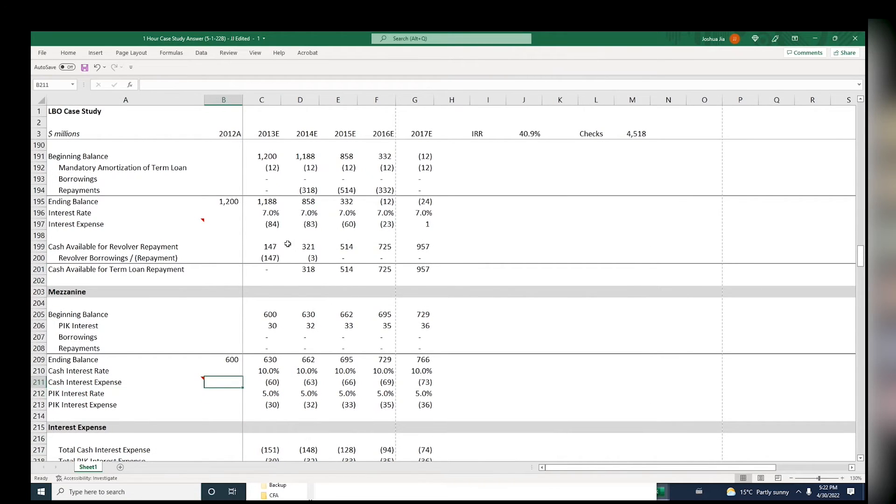
{"action": "key", "text": "Page_Up"}
{"action": "key", "text": "Page_Up"}
{"action": "key", "text": "Page_Up"}
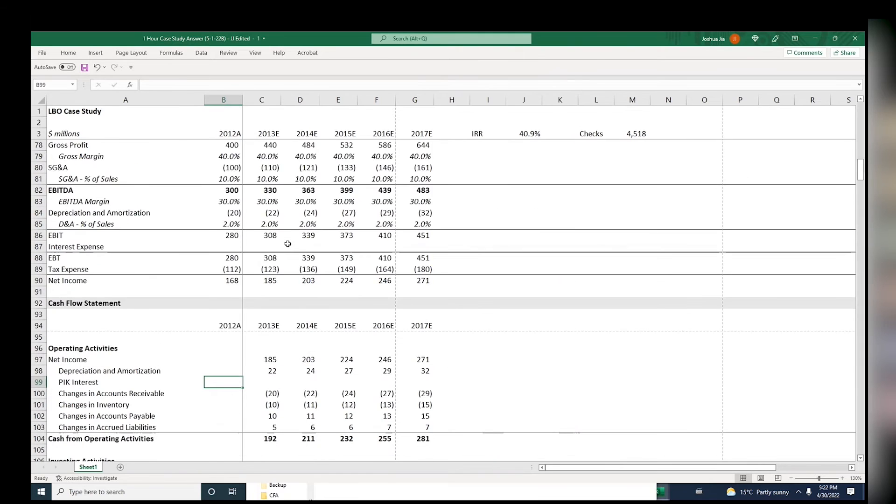
{"action": "key", "text": "Page_Down"}
{"action": "key", "text": "Page_Down"}
{"action": "key", "text": "Page_Down"}
Check the Mezzanine Ending Balance, Cash Interest Expense and PIK Interest Expense formulas across the forecast years
{"action": "key", "text": "Right"}
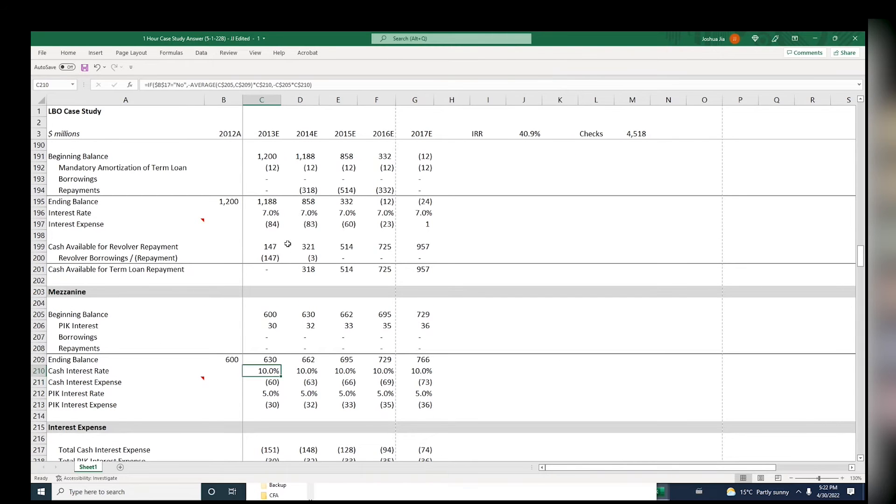
{"action": "key", "text": "Up"}
{"action": "key", "text": "Right"}
{"action": "key", "text": "F2"}
{"action": "key", "text": "Tab"}
{"action": "key", "text": "F2"}
{"action": "key", "text": "Return"}
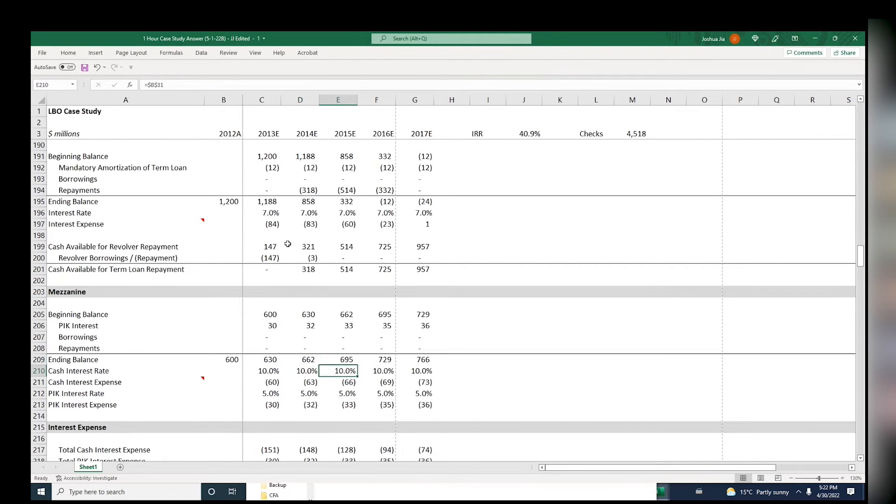
{"action": "key", "text": "Down"}
{"action": "key", "text": "Left"}
{"action": "key", "text": "Left"}
{"action": "key", "text": "Right"}
{"action": "key", "text": "F2"}
{"action": "key", "text": "Tab"}
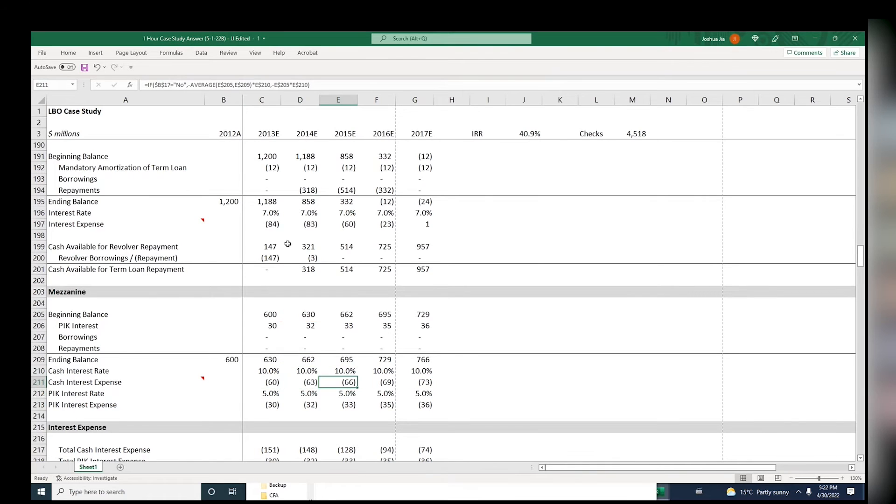
{"action": "key", "text": "Right"}
{"action": "key", "text": "Right"}
{"action": "key", "text": "Down"}
{"action": "key", "text": "Down"}
{"action": "key", "text": "F2"}
{"action": "key", "text": "Escape"}
{"action": "key", "text": "Left"}
{"action": "key", "text": "Left"}
{"action": "key", "text": "Left"}
{"action": "key", "text": "Left"}
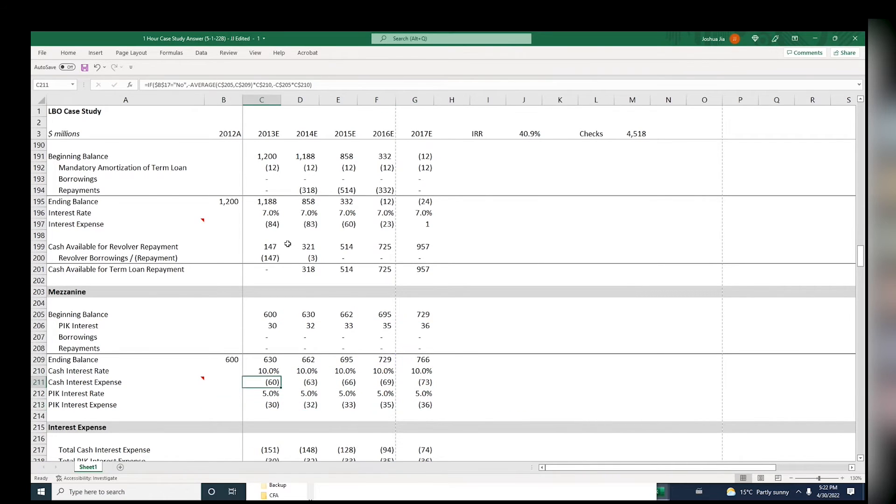
Trace the Mezzanine PIK Interest formulas from 2013E to 2017E back to the PIK Interest Expense row
{"action": "key", "text": "Up"}
{"action": "key", "text": "Up"}
{"action": "key", "text": "Up"}
{"action": "key", "text": "Up"}
{"action": "key", "text": "Up"}
{"action": "key", "text": "Up"}
{"action": "key", "text": "Up"}
{"action": "type", "text": "=-C213"}
{"action": "key", "text": "Tab"}
{"action": "key", "text": "F2"}
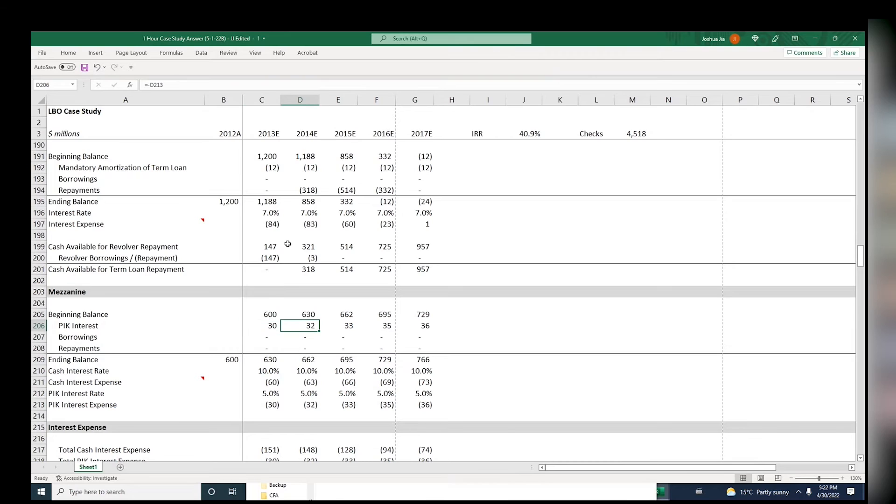
{"action": "key", "text": "Tab"}
{"action": "key", "text": "F2"}
{"action": "key", "text": "Tab"}
{"action": "key", "text": "F2"}
{"action": "key", "text": "Tab"}
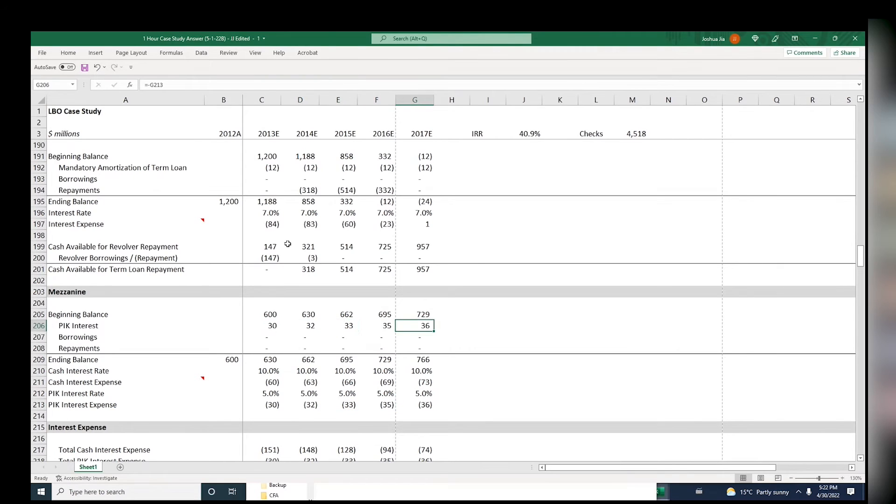
Recheck the Mezzanine PIK Interest links and the sum formula behind the 2015E Ending Balance
{"action": "key", "text": "Left"}
{"action": "key", "text": "Left"}
{"action": "key", "text": "Left"}
{"action": "key", "text": "Left"}
{"action": "key", "text": "F2"}
{"action": "key", "text": "Tab"}
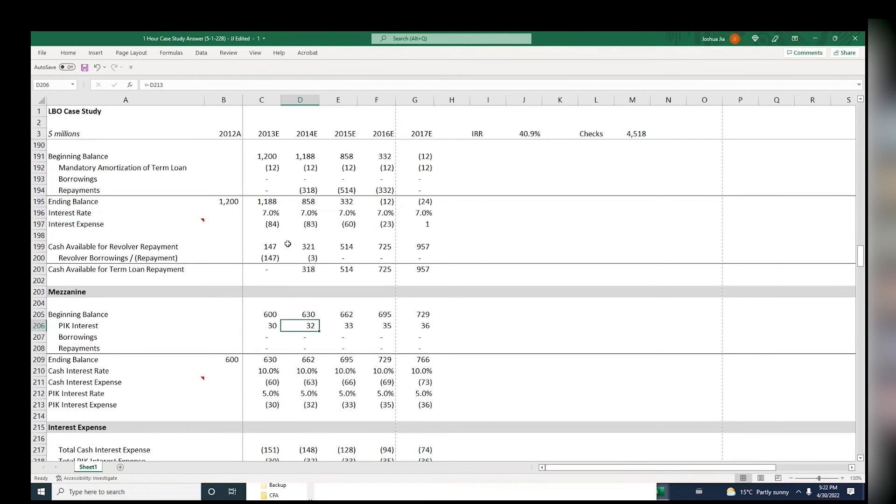
{"action": "key", "text": "F2"}
{"action": "key", "text": "Tab"}
{"action": "key", "text": "F2"}
{"action": "key", "text": "Tab"}
{"action": "key", "text": "Down"}
{"action": "key", "text": "Down"}
{"action": "key", "text": "Down"}
{"action": "key", "text": "alt+="}
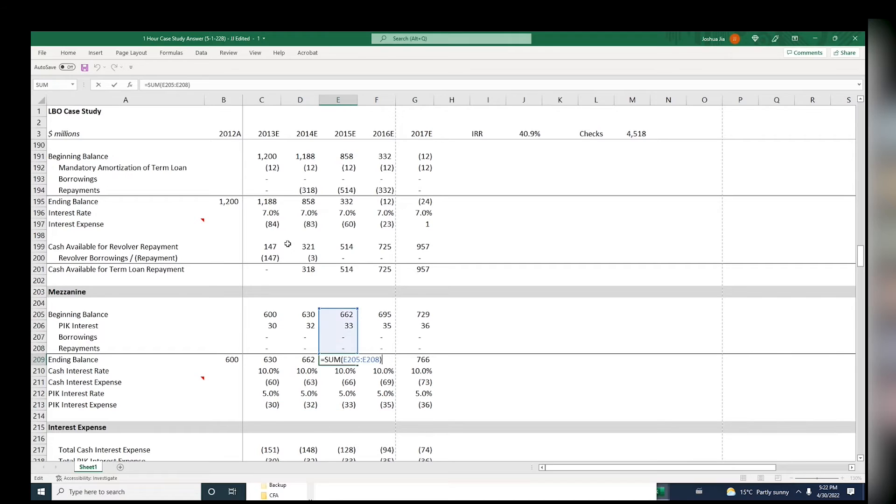
{"action": "key", "text": "Tab"}
Examine the Mezzanine Cash Interest Expense, PIK Interest Rate and PIK Interest Expense formulas across the forecast years
{"action": "key", "text": "Down"}
{"action": "key", "text": "Left"}
{"action": "key", "text": "Left"}
{"action": "key", "text": "Down"}
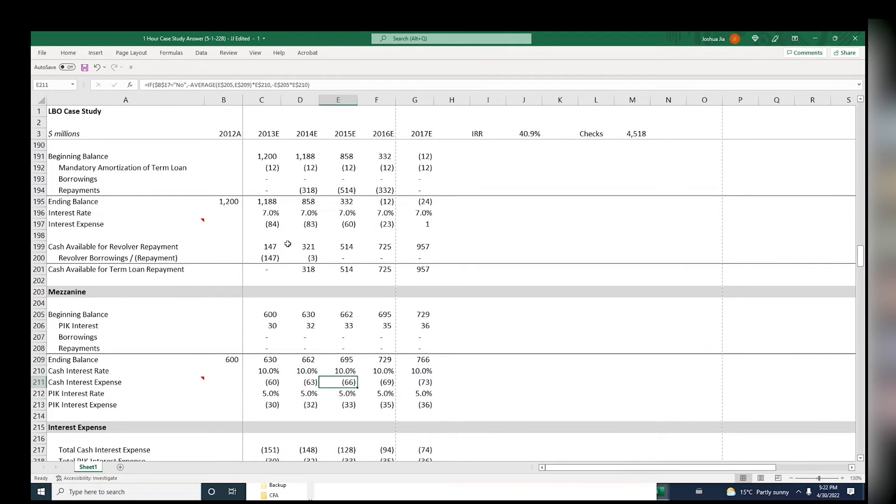
{"action": "key", "text": "Left"}
{"action": "key", "text": "Down"}
{"action": "key", "text": "Right"}
{"action": "key", "text": "Right"}
{"action": "key", "text": "Right"}
{"action": "key", "text": "Right"}
{"action": "key", "text": "Left"}
{"action": "key", "text": "Down"}
{"action": "key", "text": "Left"}
{"action": "key", "text": "Left"}
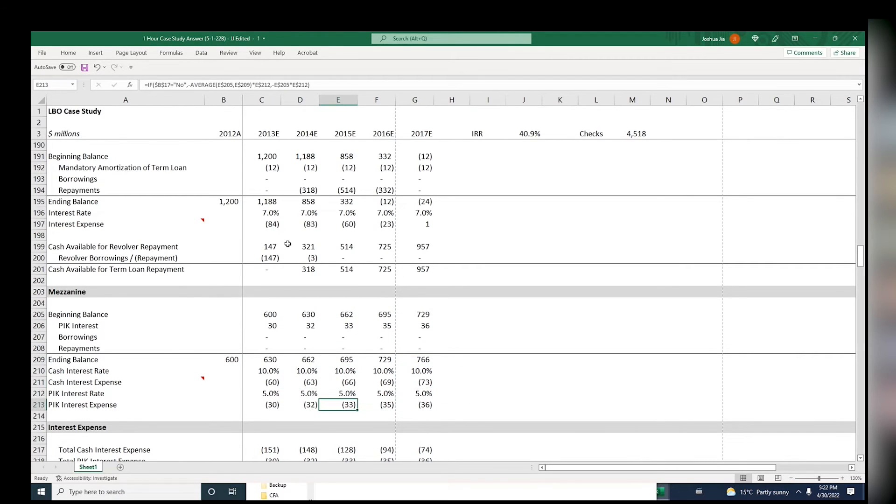
{"action": "key", "text": "Left"}
{"action": "key", "text": "Left"}
{"action": "key", "text": "Left"}
{"action": "key", "text": "Right"}
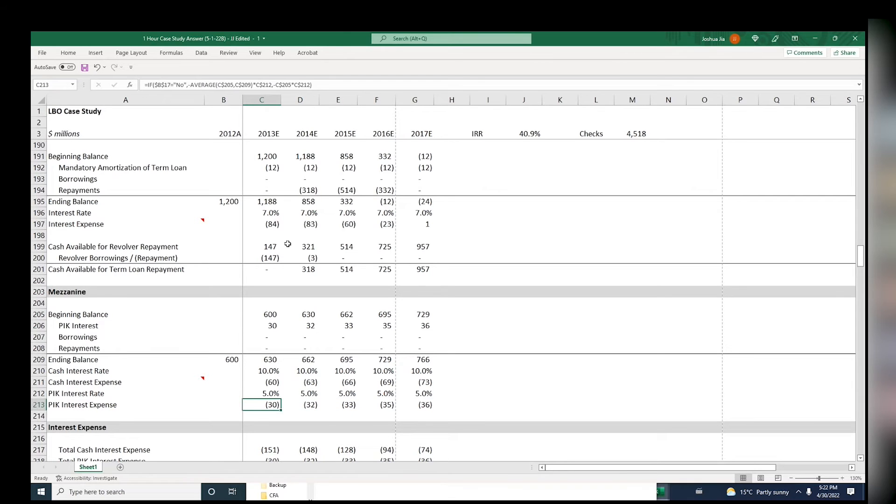
Review the Debt Schedule from the Revolver section through Interest Expense and the start of the Exit Waterfall
{"action": "key", "text": "Up"}
{"action": "key", "text": "Up"}
{"action": "key", "text": "Up"}
{"action": "key", "text": "Up"}
{"action": "key", "text": "Up"}
{"action": "key", "text": "Up"}
{"action": "key", "text": "Up"}
{"action": "key", "text": "Up"}
{"action": "key", "text": "Up"}
{"action": "key", "text": "Up"}
{"action": "key", "text": "Page_Up"}
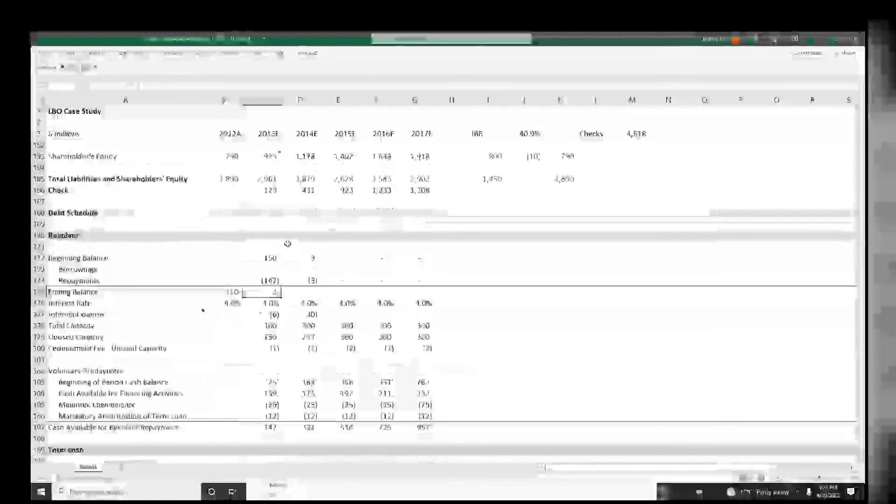
{"action": "key", "text": "Page_Down"}
{"action": "key", "text": "Down"}
{"action": "key", "text": "Down"}
{"action": "key", "text": "Down"}
{"action": "key", "text": "Down"}
{"action": "key", "text": "Down"}
{"action": "key", "text": "Down"}
{"action": "key", "text": "Down"}
{"action": "key", "text": "Down"}
{"action": "key", "text": "Down"}
{"action": "key", "text": "Down"}
{"action": "key", "text": "Down"}
{"action": "key", "text": "Down"}
{"action": "key", "text": "Down"}
{"action": "key", "text": "Down"}
{"action": "key", "text": "Down"}
{"action": "key", "text": "Down"}
{"action": "key", "text": "Down"}
{"action": "key", "text": "Down"}
{"action": "key", "text": "Down"}
{"action": "key", "text": "Down"}
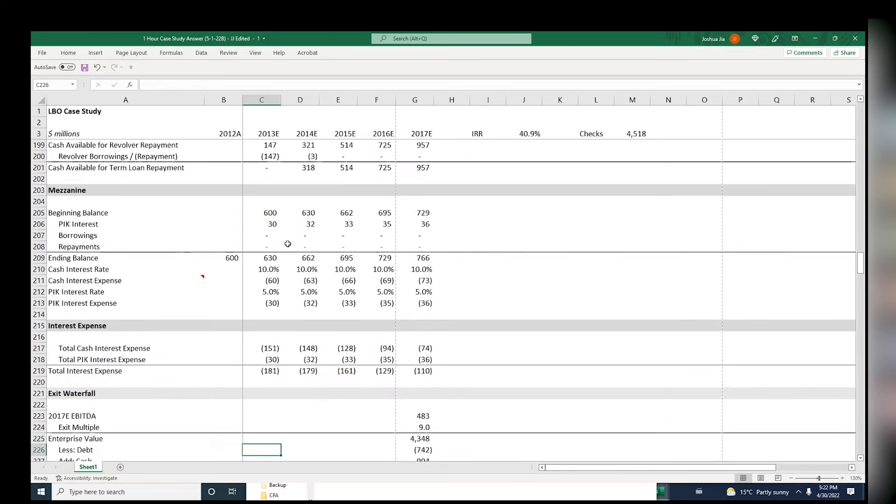
{"action": "key", "text": "Down"}
{"action": "key", "text": "Down"}
{"action": "key", "text": "Down"}
{"action": "key", "text": "Down"}
{"action": "key", "text": "Down"}
{"action": "key", "text": "Down"}
{"action": "key", "text": "Down"}
{"action": "key", "text": "Down"}
{"action": "key", "text": "Down"}
{"action": "key", "text": "Down"}
{"action": "key", "text": "Down"}
{"action": "key", "text": "Page_Up"}
{"action": "key", "text": "Page_Up"}
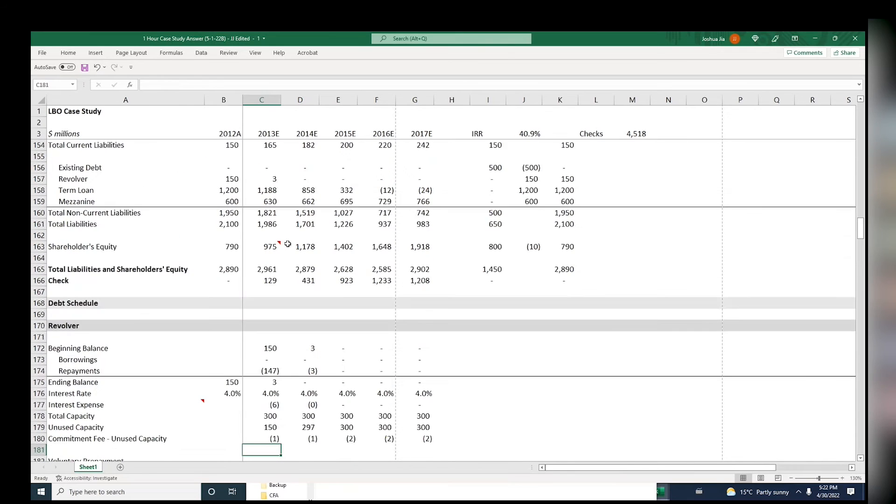
Review the transaction assumptions, Sources and Uses, and the Income Statement with its empty Interest Expense row
{"action": "key", "text": "Page_Up"}
{"action": "key", "text": "Page_Up"}
{"action": "key", "text": "Page_Up"}
{"action": "key", "text": "Page_Up"}
{"action": "key", "text": "Page_Up"}
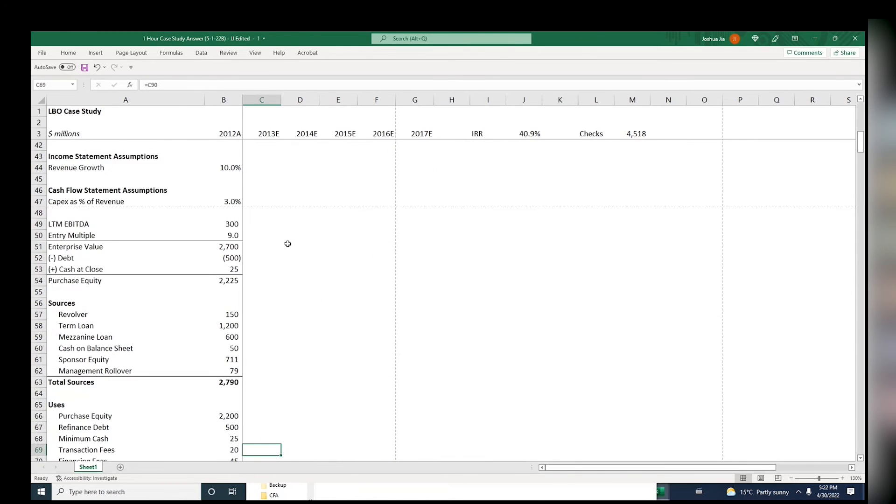
{"action": "key", "text": "Page_Up"}
{"action": "key", "text": "Page_Down"}
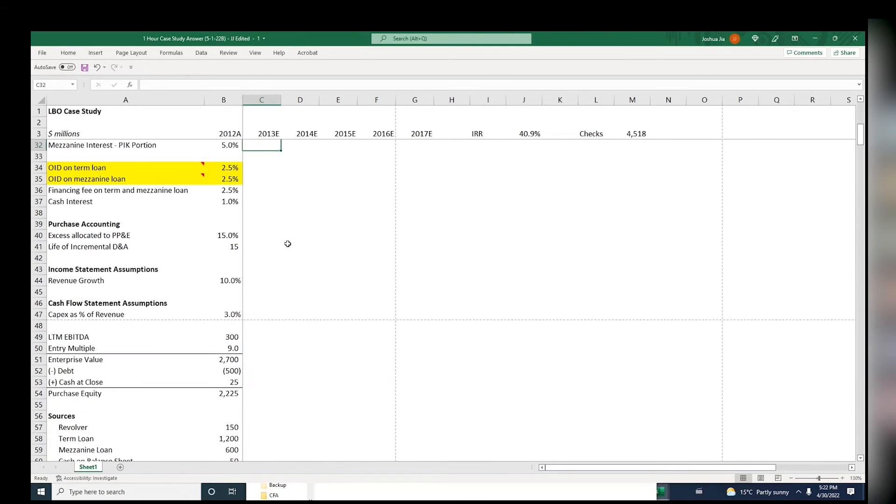
{"action": "key", "text": "Page_Down"}
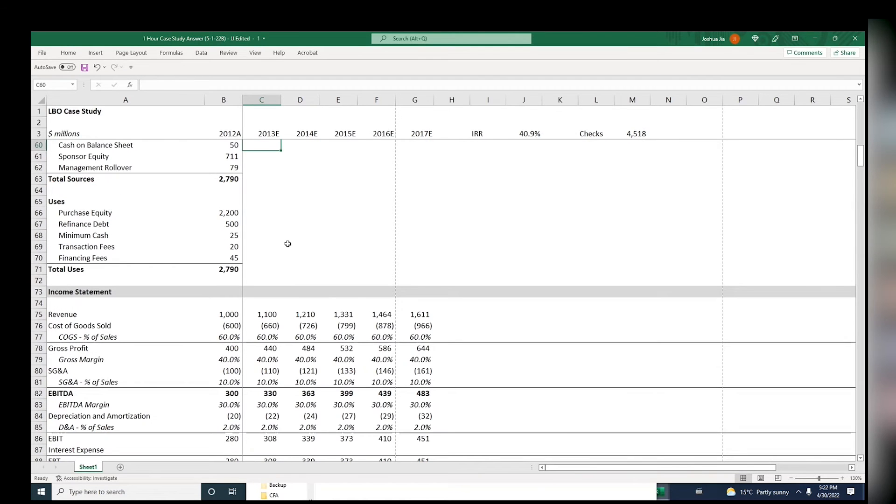
{"action": "key", "text": "Down"}
{"action": "key", "text": "Down"}
{"action": "key", "text": "Down"}
{"action": "key", "text": "Down"}
{"action": "key", "text": "Down"}
{"action": "key", "text": "Down"}
{"action": "key", "text": "Down"}
{"action": "key", "text": "Down"}
{"action": "key", "text": "Down"}
{"action": "key", "text": "Down"}
{"action": "key", "text": "Down"}
{"action": "key", "text": "Down"}
{"action": "key", "text": "Down"}
{"action": "key", "text": "Down"}
{"action": "key", "text": "Down"}
{"action": "key", "text": "Down"}
{"action": "key", "text": "Down"}
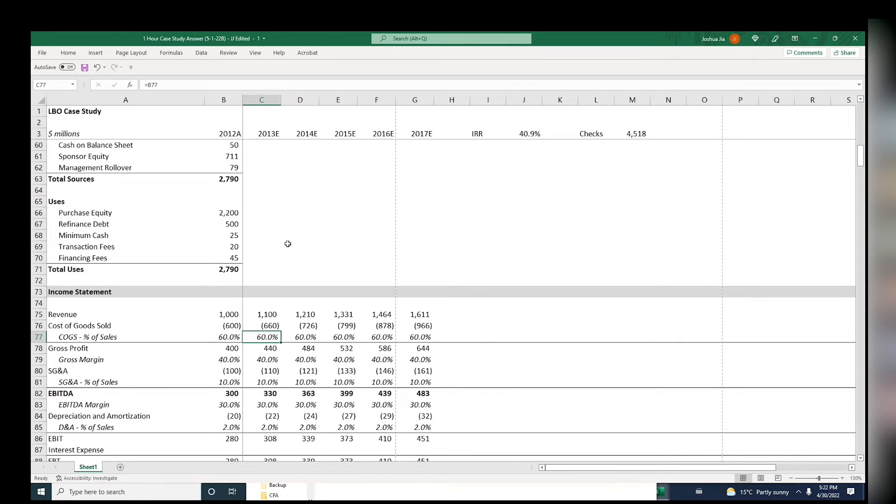
Arrange the two workbook windows side by side and show the Income Statement and Cash Flow Statement in the second one
{"action": "key", "text": "super+Left"}
{"action": "left_click", "coordinate": [662, 175]}
{"action": "key", "text": "Page_Up"}
{"action": "key", "text": "Page_Up"}
{"action": "key", "text": "Page_Up"}
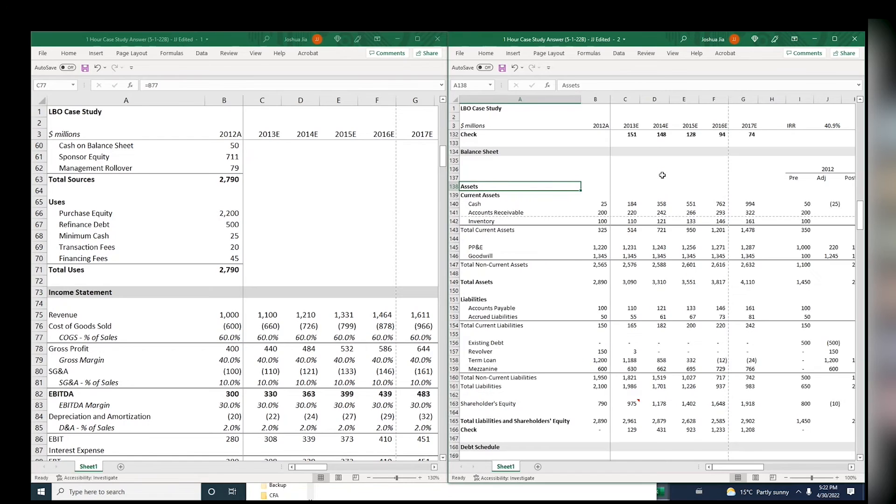
{"action": "key", "text": "Down"}
{"action": "key", "text": "Down"}
{"action": "key", "text": "Down"}
{"action": "key", "text": "Down"}
{"action": "key", "text": "Down"}
{"action": "key", "text": "Down"}
{"action": "key", "text": "Down"}
{"action": "key", "text": "Down"}
{"action": "key", "text": "Down"}
{"action": "key", "text": "Down"}
{"action": "key", "text": "Down"}
{"action": "key", "text": "Down"}
{"action": "key", "text": "Down"}
{"action": "key", "text": "Down"}
{"action": "key", "text": "Down"}
{"action": "key", "text": "Down"}
{"action": "key", "text": "Down"}
{"action": "key", "text": "Down"}
{"action": "key", "text": "Down"}
{"action": "key", "text": "Down"}
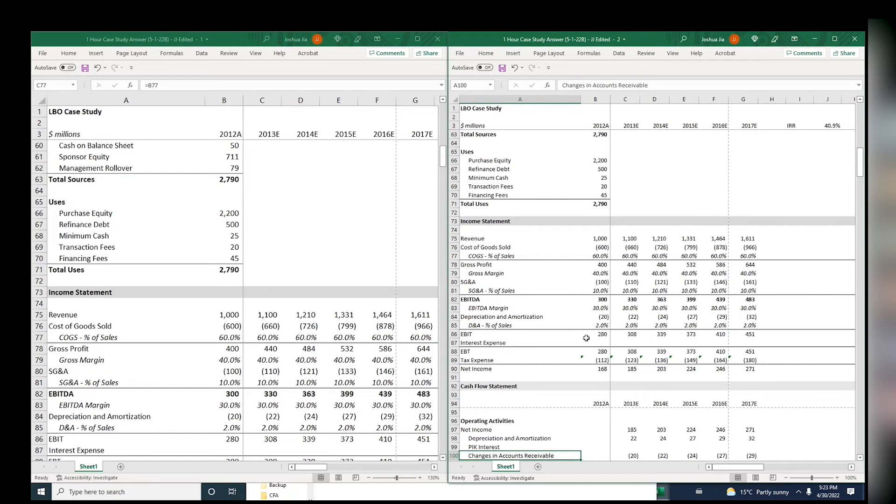
{"action": "left_click", "coordinate": [586, 337]}
Bring the Debt Schedule's Interest Expense section into view in the first workbook window, beside the Income Statement
{"action": "left_click", "coordinate": [324, 327]}
{"action": "key", "text": "Page_Down"}
{"action": "key", "text": "Page_Up"}
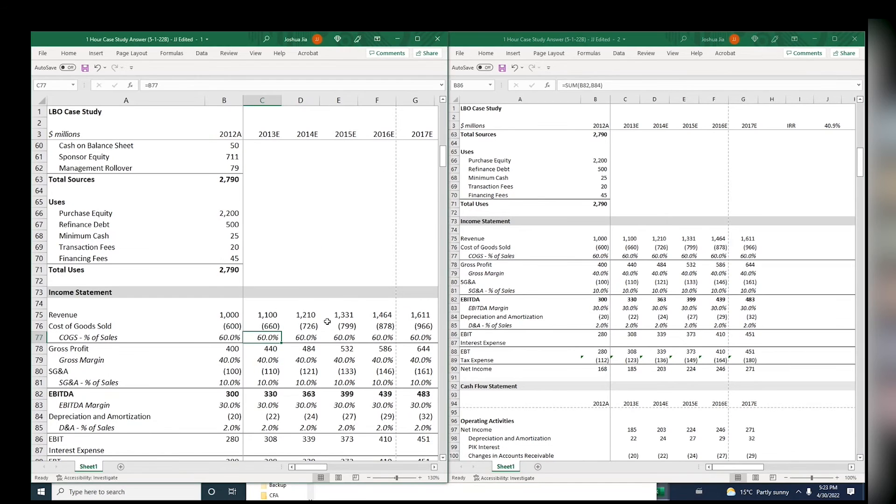
{"action": "key", "text": "Page_Down"}
{"action": "key", "text": "Page_Down"}
{"action": "key", "text": "Page_Down"}
{"action": "key", "text": "Page_Down"}
{"action": "key", "text": "Page_Down"}
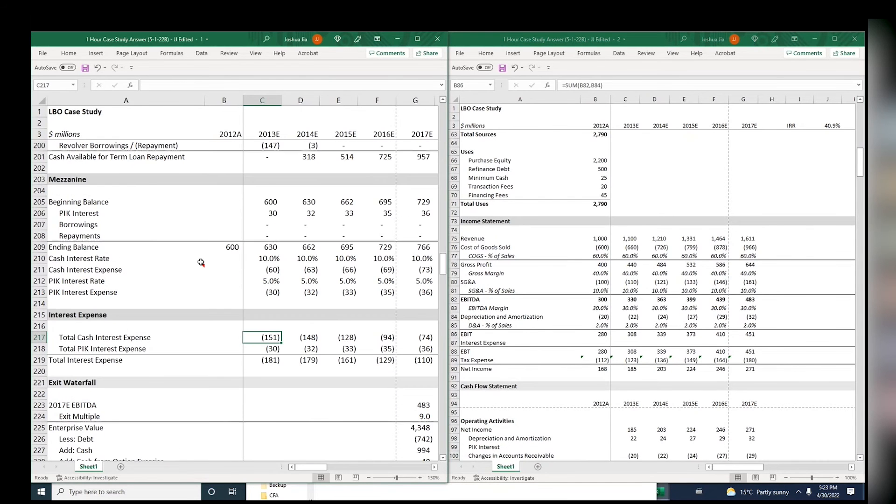
{"action": "key", "text": "Page_Up"}
{"action": "key", "text": "Page_Up"}
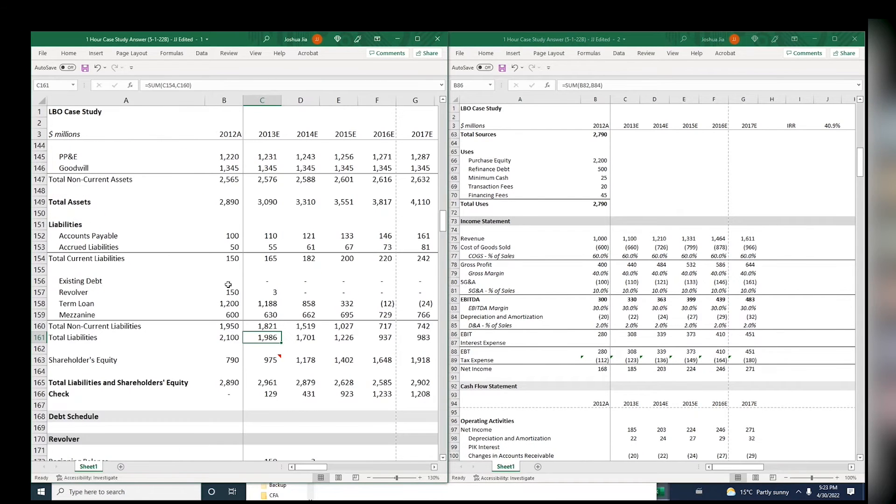
{"action": "key", "text": "Page_Down"}
{"action": "key", "text": "Page_Down"}
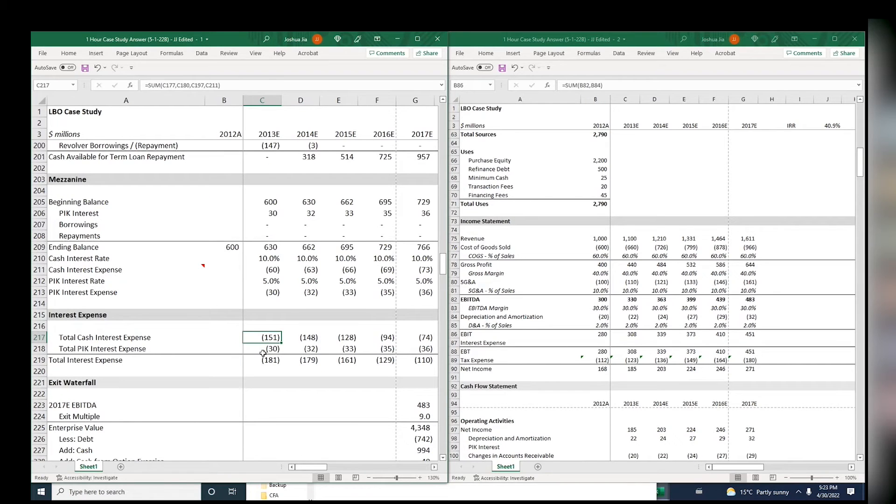
Try to paste the Total Interest Expense formulas into the Income Statement's Interest Expense row starting at 2012A
{"action": "key", "text": "Down"}
{"action": "key", "text": "Down"}
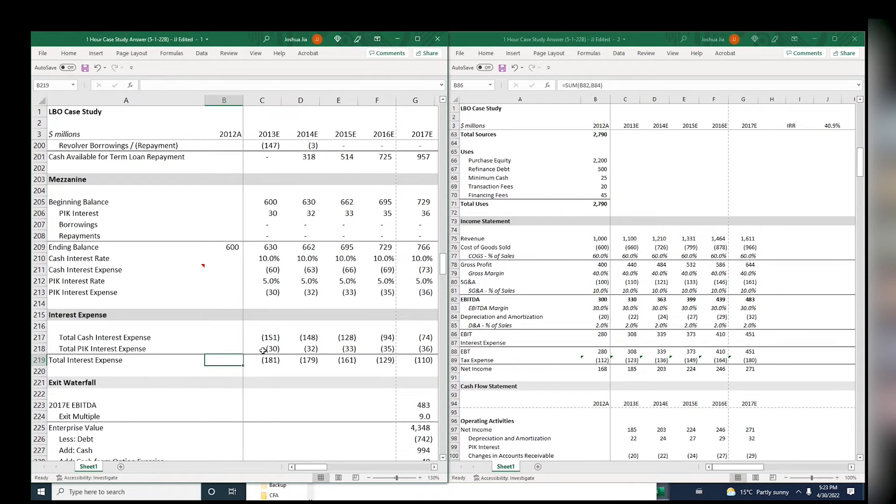
{"action": "key", "text": "ctrl+shift+Right"}
{"action": "key", "text": "ctrl+c"}
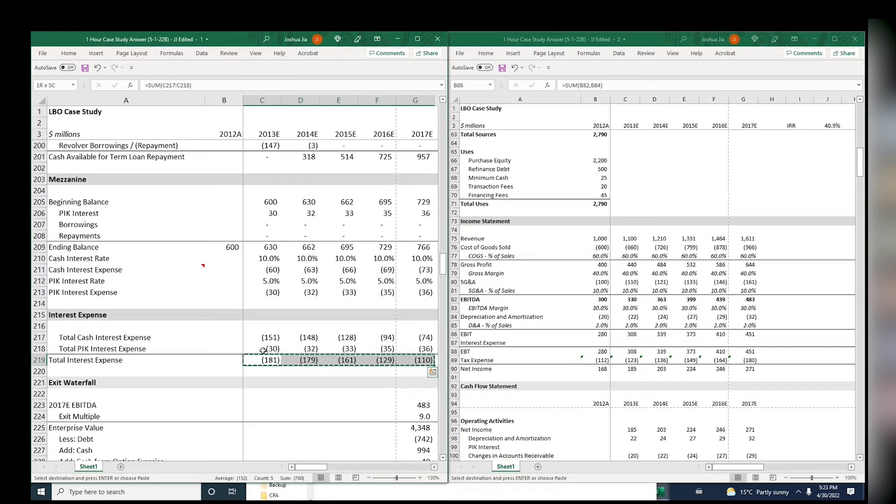
{"action": "key", "text": "ctrl+F6"}
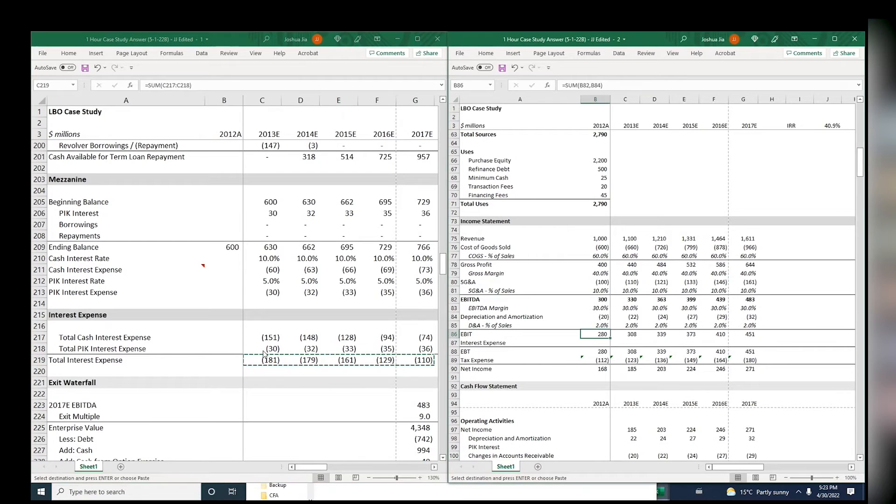
{"action": "key", "text": "Down"}
{"action": "key", "text": "ctrl+alt+v"}
{"action": "key", "text": "f"}
{"action": "key", "text": "Return"}
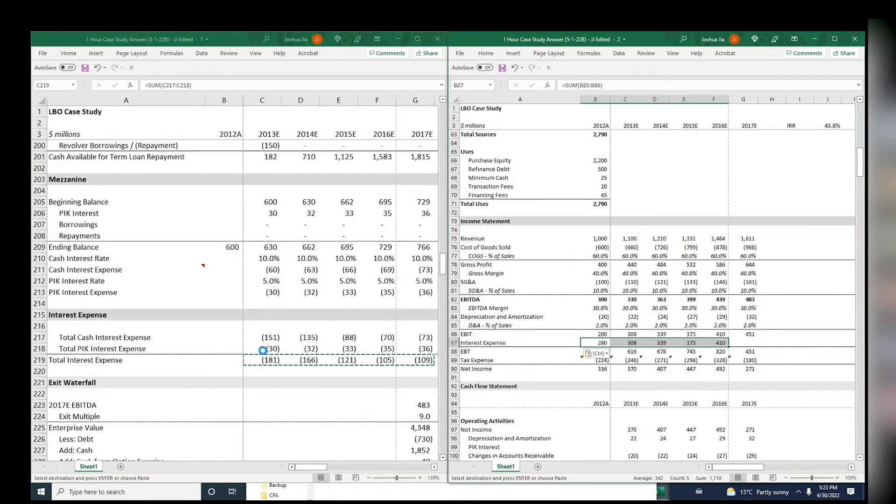
{"action": "key", "text": "ctrl+z"}
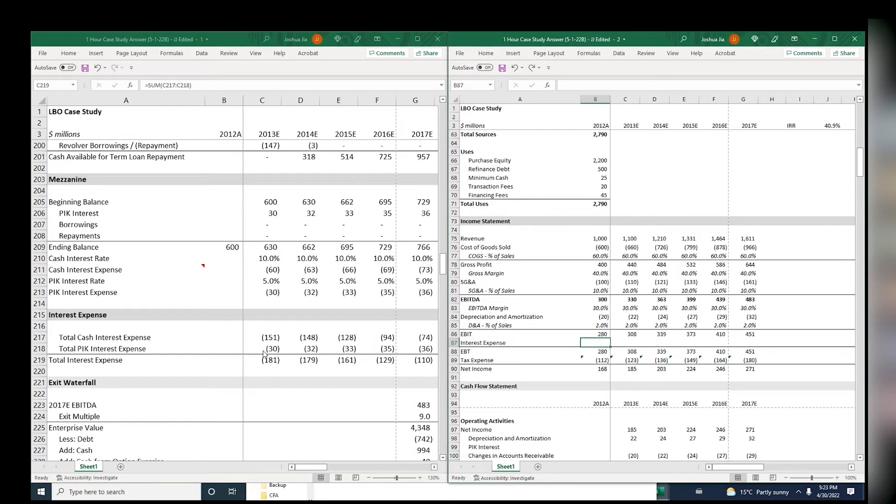
Link the Income Statement's Interest Expense for 2013E–2017E to the Total Interest Expense row by copying it and pasting links from C87
{"action": "key", "text": "ctrl+F6"}
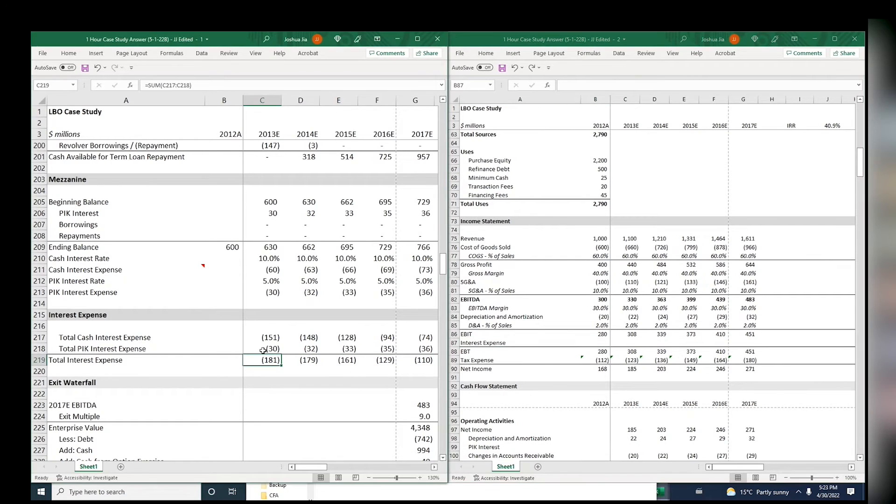
{"action": "key", "text": "Up"}
{"action": "key", "text": "Up"}
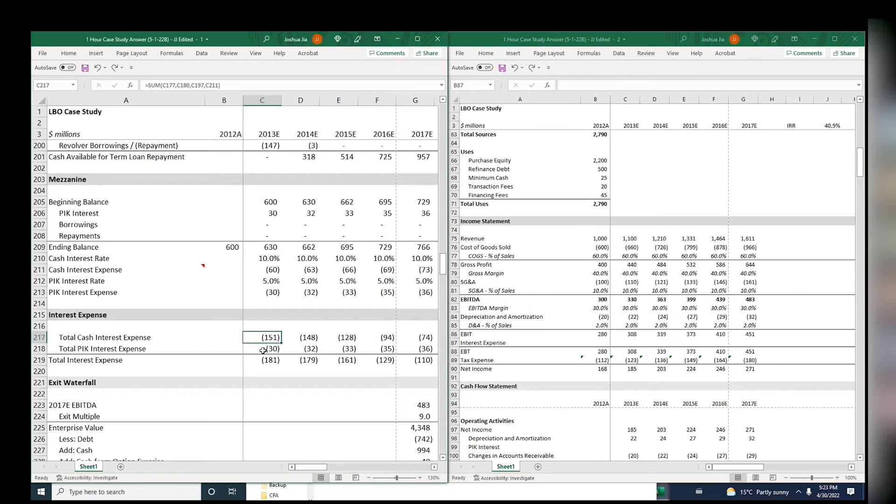
{"action": "key", "text": "Down"}
{"action": "key", "text": "Down"}
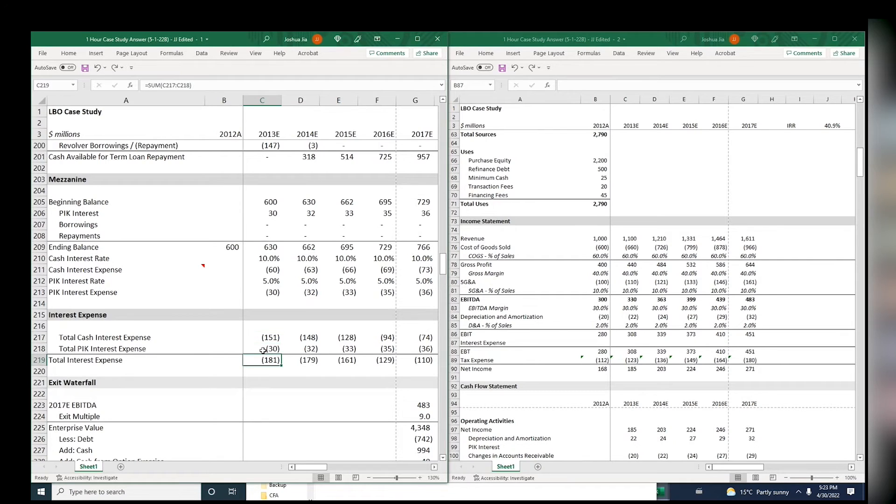
{"action": "key", "text": "ctrl+shift+Right"}
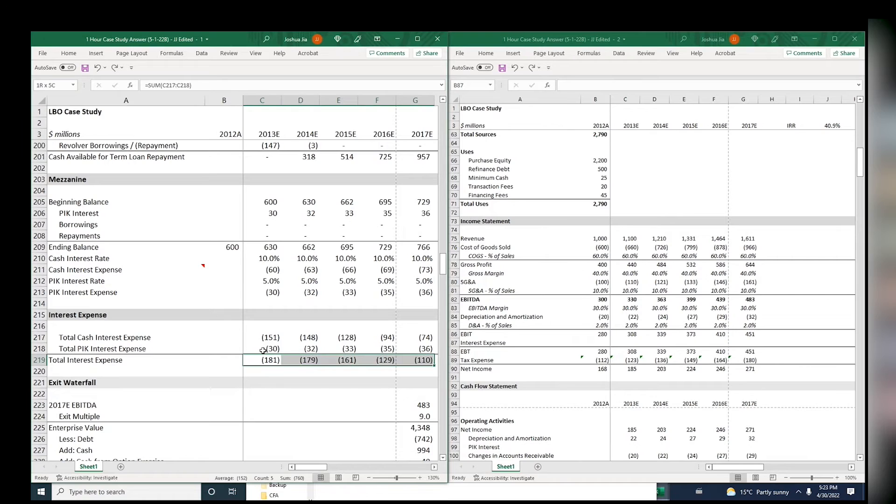
{"action": "key", "text": "ctrl+c"}
{"action": "key", "text": "alt+Tab"}
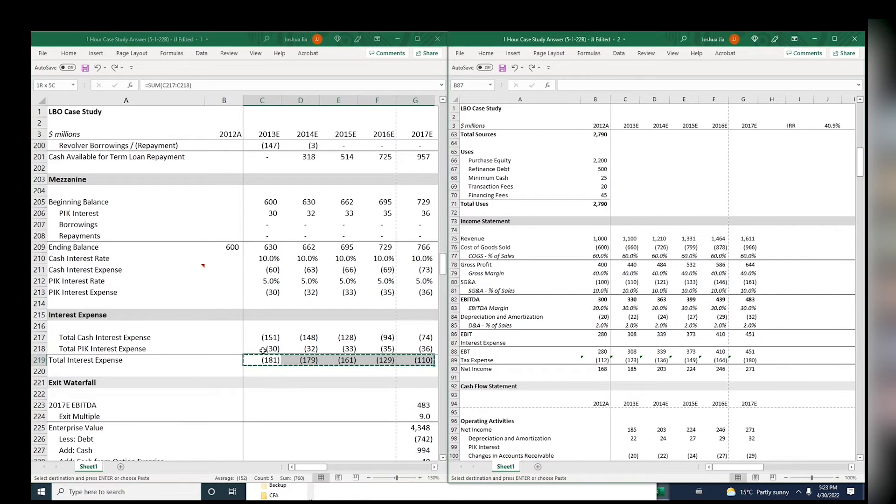
{"action": "key", "text": "Right"}
{"action": "key", "text": "ctrl+alt+v"}
{"action": "key", "text": "l"}
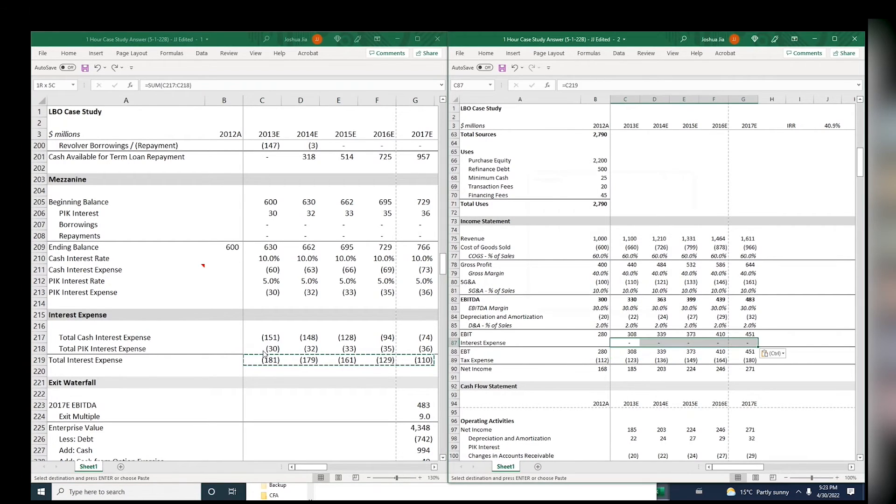
{"action": "key", "text": "Escape"}
{"action": "key", "text": "Right"}
{"action": "key", "text": "Right"}
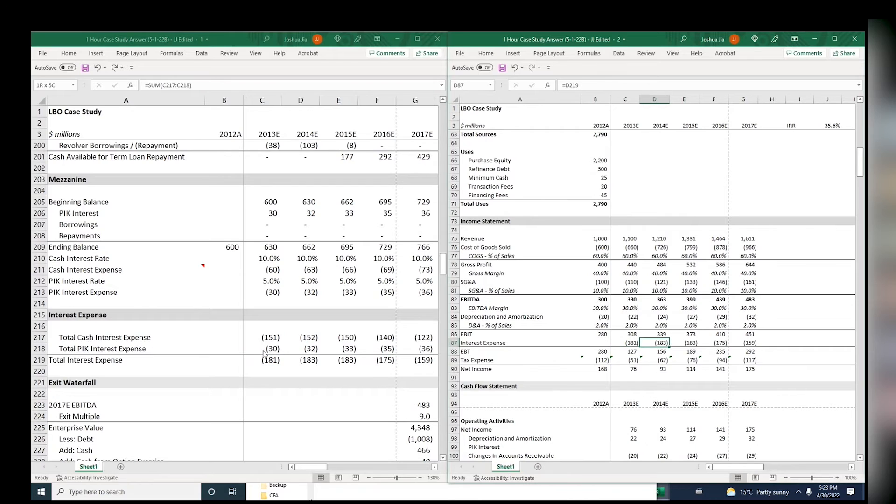
Check the linked Interest Expense formulas across the forecast years and the 2013E Tax Expense formula
{"action": "key", "text": "Left"}
{"action": "key", "text": "Right"}
{"action": "key", "text": "F2"}
{"action": "key", "text": "Return"}
{"action": "key", "text": "Up"}
{"action": "key", "text": "Right"}
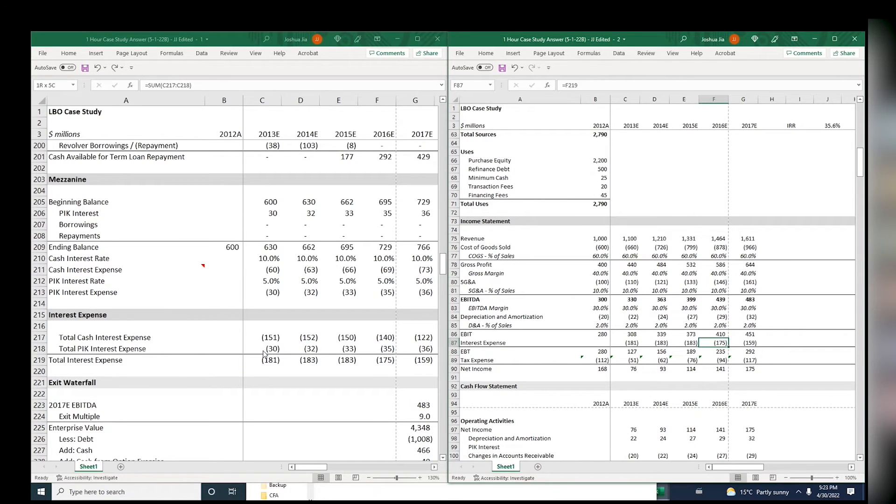
{"action": "key", "text": "F2"}
{"action": "key", "text": "Return"}
{"action": "key", "text": "Up"}
{"action": "key", "text": "Right"}
{"action": "key", "text": "F2"}
{"action": "key", "text": "Escape"}
{"action": "key", "text": "Left"}
{"action": "key", "text": "Left"}
{"action": "key", "text": "Left"}
{"action": "key", "text": "Left"}
{"action": "key", "text": "Down"}
{"action": "key", "text": "Down"}
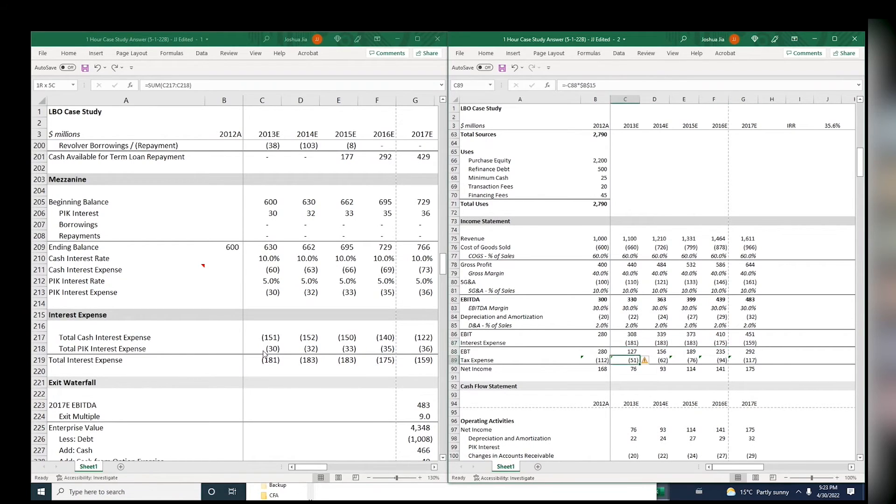
Look through the Cash Flow Statement from Operating Activities down to the empty Financing Activities rows
{"action": "key", "text": "Down"}
{"action": "key", "text": "Down"}
{"action": "key", "text": "Down"}
{"action": "key", "text": "Down"}
{"action": "key", "text": "Down"}
{"action": "key", "text": "Down"}
{"action": "key", "text": "Down"}
{"action": "key", "text": "Down"}
{"action": "key", "text": "Down"}
{"action": "key", "text": "Down"}
{"action": "key", "text": "Down"}
{"action": "key", "text": "Down"}
{"action": "key", "text": "Down"}
{"action": "key", "text": "Down"}
{"action": "key", "text": "Down"}
{"action": "key", "text": "Down"}
{"action": "key", "text": "Down"}
{"action": "key", "text": "Down"}
{"action": "key", "text": "Down"}
{"action": "key", "text": "Down"}
{"action": "key", "text": "Up"}
Copy Total PIK Interest Expense for 2013E–2017E and select the Cash Flow Statement's 2013E PIK Interest cell
{"action": "key", "text": "alt+Tab"}
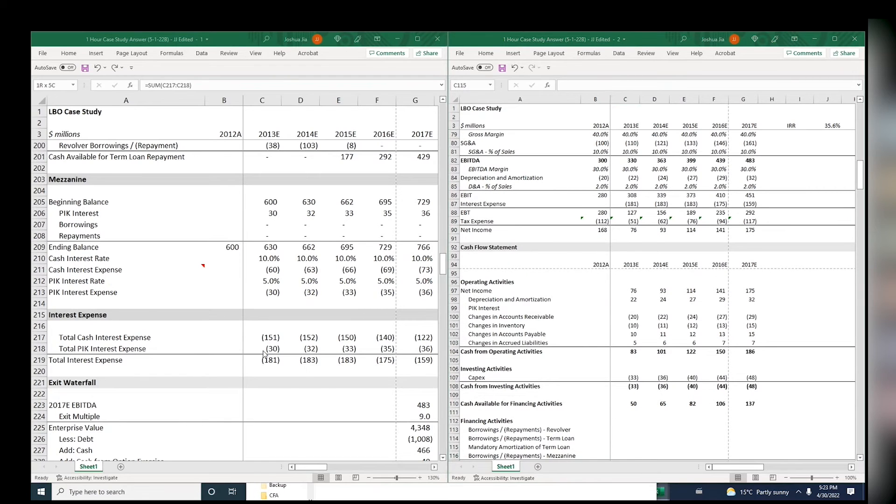
{"action": "key", "text": "Up"}
{"action": "key", "text": "shift+Right"}
{"action": "key", "text": "shift+Right"}
{"action": "key", "text": "shift+Right"}
{"action": "key", "text": "shift+Right"}
{"action": "key", "text": "ctrl+c"}
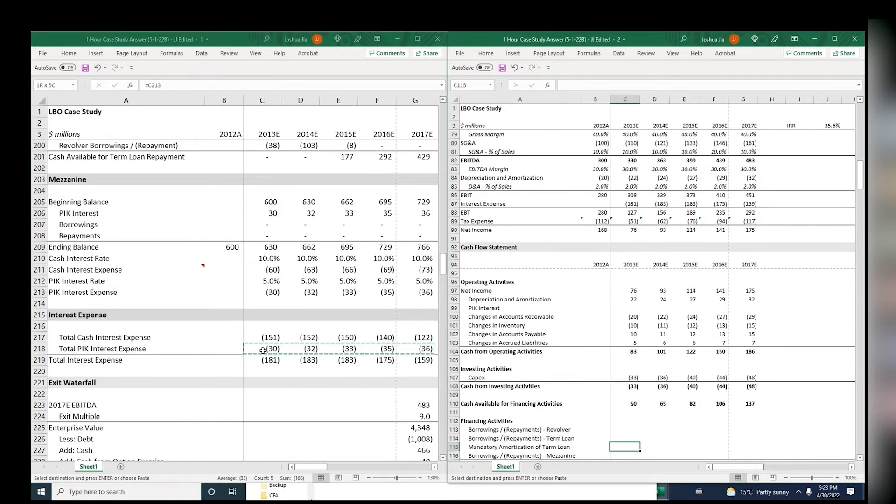
{"action": "key", "text": "alt+Tab"}
{"action": "key", "text": "Up"}
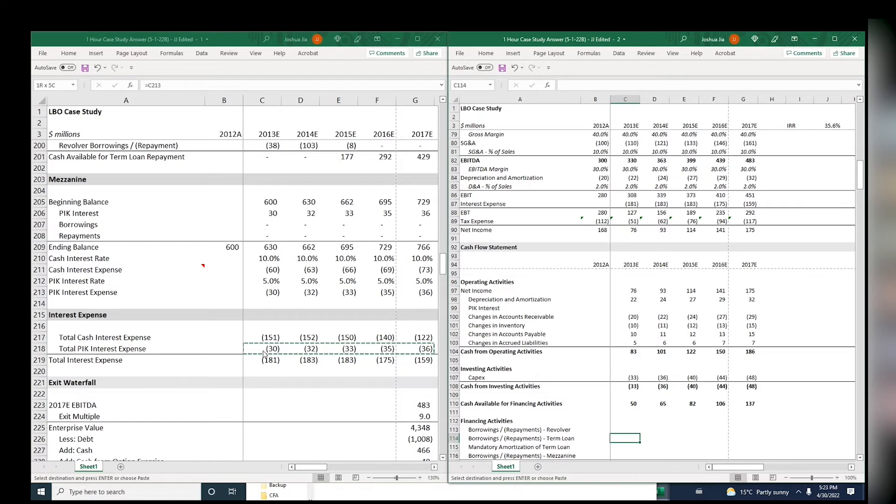
{"action": "key", "text": "Up"}
{"action": "key", "text": "Up"}
{"action": "key", "text": "Up"}
{"action": "key", "text": "Up"}
{"action": "key", "text": "Up"}
{"action": "key", "text": "Up"}
{"action": "key", "text": "Up"}
{"action": "key", "text": "Up"}
{"action": "key", "text": "Up"}
{"action": "key", "text": "Up"}
{"action": "key", "text": "Up"}
{"action": "key", "text": "Up"}
{"action": "key", "text": "Up"}
{"action": "key", "text": "Up"}
{"action": "key", "text": "Up"}
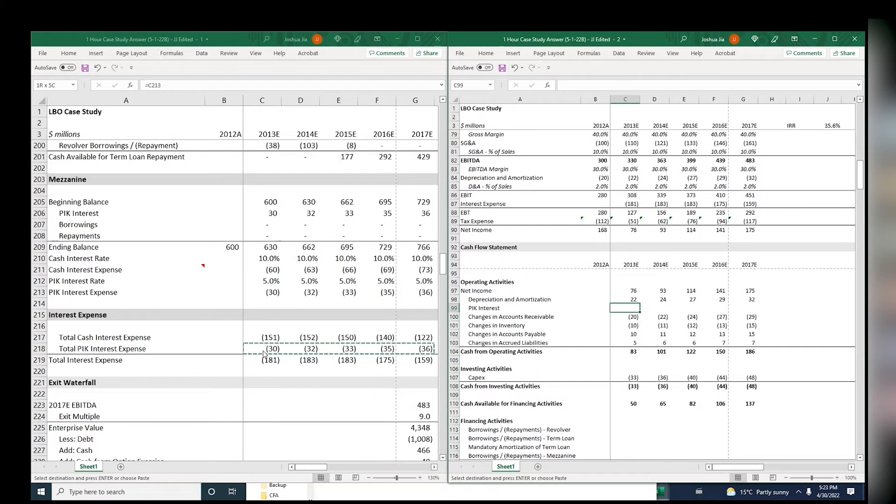
Set the zoom of the window showing the Cash Flow Statement to 125%
{"action": "key", "text": "alt+w"}
{"action": "key", "text": "q"}
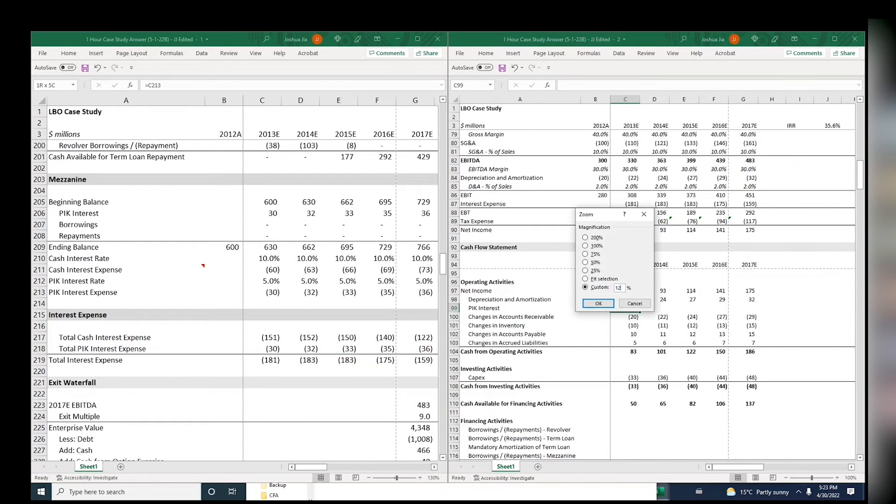
{"action": "key", "text": "Return"}
{"action": "key", "text": "Down"}
{"action": "key", "text": "Up"}
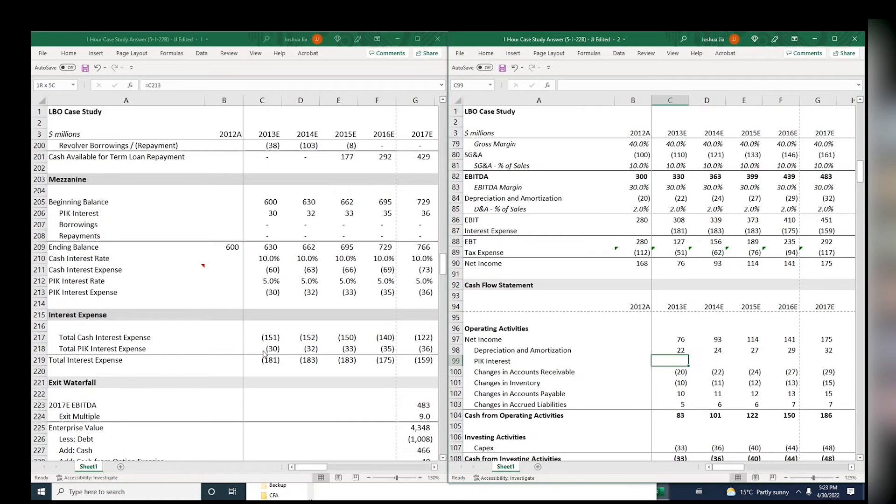
Link the Cash Flow Statement's PIK Interest row for 2013E–2017E to the Total PIK Interest Expense row
{"action": "left_click", "coordinate": [263, 350]}
{"action": "key", "text": "ctrl+q"}
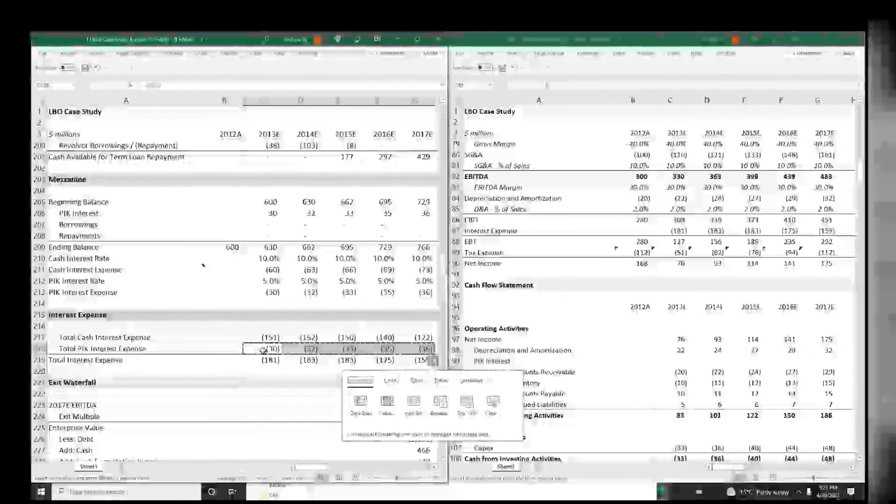
{"action": "key", "text": "ctrl+c"}
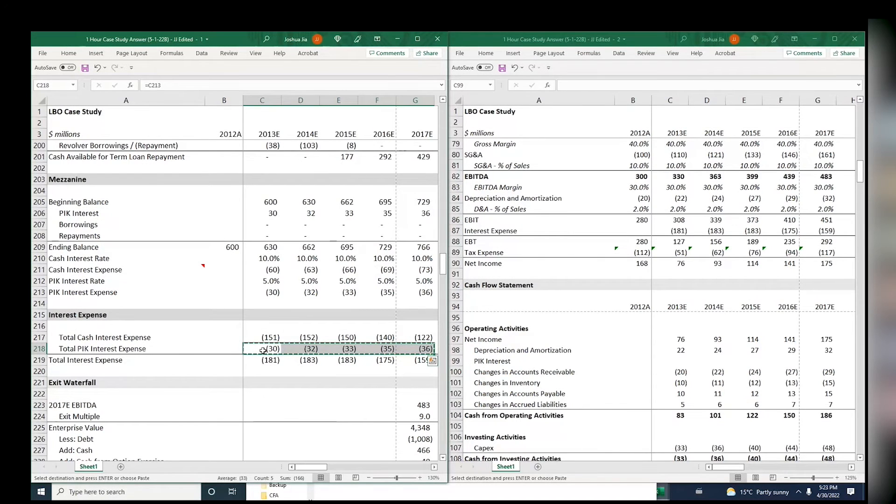
{"action": "key", "text": "ctrl+Tab"}
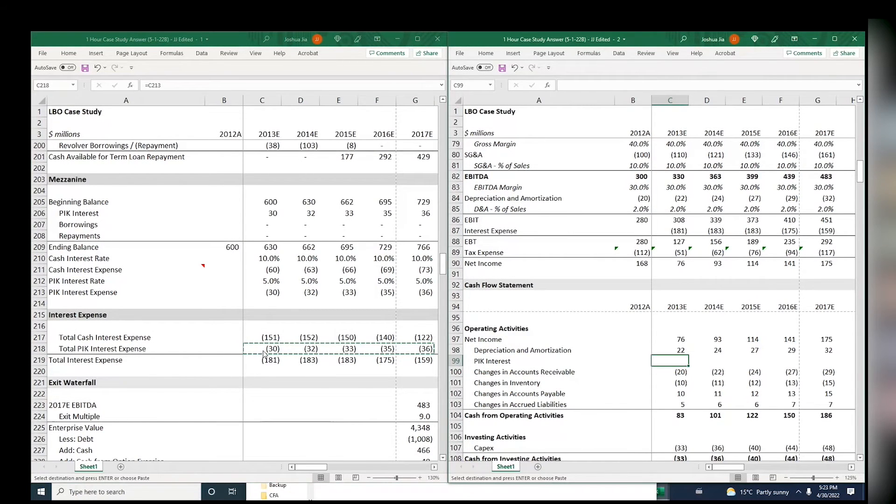
{"action": "key", "text": "Return"}
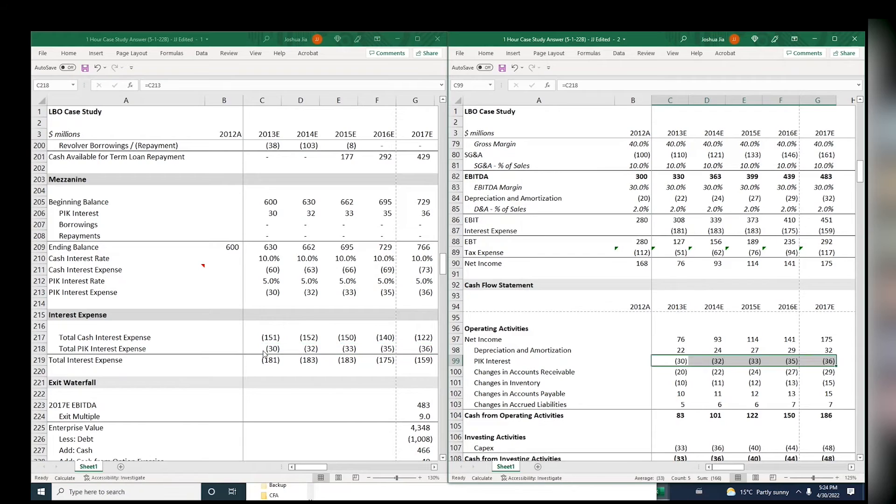
Reverse the sign of 2013E PIK Interest with =-C218 and copy that formula across 2014E–2017E
{"action": "key", "text": "F2"}
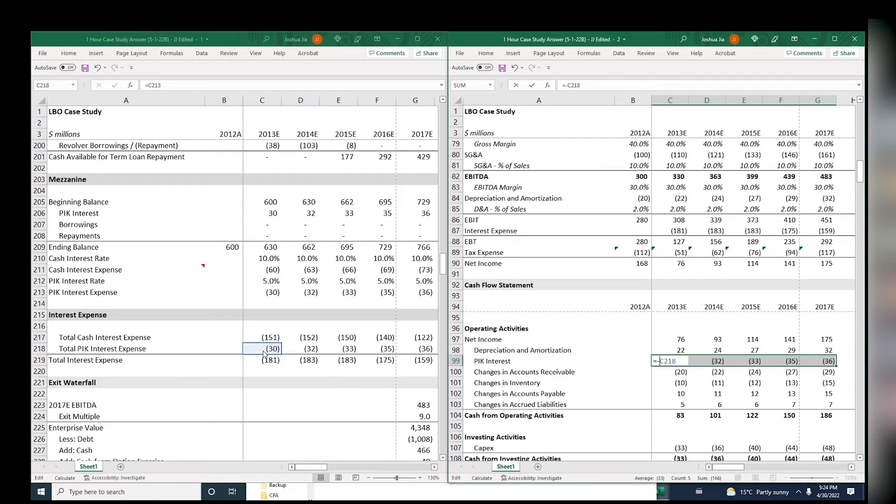
{"action": "key", "text": "Return"}
{"action": "key", "text": "Up"}
{"action": "key", "text": "Down"}
{"action": "key", "text": "Left"}
{"action": "key", "text": "ctrl+c"}
{"action": "key", "text": "Right"}
{"action": "key", "text": "ctrl+shift+Right"}
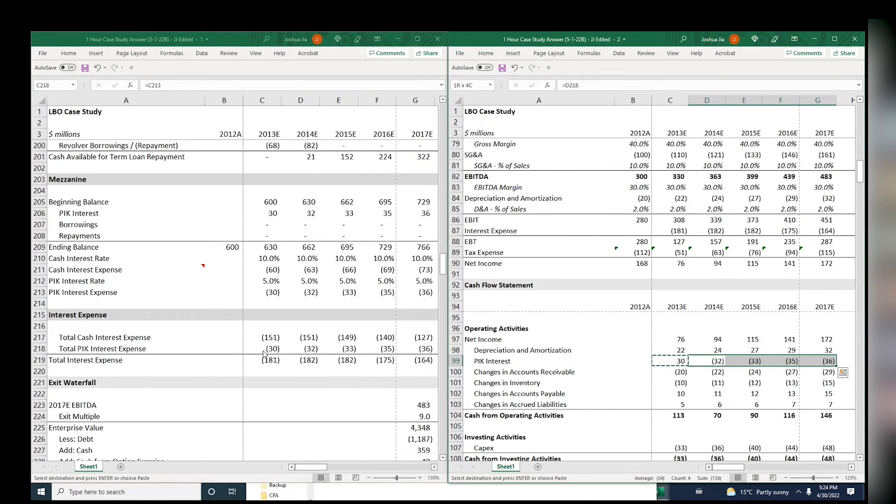
{"action": "key", "text": "ctrl+alt+v"}
{"action": "key", "text": "Return"}
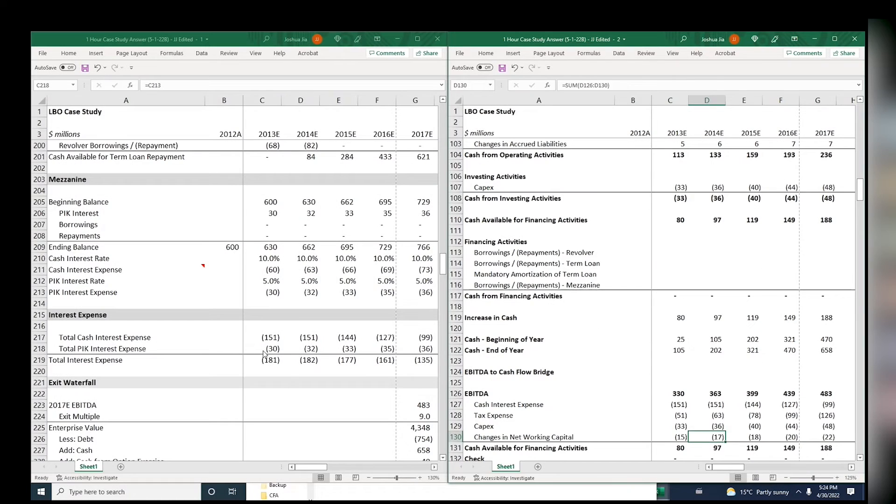
Review the Cash Flow Statement from the EBITDA to Cash Flow Bridge back up to the Revolver borrowings row
{"action": "key", "text": "Up"}
{"action": "key", "text": "Up"}
{"action": "key", "text": "Up"}
{"action": "key", "text": "Up"}
{"action": "key", "text": "Up"}
{"action": "key", "text": "Up"}
{"action": "key", "text": "Up"}
{"action": "key", "text": "Up"}
{"action": "key", "text": "Up"}
{"action": "key", "text": "Up"}
{"action": "key", "text": "Up"}
{"action": "key", "text": "Up"}
{"action": "key", "text": "Up"}
{"action": "key", "text": "Up"}
{"action": "key", "text": "Up"}
{"action": "key", "text": "Up"}
{"action": "key", "text": "Up"}
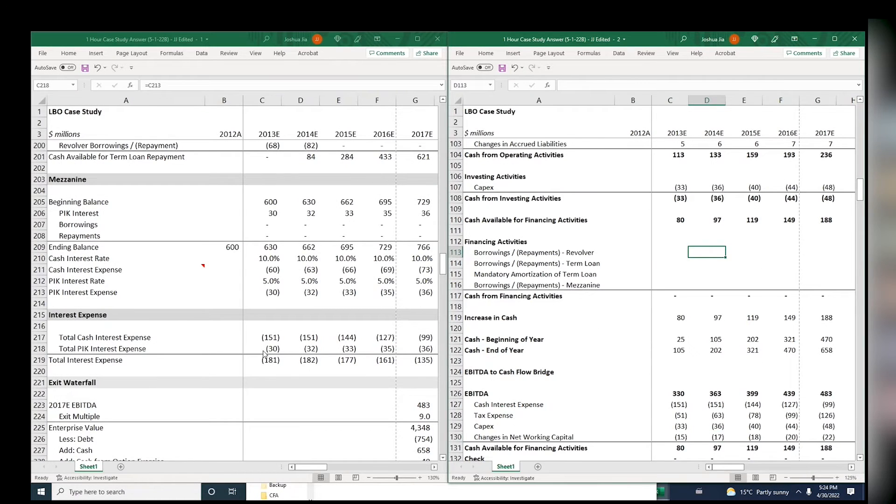
Look through the balance sheet, exit waterfall and debt schedule to locate the Revolver borrowings and repayments rows
{"action": "key", "text": "alt+Tab"}
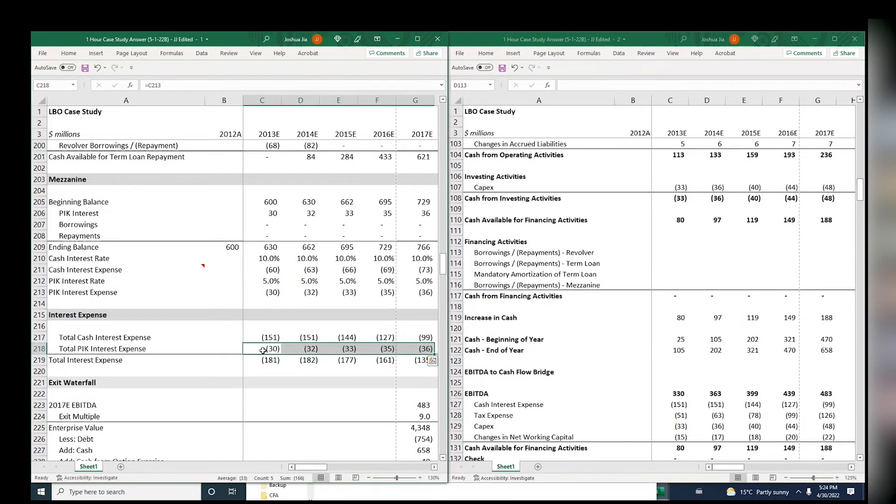
{"action": "left_click", "coordinate": [250, 306]}
{"action": "key", "text": "Page_Up"}
{"action": "key", "text": "Page_Up"}
{"action": "key", "text": "Page_Up"}
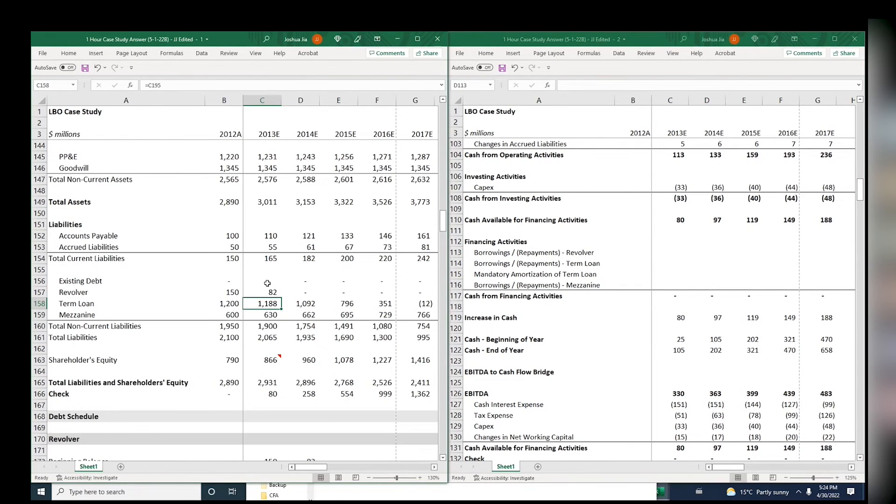
{"action": "key", "text": "Page_Down"}
{"action": "key", "text": "Page_Down"}
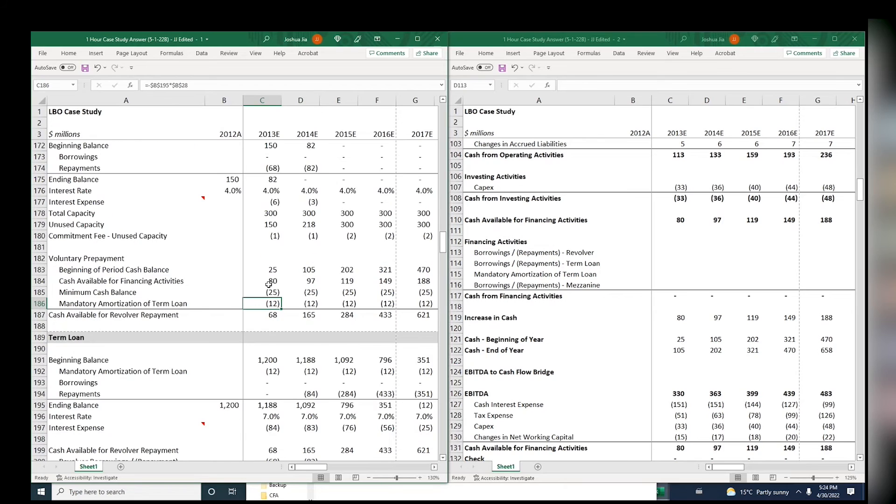
{"action": "key", "text": "Page_Down"}
{"action": "key", "text": "Page_Down"}
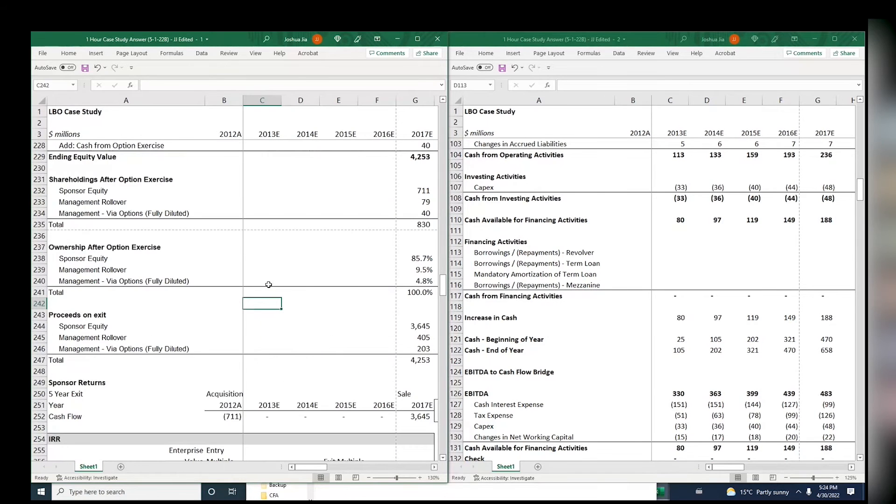
{"action": "key", "text": "Page_Up"}
{"action": "key", "text": "Up"}
{"action": "key", "text": "Up"}
{"action": "key", "text": "Up"}
{"action": "key", "text": "Up"}
{"action": "key", "text": "Up"}
{"action": "key", "text": "Up"}
{"action": "key", "text": "Up"}
{"action": "key", "text": "Up"}
{"action": "key", "text": "Up"}
{"action": "key", "text": "Up"}
{"action": "key", "text": "Up"}
{"action": "key", "text": "Up"}
{"action": "key", "text": "Up"}
{"action": "key", "text": "Up"}
{"action": "key", "text": "Up"}
{"action": "key", "text": "Up"}
{"action": "key", "text": "Up"}
{"action": "key", "text": "Up"}
{"action": "key", "text": "Up"}
{"action": "key", "text": "Up"}
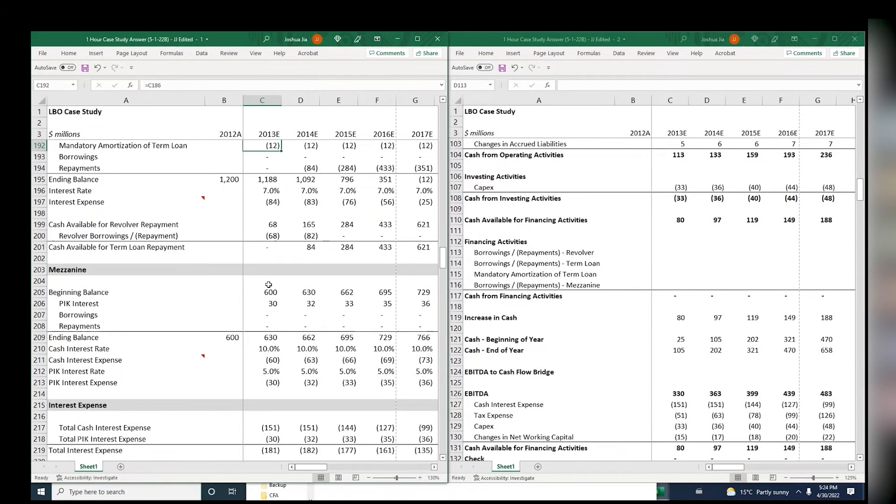
{"action": "key", "text": "Up"}
{"action": "key", "text": "Up"}
{"action": "key", "text": "Up"}
{"action": "key", "text": "Up"}
{"action": "key", "text": "Up"}
{"action": "key", "text": "Up"}
{"action": "key", "text": "Up"}
{"action": "key", "text": "Up"}
{"action": "key", "text": "Up"}
{"action": "key", "text": "Up"}
{"action": "key", "text": "Up"}
{"action": "key", "text": "Up"}
{"action": "key", "text": "Up"}
{"action": "key", "text": "Up"}
{"action": "key", "text": "Up"}
{"action": "key", "text": "Up"}
{"action": "key", "text": "Up"}
{"action": "key", "text": "Up"}
{"action": "key", "text": "Up"}
{"action": "key", "text": "Up"}
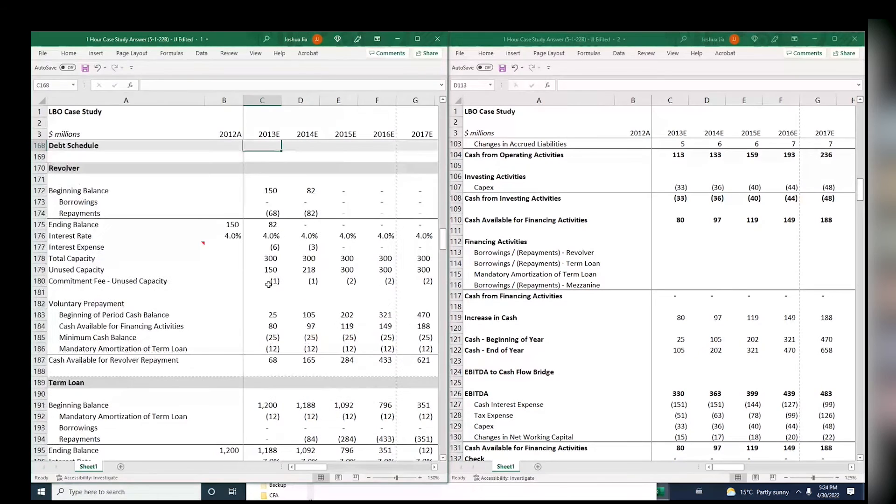
Set 2013E Borrowings / (Repayments) - Revolver in the Cash Flow Statement to the sum of Revolver borrowings and repayments, C173:C174
{"action": "left_click", "coordinate": [670, 252]}
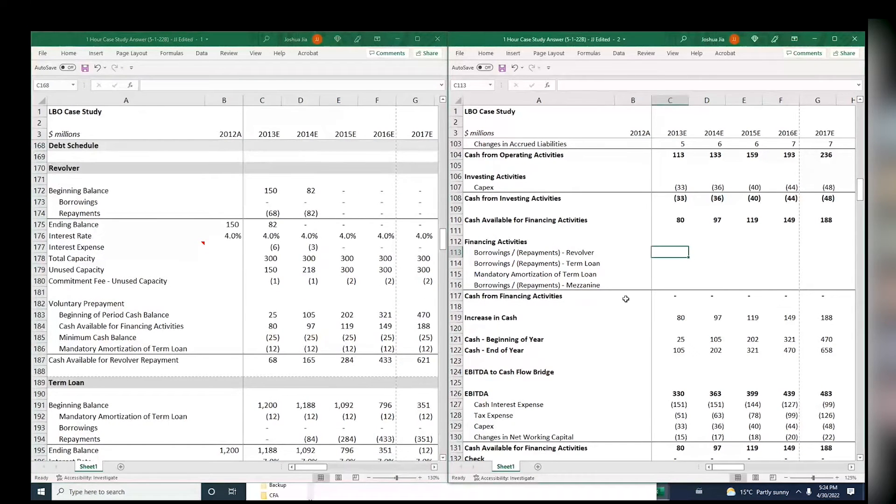
{"action": "type", "text": "=sum("}
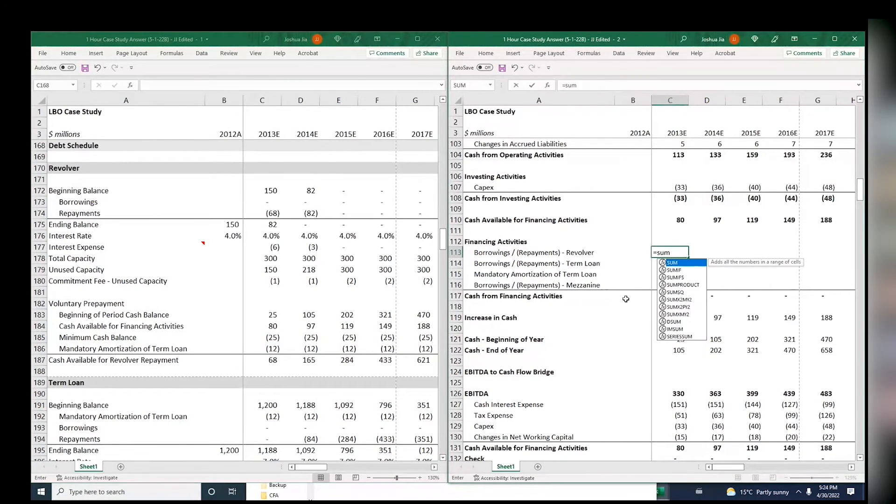
{"action": "left_click", "coordinate": [269, 201]}
{"action": "key", "text": "shift+Down"}
{"action": "key", "text": "Return"}
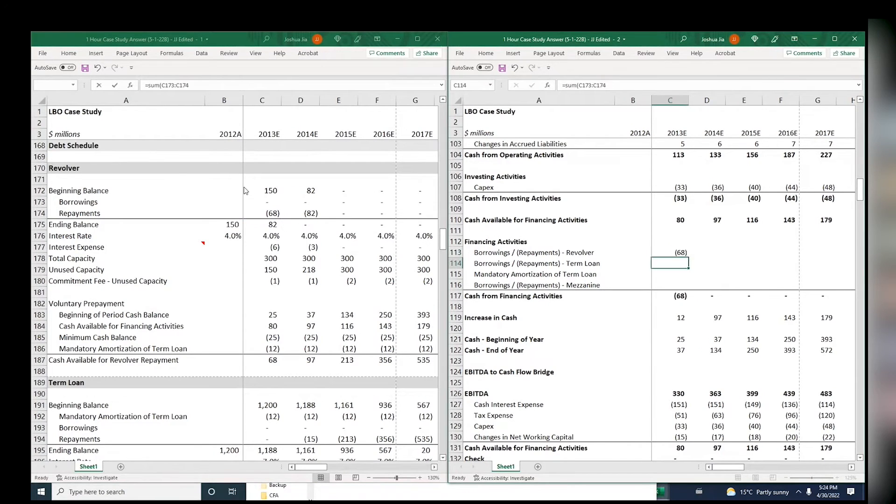
Copy the 2013E Revolver borrowings/repayments formula across 2014E–2017E, pasting formulas only
{"action": "key", "text": "Up"}
{"action": "key", "text": "ctrl+c"}
{"action": "key", "text": "Right"}
{"action": "key", "text": "shift+Right"}
{"action": "key", "text": "shift+Right"}
{"action": "key", "text": "shift+Right"}
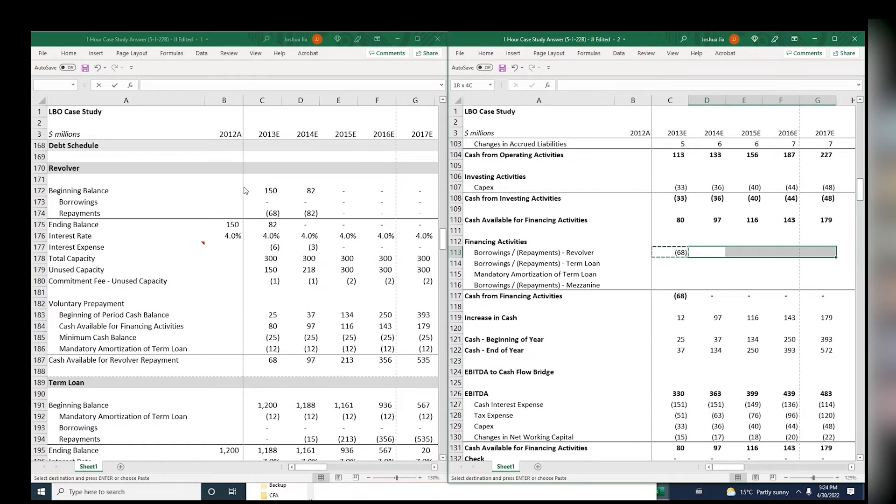
{"action": "key", "text": "alt+e"}
{"action": "key", "text": "s"}
{"action": "key", "text": "f"}
{"action": "key", "text": "Return"}
Check the cell references of the copied Revolver formulas in the Cash Flow Statement for the years after 2013E
{"action": "key", "text": "Left"}
{"action": "key", "text": "Right"}
{"action": "key", "text": "F2"}
{"action": "key", "text": "Escape"}
{"action": "key", "text": "Right"}
{"action": "key", "text": "F2"}
{"action": "key", "text": "Escape"}
{"action": "key", "text": "Right"}
{"action": "key", "text": "F2"}
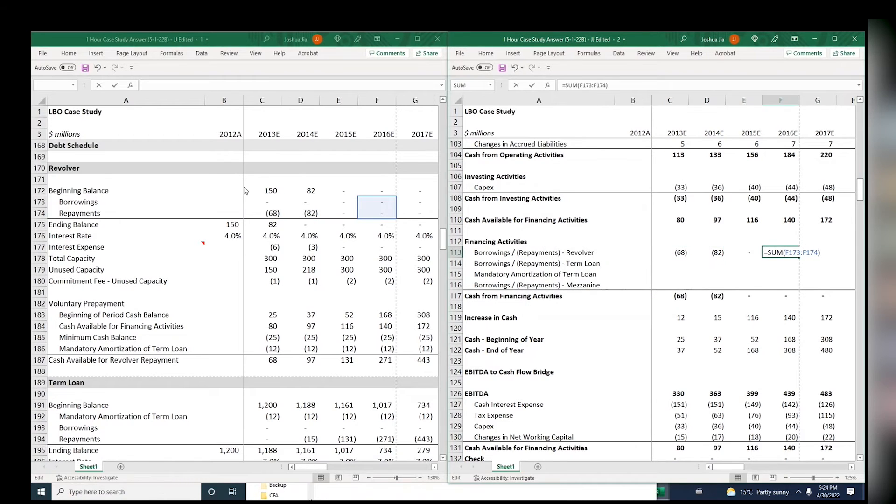
{"action": "key", "text": "Escape"}
{"action": "key", "text": "Right"}
{"action": "key", "text": "Left"}
{"action": "key", "text": "Left"}
{"action": "key", "text": "Left"}
{"action": "key", "text": "Left"}
Set 2013E Borrowings / (Repayments) - Term Loan to the sum of the Term Loan borrowings and repayments, C193:C194
{"action": "key", "text": "Down"}
{"action": "type", "text": "="}
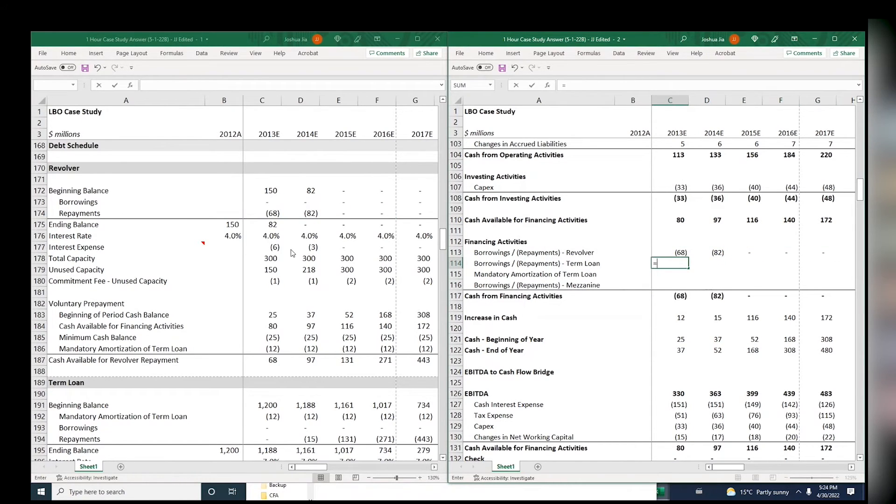
{"action": "type", "text": "sum("}
{"action": "left_click", "coordinate": [242, 291]}
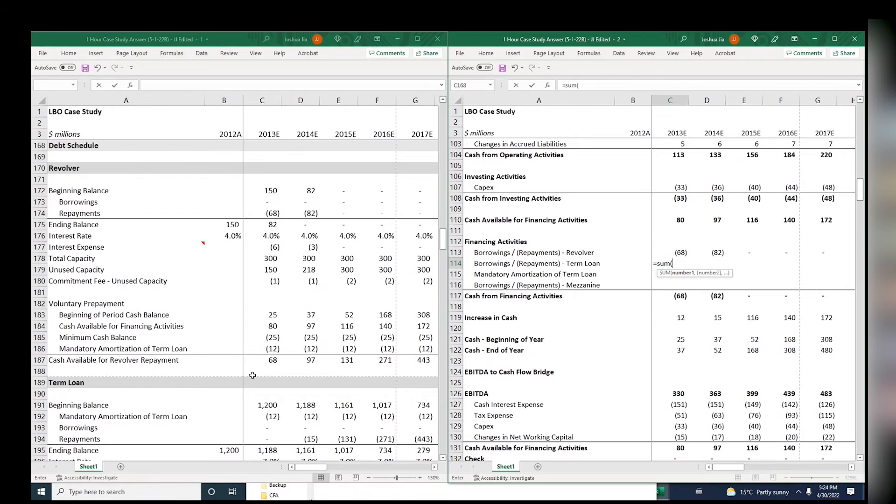
{"action": "left_click", "coordinate": [266, 415]}
{"action": "key", "text": "Down"}
{"action": "key", "text": "shift+Down"}
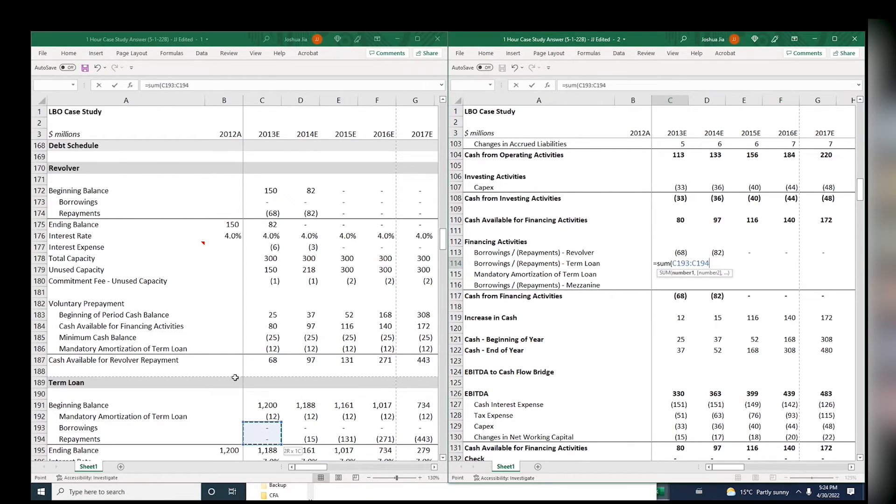
{"action": "key", "text": "ctrl+Return"}
Copy the 2013E Term Loan borrowings/repayments formula across 2014E–2017E, pasting formulas only
{"action": "key", "text": "ctrl+c"}
{"action": "key", "text": "Right"}
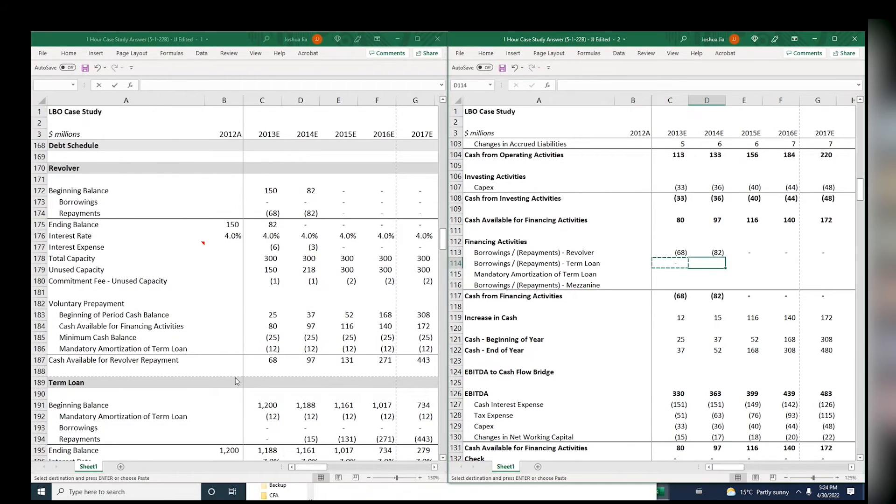
{"action": "key", "text": "shift+Right"}
{"action": "key", "text": "shift+Right"}
{"action": "key", "text": "shift+Right"}
{"action": "key", "text": "alt+e"}
{"action": "key", "text": "s"}
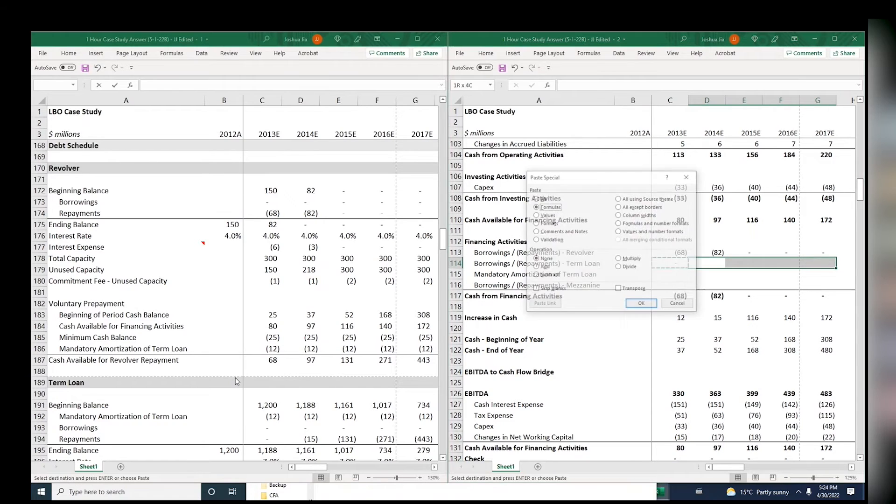
{"action": "key", "text": "f"}
{"action": "key", "text": "Return"}
{"action": "key", "text": "Escape"}
Check the cell references of the copied Term Loan formulas for 2014E and 2015E
{"action": "key", "text": "Left"}
{"action": "key", "text": "F2"}
{"action": "key", "text": "Escape"}
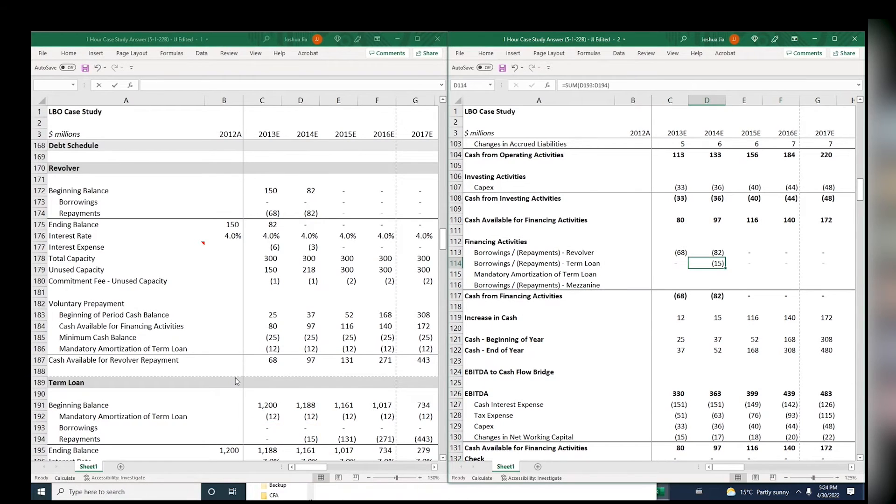
{"action": "key", "text": "Right"}
{"action": "key", "text": "F2"}
{"action": "key", "text": "Escape"}
{"action": "key", "text": "Right"}
{"action": "key", "text": "Left"}
{"action": "key", "text": "Left"}
Look through the debt schedule from the Revolver section to the Mezzanine borrowings and repayments rows
{"action": "key", "text": "alt+Tab"}
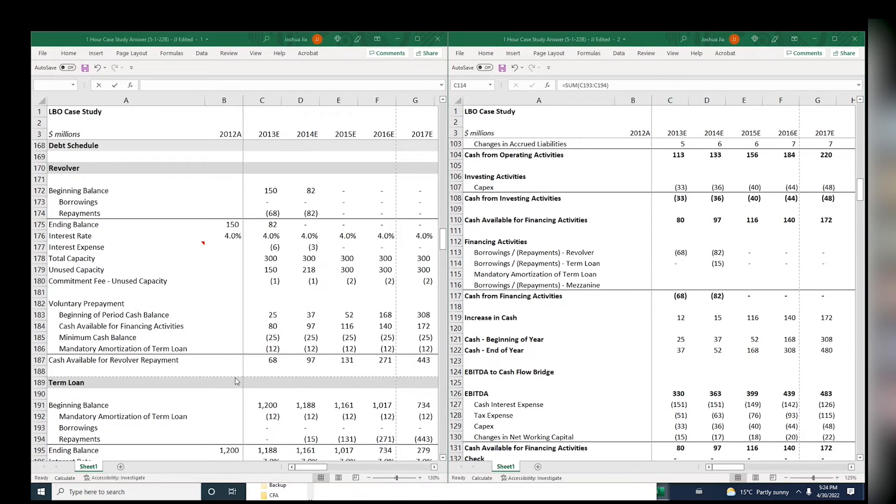
{"action": "key", "text": "Down"}
{"action": "key", "text": "alt+Tab"}
{"action": "key", "text": "Down"}
{"action": "key", "text": "Down"}
{"action": "key", "text": "Down"}
{"action": "key", "text": "Down"}
{"action": "key", "text": "Down"}
{"action": "key", "text": "Down"}
{"action": "key", "text": "Down"}
{"action": "key", "text": "Down"}
{"action": "key", "text": "Down"}
{"action": "key", "text": "Down"}
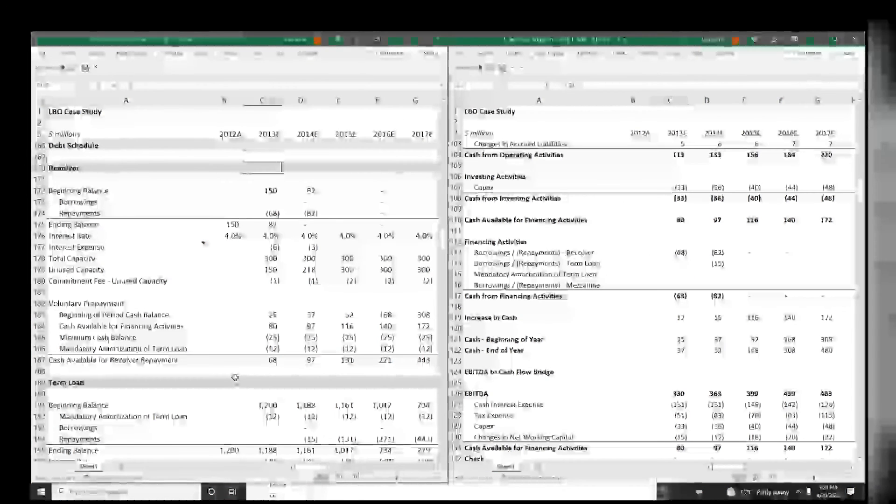
{"action": "key", "text": "Down"}
{"action": "key", "text": "Down"}
{"action": "key", "text": "Down"}
{"action": "key", "text": "Down"}
{"action": "key", "text": "Down"}
{"action": "key", "text": "Down"}
{"action": "key", "text": "Down"}
{"action": "key", "text": "Down"}
{"action": "key", "text": "Down"}
{"action": "key", "text": "Down"}
{"action": "key", "text": "Down"}
{"action": "key", "text": "Down"}
{"action": "key", "text": "Down"}
{"action": "key", "text": "Down"}
{"action": "key", "text": "Down"}
{"action": "key", "text": "Down"}
{"action": "key", "text": "Down"}
{"action": "key", "text": "Down"}
{"action": "key", "text": "Down"}
{"action": "key", "text": "Down"}
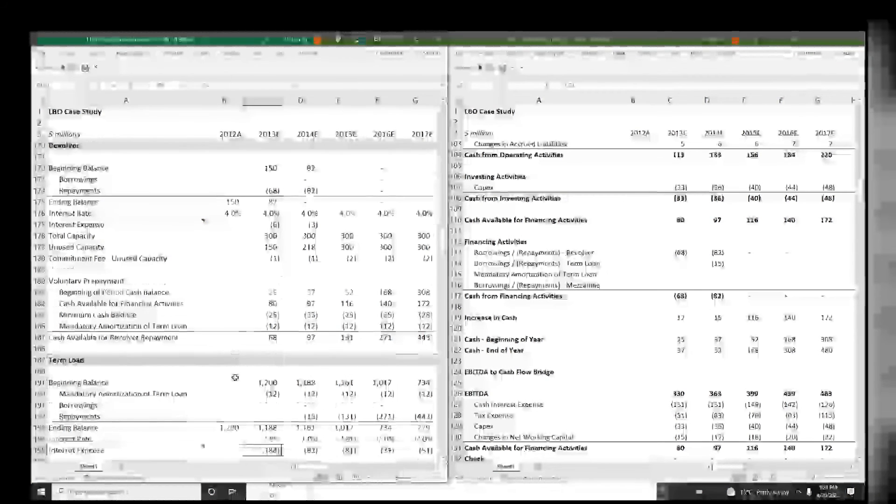
{"action": "key", "text": "Up"}
{"action": "key", "text": "Up"}
{"action": "key", "text": "Up"}
{"action": "key", "text": "Up"}
{"action": "key", "text": "Up"}
{"action": "key", "text": "Up"}
{"action": "key", "text": "Up"}
{"action": "key", "text": "Up"}
{"action": "key", "text": "Up"}
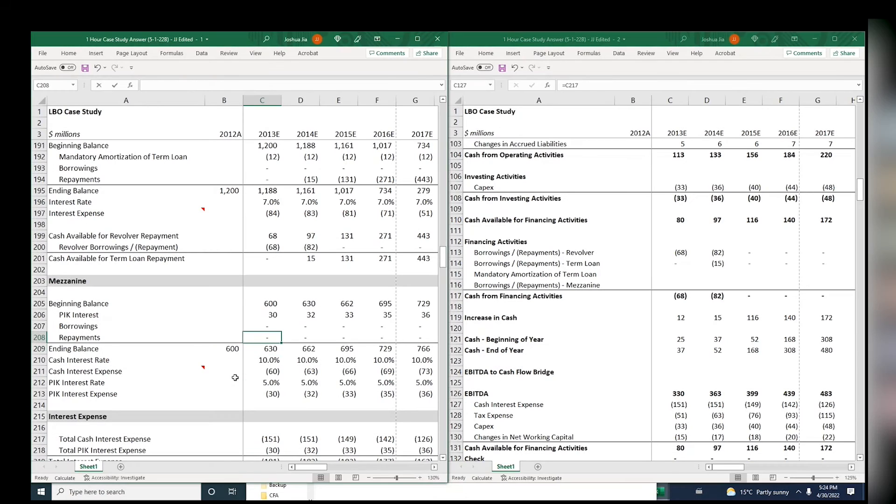
Set 2013E Borrowings / (Repayments) - Mezzanine to the sum of the Mezzanine borrowings and repayments, C207:C208
{"action": "key", "text": "alt+Tab"}
{"action": "key", "text": "Up"}
{"action": "key", "text": "Up"}
{"action": "key", "text": "Up"}
{"action": "key", "text": "Up"}
{"action": "key", "text": "Up"}
{"action": "key", "text": "Up"}
{"action": "key", "text": "Up"}
{"action": "key", "text": "Up"}
{"action": "key", "text": "Up"}
{"action": "key", "text": "Up"}
{"action": "key", "text": "Up"}
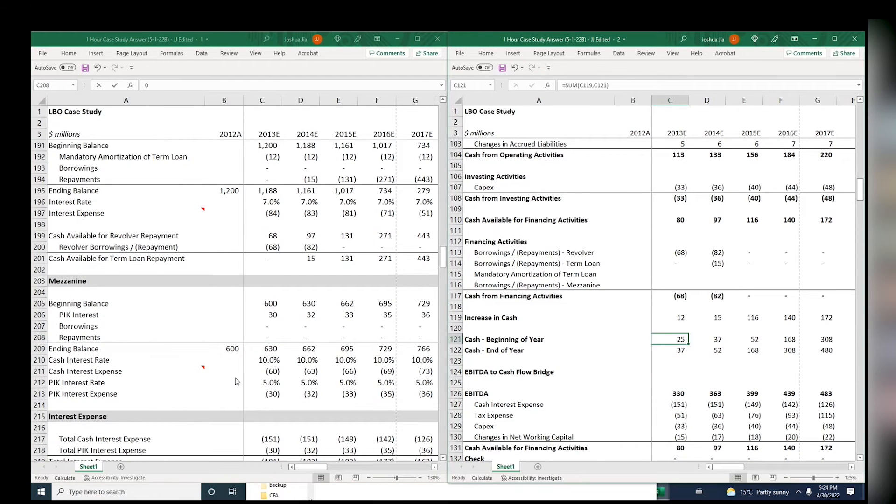
{"action": "key", "text": "Left"}
{"action": "key", "text": "Right"}
{"action": "type", "text": "=sum("}
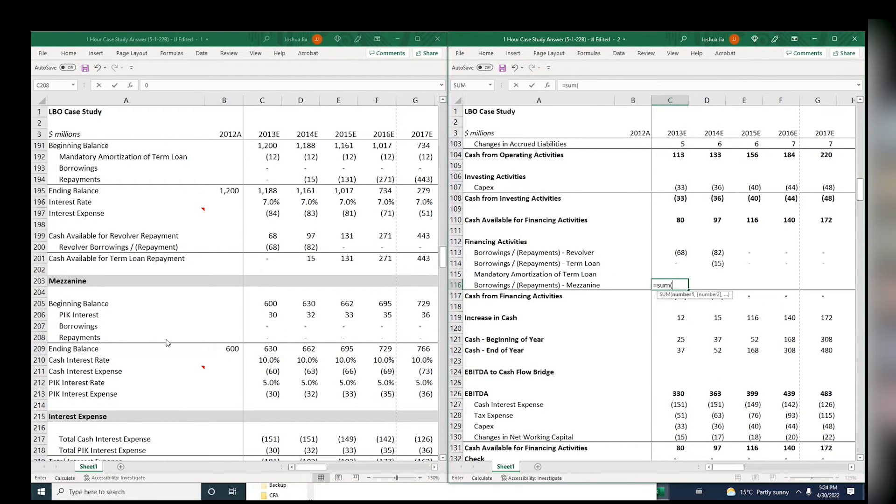
{"action": "left_click_drag", "start_coordinate": [273, 326], "coordinate": [274, 335]}
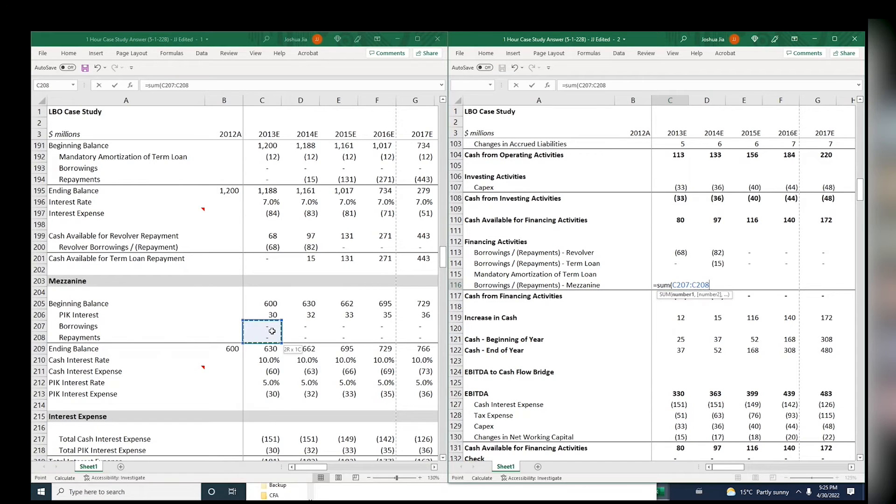
{"action": "key", "text": "Return"}
Copy the 2013E Mezzanine borrowings/repayments formula across 2014E–2017E, pasting formulas only
{"action": "key", "text": "Up"}
{"action": "key", "text": "ctrl+c"}
{"action": "key", "text": "shift+Right"}
{"action": "key", "text": "shift+Right"}
{"action": "key", "text": "shift+Right"}
{"action": "key", "text": "shift+Right"}
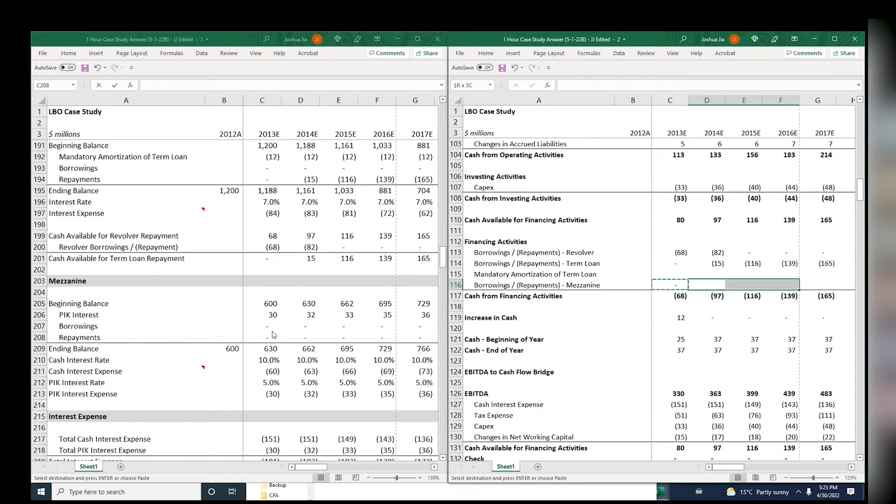
{"action": "key", "text": "ctrl+alt+v"}
{"action": "key", "text": "f"}
{"action": "key", "text": "Return"}
{"action": "key", "text": "Escape"}
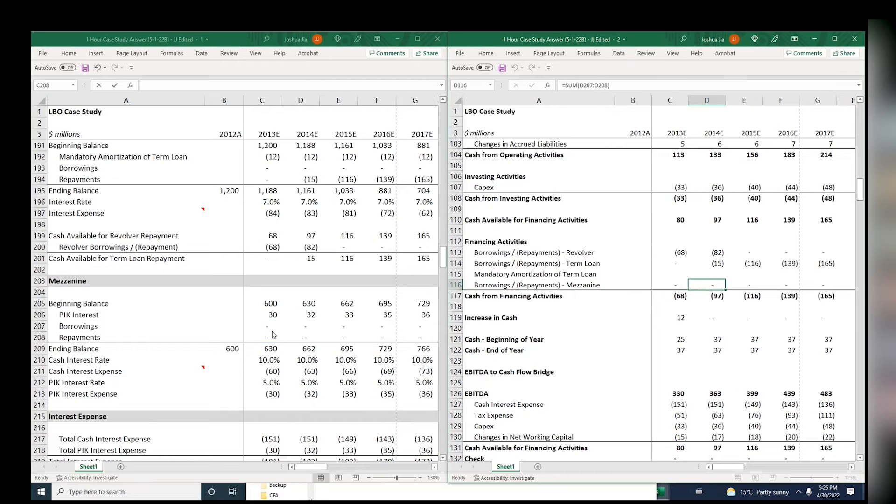
Check the cell references of the 2017E Borrowings / (Repayments) - Term Loan formula
{"action": "key", "text": "Up"}
{"action": "key", "text": "Up"}
{"action": "key", "text": "Right"}
{"action": "key", "text": "Right"}
{"action": "key", "text": "Right"}
{"action": "key", "text": "Right"}
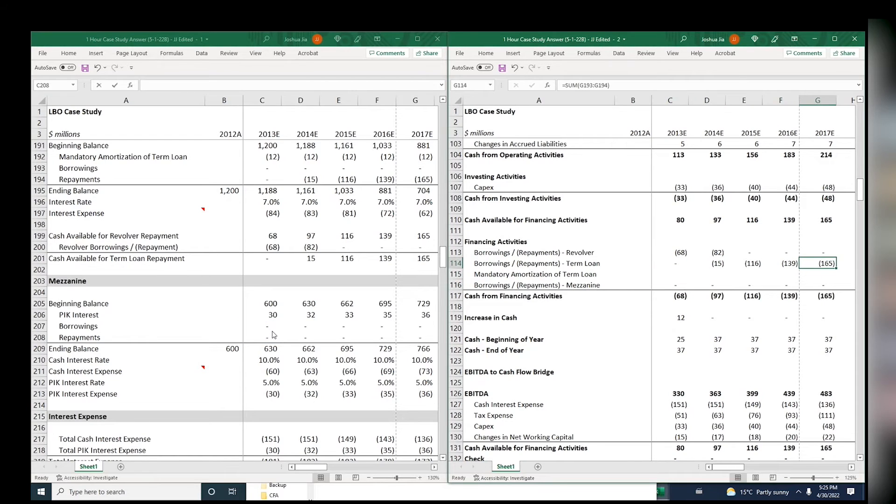
{"action": "key", "text": "F2"}
{"action": "key", "text": "Return"}
Review the Revolver, Term Loan and Mandatory Amortization rows of the financing activities across the projection years
{"action": "key", "text": "Left"}
{"action": "key", "text": "Left"}
{"action": "key", "text": "Left"}
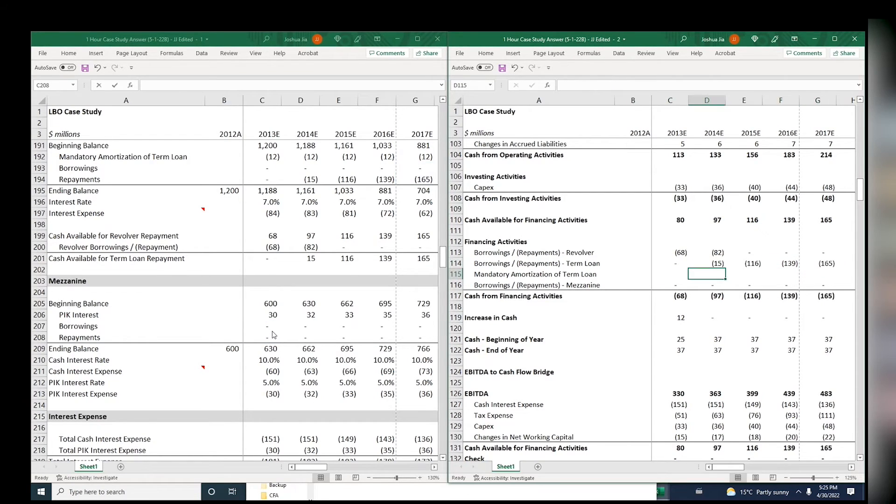
{"action": "key", "text": "Up"}
{"action": "key", "text": "Up"}
{"action": "key", "text": "Down"}
{"action": "key", "text": "Right"}
{"action": "key", "text": "Right"}
{"action": "key", "text": "Right"}
{"action": "key", "text": "Left"}
{"action": "key", "text": "Left"}
{"action": "key", "text": "Left"}
{"action": "key", "text": "Up"}
{"action": "key", "text": "Left"}
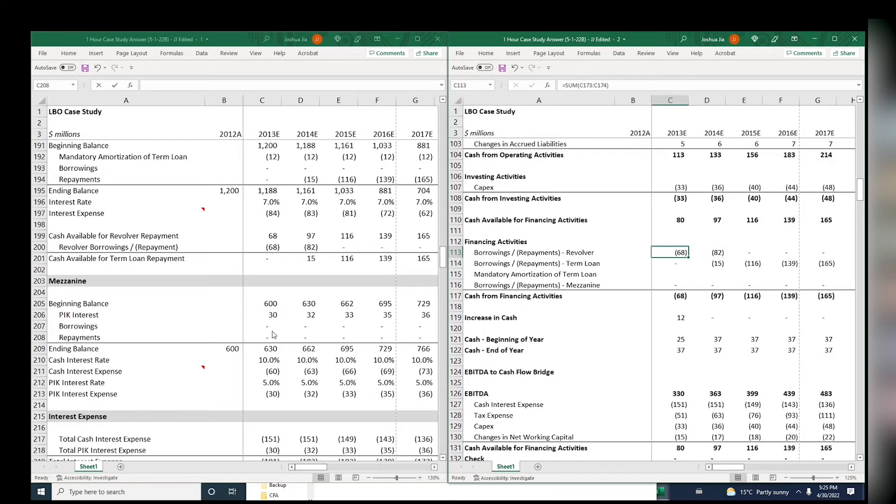
{"action": "key", "text": "Right"}
{"action": "key", "text": "Down"}
{"action": "key", "text": "Right"}
{"action": "key", "text": "Right"}
{"action": "key", "text": "Left"}
{"action": "key", "text": "Left"}
{"action": "key", "text": "Left"}
{"action": "key", "text": "Down"}
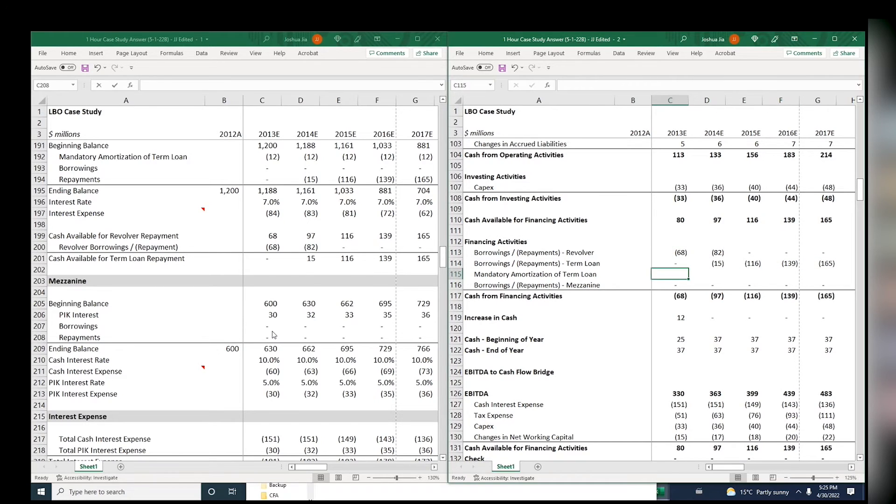
Link Mandatory Amortization of Term Loan for 2013E–2017E in the financing activities to row 192 of the debt schedule, using a link paste
{"action": "left_click", "coordinate": [273, 334]}
{"action": "key", "text": "Up"}
{"action": "key", "text": "Up"}
{"action": "key", "text": "Up"}
{"action": "key", "text": "Up"}
{"action": "key", "text": "Up"}
{"action": "key", "text": "Up"}
{"action": "key", "text": "Up"}
{"action": "key", "text": "Up"}
{"action": "key", "text": "Up"}
{"action": "key", "text": "Up"}
{"action": "key", "text": "Up"}
{"action": "key", "text": "Up"}
{"action": "key", "text": "Up"}
{"action": "key", "text": "Up"}
{"action": "key", "text": "Up"}
{"action": "key", "text": "Up"}
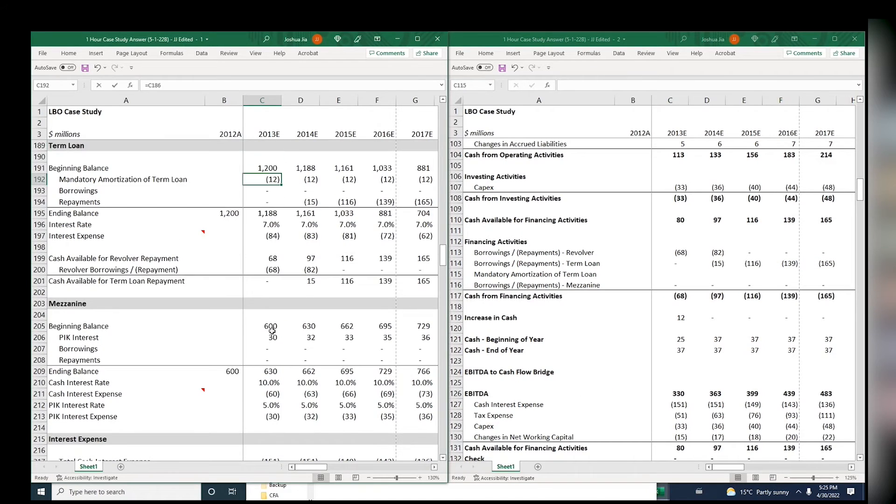
{"action": "key", "text": "shift+Right"}
{"action": "key", "text": "shift+Right"}
{"action": "key", "text": "shift+Right"}
{"action": "key", "text": "shift+Right"}
{"action": "key", "text": "ctrl+c"}
{"action": "key", "text": "alt+space"}
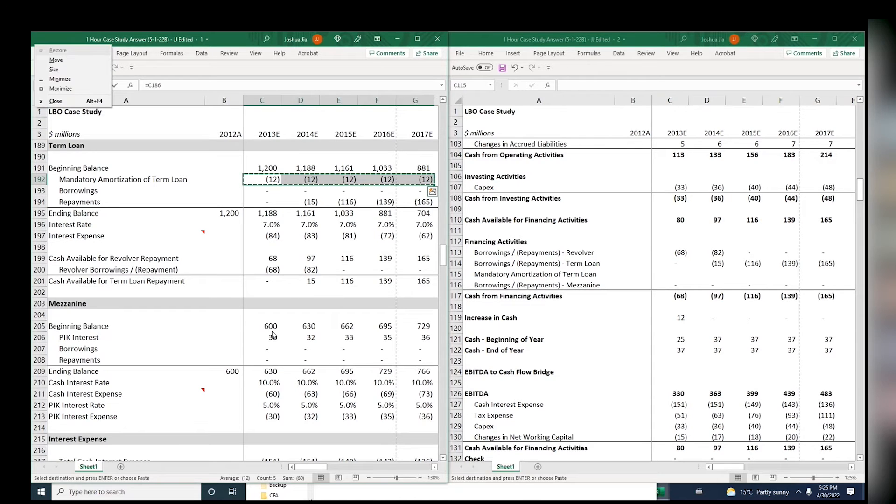
{"action": "key", "text": "Escape"}
{"action": "key", "text": "alt+Tab"}
{"action": "key", "text": "ctrl+alt+v"}
{"action": "key", "text": "l"}
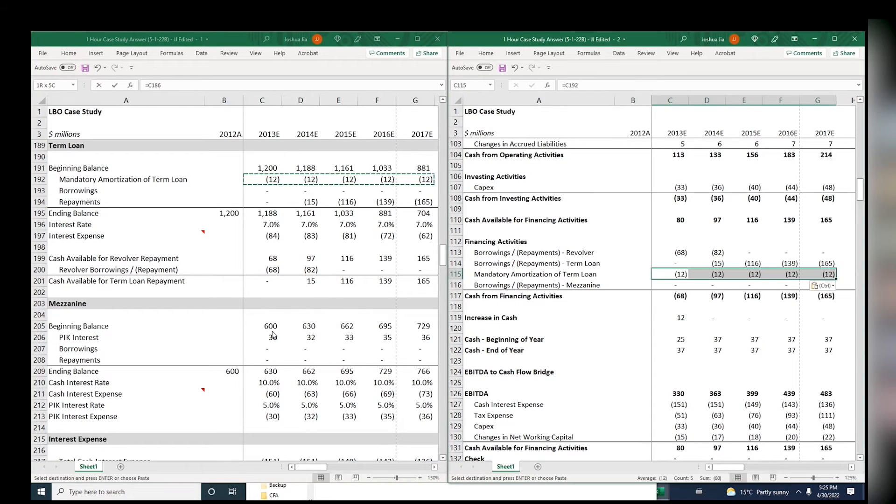
{"action": "key", "text": "Escape"}
Check the 2013E formulas for Increase in Cash and Cash - End of Year
{"action": "key", "text": "Down"}
{"action": "key", "text": "Down"}
{"action": "key", "text": "Right"}
{"action": "key", "text": "Escape"}
{"action": "key", "text": "Down"}
{"action": "key", "text": "Down"}
{"action": "key", "text": "Down"}
{"action": "key", "text": "Down"}
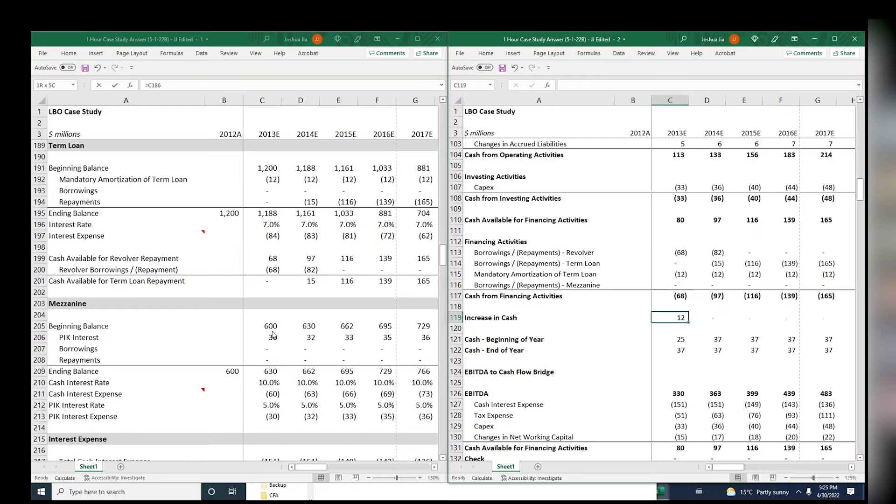
{"action": "key", "text": "F2"}
{"action": "key", "text": "Return"}
{"action": "key", "text": "F2"}
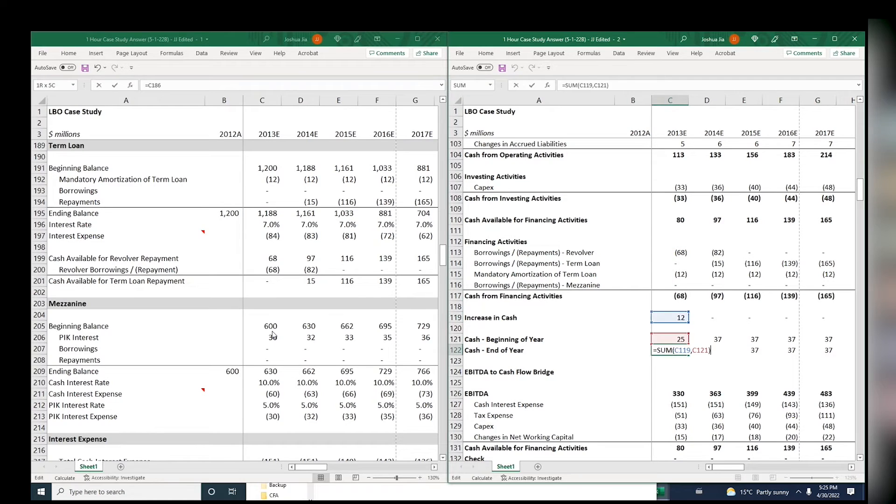
{"action": "key", "text": "Tab"}
Check the 2014E Cash - Beginning of Year formula and the neighbouring end-of-year cash formulas
{"action": "key", "text": "Up"}
{"action": "key", "text": "F2"}
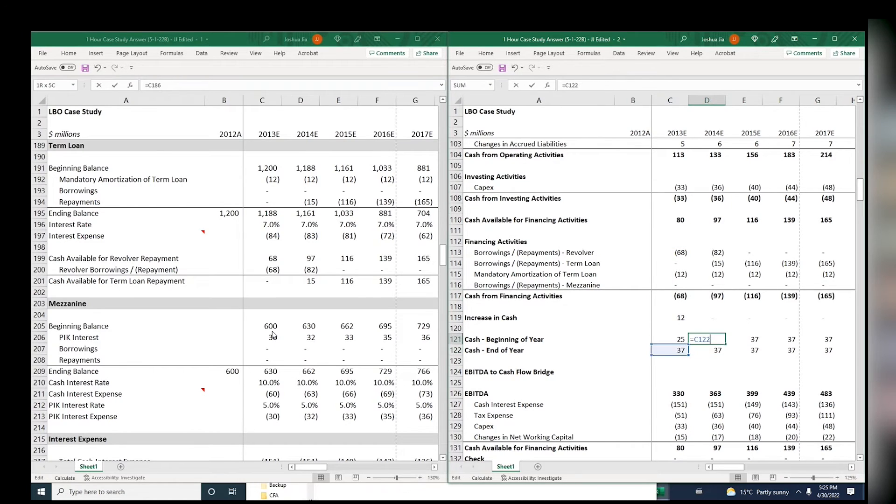
{"action": "key", "text": "Return"}
{"action": "key", "text": "Down"}
{"action": "key", "text": "Right"}
{"action": "key", "text": "Up"}
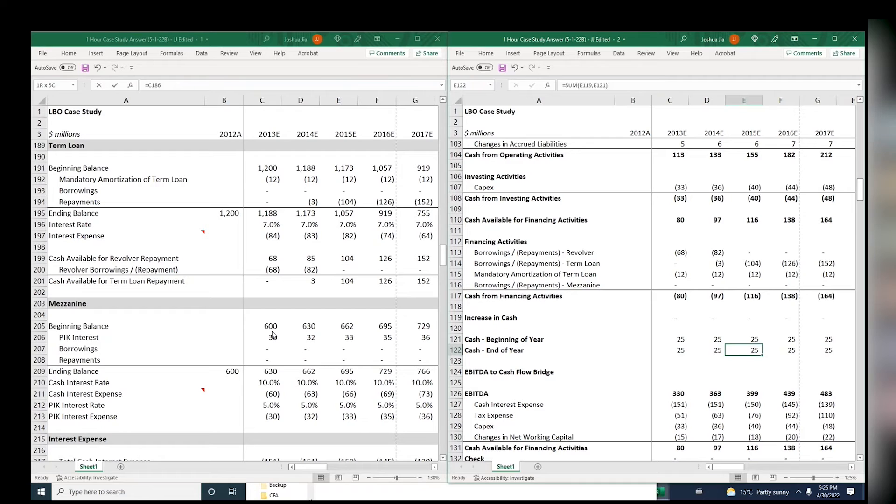
{"action": "key", "text": "Left"}
{"action": "key", "text": "Up"}
{"action": "key", "text": "F2"}
{"action": "key", "text": "Escape"}
{"action": "key", "text": "Down"}
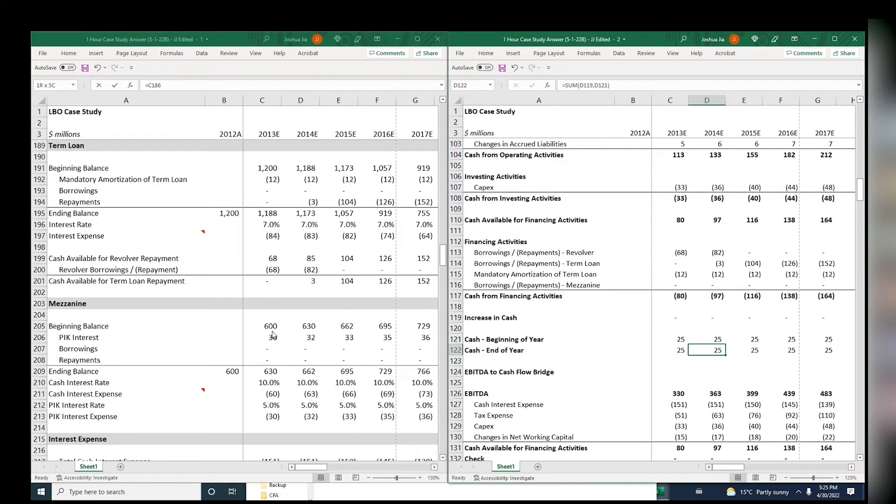
Look through the EBITDA to Cash Flow Bridge and its check row down to the Balance Sheet section
{"action": "key", "text": "Down"}
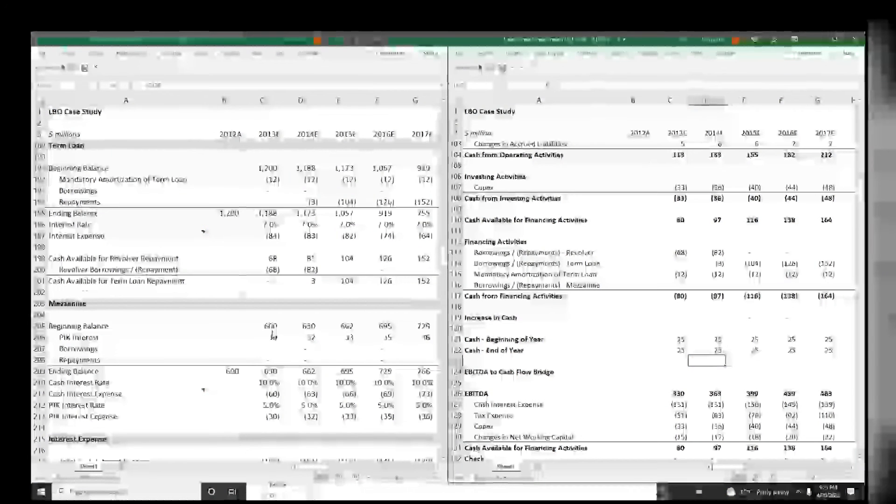
{"action": "key", "text": "Down"}
{"action": "key", "text": "Down"}
{"action": "key", "text": "Down"}
{"action": "key", "text": "Down"}
{"action": "key", "text": "Down"}
{"action": "key", "text": "Down"}
{"action": "key", "text": "Down"}
{"action": "key", "text": "Down"}
{"action": "key", "text": "Down"}
{"action": "key", "text": "Down"}
{"action": "key", "text": "Down"}
{"action": "key", "text": "Down"}
{"action": "key", "text": "Down"}
Look through the debt schedule from the Term Loan borrowings down to the Mezzanine cash interest expense
{"action": "key", "text": "alt+Tab"}
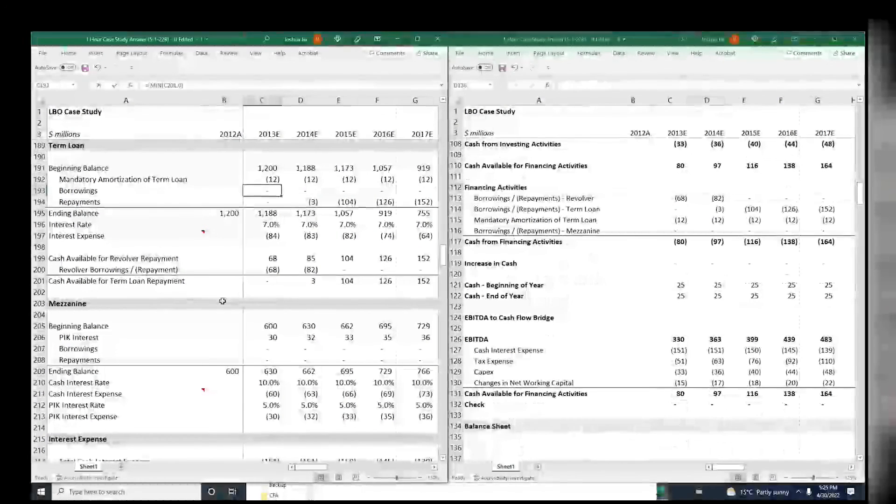
{"action": "key", "text": "Down"}
{"action": "key", "text": "Down"}
{"action": "key", "text": "Down"}
{"action": "key", "text": "Down"}
{"action": "key", "text": "Down"}
{"action": "key", "text": "Down"}
{"action": "key", "text": "Down"}
{"action": "key", "text": "Down"}
{"action": "key", "text": "Down"}
{"action": "key", "text": "Down"}
{"action": "key", "text": "Down"}
{"action": "key", "text": "Down"}
{"action": "key", "text": "Down"}
{"action": "key", "text": "Down"}
{"action": "key", "text": "Down"}
{"action": "key", "text": "Down"}
{"action": "key", "text": "Down"}
{"action": "key", "text": "Down"}
{"action": "key", "text": "Down"}
{"action": "key", "text": "Down"}
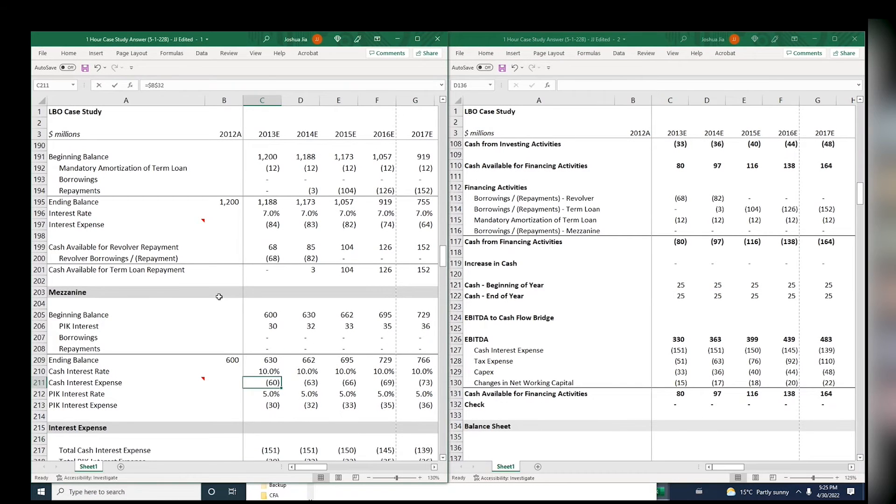
Look through the rest of the Mezzanine schedule, the Interest Expense summary and the start of the Exit Waterfall
{"action": "key", "text": "Down"}
{"action": "key", "text": "Down"}
{"action": "key", "text": "Down"}
{"action": "key", "text": "Down"}
{"action": "key", "text": "Down"}
{"action": "key", "text": "Down"}
{"action": "key", "text": "Down"}
{"action": "key", "text": "Down"}
{"action": "key", "text": "Down"}
{"action": "key", "text": "Down"}
{"action": "key", "text": "Down"}
{"action": "key", "text": "Down"}
{"action": "key", "text": "Down"}
{"action": "key", "text": "Down"}
{"action": "key", "text": "Down"}
{"action": "key", "text": "Down"}
{"action": "key", "text": "Down"}
{"action": "key", "text": "Down"}
{"action": "key", "text": "Down"}
{"action": "key", "text": "Down"}
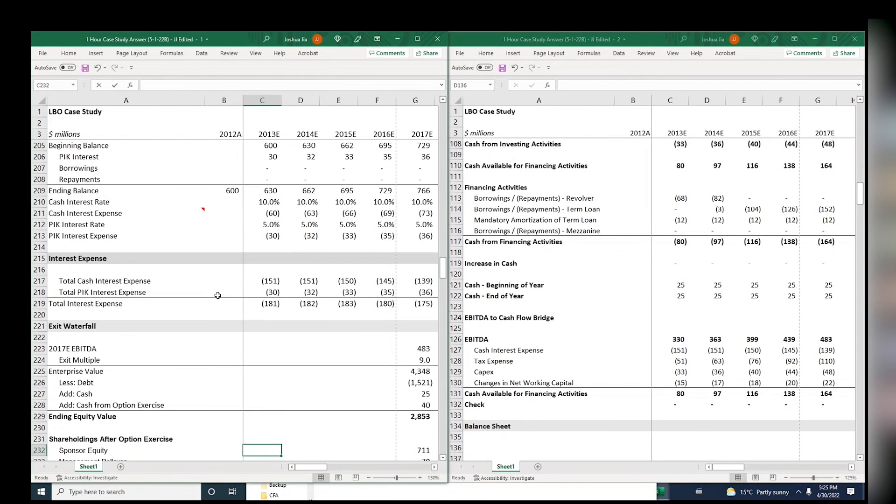
Look through the Exit Waterfall's shareholdings, ownership and exit proceeds, and bring up the Balance Sheet section in the second window
{"action": "key", "text": "alt+Tab"}
{"action": "key", "text": "Down"}
{"action": "key", "text": "Down"}
{"action": "key", "text": "Down"}
{"action": "key", "text": "Down"}
{"action": "key", "text": "Down"}
{"action": "key", "text": "Down"}
{"action": "key", "text": "Down"}
{"action": "key", "text": "Down"}
{"action": "key", "text": "Down"}
{"action": "key", "text": "Down"}
{"action": "key", "text": "Down"}
{"action": "key", "text": "Down"}
{"action": "key", "text": "Down"}
{"action": "key", "text": "Down"}
{"action": "key", "text": "Down"}
{"action": "key", "text": "Down"}
{"action": "key", "text": "Down"}
{"action": "key", "text": "Down"}
{"action": "key", "text": "Down"}
{"action": "key", "text": "Down"}
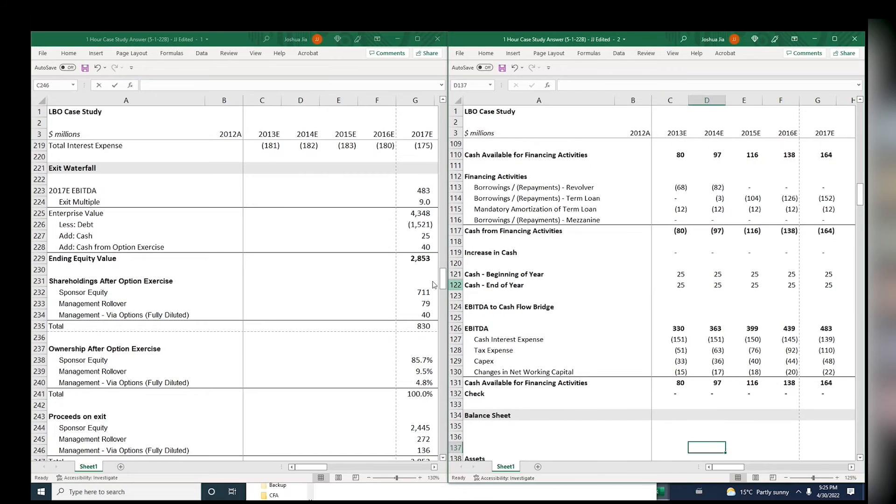
Look through the Sponsor Returns, the IRR and Revenue sensitivity tables and the Balance Sheet Adjustments
{"action": "key", "text": "alt+Tab"}
{"action": "key", "text": "Down"}
{"action": "key", "text": "Down"}
{"action": "key", "text": "Down"}
{"action": "key", "text": "Down"}
{"action": "key", "text": "Down"}
{"action": "key", "text": "Down"}
{"action": "key", "text": "Down"}
{"action": "key", "text": "Down"}
{"action": "key", "text": "Down"}
{"action": "key", "text": "Down"}
{"action": "key", "text": "Down"}
{"action": "key", "text": "Down"}
{"action": "key", "text": "Down"}
{"action": "key", "text": "Down"}
{"action": "key", "text": "Down"}
{"action": "key", "text": "Down"}
{"action": "key", "text": "Down"}
{"action": "key", "text": "Down"}
{"action": "key", "text": "Down"}
{"action": "key", "text": "Down"}
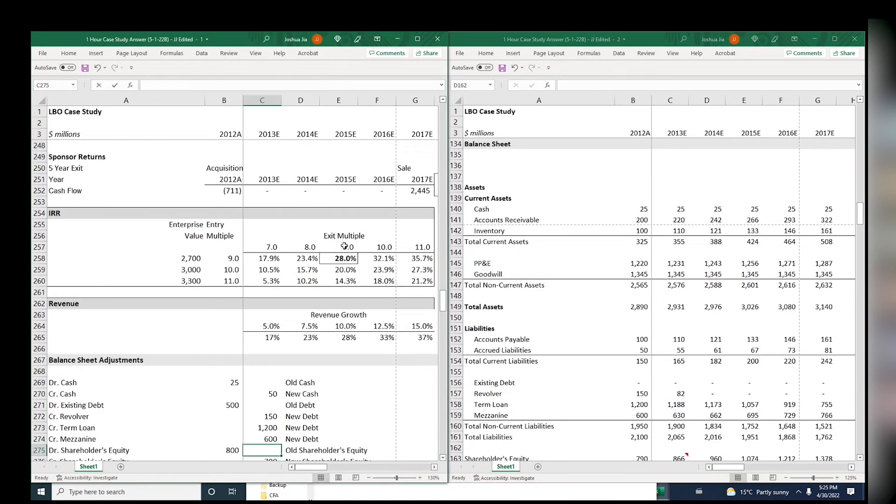
Check the 2013E Inventory link, then view the Financing Activities in one window beside the Balance Sheet in the other
{"action": "key", "text": "alt+Tab"}
{"action": "left_click", "coordinate": [672, 230]}
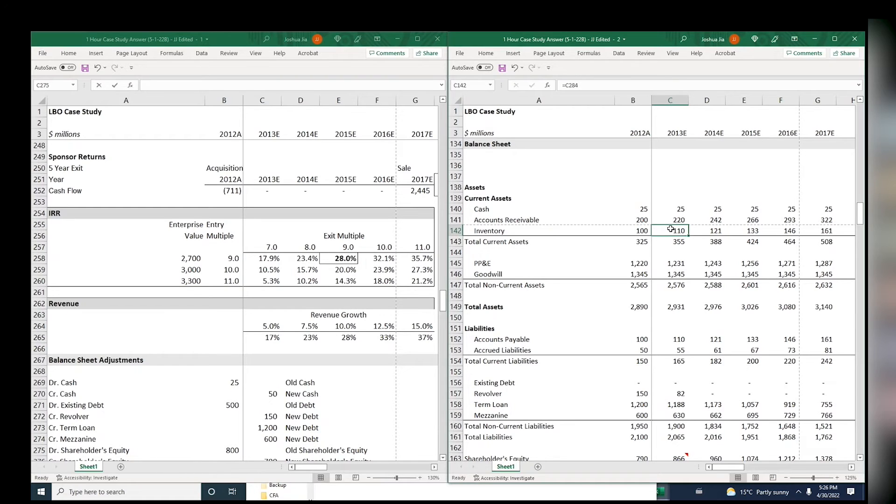
{"action": "key", "text": "Page_Up"}
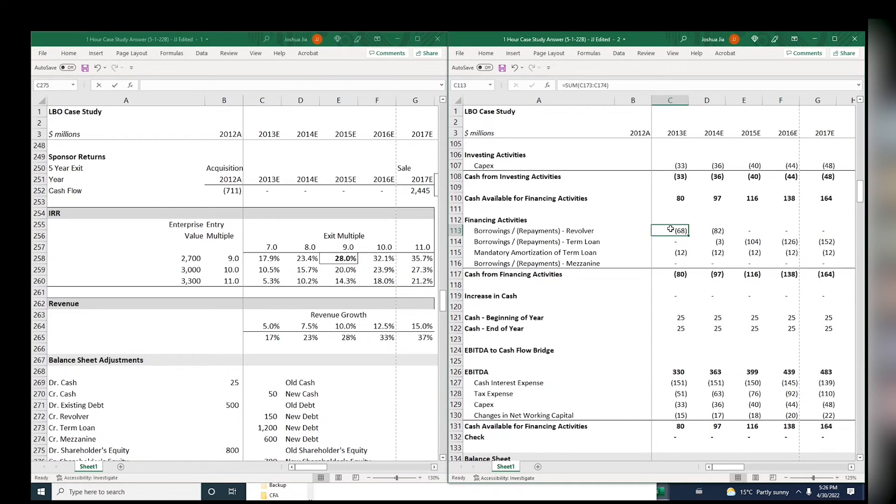
{"action": "key", "text": "alt+Tab"}
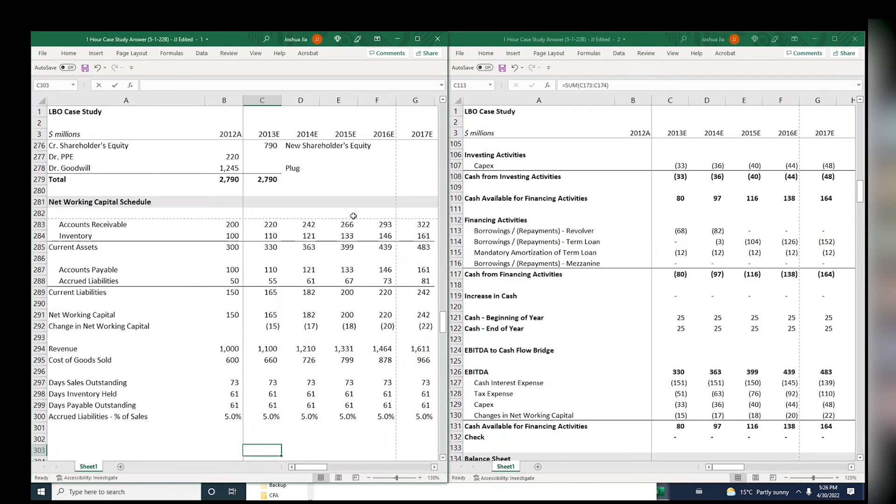
{"action": "key", "text": "Page_Up"}
{"action": "key", "text": "Page_Up"}
{"action": "key", "text": "Page_Up"}
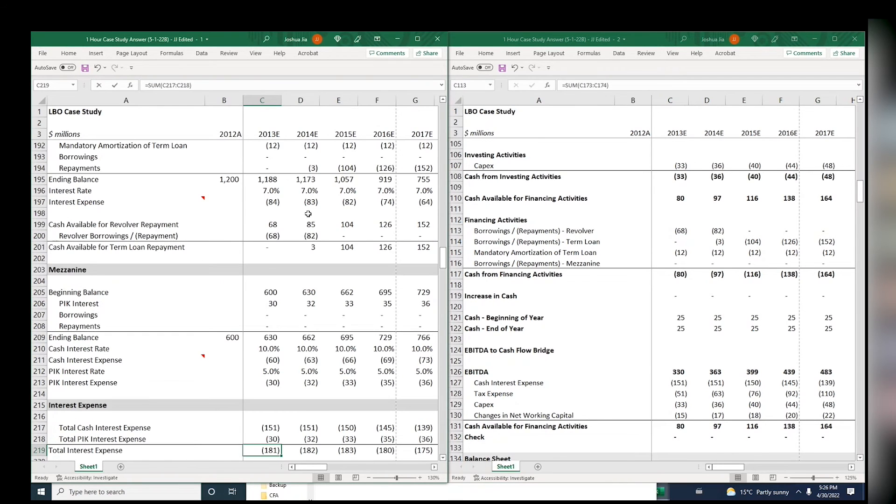
{"action": "key", "text": "Page_Up"}
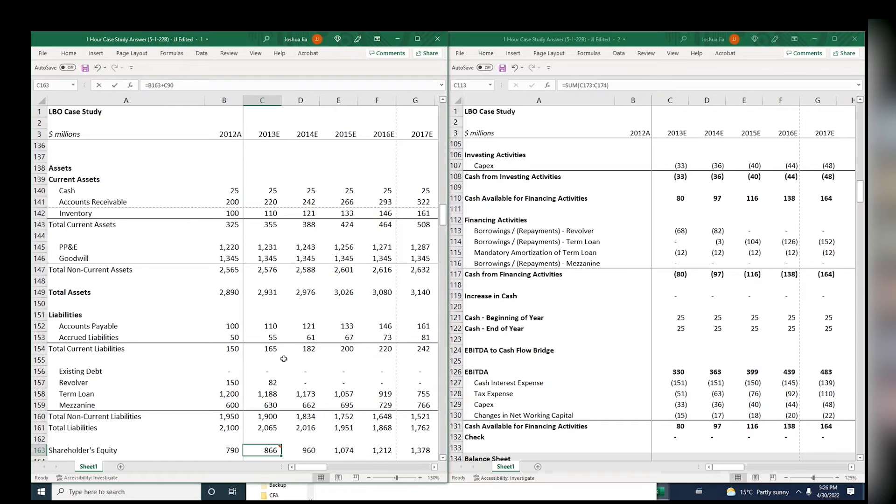
Look through the Balance Sheet down to its Check row and across to the opening balance adjustment columns
{"action": "left_click", "coordinate": [296, 369]}
{"action": "key", "text": "Right"}
{"action": "key", "text": "Down"}
{"action": "key", "text": "Down"}
{"action": "key", "text": "Down"}
{"action": "key", "text": "Down"}
{"action": "key", "text": "Down"}
{"action": "key", "text": "Down"}
{"action": "key", "text": "Down"}
{"action": "key", "text": "Down"}
{"action": "key", "text": "Down"}
{"action": "key", "text": "Down"}
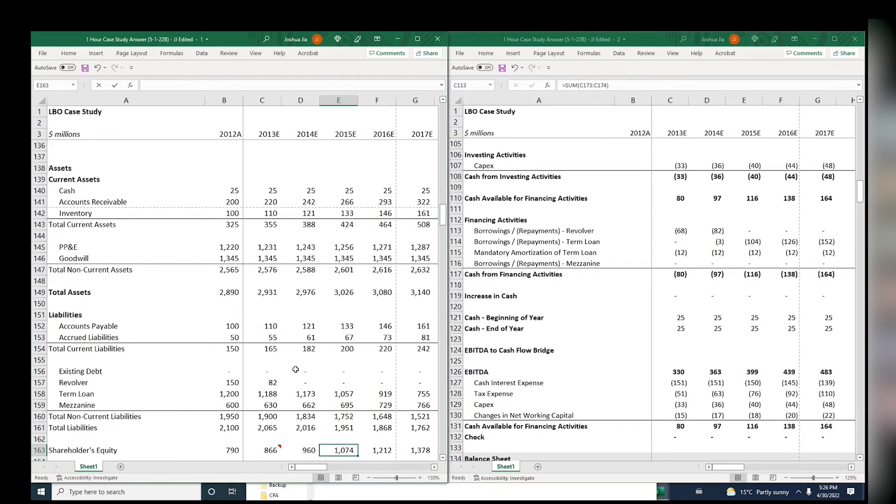
{"action": "key", "text": "Right"}
{"action": "key", "text": "Right"}
{"action": "key", "text": "Right"}
{"action": "key", "text": "Right"}
{"action": "key", "text": "Right"}
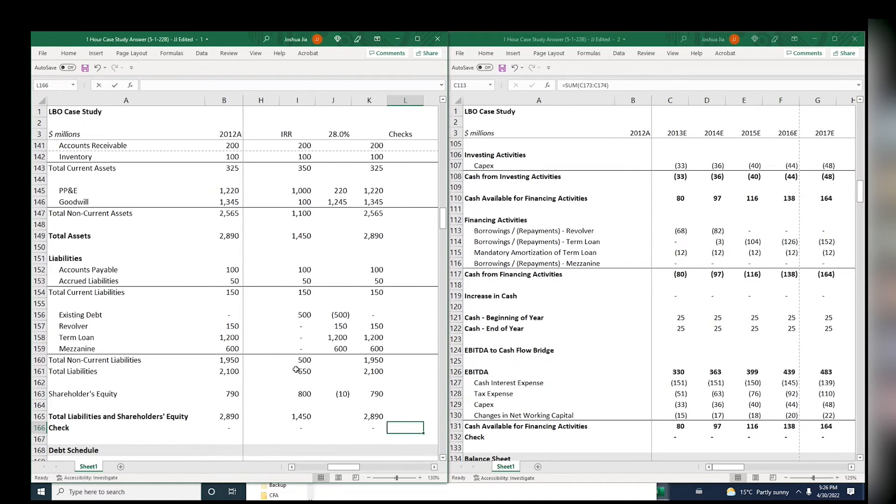
Examine the 2013E formula in the Balance Sheet's Check row
{"action": "key", "text": "Left"}
{"action": "key", "text": "Left"}
{"action": "key", "text": "Left"}
{"action": "key", "text": "Left"}
{"action": "key", "text": "Left"}
{"action": "key", "text": "Left"}
{"action": "key", "text": "Left"}
{"action": "key", "text": "Left"}
{"action": "key", "text": "Left"}
{"action": "key", "text": "Right"}
{"action": "key", "text": "Right"}
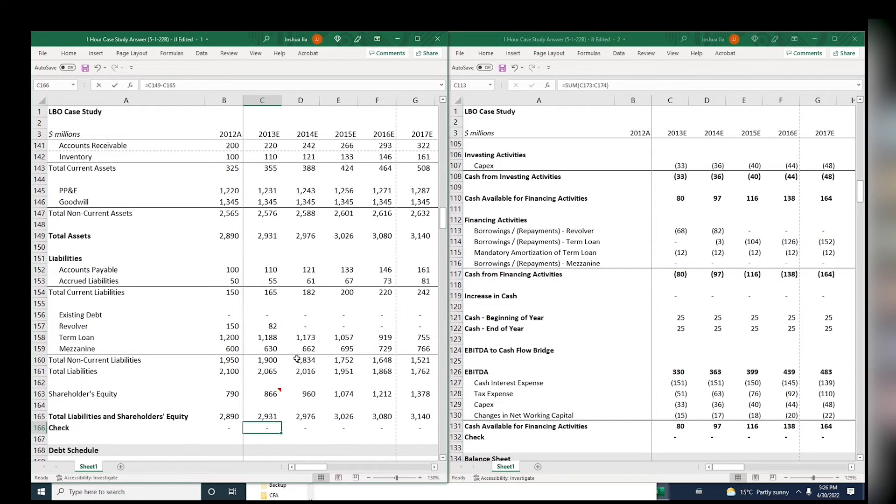
Go to the header row above the Assumptions in the second window and check the formula behind the IRR
{"action": "left_click", "coordinate": [597, 368]}
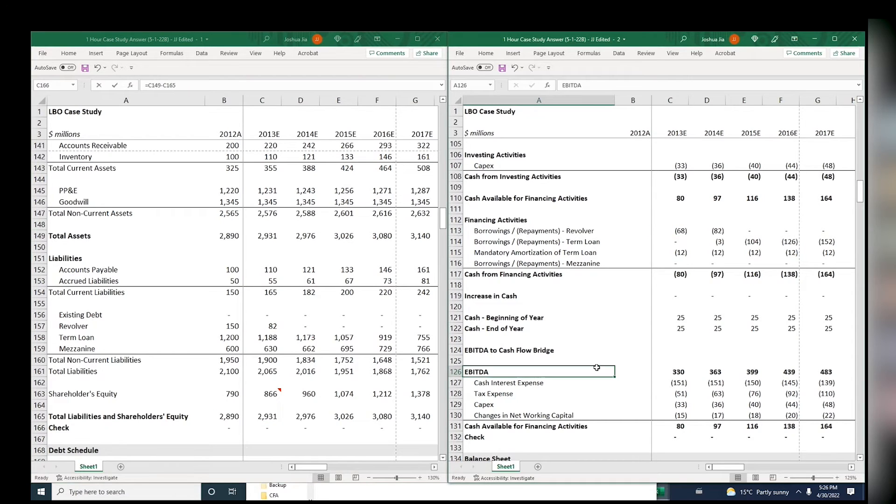
{"action": "left_click", "coordinate": [614, 264]}
{"action": "key", "text": "ctrl+Home"}
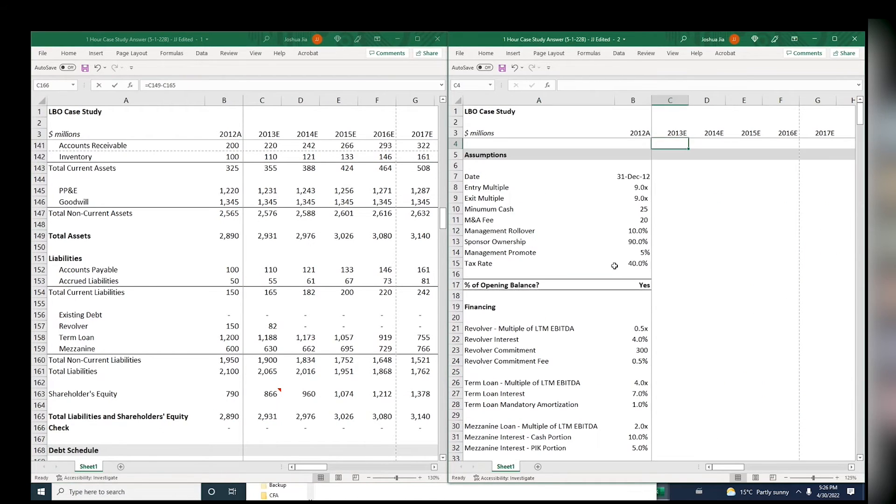
{"action": "key", "text": "Right"}
{"action": "key", "text": "Right"}
{"action": "key", "text": "Right"}
{"action": "key", "text": "Right"}
{"action": "key", "text": "Up"}
{"action": "key", "text": "Right"}
{"action": "key", "text": "Right"}
{"action": "key", "text": "Right"}
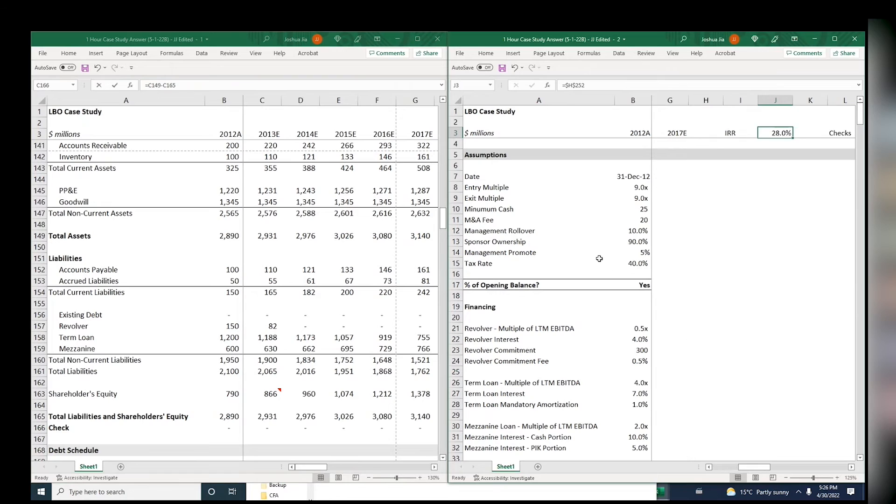
Inspect the Checks total formula in M3 and the check rows that it sums
{"action": "key", "text": "Left"}
{"action": "key", "text": "Left"}
{"action": "key", "text": "Right"}
{"action": "key", "text": "Right"}
{"action": "key", "text": "Right"}
{"action": "key", "text": "Right"}
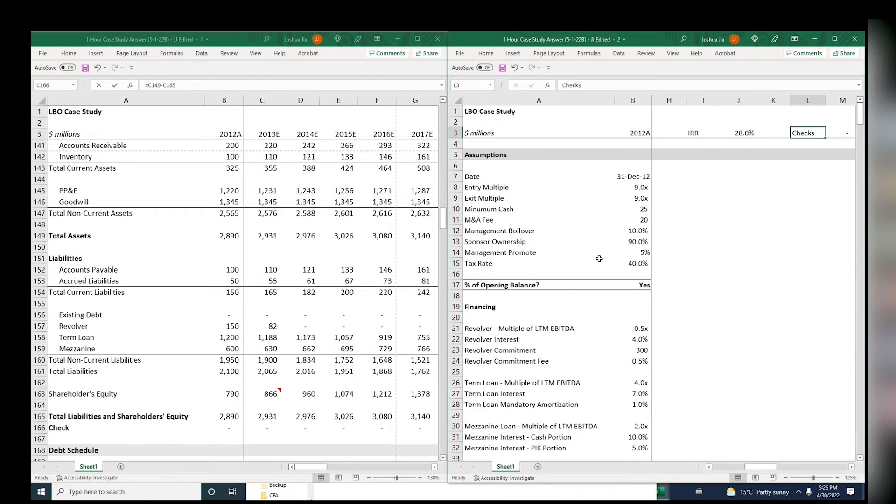
{"action": "key", "text": "Up"}
{"action": "key", "text": "Left"}
{"action": "key", "text": "Left"}
{"action": "key", "text": "Left"}
{"action": "key", "text": "Right"}
{"action": "key", "text": "Right"}
{"action": "key", "text": "Right"}
{"action": "key", "text": "Right"}
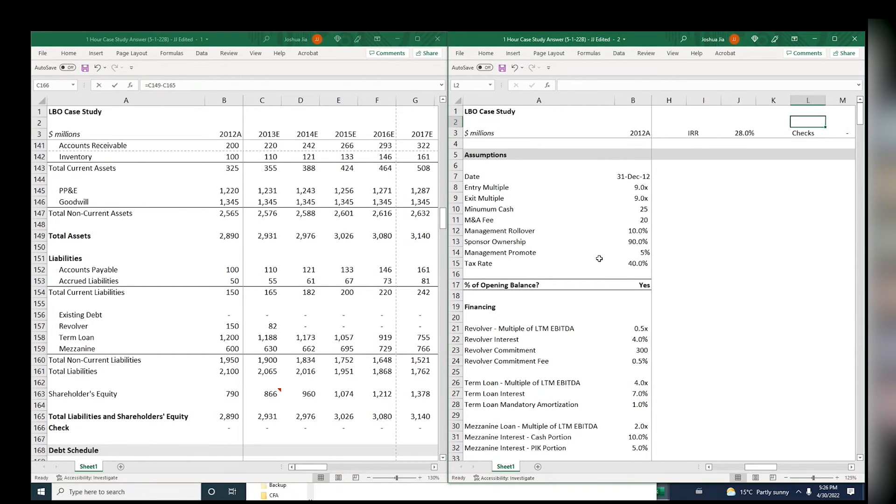
{"action": "key", "text": "Down"}
{"action": "key", "text": "Right"}
{"action": "key", "text": "F2"}
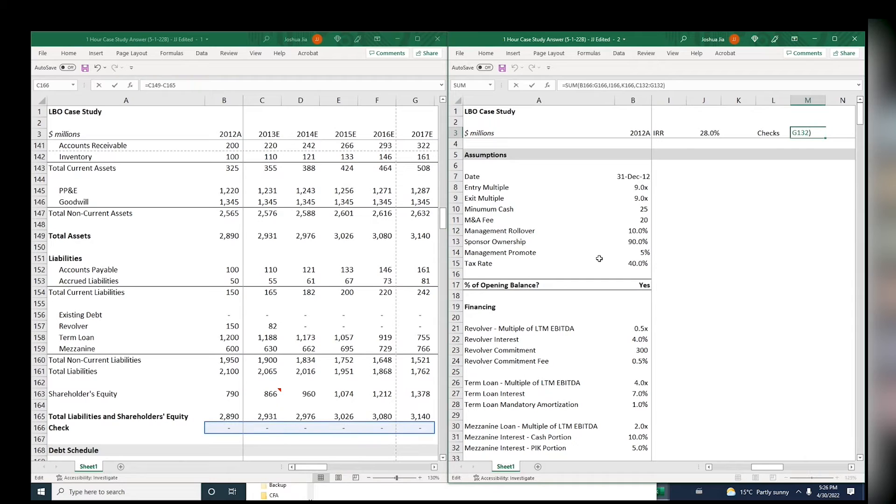
{"action": "key", "text": "Escape"}
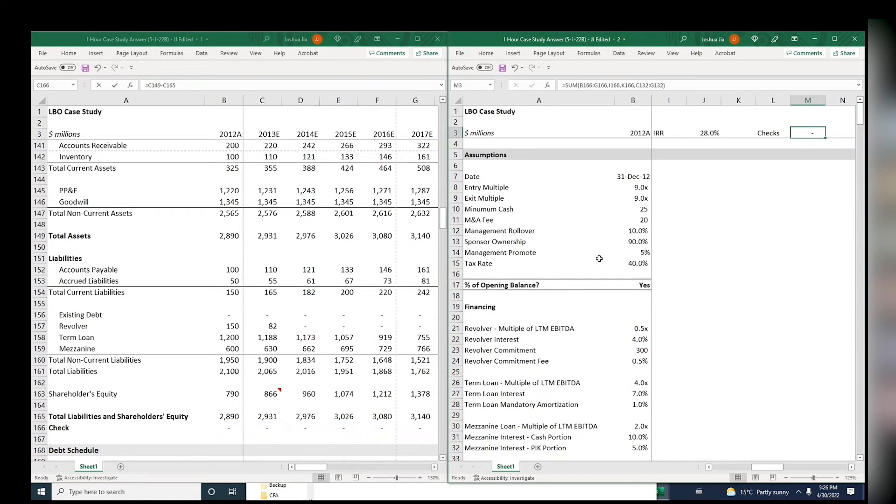
{"action": "key", "text": "F2"}
{"action": "key", "text": "Escape"}
Return to the EBITDA to Cash Flow Bridge and check the 2013E EBITDA and Tax Expense formulas
{"action": "left_click", "coordinate": [296, 415]}
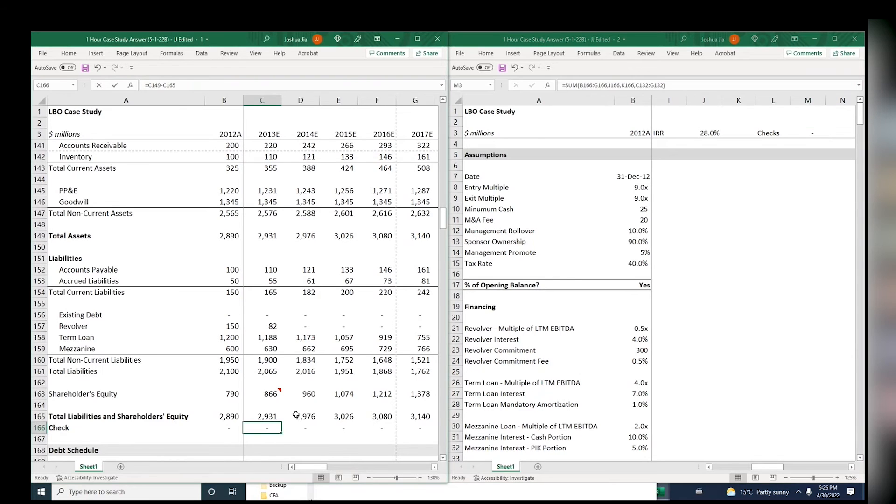
{"action": "key", "text": "Page_Up"}
{"action": "left_click", "coordinate": [294, 323]}
{"action": "key", "text": "Left"}
{"action": "key", "text": "Up"}
{"action": "key", "text": "Up"}
{"action": "key", "text": "Up"}
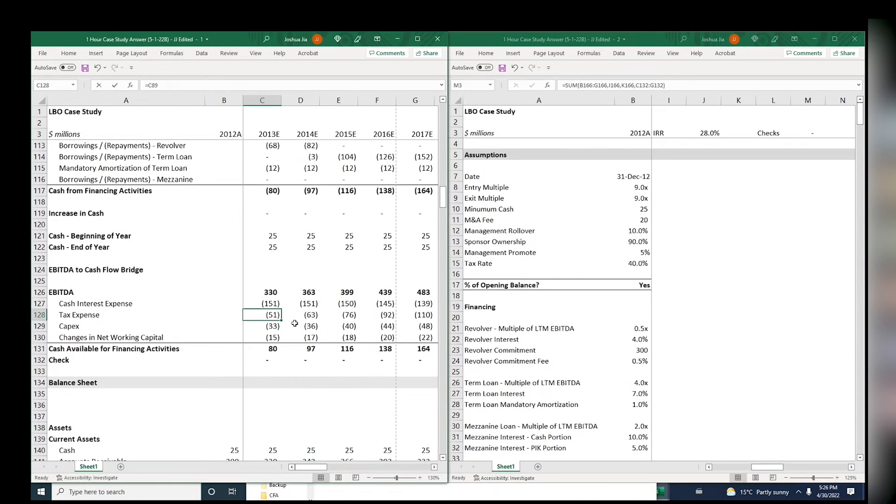
{"action": "key", "text": "F2"}
{"action": "key", "text": "Escape"}
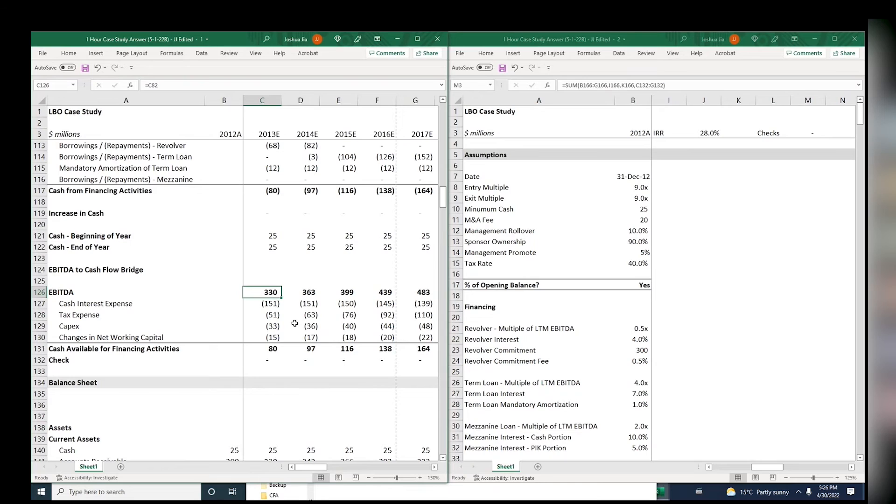
Look over the bridge's line items between EBITDA and Cash Available for Financing Activities, including Cash Interest Expense
{"action": "key", "text": "Down"}
{"action": "key", "text": "Left"}
{"action": "key", "text": "Down"}
{"action": "key", "text": "Down"}
{"action": "key", "text": "Left"}
{"action": "key", "text": "Down"}
{"action": "key", "text": "Down"}
{"action": "key", "text": "Up"}
{"action": "key", "text": "Up"}
{"action": "key", "text": "Up"}
{"action": "key", "text": "Up"}
{"action": "key", "text": "Right"}
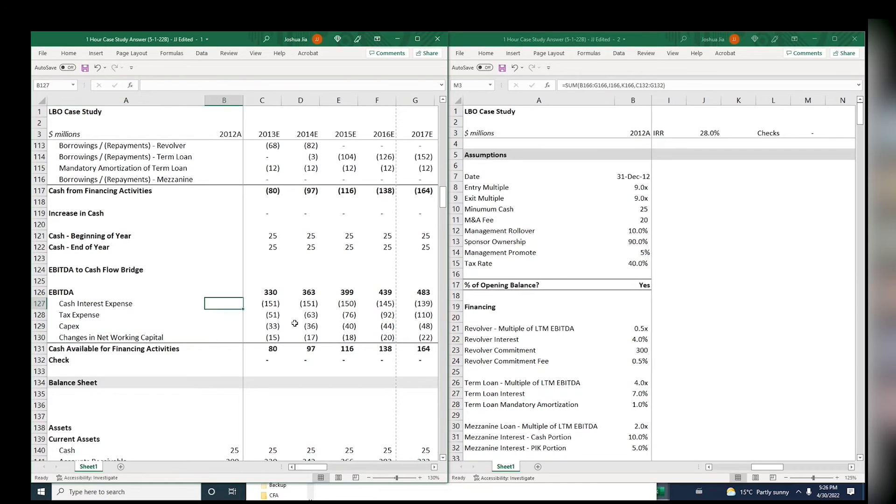
{"action": "key", "text": "Left"}
{"action": "key", "text": "Right"}
{"action": "key", "text": "Right"}
{"action": "key", "text": "Left"}
{"action": "key", "text": "Left"}
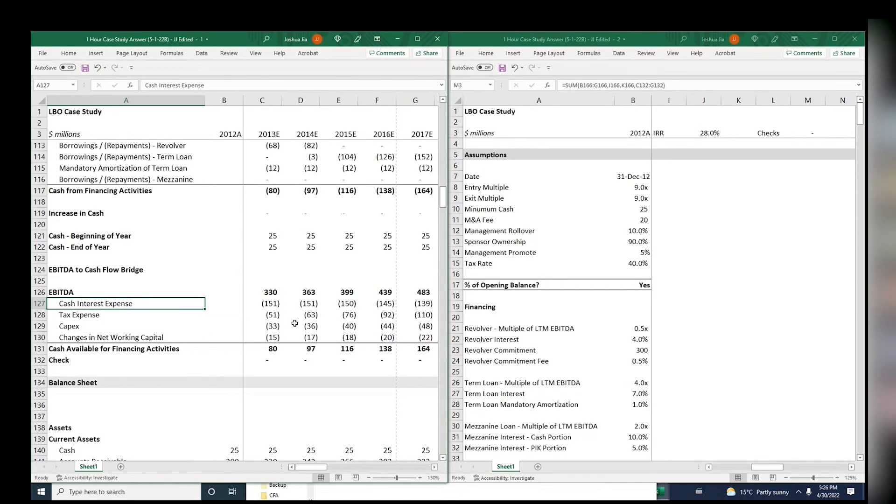
Check the 2013E Capex and Changes in Net Working Capital formulas in the EBITDA to Cash Flow Bridge
{"action": "key", "text": "Down"}
{"action": "key", "text": "Up"}
{"action": "key", "text": "Down"}
{"action": "key", "text": "Right"}
{"action": "key", "text": "Left"}
{"action": "key", "text": "Up"}
{"action": "key", "text": "Down"}
{"action": "key", "text": "Down"}
{"action": "key", "text": "Right"}
{"action": "key", "text": "Right"}
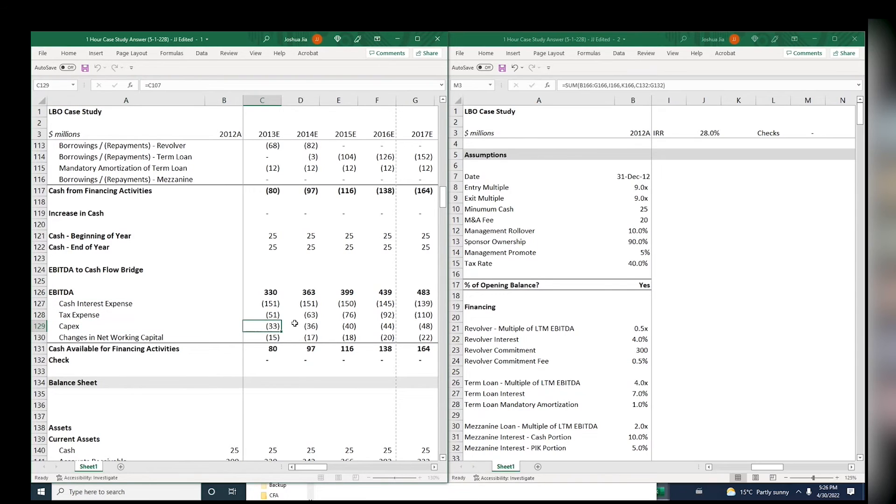
{"action": "key", "text": "Down"}
{"action": "key", "text": "Down"}
{"action": "key", "text": "alt+equal"}
{"action": "key", "text": "Return"}
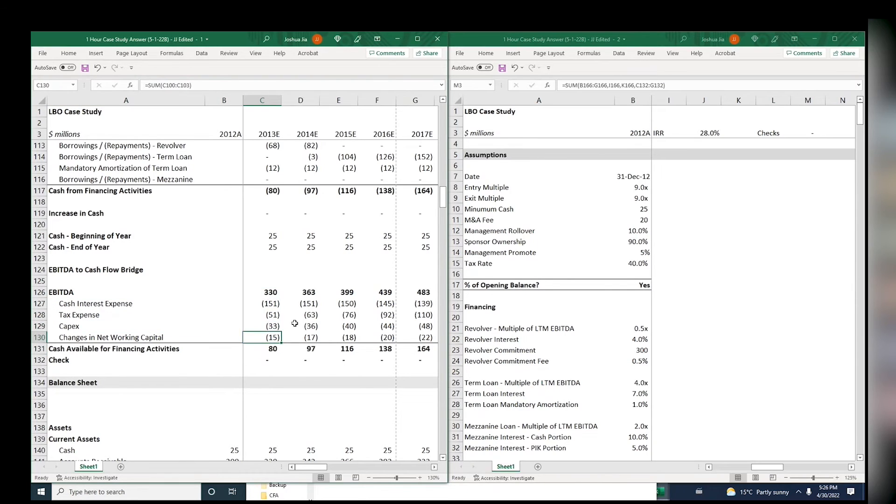
Compare the Cash from Financing Activities row with the bridge's Cash Available for Financing Activities across the projection years
{"action": "key", "text": "Up"}
{"action": "key", "text": "Up"}
{"action": "key", "text": "Up"}
{"action": "key", "text": "Up"}
{"action": "key", "text": "Up"}
{"action": "key", "text": "Up"}
{"action": "key", "text": "Up"}
{"action": "key", "text": "Up"}
{"action": "key", "text": "Up"}
{"action": "key", "text": "Up"}
{"action": "key", "text": "Up"}
{"action": "key", "text": "Up"}
{"action": "key", "text": "Up"}
{"action": "key", "text": "Up"}
{"action": "key", "text": "Right"}
{"action": "key", "text": "Right"}
{"action": "key", "text": "Right"}
{"action": "key", "text": "Right"}
{"action": "key", "text": "Right"}
{"action": "key", "text": "Left"}
{"action": "key", "text": "Left"}
{"action": "key", "text": "Left"}
{"action": "key", "text": "Left"}
{"action": "key", "text": "Left"}
{"action": "key", "text": "Left"}
{"action": "key", "text": "Left"}
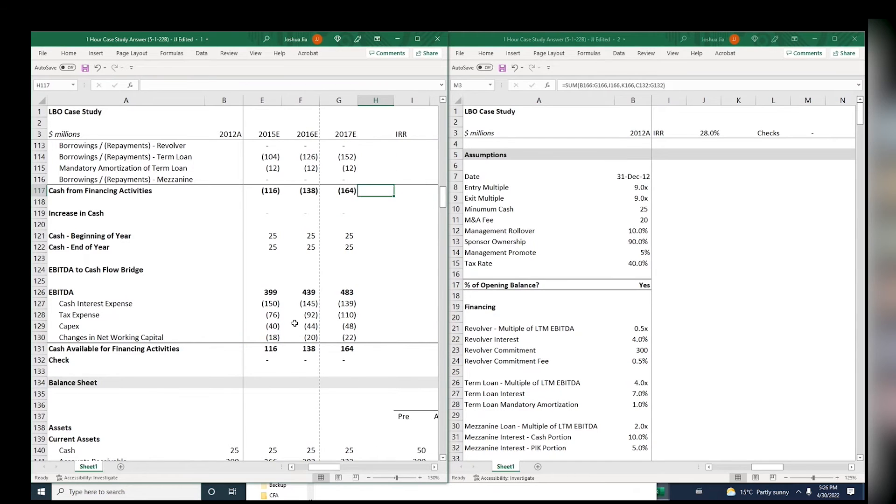
{"action": "key", "text": "Up"}
{"action": "key", "text": "Down"}
{"action": "key", "text": "Down"}
{"action": "key", "text": "Down"}
{"action": "key", "text": "Down"}
{"action": "key", "text": "Down"}
{"action": "key", "text": "Down"}
{"action": "key", "text": "Down"}
{"action": "key", "text": "Down"}
{"action": "key", "text": "Down"}
{"action": "key", "text": "Down"}
{"action": "key", "text": "Down"}
{"action": "key", "text": "Down"}
{"action": "key", "text": "Right"}
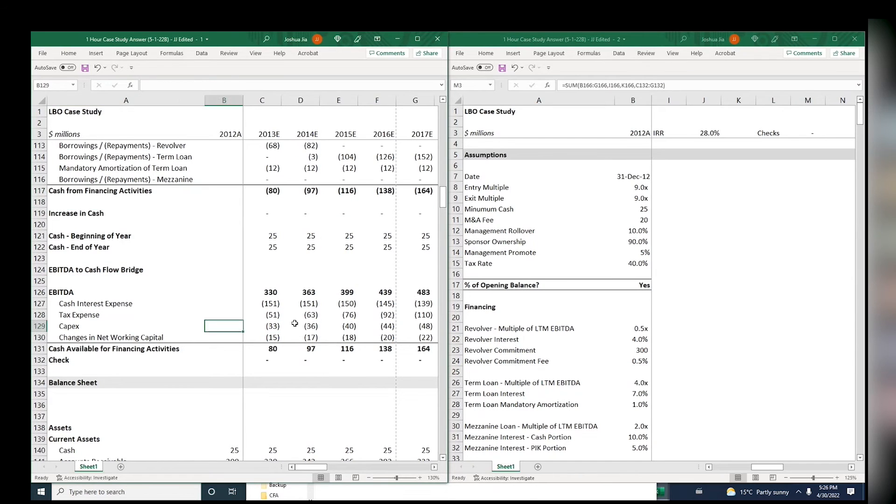
Bring the Exit Waterfall section into view in the second window
{"action": "left_click", "coordinate": [631, 326]}
{"action": "key", "text": "Page_Down"}
{"action": "key", "text": "Page_Down"}
{"action": "key", "text": "Page_Down"}
{"action": "key", "text": "Page_Down"}
{"action": "key", "text": "Page_Down"}
{"action": "key", "text": "Page_Down"}
{"action": "key", "text": "Page_Down"}
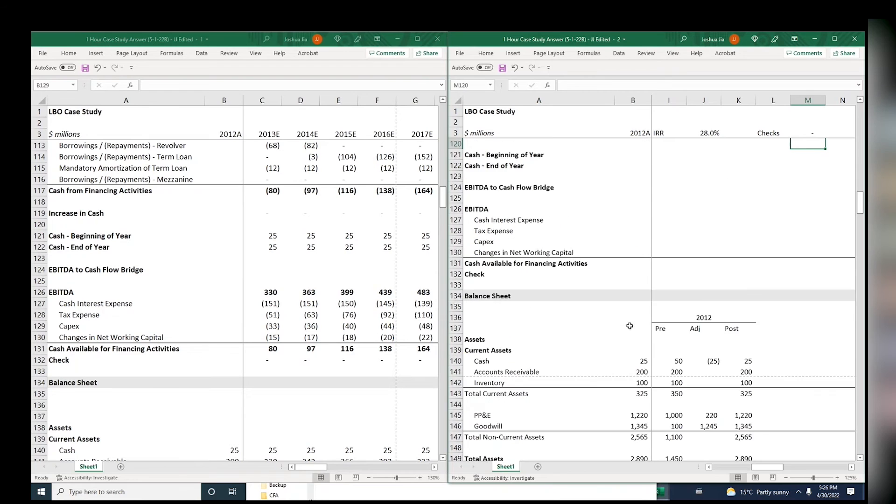
{"action": "left_click", "coordinate": [630, 326]}
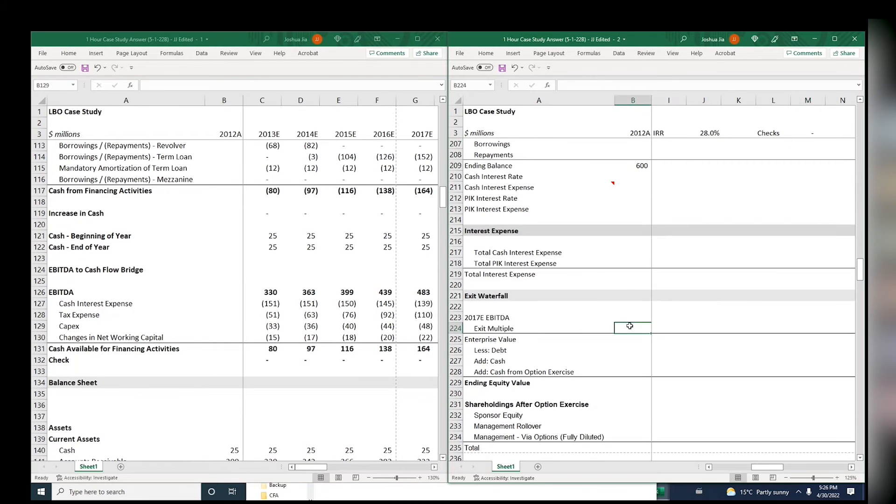
Go to the Exit Waterfall in the first window and look over its lines from 2017E EBITDA to the shareholdings total
{"action": "left_click", "coordinate": [108, 243]}
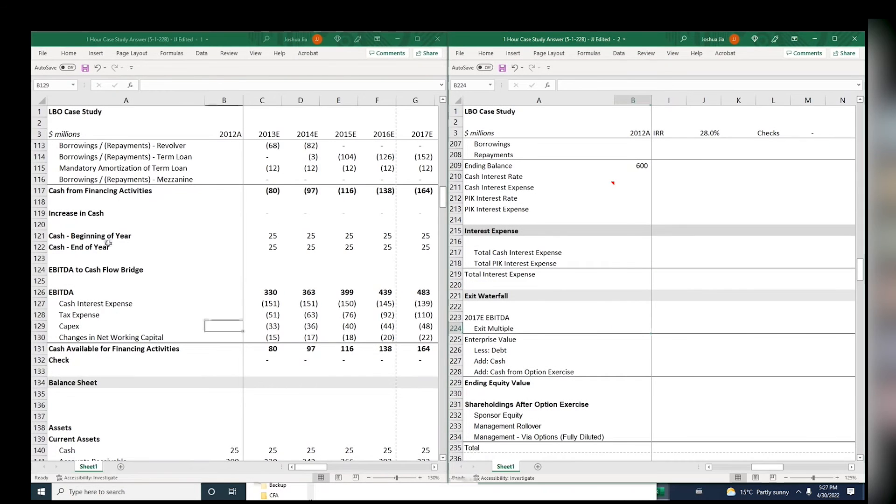
{"action": "key", "text": "Page_Down"}
{"action": "key", "text": "Page_Down"}
{"action": "key", "text": "Page_Down"}
{"action": "key", "text": "Page_Down"}
{"action": "key", "text": "Up"}
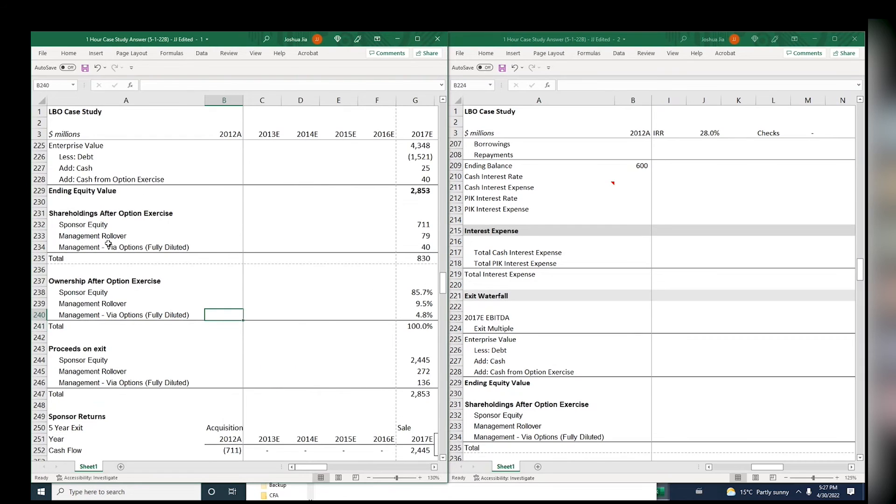
{"action": "key", "text": "Page_Up"}
{"action": "key", "text": "Down"}
{"action": "key", "text": "Down"}
{"action": "key", "text": "Down"}
{"action": "key", "text": "Down"}
{"action": "key", "text": "Down"}
{"action": "key", "text": "Down"}
{"action": "key", "text": "Down"}
{"action": "key", "text": "Down"}
{"action": "key", "text": "Down"}
{"action": "key", "text": "Down"}
{"action": "key", "text": "Down"}
{"action": "key", "text": "Down"}
{"action": "key", "text": "Down"}
{"action": "key", "text": "Down"}
{"action": "key", "text": "Down"}
{"action": "key", "text": "Down"}
{"action": "key", "text": "Down"}
{"action": "key", "text": "Down"}
{"action": "key", "text": "Down"}
{"action": "key", "text": "Down"}
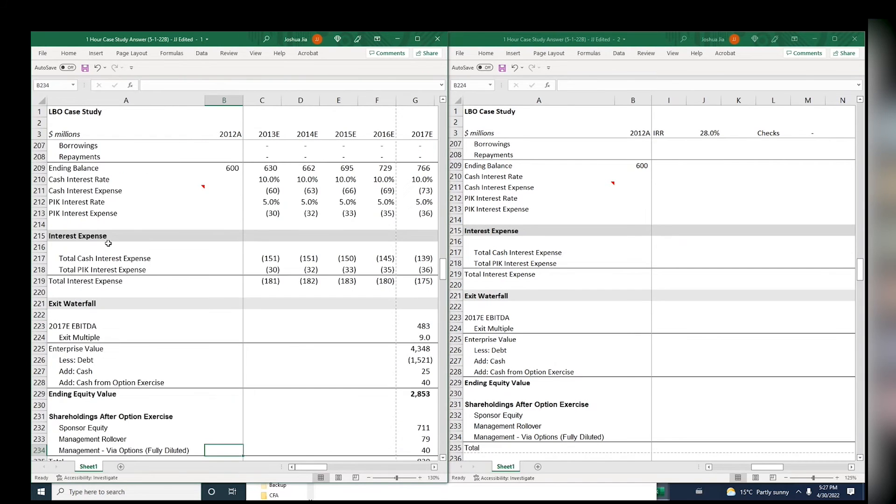
{"action": "key", "text": "Right"}
{"action": "key", "text": "Right"}
{"action": "key", "text": "Right"}
{"action": "key", "text": "Right"}
{"action": "key", "text": "Right"}
{"action": "key", "text": "Right"}
{"action": "key", "text": "Right"}
{"action": "key", "text": "Right"}
{"action": "key", "text": "Right"}
{"action": "key", "text": "Left"}
{"action": "key", "text": "Left"}
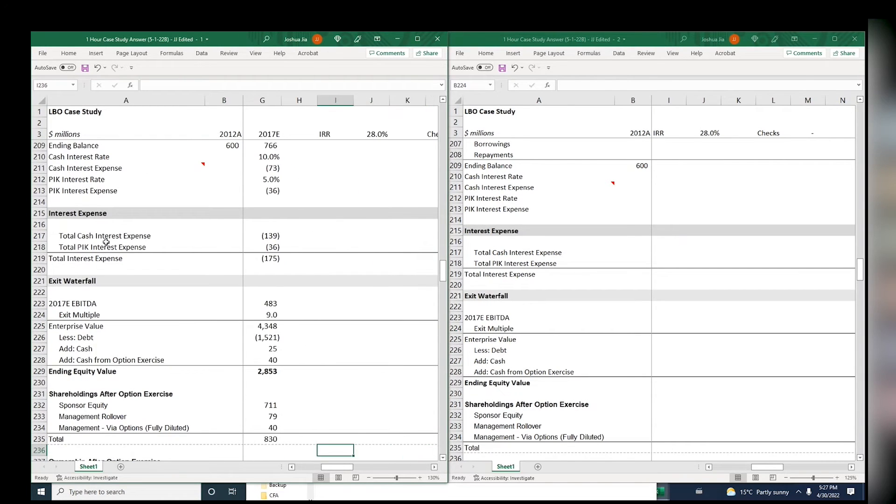
{"action": "key", "text": "ctrl+Left"}
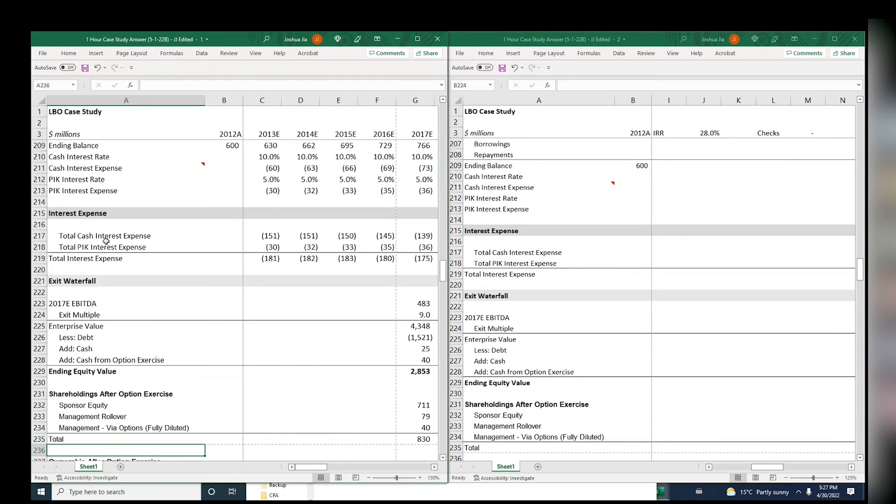
Inspect the 2017E Enterprise Value and Less: Debt formulas in the Exit Waterfall, ending on Ending Equity Value
{"action": "left_click", "coordinate": [378, 348]}
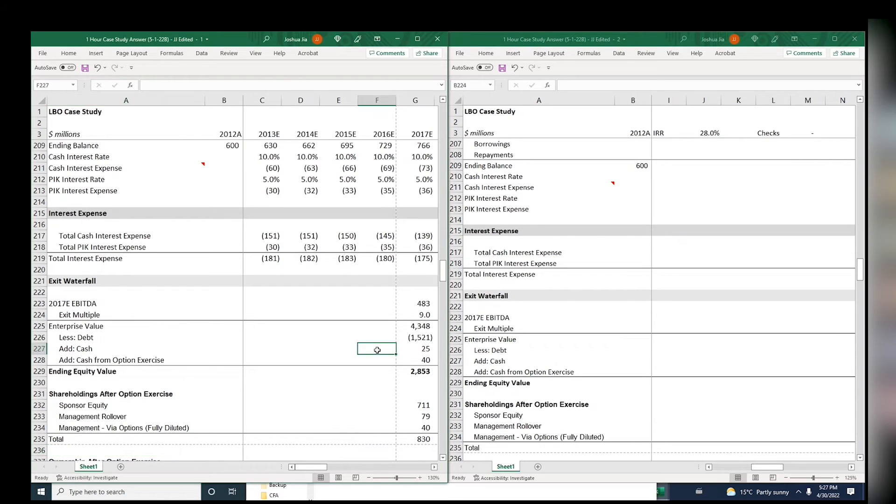
{"action": "key", "text": "Right"}
{"action": "key", "text": "Up"}
{"action": "key", "text": "Up"}
{"action": "key", "text": "F2"}
{"action": "key", "text": "Return"}
{"action": "key", "text": "F2"}
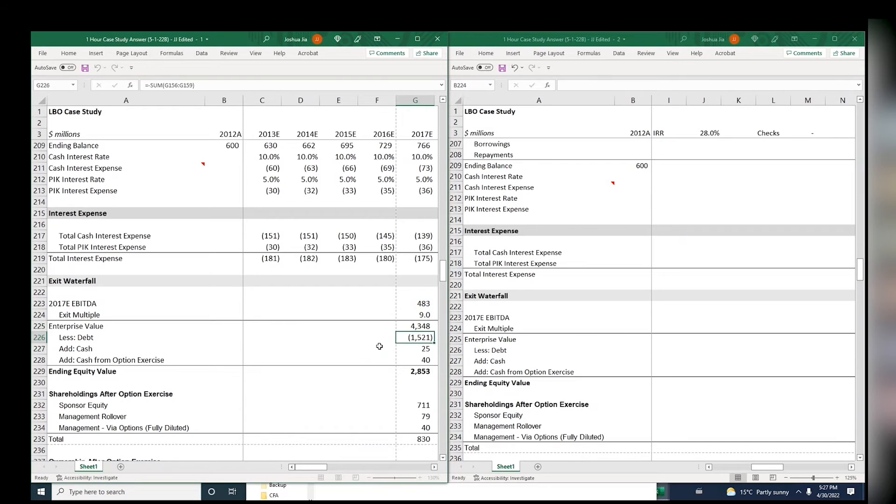
{"action": "key", "text": "Return"}
{"action": "key", "text": "Down"}
{"action": "key", "text": "Down"}
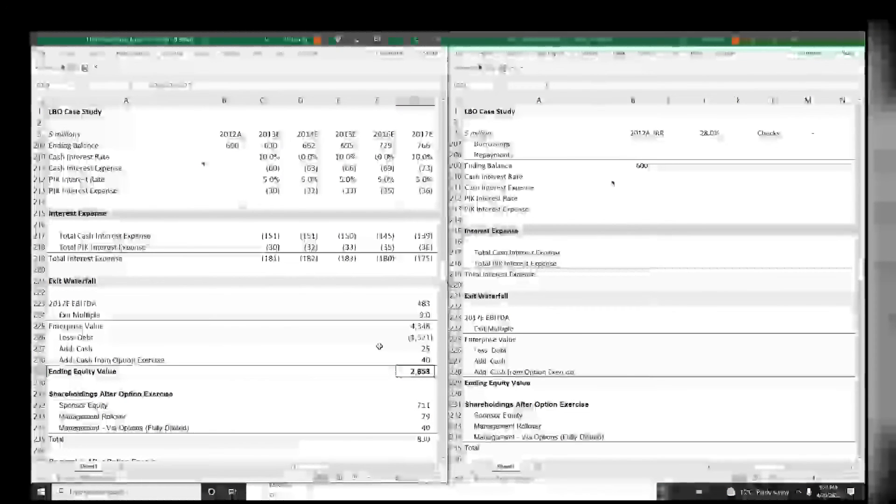
Go to Sponsor Returns and check the 2017E sale cash flow and the IRR formula beside it
{"action": "key", "text": "Page_Down"}
{"action": "key", "text": "Up"}
{"action": "key", "text": "Up"}
{"action": "key", "text": "Up"}
{"action": "key", "text": "Up"}
{"action": "key", "text": "Up"}
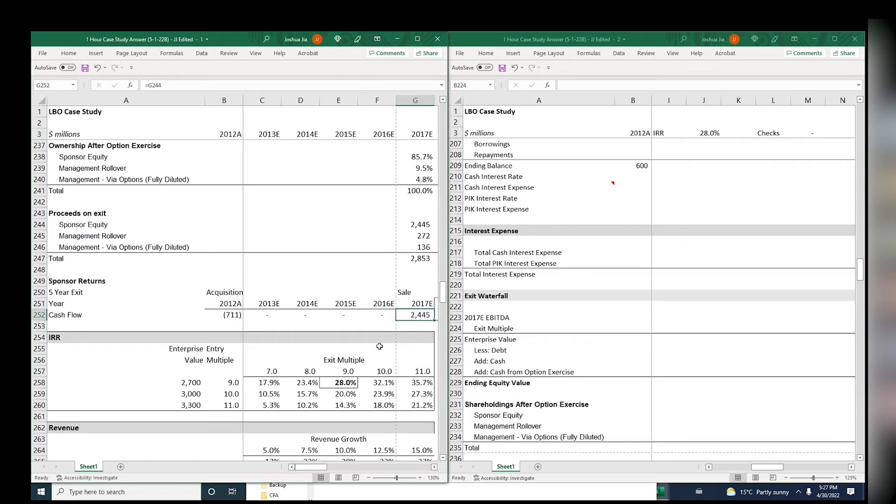
{"action": "key", "text": "Right"}
{"action": "key", "text": "F2"}
{"action": "key", "text": "Escape"}
{"action": "key", "text": "Left"}
Review the 2017E Proceeds on exit and Ownership After Option Exercise figures, working back up from Sponsor Returns
{"action": "key", "text": "Up"}
{"action": "key", "text": "Up"}
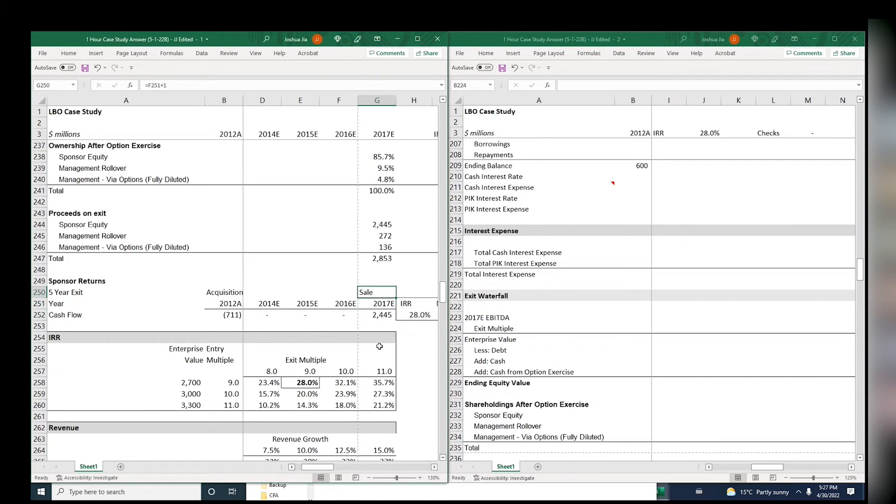
{"action": "key", "text": "Up"}
{"action": "key", "text": "Up"}
{"action": "key", "text": "Up"}
{"action": "key", "text": "Up"}
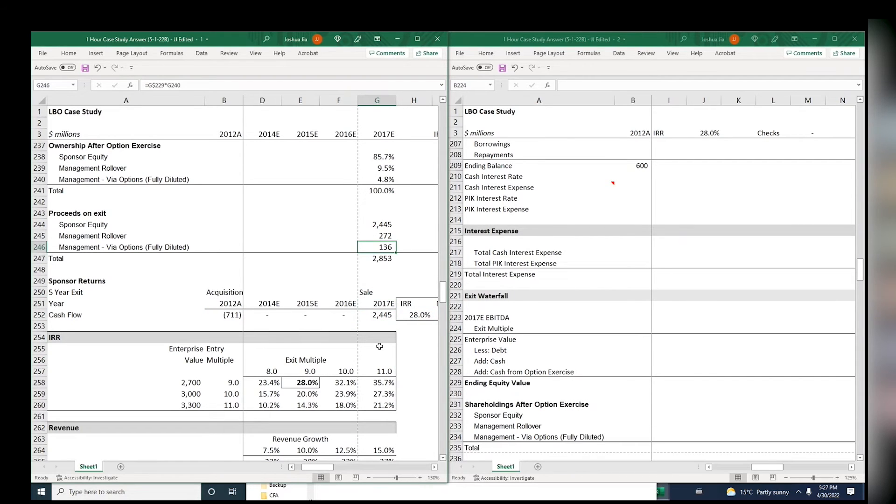
{"action": "key", "text": "Up"}
{"action": "key", "text": "Up"}
{"action": "key", "text": "Up"}
{"action": "key", "text": "Up"}
{"action": "key", "text": "Up"}
{"action": "key", "text": "Up"}
{"action": "key", "text": "Up"}
{"action": "key", "text": "Up"}
{"action": "key", "text": "Up"}
{"action": "key", "text": "Up"}
{"action": "key", "text": "Up"}
{"action": "key", "text": "Up"}
{"action": "key", "text": "Up"}
{"action": "key", "text": "Up"}
{"action": "key", "text": "Up"}
{"action": "key", "text": "Up"}
{"action": "key", "text": "Up"}
{"action": "key", "text": "Up"}
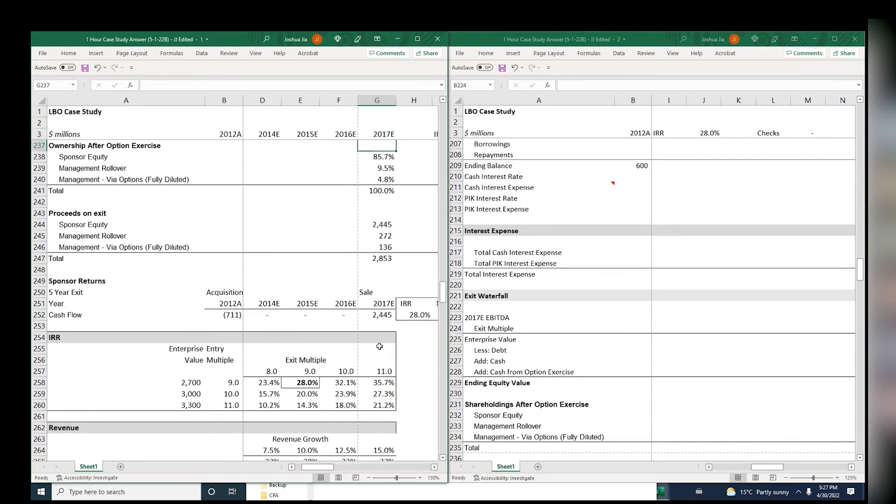
Return to the start of the Exit Waterfall and check the 2017E EBITDA and Exit Multiple formulas
{"action": "key", "text": "Up"}
{"action": "key", "text": "Up"}
{"action": "key", "text": "Up"}
{"action": "key", "text": "Up"}
{"action": "key", "text": "Up"}
{"action": "key", "text": "Up"}
{"action": "key", "text": "Up"}
{"action": "key", "text": "Up"}
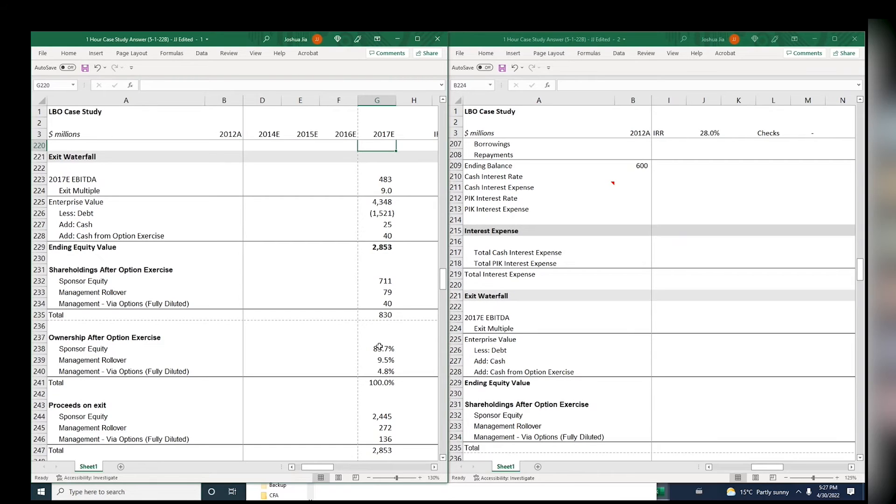
{"action": "key", "text": "Down"}
{"action": "key", "text": "Down"}
{"action": "key", "text": "Down"}
{"action": "key", "text": "Down"}
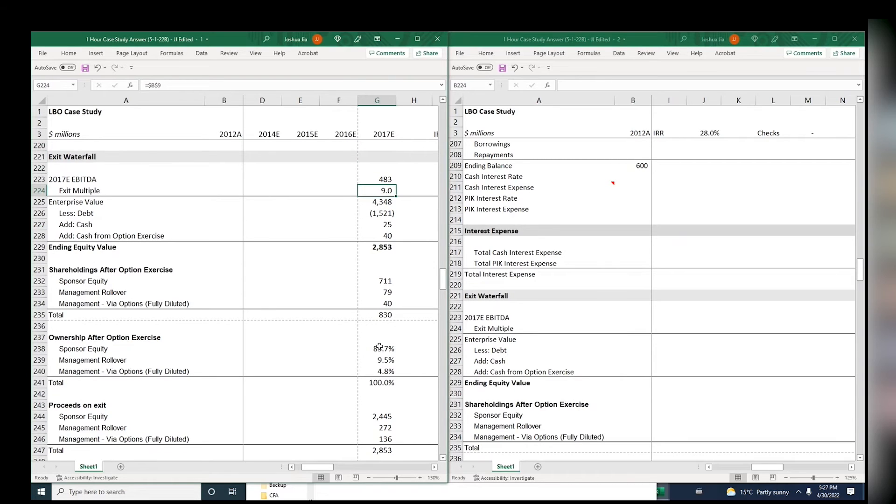
Review the 2017E column from Exit Multiple through Ending Equity Value, then check the Add: Cash from Option Exercise formula
{"action": "key", "text": "Down"}
{"action": "key", "text": "Down"}
{"action": "key", "text": "Down"}
{"action": "key", "text": "Down"}
{"action": "key", "text": "Down"}
{"action": "key", "text": "Down"}
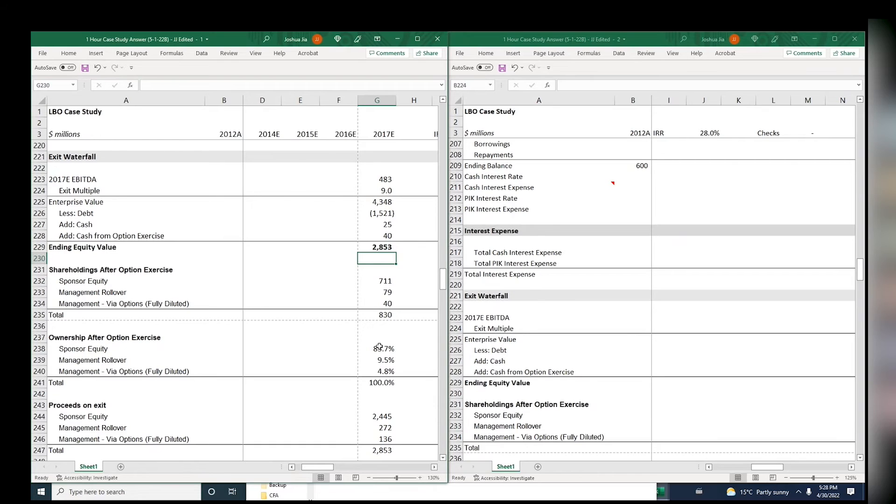
{"action": "key", "text": "Up"}
{"action": "key", "text": "Up"}
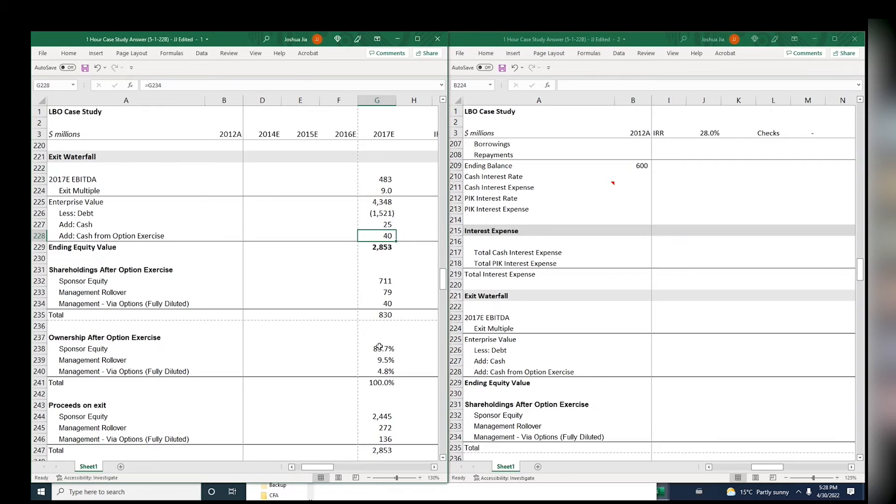
Check the 2017E Sponsor Equity and Management Rollover shareholdings and trace the Sponsor Equity formula to its source cell
{"action": "key", "text": "Down"}
{"action": "key", "text": "Down"}
{"action": "key", "text": "Down"}
{"action": "key", "text": "Down"}
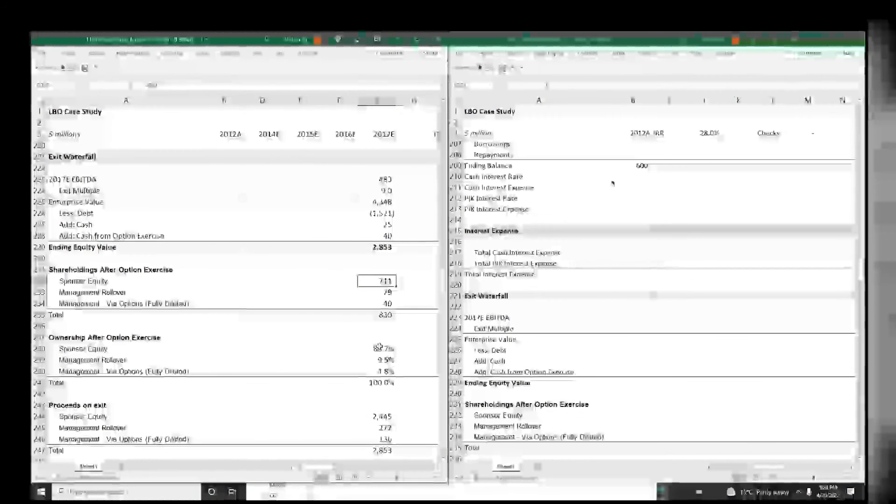
{"action": "key", "text": "shift+Down"}
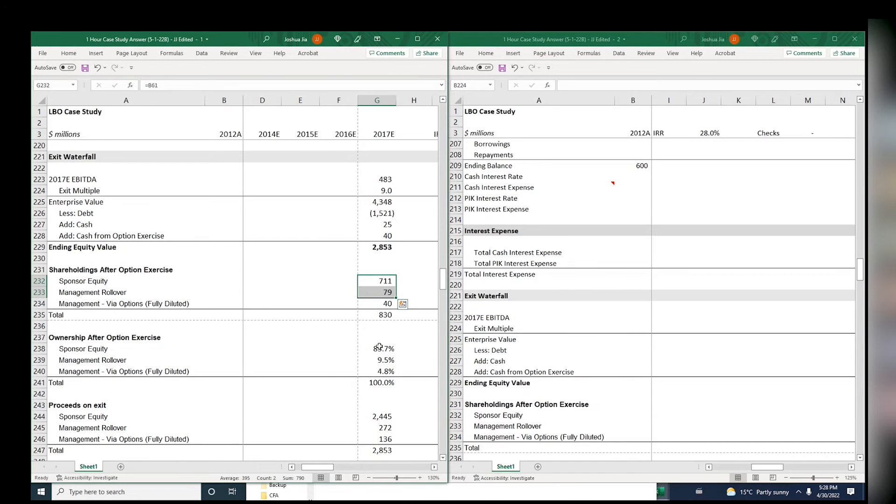
{"action": "key", "text": "shift+Up"}
{"action": "key", "text": "ctrl+bracketleft"}
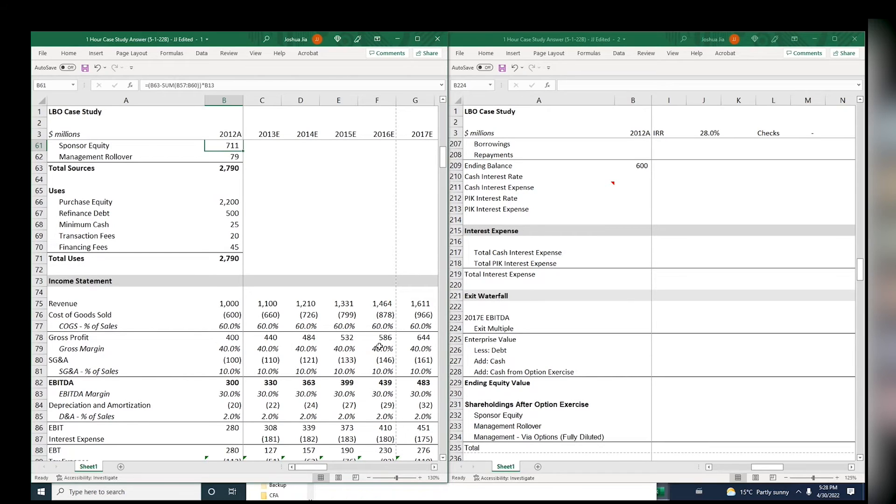
Return to G232 and examine the 2017E formulas for sponsor, rollover and option shareholdings after option exercise
{"action": "key", "text": "F5"}
{"action": "key", "text": "Return"}
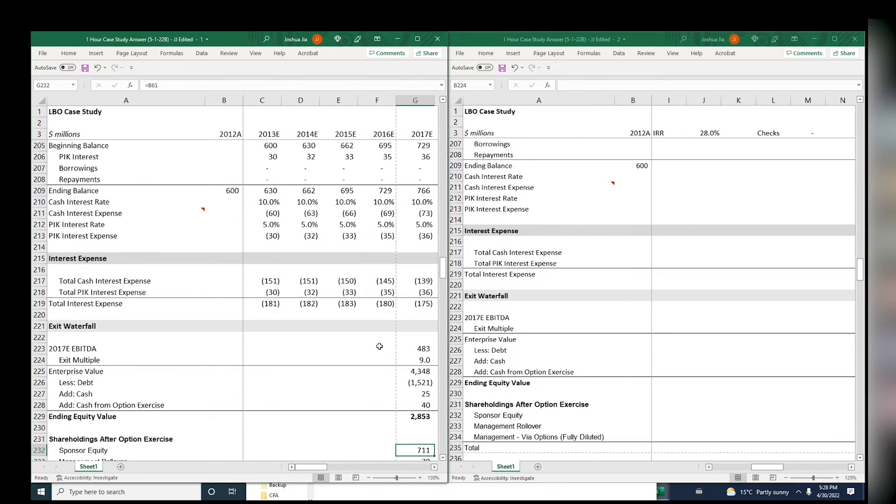
{"action": "scroll", "coordinate": [379, 346], "scroll_direction": "down", "scroll_amount": 1}
{"action": "key", "text": "Up"}
{"action": "key", "text": "Down"}
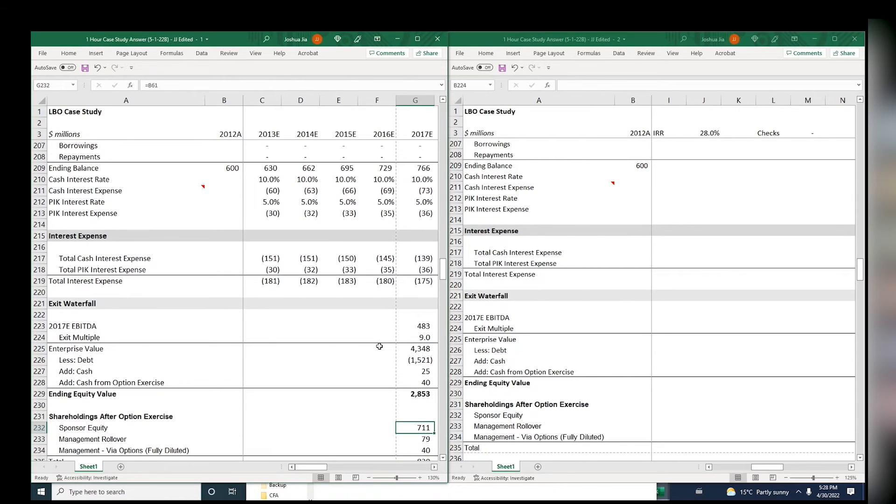
{"action": "key", "text": "Down"}
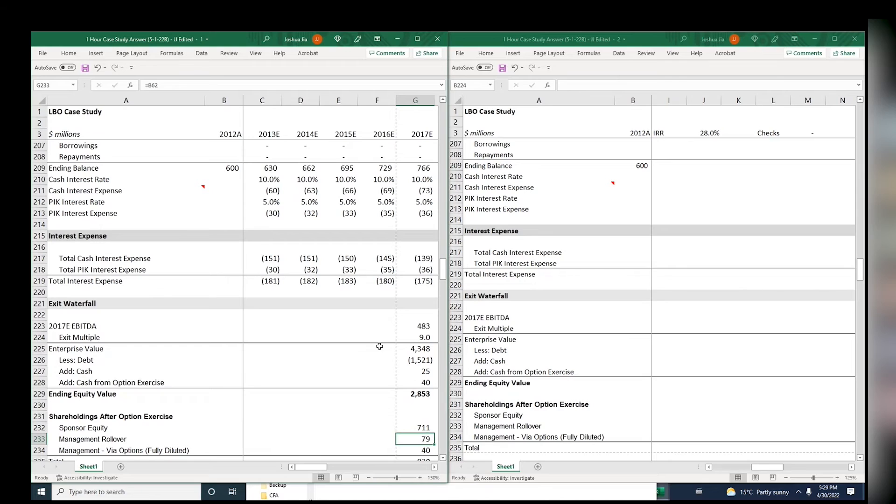
{"action": "key", "text": "Down"}
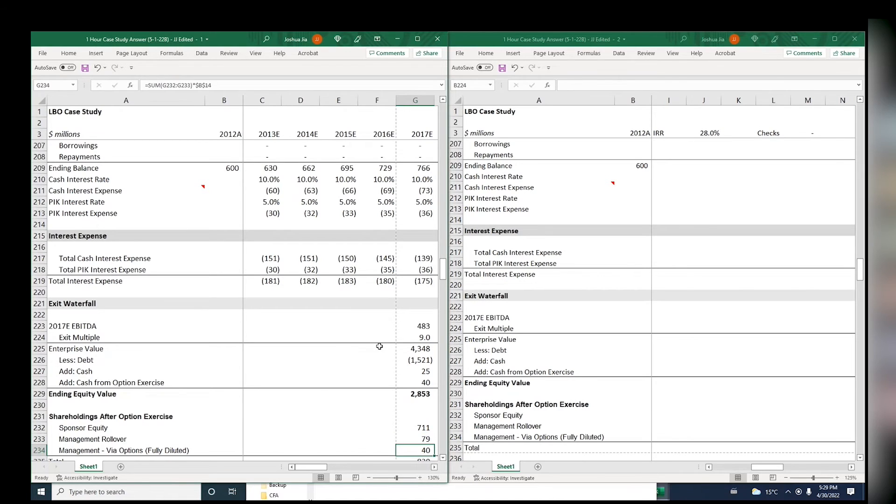
{"action": "scroll", "coordinate": [379, 346], "scroll_direction": "down", "scroll_amount": 1}
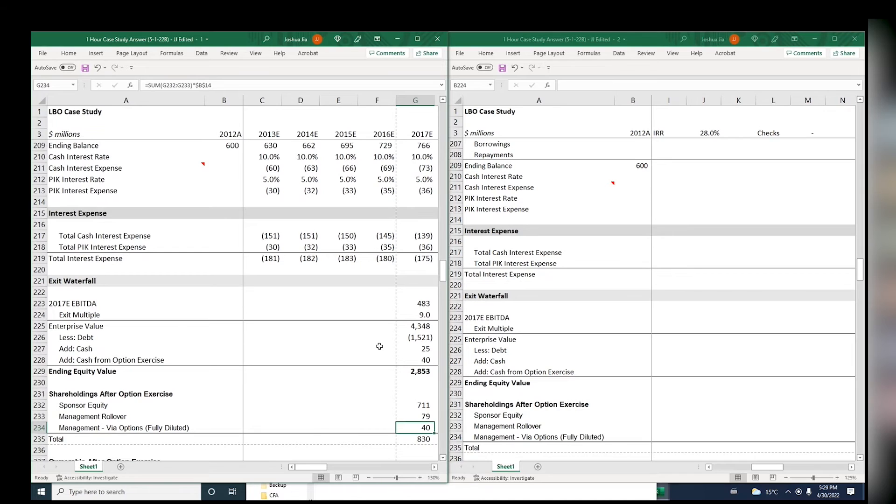
{"action": "key", "text": "F2"}
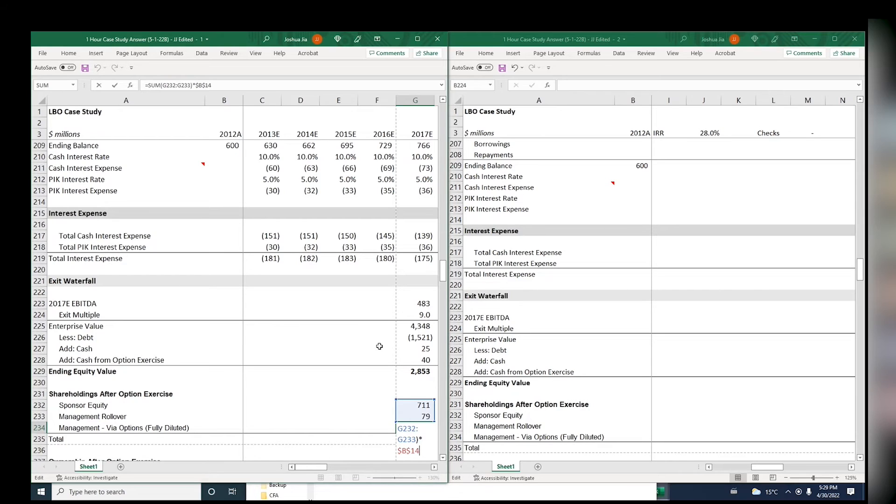
{"action": "key", "text": "Escape"}
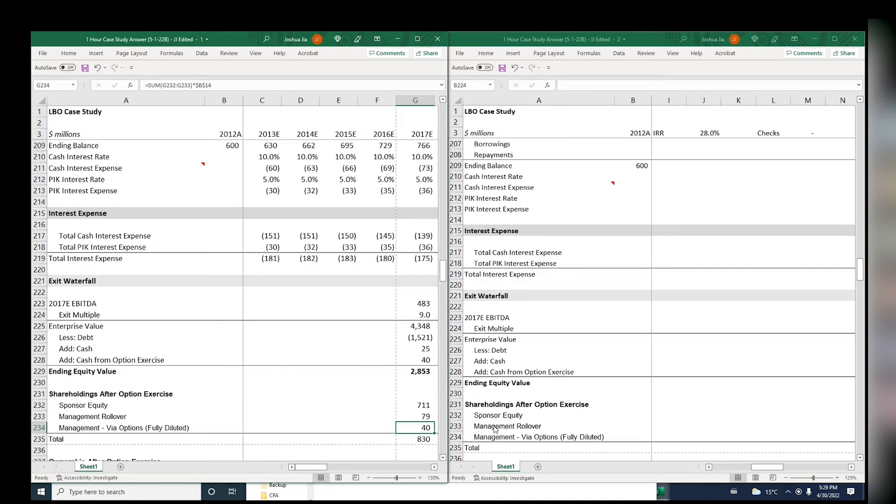
Examine the 2017E ownership percentage formulas in G238:G240 for sponsor equity, management rollover and management options
{"action": "left_click", "coordinate": [672, 463]}
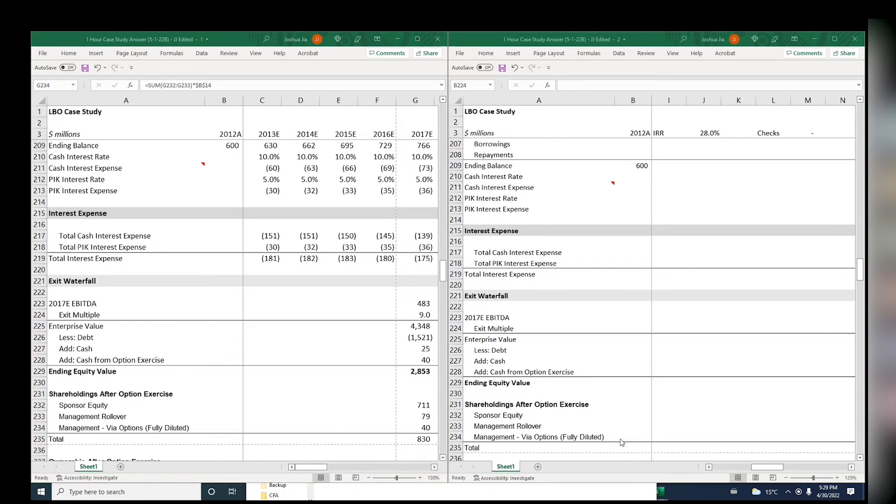
{"action": "left_click", "coordinate": [350, 414]}
{"action": "key", "text": "Down"}
{"action": "key", "text": "Down"}
{"action": "key", "text": "Down"}
{"action": "key", "text": "Down"}
{"action": "key", "text": "Down"}
{"action": "key", "text": "Down"}
{"action": "key", "text": "Down"}
{"action": "key", "text": "Down"}
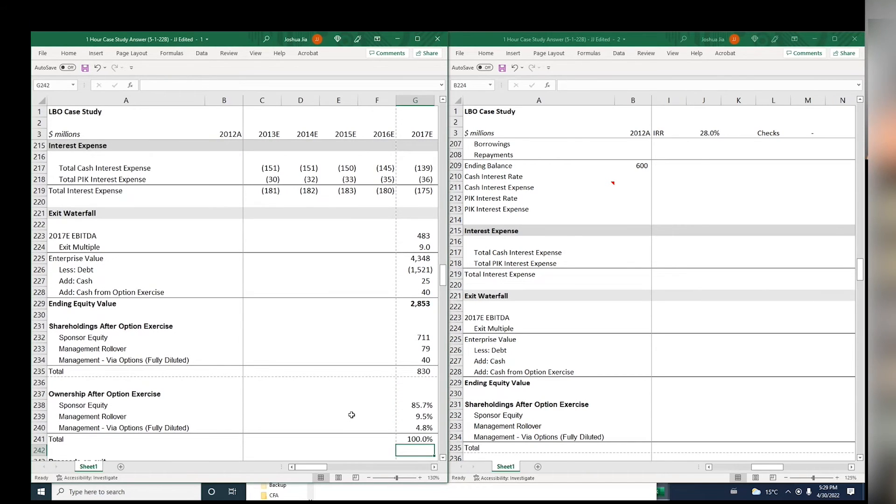
{"action": "key", "text": "Up"}
{"action": "key", "text": "Up"}
{"action": "key", "text": "Up"}
{"action": "key", "text": "Up"}
{"action": "key", "text": "F2"}
{"action": "key", "text": "Escape"}
{"action": "key", "text": "Down"}
{"action": "key", "text": "F2"}
{"action": "key", "text": "Escape"}
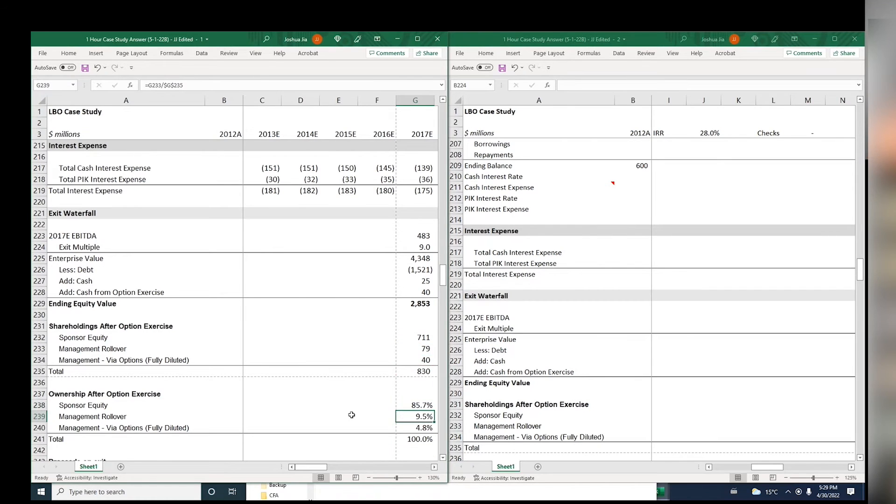
{"action": "key", "text": "Down"}
{"action": "key", "text": "F2"}
{"action": "key", "text": "Escape"}
{"action": "key", "text": "Up"}
{"action": "key", "text": "F2"}
{"action": "key", "text": "Escape"}
{"action": "key", "text": "Up"}
{"action": "key", "text": "F2"}
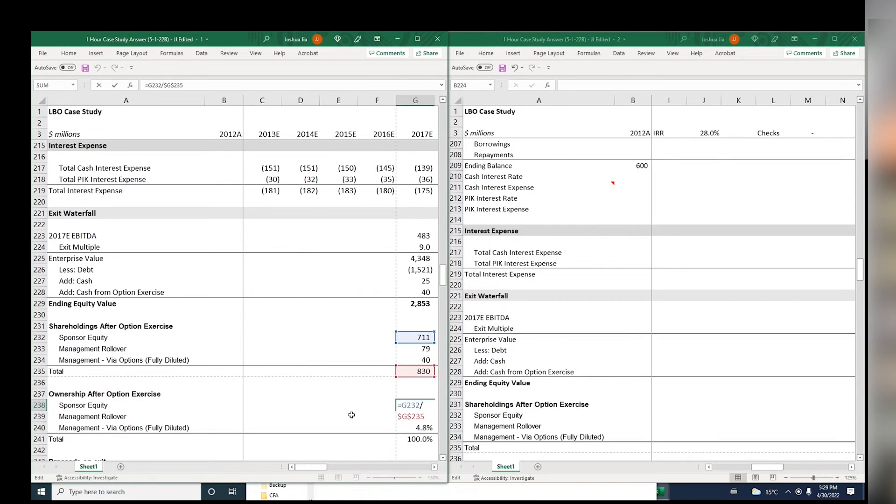
{"action": "key", "text": "Escape"}
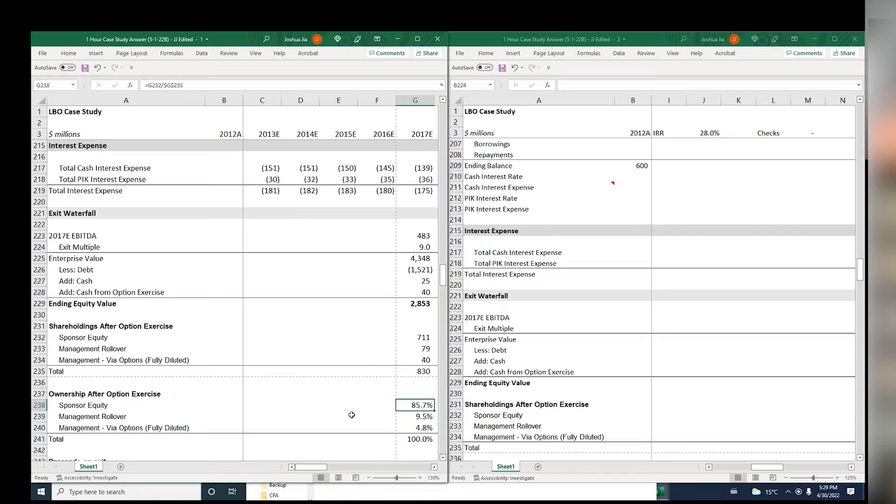
{"action": "key", "text": "F2"}
{"action": "key", "text": "Escape"}
{"action": "key", "text": "Down"}
{"action": "key", "text": "F2"}
{"action": "key", "text": "Escape"}
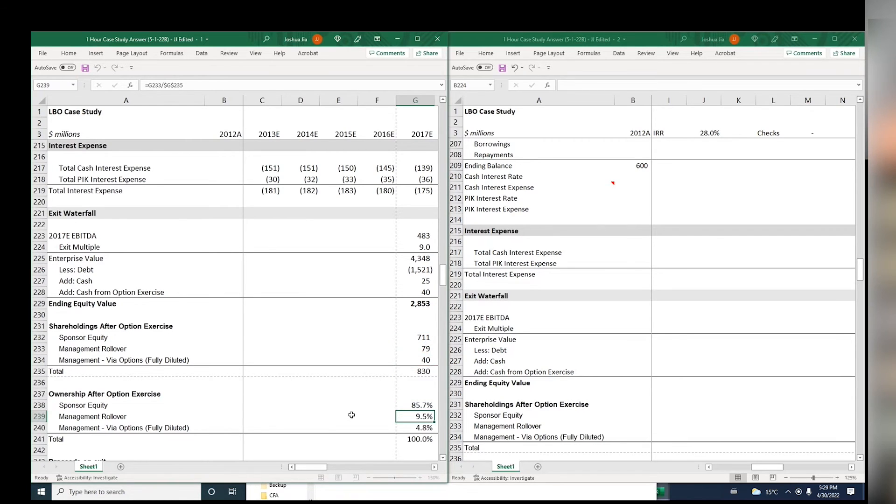
{"action": "key", "text": "Down"}
{"action": "key", "text": "F2"}
{"action": "key", "text": "Escape"}
Look over the rows from the ownership total down to Proceeds on exit, ending back at the sponsor's ownership percentage
{"action": "key", "text": "Down"}
{"action": "key", "text": "Down"}
{"action": "key", "text": "Down"}
{"action": "key", "text": "Down"}
{"action": "key", "text": "Down"}
{"action": "key", "text": "Down"}
{"action": "key", "text": "Down"}
{"action": "key", "text": "Down"}
{"action": "key", "text": "Down"}
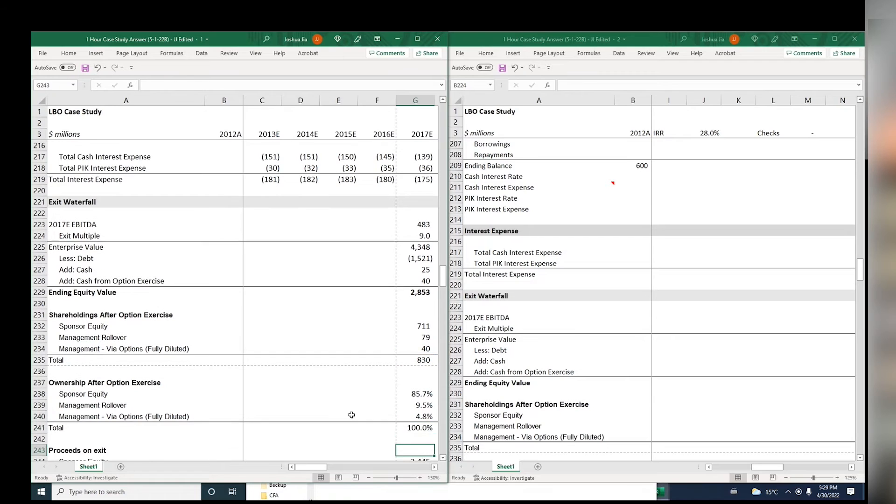
{"action": "key", "text": "Up"}
{"action": "key", "text": "Up"}
{"action": "key", "text": "Up"}
{"action": "key", "text": "Up"}
{"action": "key", "text": "Up"}
{"action": "key", "text": "Up"}
{"action": "key", "text": "Up"}
{"action": "key", "text": "Up"}
{"action": "key", "text": "Up"}
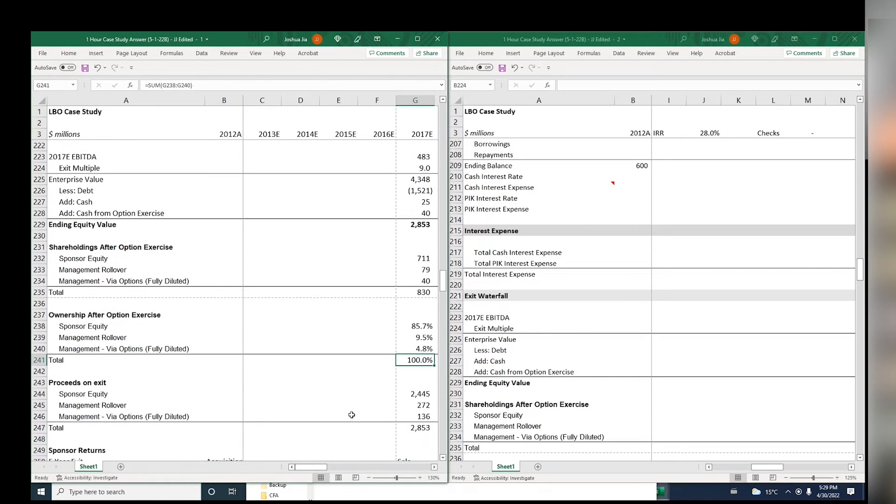
{"action": "key", "text": "Up"}
{"action": "key", "text": "Up"}
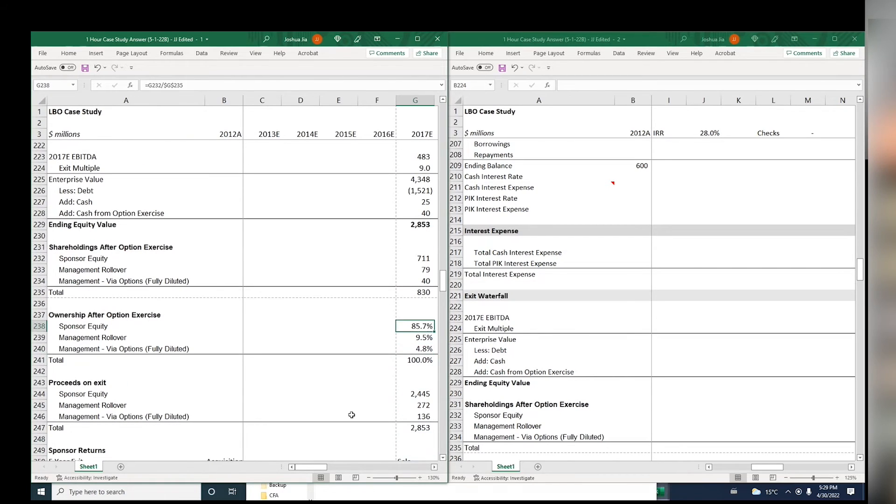
Examine the Proceeds on exit formulas in G244:G246, tracing their links to ending equity value and ownership percentages
{"action": "key", "text": "Down"}
{"action": "key", "text": "Down"}
{"action": "key", "text": "Down"}
{"action": "key", "text": "Down"}
{"action": "key", "text": "Down"}
{"action": "key", "text": "Down"}
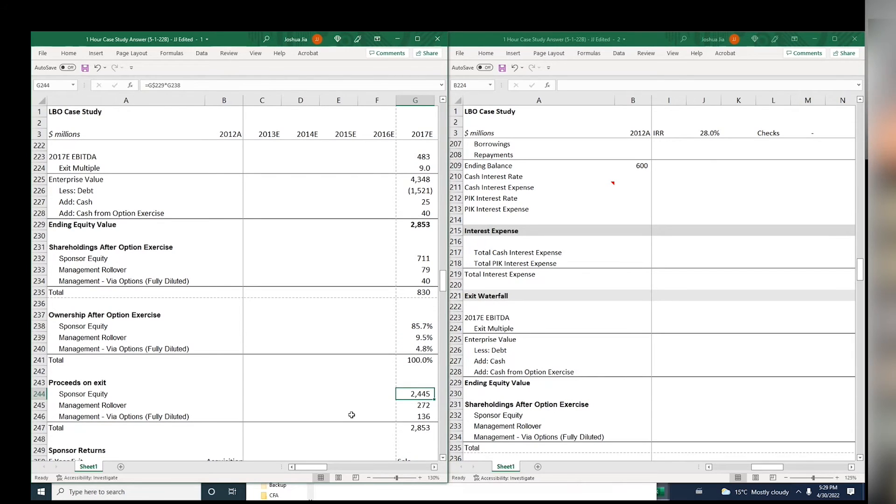
{"action": "key", "text": "F2"}
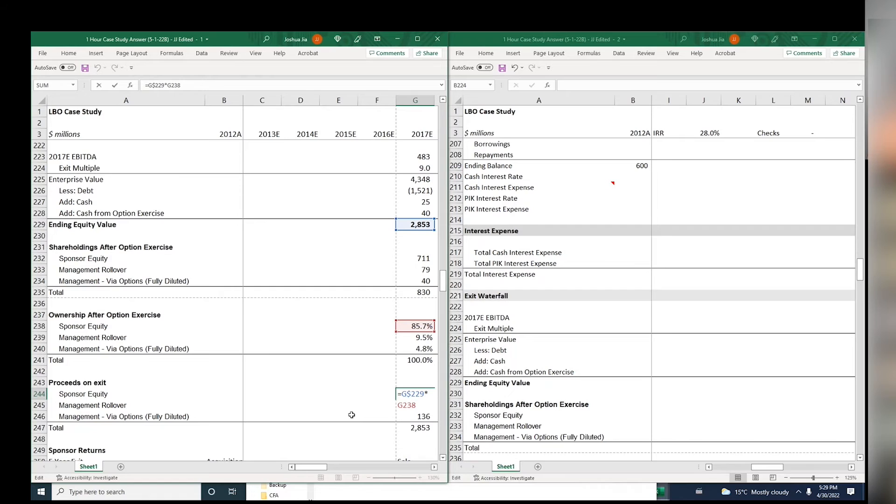
{"action": "key", "text": "Return"}
{"action": "key", "text": "Down"}
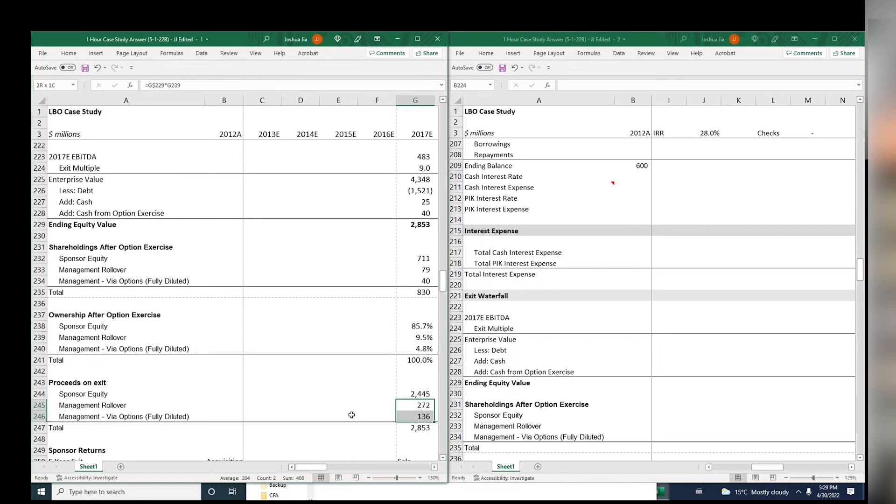
{"action": "key", "text": "F2"}
{"action": "key", "text": "Escape"}
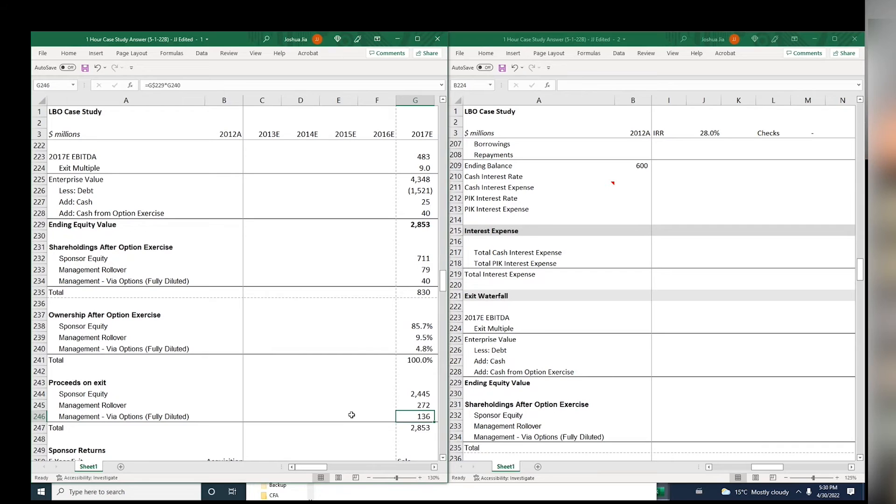
Trace the 2017E cash from option exercise in G228 to its source formula in G234
{"action": "key", "text": "Down"}
{"action": "key", "text": "Up"}
{"action": "key", "text": "Up"}
{"action": "key", "text": "Up"}
{"action": "key", "text": "Up"}
{"action": "key", "text": "Up"}
{"action": "key", "text": "Up"}
{"action": "key", "text": "Up"}
{"action": "key", "text": "Up"}
{"action": "key", "text": "Up"}
{"action": "key", "text": "Up"}
{"action": "key", "text": "Up"}
{"action": "key", "text": "Up"}
{"action": "key", "text": "Up"}
{"action": "key", "text": "Up"}
{"action": "key", "text": "Up"}
{"action": "key", "text": "Up"}
{"action": "key", "text": "Up"}
{"action": "key", "text": "Up"}
{"action": "key", "text": "Up"}
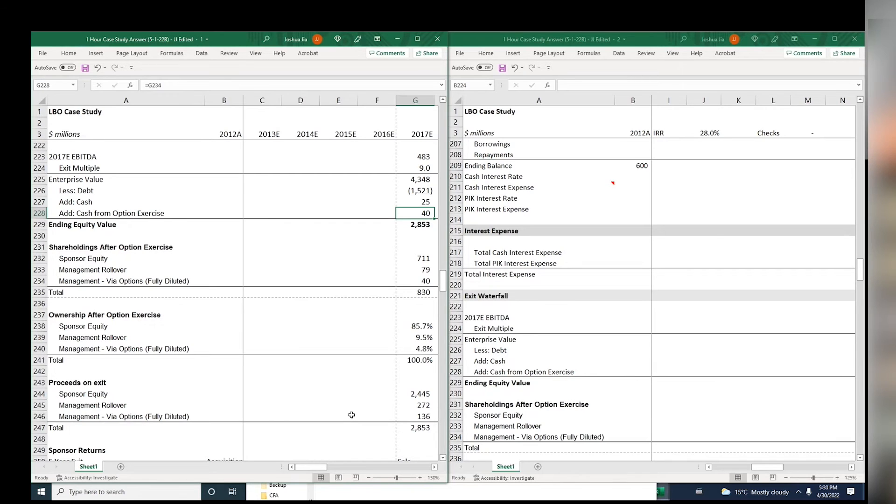
{"action": "key", "text": "F2"}
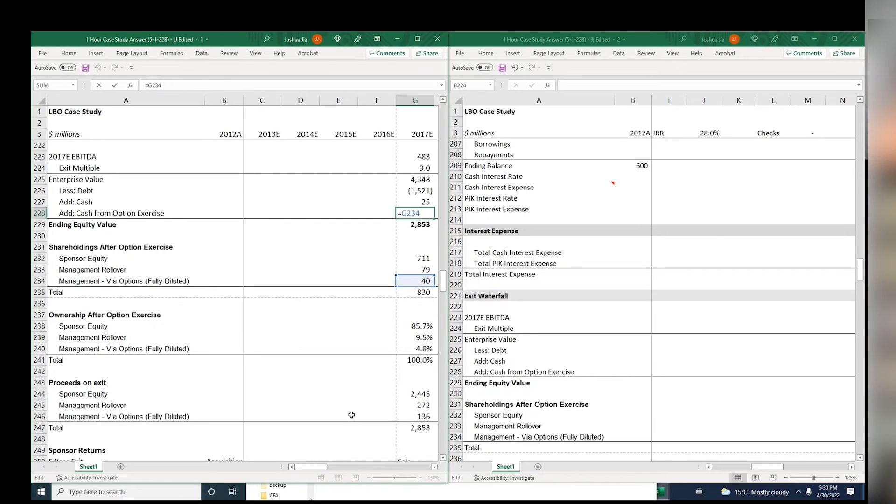
{"action": "key", "text": "Return"}
{"action": "key", "text": "Down"}
{"action": "key", "text": "Down"}
{"action": "key", "text": "Down"}
{"action": "key", "text": "Down"}
{"action": "key", "text": "Down"}
{"action": "key", "text": "F2"}
{"action": "key", "text": "Escape"}
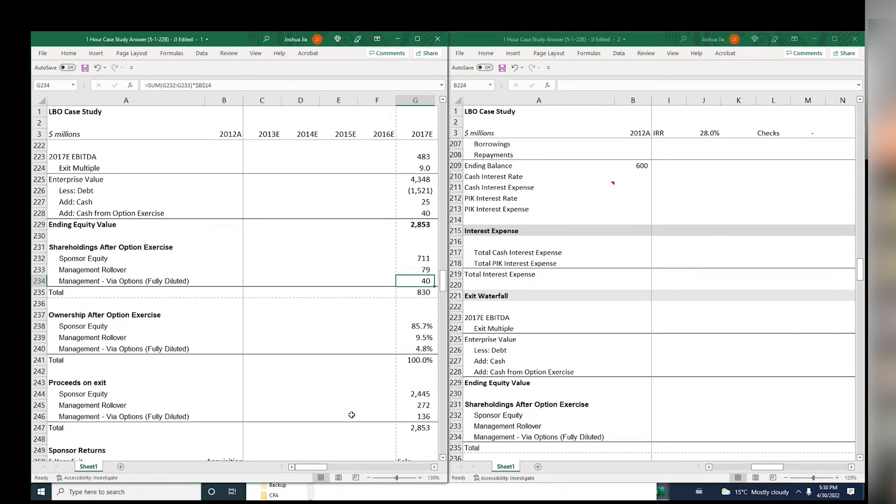
Set the 2017E Ending Equity Value formula in G229 to =SUM(G225:G228), including the cash from option exercise
{"action": "key", "text": "Up"}
{"action": "key", "text": "Up"}
{"action": "key", "text": "Up"}
{"action": "key", "text": "Up"}
{"action": "key", "text": "Up"}
{"action": "type", "text": "=SUM("}
{"action": "key", "text": "Up"}
{"action": "key", "text": "Up"}
{"action": "key", "text": "shift+Up"}
{"action": "key", "text": "shift+Up"}
{"action": "type", "text": ")"}
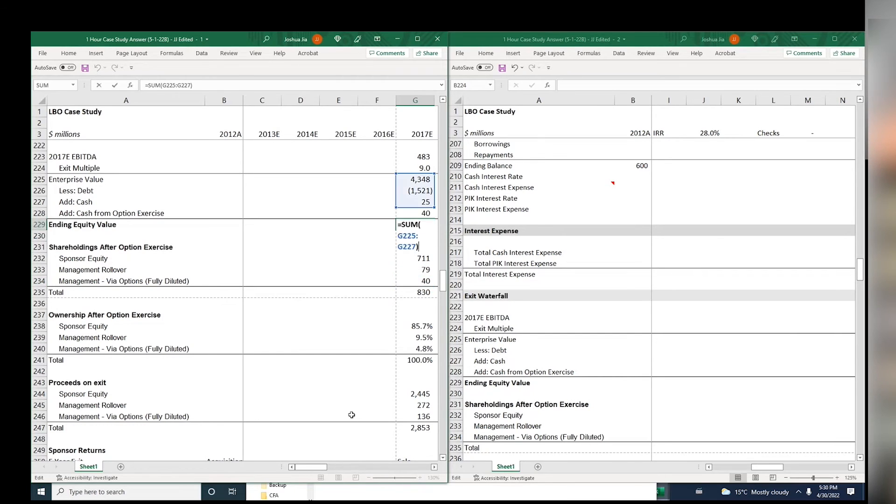
{"action": "key", "text": "F2"}
{"action": "key", "text": "Return"}
{"action": "key", "text": "Up"}
{"action": "key", "text": "F2"}
{"action": "key", "text": "Left"}
{"action": "key", "text": "BackSpace"}
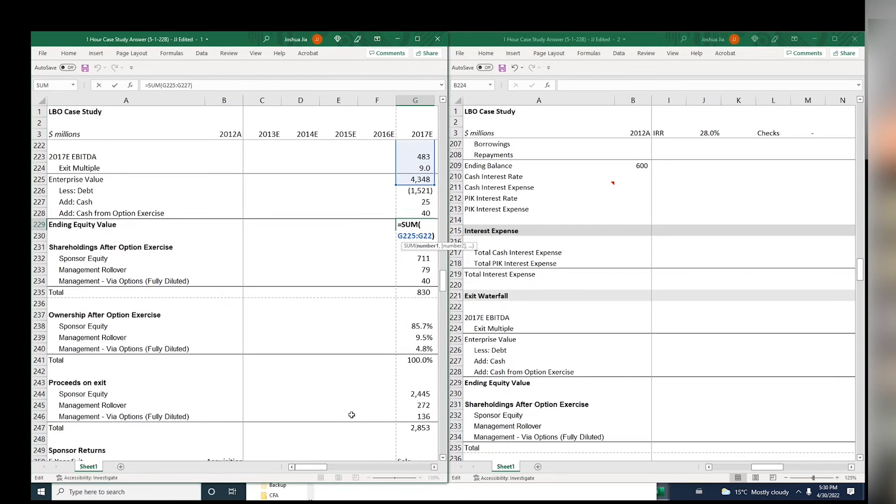
{"action": "type", "text": "8"}
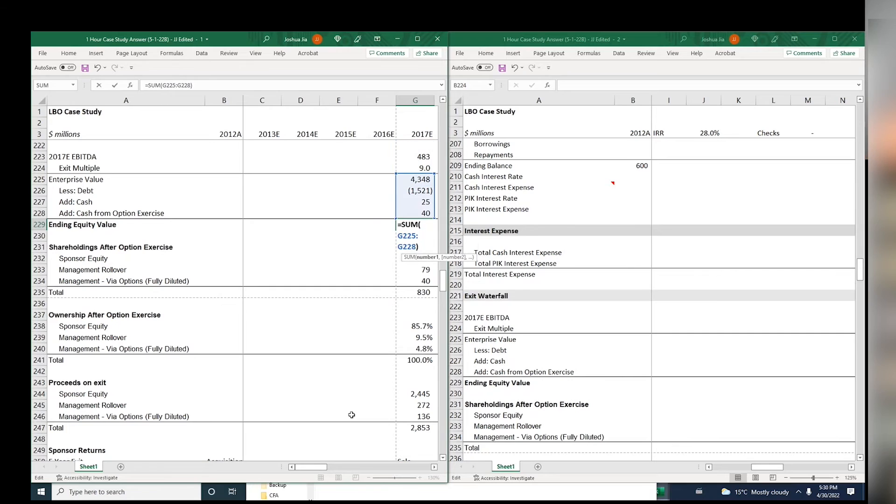
{"action": "key", "text": "Return"}
Check the range summed by the Ending Equity Value formula in G229 and look across its neighbouring columns
{"action": "key", "text": "Up"}
{"action": "key", "text": "F2"}
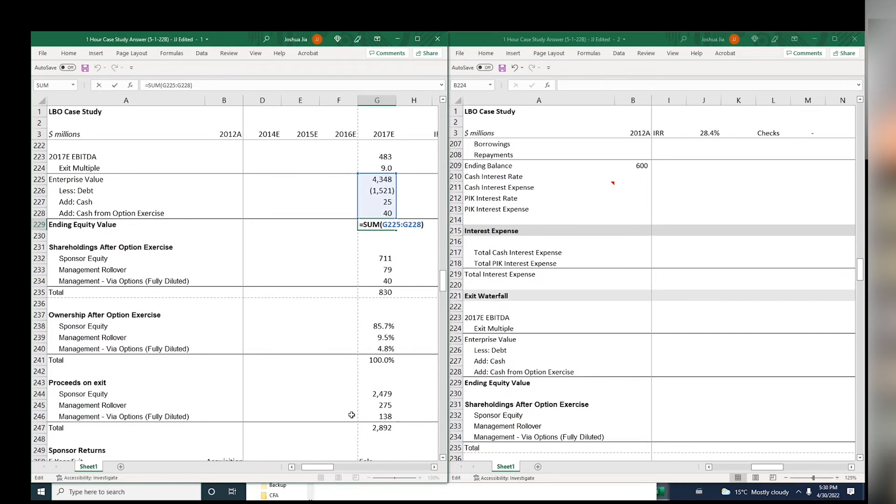
{"action": "key", "text": "Escape"}
{"action": "key", "text": "Right"}
{"action": "key", "text": "Right"}
{"action": "key", "text": "Right"}
{"action": "key", "text": "Right"}
{"action": "key", "text": "Left"}
{"action": "key", "text": "Left"}
{"action": "key", "text": "Left"}
{"action": "key", "text": "Left"}
{"action": "key", "text": "Left"}
{"action": "key", "text": "Left"}
{"action": "key", "text": "Right"}
{"action": "key", "text": "Right"}
{"action": "key", "text": "F2"}
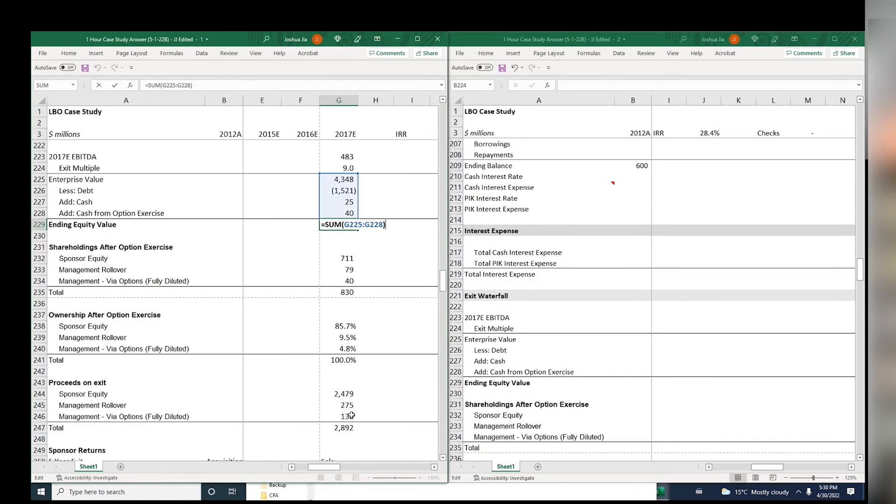
{"action": "key", "text": "Escape"}
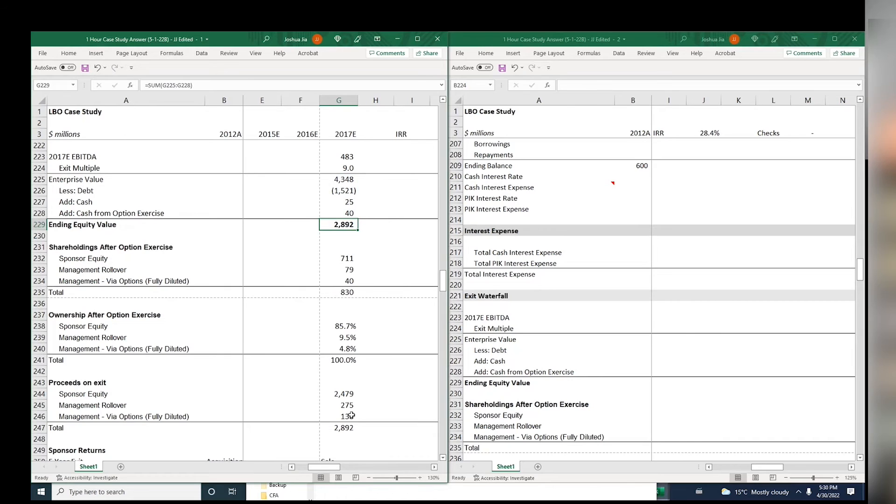
{"action": "key", "text": "F2"}
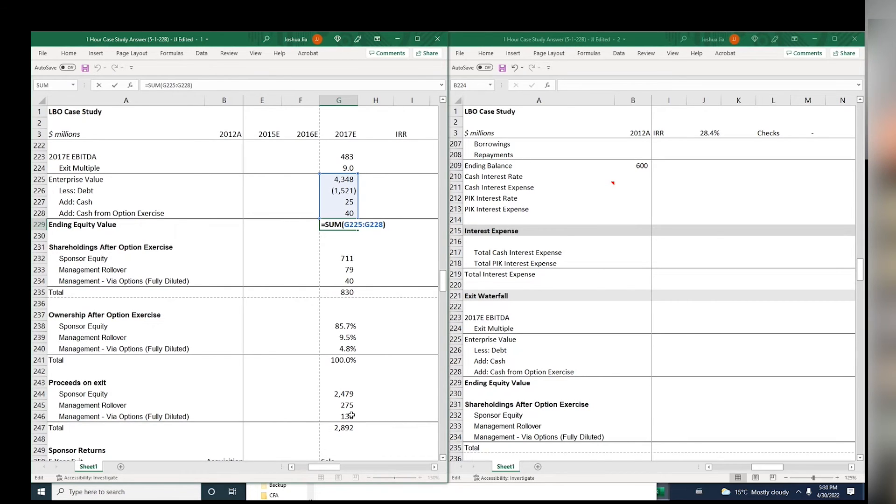
{"action": "key", "text": "Escape"}
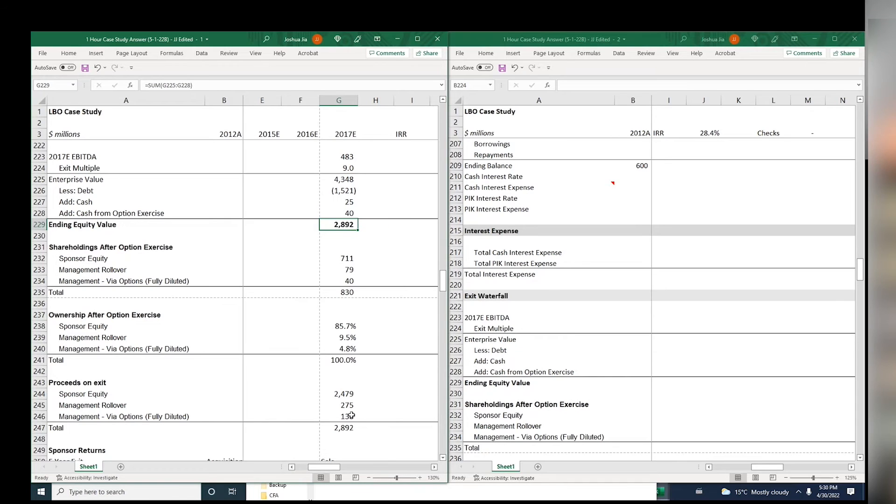
Look through the exit waterfall from Ending Equity Value in G229 to the 2017E sponsor cash flow in G252
{"action": "key", "text": "Down"}
{"action": "key", "text": "Down"}
{"action": "key", "text": "Down"}
{"action": "key", "text": "Down"}
{"action": "key", "text": "Down"}
{"action": "key", "text": "Down"}
{"action": "key", "text": "Down"}
{"action": "key", "text": "Down"}
{"action": "key", "text": "Down"}
{"action": "key", "text": "Down"}
{"action": "key", "text": "Down"}
{"action": "key", "text": "Down"}
{"action": "key", "text": "Down"}
{"action": "key", "text": "Down"}
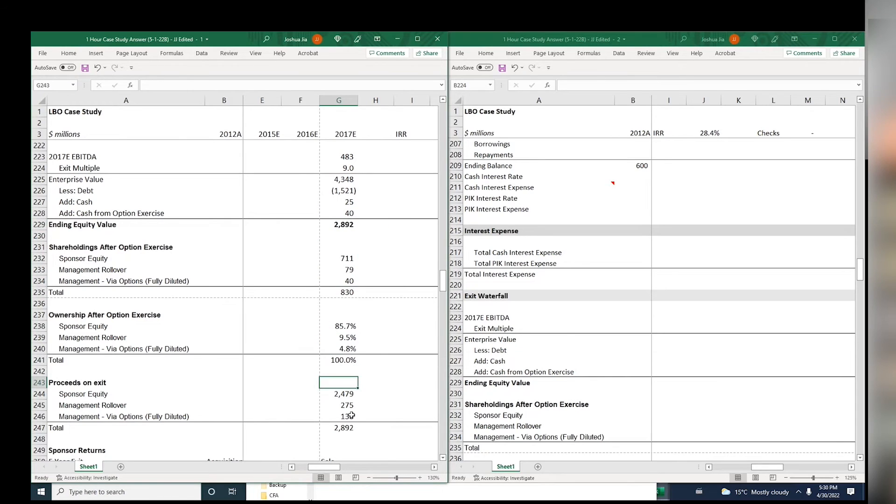
{"action": "key", "text": "Down"}
{"action": "key", "text": "Down"}
{"action": "key", "text": "Down"}
{"action": "key", "text": "Down"}
{"action": "key", "text": "Down"}
{"action": "key", "text": "Down"}
{"action": "key", "text": "Down"}
{"action": "key", "text": "Down"}
{"action": "key", "text": "Down"}
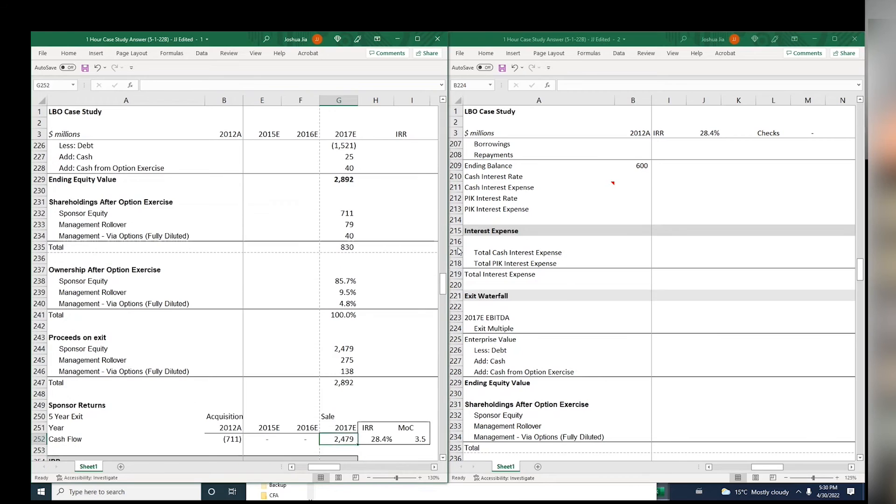
Check the management options proceeds in G246 against the Ending Equity Value formula in G229
{"action": "key", "text": "Up"}
{"action": "key", "text": "Up"}
{"action": "key", "text": "Up"}
{"action": "key", "text": "Up"}
{"action": "key", "text": "Up"}
{"action": "key", "text": "Up"}
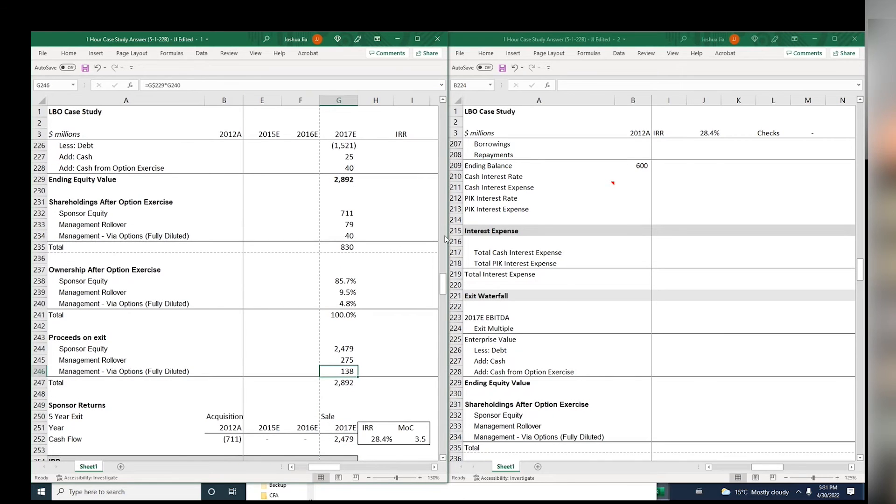
{"action": "left_click", "coordinate": [345, 180]}
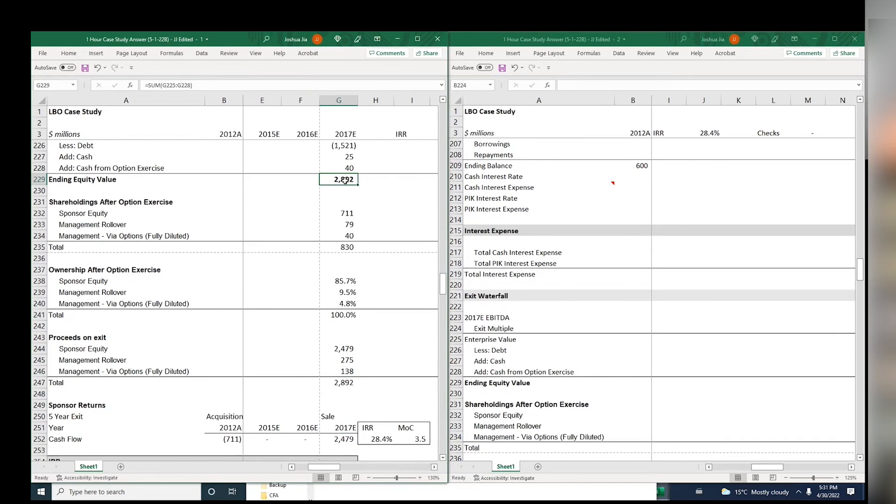
{"action": "double_click", "coordinate": [345, 180]}
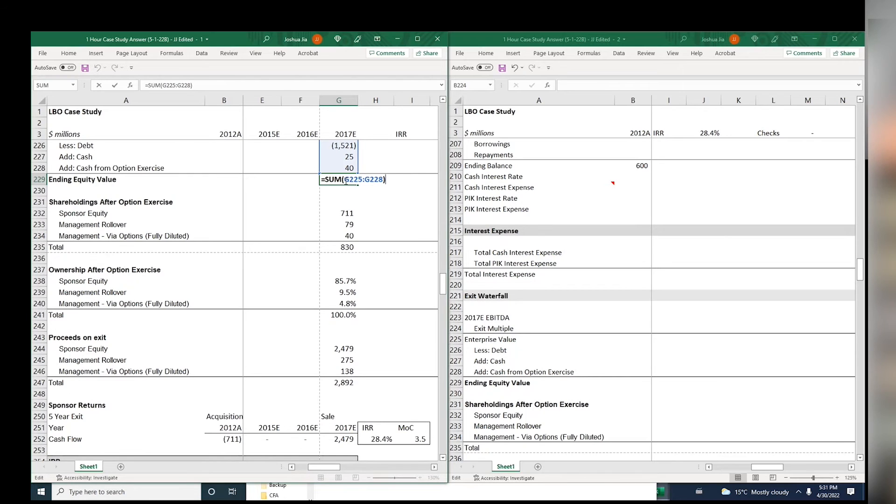
{"action": "key", "text": "Escape"}
Look at the 2012A acquisition cash flow in B252 and the 2013E cash flow in C252 under Sponsor Returns
{"action": "left_click", "coordinate": [329, 367]}
{"action": "key", "text": "Left"}
{"action": "key", "text": "Left"}
{"action": "key", "text": "Down"}
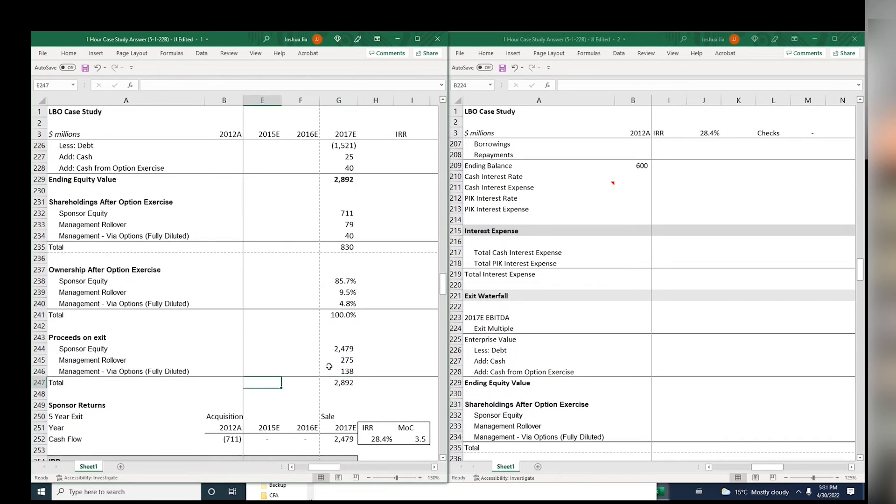
{"action": "key", "text": "Left"}
{"action": "key", "text": "Left"}
{"action": "key", "text": "Left"}
{"action": "key", "text": "Left"}
{"action": "key", "text": "Down"}
{"action": "key", "text": "Down"}
{"action": "key", "text": "Down"}
{"action": "key", "text": "Down"}
{"action": "key", "text": "Down"}
{"action": "key", "text": "Down"}
{"action": "key", "text": "Right"}
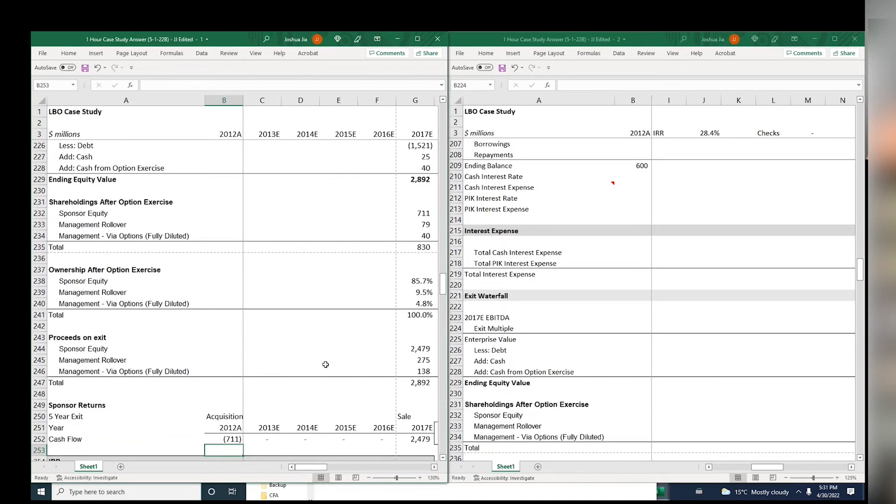
{"action": "key", "text": "Up"}
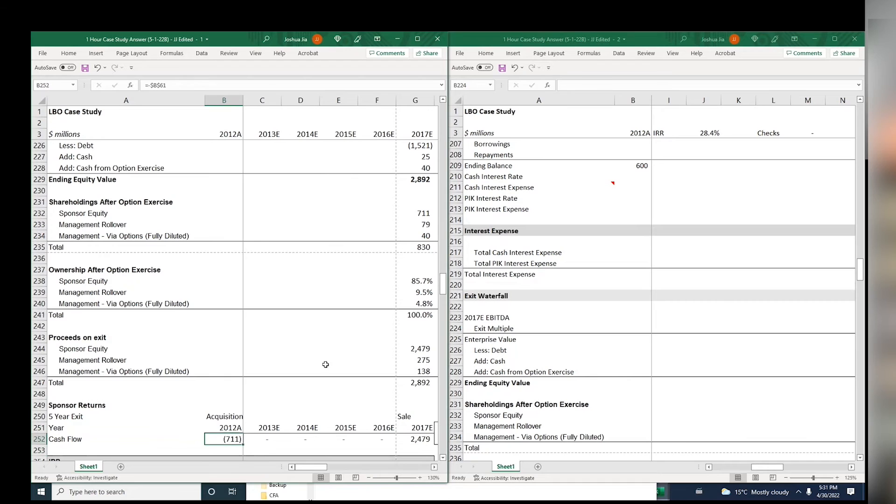
{"action": "key", "text": "Right"}
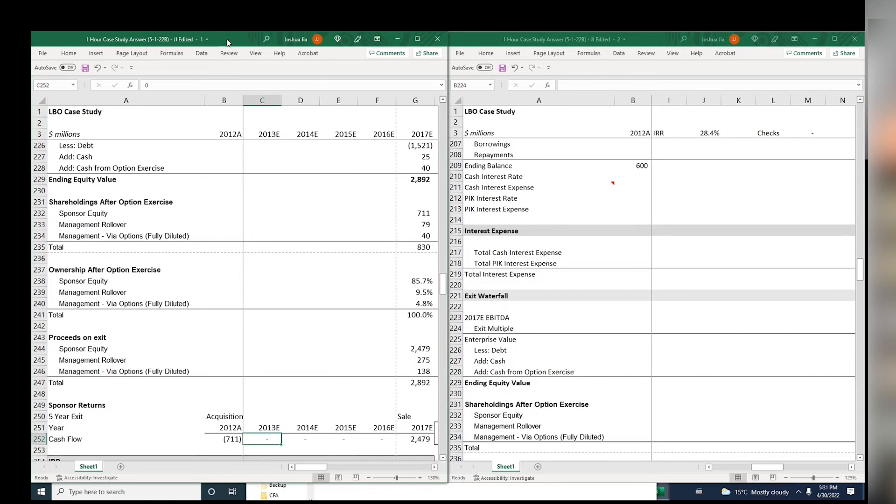
Maximize the answer workbook's window and look over the entry multiples in the IRR sensitivity table
{"action": "left_click_drag", "start_coordinate": [223, 41], "coordinate": [270, 131]}
{"action": "left_click", "coordinate": [352, 127]}
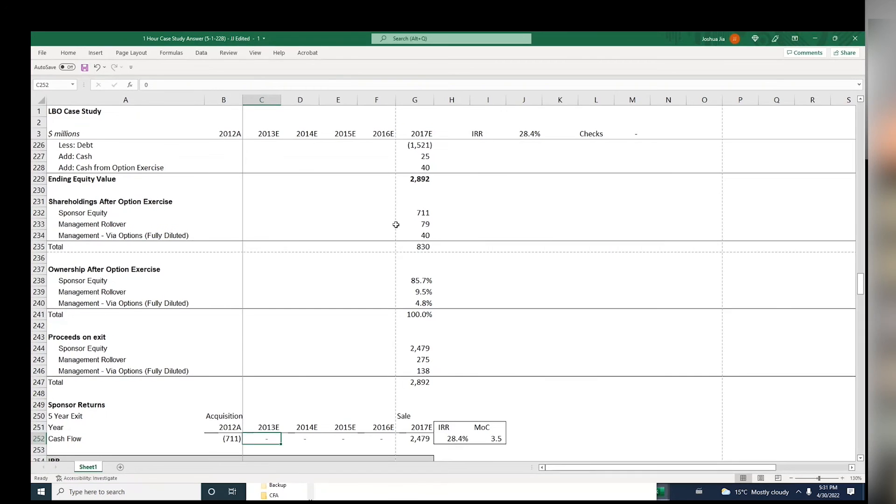
{"action": "key", "text": "Down"}
{"action": "key", "text": "Down"}
{"action": "key", "text": "Down"}
{"action": "key", "text": "Down"}
{"action": "key", "text": "Down"}
{"action": "key", "text": "Down"}
{"action": "key", "text": "Left"}
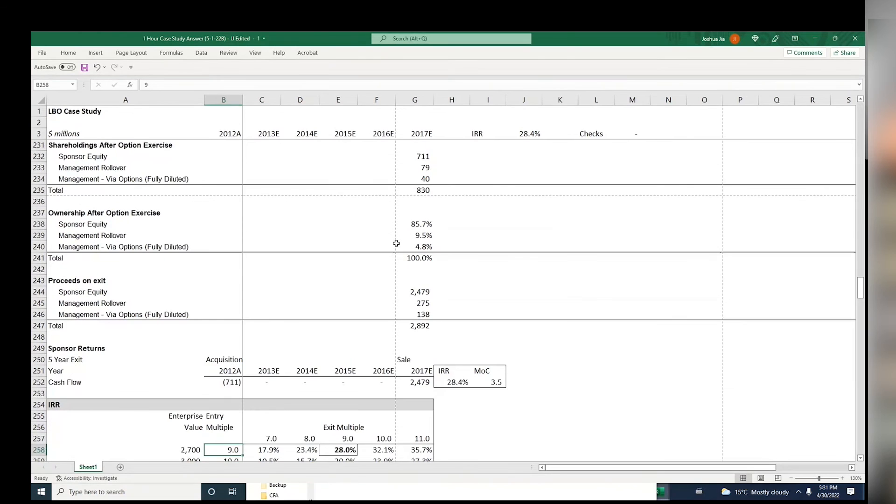
{"action": "key", "text": "Left"}
{"action": "key", "text": "Down"}
{"action": "key", "text": "Down"}
{"action": "key", "text": "Down"}
{"action": "key", "text": "Up"}
{"action": "key", "text": "Right"}
Examine the Sponsor Returns cash flow links in B252 and G252 and the IRR formula in H252
{"action": "key", "text": "Up"}
{"action": "key", "text": "Up"}
{"action": "key", "text": "Up"}
{"action": "key", "text": "Up"}
{"action": "key", "text": "Up"}
{"action": "key", "text": "Up"}
{"action": "key", "text": "Up"}
{"action": "key", "text": "Up"}
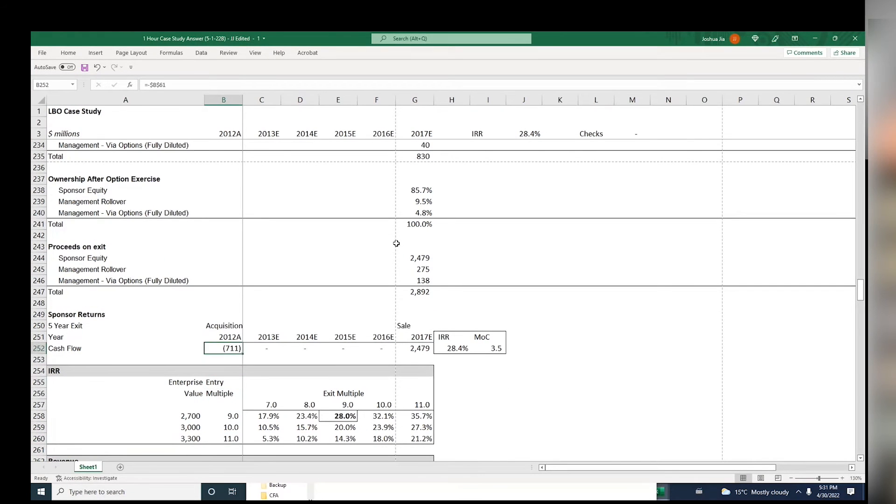
{"action": "key", "text": "Right"}
{"action": "key", "text": "Right"}
{"action": "key", "text": "Right"}
{"action": "key", "text": "Right"}
{"action": "key", "text": "Right"}
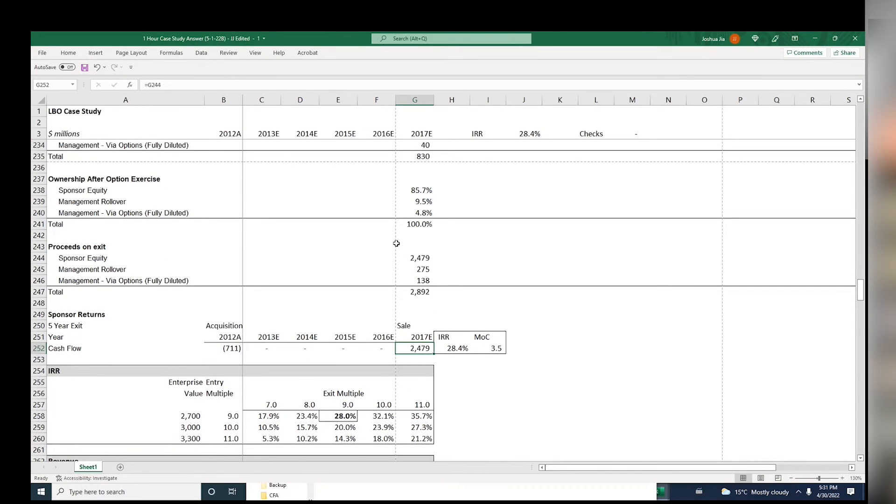
{"action": "key", "text": "Right"}
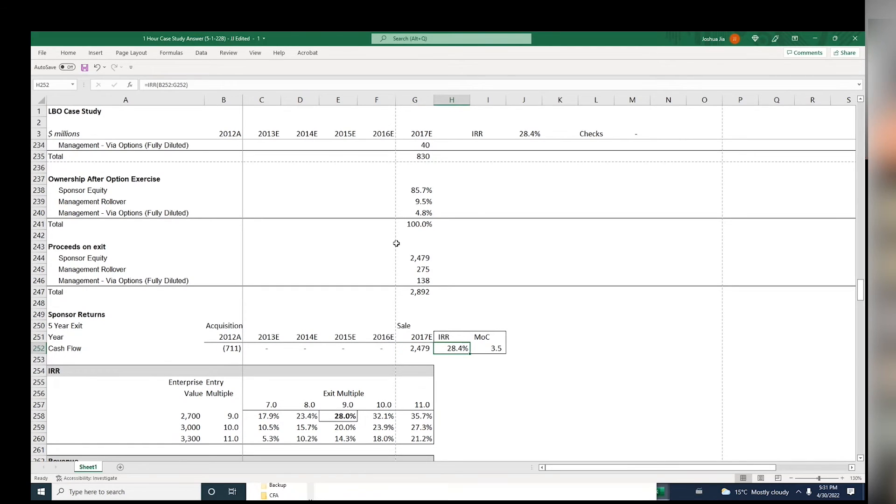
{"action": "key", "text": "F2"}
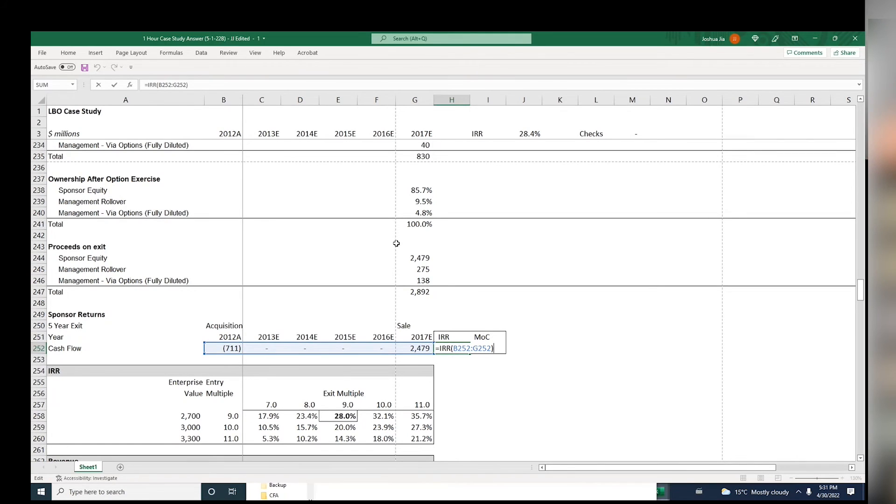
{"action": "key", "text": "Escape"}
Inspect the formula behind the 2012A acquisition cash flow in B252
{"action": "key", "text": "Left"}
{"action": "key", "text": "Left"}
{"action": "key", "text": "Left"}
{"action": "key", "text": "Left"}
{"action": "key", "text": "Left"}
{"action": "key", "text": "Left"}
{"action": "key", "text": "F2"}
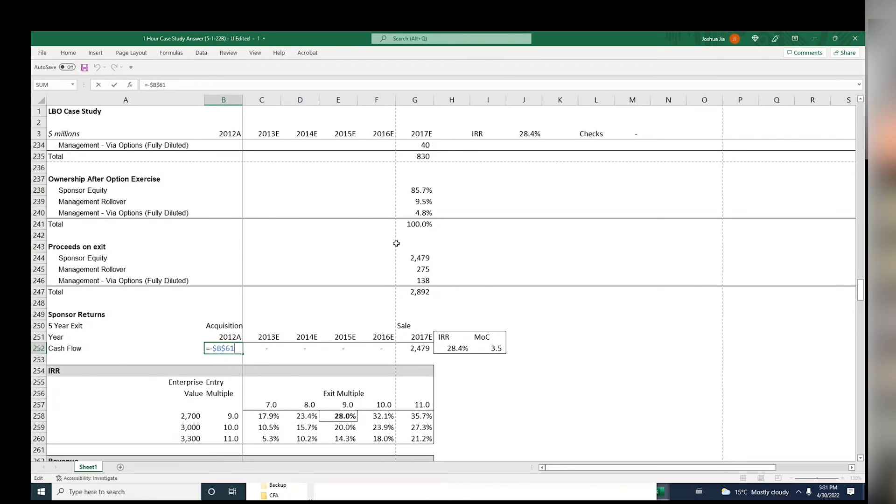
{"action": "key", "text": "Tab"}
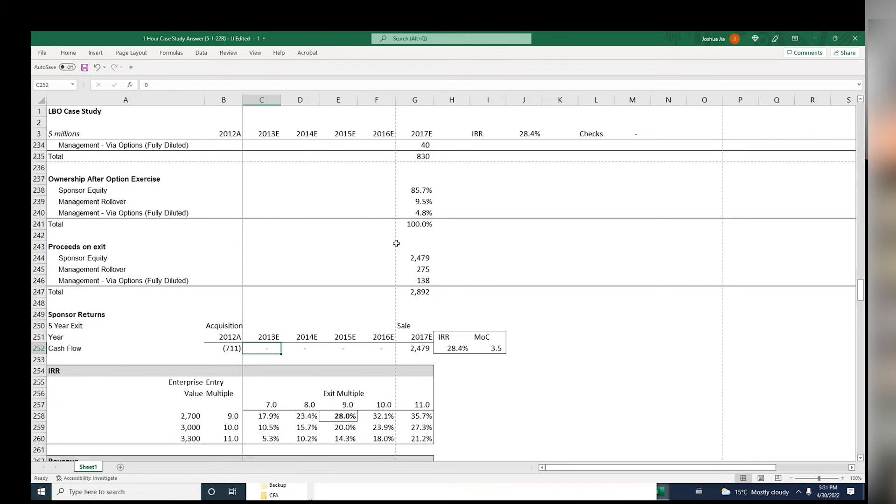
Examine the interim sponsor cash flows for 2013E to 2016E in C252:F252
{"action": "key", "text": "shift+Right"}
{"action": "key", "text": "shift+Right"}
{"action": "key", "text": "shift+Right"}
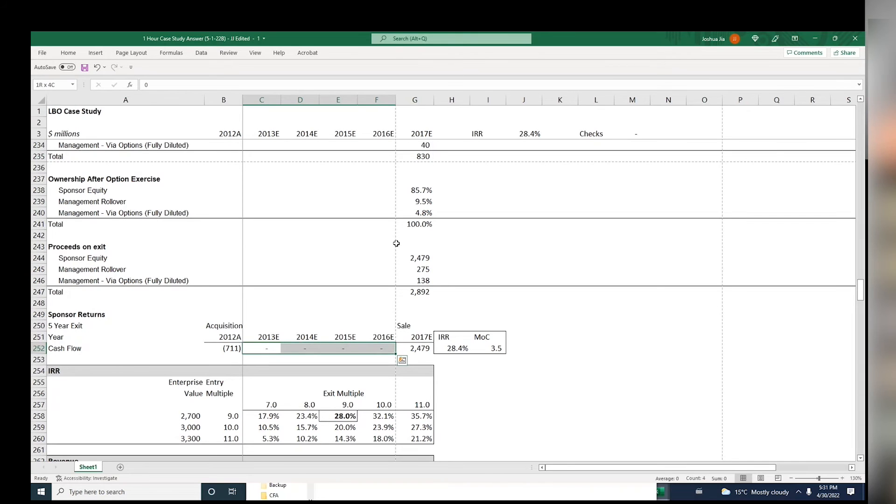
{"action": "key", "text": "Left"}
{"action": "key", "text": "Right"}
{"action": "key", "text": "Right"}
{"action": "key", "text": "Right"}
{"action": "key", "text": "Right"}
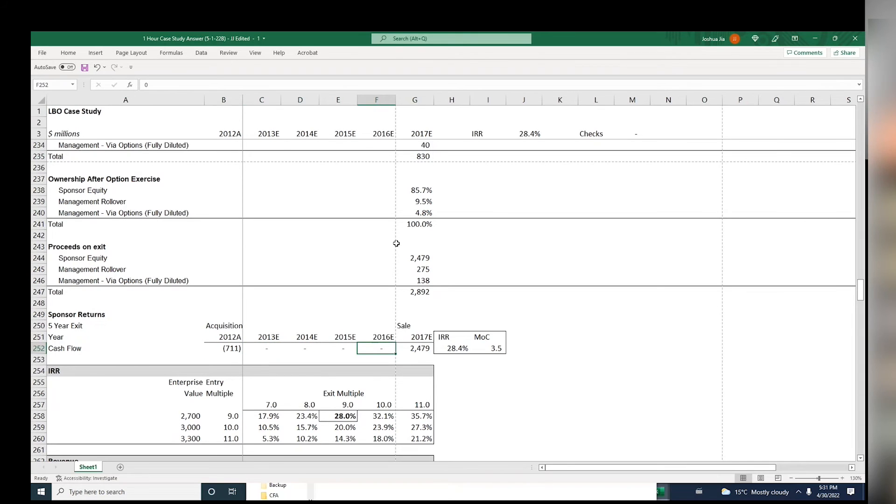
{"action": "key", "text": "Left"}
{"action": "key", "text": "Left"}
{"action": "key", "text": "Left"}
{"action": "key", "text": "Left"}
{"action": "key", "text": "Right"}
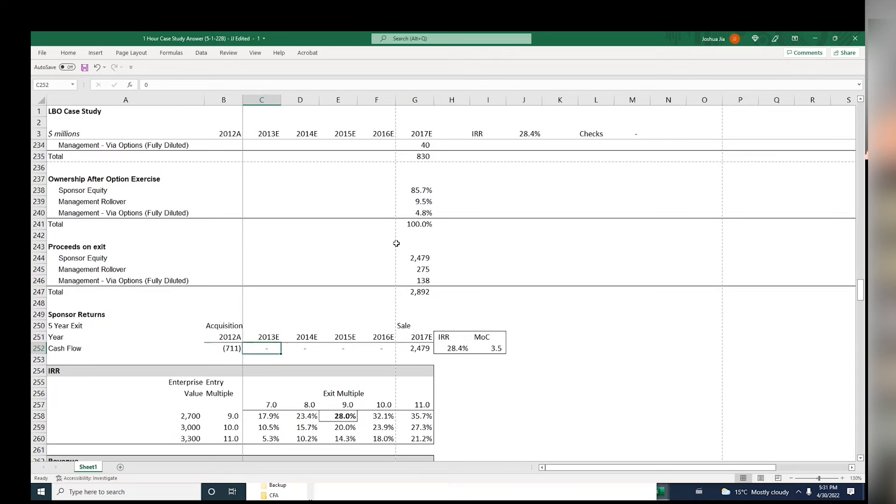
{"action": "key", "text": "Right"}
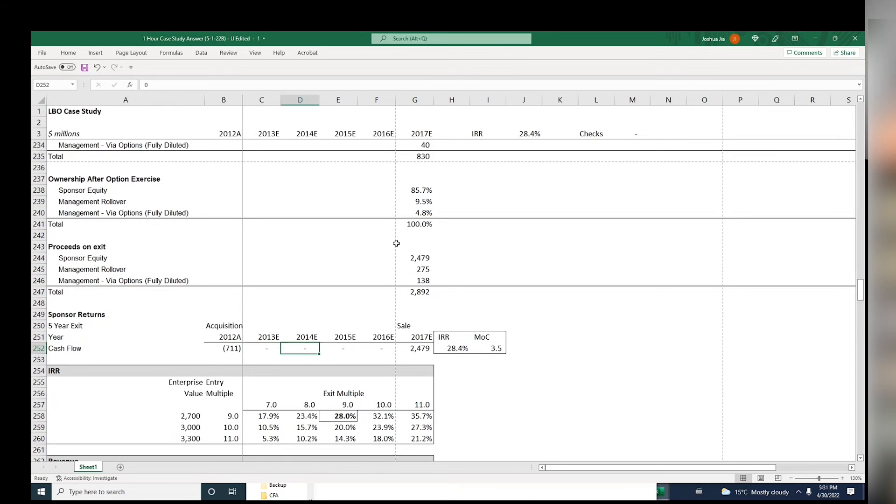
{"action": "key", "text": "Right"}
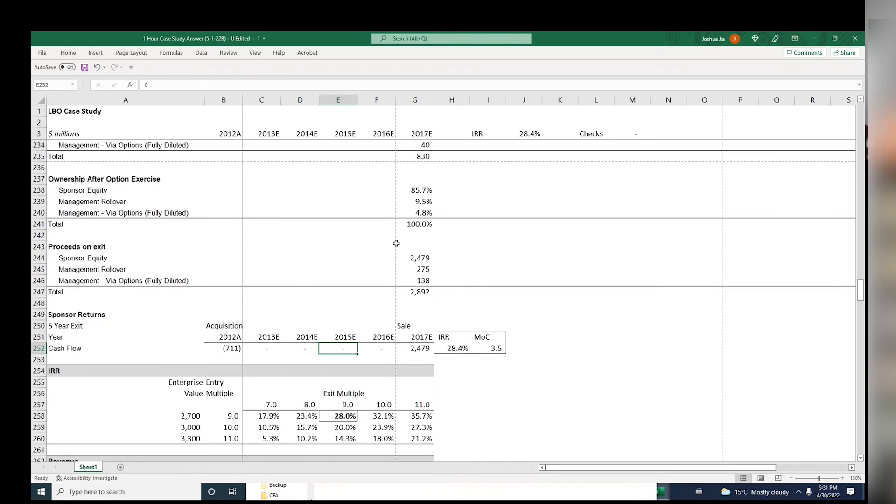
Look at the IRR sensitivity result for the 9.0 entry and 9.0 exit multiples in E258
{"action": "key", "text": "Down"}
{"action": "key", "text": "Down"}
{"action": "key", "text": "Down"}
{"action": "key", "text": "Down"}
{"action": "key", "text": "Down"}
{"action": "key", "text": "Down"}
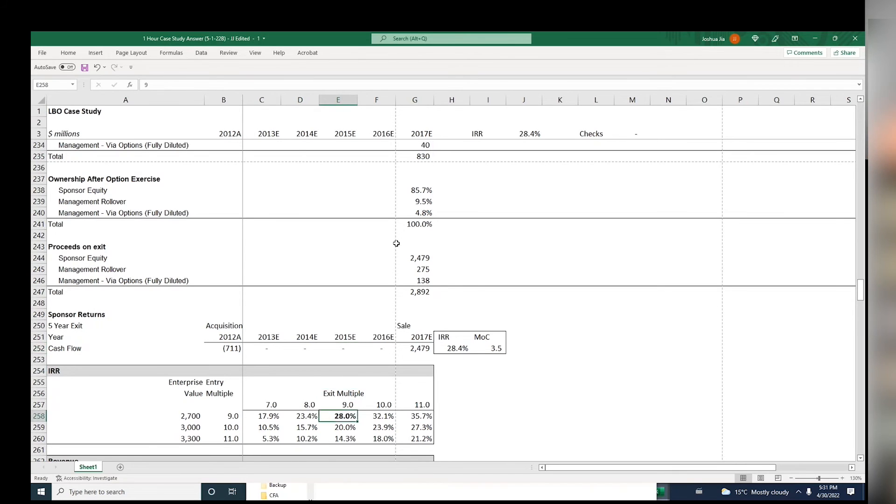
Inspect the IRR formula in H252 and the MoC formula in I252, leaving both unchanged
{"action": "key", "text": "Up"}
{"action": "key", "text": "Up"}
{"action": "key", "text": "Up"}
{"action": "key", "text": "Up"}
{"action": "key", "text": "Up"}
{"action": "key", "text": "Right"}
{"action": "key", "text": "Up"}
{"action": "key", "text": "Right"}
{"action": "key", "text": "Right"}
{"action": "type", "text": "=IRR(B252:G252)"}
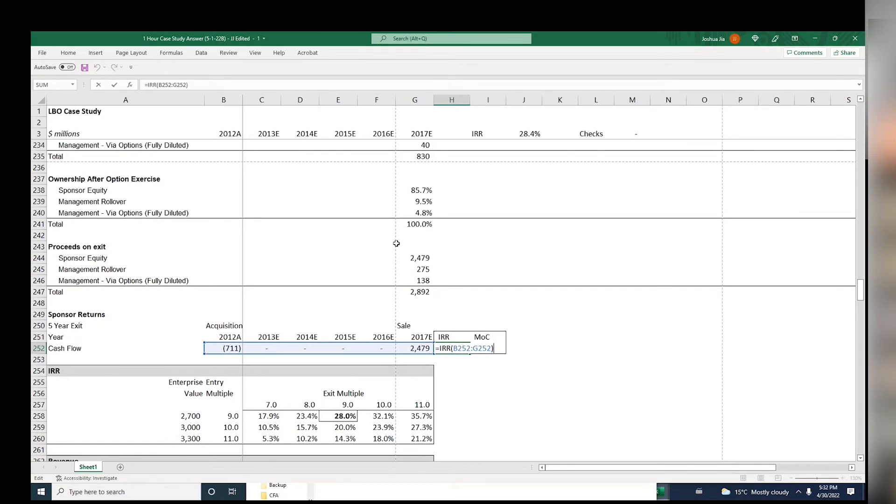
{"action": "key", "text": "Tab"}
{"action": "type", "text": "=-G252/B252"}
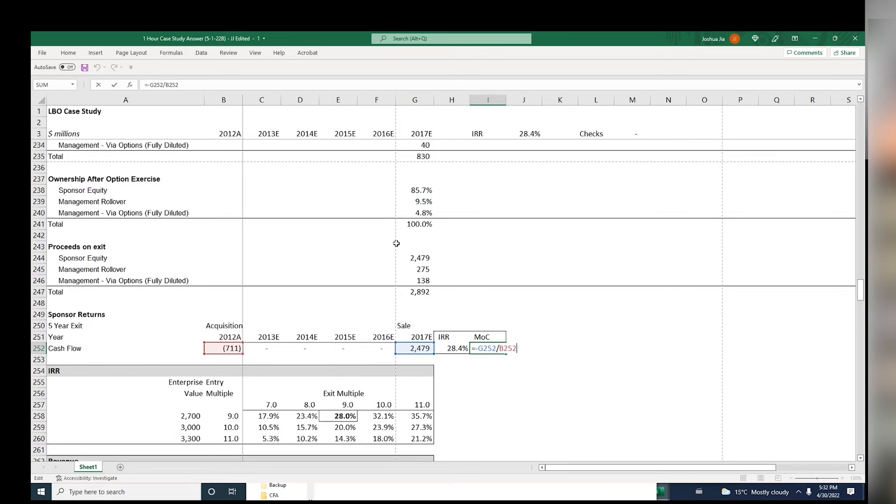
{"action": "key", "text": "Escape"}
Review the Sponsor Returns cash flow row again, from the acquisition year across to the IRR cell
{"action": "key", "text": "Left"}
{"action": "key", "text": "Left"}
{"action": "key", "text": "Left"}
{"action": "key", "text": "Left"}
{"action": "key", "text": "Left"}
{"action": "key", "text": "Left"}
{"action": "key", "text": "Right"}
{"action": "key", "text": "Right"}
{"action": "key", "text": "Right"}
{"action": "key", "text": "Right"}
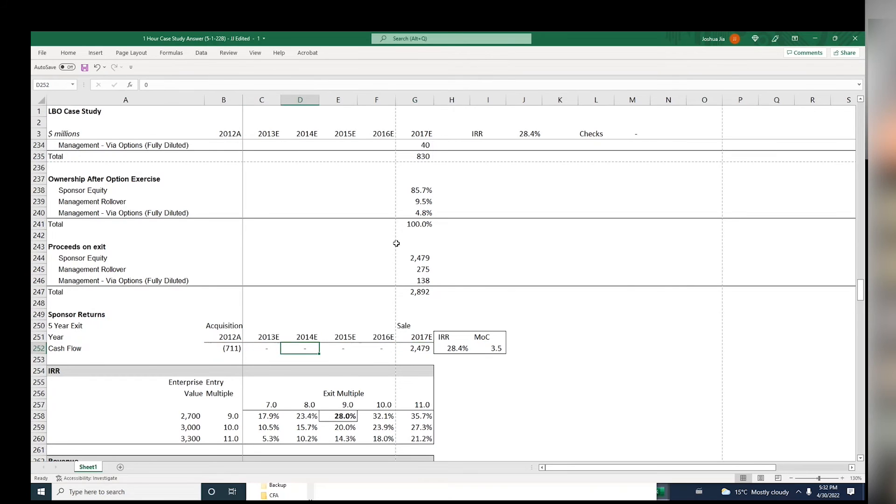
{"action": "key", "text": "Left"}
{"action": "key", "text": "Left"}
{"action": "key", "text": "Left"}
{"action": "key", "text": "Left"}
{"action": "key", "text": "Right"}
{"action": "key", "text": "Right"}
{"action": "key", "text": "Right"}
{"action": "key", "text": "Right"}
{"action": "key", "text": "Left"}
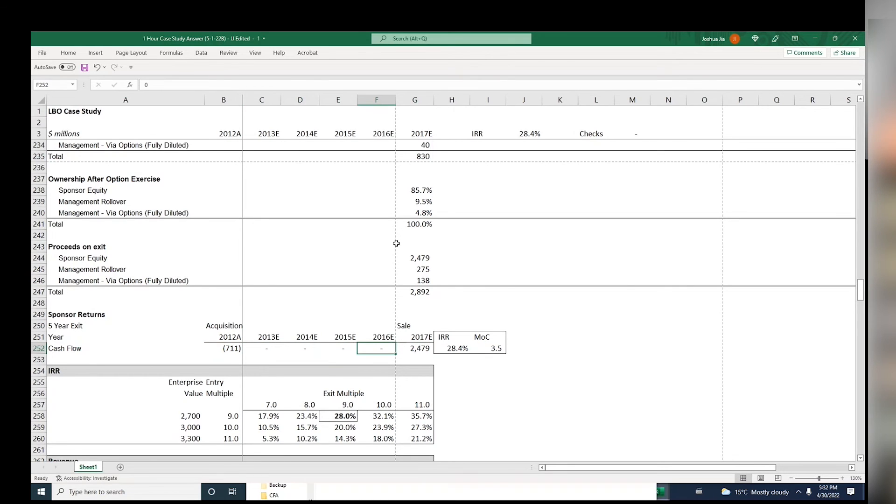
{"action": "key", "text": "Right"}
{"action": "key", "text": "Right"}
Look over the exit multiple headers of the IRR sensitivity table in row 257
{"action": "key", "text": "Down"}
{"action": "key", "text": "Down"}
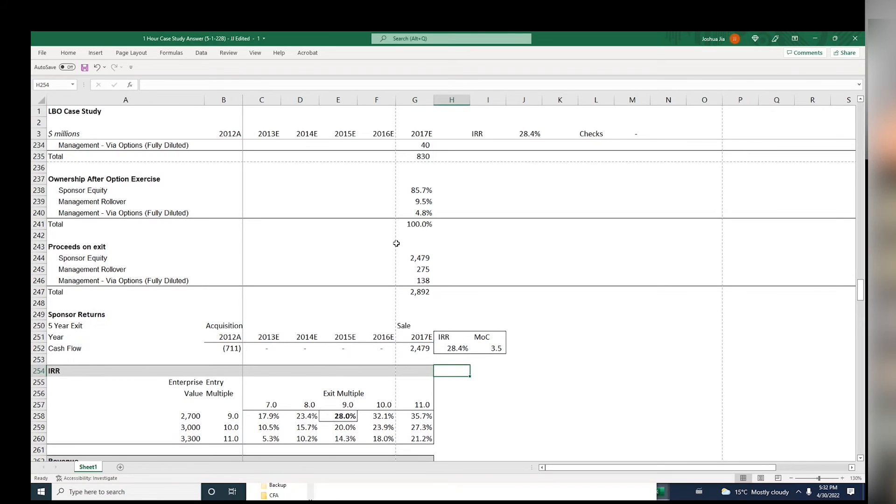
{"action": "key", "text": "Left"}
{"action": "key", "text": "Down"}
{"action": "key", "text": "Down"}
{"action": "key", "text": "Down"}
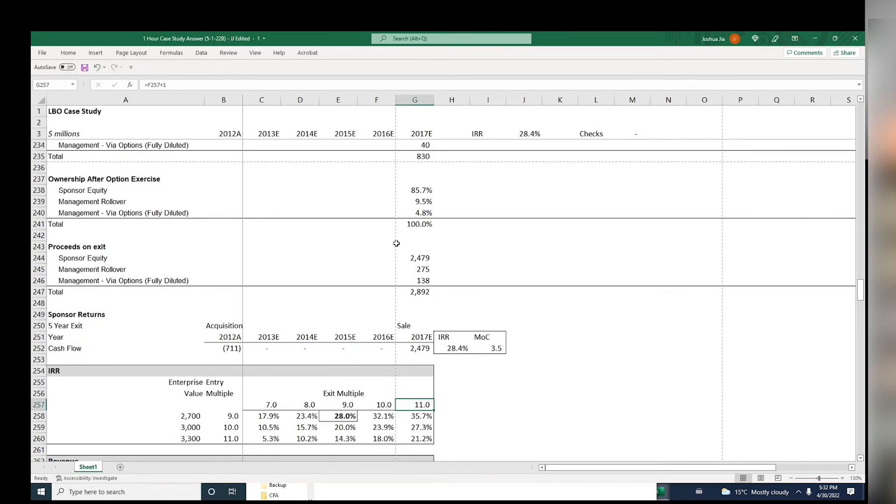
{"action": "key", "text": "Left"}
{"action": "key", "text": "Left"}
Scan down from the IRR sensitivity table to the Revenue Growth table, then return to the result in E258
{"action": "key", "text": "Down"}
{"action": "key", "text": "Down"}
{"action": "key", "text": "Down"}
{"action": "key", "text": "Down"}
{"action": "key", "text": "Down"}
{"action": "key", "text": "Down"}
{"action": "key", "text": "Down"}
{"action": "key", "text": "Up"}
{"action": "key", "text": "Up"}
{"action": "key", "text": "Up"}
{"action": "key", "text": "Up"}
{"action": "key", "text": "Up"}
{"action": "key", "text": "Up"}
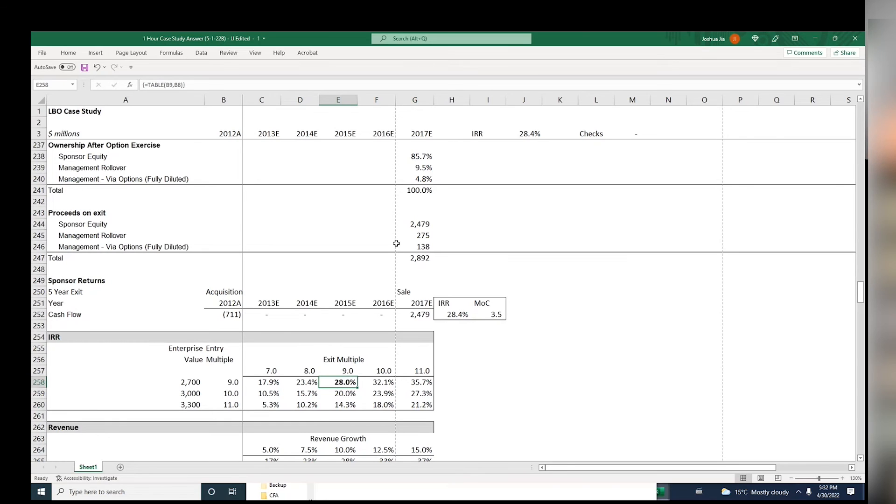
Examine the IRR results for the 7.0 and 8.0 exit multiples at the 9.0 entry multiple, along with corner range B257:C258
{"action": "key", "text": "Left"}
{"action": "key", "text": "Left"}
{"action": "key", "text": "Right"}
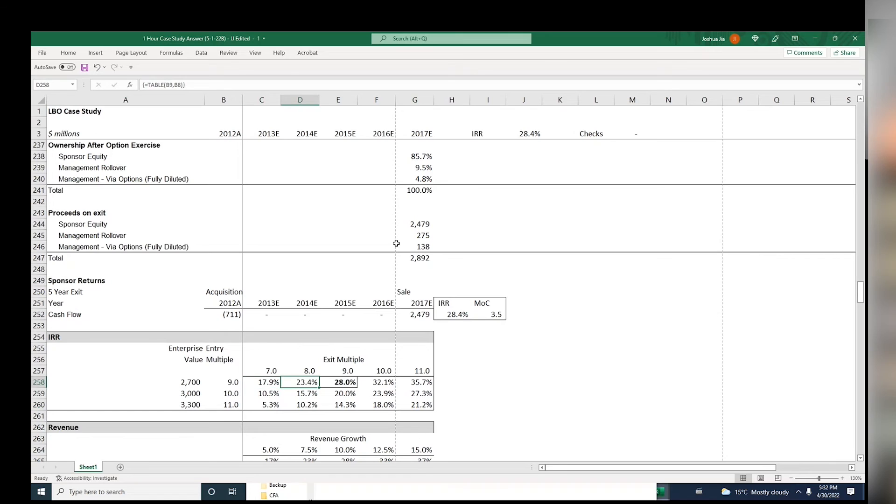
{"action": "key", "text": "Left"}
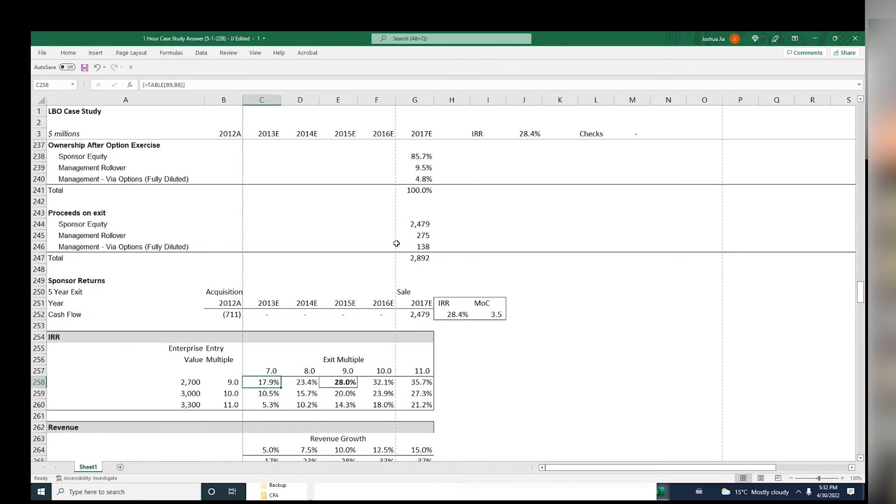
{"action": "key", "text": "Up"}
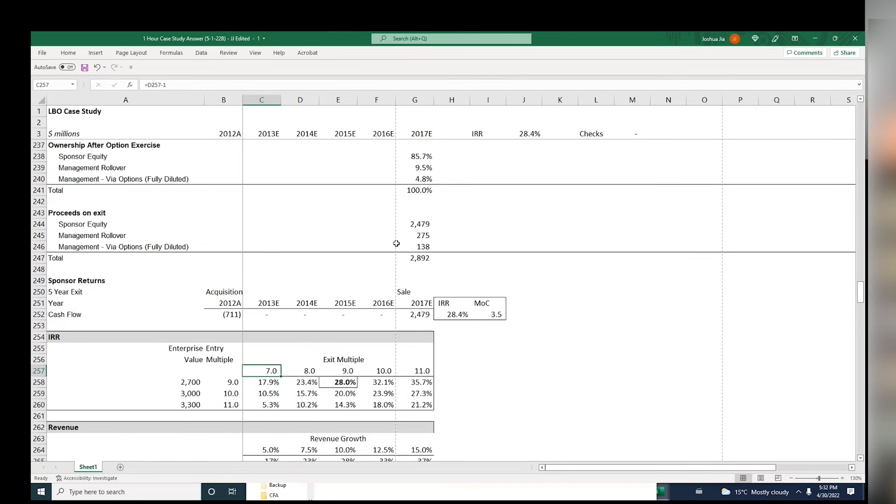
{"action": "key", "text": "shift+Left"}
{"action": "key", "text": "shift+Down"}
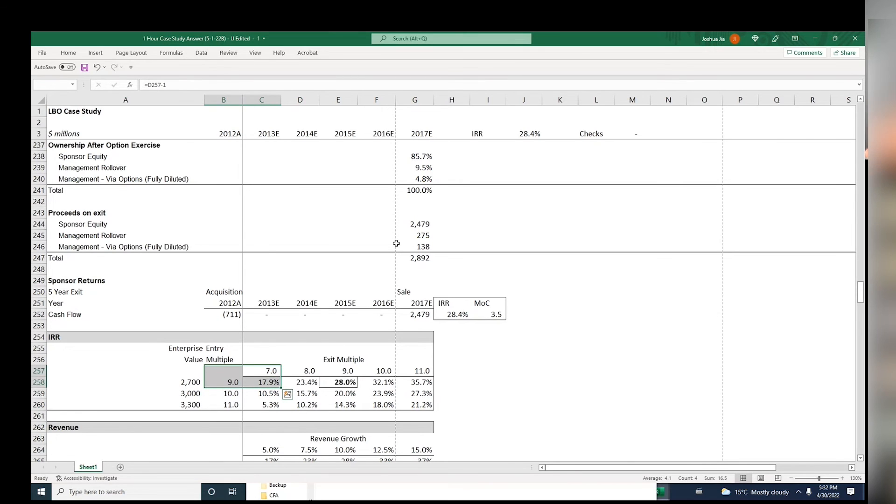
{"action": "key", "text": "shift+Up"}
{"action": "key", "text": "shift+Right"}
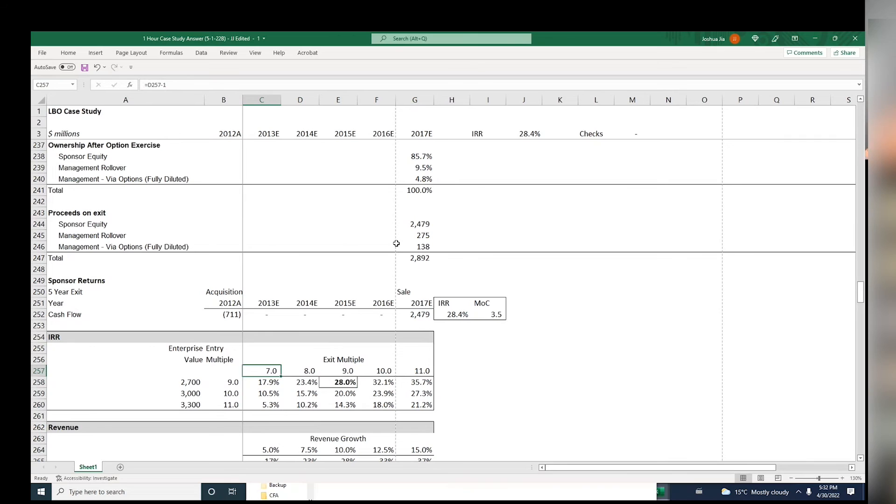
Review the Revenue sensitivity table, including its data table formula in row 265 and growth rates in row 264
{"action": "key", "text": "Down"}
{"action": "key", "text": "Down"}
{"action": "key", "text": "Down"}
{"action": "key", "text": "Down"}
{"action": "key", "text": "Down"}
{"action": "key", "text": "Down"}
{"action": "key", "text": "Down"}
{"action": "key", "text": "Down"}
{"action": "key", "text": "Down"}
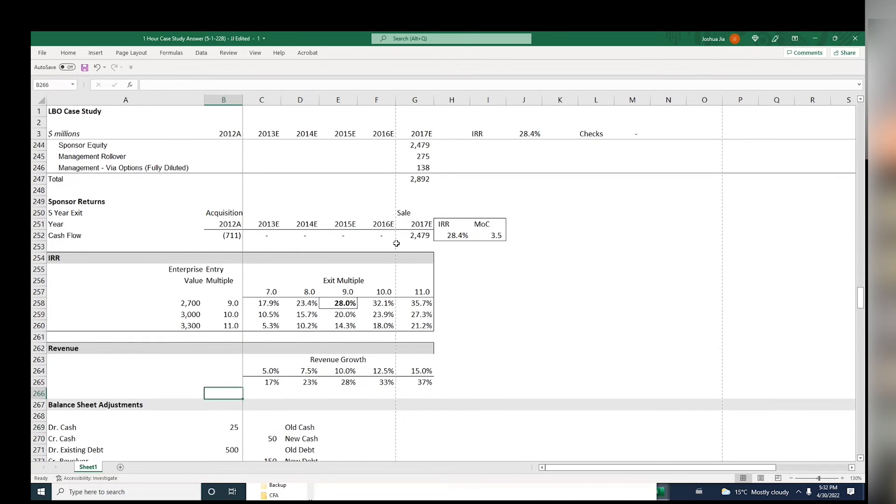
{"action": "key", "text": "Up"}
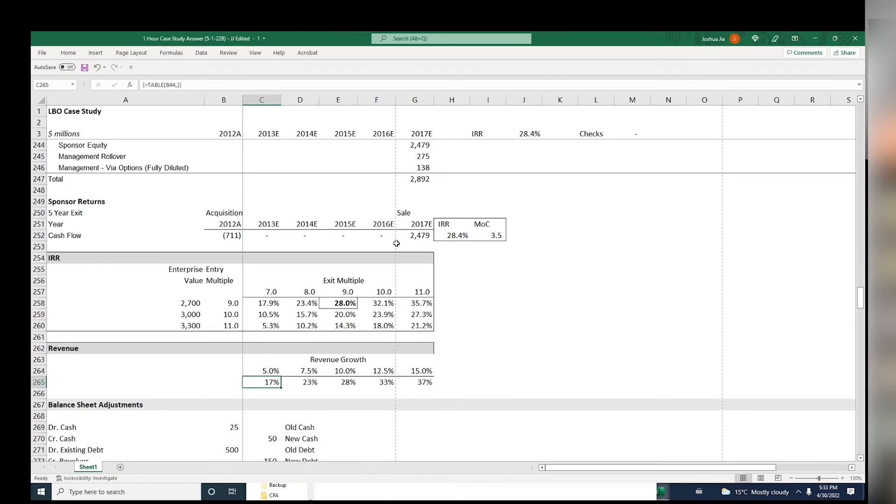
{"action": "key", "text": "Right"}
{"action": "key", "text": "Right"}
{"action": "key", "text": "Up"}
{"action": "key", "text": "Right"}
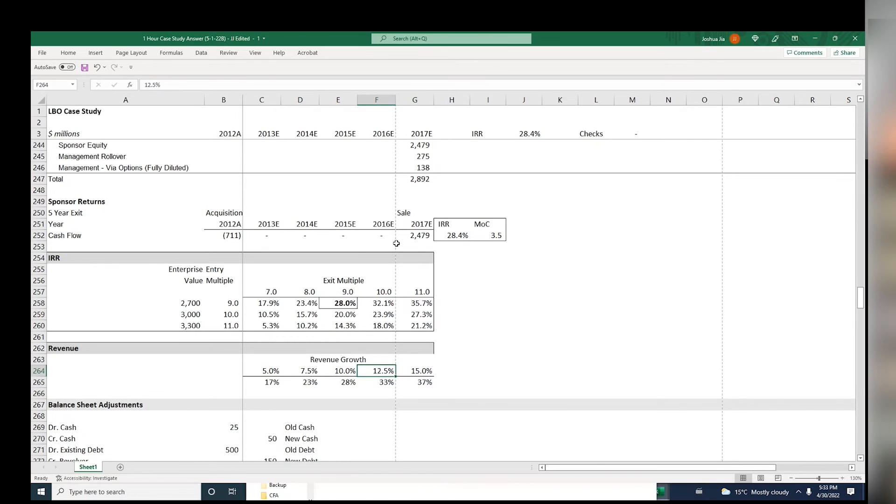
{"action": "key", "text": "Left"}
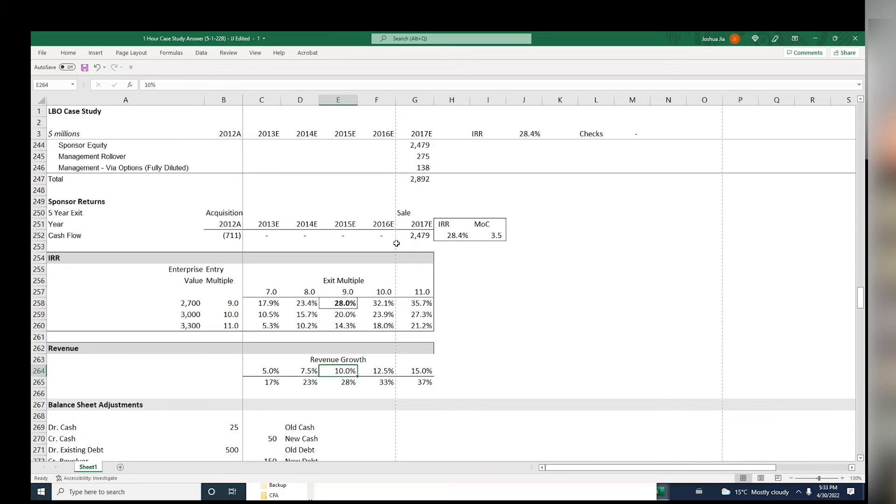
Compare the IRR results in row 265 for the 5.0% and 7.5% revenue growth cases
{"action": "key", "text": "Left"}
{"action": "key", "text": "Left"}
{"action": "key", "text": "Down"}
{"action": "key", "text": "Right"}
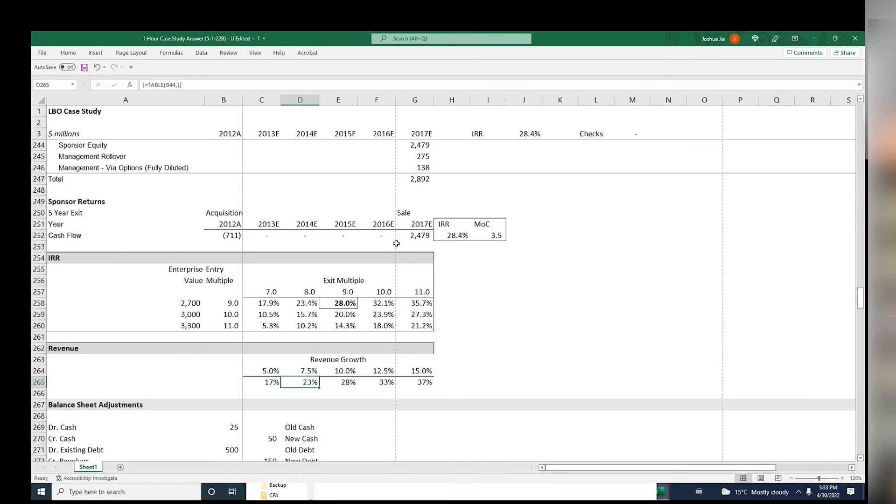
{"action": "key", "text": "Left"}
{"action": "key", "text": "Left"}
{"action": "key", "text": "Right"}
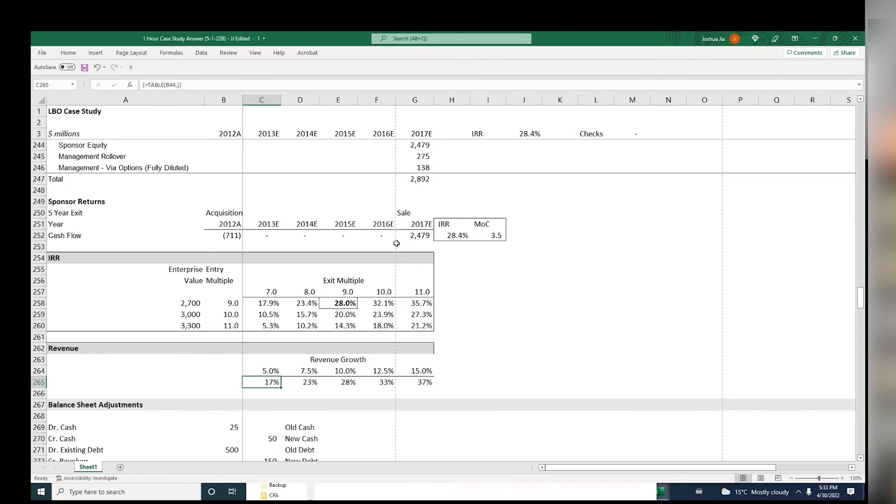
{"action": "key", "text": "Right"}
{"action": "key", "text": "Right"}
{"action": "key", "text": "Up"}
{"action": "key", "text": "Left"}
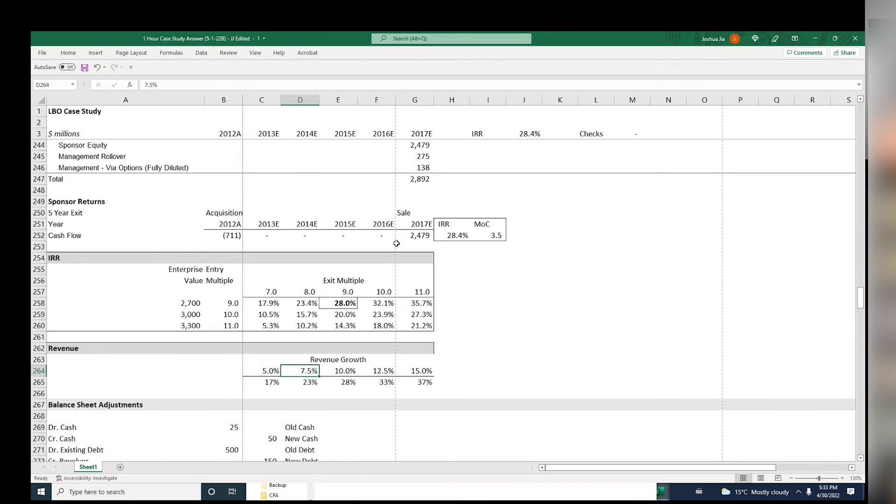
{"action": "key", "text": "Left"}
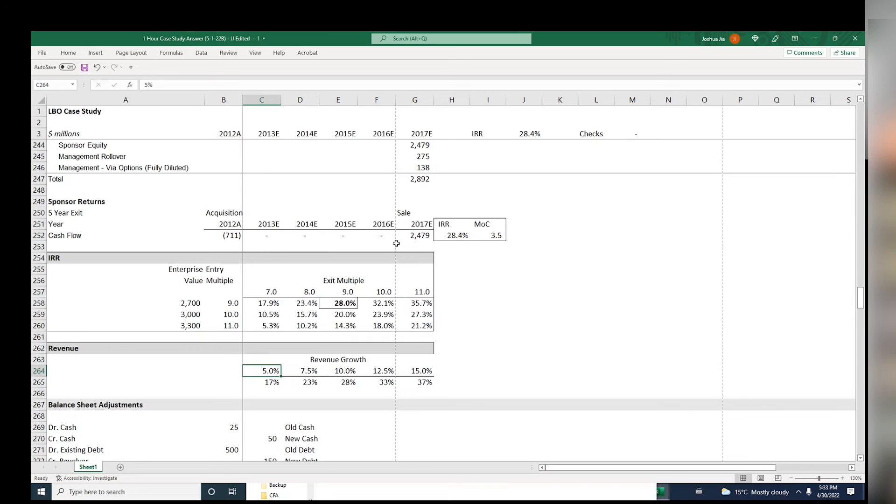
Inspect the formula in corner cell B257 of the IRR sensitivity table
{"action": "key", "text": "Up"}
{"action": "key", "text": "Up"}
{"action": "key", "text": "Up"}
{"action": "key", "text": "Up"}
{"action": "key", "text": "Up"}
{"action": "key", "text": "Up"}
{"action": "key", "text": "Left"}
{"action": "key", "text": "Up"}
{"action": "type", "text": "=H252"}
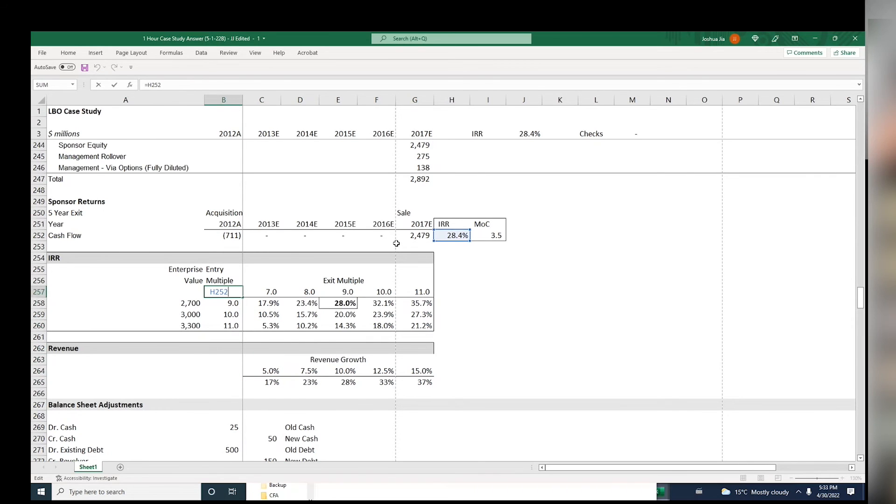
Clear the IRR sensitivity results from C258:G260, keeping the entry and exit multiple headers
{"action": "left_click", "coordinate": [268, 303]}
{"action": "key", "text": "shift+Right"}
{"action": "key", "text": "shift+Right"}
{"action": "key", "text": "shift+Right"}
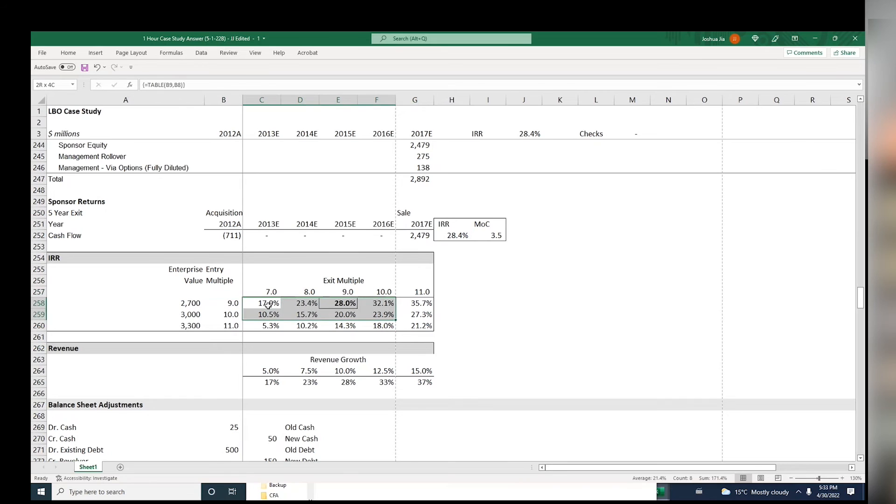
{"action": "key", "text": "shift+Right"}
{"action": "key", "text": "shift+Down"}
{"action": "key", "text": "shift+Down"}
{"action": "key", "text": "Delete"}
Examine the corner cell, axis labels and multiples surrounding the empty IRR grid
{"action": "key", "text": "Left"}
{"action": "key", "text": "Up"}
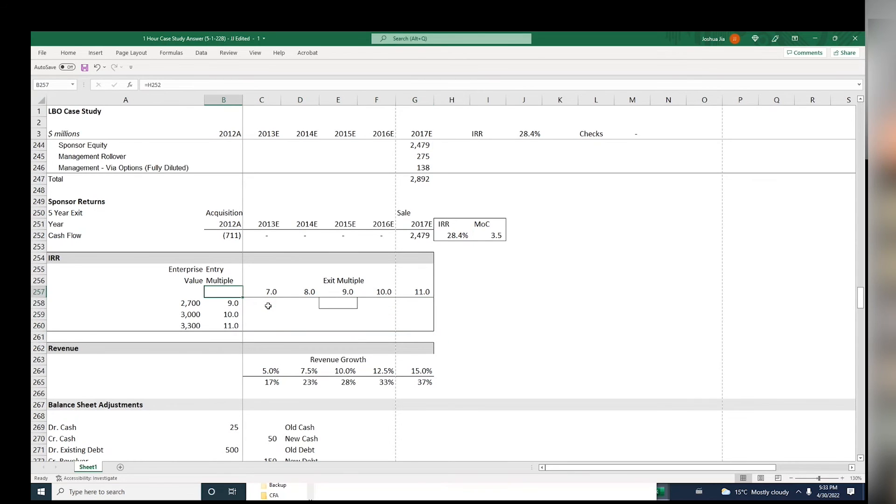
{"action": "left_click", "coordinate": [268, 306]}
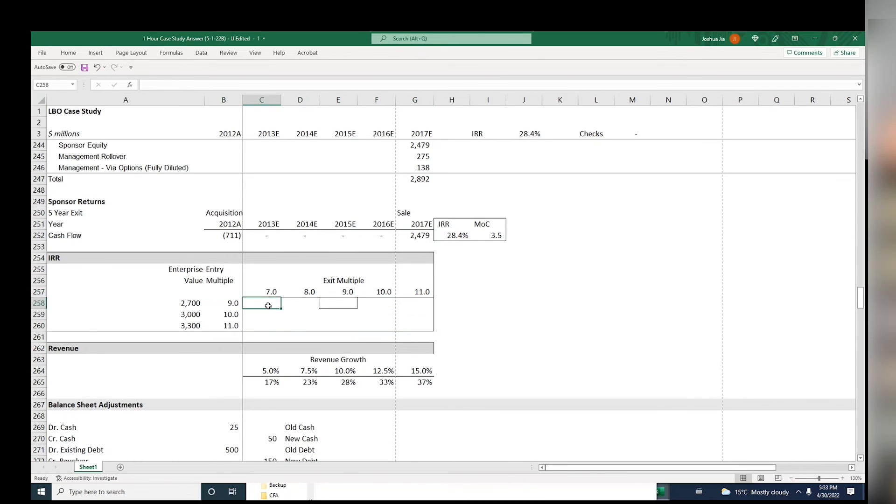
{"action": "key", "text": "Up"}
{"action": "key", "text": "Up"}
{"action": "key", "text": "Right"}
{"action": "key", "text": "Right"}
{"action": "key", "text": "Left"}
{"action": "key", "text": "Left"}
{"action": "key", "text": "Left"}
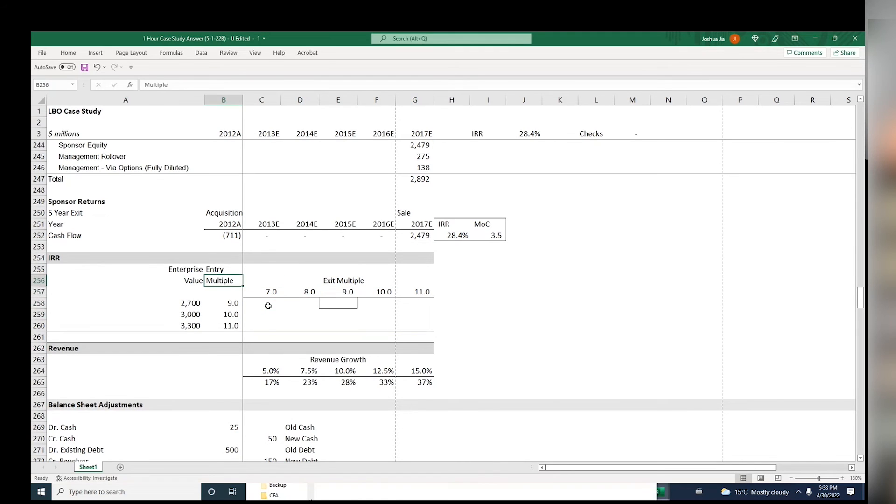
{"action": "key", "text": "Down"}
{"action": "key", "text": "Down"}
{"action": "key", "text": "Right"}
{"action": "key", "text": "Right"}
{"action": "key", "text": "Up"}
{"action": "key", "text": "shift+Left"}
{"action": "key", "text": "shift+Right"}
{"action": "key", "text": "Right"}
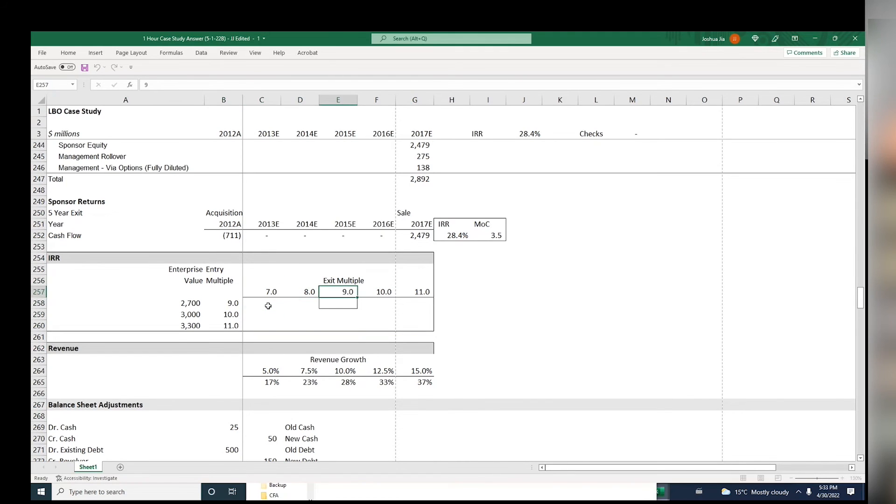
Inspect the base exit multiple in E257 and the step-down formulas in D257 and C257
{"action": "key", "text": "Right"}
{"action": "key", "text": "Right"}
{"action": "key", "text": "Left"}
{"action": "key", "text": "Left"}
{"action": "key", "text": "F2"}
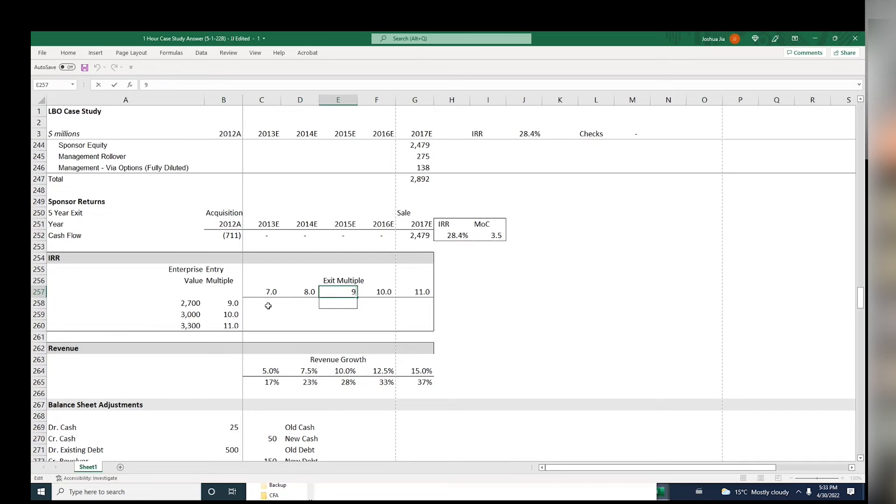
{"action": "key", "text": "Escape"}
{"action": "key", "text": "Left"}
{"action": "key", "text": "F2"}
{"action": "key", "text": "Escape"}
{"action": "key", "text": "Left"}
{"action": "key", "text": "F2"}
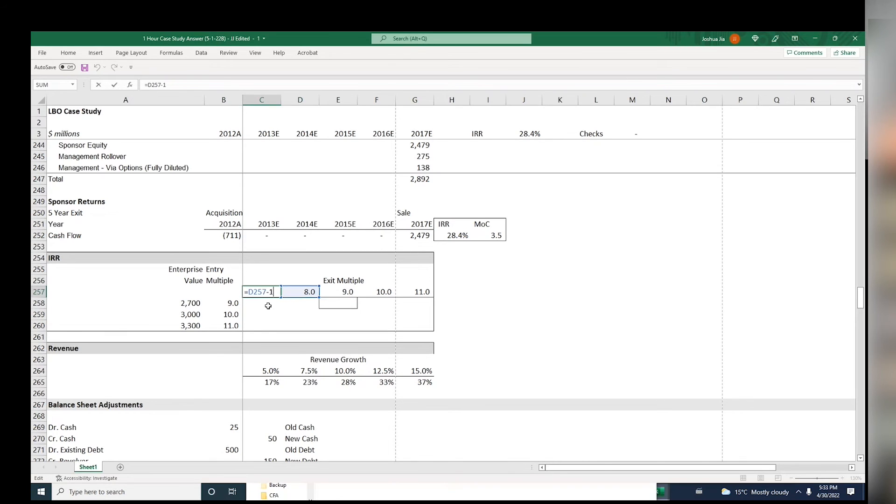
{"action": "key", "text": "Escape"}
{"action": "key", "text": "Right"}
{"action": "key", "text": "Right"}
{"action": "key", "text": "F2"}
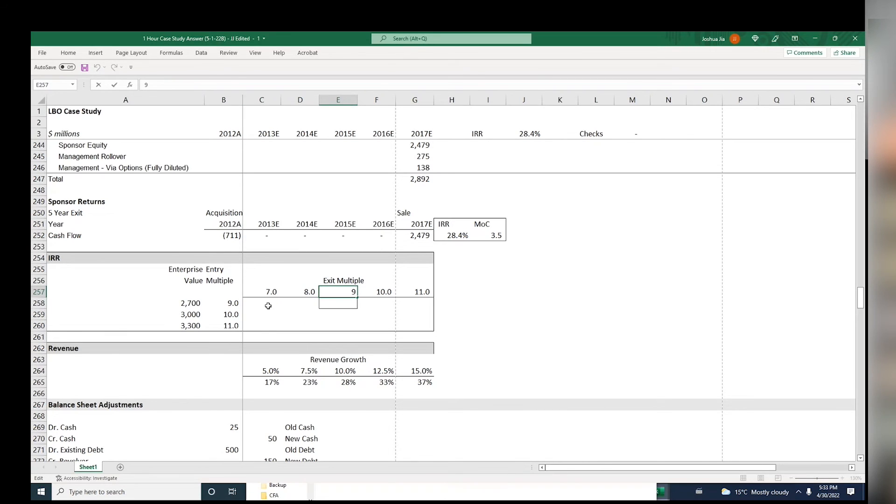
Inspect the step-up formulas for the higher exit multiples in F257 and G257
{"action": "key", "text": "Tab"}
{"action": "type", "text": "="}
{"action": "key", "text": "Left"}
{"action": "type", "text": "+1"}
{"action": "key", "text": "Escape"}
{"action": "key", "text": "Left"}
{"action": "key", "text": "Right"}
{"action": "key", "text": "Right"}
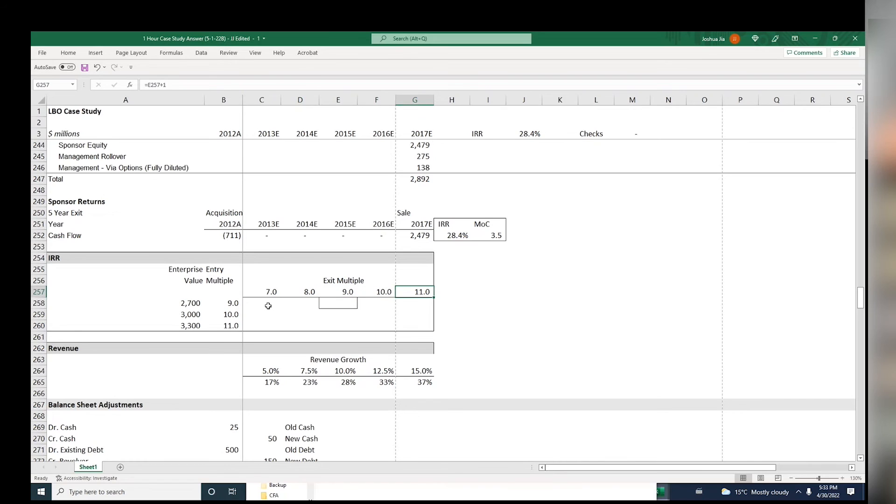
{"action": "key", "text": "F2"}
{"action": "key", "text": "Escape"}
{"action": "key", "text": "Left"}
{"action": "key", "text": "Left"}
{"action": "key", "text": "Left"}
{"action": "key", "text": "Left"}
{"action": "key", "text": "Right"}
{"action": "key", "text": "Right"}
{"action": "key", "text": "Right"}
{"action": "key", "text": "Right"}
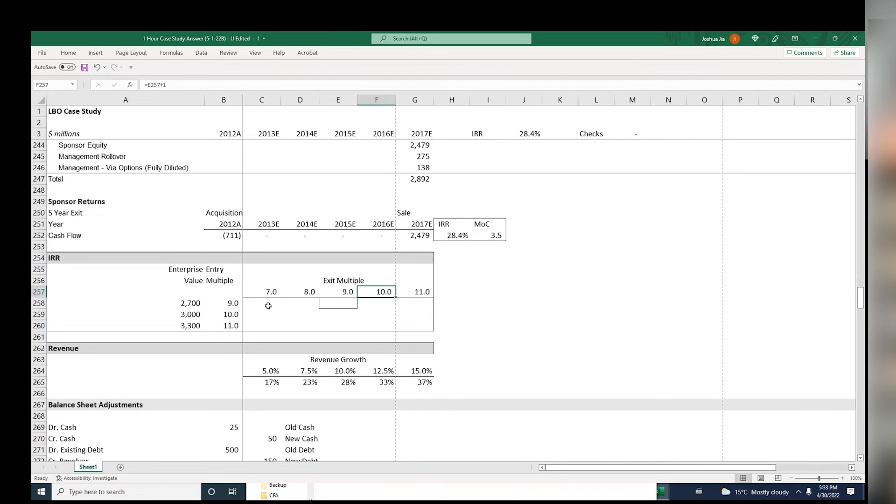
Check the entry multiples down column B of the IRR table against the exit multiple headers, ending at corner cell B257
{"action": "key", "text": "Left"}
{"action": "key", "text": "Left"}
{"action": "key", "text": "Left"}
{"action": "key", "text": "Left"}
{"action": "key", "text": "Left"}
{"action": "key", "text": "Down"}
{"action": "key", "text": "Down"}
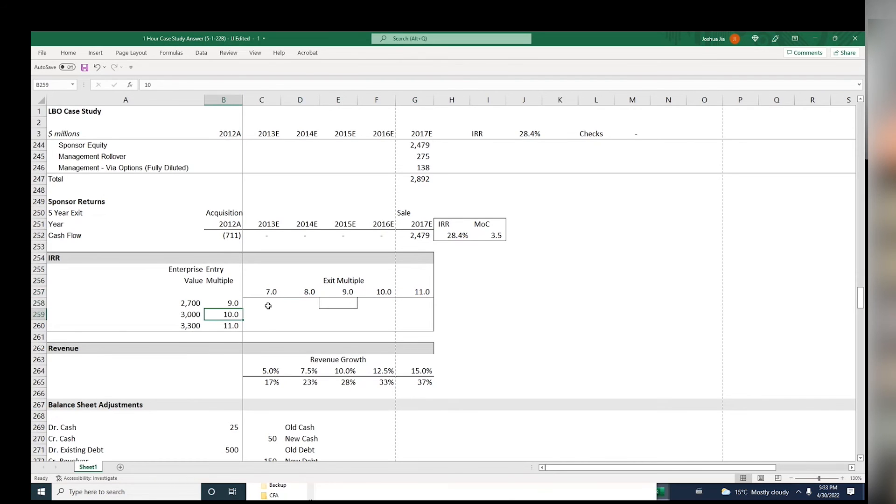
{"action": "key", "text": "Right"}
{"action": "key", "text": "Up"}
{"action": "key", "text": "Up"}
{"action": "key", "text": "Right"}
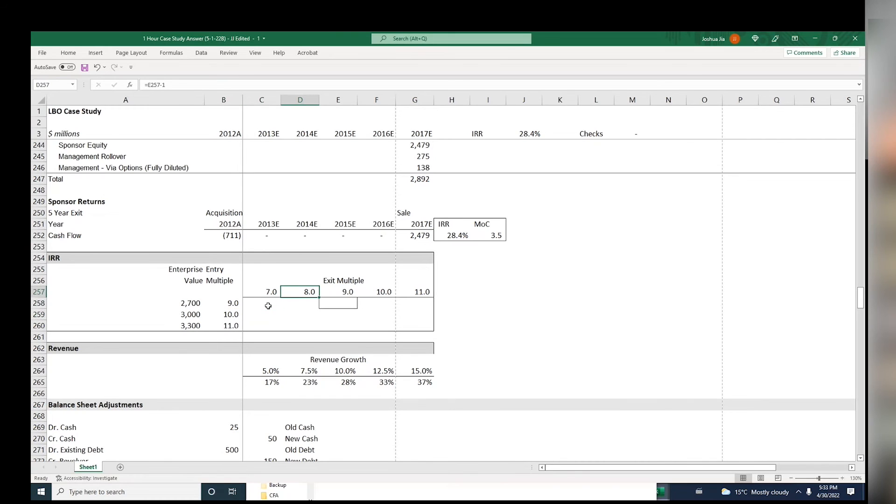
{"action": "key", "text": "Left"}
{"action": "key", "text": "Left"}
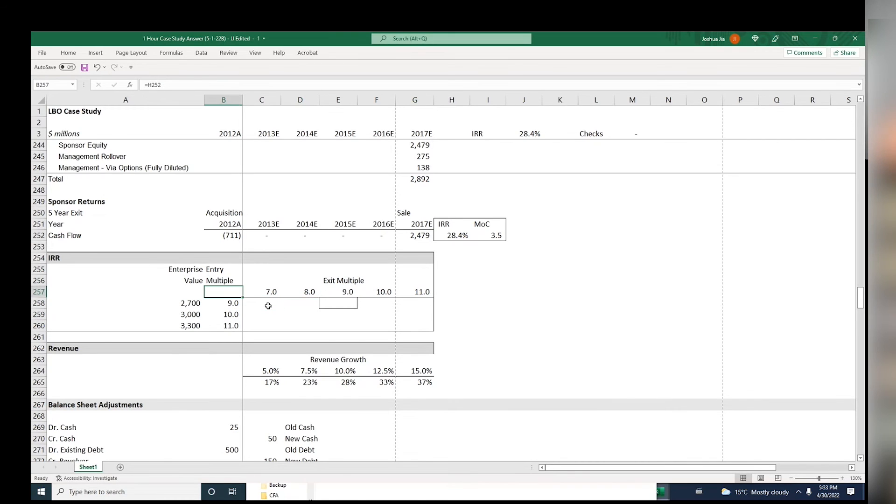
Recheck which cell corner cell B257 links to, leaving its formula as is
{"action": "key", "text": "F2"}
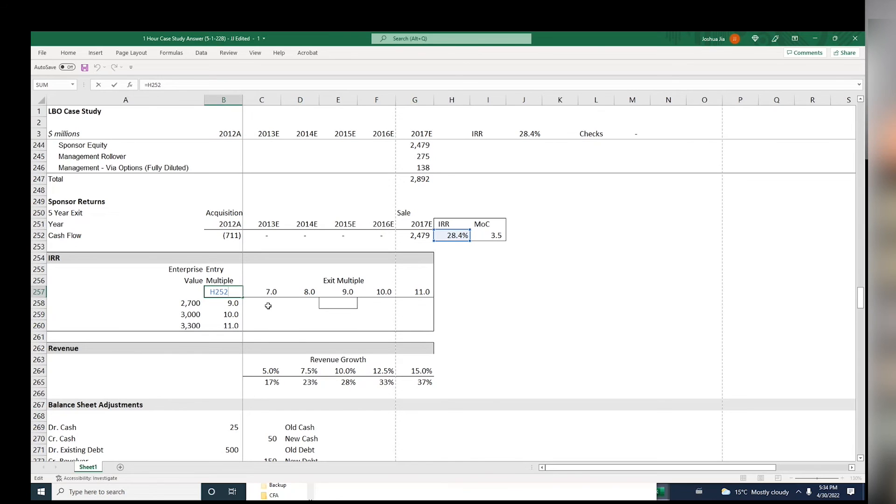
{"action": "key", "text": "ctrl+Return"}
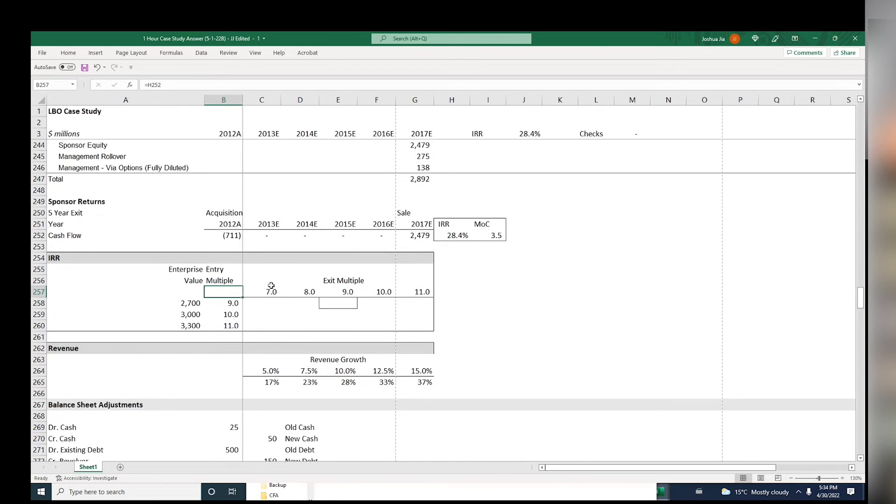
{"action": "double_click", "coordinate": [231, 290]}
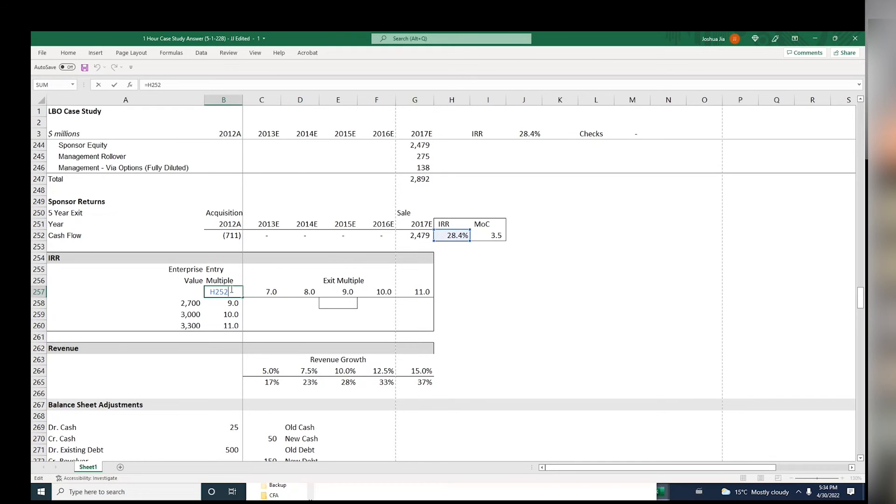
{"action": "key", "text": "ctrl+Return"}
Give corner cell B257 of the IRR table a black font and a one-decimal percentage format
{"action": "key", "text": "alt+h"}
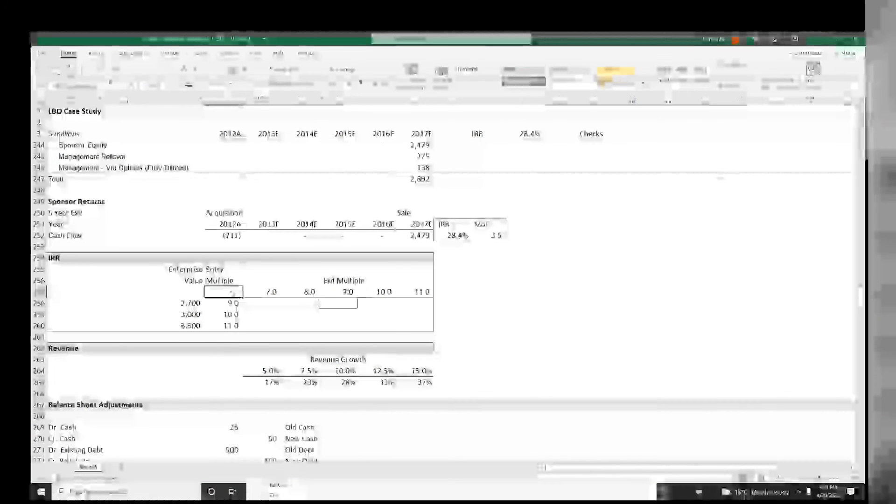
{"action": "key", "text": "f"}
{"action": "key", "text": "c"}
{"action": "key", "text": "Return"}
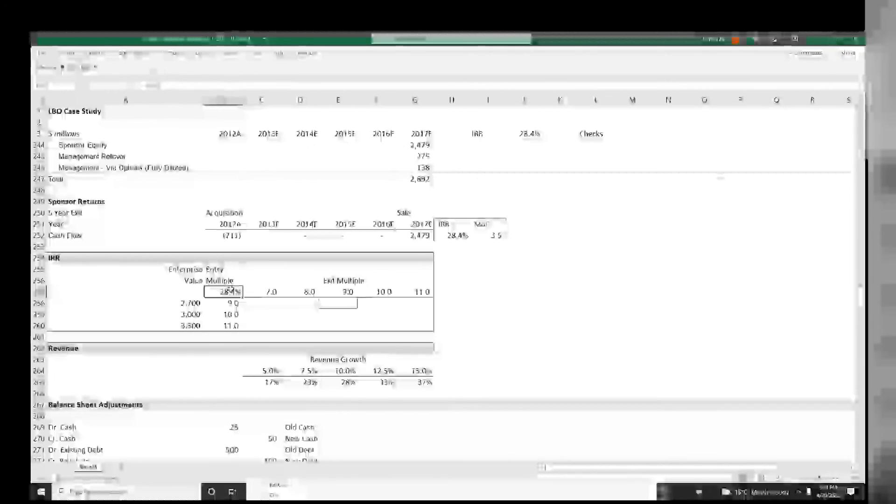
Undo the last formatting change on corner cell B257 of the IRR table
{"action": "key", "text": "ctrl+z"}
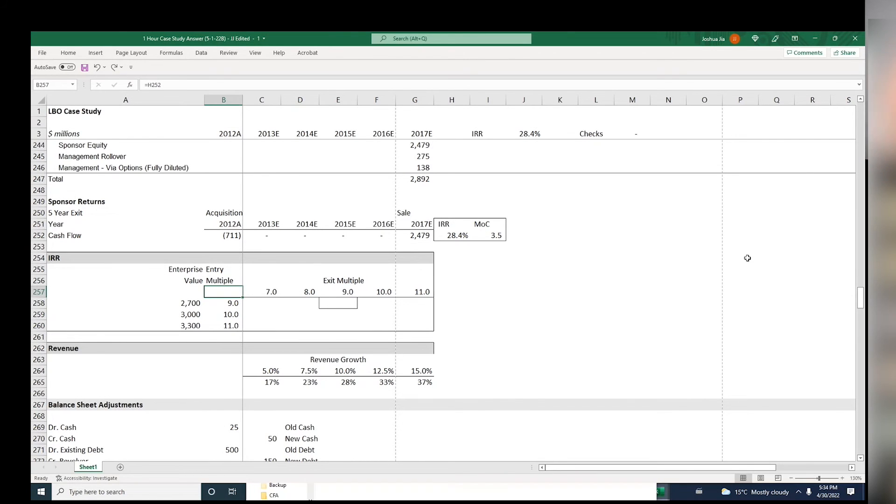
{"action": "key", "text": "Left"}
{"action": "key", "text": "Up"}
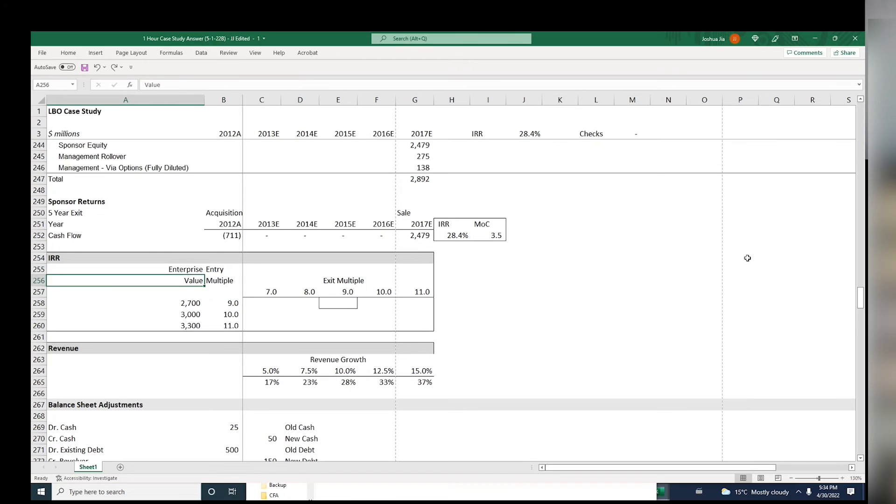
Select the whole IRR table range B257:G260, including the corner cell and both multiple headers
{"action": "key", "text": "Down"}
{"action": "key", "text": "Right"}
{"action": "key", "text": "shift+Right"}
{"action": "key", "text": "shift+Right"}
{"action": "key", "text": "shift+Down"}
{"action": "key", "text": "shift+Down"}
{"action": "key", "text": "shift+Right"}
{"action": "key", "text": "shift+Right"}
{"action": "key", "text": "shift+Down"}
{"action": "key", "text": "shift+Right"}
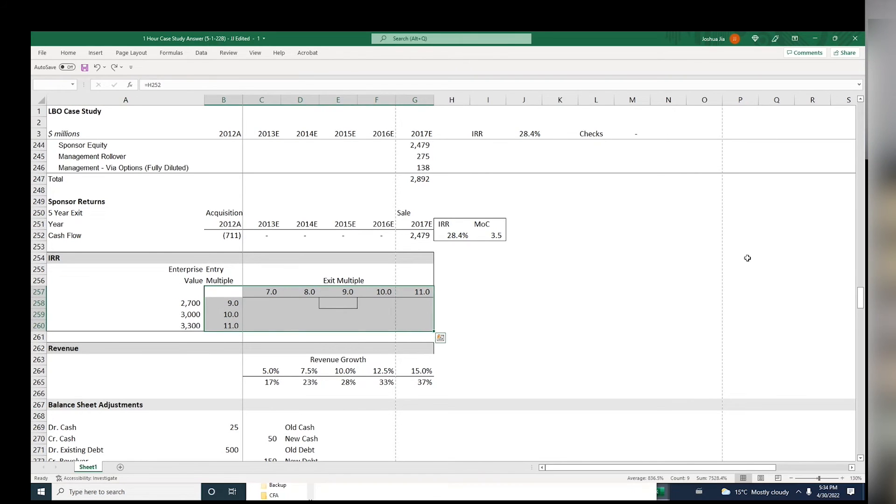
{"action": "key", "text": "alt+a"}
{"action": "key", "text": "w"}
{"action": "key", "text": "t"}
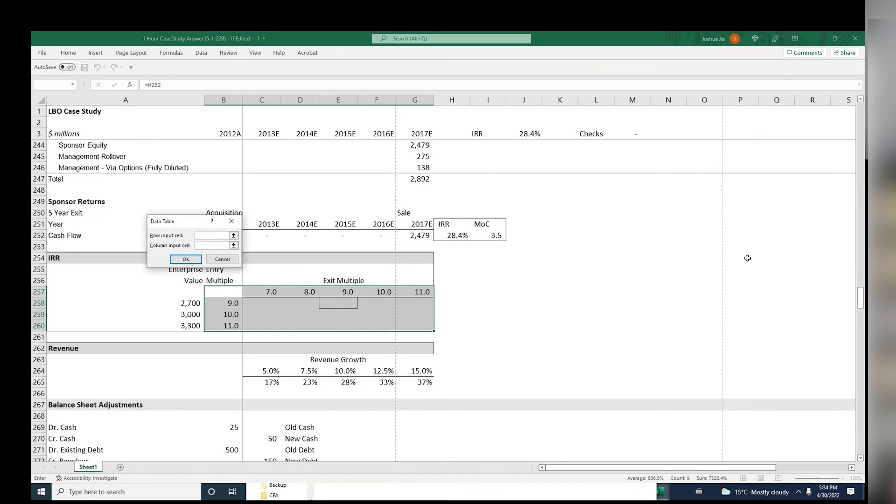
{"action": "key", "text": "Escape"}
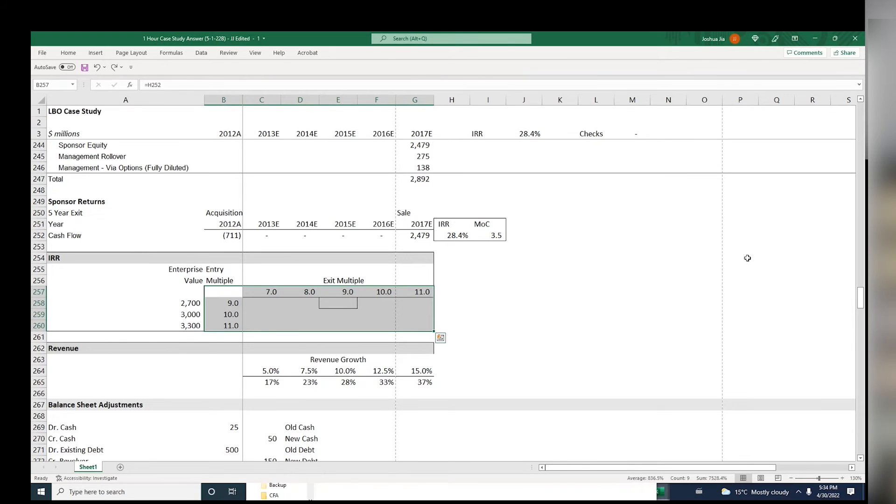
Fill the selected IRR range as a data table with exit multiple B9 as row input and entry multiple B8 as column input
{"action": "key", "text": "alt+a"}
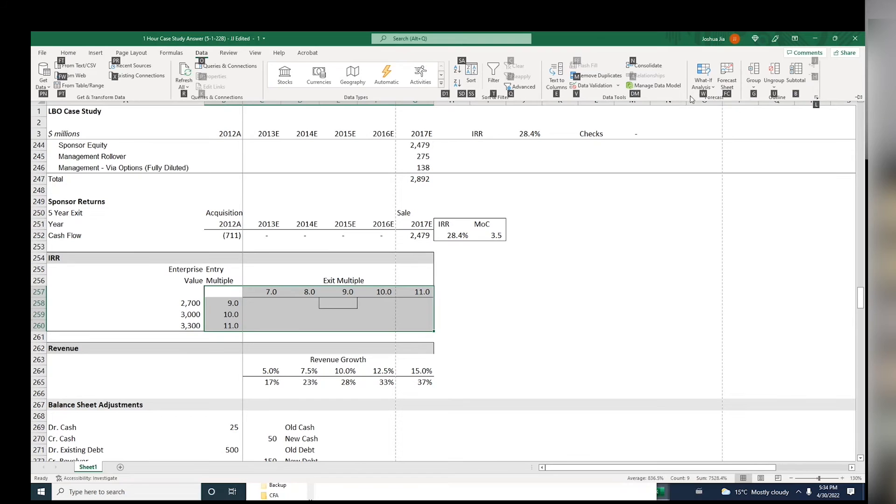
{"action": "key", "text": "w"}
{"action": "key", "text": "t"}
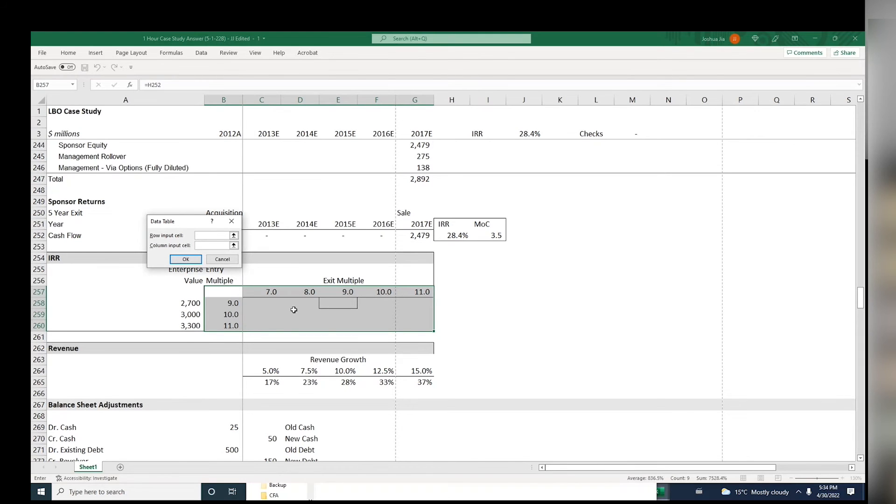
{"action": "left_click", "coordinate": [264, 293]}
{"action": "left_click", "coordinate": [313, 281]}
{"action": "key", "text": "ctrl+Home"}
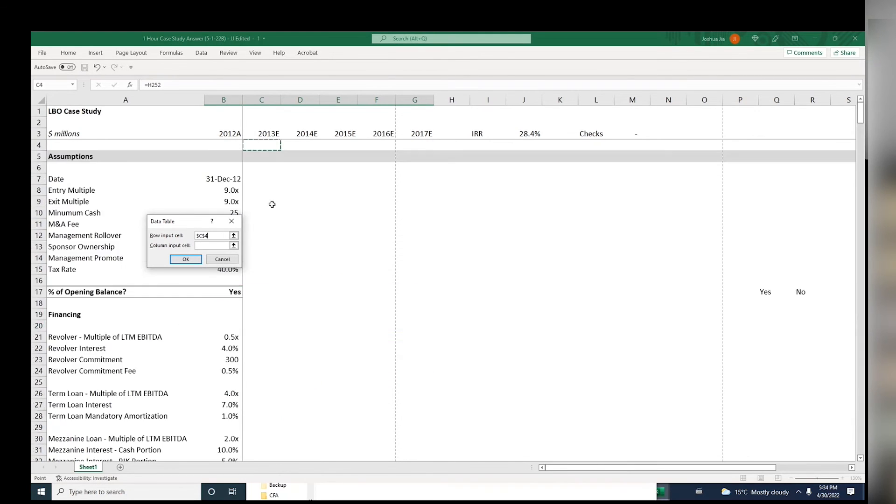
{"action": "left_click", "coordinate": [227, 202]}
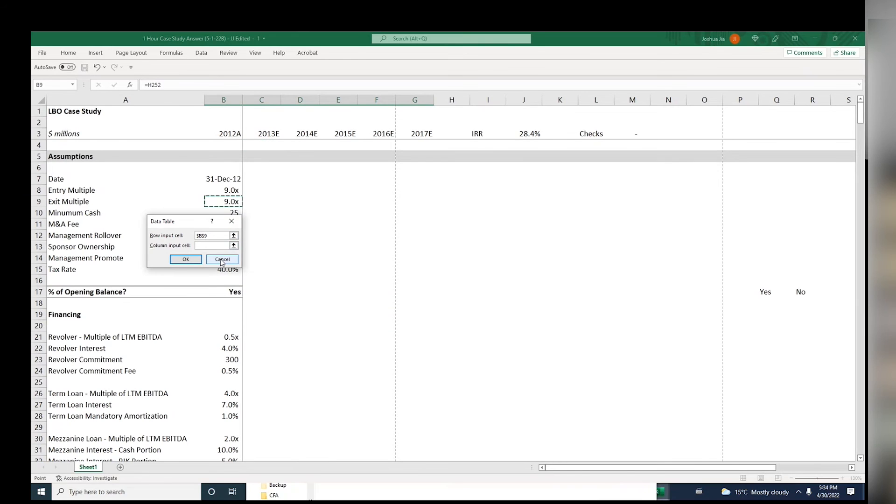
{"action": "left_click", "coordinate": [224, 246]}
{"action": "left_click", "coordinate": [224, 189]}
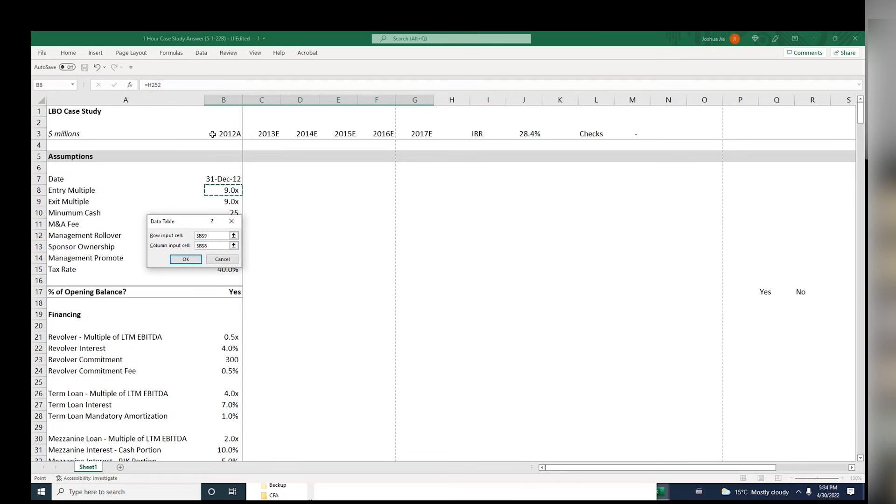
{"action": "key", "text": "Return"}
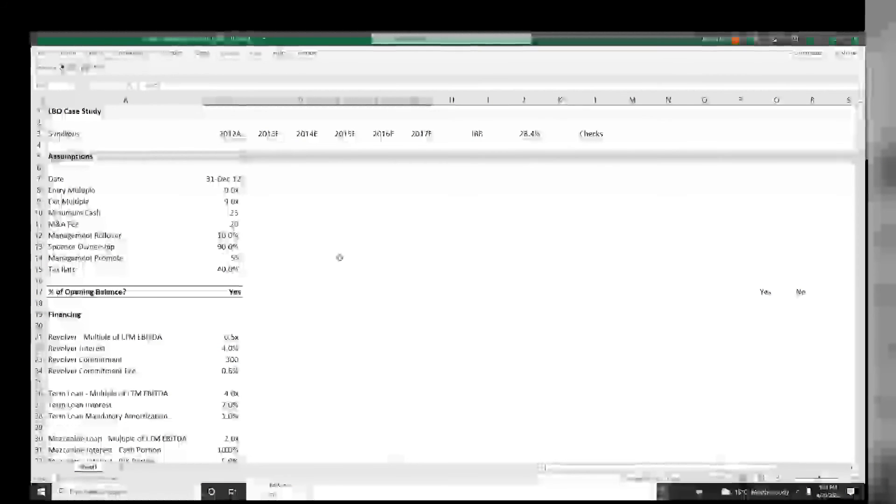
Return to the IRR table and check the entry multiples in B258:B260 and the exit multiple headers in row 257
{"action": "scroll", "coordinate": [337, 259], "scroll_direction": "down", "scroll_amount": 9}
{"action": "key", "text": "Page_Down"}
{"action": "key", "text": "Page_Down"}
{"action": "key", "text": "Page_Down"}
{"action": "key", "text": "Page_Down"}
{"action": "key", "text": "Page_Down"}
{"action": "key", "text": "Page_Down"}
{"action": "key", "text": "Page_Down"}
{"action": "key", "text": "Page_Down"}
{"action": "key", "text": "Page_Down"}
{"action": "key", "text": "Page_Down"}
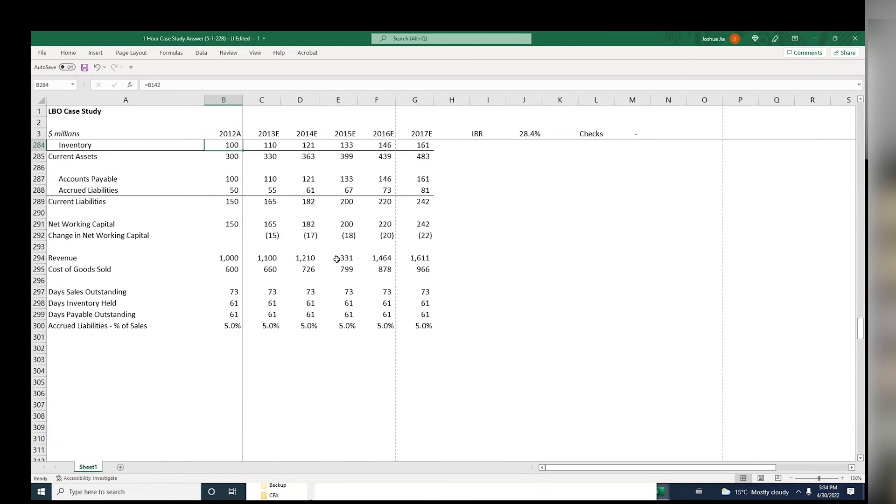
{"action": "key", "text": "Page_Up"}
{"action": "key", "text": "Page_Up"}
{"action": "key", "text": "Page_Down"}
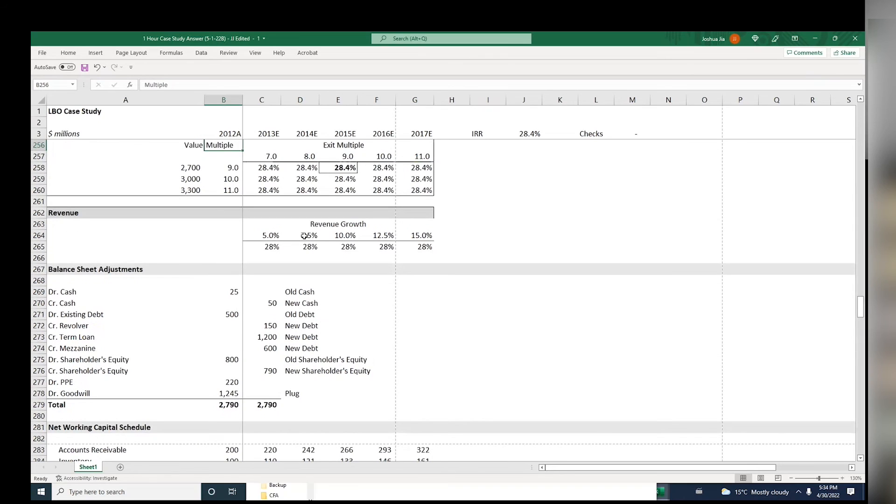
{"action": "left_click_drag", "start_coordinate": [232, 169], "coordinate": [233, 186]}
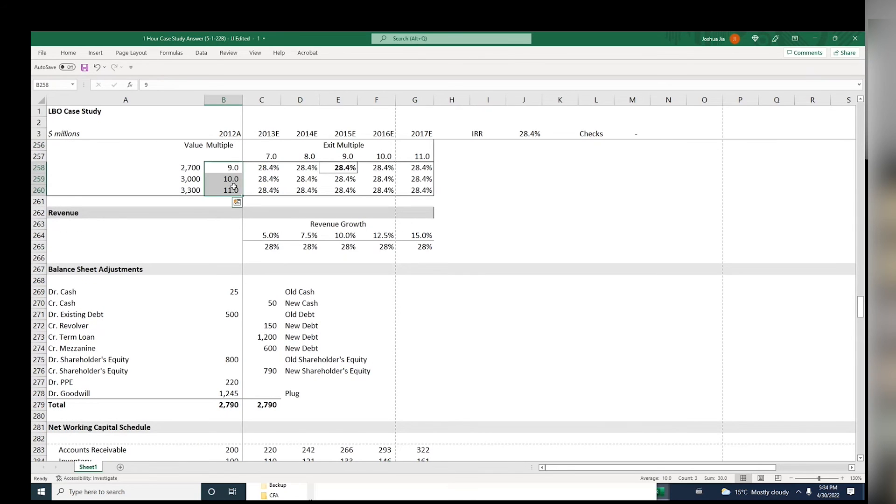
{"action": "key", "text": "Up"}
{"action": "key", "text": "Up"}
{"action": "left_click_drag", "start_coordinate": [290, 154], "coordinate": [371, 157]}
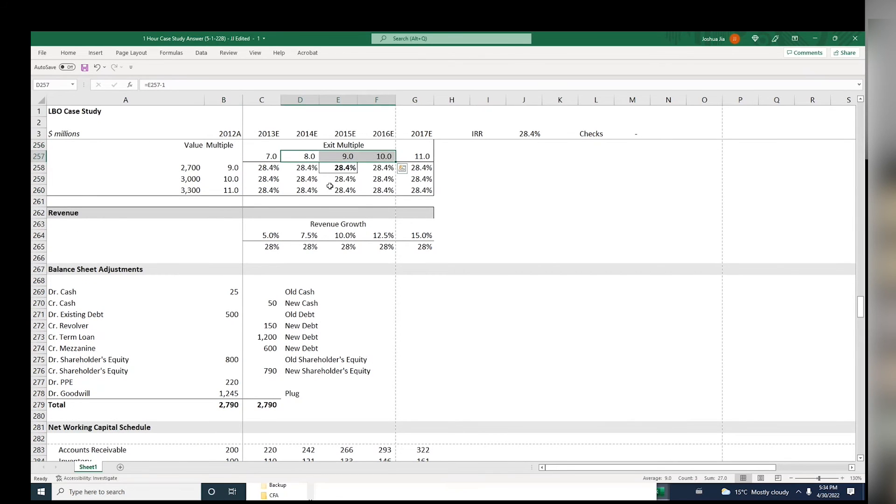
Inspect the data table formula in E258 and C258 of the IRR table
{"action": "left_click", "coordinate": [288, 232]}
{"action": "key", "text": "Up"}
{"action": "key", "text": "Up"}
{"action": "key", "text": "Up"}
{"action": "key", "text": "Up"}
{"action": "key", "text": "Up"}
{"action": "key", "text": "Up"}
{"action": "key", "text": "Up"}
{"action": "key", "text": "Up"}
{"action": "key", "text": "Up"}
{"action": "key", "text": "Up"}
{"action": "key", "text": "Up"}
{"action": "key", "text": "Up"}
{"action": "key", "text": "Up"}
{"action": "key", "text": "Up"}
{"action": "key", "text": "Down"}
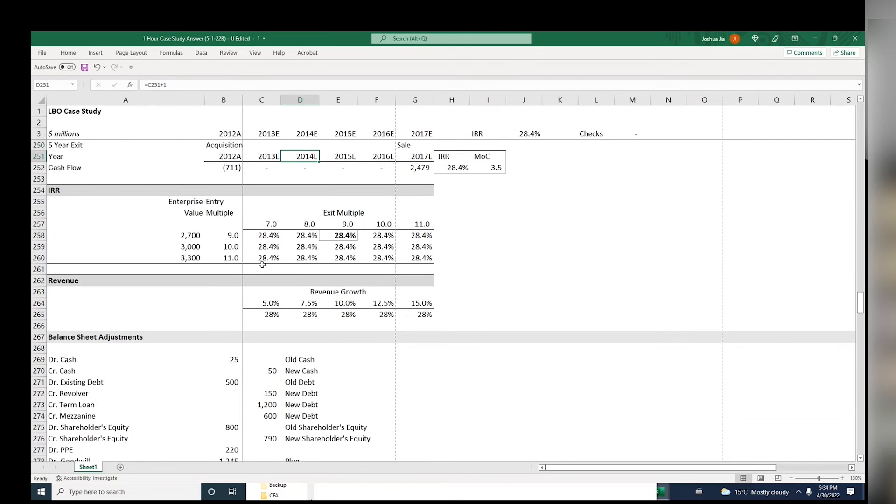
{"action": "key", "text": "Down"}
{"action": "key", "text": "Down"}
{"action": "key", "text": "Down"}
{"action": "key", "text": "Down"}
{"action": "key", "text": "Down"}
{"action": "key", "text": "Down"}
{"action": "key", "text": "Down"}
{"action": "key", "text": "Right"}
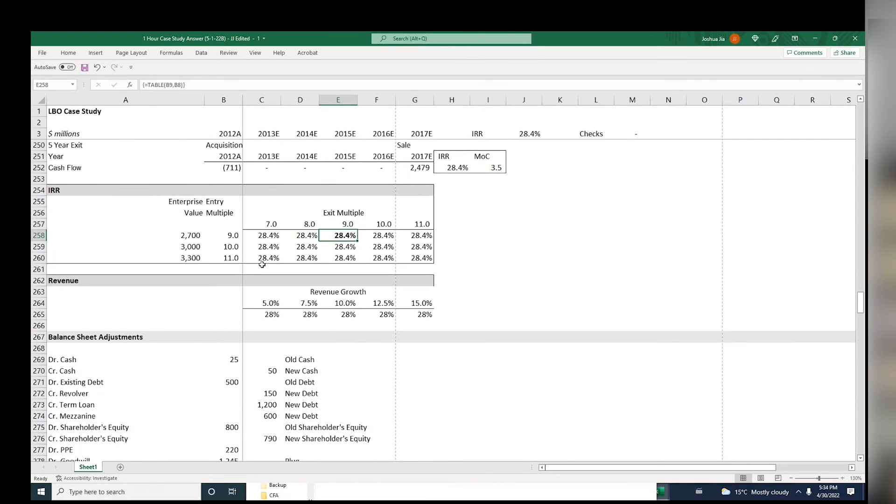
{"action": "key", "text": "Left"}
{"action": "key", "text": "Left"}
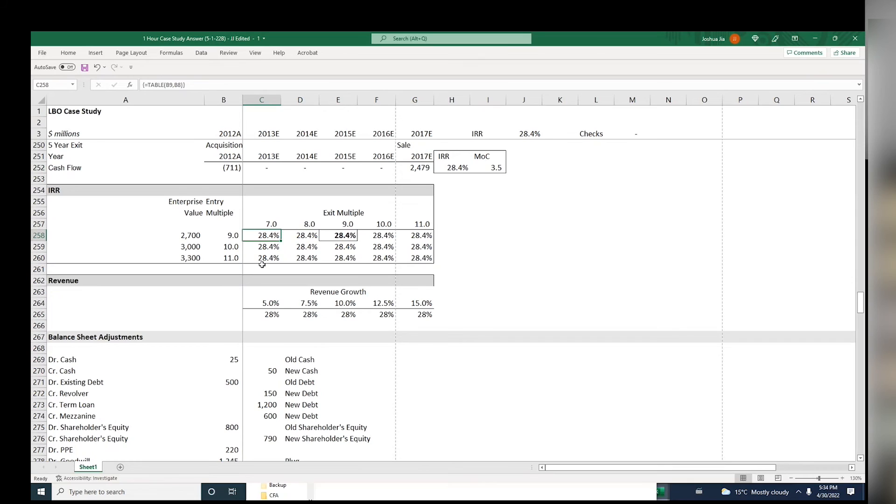
Recalculate the workbook to refresh the IRR and revenue growth data tables
{"action": "key", "text": "F9"}
{"action": "key", "text": "Down"}
{"action": "key", "text": "Down"}
{"action": "key", "text": "Down"}
{"action": "key", "text": "Down"}
{"action": "key", "text": "Down"}
{"action": "key", "text": "Down"}
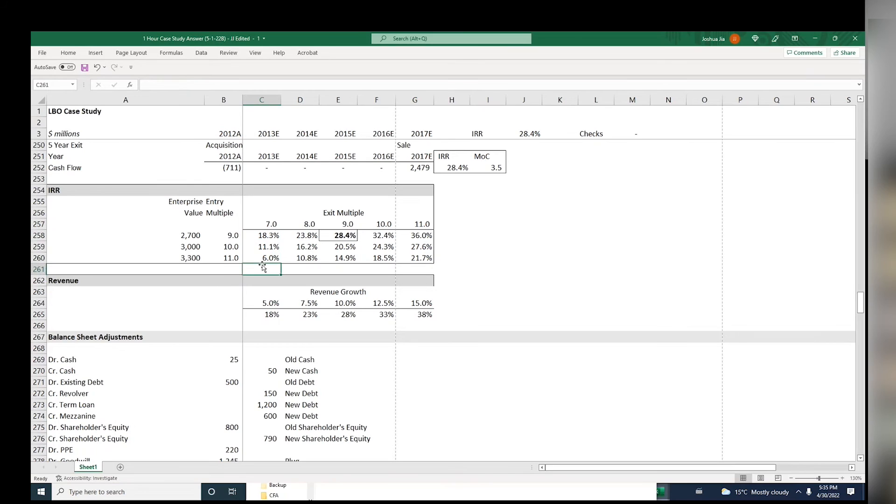
Examine the growth rates in row 264 and the data table formula across C265:G265 in the revenue table
{"action": "key", "text": "Right"}
{"action": "key", "text": "Right"}
{"action": "key", "text": "Down"}
{"action": "key", "text": "Left"}
{"action": "key", "text": "Left"}
{"action": "key", "text": "Up"}
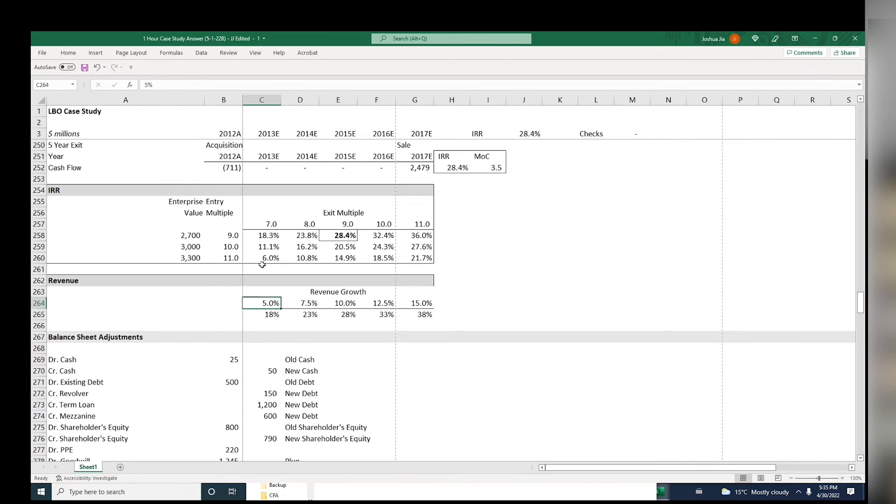
{"action": "key", "text": "Down"}
{"action": "key", "text": "Left"}
{"action": "key", "text": "Up"}
{"action": "key", "text": "Down"}
{"action": "key", "text": "Right"}
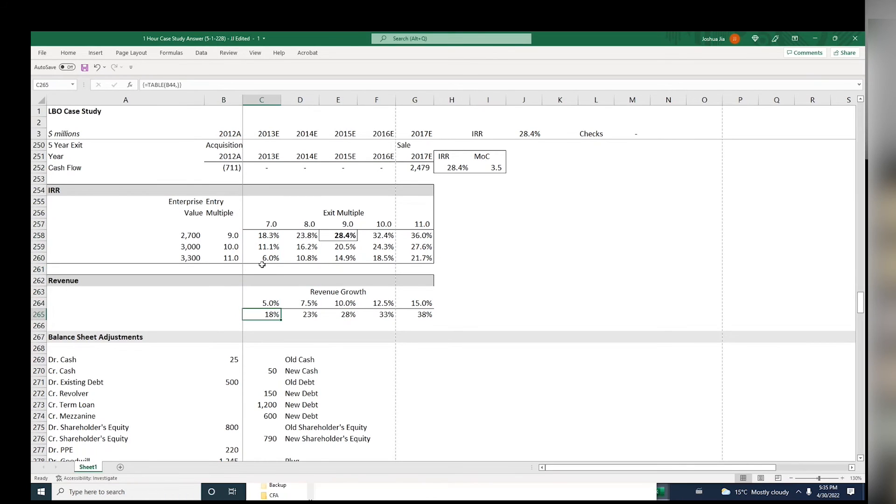
{"action": "key", "text": "shift+Right"}
{"action": "key", "text": "shift+Right"}
{"action": "key", "text": "shift+Right"}
{"action": "key", "text": "shift+Right"}
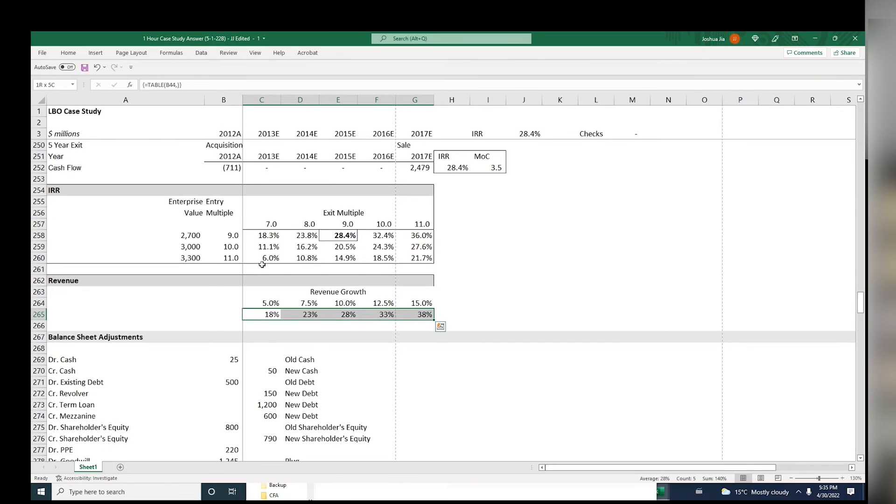
Check which cell the hidden formula in B265 of the revenue table links to, leaving it as is
{"action": "key", "text": "Left"}
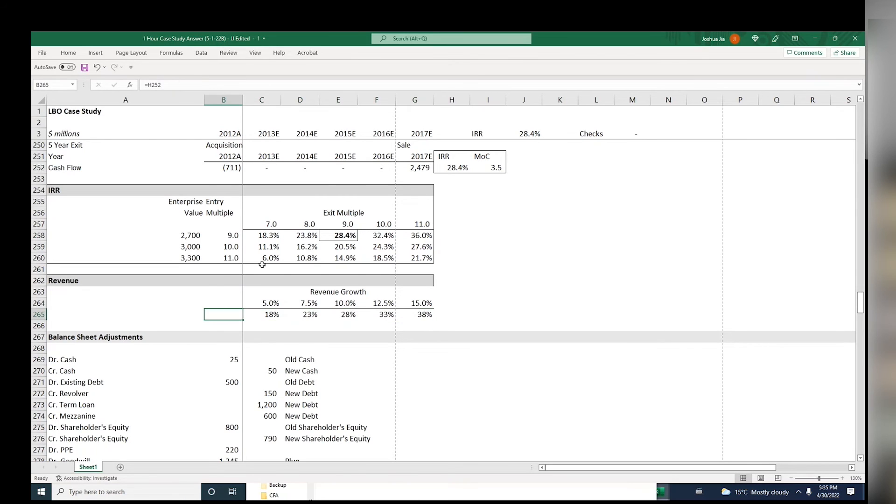
{"action": "key", "text": "F2"}
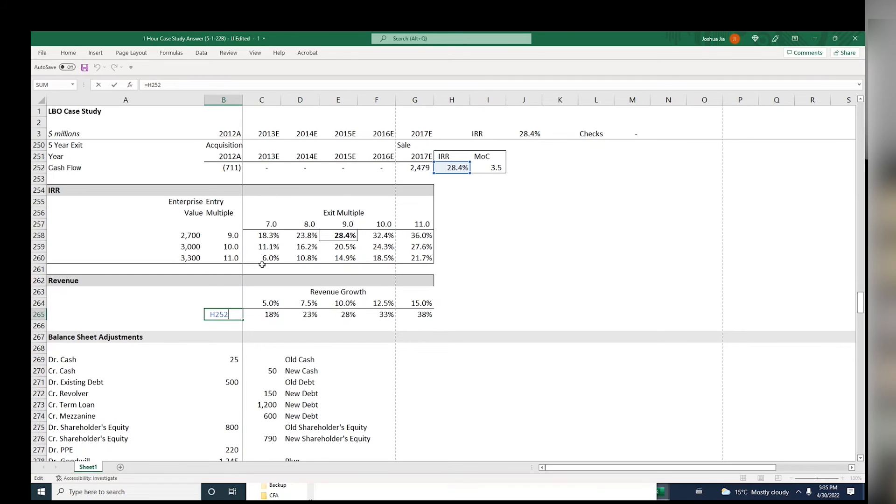
{"action": "key", "text": "F2"}
{"action": "key", "text": "Escape"}
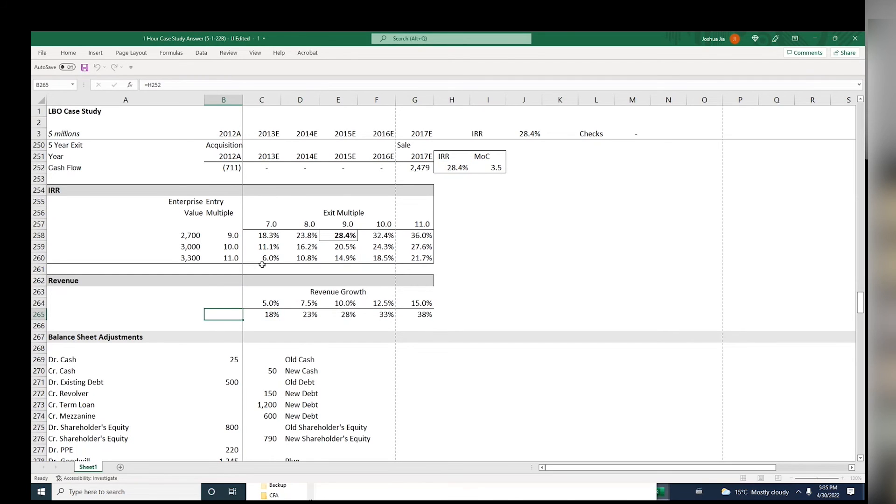
{"action": "key", "text": "Right"}
{"action": "key", "text": "Left"}
{"action": "key", "text": "Up"}
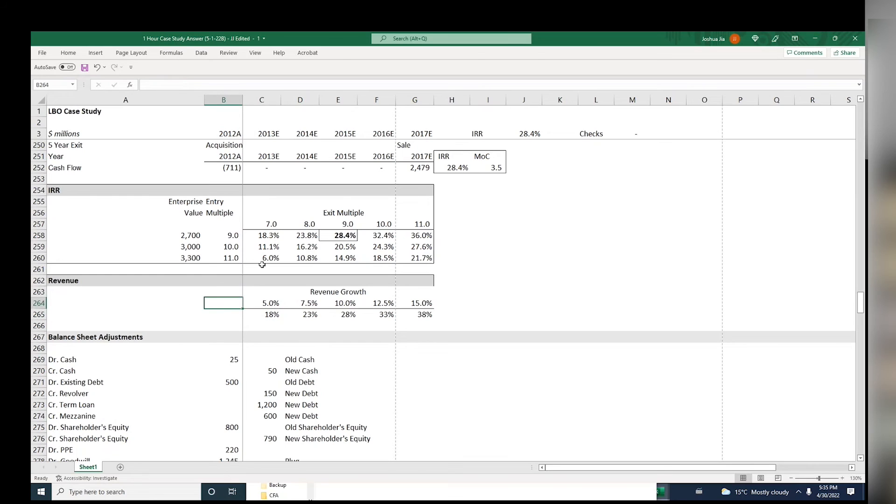
{"action": "key", "text": "Down"}
{"action": "key", "text": "F2"}
{"action": "key", "text": "Tab"}
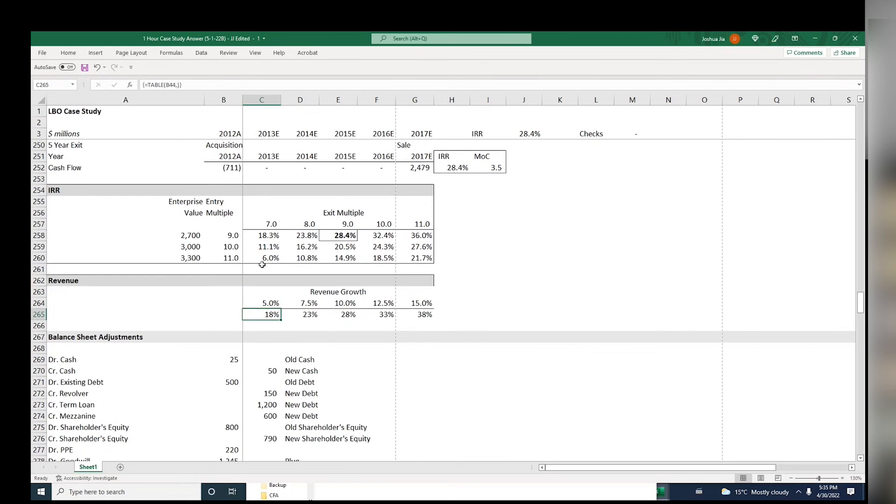
Review the revenue growth rates in row 264 and the IRR results beneath them
{"action": "key", "text": "Right"}
{"action": "key", "text": "Right"}
{"action": "key", "text": "Right"}
{"action": "key", "text": "Right"}
{"action": "key", "text": "Left"}
{"action": "key", "text": "Left"}
{"action": "key", "text": "Left"}
{"action": "key", "text": "Up"}
{"action": "key", "text": "Right"}
{"action": "key", "text": "Right"}
{"action": "key", "text": "Right"}
{"action": "key", "text": "Right"}
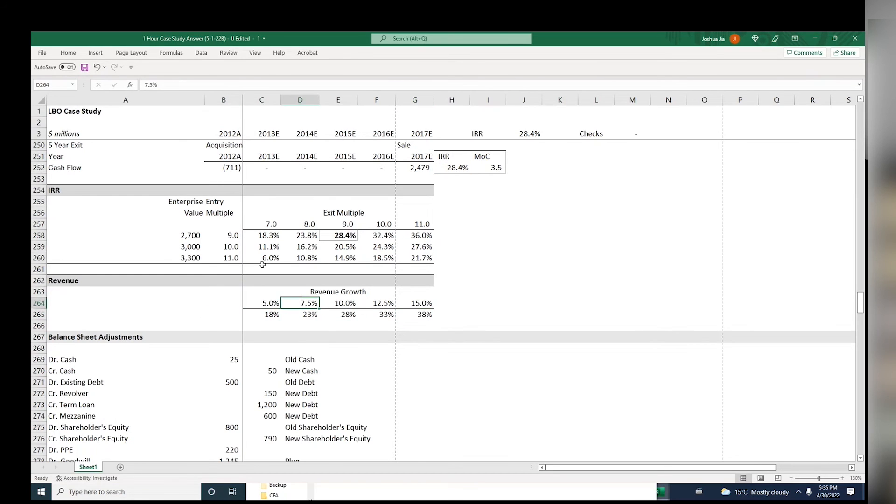
Clear the data table results in C265:G265 of the revenue growth table
{"action": "key", "text": "Left"}
{"action": "key", "text": "Left"}
{"action": "key", "text": "Left"}
{"action": "key", "text": "Down"}
{"action": "key", "text": "Left"}
{"action": "key", "text": "shift+Right"}
{"action": "key", "text": "shift+Right"}
{"action": "key", "text": "shift+Right"}
{"action": "key", "text": "shift+Right"}
{"action": "key", "text": "Delete"}
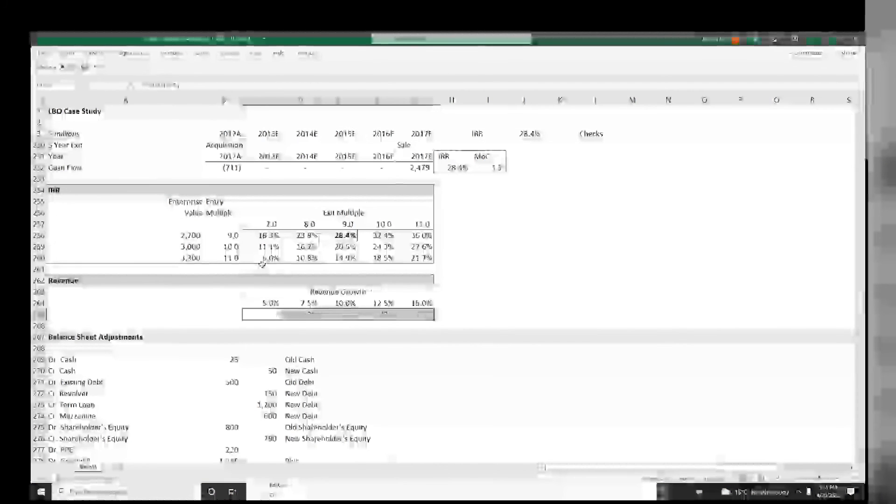
Start a new data table on range B264:G265 of the revenue growth table
{"action": "key", "text": "Left"}
{"action": "key", "text": "Up"}
{"action": "key", "text": "shift+Down"}
{"action": "key", "text": "shift+Right"}
{"action": "key", "text": "shift+Right"}
{"action": "key", "text": "shift+Right"}
{"action": "key", "text": "shift+Right"}
{"action": "key", "text": "shift+Right"}
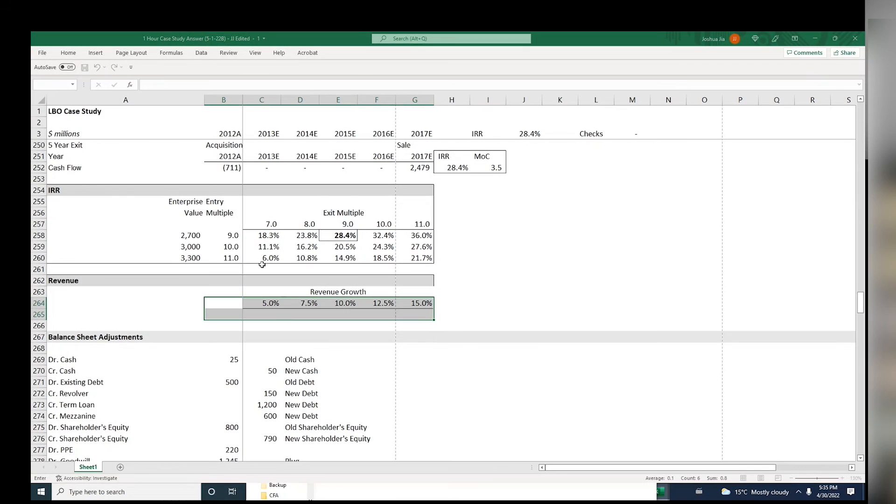
{"action": "key", "text": "alt+d"}
{"action": "key", "text": "t"}
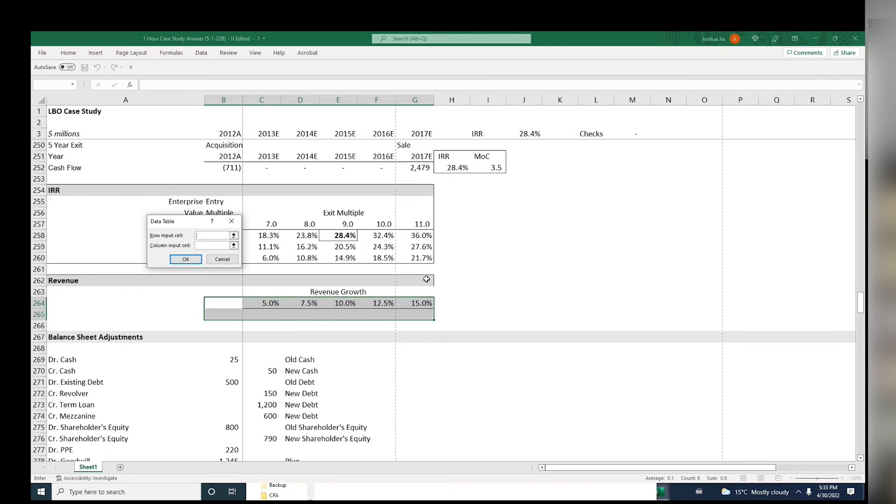
{"action": "left_click", "coordinate": [445, 271]}
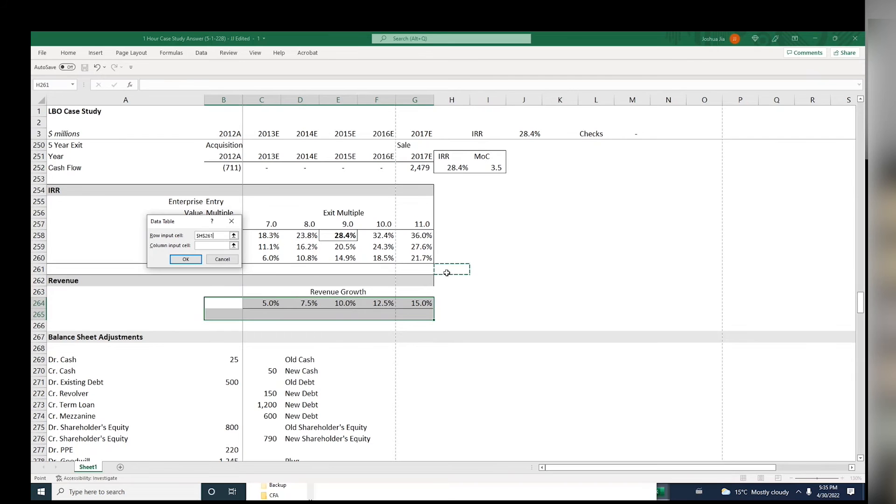
{"action": "key", "text": "ctrl+Home"}
{"action": "key", "text": "Right"}
{"action": "key", "text": "Page_Down"}
{"action": "key", "text": "Page_Down"}
{"action": "key", "text": "Page_Down"}
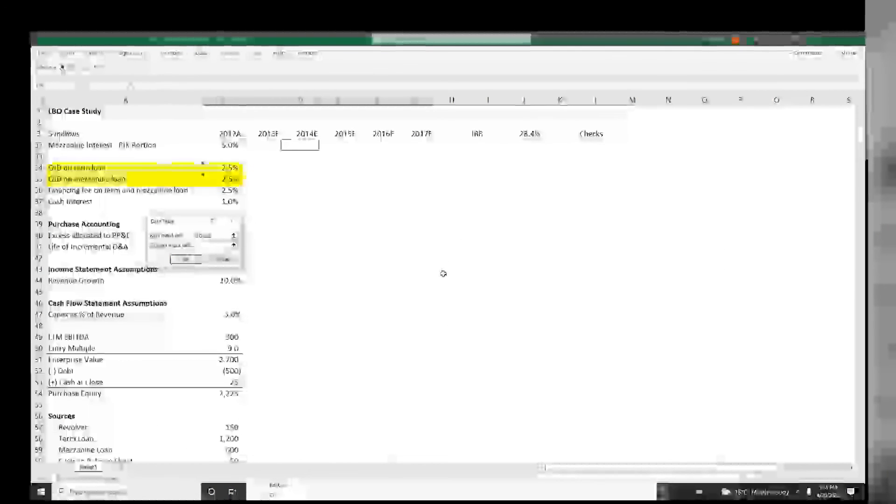
{"action": "key", "text": "Page_Up"}
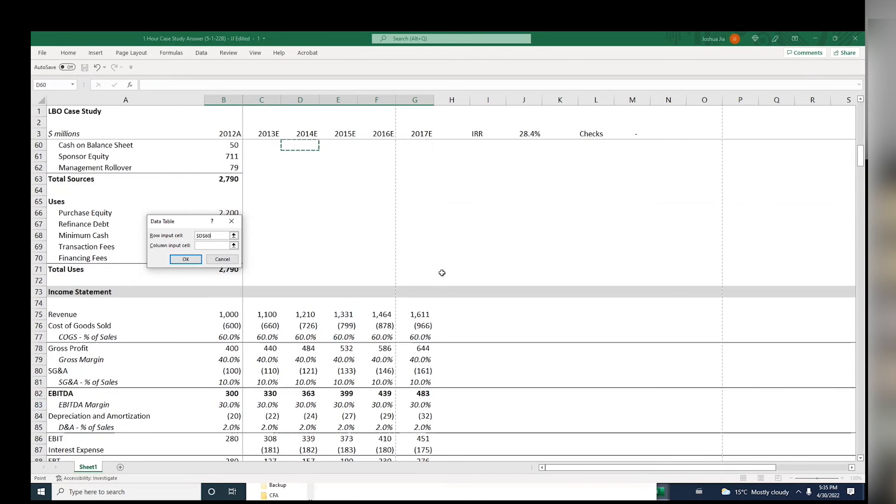
{"action": "left_click", "coordinate": [438, 317]}
{"action": "key", "text": "Right"}
{"action": "key", "text": "Down"}
{"action": "key", "text": "Left"}
{"action": "key", "text": "Left"}
{"action": "key", "text": "Left"}
{"action": "key", "text": "Left"}
{"action": "key", "text": "Left"}
{"action": "key", "text": "Left"}
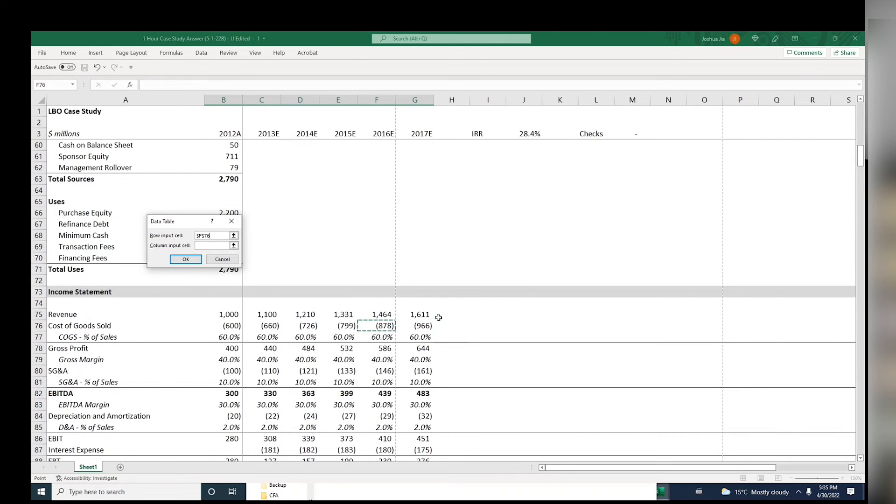
{"action": "key", "text": "ctrl+Home"}
{"action": "key", "text": "Left"}
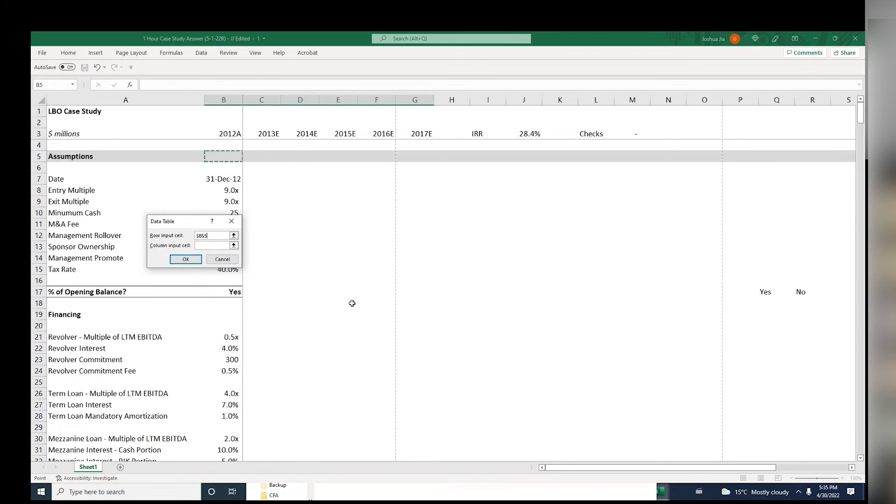
{"action": "key", "text": "Down"}
{"action": "key", "text": "Down"}
{"action": "key", "text": "Down"}
{"action": "key", "text": "Down"}
{"action": "key", "text": "Down"}
{"action": "key", "text": "Down"}
{"action": "key", "text": "Down"}
{"action": "key", "text": "Down"}
{"action": "key", "text": "Down"}
{"action": "key", "text": "Down"}
{"action": "key", "text": "Down"}
{"action": "key", "text": "Page_Down"}
{"action": "key", "text": "Page_Down"}
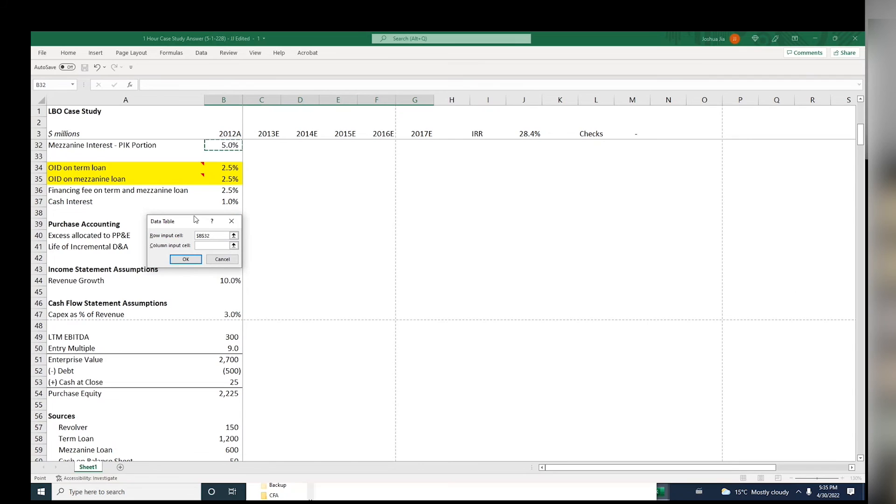
{"action": "key", "text": "Page_Up"}
{"action": "key", "text": "Page_Up"}
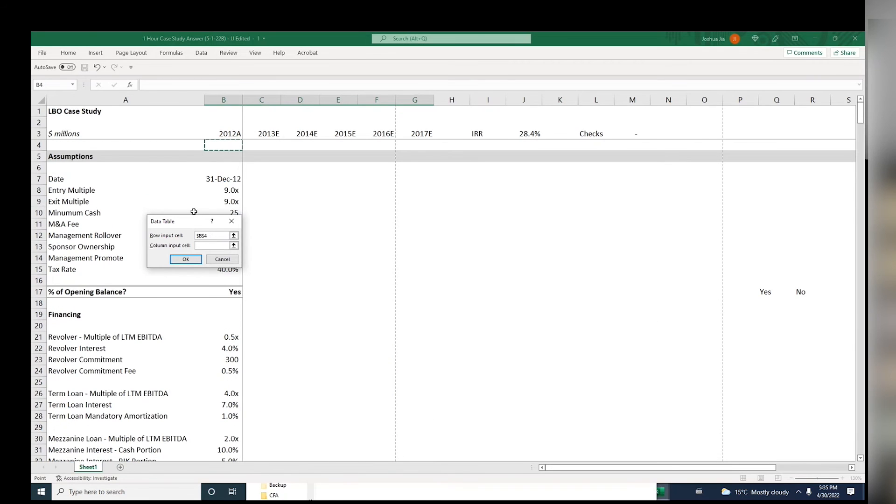
{"action": "left_click_drag", "start_coordinate": [195, 223], "coordinate": [334, 263]}
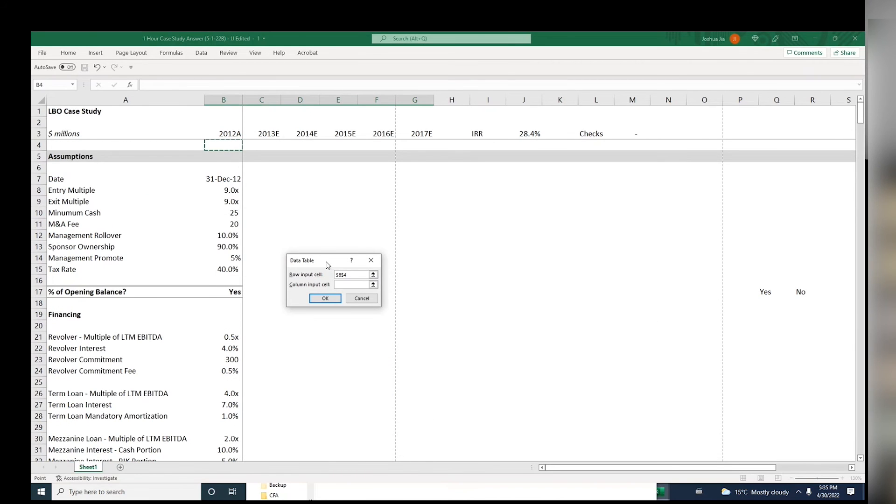
{"action": "key", "text": "Return"}
{"action": "key", "text": "Down"}
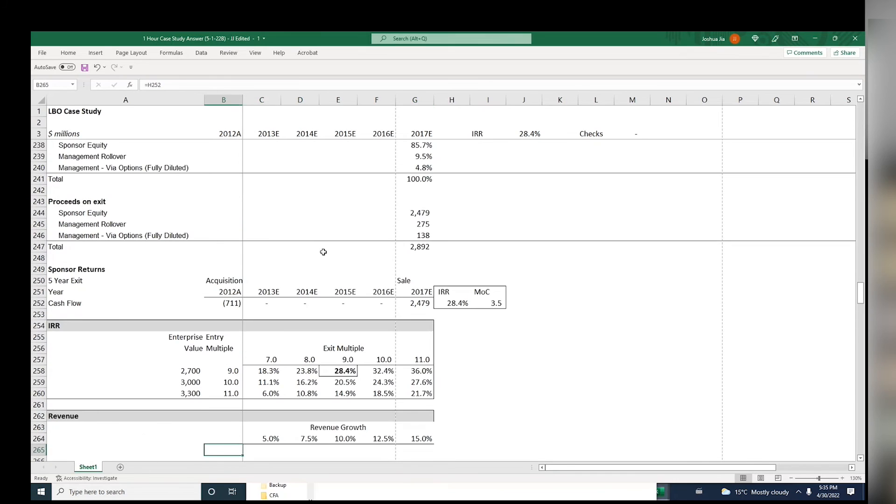
Check which assumption cell the projected revenue formulas in row 75 of the income statement refer to
{"action": "key", "text": "ctrl+Home"}
{"action": "key", "text": "Page_Down"}
{"action": "key", "text": "Page_Down"}
{"action": "left_click", "coordinate": [289, 310]}
{"action": "key", "text": "Down"}
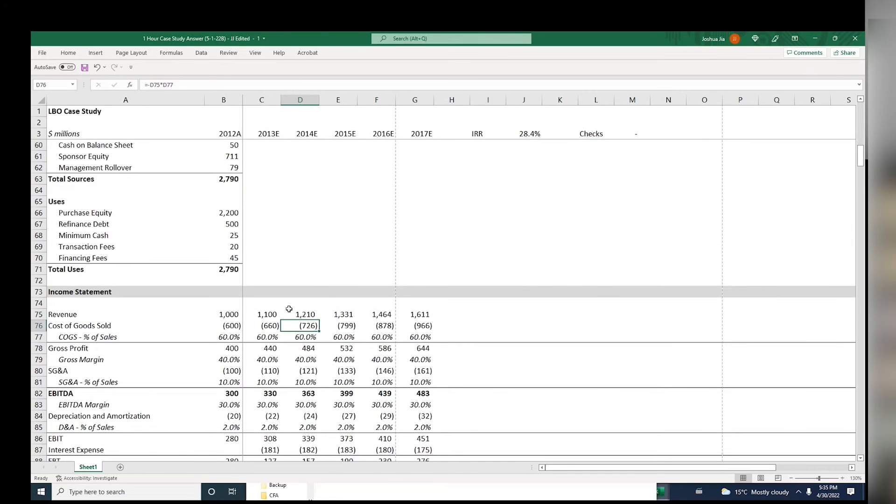
{"action": "key", "text": "Up"}
{"action": "key", "text": "Right"}
Go to the revenue growth assumption in B44 and enter 10% as a hardcoded value
{"action": "key", "text": "F5"}
{"action": "type", "text": "B4"}
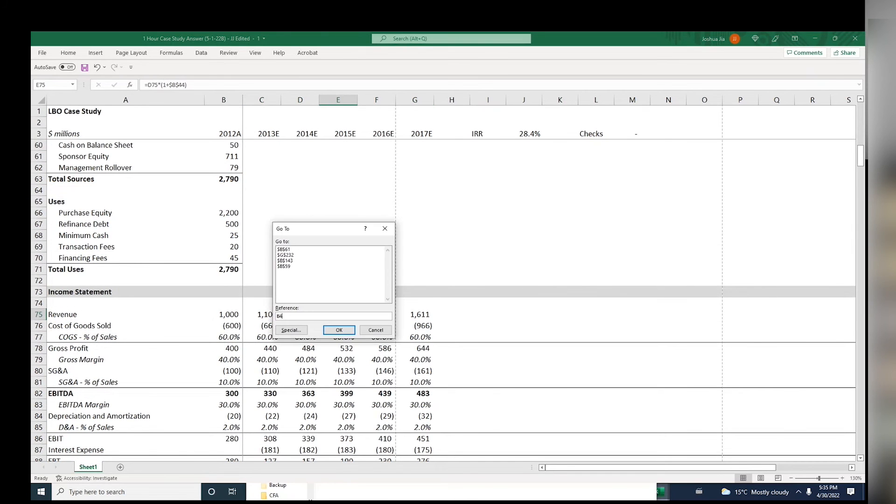
{"action": "type", "text": "4"}
{"action": "key", "text": "Return"}
{"action": "key", "text": "Up"}
{"action": "key", "text": "Up"}
{"action": "key", "text": "Up"}
{"action": "key", "text": "Up"}
{"action": "key", "text": "Up"}
{"action": "key", "text": "Up"}
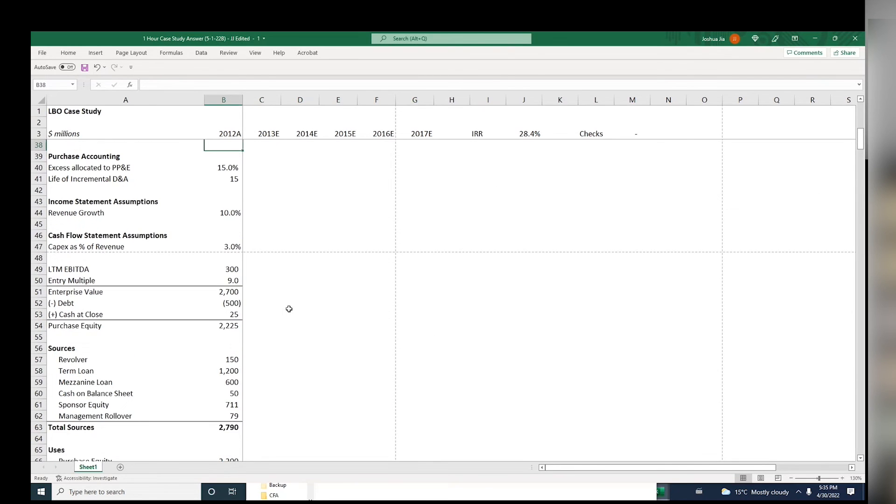
{"action": "key", "text": "Up"}
{"action": "key", "text": "Down"}
{"action": "key", "text": "Down"}
{"action": "key", "text": "Down"}
{"action": "key", "text": "Down"}
{"action": "key", "text": "Down"}
{"action": "key", "text": "Down"}
{"action": "key", "text": "Down"}
{"action": "type", "text": "10%"}
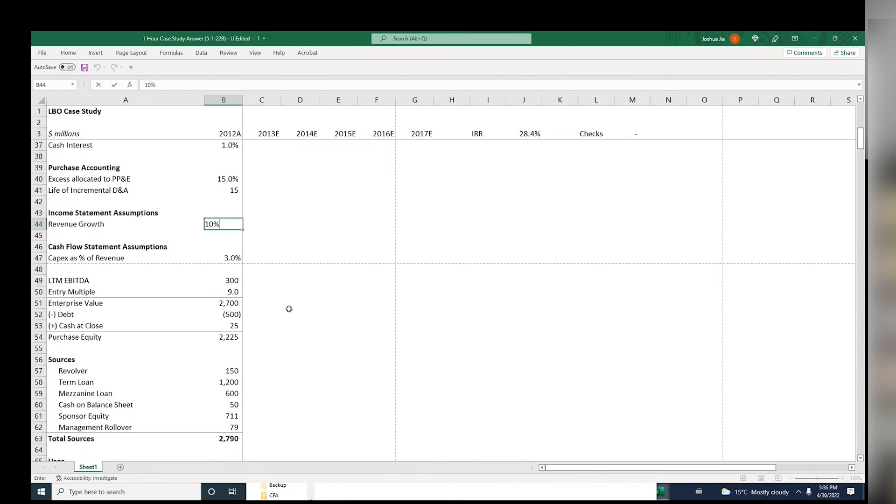
{"action": "key", "text": "ctrl+Return"}
Return to the revenue growth table and start a data table on range B264:G265
{"action": "key", "text": "ctrl+g"}
{"action": "type", "text": "b268"}
{"action": "key", "text": "Return"}
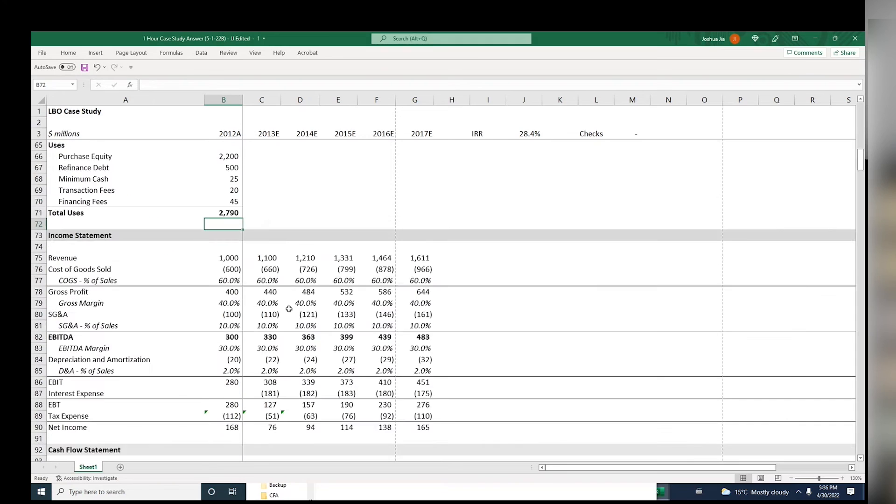
{"action": "key", "text": "Page_Down"}
{"action": "key", "text": "Page_Up"}
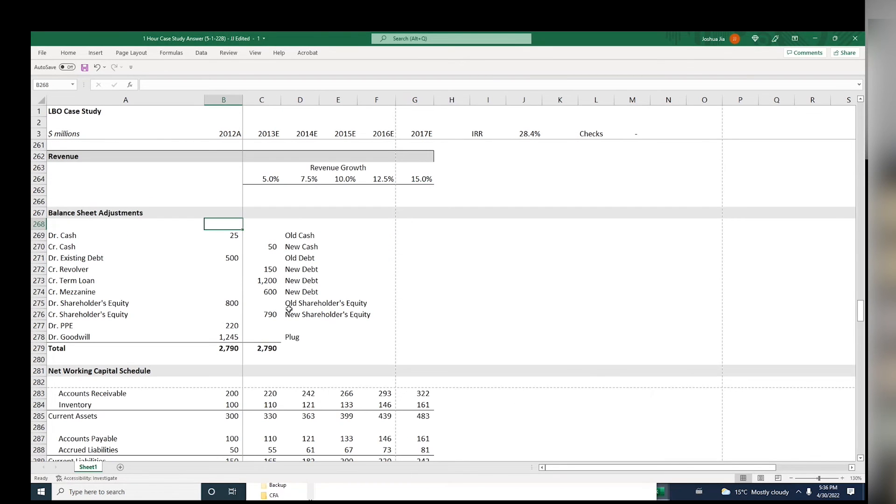
{"action": "key", "text": "Down"}
{"action": "key", "text": "Up"}
{"action": "key", "text": "Up"}
{"action": "key", "text": "Up"}
{"action": "key", "text": "Up"}
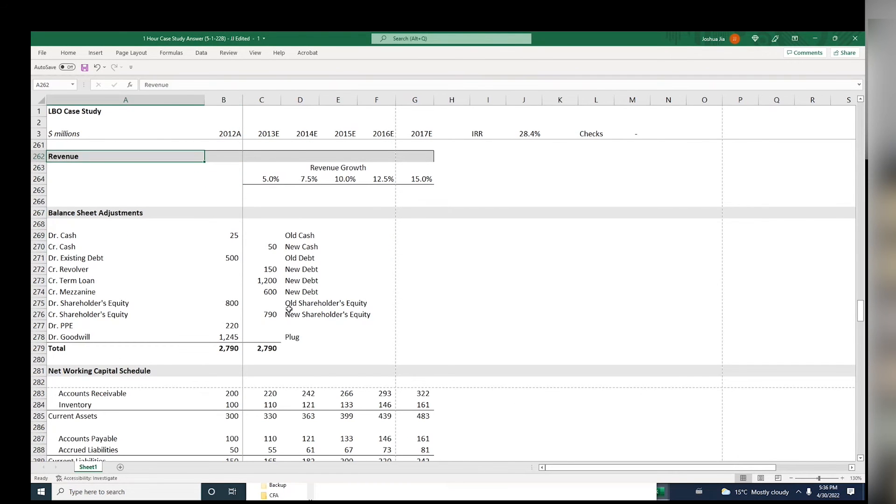
{"action": "key", "text": "shift+Up"}
{"action": "key", "text": "shift+Right"}
{"action": "key", "text": "shift+Right"}
{"action": "key", "text": "shift+Right"}
{"action": "key", "text": "shift+Right"}
{"action": "key", "text": "shift+Right"}
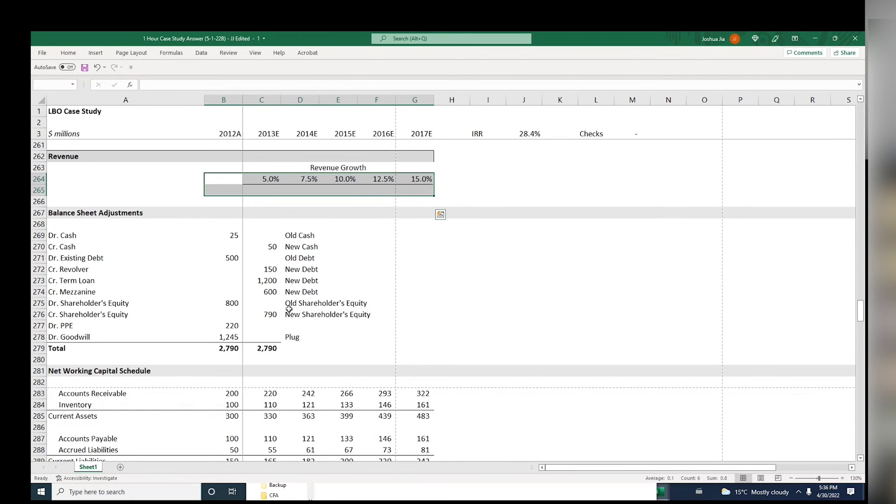
{"action": "key", "text": "alt+a"}
{"action": "key", "text": "w"}
{"action": "key", "text": "t"}
Set the row input cell to the revenue growth assumption in B44 and create the data table
{"action": "left_click", "coordinate": [507, 240]}
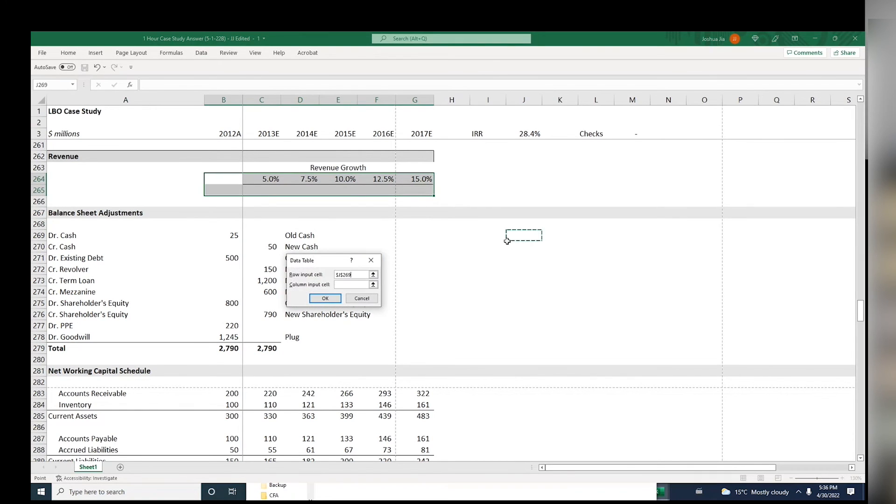
{"action": "key", "text": "ctrl+Home"}
{"action": "key", "text": "Down"}
{"action": "key", "text": "Down"}
{"action": "key", "text": "Down"}
{"action": "key", "text": "Down"}
{"action": "key", "text": "Down"}
{"action": "key", "text": "Down"}
{"action": "key", "text": "Down"}
{"action": "key", "text": "Down"}
{"action": "key", "text": "Down"}
{"action": "key", "text": "Down"}
{"action": "key", "text": "Down"}
{"action": "key", "text": "Down"}
{"action": "key", "text": "Down"}
{"action": "key", "text": "Down"}
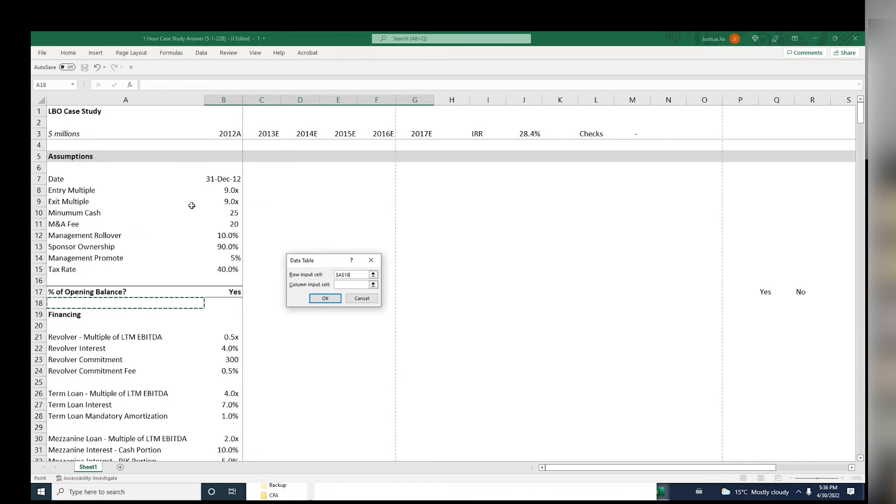
{"action": "key", "text": "Down"}
{"action": "key", "text": "Down"}
{"action": "key", "text": "Down"}
{"action": "key", "text": "Down"}
{"action": "key", "text": "Down"}
{"action": "key", "text": "Down"}
{"action": "key", "text": "Down"}
{"action": "key", "text": "Down"}
{"action": "key", "text": "Right"}
{"action": "key", "text": "Down"}
{"action": "key", "text": "Down"}
{"action": "key", "text": "Down"}
{"action": "key", "text": "Down"}
{"action": "key", "text": "Down"}
{"action": "key", "text": "Down"}
{"action": "key", "text": "Down"}
{"action": "key", "text": "Down"}
{"action": "key", "text": "Down"}
{"action": "key", "text": "Down"}
{"action": "key", "text": "Down"}
{"action": "key", "text": "Down"}
{"action": "key", "text": "Down"}
{"action": "key", "text": "Down"}
{"action": "key", "text": "Down"}
{"action": "key", "text": "Down"}
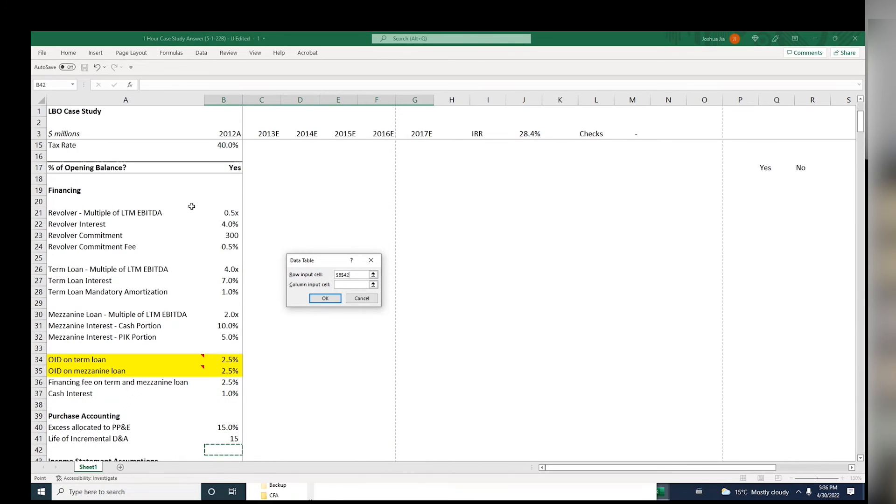
{"action": "key", "text": "Down"}
{"action": "key", "text": "Down"}
{"action": "key", "text": "Return"}
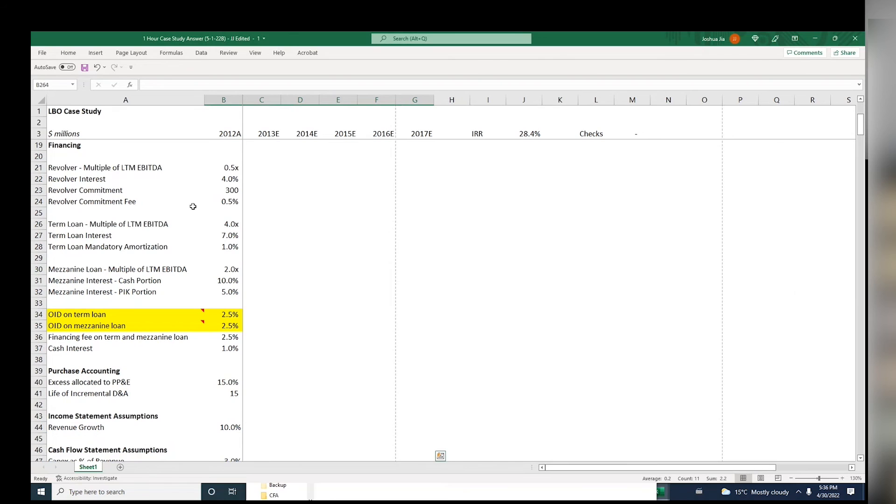
Review the IRR results under each growth rate in the rebuilt revenue growth table
{"action": "key", "text": "ctrl+Down"}
{"action": "key", "text": "Down"}
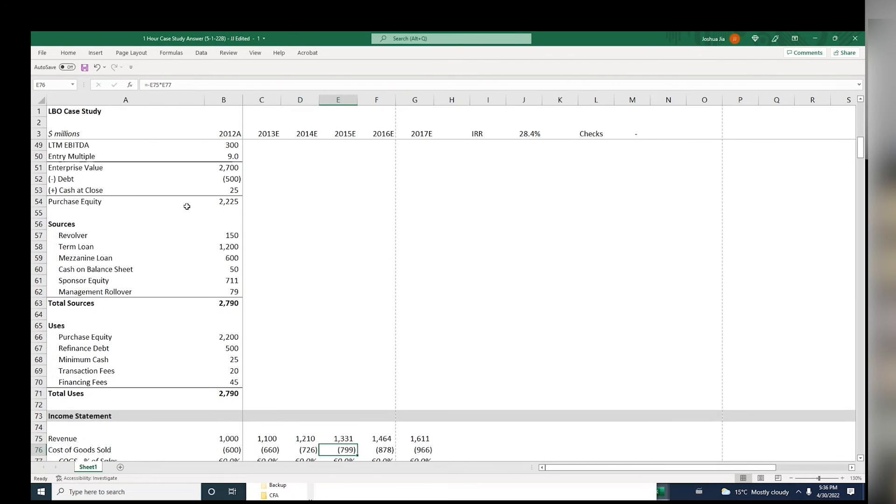
{"action": "key", "text": "Page_Down"}
{"action": "key", "text": "Page_Down"}
{"action": "key", "text": "Page_Down"}
{"action": "key", "text": "Page_Down"}
{"action": "key", "text": "Page_Down"}
{"action": "key", "text": "Page_Down"}
{"action": "key", "text": "Page_Down"}
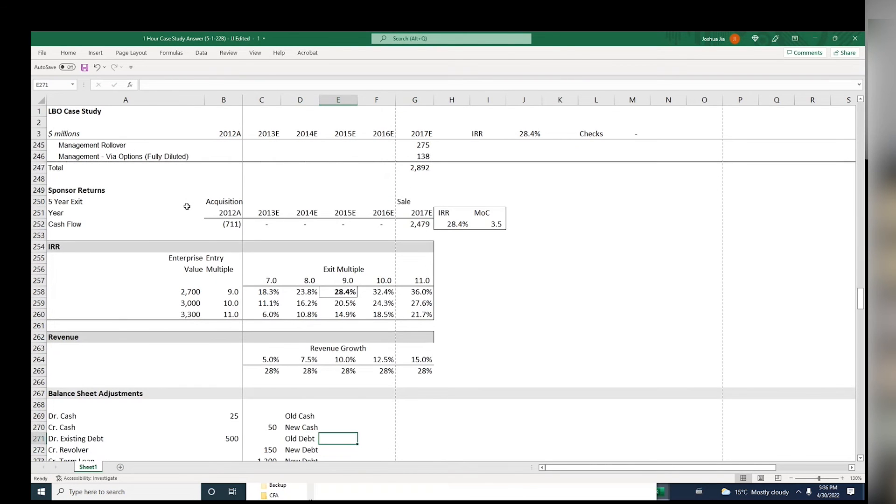
{"action": "key", "text": "Up"}
{"action": "key", "text": "Up"}
{"action": "key", "text": "Up"}
{"action": "key", "text": "Up"}
{"action": "key", "text": "Up"}
{"action": "key", "text": "Up"}
{"action": "key", "text": "Up"}
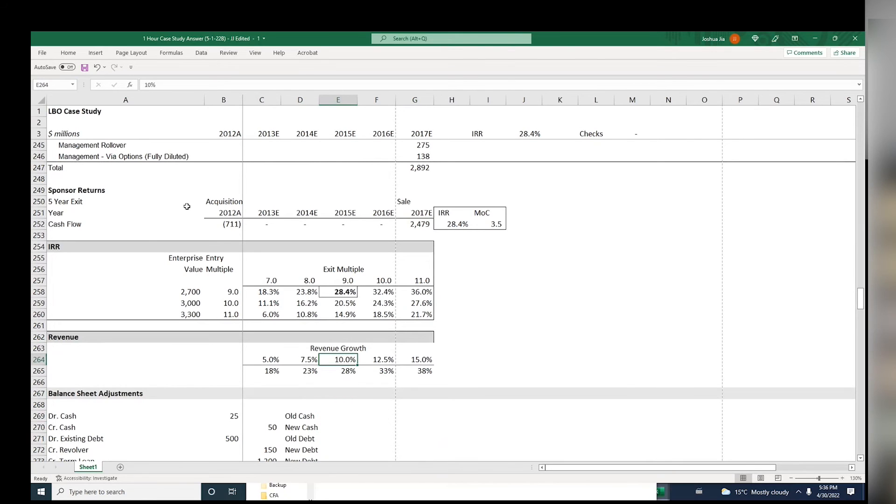
{"action": "key", "text": "Up"}
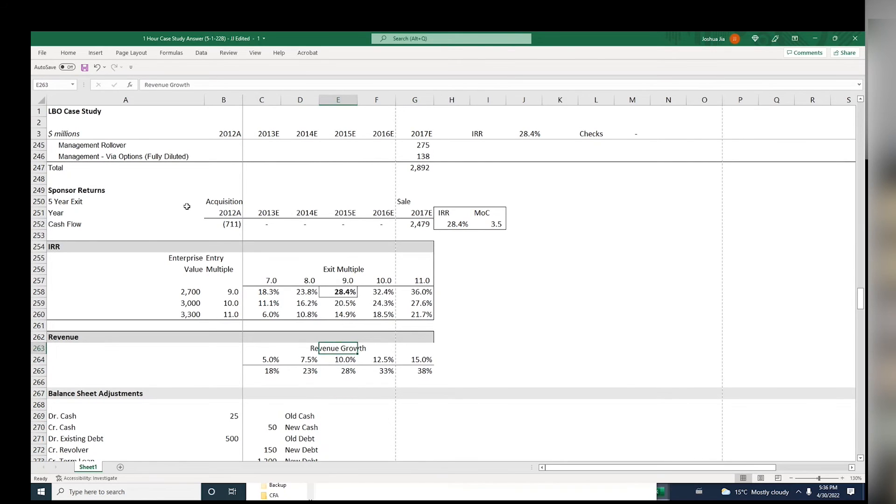
{"action": "key", "text": "Down"}
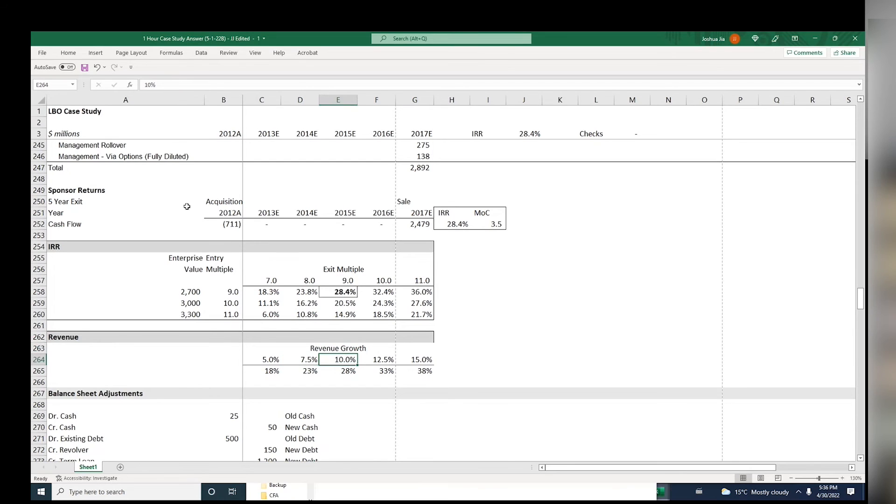
{"action": "key", "text": "Up"}
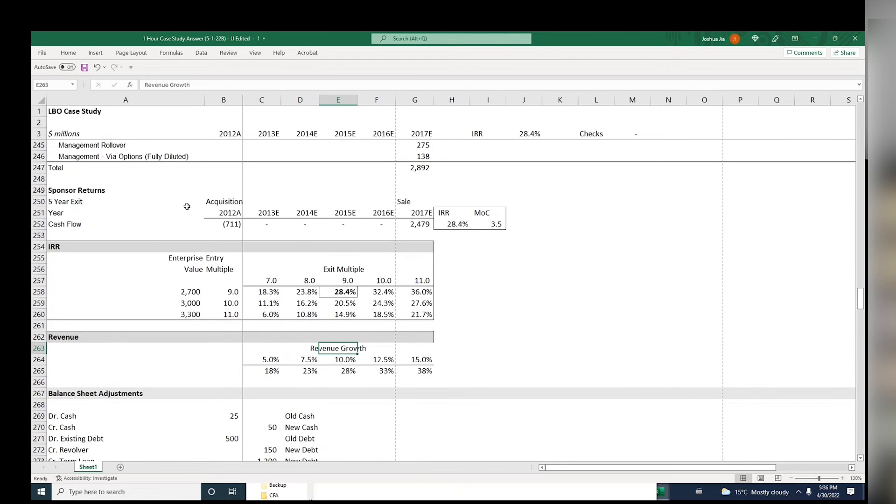
{"action": "key", "text": "Down"}
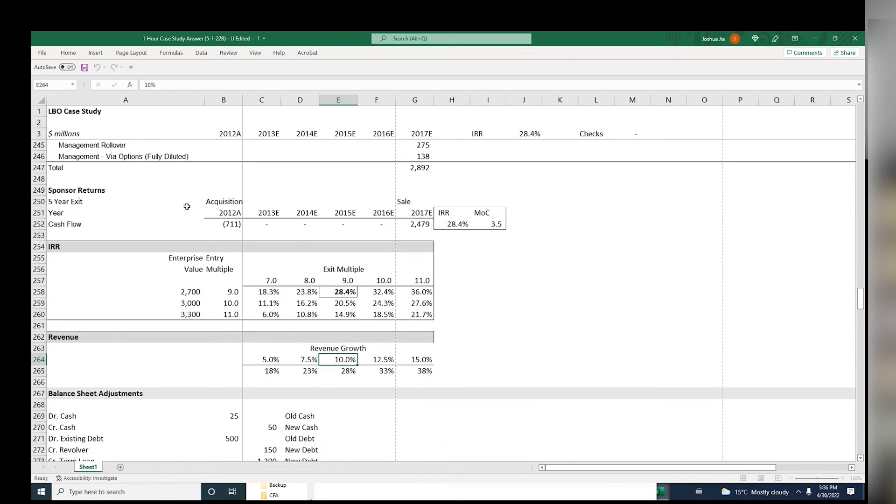
Return to the top of the sheet and review the transaction, financing and revenue growth assumptions
{"action": "key", "text": "Right"}
{"action": "key", "text": "Right"}
{"action": "key", "text": "Right"}
{"action": "key", "text": "ctrl+Home"}
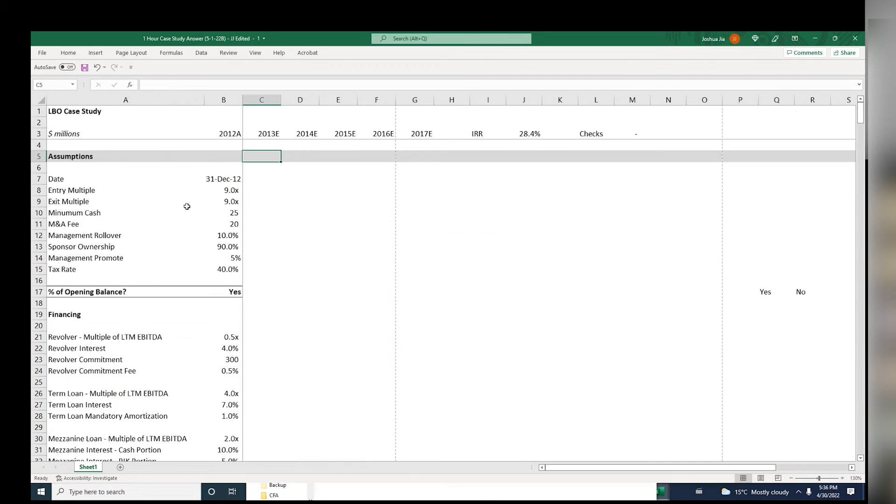
{"action": "key", "text": "Down"}
{"action": "key", "text": "Down"}
{"action": "key", "text": "Down"}
{"action": "key", "text": "Down"}
{"action": "key", "text": "Down"}
{"action": "key", "text": "Left"}
{"action": "key", "text": "Down"}
{"action": "key", "text": "Down"}
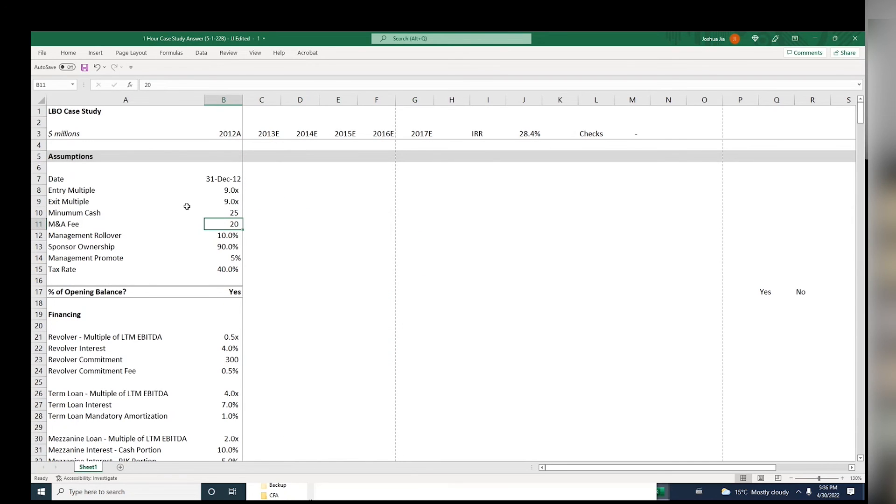
{"action": "key", "text": "Page_Down"}
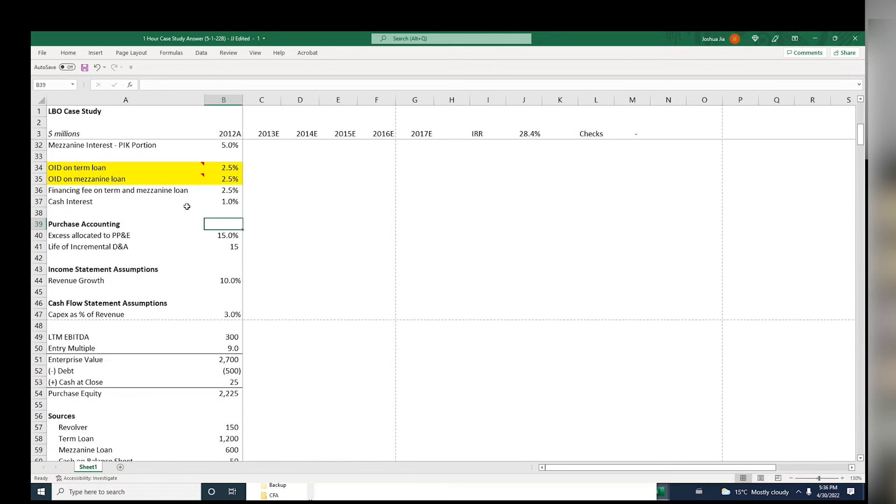
Inspect the 2014E revenue formula in the income statement and the revenue projections for the following years
{"action": "key", "text": "Page_Down"}
{"action": "key", "text": "Down"}
{"action": "key", "text": "Down"}
{"action": "key", "text": "Down"}
{"action": "key", "text": "Down"}
{"action": "key", "text": "Down"}
{"action": "key", "text": "Down"}
{"action": "key", "text": "Right"}
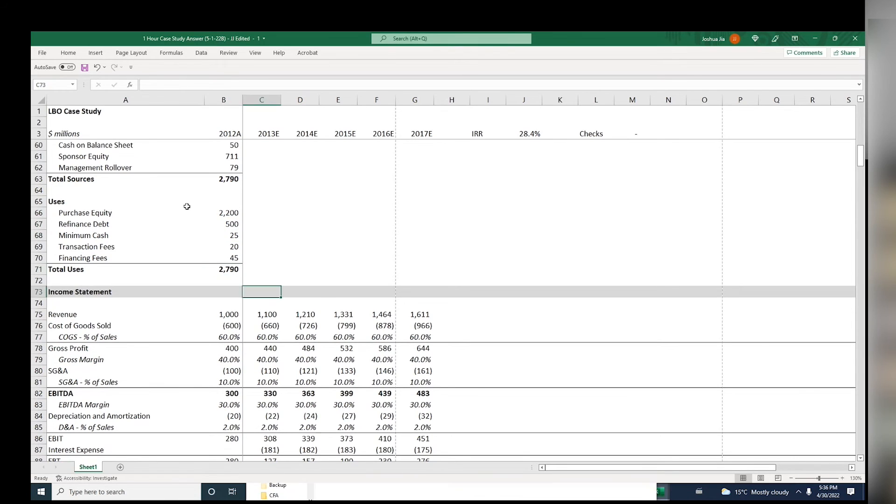
{"action": "key", "text": "Right"}
{"action": "key", "text": "Down"}
{"action": "key", "text": "Down"}
{"action": "key", "text": "F2"}
{"action": "key", "text": "Escape"}
{"action": "key", "text": "Right"}
{"action": "key", "text": "Right"}
Go to the income statement assumptions at B43 and enter the heading "Sensitivity" in N43
{"action": "key", "text": "F5"}
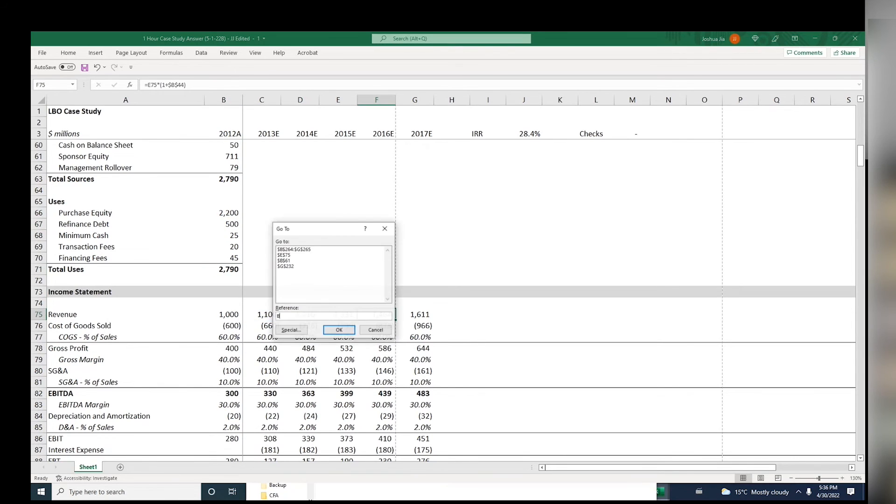
{"action": "type", "text": "B43"}
{"action": "key", "text": "Return"}
{"action": "key", "text": "Down"}
{"action": "key", "text": "Right"}
{"action": "key", "text": "Right"}
{"action": "key", "text": "Right"}
{"action": "key", "text": "Right"}
{"action": "key", "text": "Right"}
{"action": "key", "text": "Right"}
{"action": "key", "text": "Right"}
{"action": "key", "text": "Right"}
{"action": "key", "text": "Right"}
{"action": "key", "text": "Right"}
{"action": "key", "text": "Right"}
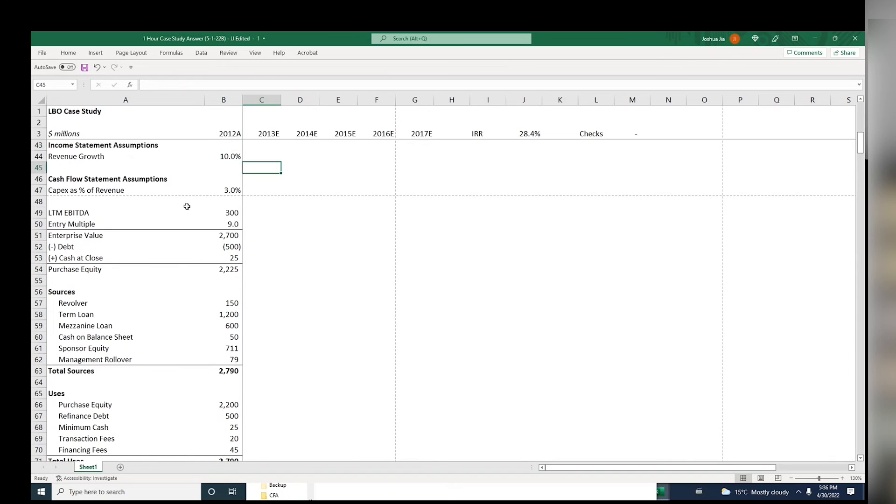
{"action": "key", "text": "Up"}
{"action": "key", "text": "Right"}
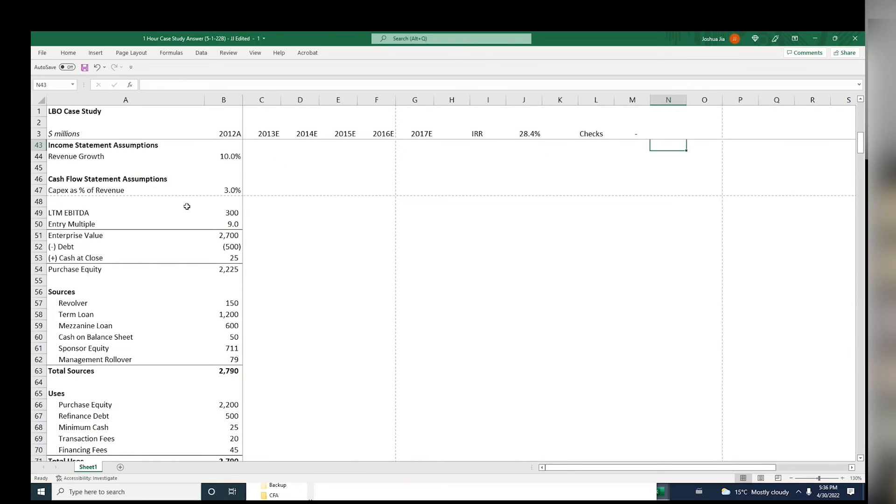
{"action": "type", "text": "Sensitivity"}
{"action": "key", "text": "Return"}
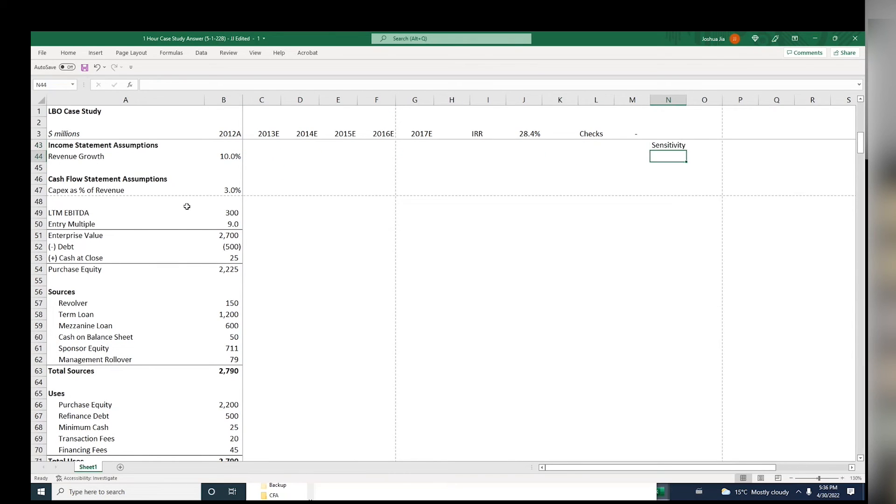
Enter 0 in N44 and add a border around the sensitivity cells N43:N44
{"action": "type", "text": "0"}
{"action": "key", "text": "Return"}
{"action": "key", "text": "Up"}
{"action": "key", "text": "shift+Up"}
{"action": "key", "text": "alt+h"}
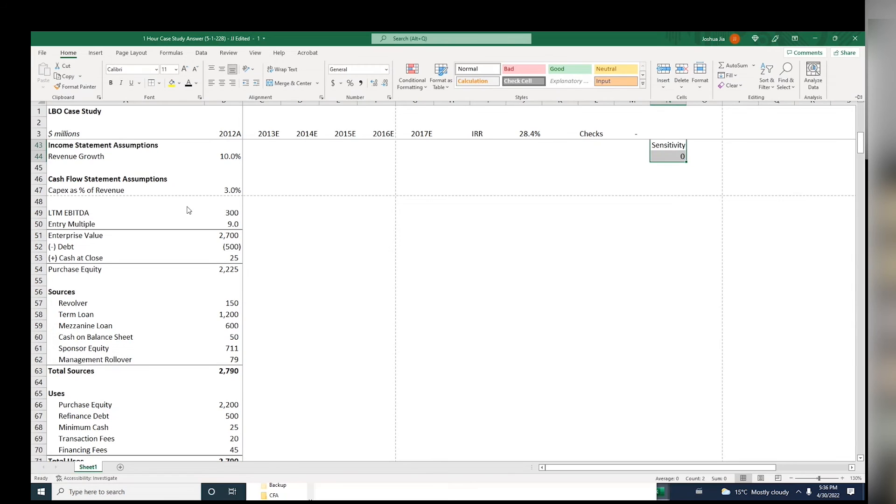
{"action": "key", "text": "b"}
{"action": "key", "text": "a"}
{"action": "key", "text": "Left"}
{"action": "key", "text": "Left"}
{"action": "key", "text": "Left"}
{"action": "key", "text": "Left"}
{"action": "key", "text": "Left"}
{"action": "key", "text": "Left"}
{"action": "key", "text": "Left"}
{"action": "key", "text": "Left"}
{"action": "key", "text": "Left"}
{"action": "key", "text": "Left"}
{"action": "key", "text": "Left"}
{"action": "key", "text": "Left"}
{"action": "key", "text": "Left"}
{"action": "key", "text": "Right"}
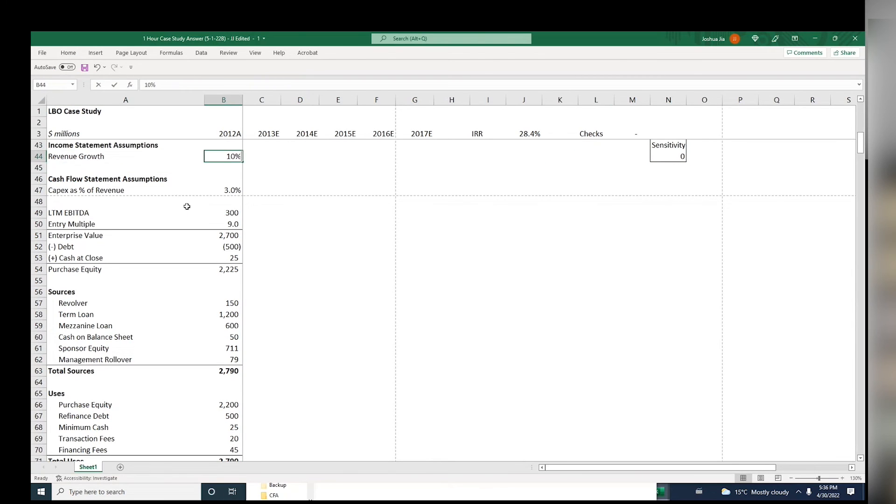
Change the revenue growth assumption in B44 to the formula =10%+$N$44
{"action": "key", "text": "F2"}
{"action": "key", "text": "Home"}
{"action": "type", "text": "="}
{"action": "key", "text": "End"}
{"action": "type", "text": "+"}
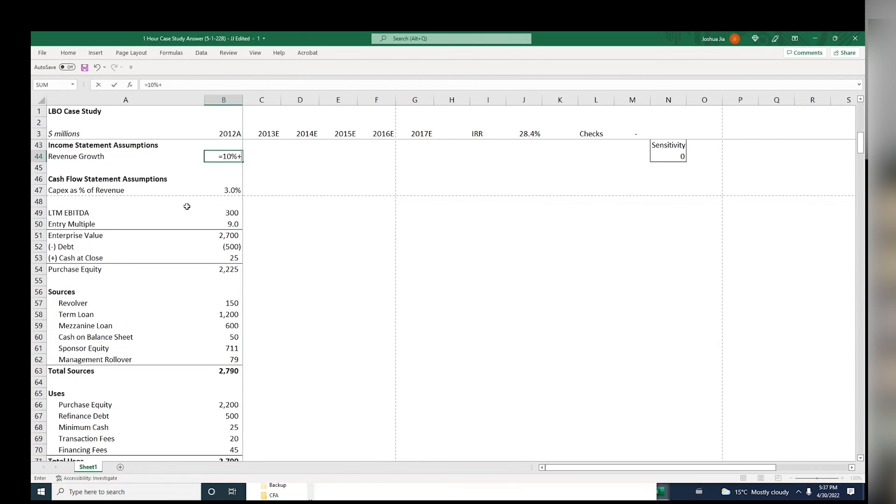
{"action": "key", "text": "ctrl+Right"}
{"action": "key", "text": "F4"}
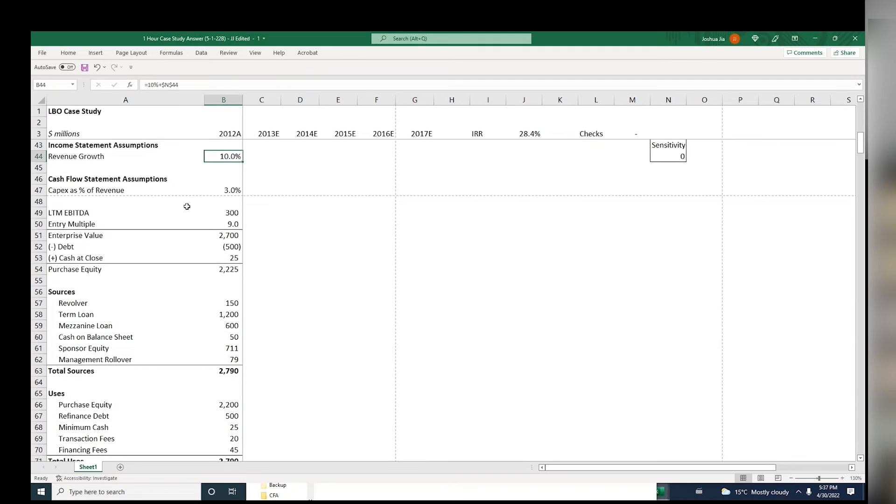
{"action": "key", "text": "Return"}
{"action": "left_click", "coordinate": [665, 156]}
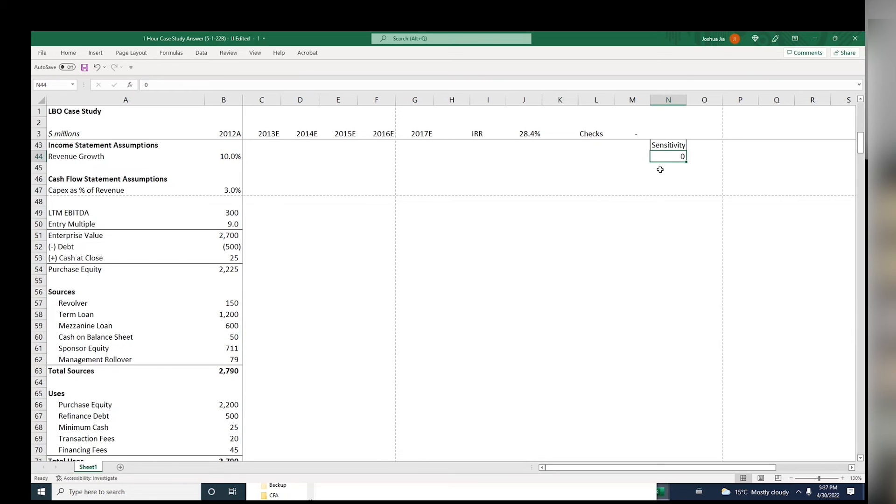
{"action": "double_click", "coordinate": [666, 161]}
{"action": "key", "text": "Return"}
{"action": "left_click", "coordinate": [219, 156]}
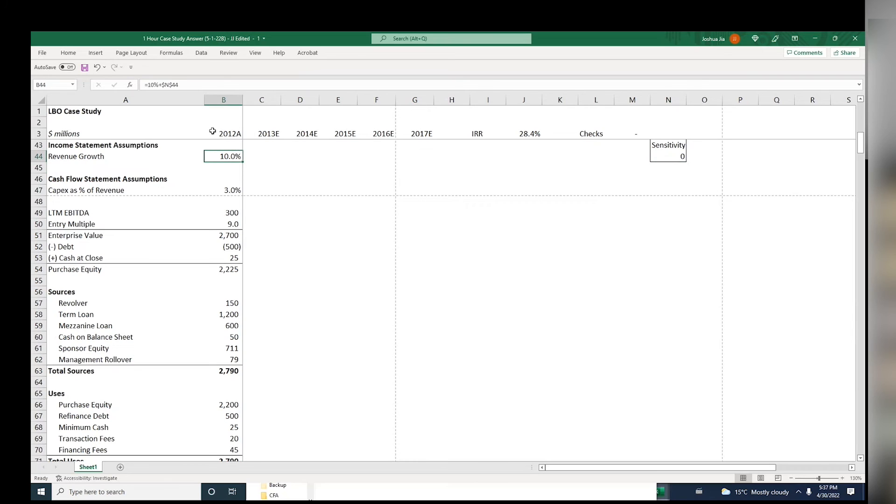
Clear the sensitivity heading, value and border from N43:N44
{"action": "left_click", "coordinate": [601, 192]}
{"action": "key", "text": "Right"}
{"action": "key", "text": "Up"}
{"action": "key", "text": "Up"}
{"action": "key", "text": "Up"}
{"action": "key", "text": "Up"}
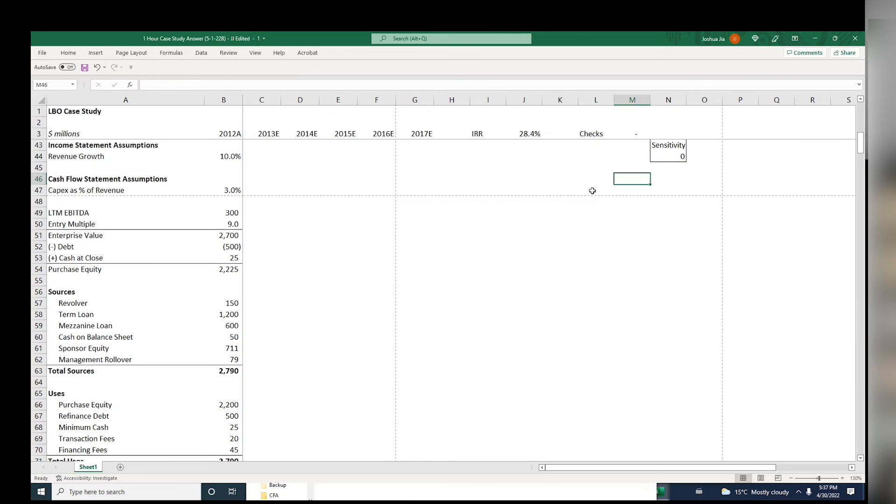
{"action": "key", "text": "Right"}
{"action": "key", "text": "shift+Down"}
{"action": "key", "text": "alt+h"}
{"action": "key", "text": "Escape"}
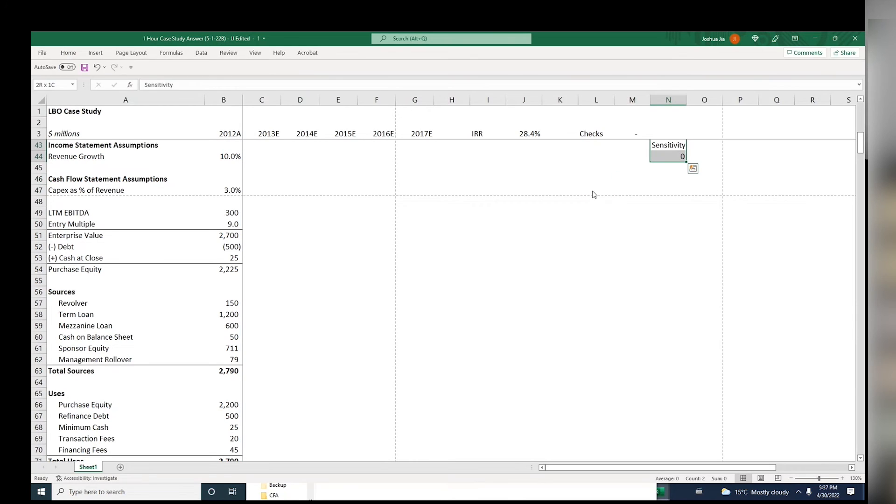
{"action": "key", "text": "Down"}
{"action": "key", "text": "Right"}
{"action": "key", "text": "Up"}
{"action": "key", "text": "Up"}
{"action": "key", "text": "Left"}
{"action": "key", "text": "shift+Down"}
{"action": "key", "text": "Down"}
{"action": "key", "text": "shift+Down"}
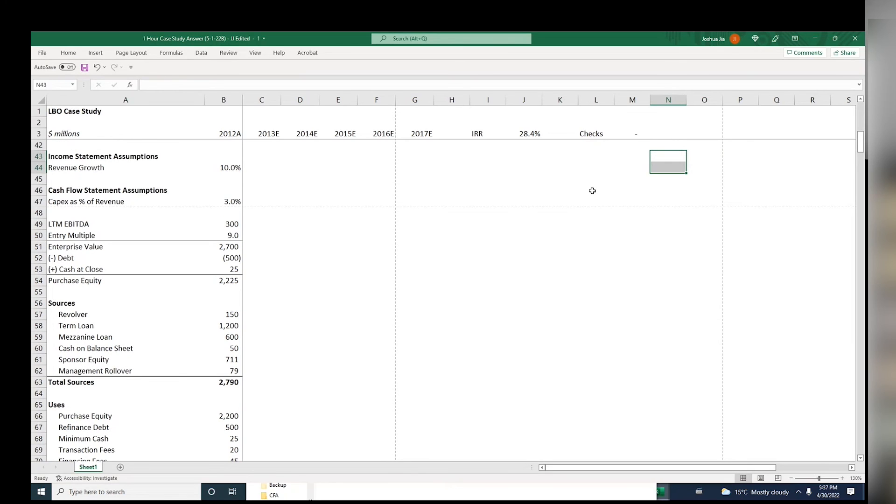
{"action": "key", "text": "Delete"}
{"action": "key", "text": "Left"}
{"action": "key", "text": "Home"}
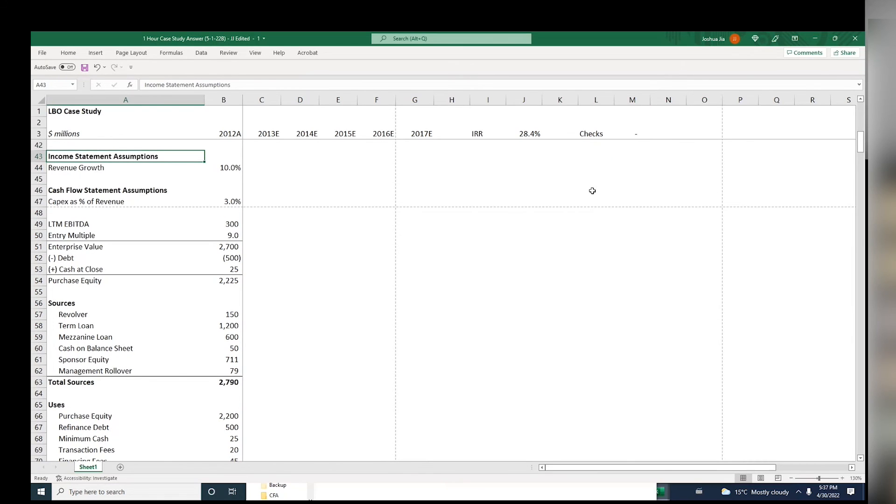
Look through the model from the assumptions and sources and uses down to the debt schedule and balance sheet adjustments
{"action": "key", "text": "Page_Down"}
{"action": "key", "text": "Page_Down"}
{"action": "key", "text": "Page_Down"}
{"action": "key", "text": "Page_Down"}
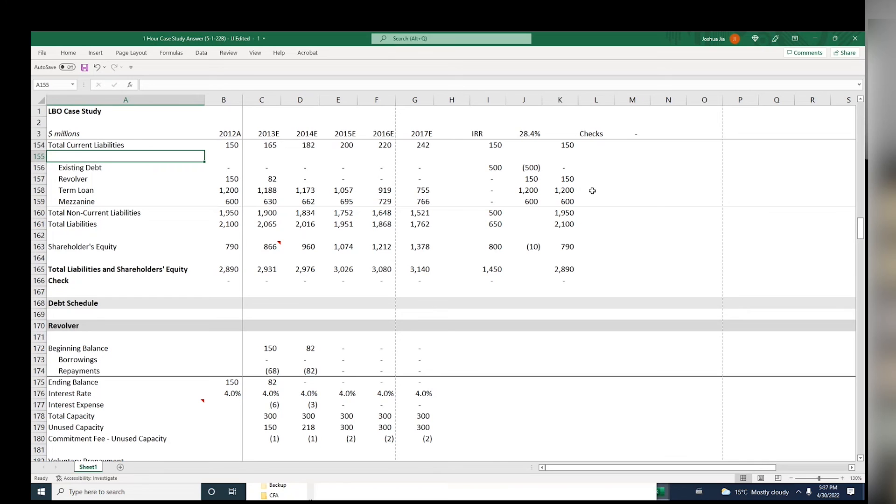
{"action": "key", "text": "Page_Up"}
{"action": "key", "text": "Page_Up"}
{"action": "key", "text": "Page_Up"}
{"action": "key", "text": "Page_Up"}
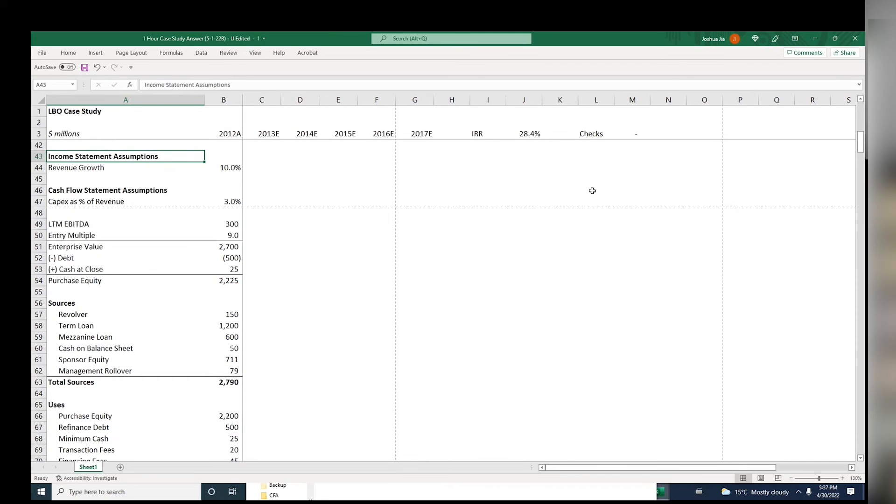
{"action": "key", "text": "Page_Down"}
{"action": "key", "text": "Page_Down"}
{"action": "key", "text": "Page_Down"}
{"action": "key", "text": "Page_Down"}
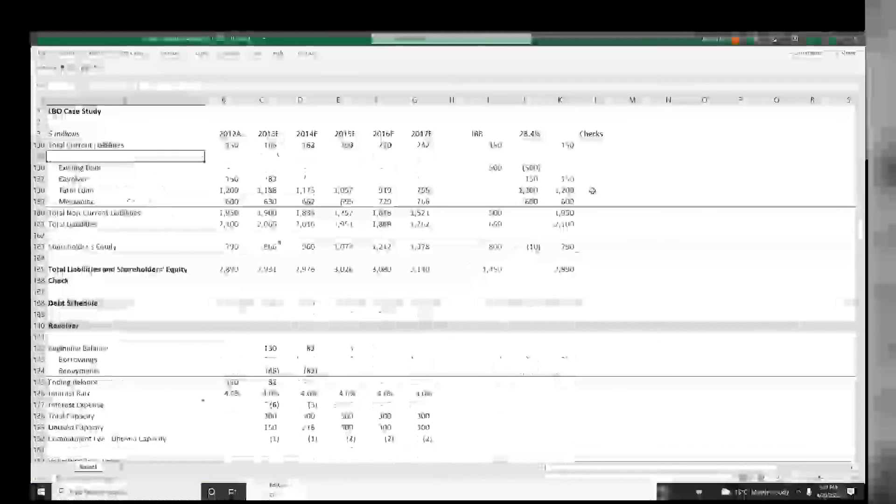
{"action": "key", "text": "Page_Down"}
{"action": "key", "text": "Page_Down"}
{"action": "key", "text": "Page_Down"}
{"action": "key", "text": "Page_Down"}
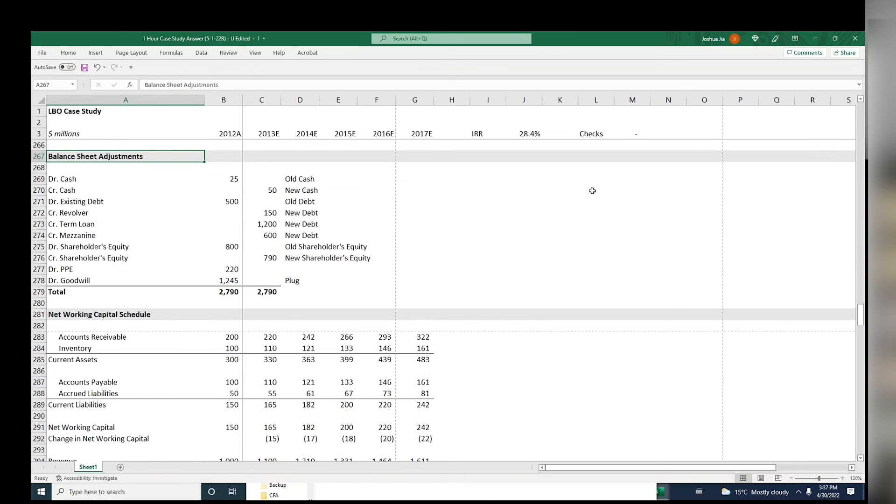
Review the cash flow statement, EBITDA bridge and debt schedules again, ending at the sponsor returns and IRR tables
{"action": "key", "text": "Page_Down"}
{"action": "key", "text": "Page_Up"}
{"action": "key", "text": "Page_Up"}
{"action": "key", "text": "Page_Up"}
{"action": "key", "text": "Page_Up"}
{"action": "key", "text": "Page_Up"}
{"action": "key", "text": "Page_Up"}
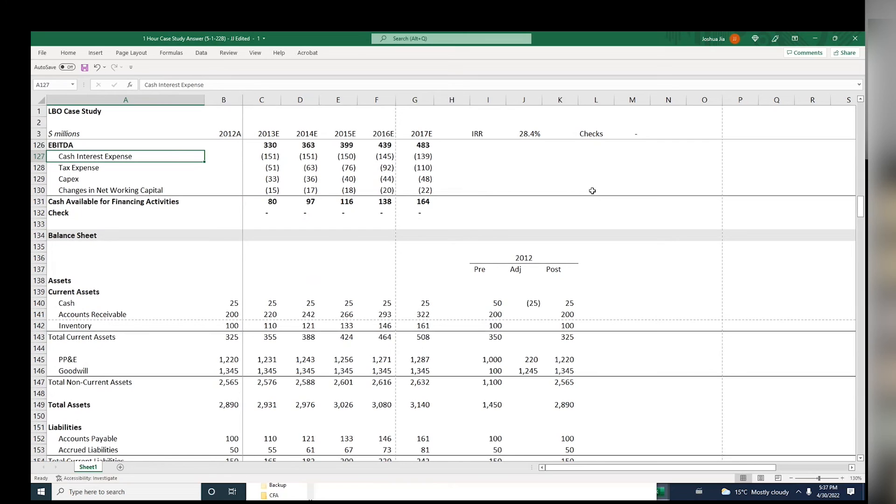
{"action": "key", "text": "Page_Up"}
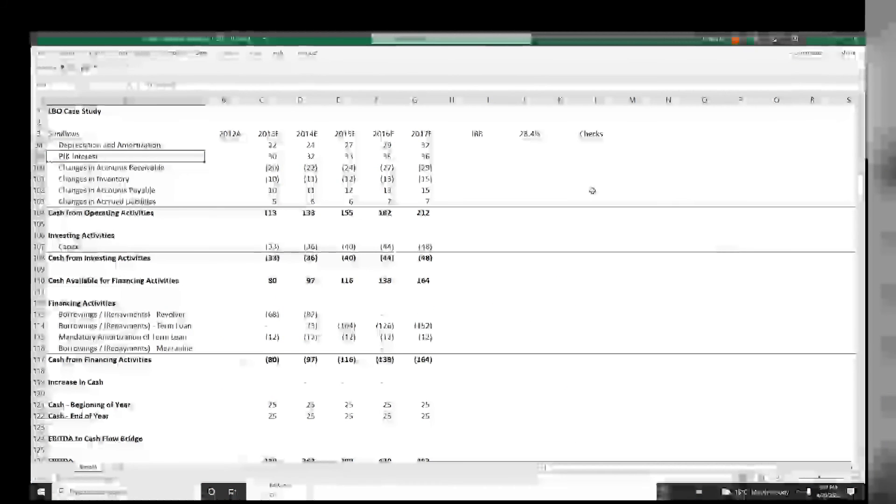
{"action": "key", "text": "Page_Down"}
{"action": "key", "text": "Page_Down"}
{"action": "key", "text": "Page_Down"}
{"action": "key", "text": "Page_Down"}
{"action": "key", "text": "Page_Down"}
{"action": "key", "text": "Page_Down"}
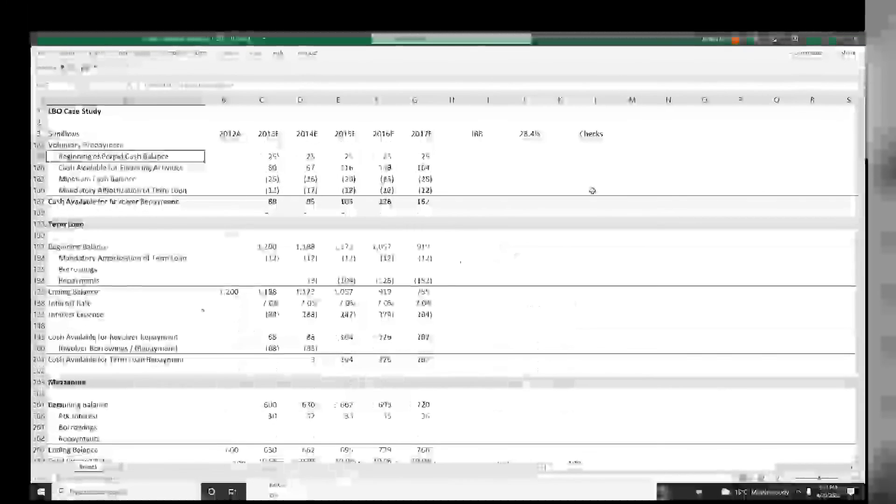
{"action": "key", "text": "Page_Down"}
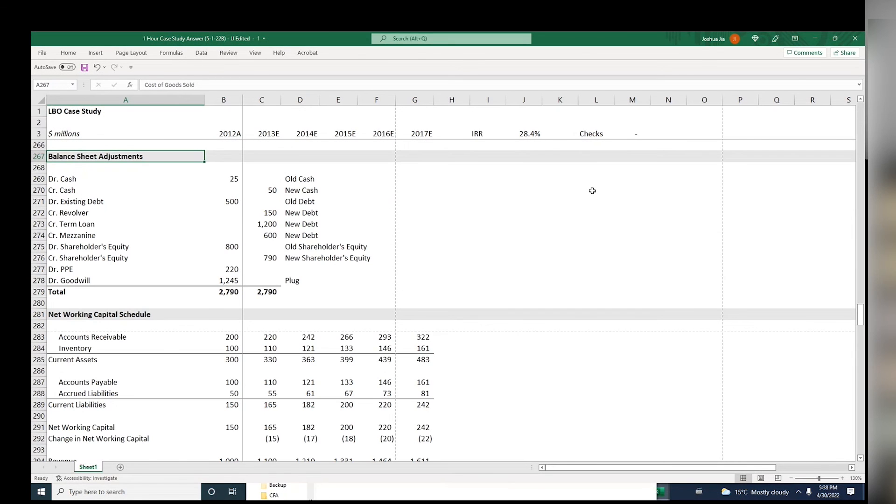
{"action": "key", "text": "Page_Up"}
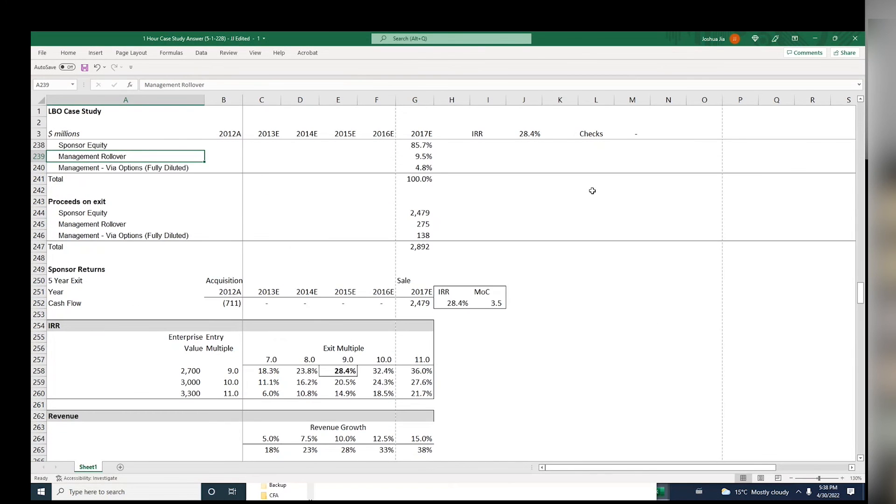
{"action": "key", "text": "alt+Tab"}
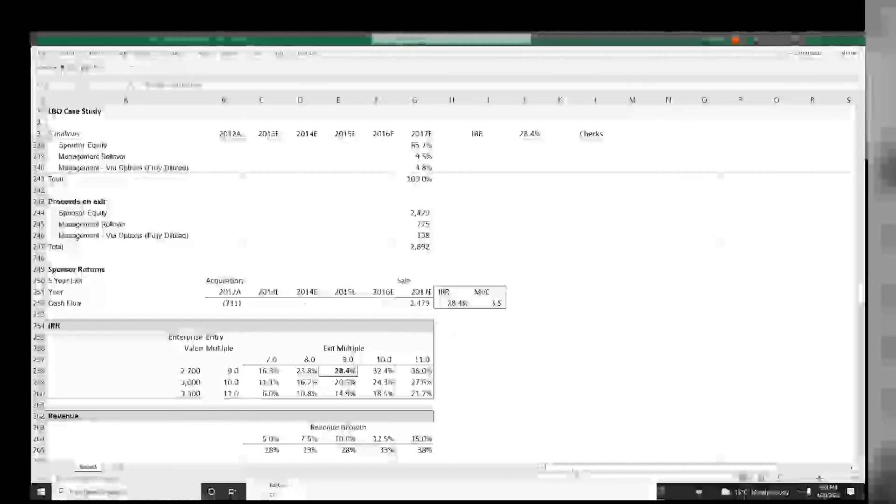
{"action": "key", "text": "alt+Tab"}
{"action": "key", "text": "alt+Tab"}
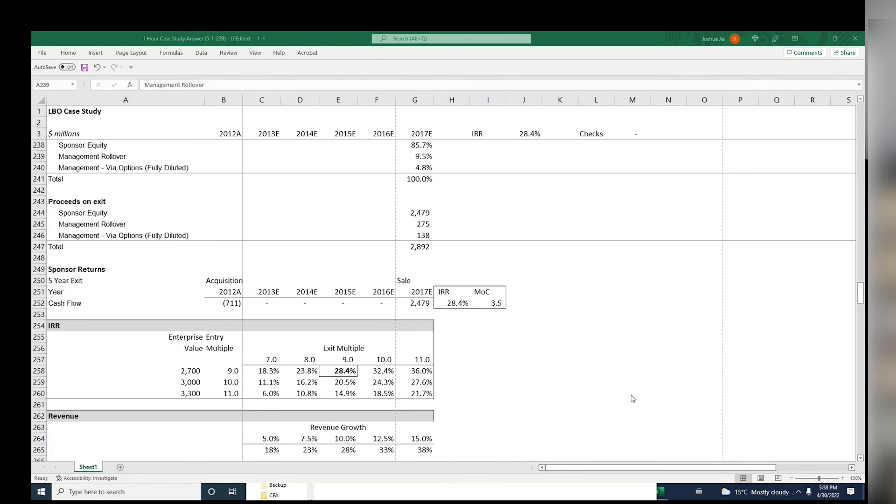
Review the transaction assumptions, financing terms and sources and uses, starting from the beginning of the model
{"action": "left_click", "coordinate": [301, 269]}
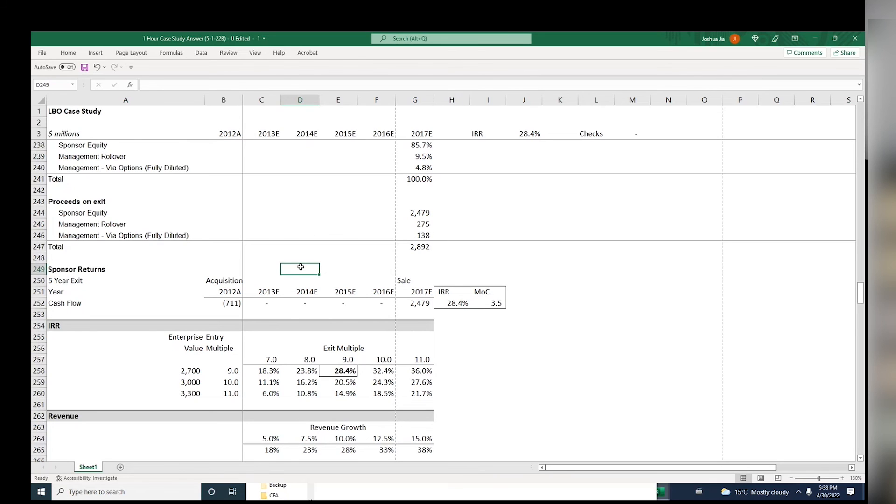
{"action": "key", "text": "Left"}
{"action": "key", "text": "ctrl+Home"}
{"action": "key", "text": "Left"}
{"action": "key", "text": "Down"}
{"action": "key", "text": "Down"}
{"action": "key", "text": "Down"}
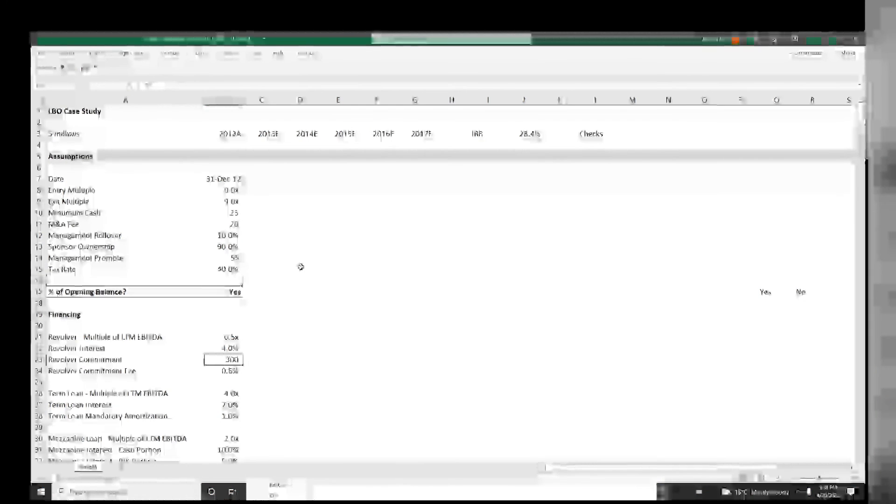
{"action": "key", "text": "Down"}
{"action": "key", "text": "Down"}
{"action": "key", "text": "Down"}
{"action": "key", "text": "Down"}
{"action": "key", "text": "Down"}
{"action": "key", "text": "Down"}
{"action": "key", "text": "Down"}
{"action": "key", "text": "Down"}
{"action": "key", "text": "Down"}
{"action": "key", "text": "Down"}
{"action": "key", "text": "Down"}
{"action": "key", "text": "Down"}
{"action": "key", "text": "Down"}
{"action": "key", "text": "Down"}
{"action": "key", "text": "Down"}
{"action": "key", "text": "Down"}
{"action": "key", "text": "Down"}
{"action": "key", "text": "Down"}
{"action": "key", "text": "Down"}
{"action": "key", "text": "Down"}
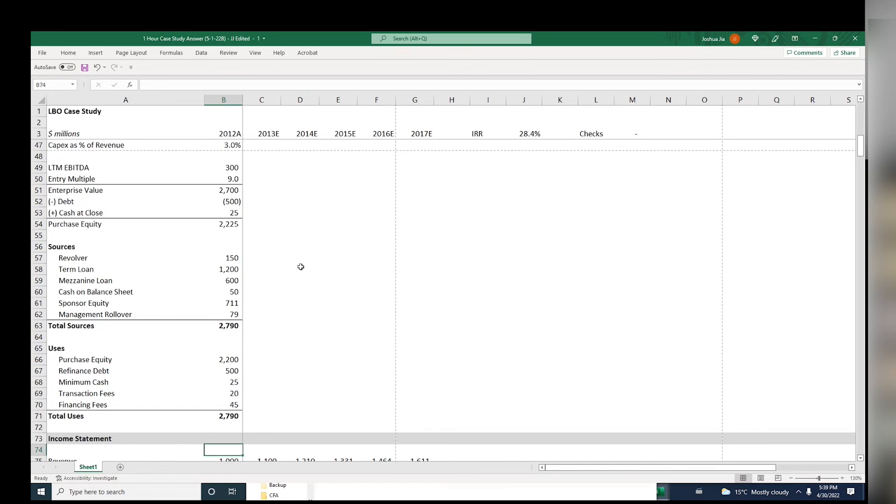
{"action": "key", "text": "Down"}
{"action": "key", "text": "Down"}
{"action": "key", "text": "Down"}
{"action": "key", "text": "Down"}
{"action": "key", "text": "Down"}
{"action": "key", "text": "Down"}
{"action": "key", "text": "Down"}
{"action": "key", "text": "Down"}
{"action": "key", "text": "Down"}
{"action": "key", "text": "Down"}
{"action": "key", "text": "Down"}
{"action": "key", "text": "Down"}
{"action": "key", "text": "Down"}
{"action": "key", "text": "Down"}
{"action": "key", "text": "Down"}
{"action": "key", "text": "Down"}
{"action": "key", "text": "Down"}
{"action": "key", "text": "Down"}
{"action": "key", "text": "Down"}
{"action": "key", "text": "Down"}
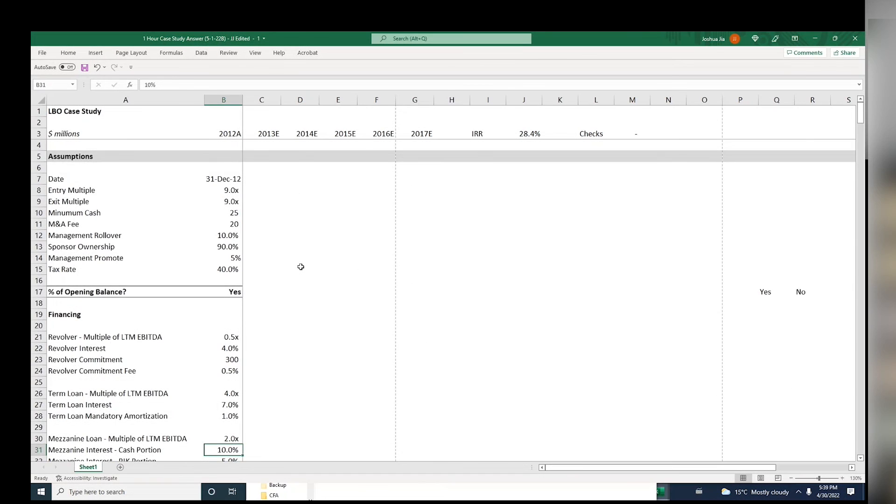
Look through the operating assumptions, income statement and debt schedules, returning to the general assumptions
{"action": "key", "text": "Down"}
{"action": "key", "text": "Down"}
{"action": "key", "text": "Down"}
{"action": "key", "text": "Down"}
{"action": "key", "text": "Down"}
{"action": "key", "text": "Down"}
{"action": "key", "text": "Down"}
{"action": "key", "text": "Down"}
{"action": "key", "text": "Down"}
{"action": "key", "text": "Down"}
{"action": "key", "text": "Down"}
{"action": "key", "text": "Down"}
{"action": "key", "text": "Down"}
{"action": "key", "text": "Down"}
{"action": "key", "text": "Down"}
{"action": "key", "text": "Down"}
{"action": "key", "text": "Down"}
{"action": "key", "text": "Down"}
{"action": "key", "text": "Down"}
{"action": "key", "text": "Down"}
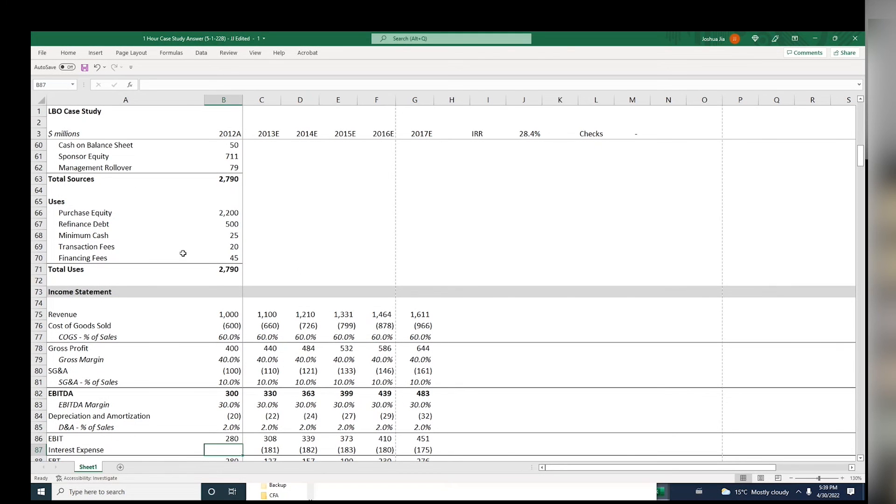
{"action": "left_click", "coordinate": [189, 268]}
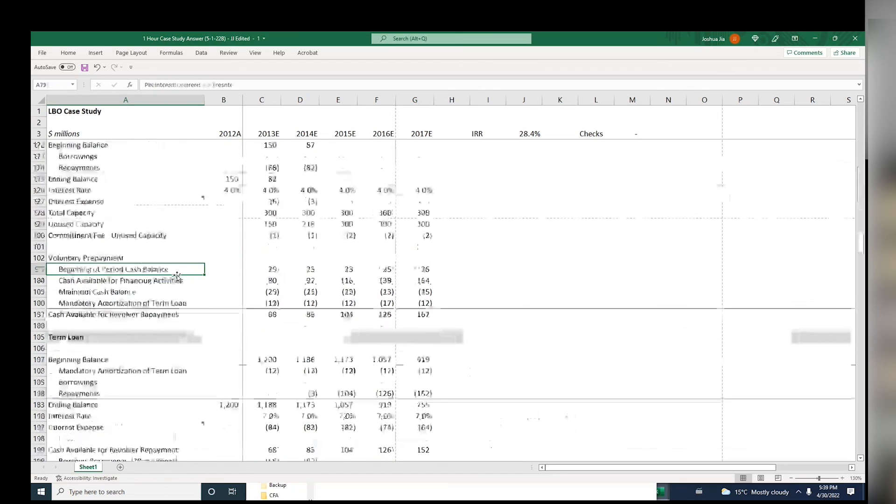
{"action": "key", "text": "Page_Up"}
{"action": "key", "text": "Page_Up"}
{"action": "key", "text": "Page_Up"}
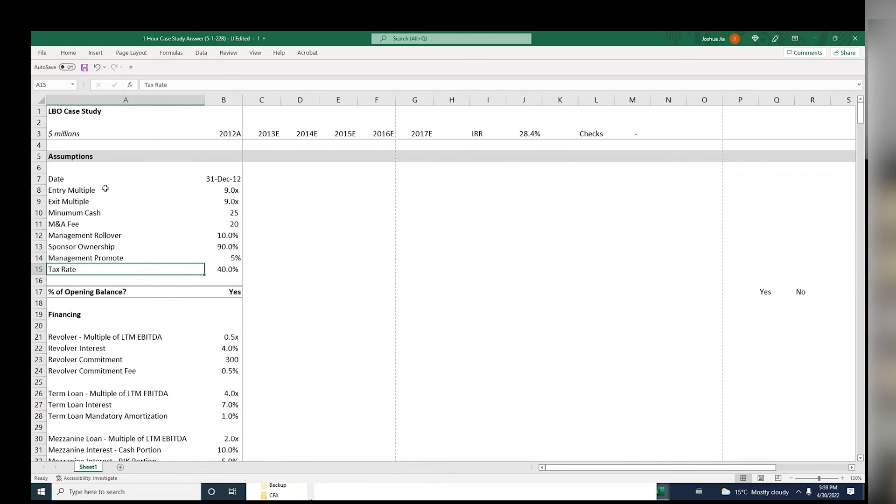
{"action": "key", "text": "alt+Tab"}
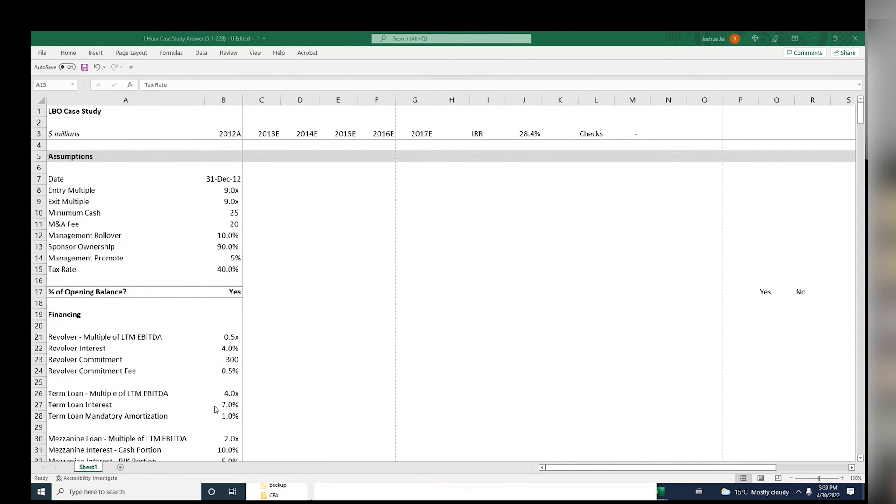
Look through the full model down to the balance sheet adjustments and net working capital schedule, ending back at the sponsor returns
{"action": "key", "text": "Page_Down"}
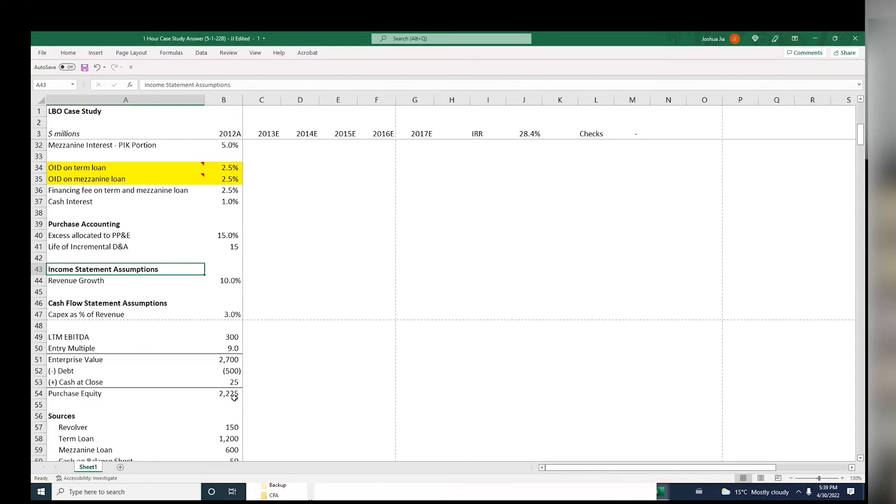
{"action": "key", "text": "Page_Down"}
{"action": "key", "text": "Page_Down"}
{"action": "key", "text": "Page_Down"}
{"action": "key", "text": "Page_Down"}
{"action": "key", "text": "Page_Down"}
{"action": "key", "text": "Page_Down"}
{"action": "key", "text": "Page_Down"}
{"action": "key", "text": "Page_Down"}
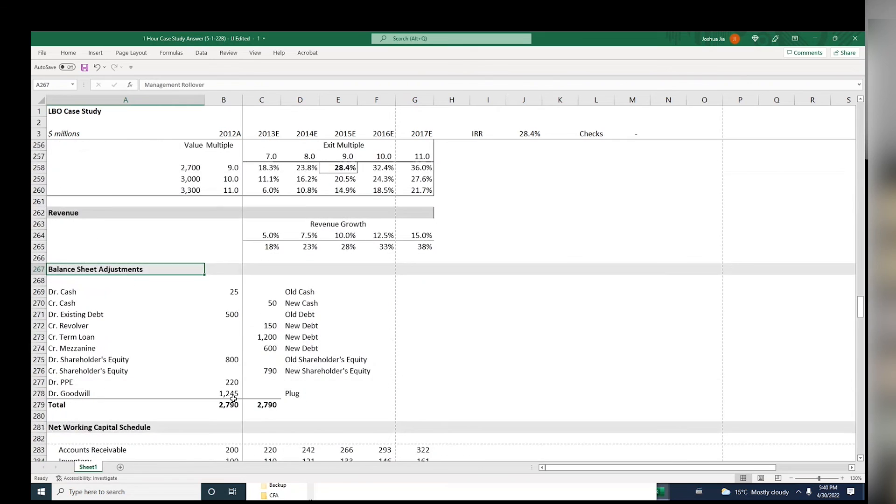
{"action": "key", "text": "Page_Down"}
{"action": "key", "text": "Page_Up"}
{"action": "key", "text": "Page_Up"}
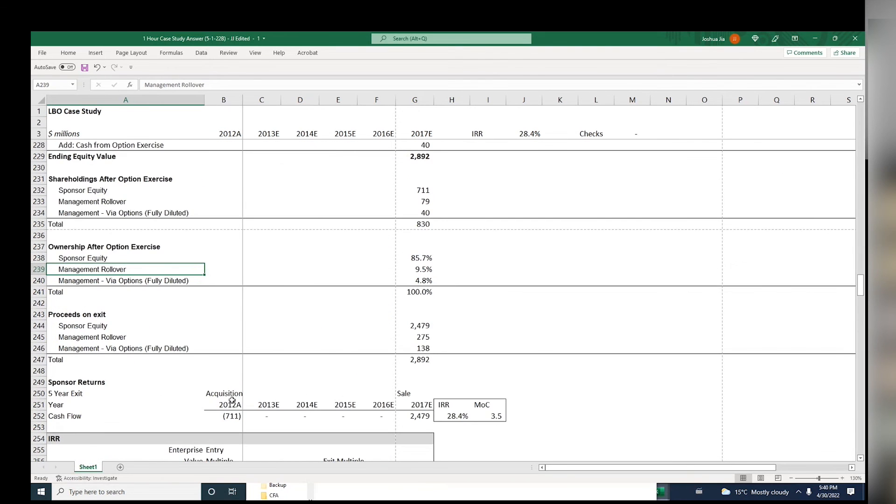
{"action": "key", "text": "Page_Down"}
Examine the sponsor returns cash flows in row 252 together with the IRR and revenue growth sensitivity tables
{"action": "key", "text": "Up"}
{"action": "key", "text": "Up"}
{"action": "key", "text": "Up"}
{"action": "key", "text": "Up"}
{"action": "key", "text": "Up"}
{"action": "key", "text": "Up"}
{"action": "key", "text": "Up"}
{"action": "key", "text": "Up"}
{"action": "key", "text": "Up"}
{"action": "key", "text": "Up"}
{"action": "key", "text": "Up"}
{"action": "key", "text": "Up"}
{"action": "key", "text": "Up"}
{"action": "key", "text": "Up"}
{"action": "key", "text": "Up"}
{"action": "key", "text": "Up"}
{"action": "key", "text": "Up"}
{"action": "key", "text": "Up"}
{"action": "key", "text": "Up"}
{"action": "key", "text": "Up"}
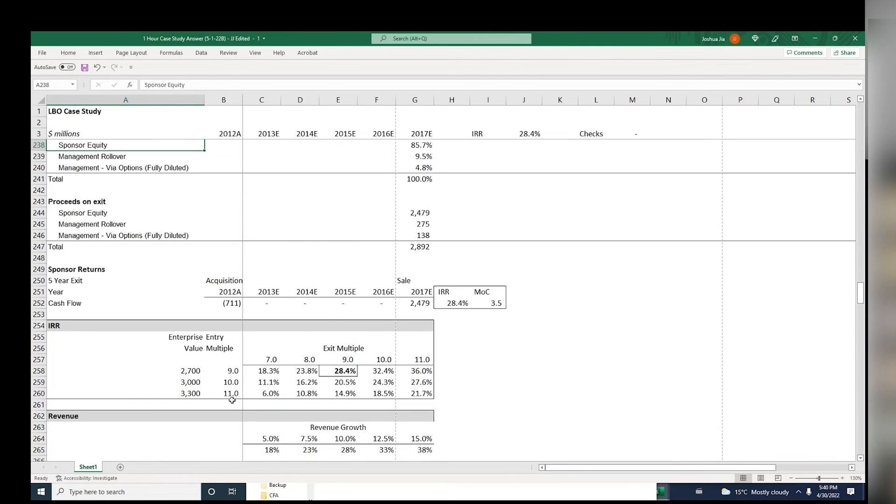
{"action": "key", "text": "Right"}
{"action": "key", "text": "Down"}
{"action": "key", "text": "Down"}
{"action": "key", "text": "Down"}
{"action": "key", "text": "Down"}
{"action": "key", "text": "Down"}
{"action": "key", "text": "Down"}
{"action": "key", "text": "Down"}
{"action": "key", "text": "Down"}
{"action": "key", "text": "Down"}
{"action": "key", "text": "Down"}
{"action": "key", "text": "Down"}
{"action": "key", "text": "Down"}
{"action": "key", "text": "Down"}
{"action": "key", "text": "Right"}
{"action": "key", "text": "Right"}
{"action": "key", "text": "Right"}
{"action": "key", "text": "Down"}
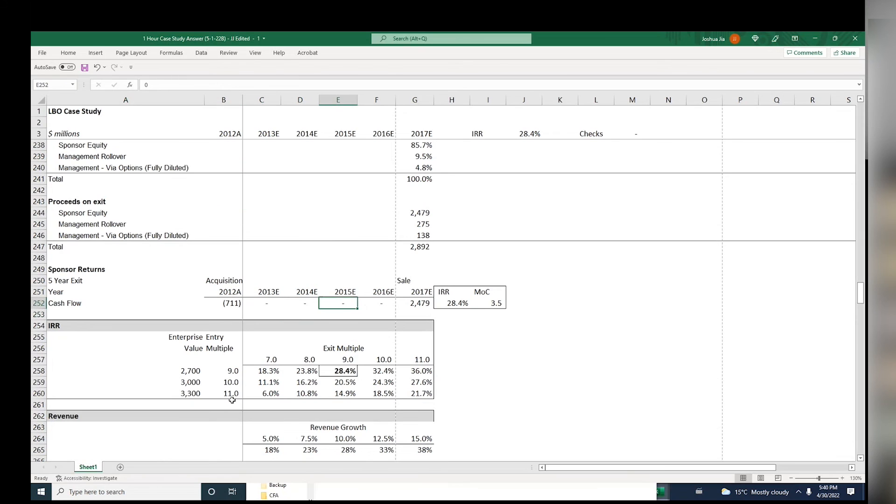
{"action": "key", "text": "Right"}
{"action": "key", "text": "Left"}
{"action": "key", "text": "Left"}
{"action": "key", "text": "Left"}
{"action": "key", "text": "Right"}
{"action": "key", "text": "Right"}
{"action": "key", "text": "Left"}
{"action": "key", "text": "Right"}
{"action": "left_click", "coordinate": [625, 449]}
{"action": "left_click", "coordinate": [625, 443]}
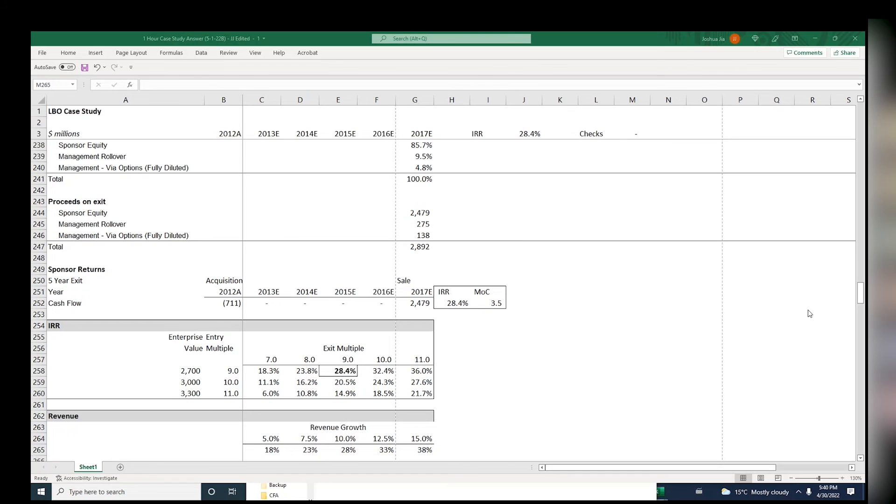
Look through the model from the beginning down to the Revolver section of the debt schedule
{"action": "left_click", "coordinate": [751, 288]}
{"action": "key", "text": "ctrl+Home"}
{"action": "key", "text": "Page_Down"}
{"action": "key", "text": "Page_Down"}
{"action": "key", "text": "Page_Down"}
{"action": "key", "text": "Page_Down"}
{"action": "key", "text": "Page_Down"}
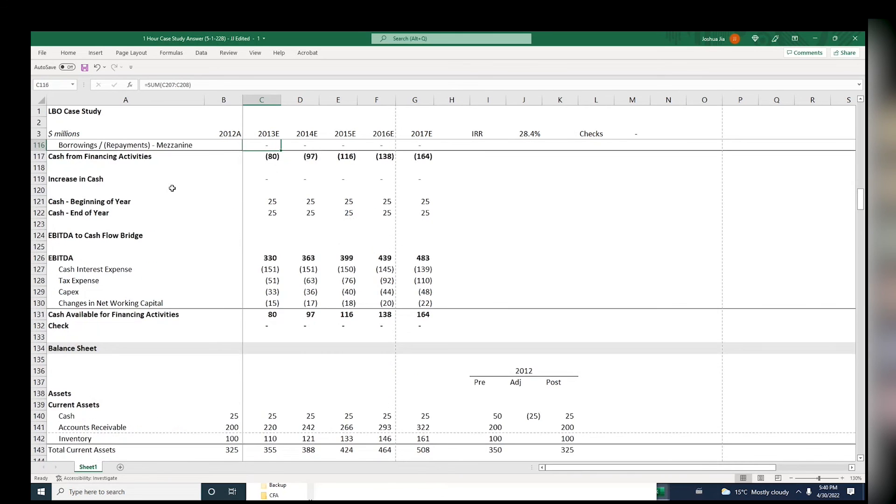
{"action": "key", "text": "Page_Down"}
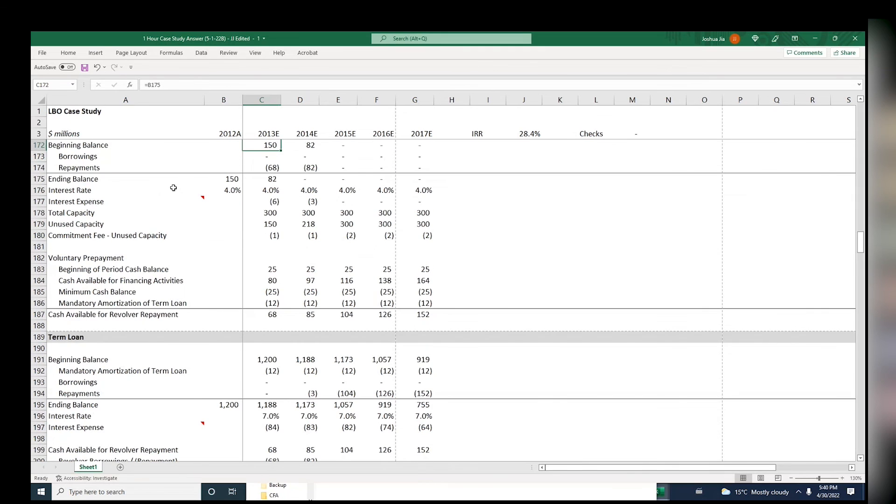
{"action": "key", "text": "Up"}
{"action": "key", "text": "Up"}
{"action": "key", "text": "Up"}
{"action": "key", "text": "Up"}
{"action": "key", "text": "Up"}
{"action": "key", "text": "Up"}
{"action": "key", "text": "Up"}
{"action": "key", "text": "Up"}
{"action": "key", "text": "Up"}
{"action": "key", "text": "Down"}
{"action": "key", "text": "Down"}
{"action": "key", "text": "Down"}
{"action": "key", "text": "Down"}
{"action": "key", "text": "Down"}
{"action": "key", "text": "Down"}
{"action": "key", "text": "Down"}
{"action": "key", "text": "Down"}
{"action": "key", "text": "Down"}
{"action": "key", "text": "Down"}
{"action": "key", "text": "Down"}
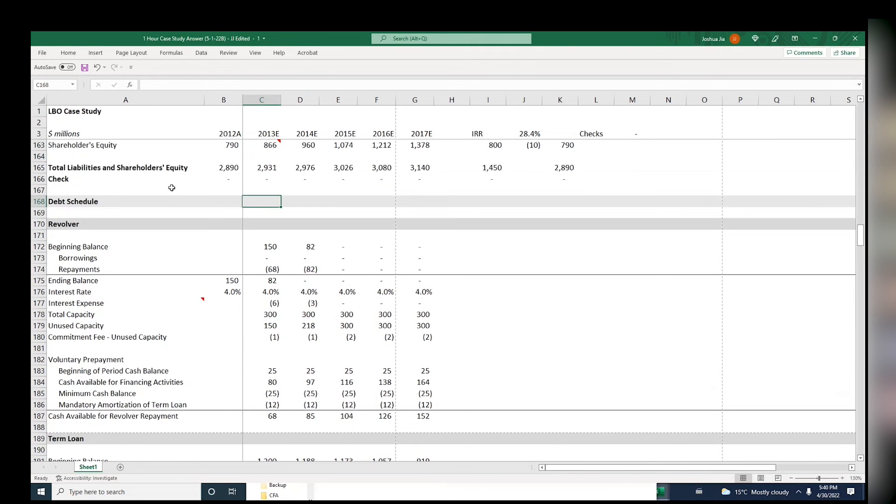
{"action": "key", "text": "Up"}
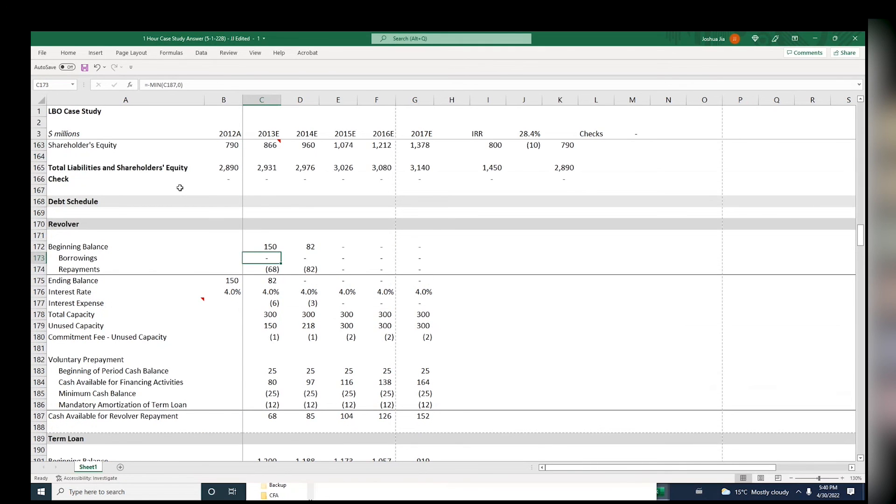
Inspect the revolver formulas for 2013E borrowings in C173 and for 2013E to 2016E repayments in C174:F174
{"action": "key", "text": "F2"}
{"action": "key", "text": "Escape"}
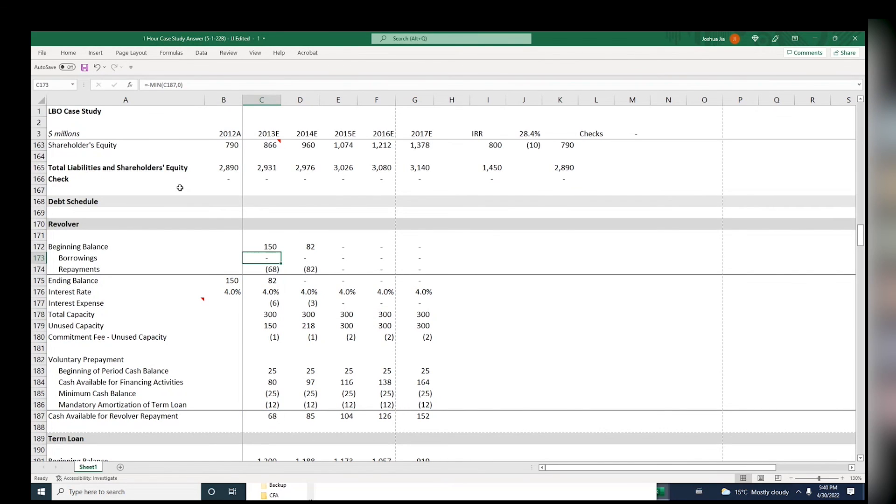
{"action": "key", "text": "Down"}
{"action": "key", "text": "F2"}
{"action": "key", "text": "Escape"}
{"action": "key", "text": "Right"}
{"action": "key", "text": "F2"}
{"action": "key", "text": "Escape"}
{"action": "key", "text": "Right"}
{"action": "key", "text": "F2"}
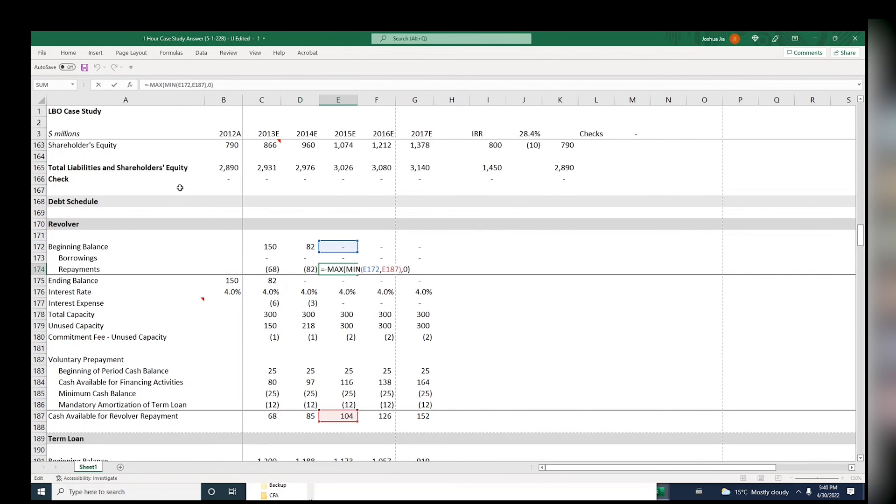
{"action": "key", "text": "Escape"}
{"action": "key", "text": "Right"}
{"action": "key", "text": "F2"}
{"action": "key", "text": "Escape"}
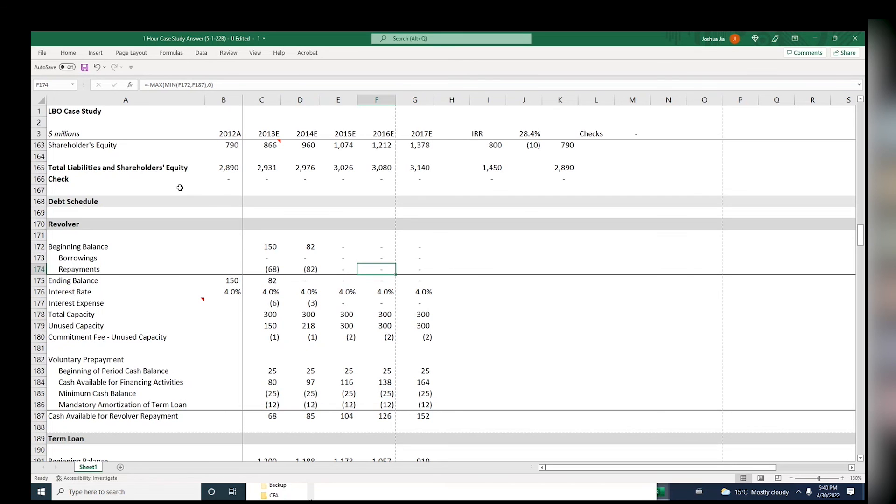
Examine the remaining revolver rows, the term loan and mezzanine schedules and the total interest expense below
{"action": "key", "text": "Down"}
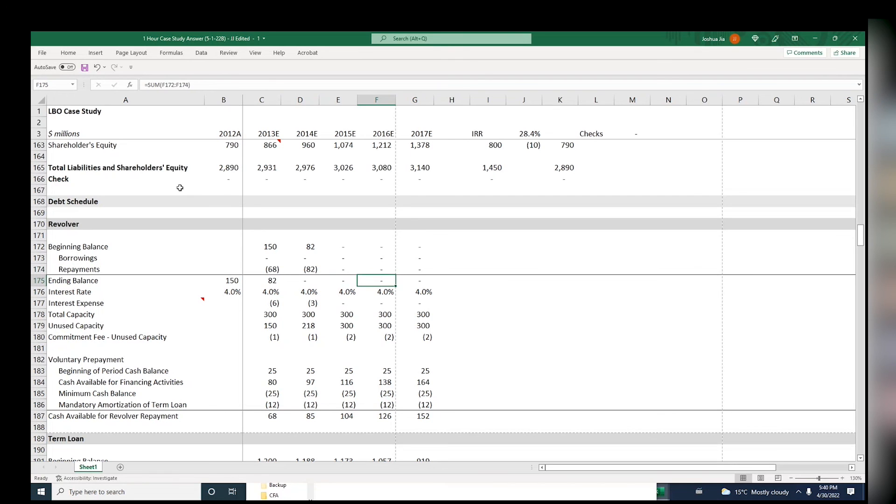
{"action": "key", "text": "Down"}
{"action": "key", "text": "Down"}
{"action": "key", "text": "Down"}
{"action": "key", "text": "Down"}
{"action": "key", "text": "Down"}
{"action": "key", "text": "Down"}
{"action": "key", "text": "Down"}
{"action": "key", "text": "Down"}
{"action": "key", "text": "Down"}
{"action": "key", "text": "Down"}
{"action": "key", "text": "Down"}
{"action": "key", "text": "Down"}
{"action": "key", "text": "Down"}
{"action": "key", "text": "Down"}
{"action": "key", "text": "Down"}
{"action": "key", "text": "Down"}
{"action": "key", "text": "Down"}
{"action": "key", "text": "Down"}
{"action": "key", "text": "Down"}
{"action": "key", "text": "Down"}
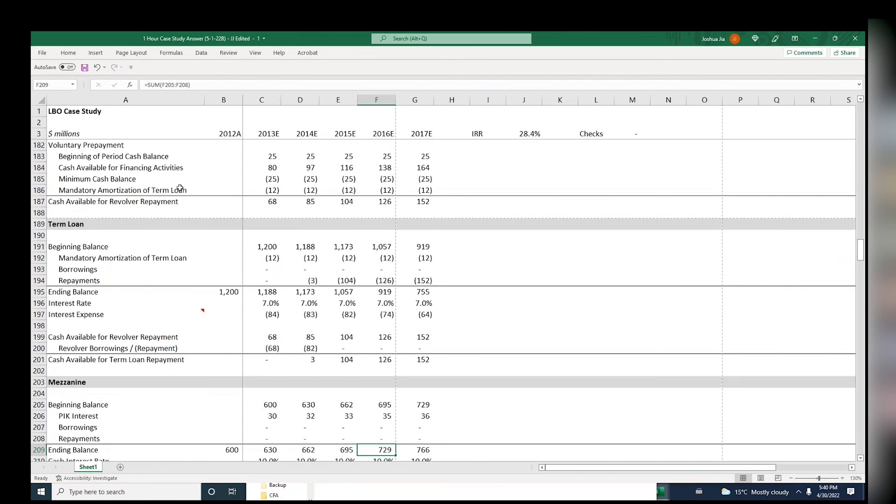
{"action": "key", "text": "Down"}
{"action": "key", "text": "Down"}
{"action": "key", "text": "Down"}
{"action": "key", "text": "Down"}
{"action": "key", "text": "Down"}
{"action": "key", "text": "Down"}
{"action": "key", "text": "Down"}
{"action": "key", "text": "Down"}
{"action": "key", "text": "Down"}
{"action": "key", "text": "Down"}
{"action": "key", "text": "Down"}
{"action": "key", "text": "Down"}
{"action": "key", "text": "Down"}
{"action": "key", "text": "Down"}
{"action": "key", "text": "Down"}
{"action": "key", "text": "Down"}
{"action": "key", "text": "Down"}
{"action": "key", "text": "Down"}
{"action": "key", "text": "Down"}
{"action": "key", "text": "Down"}
{"action": "key", "text": "Page_Up"}
{"action": "key", "text": "Up"}
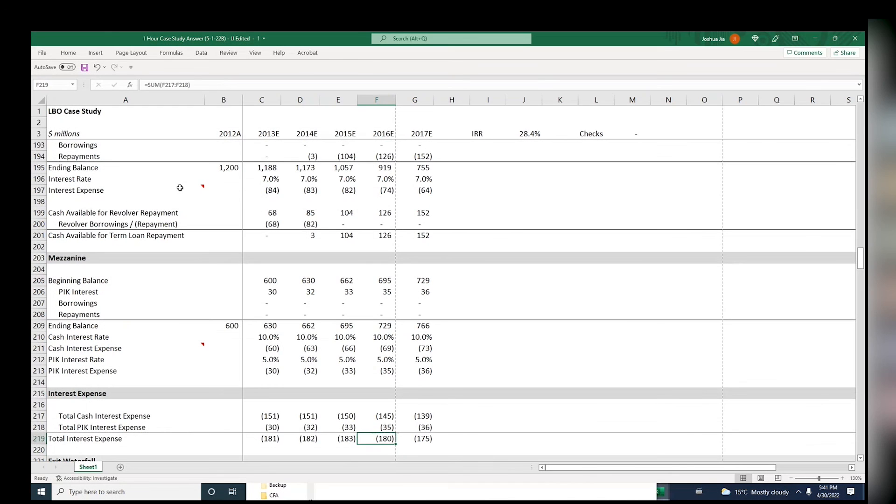
Look back up through the debt schedules, balance sheet, cash flow and income statements to the opening assumptions
{"action": "key", "text": "Up"}
{"action": "key", "text": "Up"}
{"action": "key", "text": "Up"}
{"action": "key", "text": "Up"}
{"action": "key", "text": "Up"}
{"action": "key", "text": "Up"}
{"action": "key", "text": "Up"}
{"action": "key", "text": "Up"}
{"action": "key", "text": "Up"}
{"action": "key", "text": "Up"}
{"action": "key", "text": "Up"}
{"action": "key", "text": "Up"}
{"action": "key", "text": "Up"}
{"action": "key", "text": "Up"}
{"action": "key", "text": "Up"}
{"action": "key", "text": "Up"}
{"action": "key", "text": "Up"}
{"action": "key", "text": "Up"}
{"action": "key", "text": "Up"}
{"action": "key", "text": "Up"}
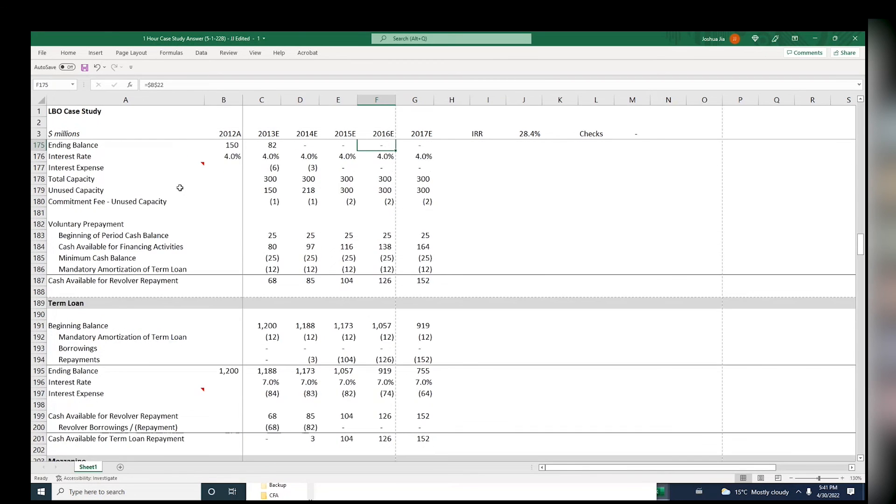
{"action": "key", "text": "Up"}
{"action": "key", "text": "Up"}
{"action": "key", "text": "Page_Up"}
{"action": "key", "text": "Page_Up"}
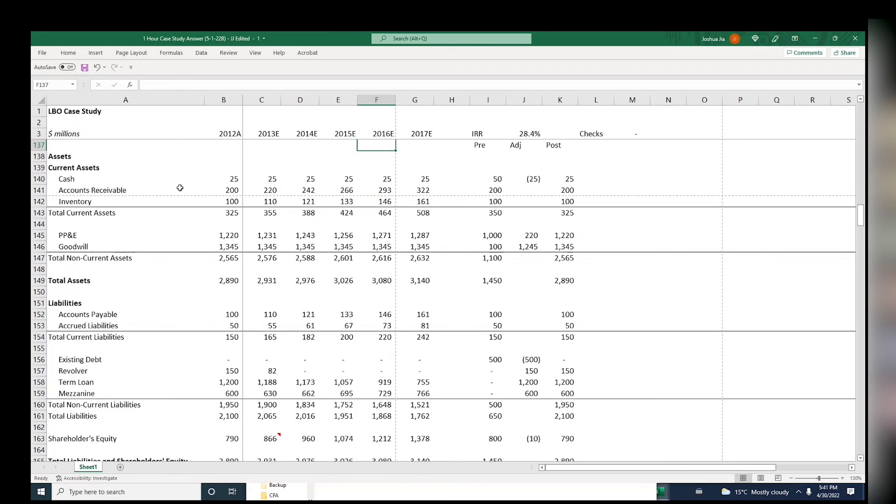
{"action": "key", "text": "Page_Up"}
{"action": "key", "text": "Page_Up"}
{"action": "key", "text": "Page_Up"}
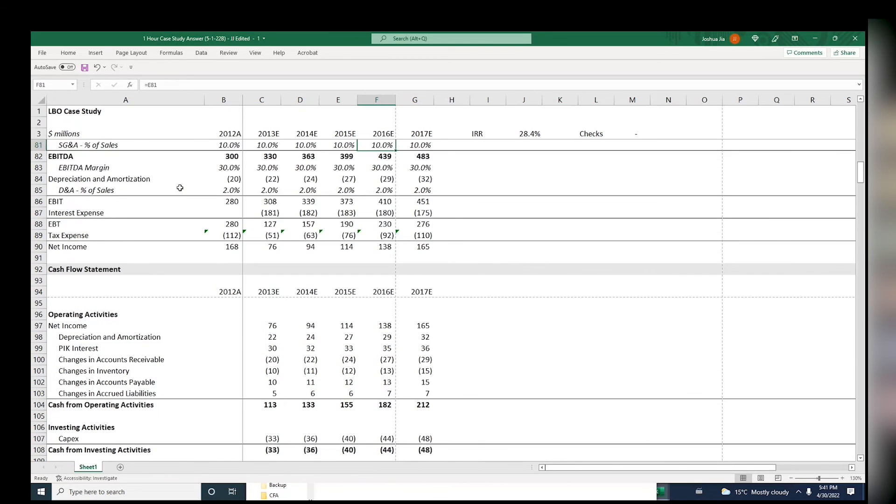
{"action": "key", "text": "Page_Up"}
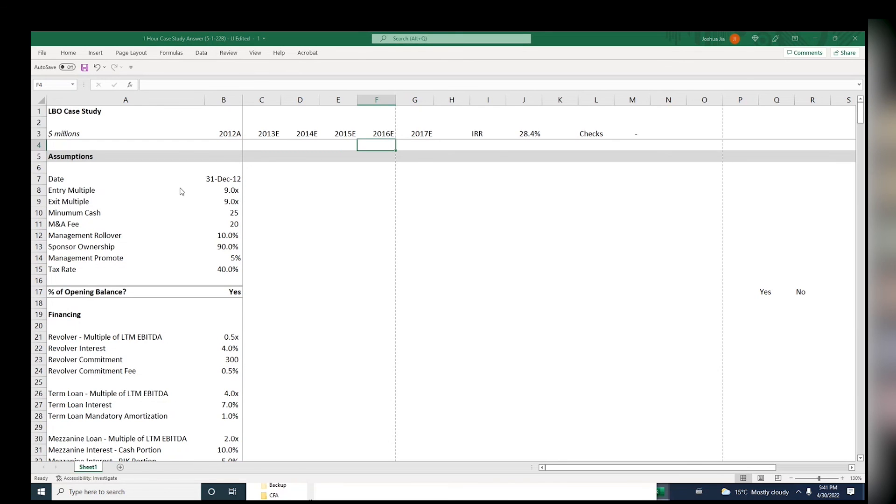
Switch to File Explorer and open the Finance Interview Coach folder inside Work
{"action": "key", "text": "alt+Tab"}
{"action": "key", "text": "alt+Tab"}
{"action": "key", "text": "alt+Tab"}
{"action": "key", "text": "alt+Tab"}
{"action": "key", "text": "alt+Tab"}
{"action": "key", "text": "alt+Tab"}
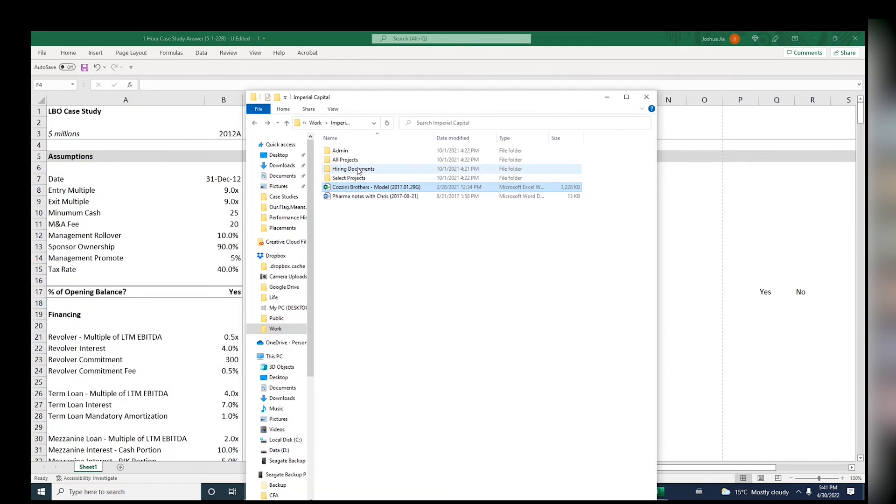
{"action": "key", "text": "alt+Up"}
{"action": "double_click", "coordinate": [369, 187]}
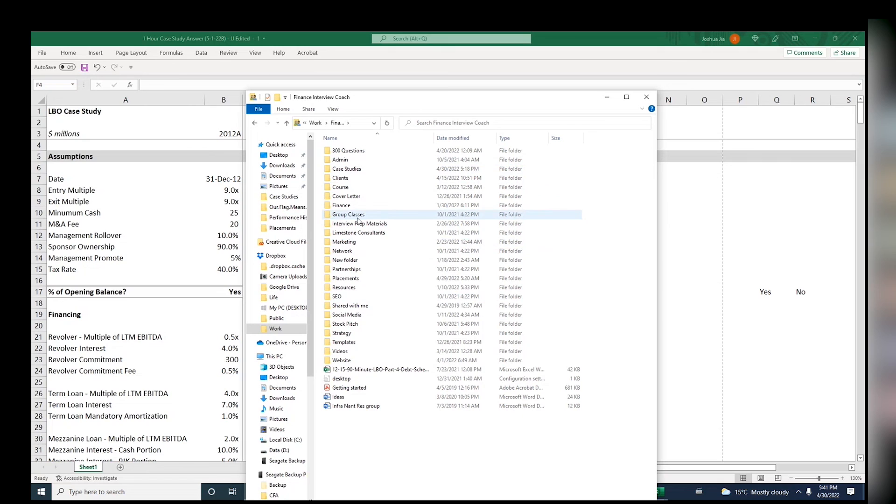
Find the Case Studies folder within Finance Interview Coach and open it
{"action": "left_click", "coordinate": [358, 233]}
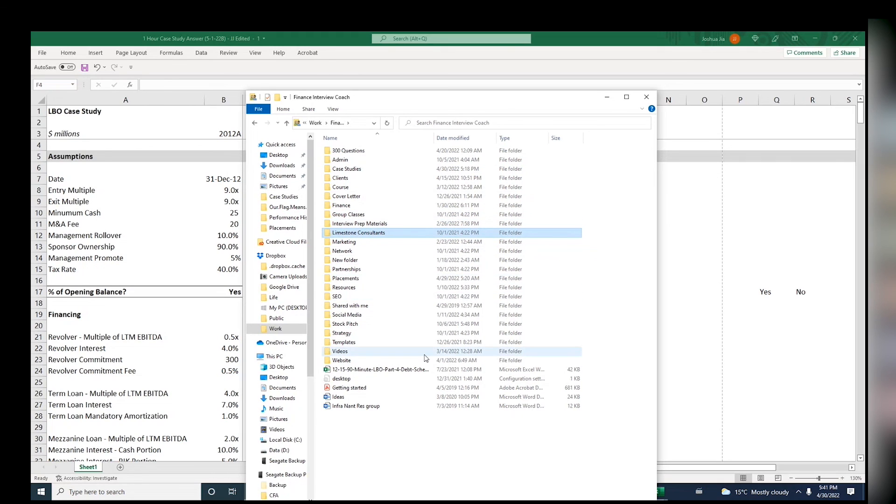
{"action": "key", "text": "Down"}
{"action": "key", "text": "Down"}
{"action": "key", "text": "Down"}
{"action": "key", "text": "Down"}
{"action": "key", "text": "Down"}
{"action": "key", "text": "Down"}
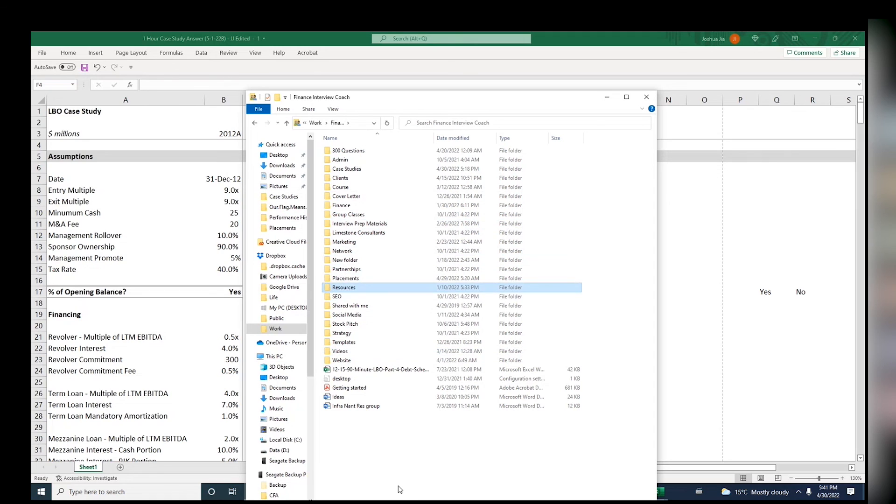
{"action": "key", "text": "Home"}
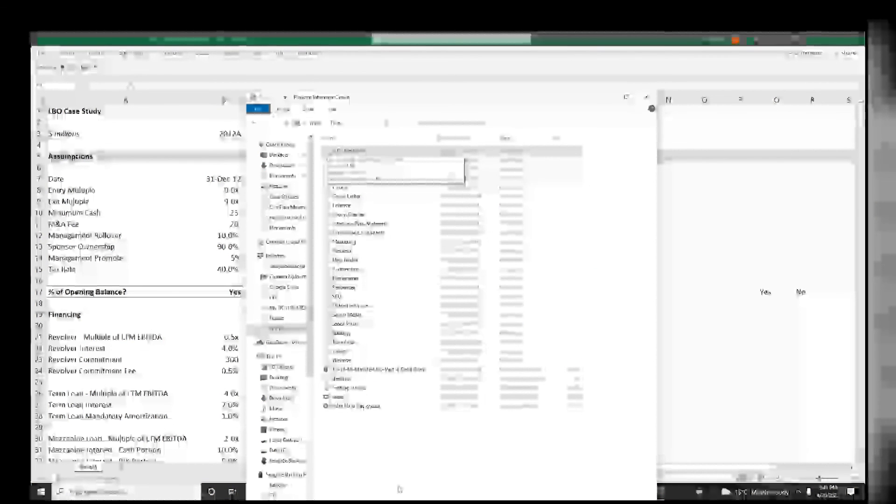
{"action": "key", "text": "Down"}
{"action": "key", "text": "Down"}
{"action": "key", "text": "Down"}
{"action": "key", "text": "Down"}
{"action": "key", "text": "Down"}
{"action": "key", "text": "Down"}
{"action": "key", "text": "Down"}
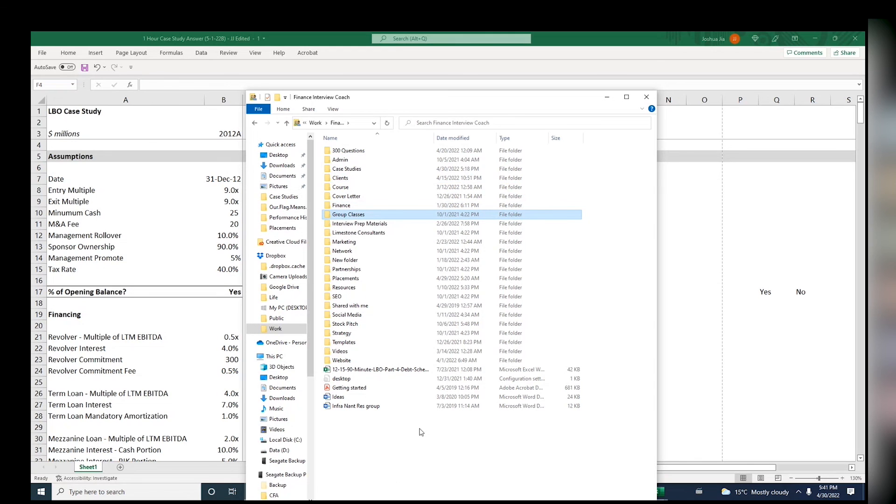
{"action": "key", "text": "Home"}
{"action": "key", "text": "Down"}
{"action": "key", "text": "Return"}
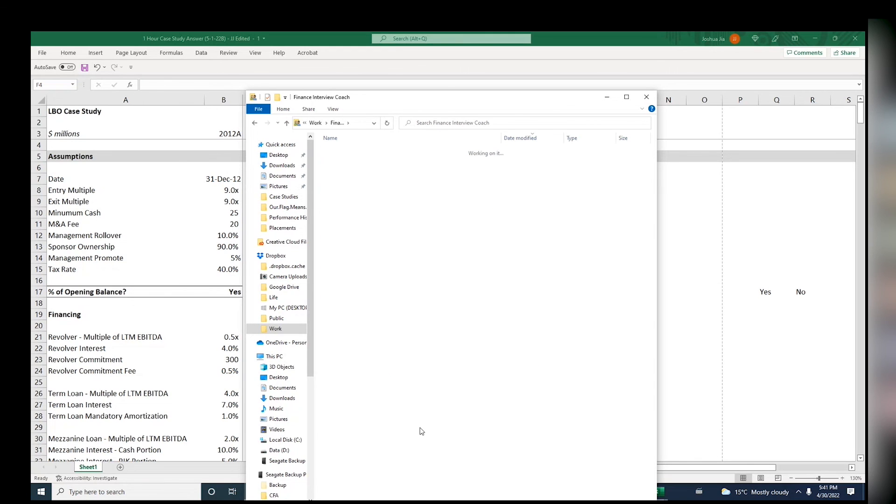
Open the Practice LBO Test (2020-07-22A) workbook and show its Question sheet
{"action": "key", "text": "Down"}
{"action": "key", "text": "Down"}
{"action": "key", "text": "Down"}
{"action": "key", "text": "Down"}
{"action": "key", "text": "Down"}
{"action": "key", "text": "Down"}
{"action": "key", "text": "Down"}
{"action": "key", "text": "Down"}
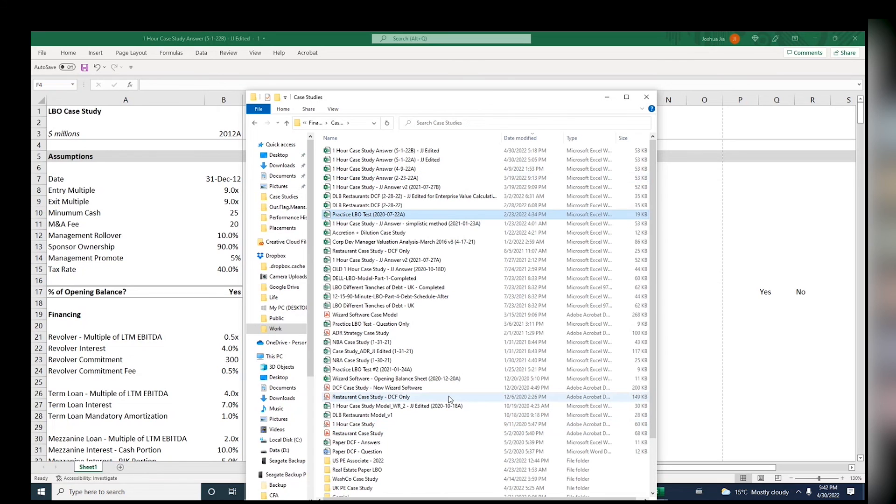
{"action": "key", "text": "alt+Tab"}
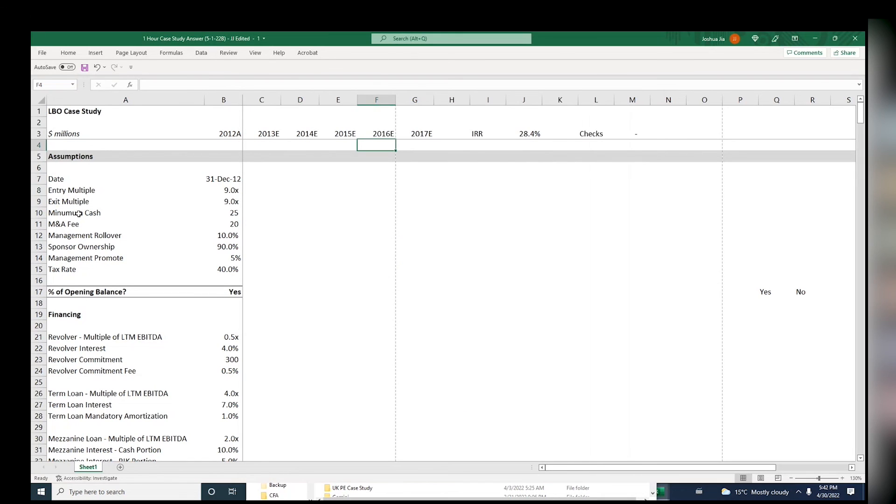
{"action": "key", "text": "alt+Tab"}
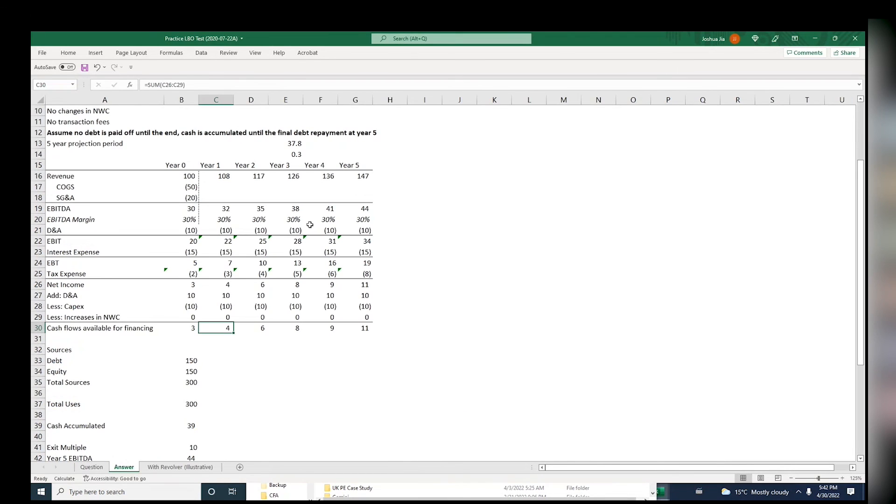
{"action": "key", "text": "ctrl+Page_Up"}
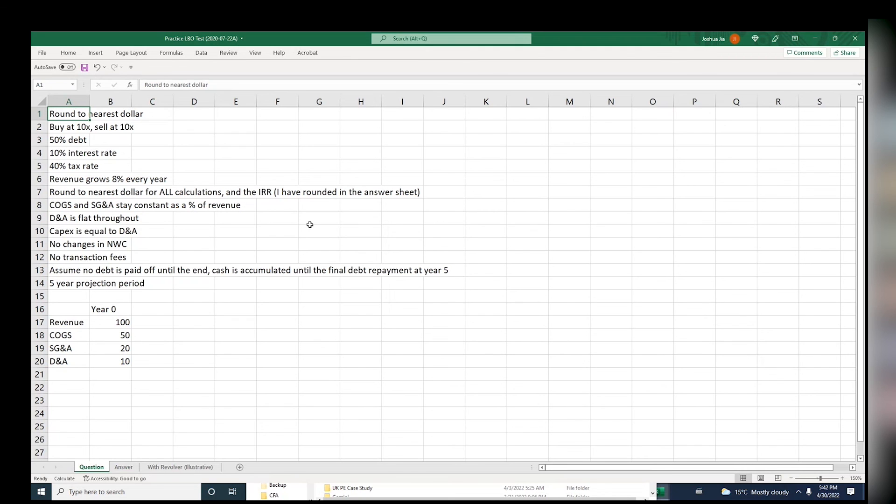
Read down the Question sheet's assumptions to the transaction fees line, taking a brief look at the Answer sheet
{"action": "key", "text": "Down"}
{"action": "key", "text": "Up"}
{"action": "key", "text": "Down"}
{"action": "key", "text": "Down"}
{"action": "key", "text": "Down"}
{"action": "key", "text": "Down"}
{"action": "key", "text": "Down"}
{"action": "key", "text": "Down"}
{"action": "key", "text": "Down"}
{"action": "key", "text": "Down"}
{"action": "key", "text": "Down"}
{"action": "key", "text": "Down"}
{"action": "key", "text": "Down"}
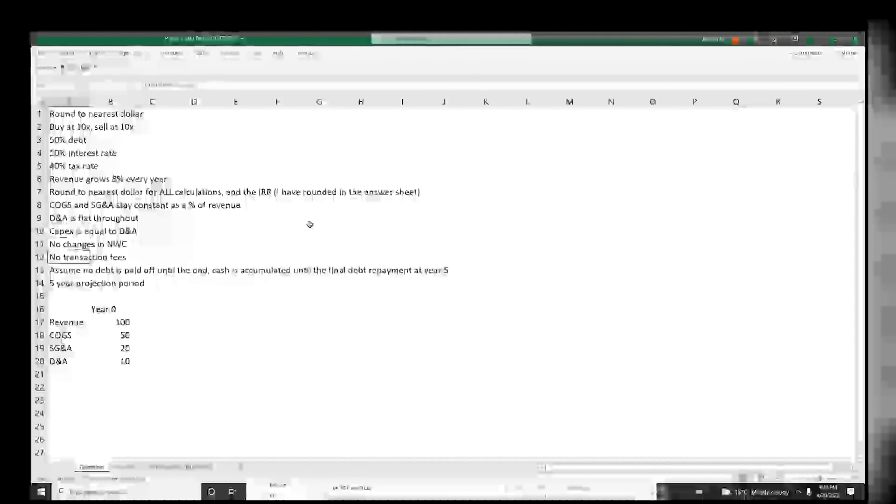
{"action": "key", "text": "ctrl+Page_Down"}
{"action": "key", "text": "ctrl+Page_Up"}
Go back up the Question sheet to the assumptions on purchase and exit multiples and debt share
{"action": "key", "text": "Up"}
{"action": "key", "text": "Up"}
{"action": "key", "text": "Up"}
{"action": "key", "text": "Up"}
{"action": "key", "text": "Up"}
{"action": "key", "text": "Up"}
{"action": "key", "text": "Up"}
{"action": "key", "text": "Up"}
{"action": "key", "text": "Up"}
{"action": "key", "text": "Up"}
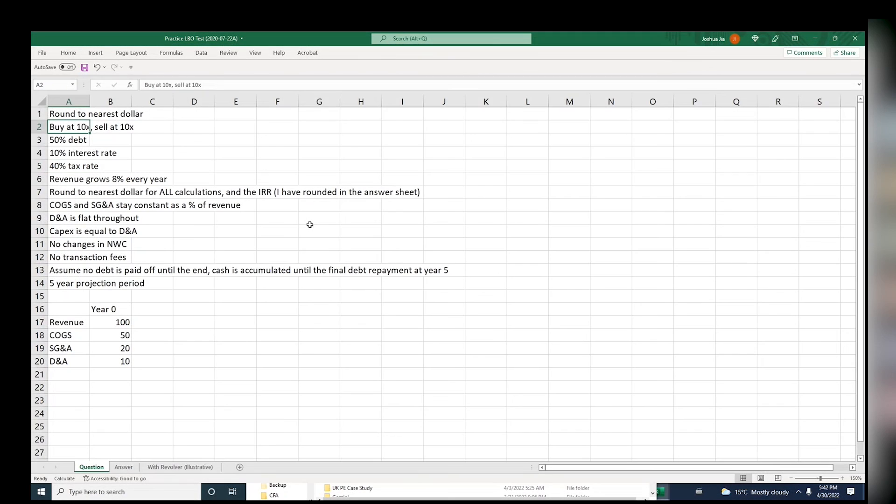
{"action": "key", "text": "Down"}
{"action": "key", "text": "Down"}
{"action": "key", "text": "Up"}
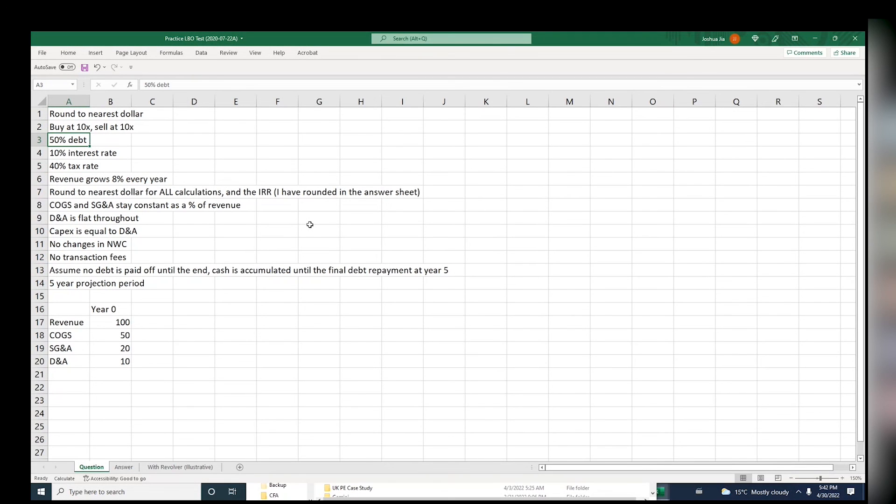
Review the assumptions from interest rate down to NWC, examining the capex and D&A lines more closely
{"action": "key", "text": "Down"}
{"action": "key", "text": "Down"}
{"action": "key", "text": "Down"}
{"action": "key", "text": "Down"}
{"action": "key", "text": "Down"}
{"action": "key", "text": "Down"}
{"action": "key", "text": "Down"}
{"action": "key", "text": "Down"}
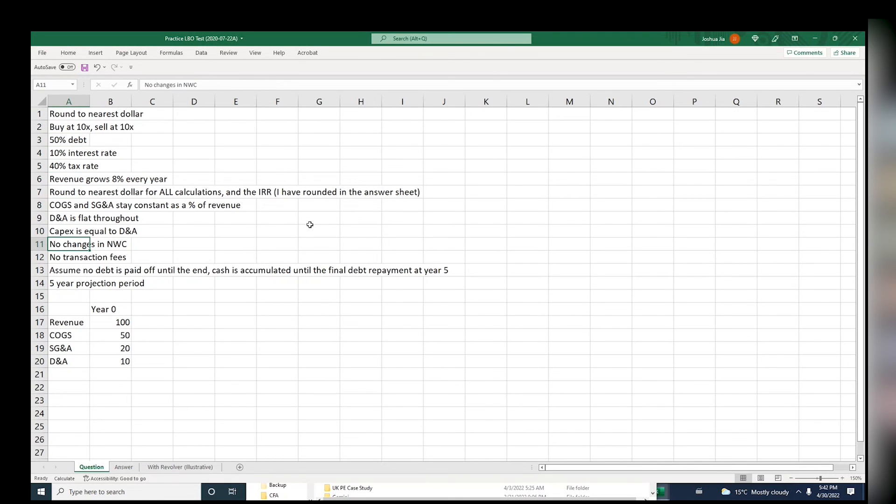
{"action": "key", "text": "Up"}
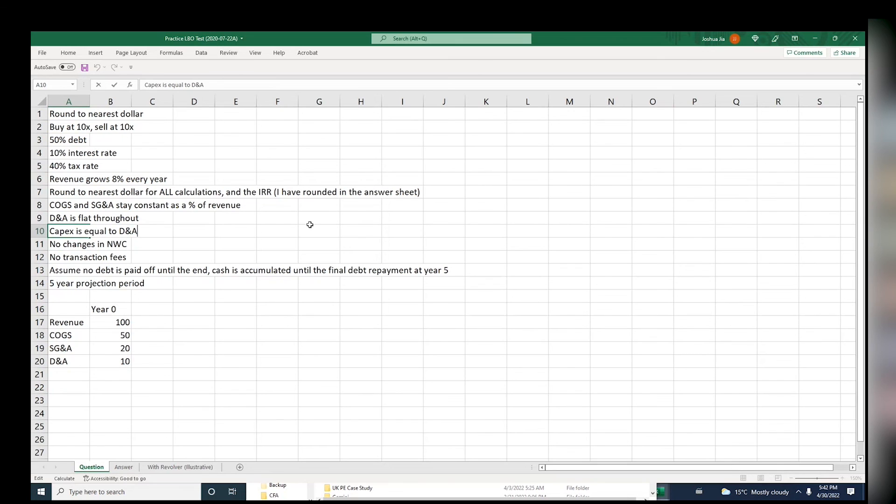
{"action": "key", "text": "F2"}
{"action": "key", "text": "Up"}
{"action": "key", "text": "F2"}
{"action": "key", "text": "Up"}
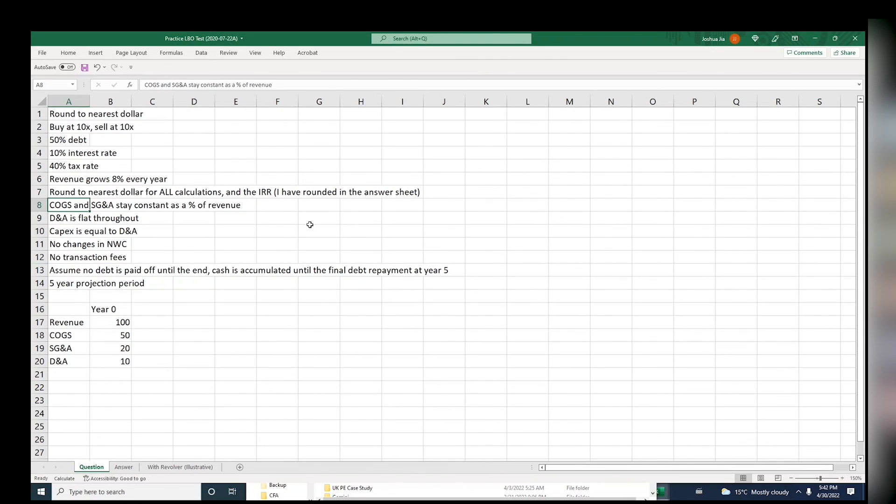
Reread the Question sheet's assumptions from the first rounding rule through the debt repayment and projection period lines
{"action": "key", "text": "ctrl+Up"}
{"action": "key", "text": "Down"}
{"action": "key", "text": "Down"}
{"action": "key", "text": "Down"}
{"action": "key", "text": "Down"}
{"action": "key", "text": "Down"}
{"action": "key", "text": "Down"}
{"action": "key", "text": "Down"}
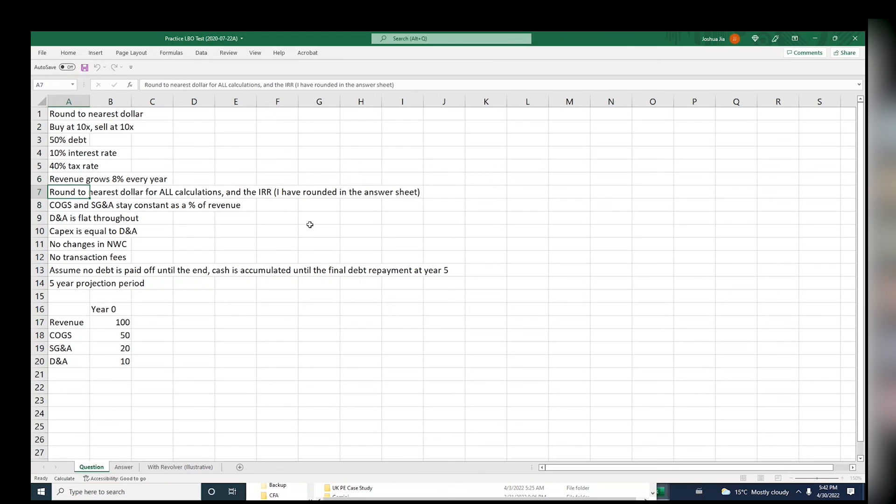
{"action": "key", "text": "Down"}
{"action": "key", "text": "Down"}
{"action": "key", "text": "Down"}
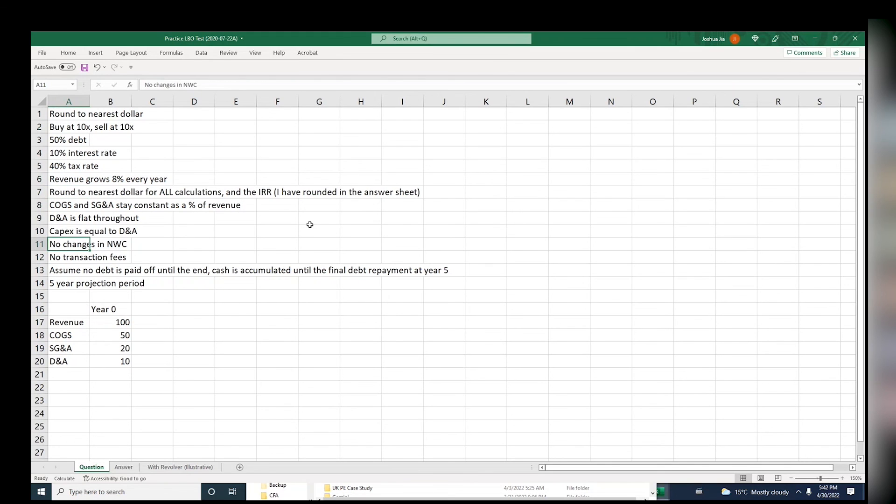
{"action": "key", "text": "Down"}
{"action": "key", "text": "Down"}
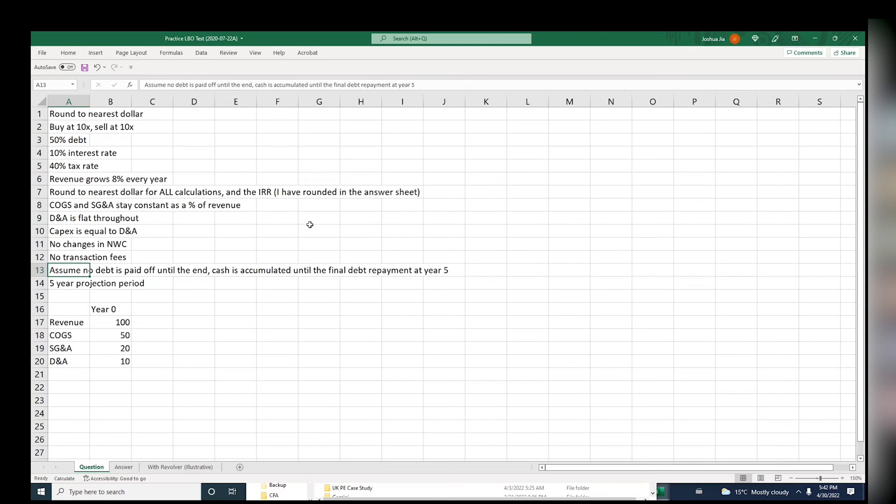
{"action": "key", "text": "ctrl+Page_Down"}
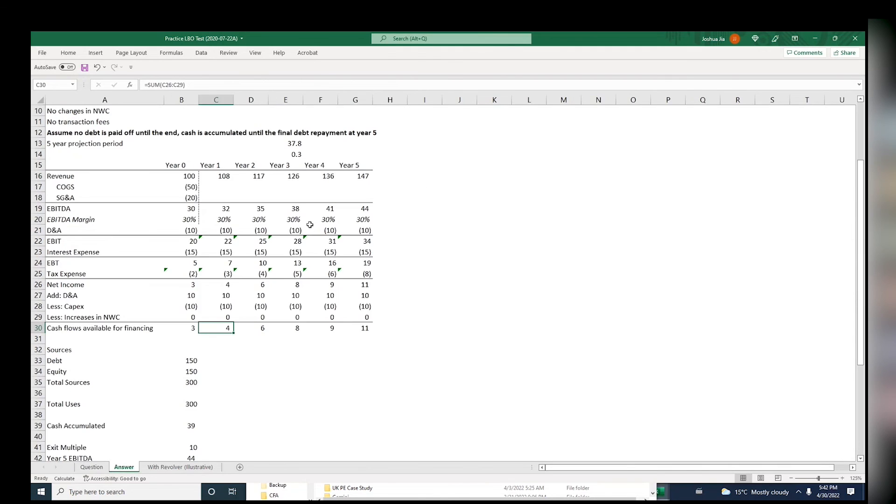
{"action": "key", "text": "ctrl+Page_Up"}
{"action": "key", "text": "Down"}
{"action": "key", "text": "Right"}
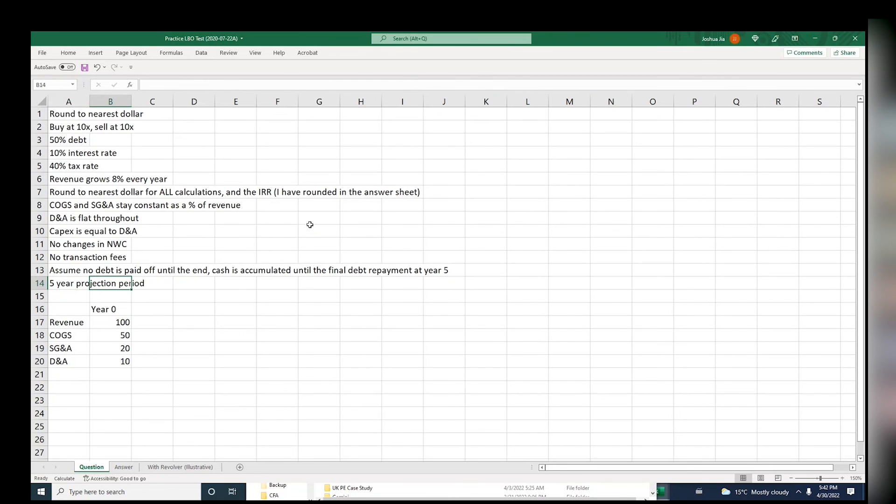
Show the Answer sheet and inspect the projected revenue formulas across the forecast years
{"action": "key", "text": "ctrl+Page_Down"}
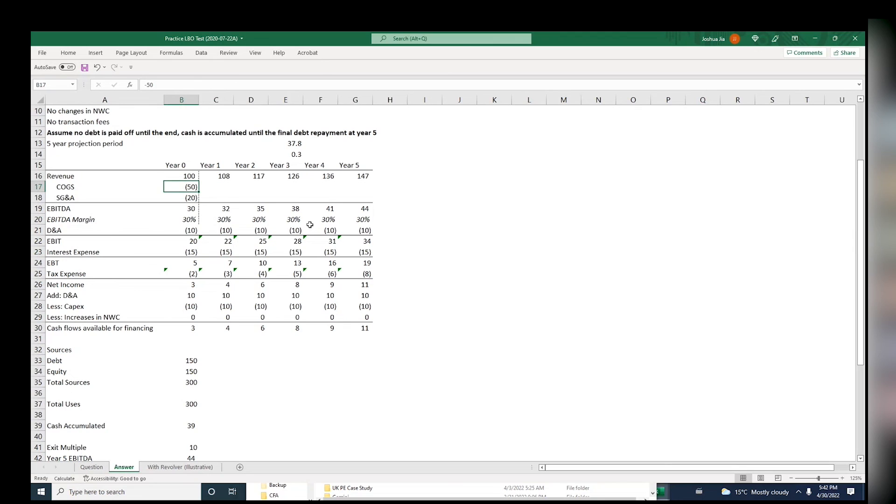
{"action": "key", "text": "Up"}
{"action": "key", "text": "Right"}
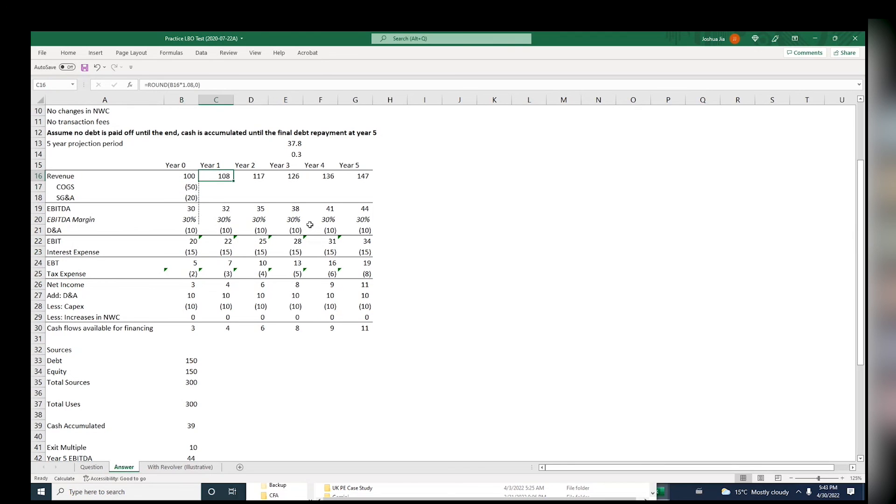
{"action": "key", "text": "F2"}
{"action": "key", "text": "Escape"}
{"action": "key", "text": "Right"}
{"action": "key", "text": "Right"}
{"action": "key", "text": "F2"}
{"action": "key", "text": "Escape"}
{"action": "key", "text": "Right"}
{"action": "key", "text": "Right"}
{"action": "key", "text": "Right"}
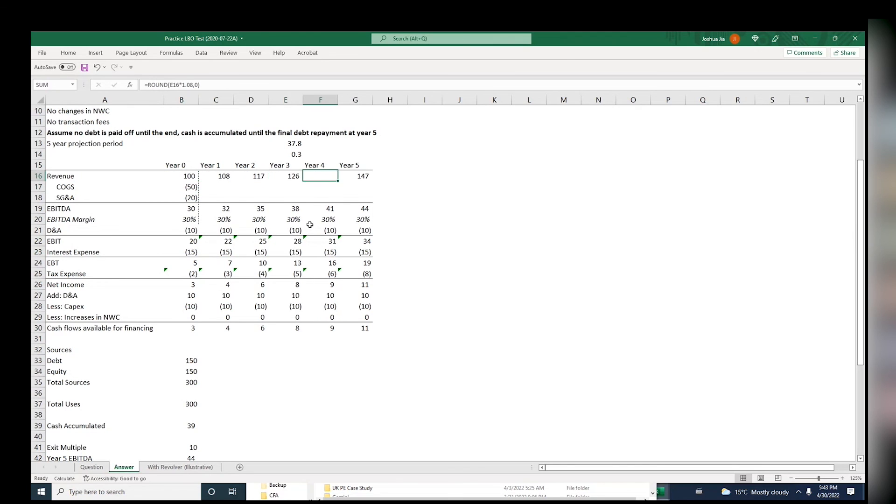
Inspect the EBITDA margin formulas for Year 0, Year 1 and Year 2
{"action": "key", "text": "Left"}
{"action": "key", "text": "Left"}
{"action": "key", "text": "Left"}
{"action": "key", "text": "Left"}
{"action": "key", "text": "Left"}
{"action": "key", "text": "Left"}
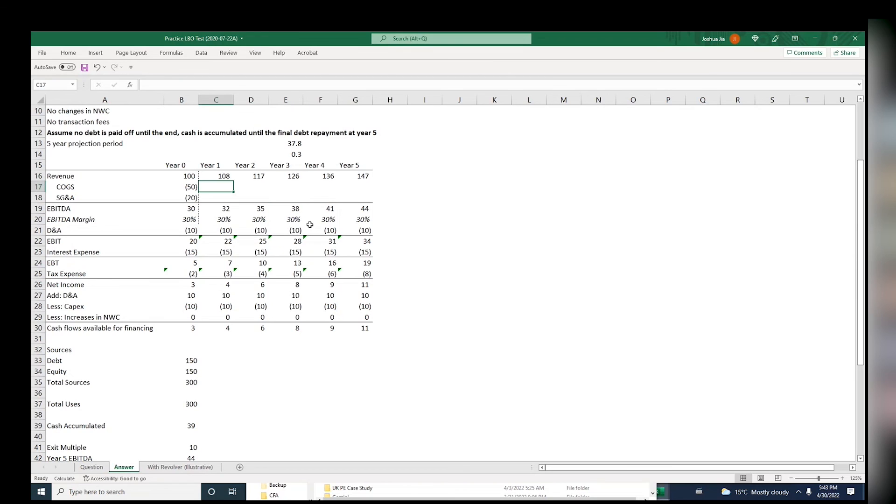
{"action": "key", "text": "Down"}
{"action": "key", "text": "Down"}
{"action": "key", "text": "Down"}
{"action": "key", "text": "Down"}
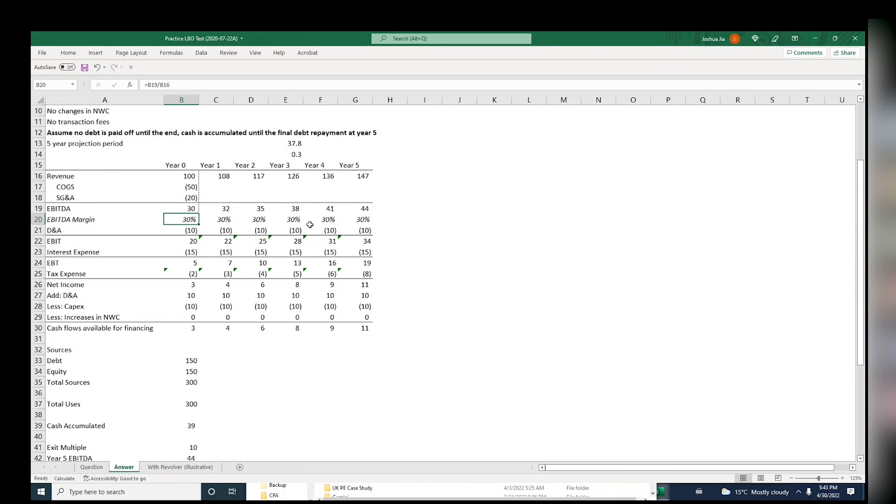
{"action": "key", "text": "F2"}
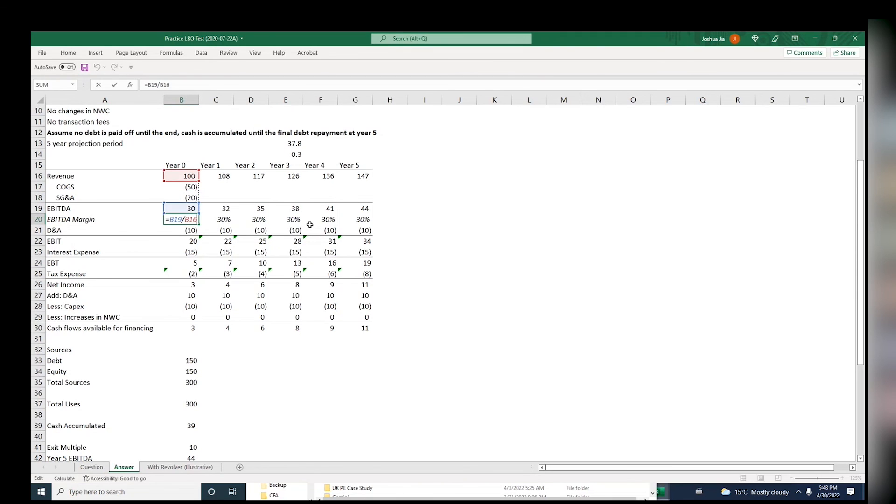
{"action": "key", "text": "Escape"}
{"action": "key", "text": "Right"}
{"action": "key", "text": "F2"}
{"action": "key", "text": "Escape"}
{"action": "key", "text": "Right"}
{"action": "key", "text": "F2"}
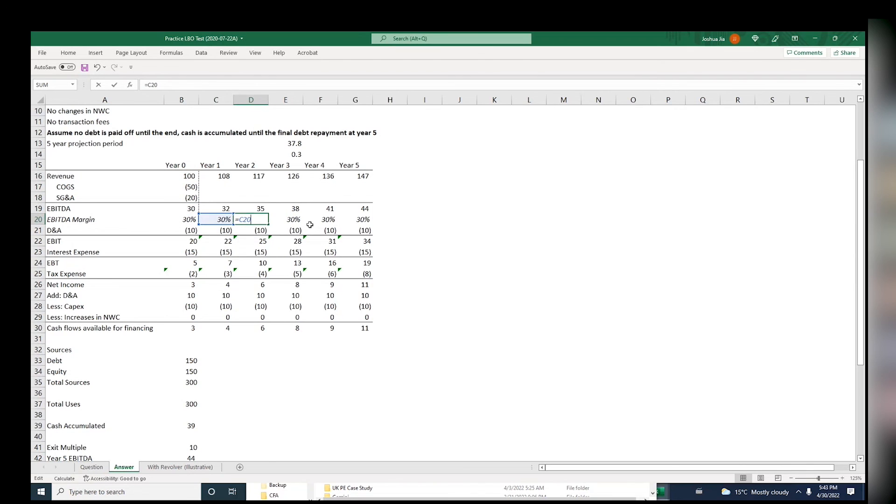
{"action": "key", "text": "Escape"}
Inspect the Year 1 EBITDA formula and look across the EBITDA row to Year 5
{"action": "key", "text": "Up"}
{"action": "key", "text": "Left"}
{"action": "key", "text": "F2"}
{"action": "key", "text": "Escape"}
{"action": "key", "text": "Right"}
{"action": "key", "text": "Right"}
{"action": "key", "text": "Right"}
{"action": "key", "text": "Right"}
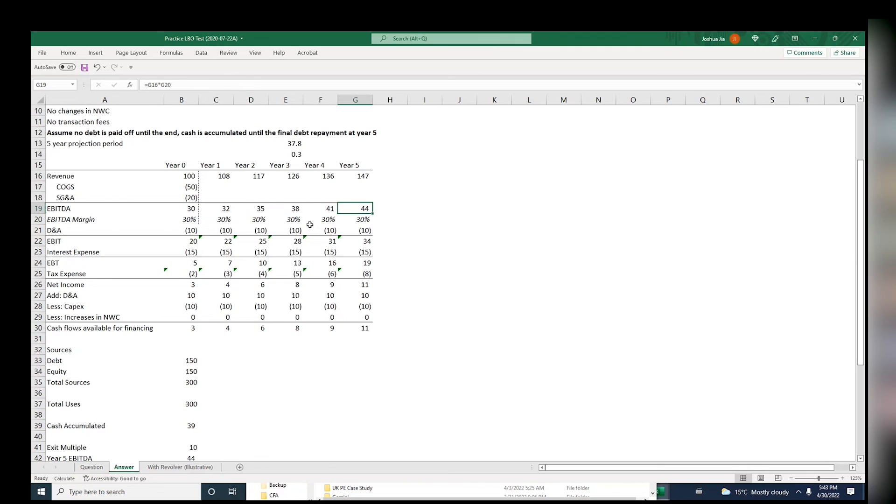
{"action": "key", "text": "Up"}
{"action": "key", "text": "Up"}
{"action": "key", "text": "Left"}
{"action": "key", "text": "Left"}
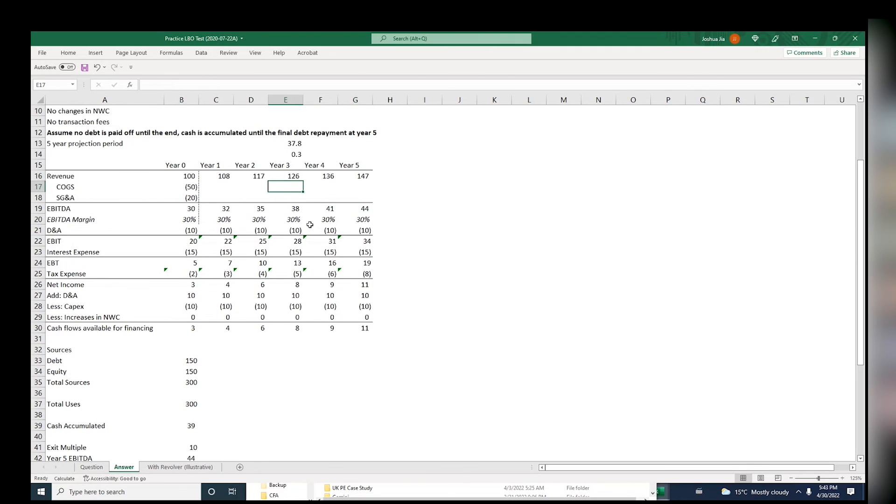
Examine the D&A row, checking the Year 0 and Year 1 cells
{"action": "key", "text": "Left"}
{"action": "key", "text": "Down"}
{"action": "key", "text": "Down"}
{"action": "key", "text": "Left"}
{"action": "key", "text": "Down"}
{"action": "key", "text": "Down"}
{"action": "key", "text": "Left"}
{"action": "key", "text": "F2"}
{"action": "key", "text": "Escape"}
{"action": "key", "text": "Right"}
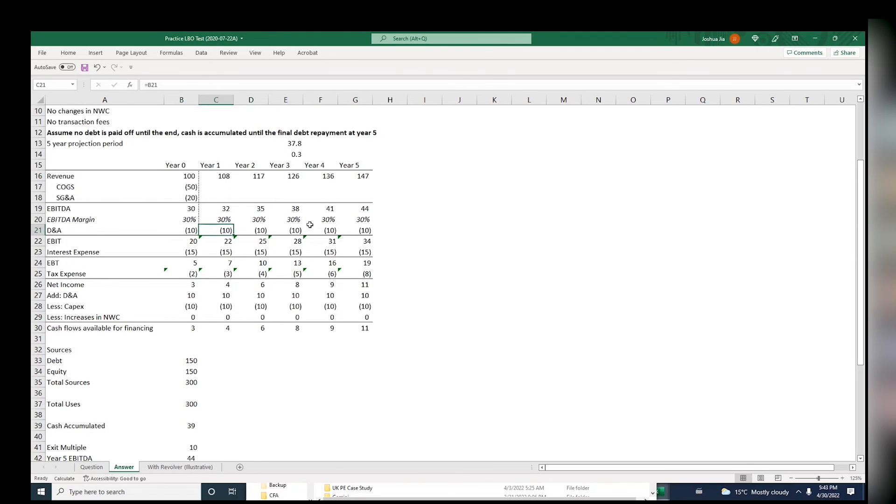
{"action": "key", "text": "F2"}
{"action": "key", "text": "Escape"}
{"action": "key", "text": "Right"}
{"action": "key", "text": "Right"}
{"action": "key", "text": "Right"}
{"action": "key", "text": "Left"}
{"action": "key", "text": "Left"}
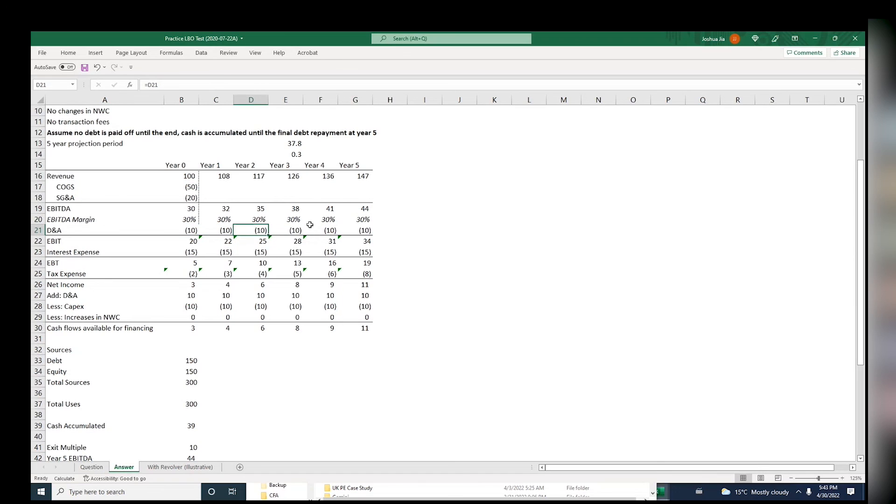
Recheck the D&A row, including how Year 2 links to the prior year
{"action": "key", "text": "Left"}
{"action": "key", "text": "Left"}
{"action": "key", "text": "Left"}
{"action": "key", "text": "Right"}
{"action": "key", "text": "F2"}
{"action": "key", "text": "Escape"}
{"action": "key", "text": "Right"}
{"action": "key", "text": "Right"}
{"action": "key", "text": "F2"}
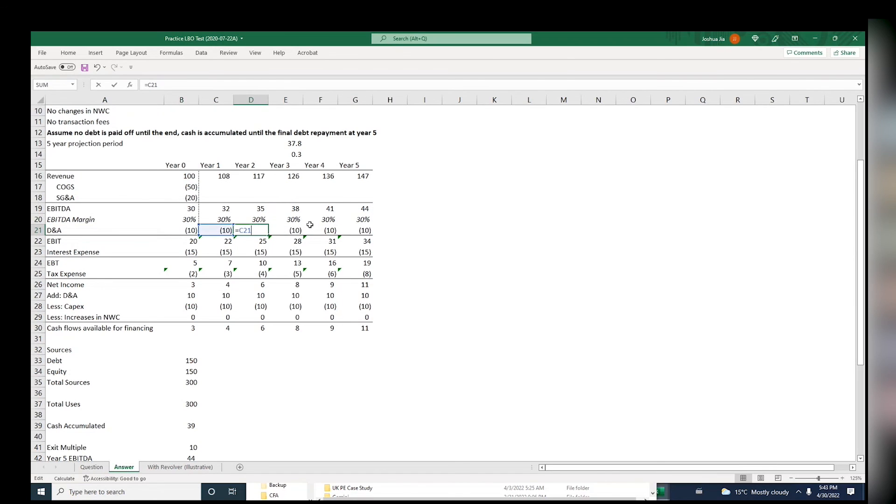
{"action": "key", "text": "Escape"}
Inspect the interest expense formulas across the projection years through Year 5
{"action": "key", "text": "Left"}
{"action": "key", "text": "Left"}
{"action": "key", "text": "Down"}
{"action": "key", "text": "Down"}
{"action": "key", "text": "Right"}
{"action": "key", "text": "Right"}
{"action": "key", "text": "F2"}
{"action": "key", "text": "Escape"}
{"action": "key", "text": "Right"}
{"action": "key", "text": "F2"}
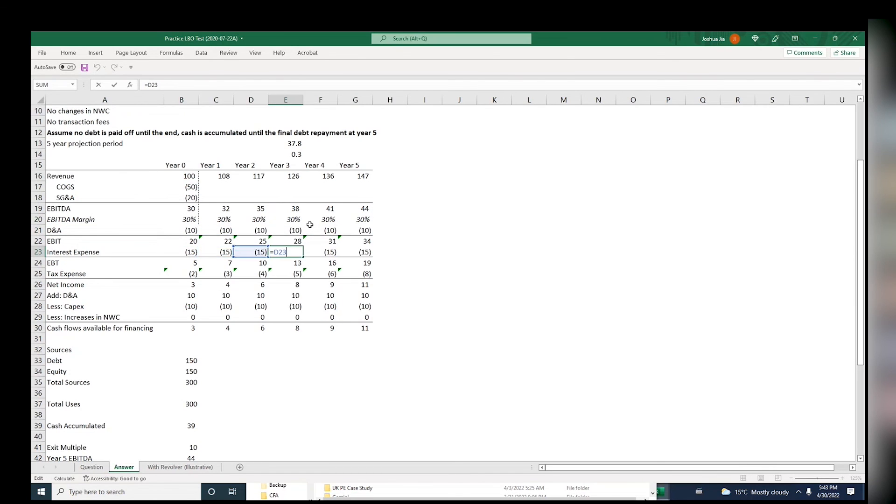
{"action": "key", "text": "Escape"}
{"action": "key", "text": "Right"}
{"action": "key", "text": "F2"}
{"action": "key", "text": "Escape"}
{"action": "key", "text": "Right"}
{"action": "key", "text": "F2"}
{"action": "key", "text": "Escape"}
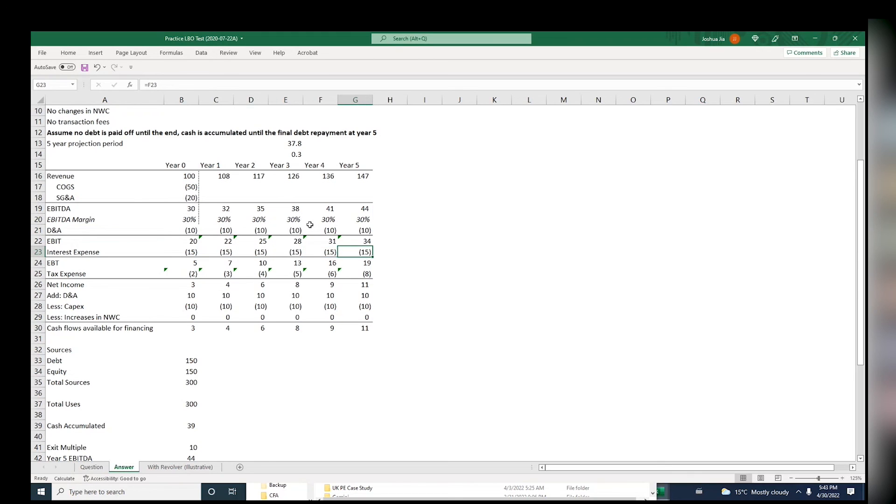
Look down the Year 0 column from interest expense through taxes, net income and capex to Less: Increases in NWC
{"action": "key", "text": "Left"}
{"action": "key", "text": "Left"}
{"action": "key", "text": "Left"}
{"action": "key", "text": "Left"}
{"action": "key", "text": "Left"}
{"action": "key", "text": "Down"}
{"action": "key", "text": "Down"}
{"action": "key", "text": "Down"}
{"action": "key", "text": "Down"}
{"action": "key", "text": "Down"}
{"action": "key", "text": "Down"}
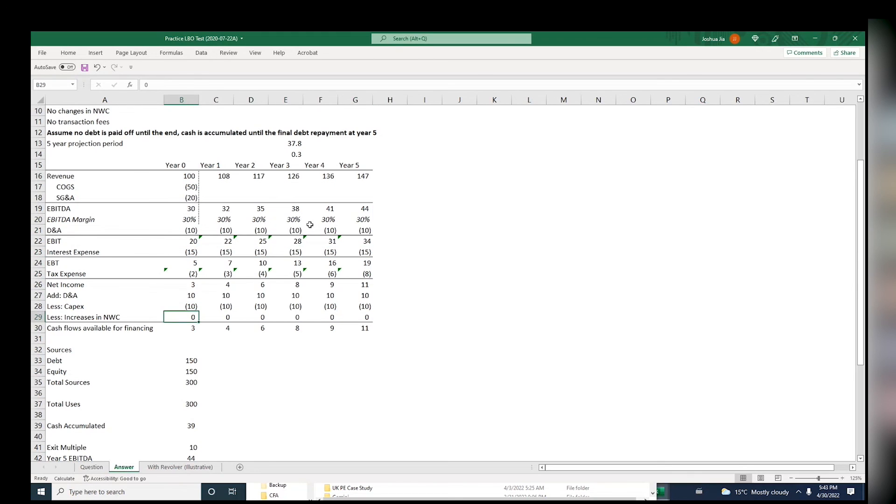
Check the Year 1 cash flow items, including the formulas in the Add: D&A and Less: Capex rows
{"action": "key", "text": "Down"}
{"action": "key", "text": "Right"}
{"action": "key", "text": "Right"}
{"action": "key", "text": "Right"}
{"action": "key", "text": "Left"}
{"action": "key", "text": "Left"}
{"action": "key", "text": "Up"}
{"action": "key", "text": "Up"}
{"action": "key", "text": "Up"}
{"action": "key", "text": "Up"}
{"action": "key", "text": "Up"}
{"action": "key", "text": "Up"}
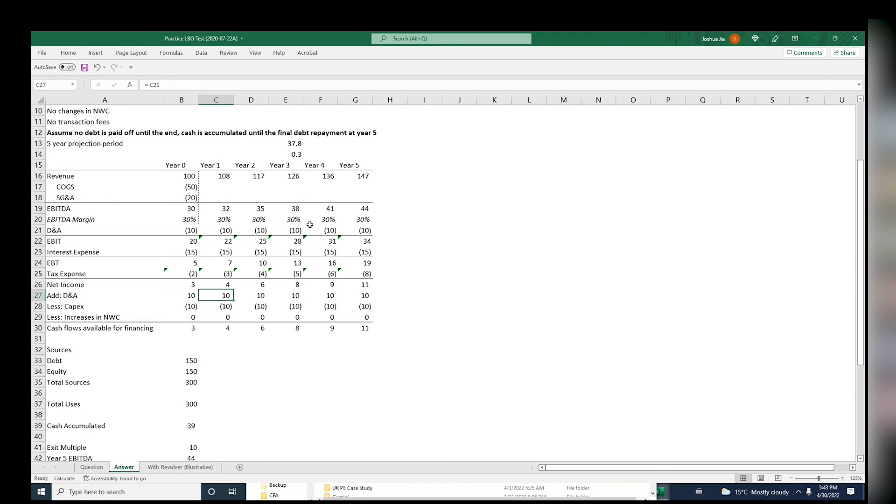
{"action": "key", "text": "Down"}
{"action": "key", "text": "Down"}
{"action": "key", "text": "Down"}
{"action": "key", "text": "Down"}
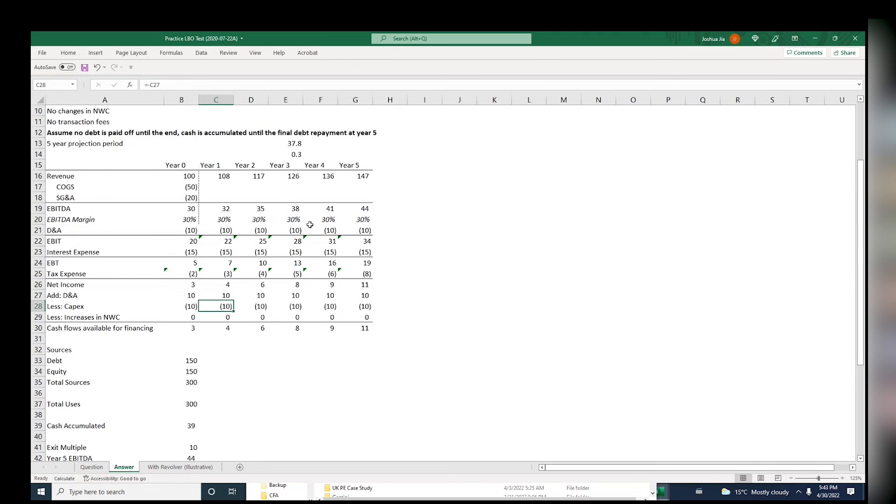
Inspect how the Less: Capex formulas link to the D&A add-back across the projection years
{"action": "key", "text": "Left"}
{"action": "key", "text": "Up"}
{"action": "key", "text": "F2"}
{"action": "key", "text": "Escape"}
{"action": "key", "text": "Right"}
{"action": "key", "text": "Right"}
{"action": "key", "text": "Right"}
{"action": "key", "text": "Right"}
{"action": "key", "text": "Down"}
{"action": "key", "text": "F2"}
{"action": "key", "text": "Escape"}
{"action": "key", "text": "Left"}
{"action": "key", "text": "Left"}
{"action": "key", "text": "Left"}
{"action": "key", "text": "Left"}
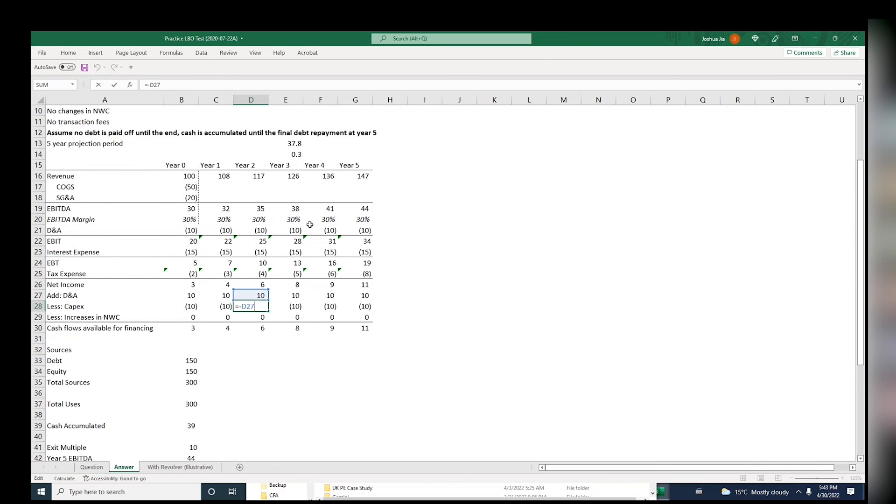
Inspect the formula in the Cash flows available for financing row for a projection year
{"action": "key", "text": "Down"}
{"action": "key", "text": "Down"}
{"action": "key", "text": "Right"}
{"action": "key", "text": "Right"}
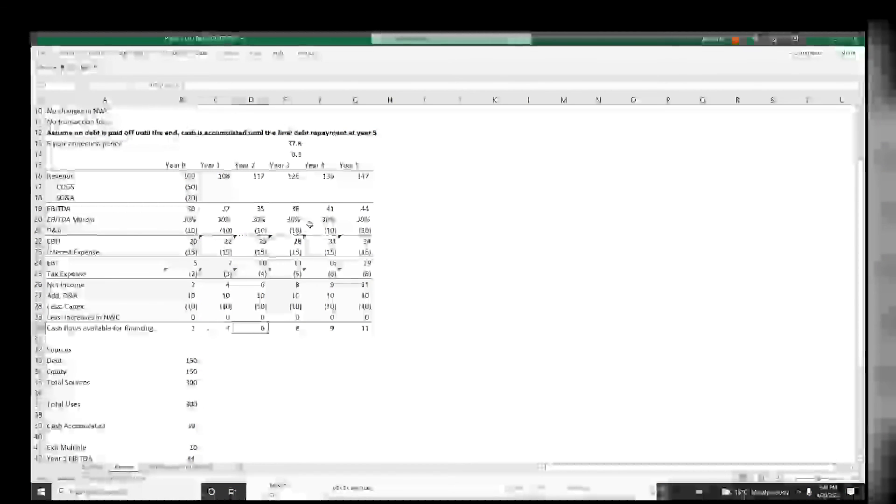
{"action": "key", "text": "Right"}
{"action": "key", "text": "F2"}
{"action": "key", "text": "Escape"}
Look down the sheet from the cash flows past sources and uses to the exit Equity Value
{"action": "key", "text": "Down"}
{"action": "key", "text": "Down"}
{"action": "key", "text": "Left"}
{"action": "key", "text": "Left"}
{"action": "key", "text": "Down"}
{"action": "key", "text": "Down"}
{"action": "key", "text": "Down"}
{"action": "key", "text": "Down"}
{"action": "key", "text": "Down"}
{"action": "key", "text": "Down"}
{"action": "key", "text": "Down"}
{"action": "key", "text": "Down"}
{"action": "key", "text": "Down"}
{"action": "key", "text": "Down"}
{"action": "key", "text": "Down"}
{"action": "key", "text": "Down"}
{"action": "key", "text": "Down"}
{"action": "key", "text": "Down"}
{"action": "key", "text": "Down"}
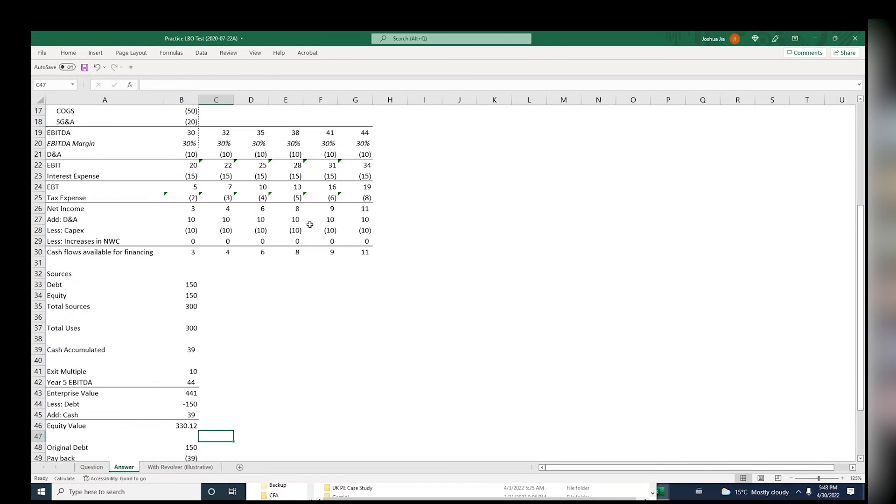
Return to the Sources block and check the Equity formula in B34
{"action": "key", "text": "Up"}
{"action": "key", "text": "Up"}
{"action": "key", "text": "Up"}
{"action": "key", "text": "Up"}
{"action": "key", "text": "Up"}
{"action": "key", "text": "Up"}
{"action": "key", "text": "Up"}
{"action": "key", "text": "Up"}
{"action": "key", "text": "Up"}
{"action": "key", "text": "Up"}
{"action": "key", "text": "Up"}
{"action": "key", "text": "Up"}
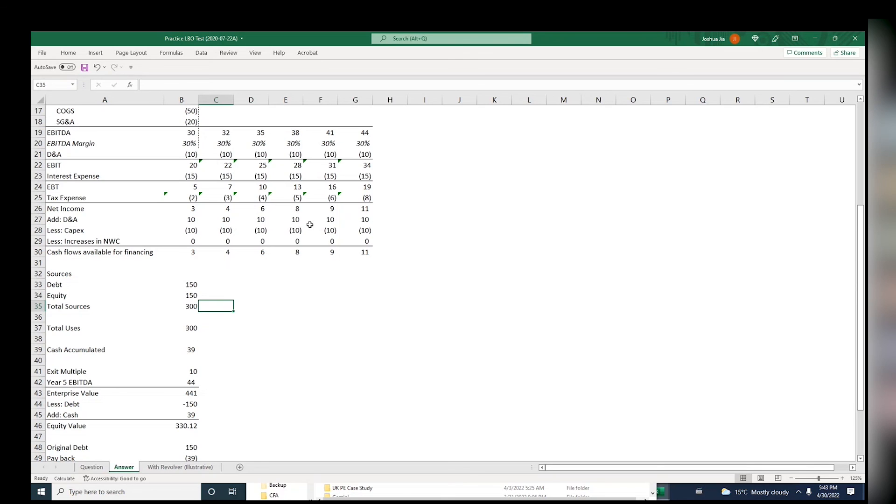
{"action": "key", "text": "Left"}
{"action": "key", "text": "Up"}
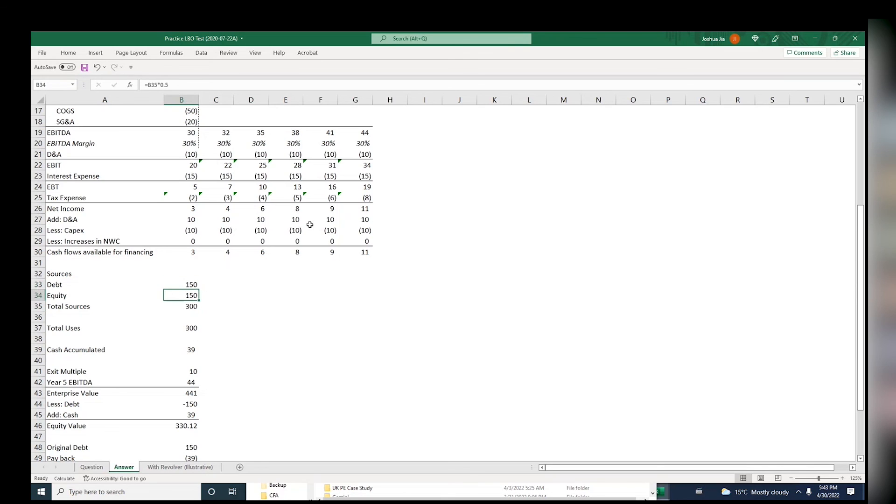
Check how Total Sources links to Total Uses
{"action": "key", "text": "Down"}
{"action": "key", "text": "Down"}
{"action": "key", "text": "Down"}
{"action": "key", "text": "Down"}
{"action": "key", "text": "Up"}
{"action": "key", "text": "Up"}
{"action": "key", "text": "Up"}
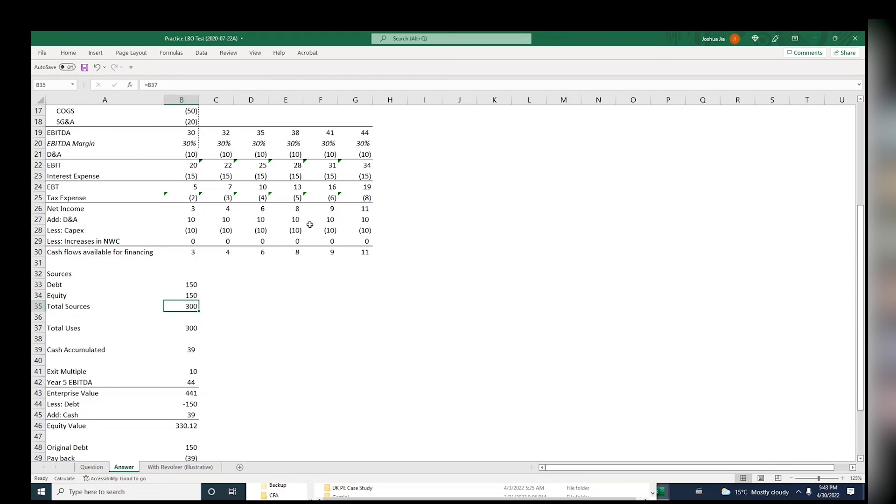
Move past Cash Accumulated and the Exit Multiple to inspect the Year 5 EBITDA formula
{"action": "key", "text": "Down"}
{"action": "key", "text": "Down"}
{"action": "key", "text": "Down"}
{"action": "key", "text": "Down"}
{"action": "key", "text": "Down"}
{"action": "key", "text": "Down"}
{"action": "key", "text": "Down"}
{"action": "key", "text": "F2"}
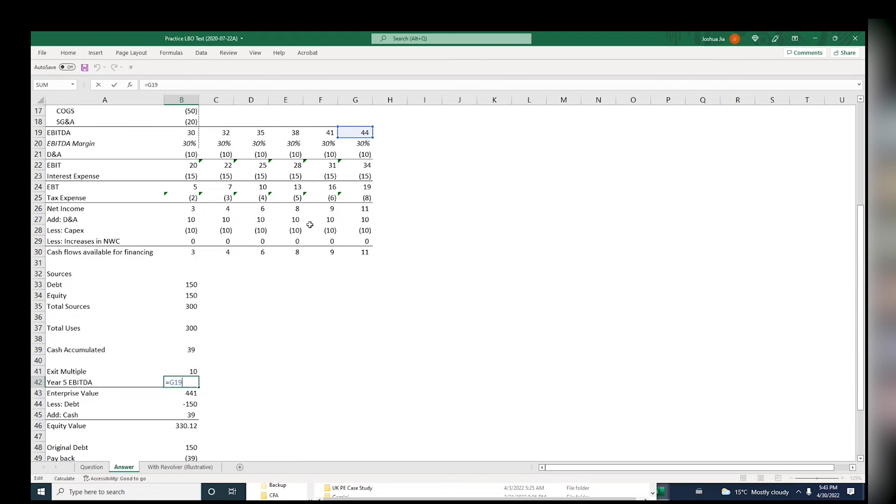
{"action": "key", "text": "Escape"}
Inspect the Enterprise Value and Less: Debt formulas in the exit calculation
{"action": "key", "text": "Down"}
{"action": "key", "text": "F2"}
{"action": "key", "text": "Return"}
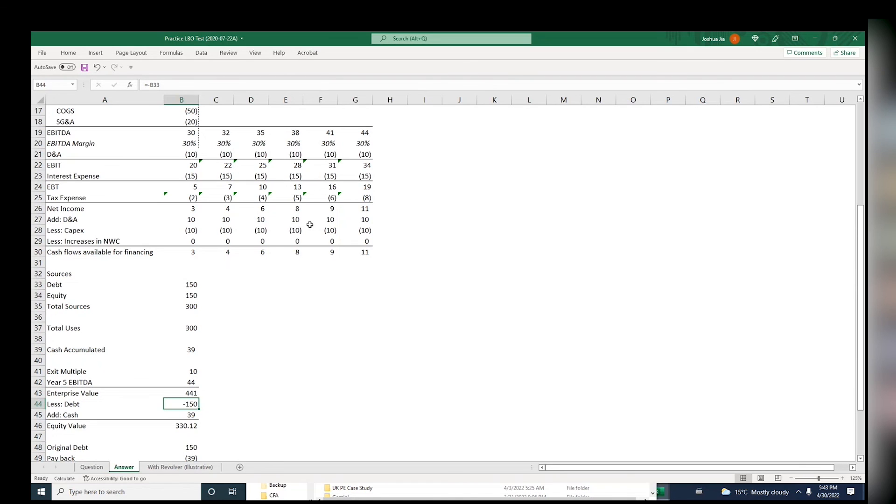
{"action": "key", "text": "F2"}
{"action": "key", "text": "Return"}
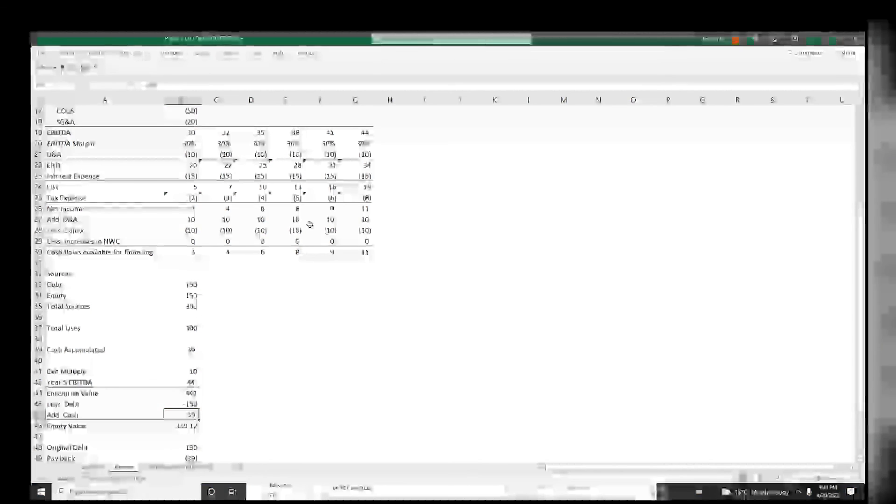
Inspect the Cash Accumulated formula in B39 and the cash flow cells it sums
{"action": "scroll", "coordinate": [245, 174], "scroll_direction": "down", "scroll_amount": 2}
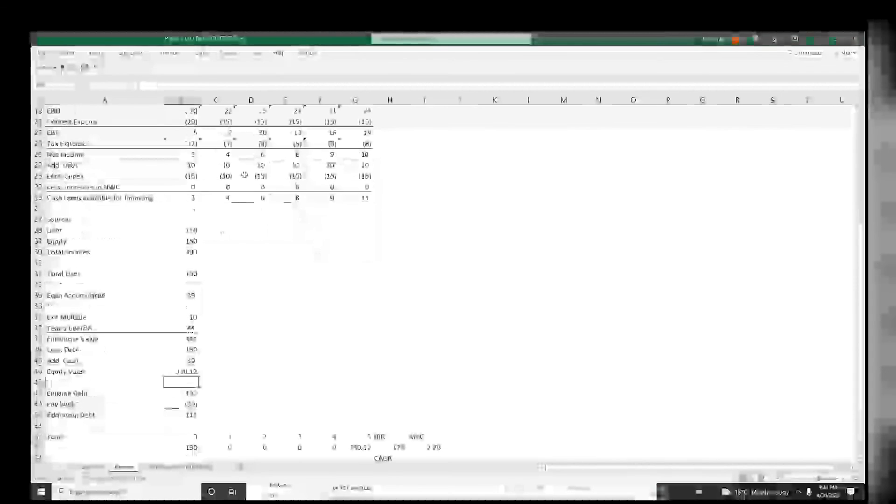
{"action": "key", "text": "F2"}
{"action": "left_click", "coordinate": [207, 284]}
{"action": "key", "text": "Down"}
{"action": "key", "text": "Left"}
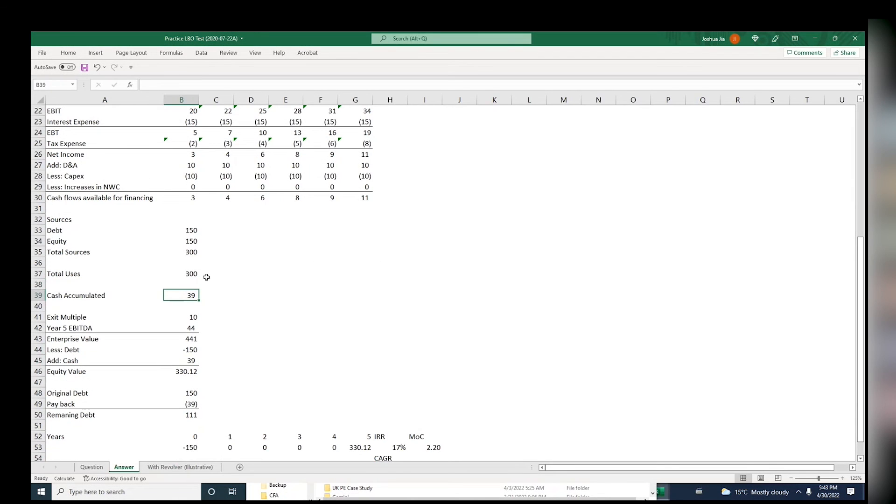
{"action": "key", "text": "F2"}
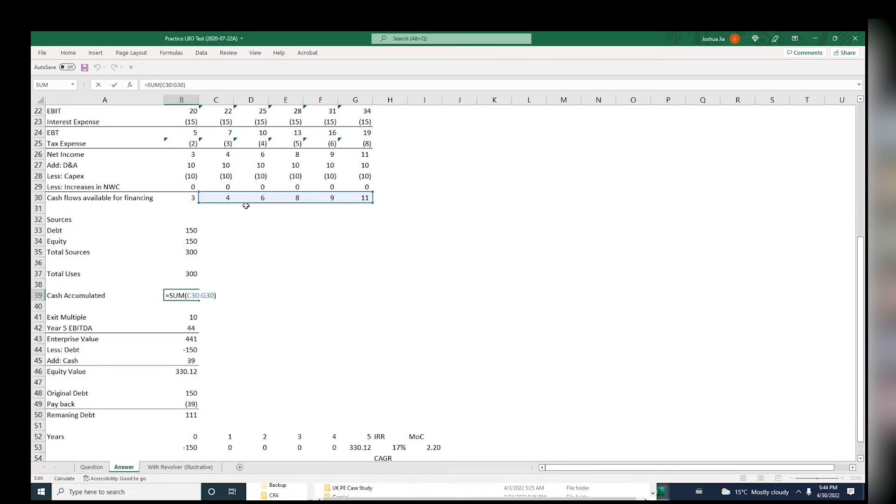
{"action": "key", "text": "Escape"}
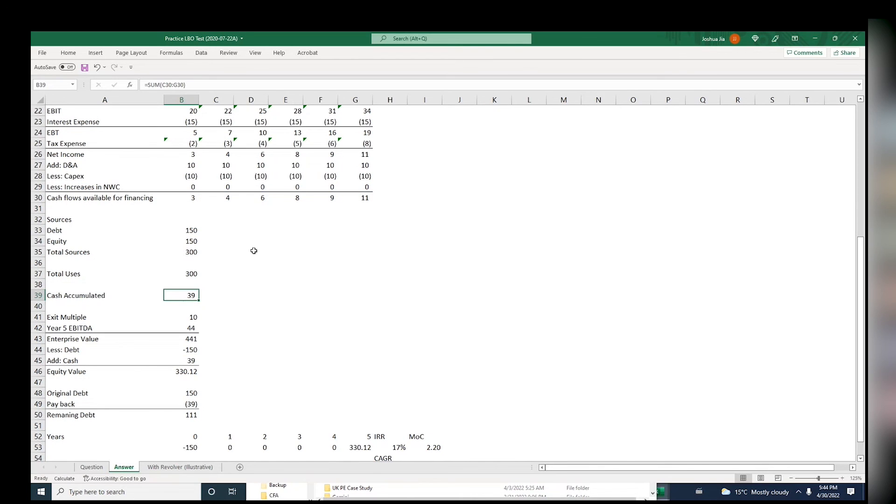
{"action": "key", "text": "F2"}
{"action": "key", "text": "Return"}
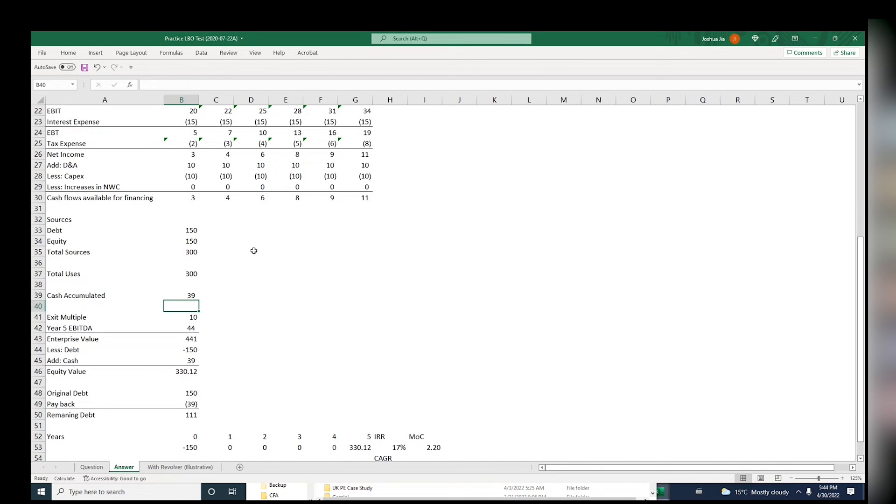
Review the debt paydown from Original Debt through Pay back, and inspect the Remaining Debt formula
{"action": "key", "text": "Down"}
{"action": "key", "text": "Down"}
{"action": "key", "text": "Down"}
{"action": "key", "text": "Down"}
{"action": "key", "text": "Down"}
{"action": "key", "text": "Down"}
{"action": "key", "text": "Down"}
{"action": "key", "text": "Down"}
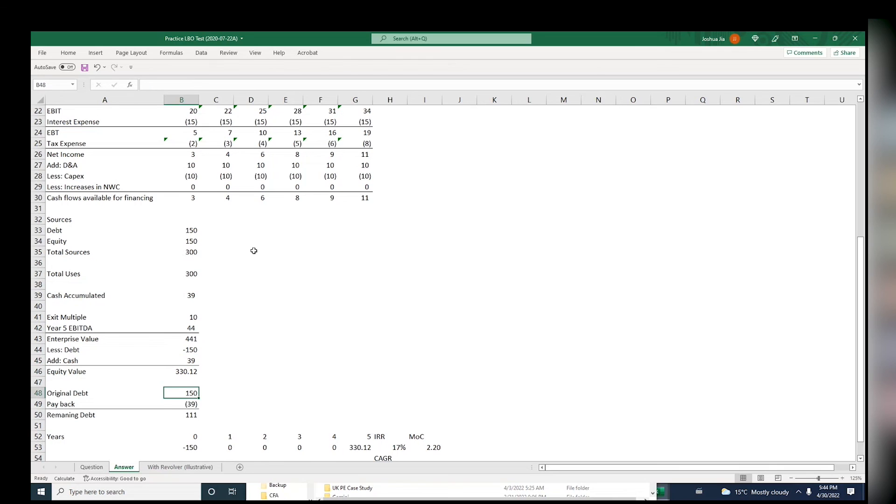
{"action": "key", "text": "Down"}
{"action": "key", "text": "Up"}
{"action": "key", "text": "Down"}
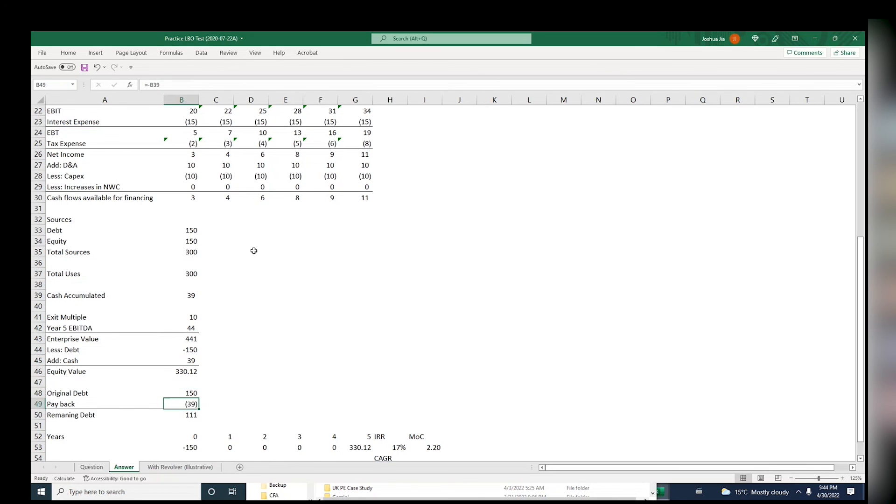
{"action": "key", "text": "Down"}
{"action": "key", "text": "F2"}
{"action": "key", "text": "Escape"}
Go back up to the Add: Cash line and inspect the Equity Value formula in B46
{"action": "key", "text": "Up"}
{"action": "key", "text": "Up"}
{"action": "key", "text": "Up"}
{"action": "key", "text": "Up"}
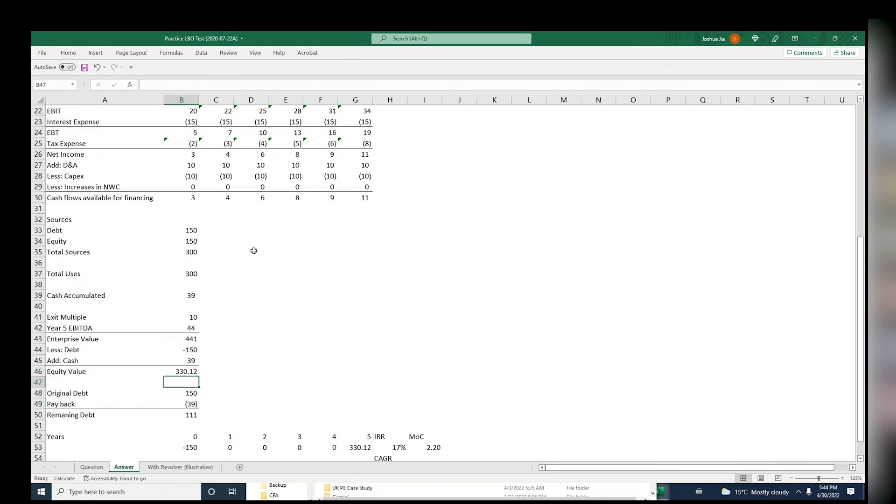
{"action": "key", "text": "Up"}
{"action": "key", "text": "Up"}
{"action": "key", "text": "Down"}
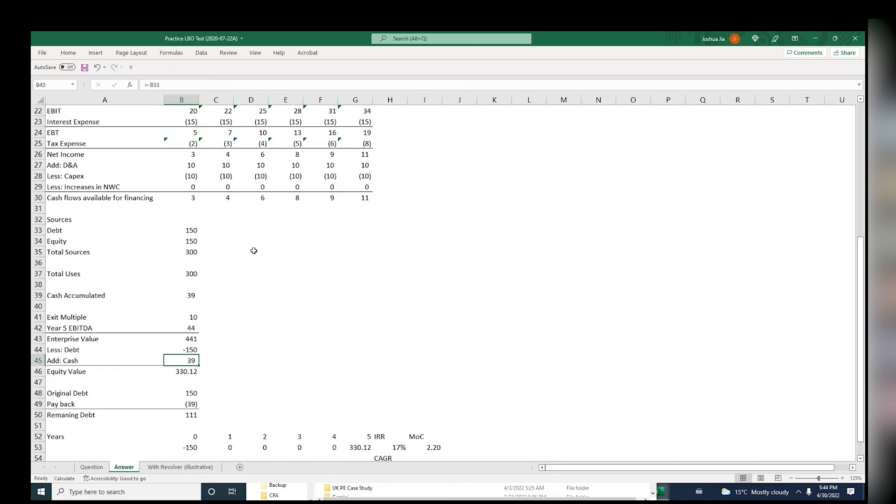
{"action": "key", "text": "Down"}
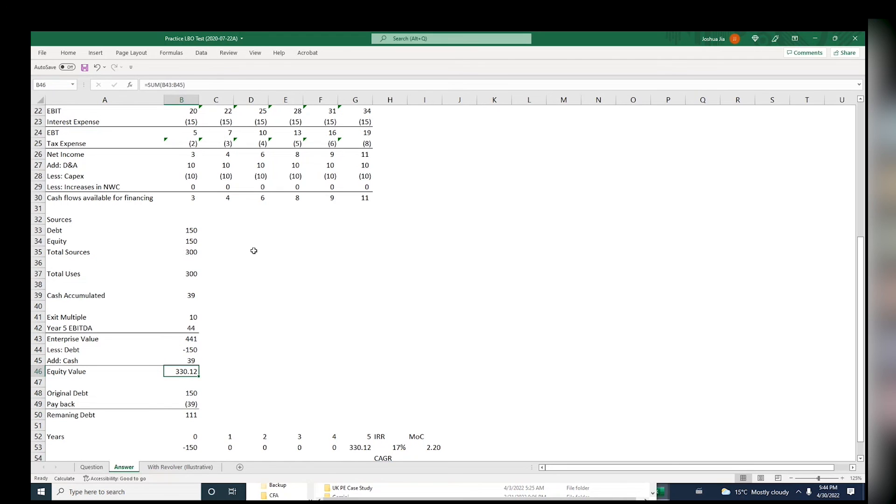
{"action": "key", "text": "F2"}
{"action": "key", "text": "Escape"}
Recheck the Less: Debt and Add: Cash lines and how they feed the Equity Value sum
{"action": "key", "text": "Up"}
{"action": "key", "text": "Up"}
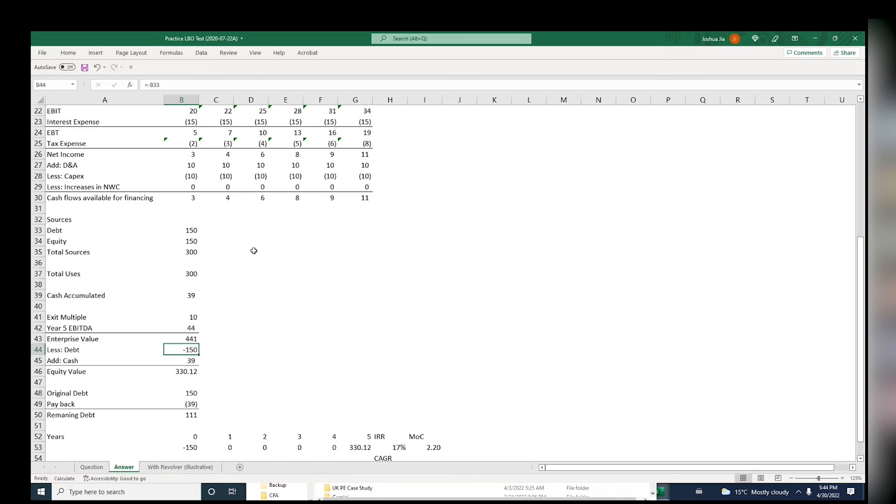
{"action": "key", "text": "Down"}
{"action": "key", "text": "Up"}
{"action": "key", "text": "Down"}
{"action": "key", "text": "Down"}
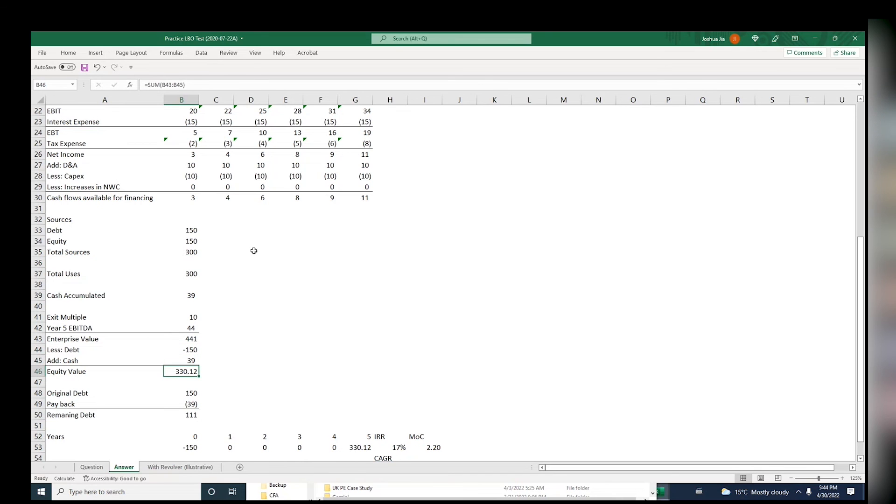
{"action": "key", "text": "F2"}
{"action": "key", "text": "Return"}
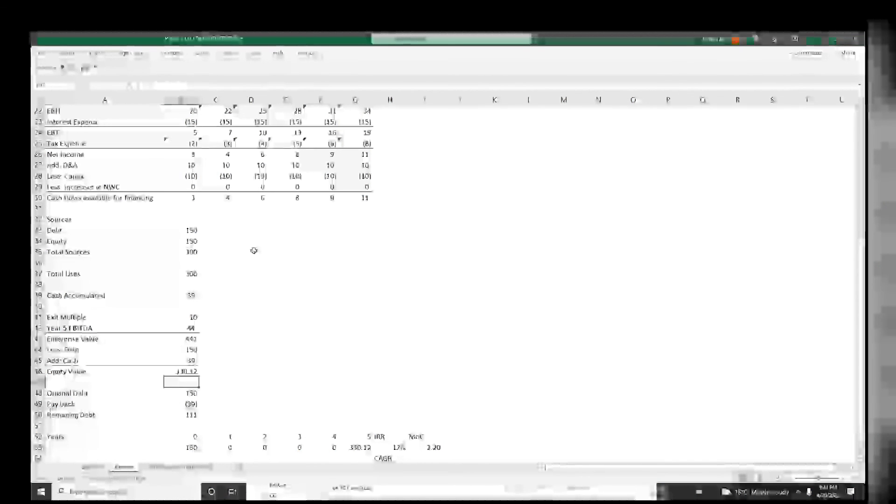
Bring the returns section into view and go to the Year 1 cash flow in row 53
{"action": "key", "text": "Down"}
{"action": "key", "text": "Down"}
{"action": "key", "text": "Down"}
{"action": "key", "text": "Down"}
{"action": "key", "text": "Down"}
{"action": "key", "text": "Down"}
{"action": "key", "text": "Down"}
{"action": "key", "text": "Down"}
{"action": "key", "text": "Down"}
{"action": "key", "text": "Down"}
{"action": "key", "text": "Down"}
{"action": "key", "text": "Up"}
{"action": "key", "text": "Up"}
{"action": "key", "text": "Up"}
{"action": "key", "text": "Up"}
{"action": "key", "text": "Up"}
{"action": "key", "text": "Right"}
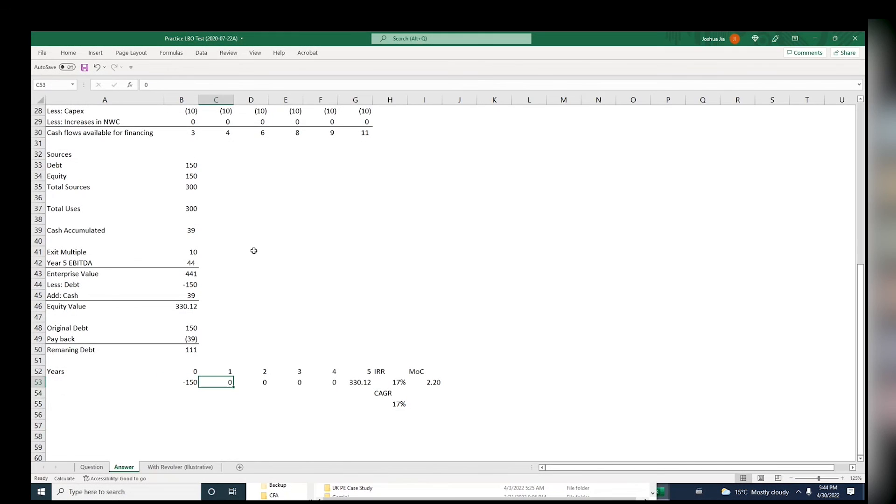
Inspect the Year 5 exit equity cell and the IRR formula in H53
{"action": "key", "text": "Right"}
{"action": "key", "text": "Right"}
{"action": "key", "text": "Right"}
{"action": "key", "text": "Right"}
{"action": "key", "text": "F2"}
{"action": "key", "text": "Escape"}
{"action": "key", "text": "Right"}
{"action": "key", "text": "F2"}
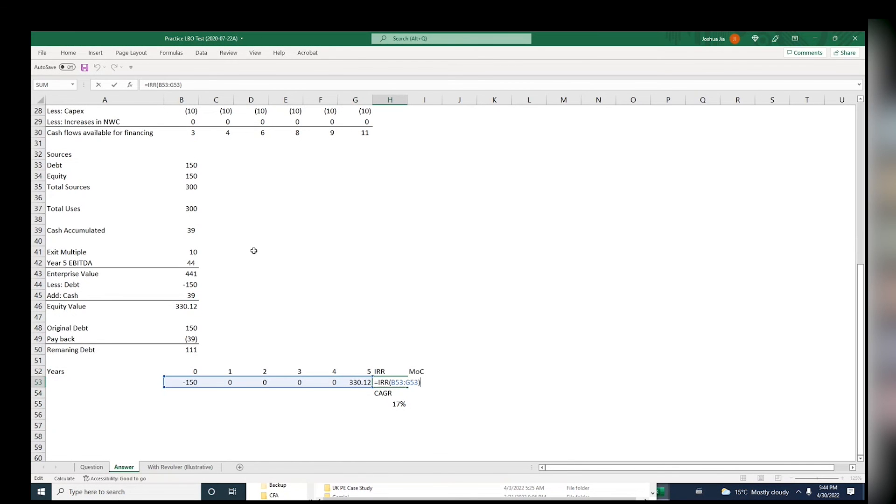
Recheck the cash flow range used by the IRR formula in H53 and go back along row 53 to the early years
{"action": "key", "text": "F2"}
{"action": "key", "text": "Left"}
{"action": "key", "text": "Left"}
{"action": "key", "text": "Left"}
{"action": "key", "text": "Left"}
{"action": "key", "text": "Left"}
{"action": "key", "text": "Left"}
{"action": "key", "text": "Left"}
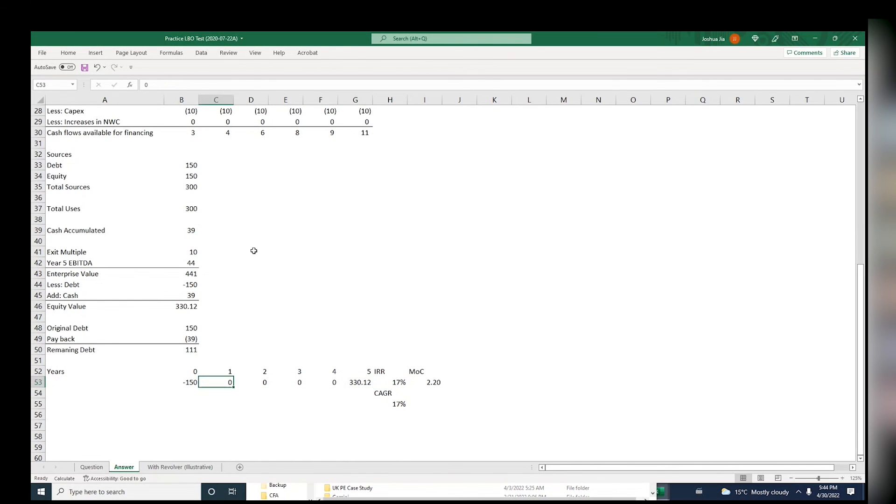
Go back up the Answer sheet to the Interest Expense row and inspect its Year 4 cell
{"action": "key", "text": "Up"}
{"action": "key", "text": "Up"}
{"action": "key", "text": "Right"}
{"action": "key", "text": "Up"}
{"action": "key", "text": "Up"}
{"action": "key", "text": "Up"}
{"action": "key", "text": "Up"}
{"action": "key", "text": "Up"}
{"action": "key", "text": "Up"}
{"action": "key", "text": "Up"}
{"action": "key", "text": "Up"}
{"action": "key", "text": "Up"}
{"action": "key", "text": "Up"}
{"action": "key", "text": "Up"}
{"action": "key", "text": "Up"}
{"action": "key", "text": "Up"}
{"action": "key", "text": "Up"}
{"action": "key", "text": "Up"}
{"action": "key", "text": "Up"}
{"action": "key", "text": "Up"}
{"action": "key", "text": "Up"}
{"action": "key", "text": "Up"}
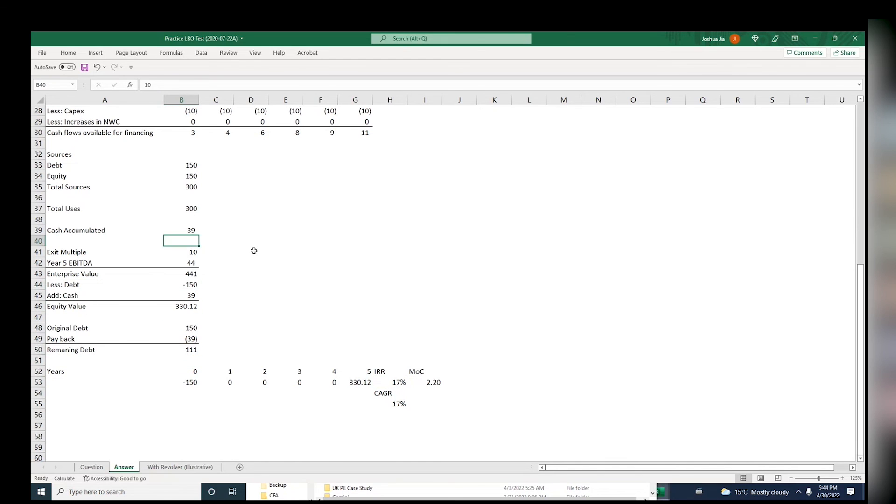
{"action": "key", "text": "Up"}
{"action": "key", "text": "Up"}
{"action": "key", "text": "Up"}
{"action": "key", "text": "Up"}
{"action": "key", "text": "Up"}
{"action": "key", "text": "Up"}
{"action": "key", "text": "Up"}
{"action": "key", "text": "Up"}
{"action": "key", "text": "Up"}
{"action": "key", "text": "Right"}
{"action": "key", "text": "Right"}
{"action": "key", "text": "Right"}
{"action": "key", "text": "Right"}
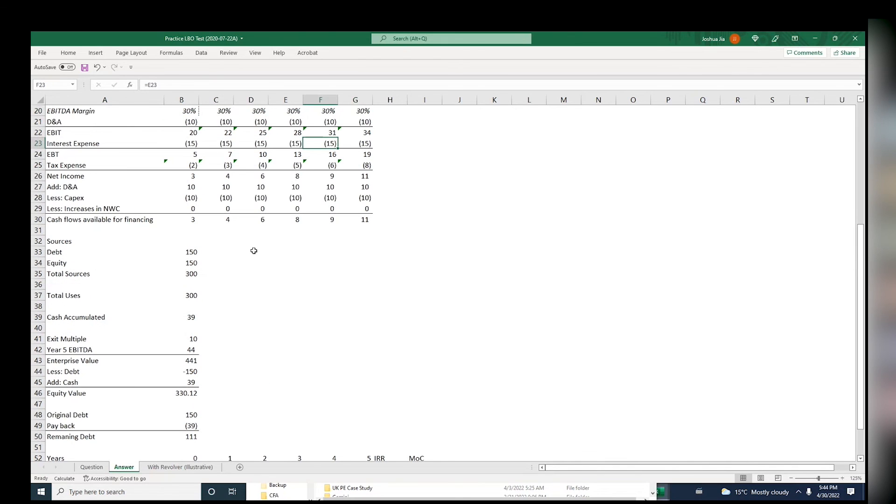
Go back down column B past the Add: Cash line to below the returns section, and return to cell A1
{"action": "key", "text": "Left"}
{"action": "key", "text": "Left"}
{"action": "key", "text": "Left"}
{"action": "key", "text": "Left"}
{"action": "key", "text": "Down"}
{"action": "key", "text": "Down"}
{"action": "key", "text": "Down"}
{"action": "key", "text": "Down"}
{"action": "key", "text": "Down"}
{"action": "key", "text": "Down"}
{"action": "key", "text": "Down"}
{"action": "key", "text": "Down"}
{"action": "key", "text": "Down"}
{"action": "key", "text": "Down"}
{"action": "key", "text": "Down"}
{"action": "key", "text": "Down"}
{"action": "key", "text": "Down"}
{"action": "key", "text": "Down"}
{"action": "key", "text": "Down"}
{"action": "key", "text": "Down"}
{"action": "key", "text": "Down"}
{"action": "key", "text": "Down"}
{"action": "key", "text": "Down"}
{"action": "key", "text": "Down"}
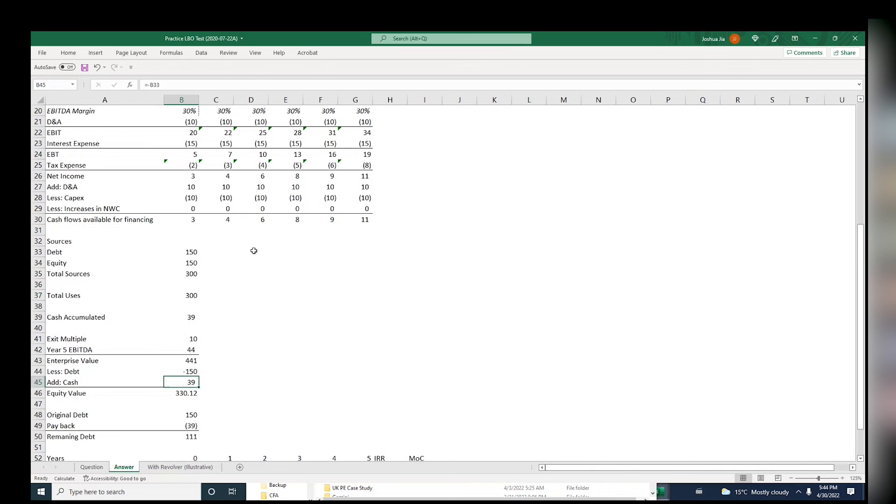
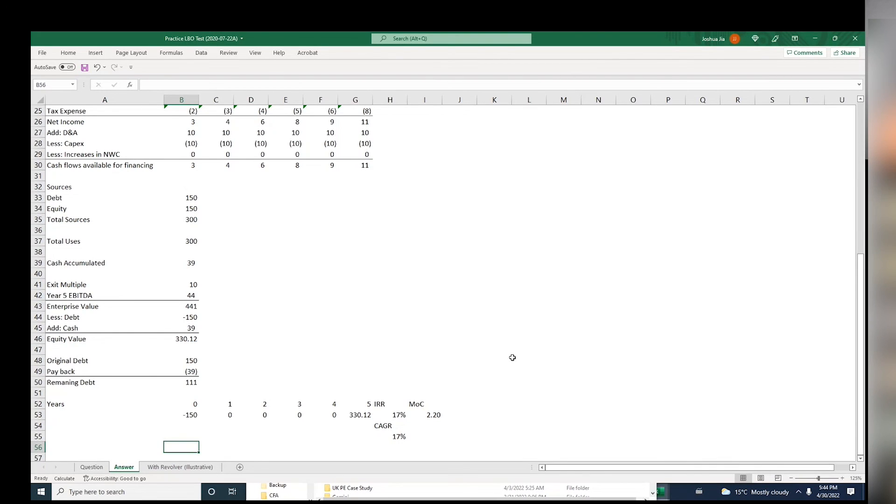
{"action": "key", "text": "ctrl+Home"}
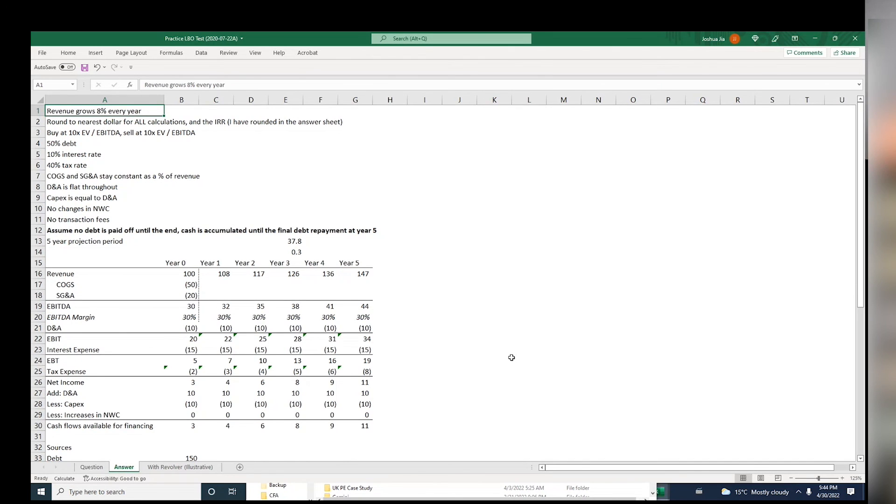
Switch to the 1 Hour Case Study Answer workbook and look through to the Ending Equity Value and Sponsor Returns sections
{"action": "key", "text": "alt+Tab"}
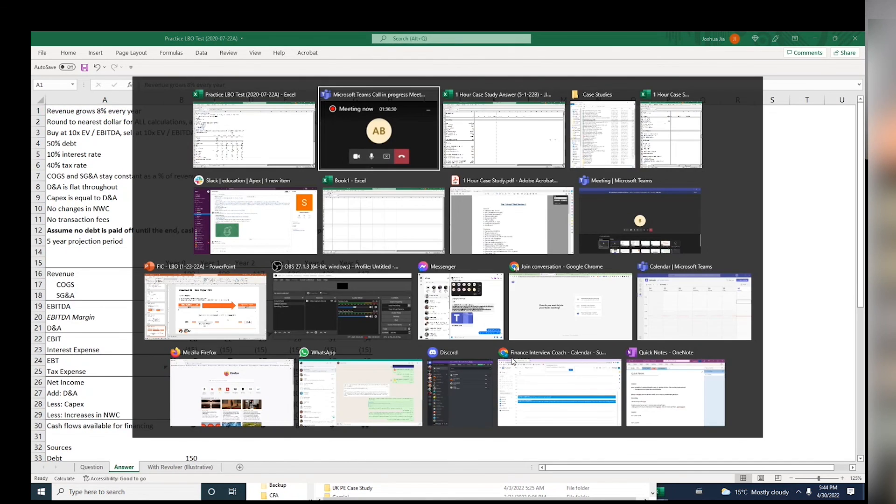
{"action": "key", "text": "Page_Down"}
{"action": "key", "text": "Page_Down"}
{"action": "key", "text": "Page_Down"}
{"action": "key", "text": "Page_Down"}
{"action": "key", "text": "Page_Down"}
{"action": "key", "text": "Page_Down"}
{"action": "key", "text": "Page_Down"}
{"action": "key", "text": "Page_Down"}
{"action": "key", "text": "Page_Down"}
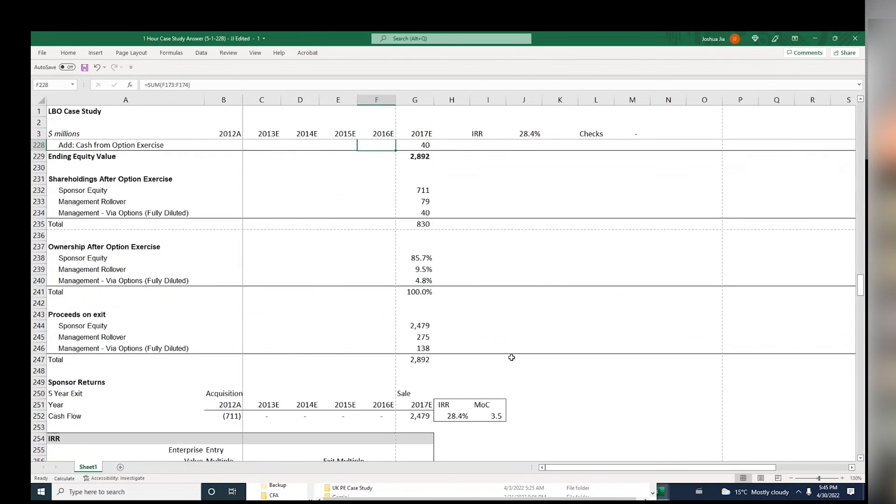
Go back up the LBO Case Study sheet to review the Assumptions and Financing inputs
{"action": "key", "text": "Page_Up"}
{"action": "key", "text": "Page_Up"}
{"action": "key", "text": "Page_Up"}
{"action": "key", "text": "Page_Up"}
{"action": "key", "text": "Page_Up"}
{"action": "key", "text": "Page_Up"}
{"action": "key", "text": "Page_Up"}
{"action": "key", "text": "Page_Up"}
{"action": "key", "text": "Page_Up"}
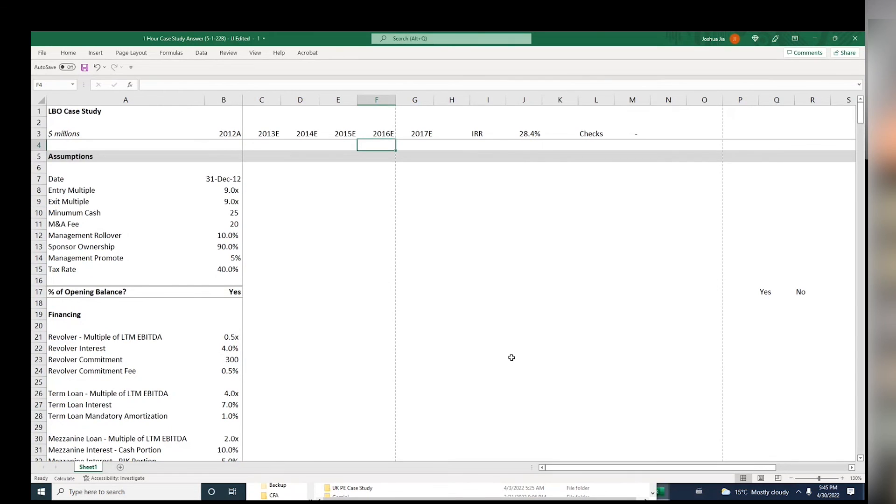
Examine the Revolver and Term Loan schedules, and go back up to the balance sheet's liabilities section
{"action": "key", "text": "Page_Down"}
{"action": "key", "text": "Page_Down"}
{"action": "key", "text": "Page_Down"}
{"action": "key", "text": "Page_Down"}
{"action": "key", "text": "Page_Down"}
{"action": "key", "text": "Page_Down"}
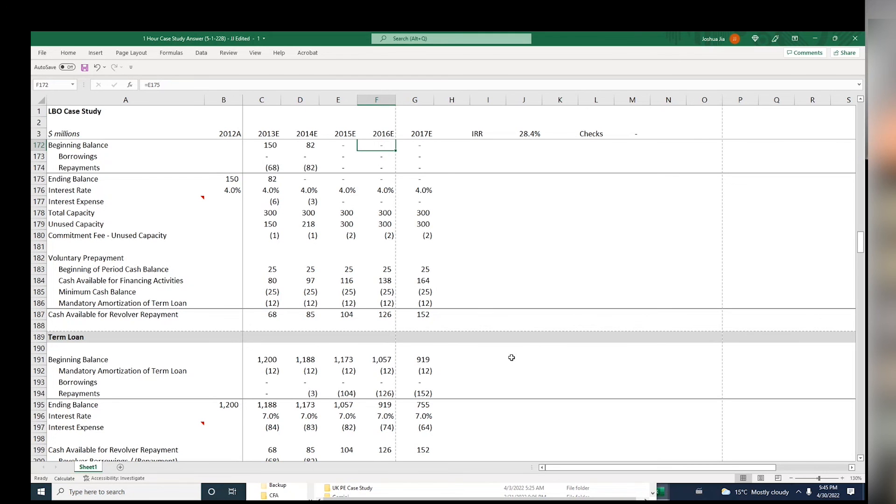
{"action": "key", "text": "Page_Up"}
{"action": "key", "text": "Page_Up"}
{"action": "key", "text": "Page_Up"}
{"action": "key", "text": "Page_Up"}
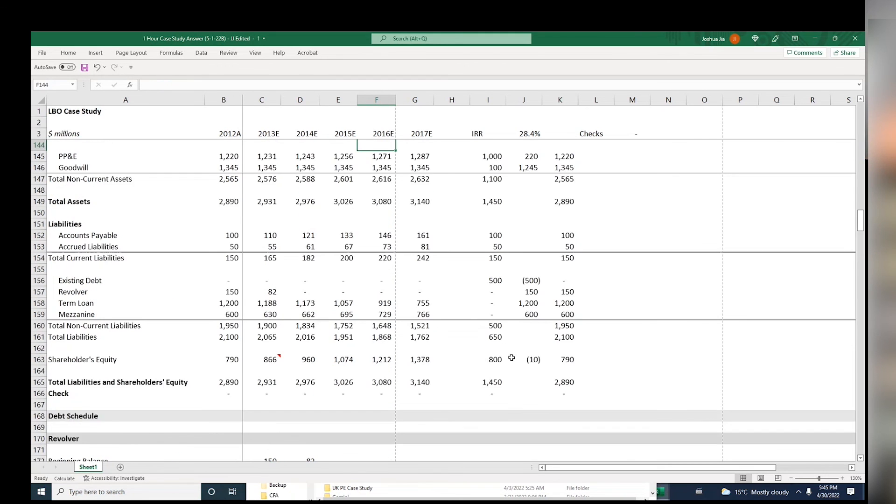
Switch back to the Practice LBO Test workbook and walk from Net Income down to Cash flows available for financing
{"action": "key", "text": "alt+Tab"}
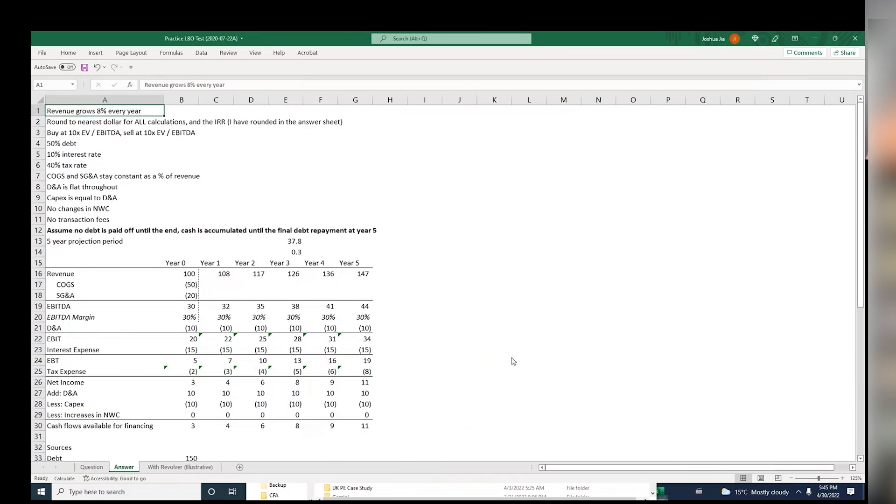
{"action": "key", "text": "Down"}
{"action": "left_click", "coordinate": [152, 382]}
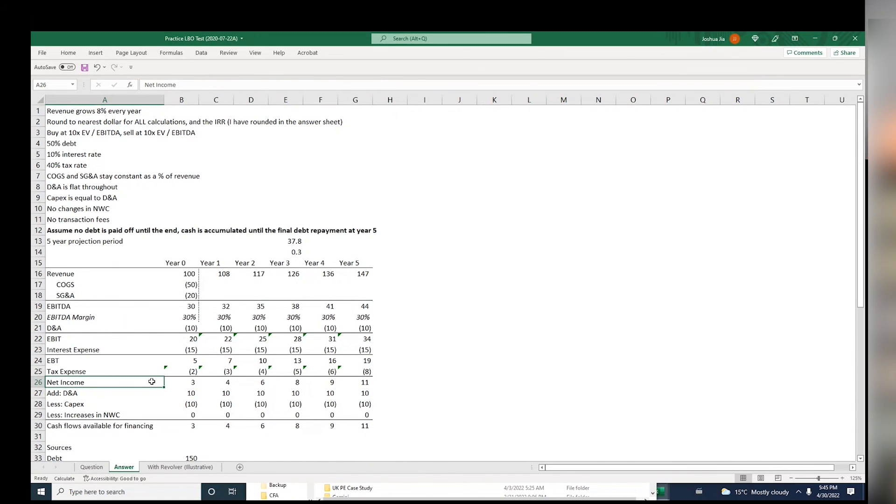
{"action": "key", "text": "Down"}
{"action": "key", "text": "Down"}
{"action": "key", "text": "Down"}
{"action": "key", "text": "Down"}
{"action": "key", "text": "Right"}
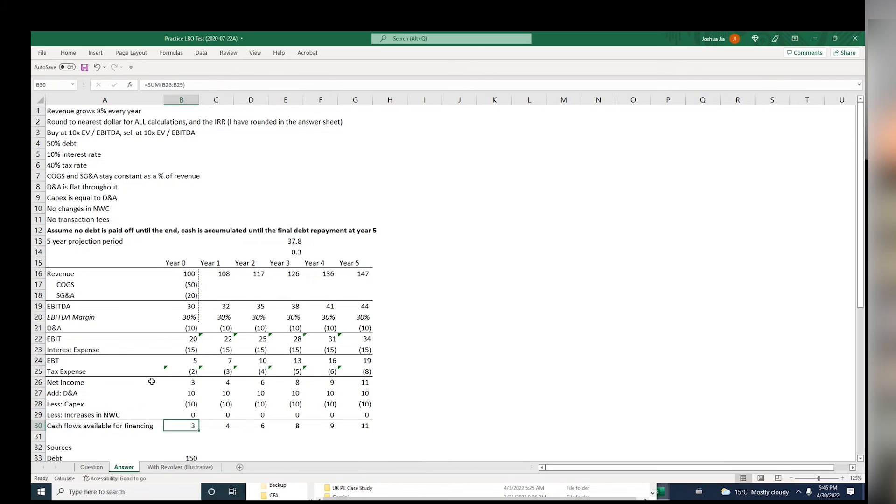
{"action": "key", "text": "Left"}
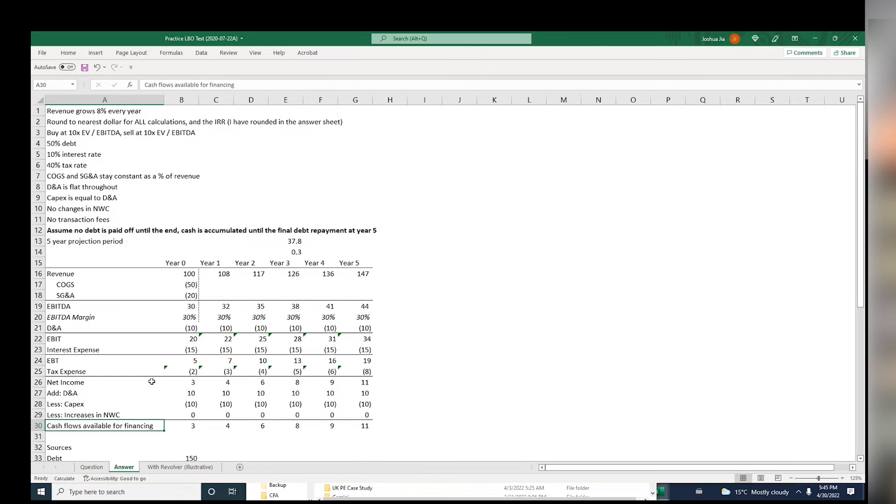
Go back up to Net Income, inspect its Year 0 formula and the Add: D&A formula, and go to Less: Capex
{"action": "key", "text": "Up"}
{"action": "key", "text": "Up"}
{"action": "key", "text": "Up"}
{"action": "key", "text": "Up"}
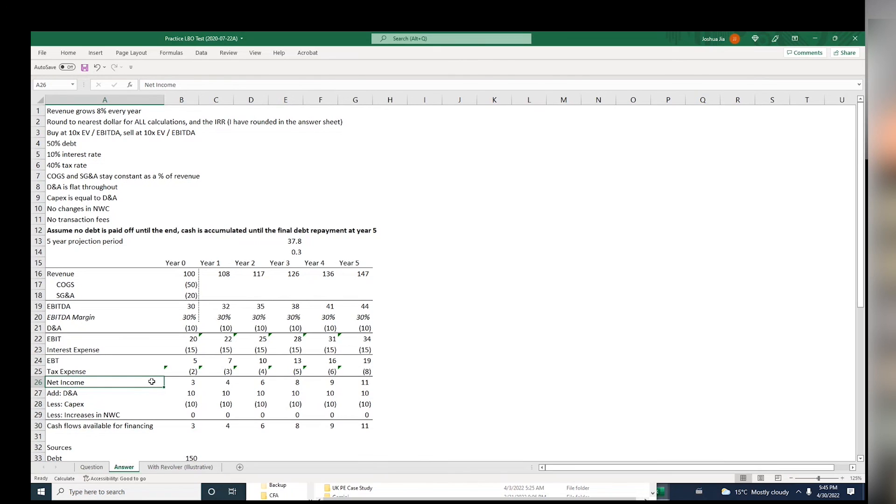
{"action": "key", "text": "Right"}
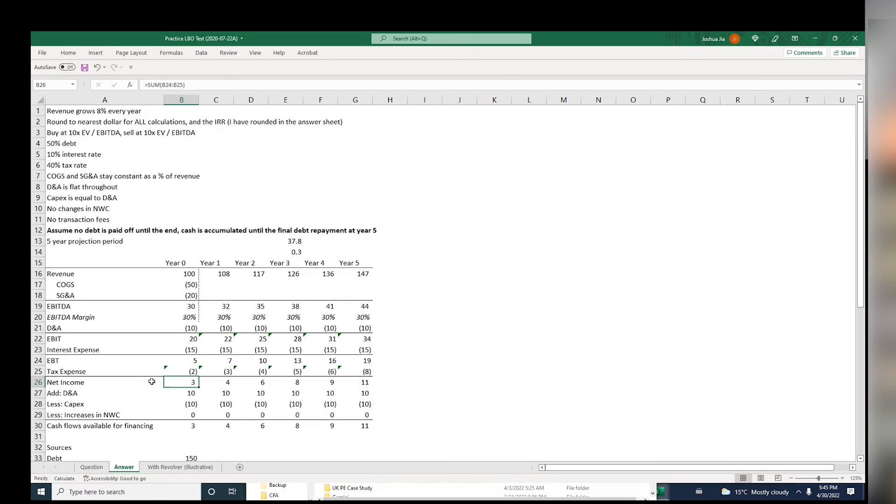
{"action": "key", "text": "Down"}
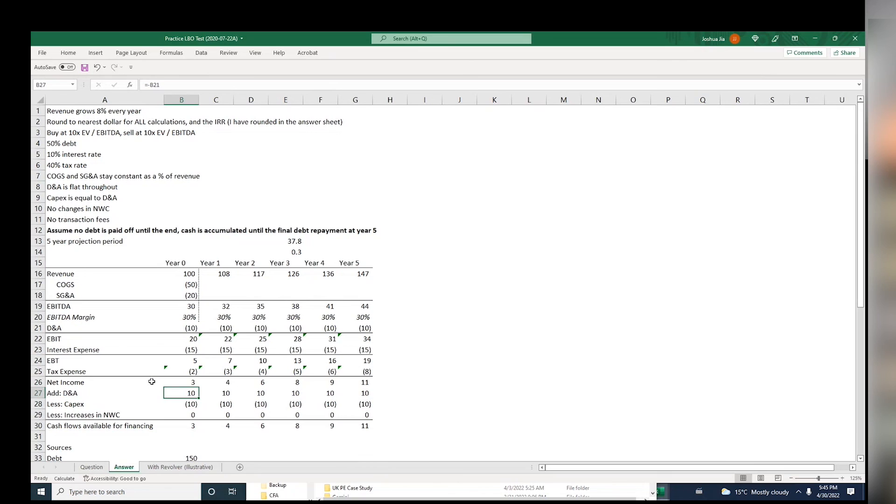
{"action": "key", "text": "Left"}
{"action": "key", "text": "Down"}
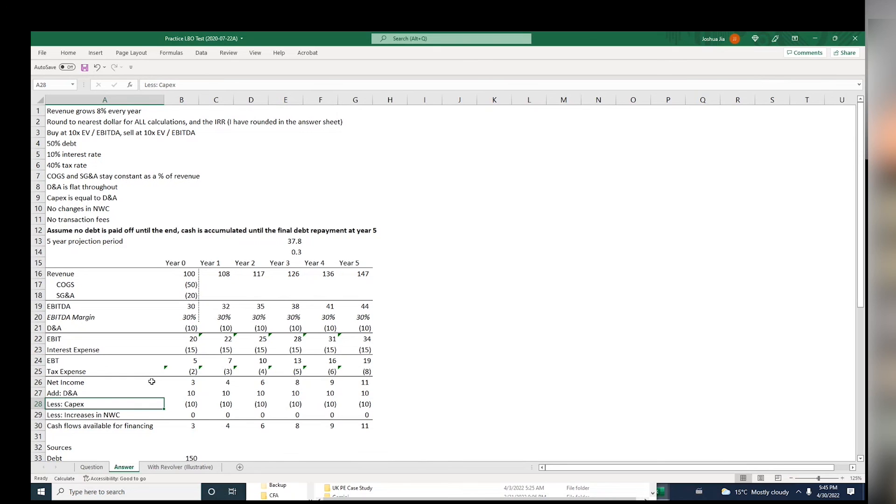
Recheck the Add: D&A and Less: Capex lines and look across the Less: Increases in NWC row
{"action": "key", "text": "Up"}
{"action": "key", "text": "Down"}
{"action": "key", "text": "Right"}
{"action": "key", "text": "Down"}
{"action": "key", "text": "Right"}
{"action": "key", "text": "Right"}
{"action": "key", "text": "Right"}
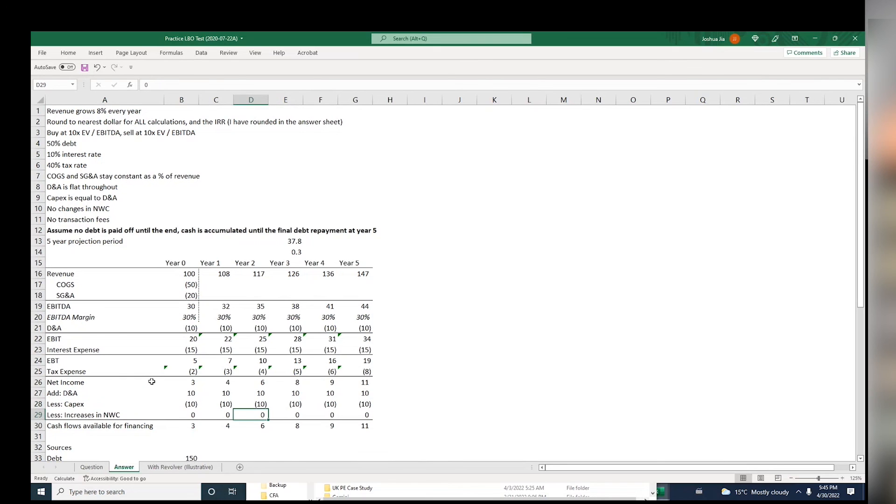
Inspect the Year 4 sum formula for Cash flows available for financing in F30, and go back to Year 2
{"action": "key", "text": "Right"}
{"action": "key", "text": "Down"}
{"action": "key", "text": "alt+equal"}
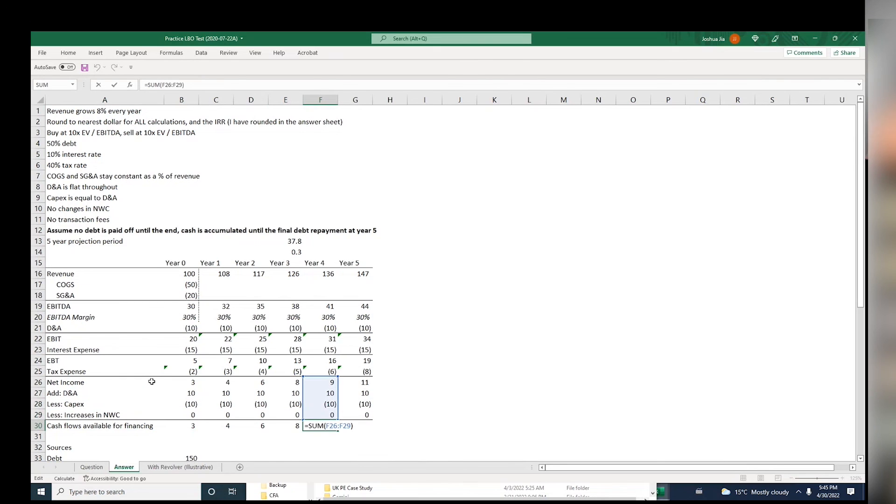
{"action": "key", "text": "ctrl+Return"}
{"action": "key", "text": "Left"}
{"action": "key", "text": "Left"}
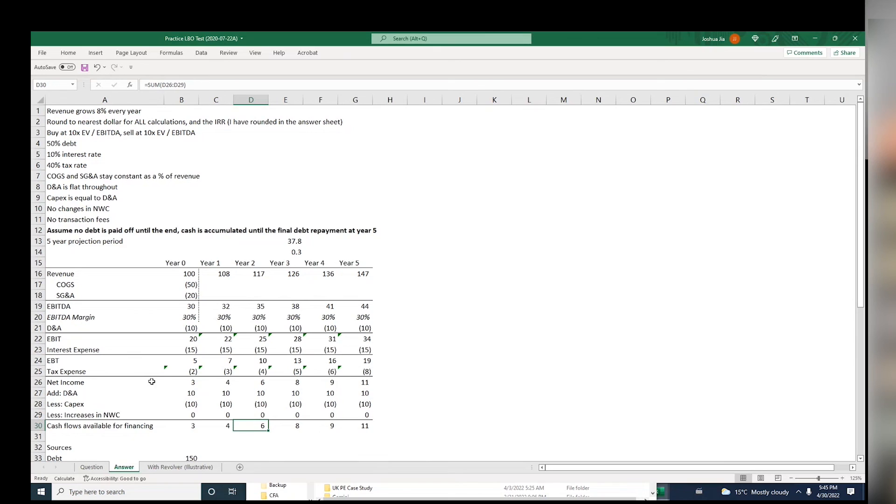
Look back across the Cash flows available for financing row and recheck the add-back and deduction lines above its label
{"action": "key", "text": "Left"}
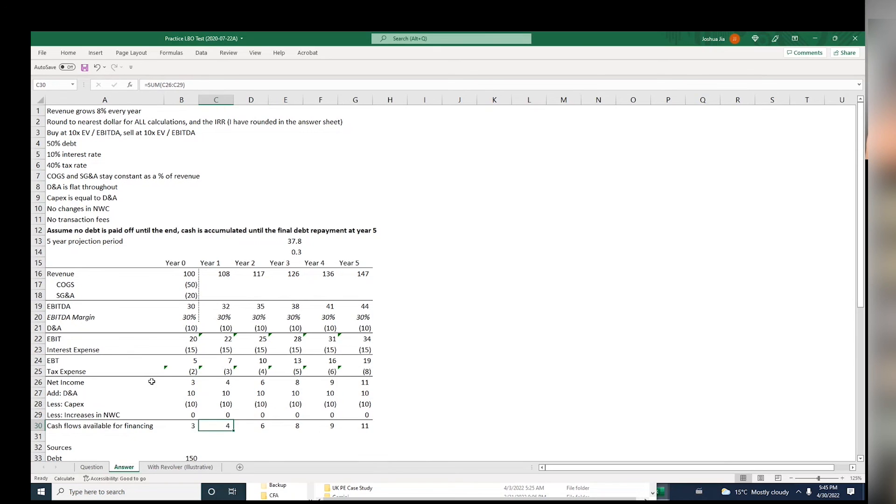
{"action": "key", "text": "Left"}
{"action": "key", "text": "Left"}
{"action": "key", "text": "Up"}
{"action": "key", "text": "Up"}
{"action": "key", "text": "Up"}
{"action": "key", "text": "Down"}
{"action": "key", "text": "Down"}
{"action": "key", "text": "Right"}
{"action": "key", "text": "Left"}
{"action": "key", "text": "Down"}
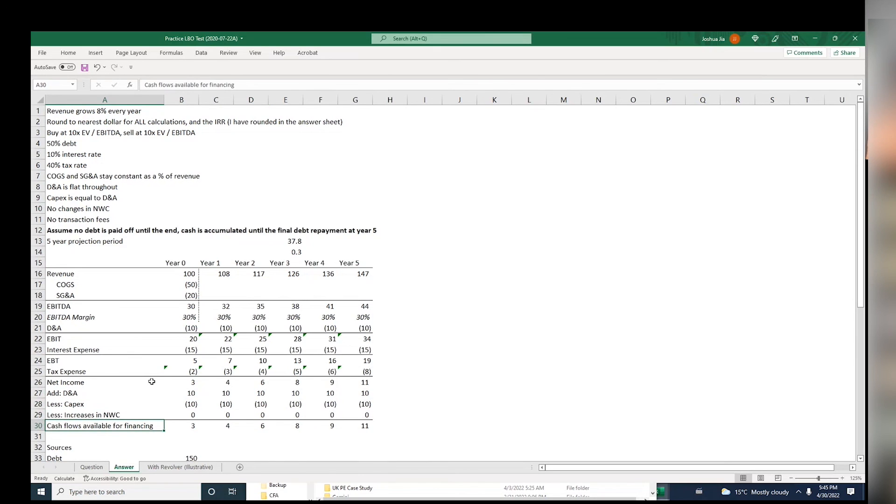
Inspect the Year 0 Cash flows available for financing formula in B30
{"action": "key", "text": "Right"}
{"action": "key", "text": "F2"}
{"action": "key", "text": "Escape"}
{"action": "key", "text": "Left"}
{"action": "key", "text": "Right"}
Go down through the Sources section in column B and open the With Revolver (Illustrative) sheet
{"action": "key", "text": "Down"}
{"action": "key", "text": "Down"}
{"action": "key", "text": "Down"}
{"action": "key", "text": "Down"}
{"action": "key", "text": "Down"}
{"action": "key", "text": "Down"}
{"action": "key", "text": "Down"}
{"action": "key", "text": "Down"}
{"action": "key", "text": "Down"}
{"action": "key", "text": "Down"}
{"action": "key", "text": "Down"}
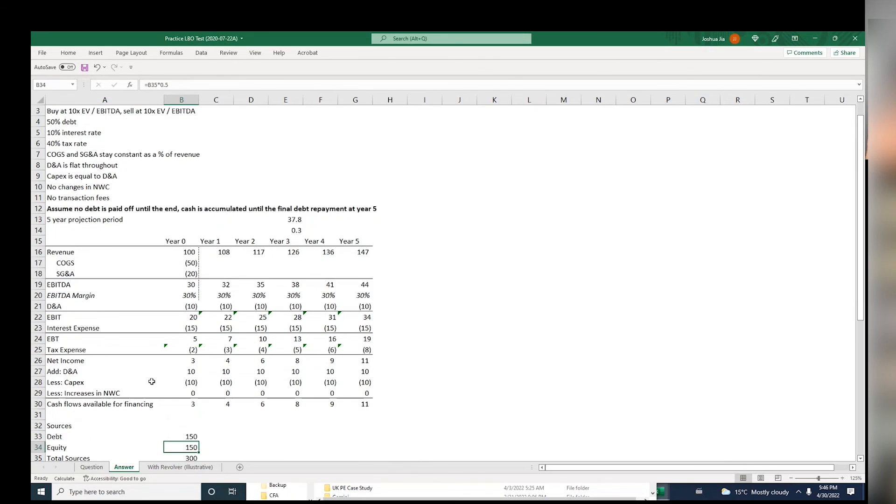
{"action": "key", "text": "ctrl+Page_Down"}
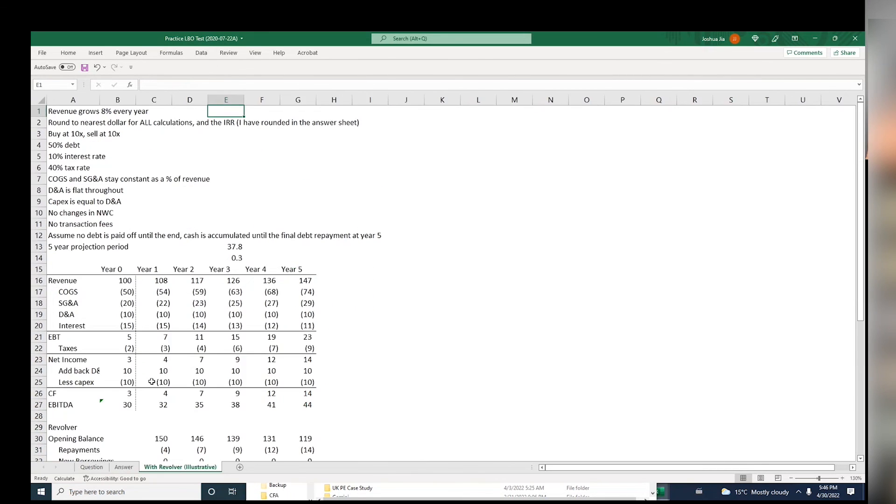
Read down column E through the assumptions, income statement and cash flow lines to the Revolver schedule
{"action": "key", "text": "Down"}
{"action": "key", "text": "Down"}
{"action": "key", "text": "Down"}
{"action": "key", "text": "Down"}
{"action": "key", "text": "Down"}
{"action": "key", "text": "Down"}
{"action": "key", "text": "Down"}
{"action": "key", "text": "Down"}
{"action": "key", "text": "Down"}
{"action": "key", "text": "Down"}
{"action": "key", "text": "Down"}
{"action": "key", "text": "Down"}
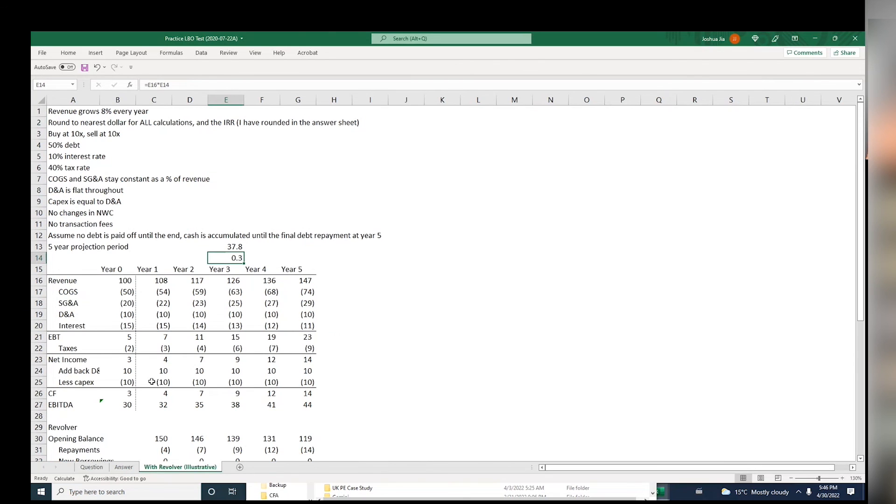
{"action": "key", "text": "Down"}
{"action": "key", "text": "Down"}
{"action": "key", "text": "Down"}
{"action": "key", "text": "Down"}
{"action": "key", "text": "Down"}
{"action": "key", "text": "Down"}
{"action": "key", "text": "Down"}
{"action": "key", "text": "Down"}
{"action": "key", "text": "Down"}
{"action": "key", "text": "Down"}
{"action": "key", "text": "Down"}
{"action": "key", "text": "Down"}
{"action": "key", "text": "Down"}
{"action": "key", "text": "Down"}
{"action": "key", "text": "Down"}
{"action": "key", "text": "Down"}
{"action": "key", "text": "Down"}
{"action": "key", "text": "Down"}
{"action": "key", "text": "Down"}
{"action": "key", "text": "Down"}
Go back up through the Revolver schedule to the Year 1 Repayments cell C31
{"action": "key", "text": "Up"}
{"action": "key", "text": "Up"}
{"action": "key", "text": "Up"}
{"action": "key", "text": "Up"}
{"action": "key", "text": "Up"}
{"action": "key", "text": "Up"}
{"action": "key", "text": "Up"}
{"action": "key", "text": "Up"}
{"action": "key", "text": "Left"}
{"action": "key", "text": "Up"}
{"action": "key", "text": "Left"}
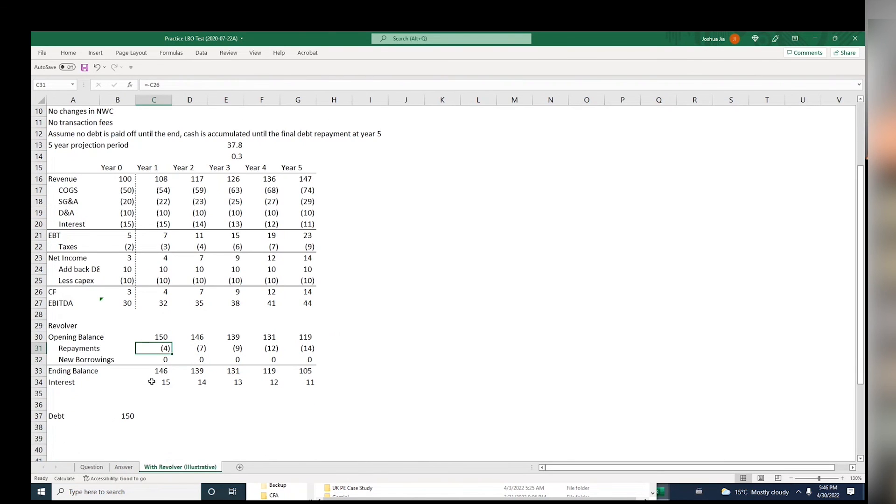
Compare the Year 1 and Year 2 Repayments formulas in C31 and D31
{"action": "key", "text": "Right"}
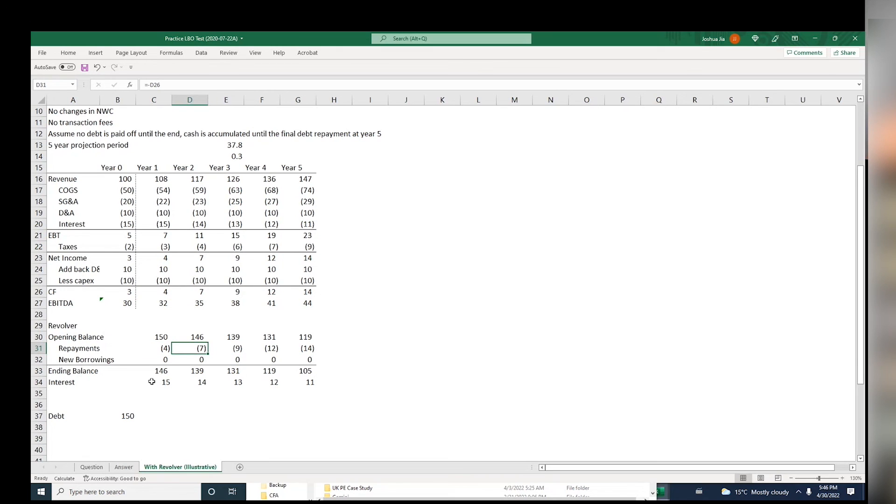
{"action": "key", "text": "Left"}
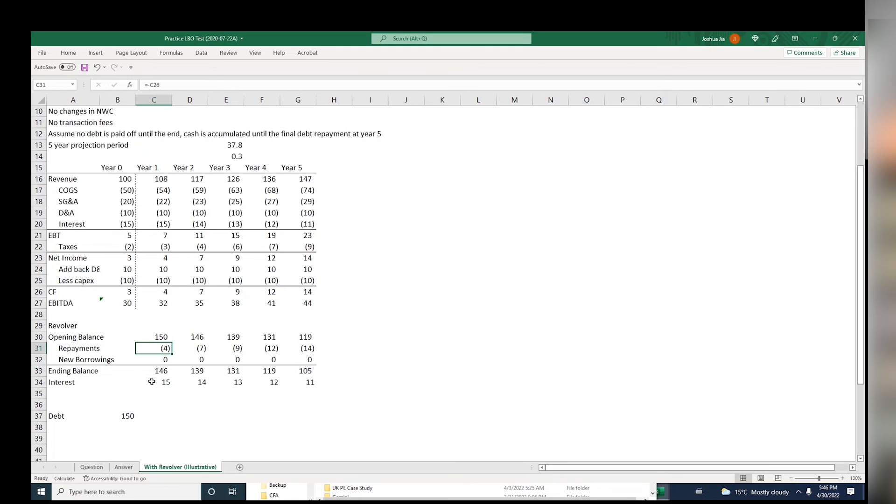
{"action": "key", "text": "Right"}
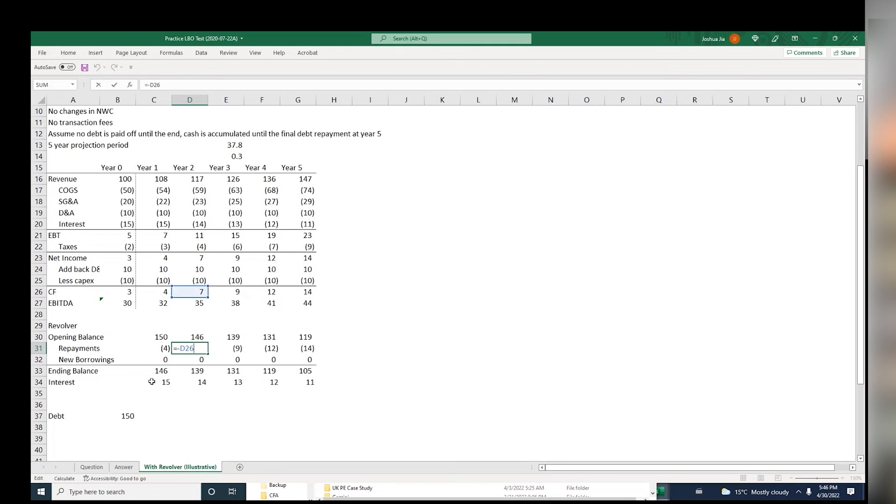
{"action": "key", "text": "Right"}
{"action": "key", "text": "Left"}
{"action": "key", "text": "Left"}
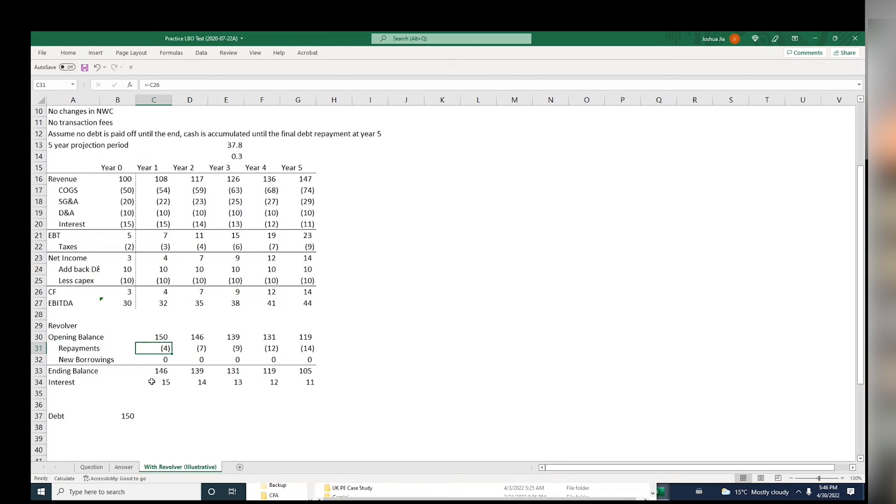
Check the Year 1 CF line in C26 and inspect the C31 Repayments formula that references it
{"action": "key", "text": "Up"}
{"action": "key", "text": "Up"}
{"action": "key", "text": "Up"}
{"action": "key", "text": "Up"}
{"action": "key", "text": "Up"}
{"action": "key", "text": "Down"}
{"action": "key", "text": "Down"}
{"action": "key", "text": "Down"}
{"action": "key", "text": "Down"}
{"action": "key", "text": "Down"}
{"action": "key", "text": "F2"}
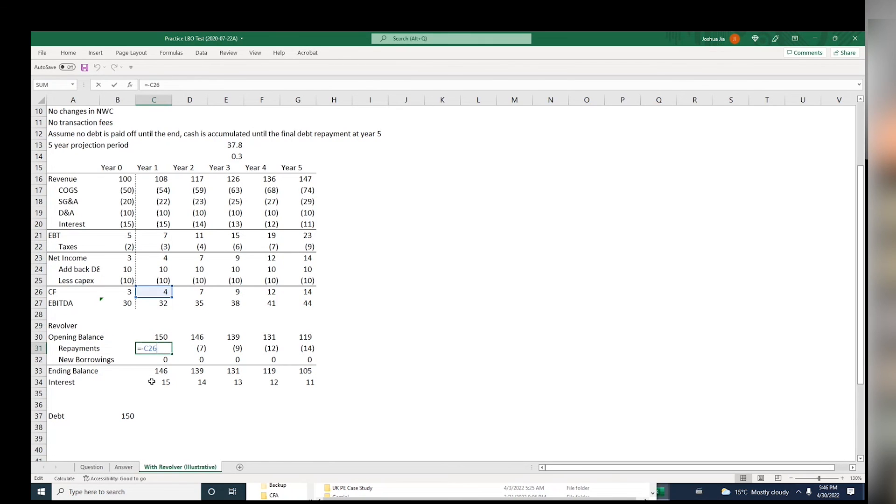
{"action": "key", "text": "Escape"}
Inspect the Year 2 and Year 3 Repayments formulas in D31 and E31, and go on to Year 4
{"action": "key", "text": "Right"}
{"action": "key", "text": "F2"}
{"action": "key", "text": "Escape"}
{"action": "key", "text": "Right"}
{"action": "key", "text": "F2"}
{"action": "key", "text": "Escape"}
{"action": "key", "text": "Right"}
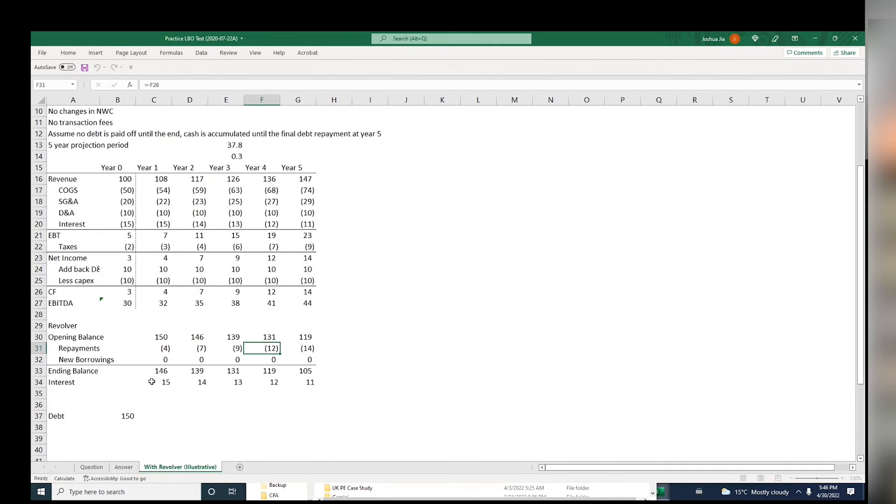
Change the Year 1 Repayments formula in C31 to =-MAX(C26,0)
{"action": "key", "text": "Left"}
{"action": "key", "text": "Left"}
{"action": "key", "text": "Left"}
{"action": "key", "text": "F2"}
{"action": "key", "text": "Home"}
{"action": "key", "text": "Right"}
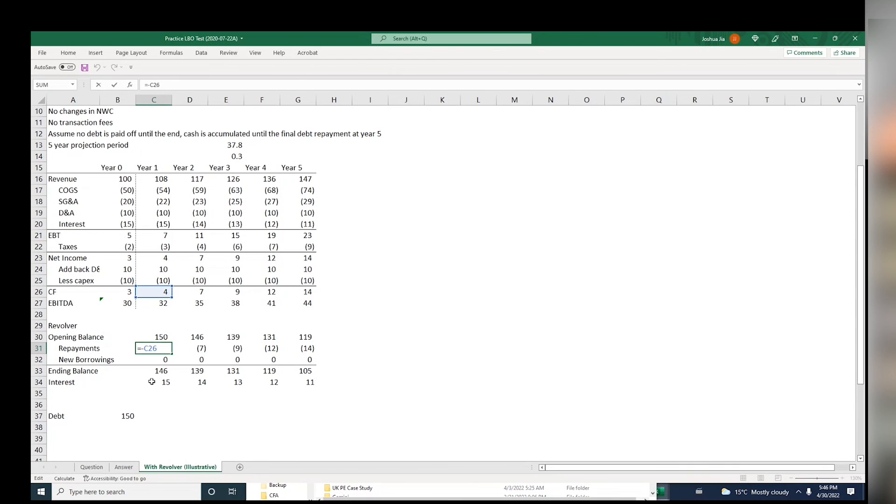
{"action": "key", "text": "Right"}
{"action": "type", "text": "max"}
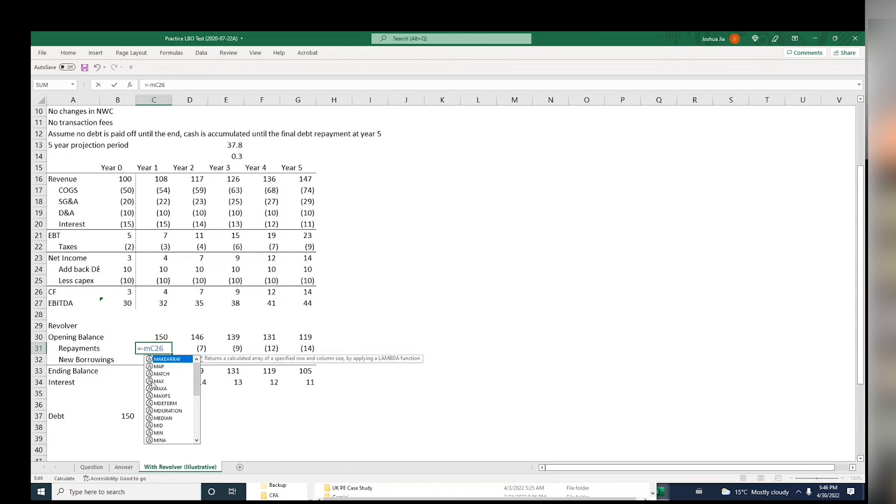
{"action": "type", "text": "(C26"}
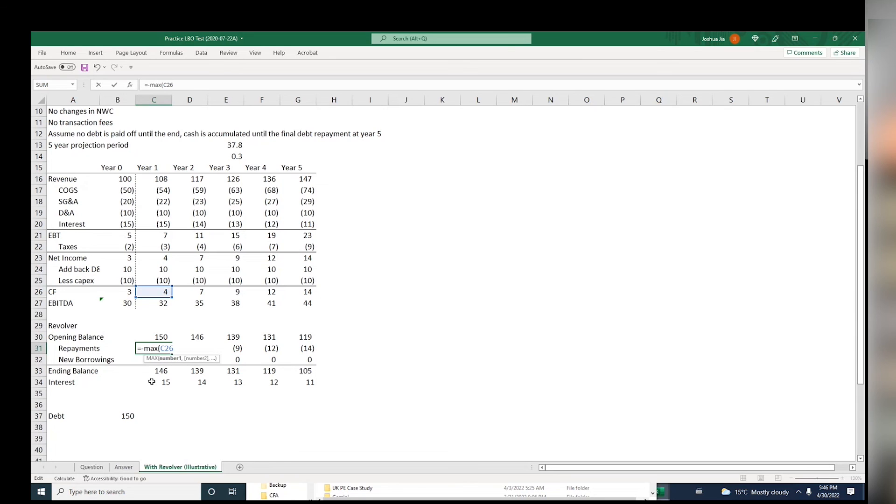
{"action": "type", "text": ",0)"}
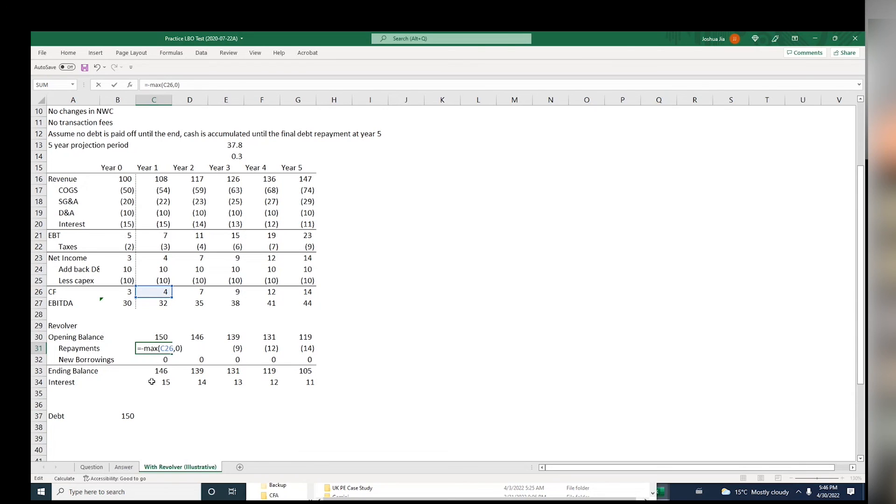
{"action": "key", "text": "ctrl+Return"}
Recheck the Repayments formulas for Year 1, Year 2 and Year 4 in row 31
{"action": "key", "text": "Right"}
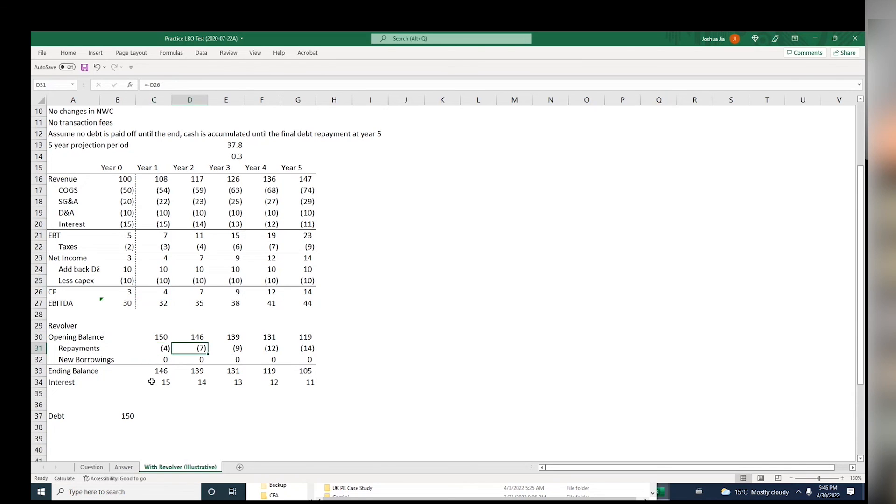
{"action": "key", "text": "Left"}
{"action": "key", "text": "Down"}
{"action": "key", "text": "Right"}
{"action": "key", "text": "Left"}
{"action": "key", "text": "Up"}
{"action": "key", "text": "F2"}
{"action": "key", "text": "Escape"}
{"action": "key", "text": "Right"}
{"action": "key", "text": "F2"}
{"action": "key", "text": "Escape"}
{"action": "key", "text": "Right"}
{"action": "key", "text": "Right"}
{"action": "key", "text": "F2"}
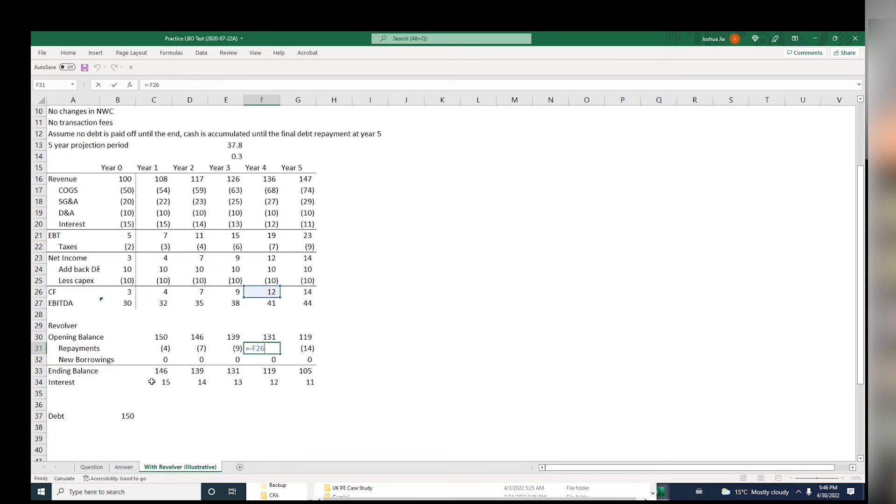
{"action": "key", "text": "Escape"}
Look back across the Ending Balance row and inspect the average-balance Interest formulas up to Year 3 in E34
{"action": "key", "text": "Right"}
{"action": "key", "text": "Right"}
{"action": "key", "text": "Down"}
{"action": "key", "text": "Down"}
{"action": "key", "text": "Left"}
{"action": "key", "text": "Left"}
{"action": "key", "text": "Left"}
{"action": "key", "text": "Left"}
{"action": "key", "text": "Left"}
{"action": "key", "text": "Left"}
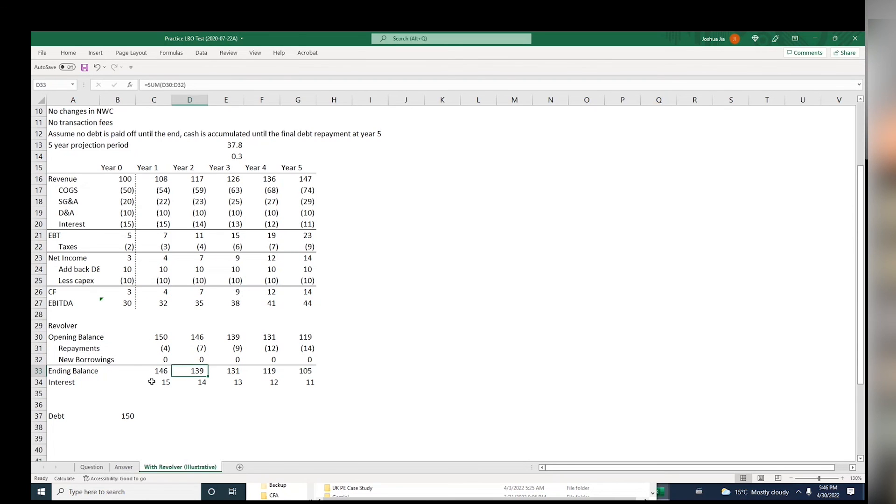
{"action": "key", "text": "Down"}
{"action": "key", "text": "Right"}
{"action": "key", "text": "Right"}
{"action": "key", "text": "Right"}
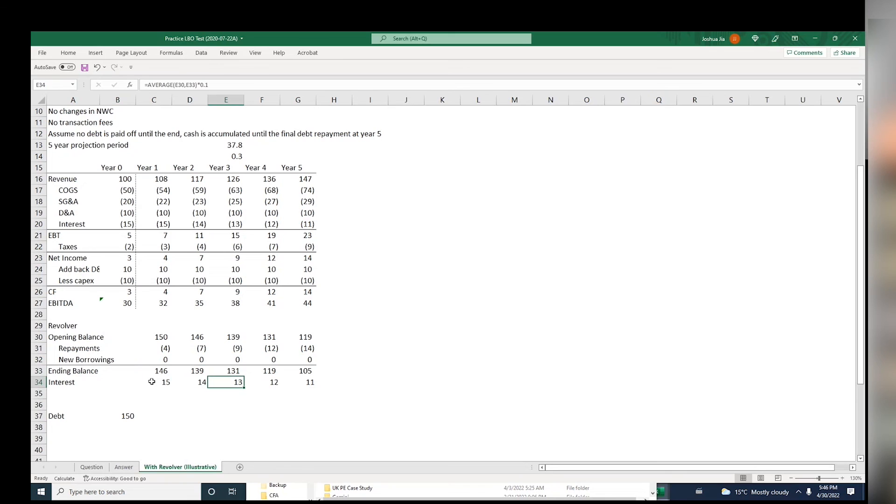
Trace Year 3 upward from revolver Interest through CF, Net Income and Revenue to the input in E14
{"action": "key", "text": "Up"}
{"action": "key", "text": "Up"}
{"action": "key", "text": "Up"}
{"action": "key", "text": "Up"}
{"action": "key", "text": "Up"}
{"action": "key", "text": "Up"}
{"action": "key", "text": "Up"}
{"action": "key", "text": "Up"}
{"action": "key", "text": "Up"}
{"action": "key", "text": "Up"}
{"action": "key", "text": "Up"}
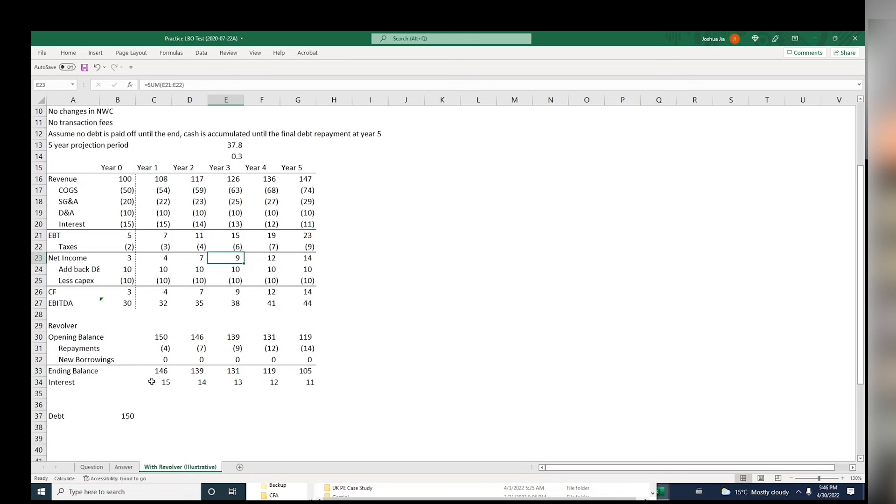
{"action": "key", "text": "Up"}
{"action": "key", "text": "Up"}
{"action": "key", "text": "Up"}
{"action": "key", "text": "Up"}
{"action": "key", "text": "Up"}
{"action": "key", "text": "Up"}
{"action": "key", "text": "Up"}
{"action": "key", "text": "Up"}
{"action": "key", "text": "Up"}
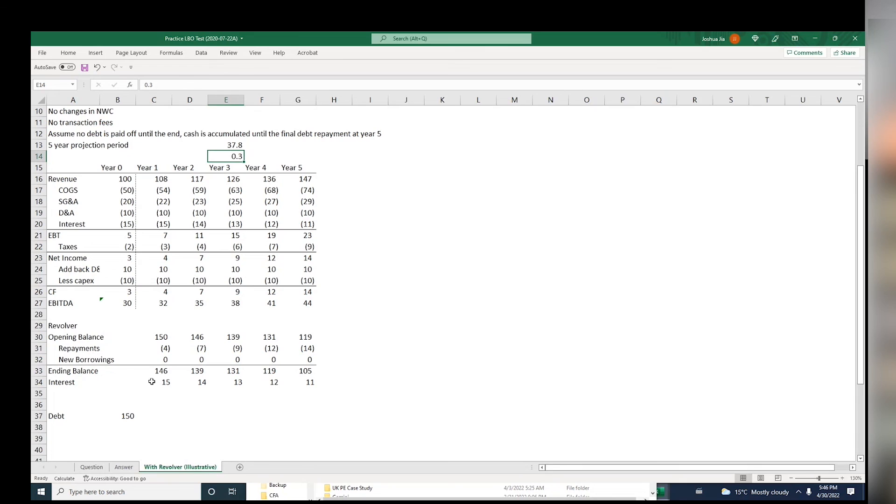
{"action": "left_click", "coordinate": [619, 391]}
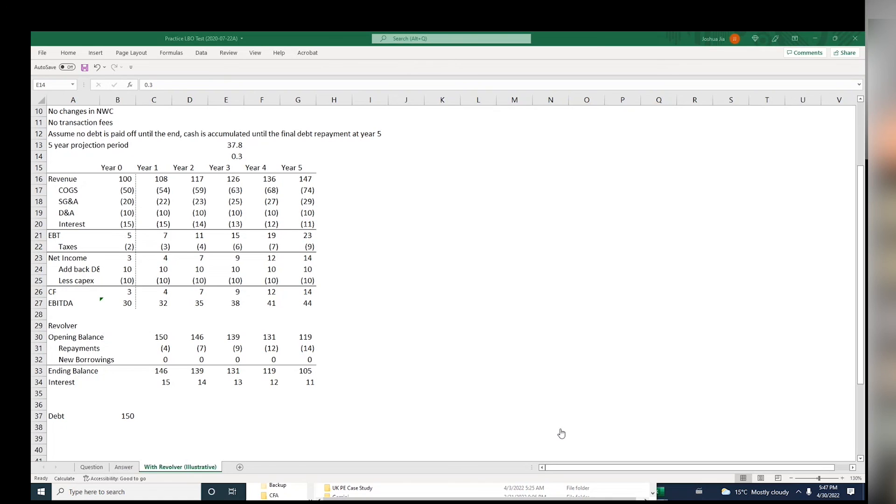
{"action": "left_click", "coordinate": [337, 397]}
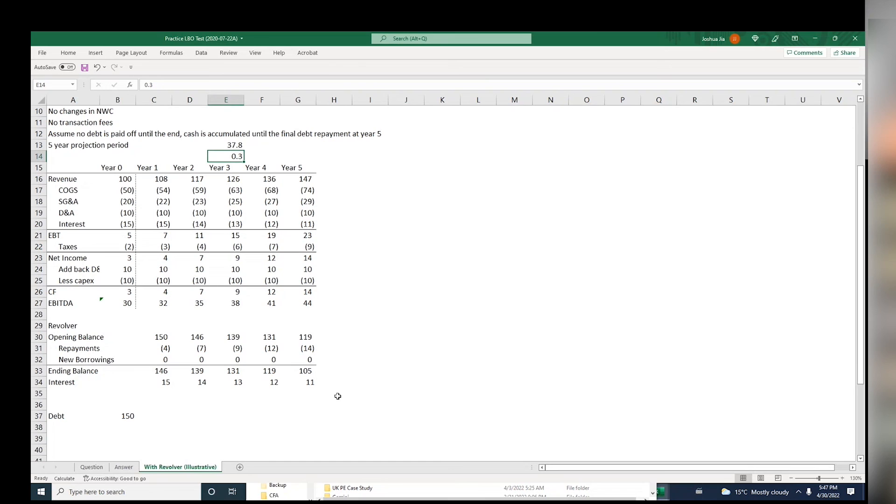
{"action": "left_click", "coordinate": [311, 359]}
{"action": "left_click", "coordinate": [336, 311]}
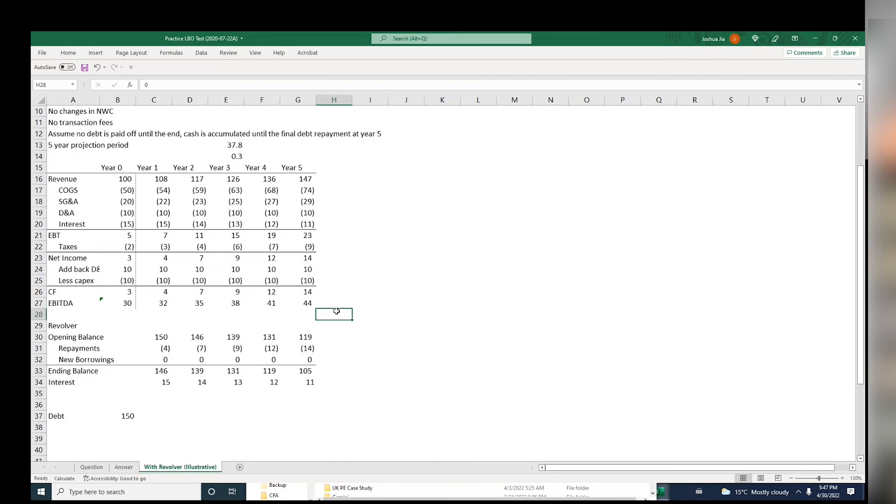
Inspect the Year 3 Less capex formula in E25
{"action": "key", "text": "Left"}
{"action": "key", "text": "Up"}
{"action": "key", "text": "Left"}
{"action": "key", "text": "Up"}
{"action": "key", "text": "Left"}
{"action": "key", "text": "Up"}
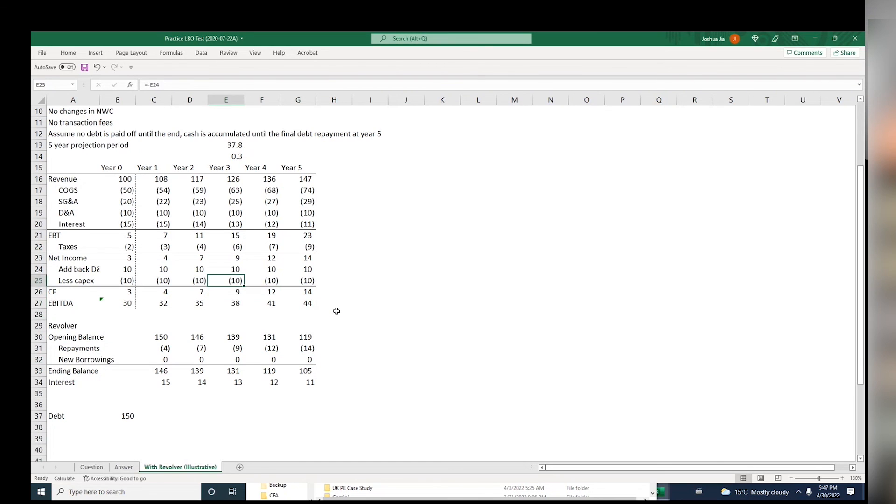
Look up through the Year 2 income statement lines in column D to Revenue in D16
{"action": "key", "text": "Up"}
{"action": "key", "text": "Left"}
{"action": "key", "text": "Up"}
{"action": "key", "text": "Up"}
{"action": "key", "text": "Up"}
{"action": "key", "text": "Up"}
{"action": "key", "text": "Up"}
{"action": "key", "text": "Up"}
{"action": "key", "text": "Up"}
{"action": "key", "text": "Up"}
{"action": "key", "text": "Up"}
{"action": "key", "text": "Up"}
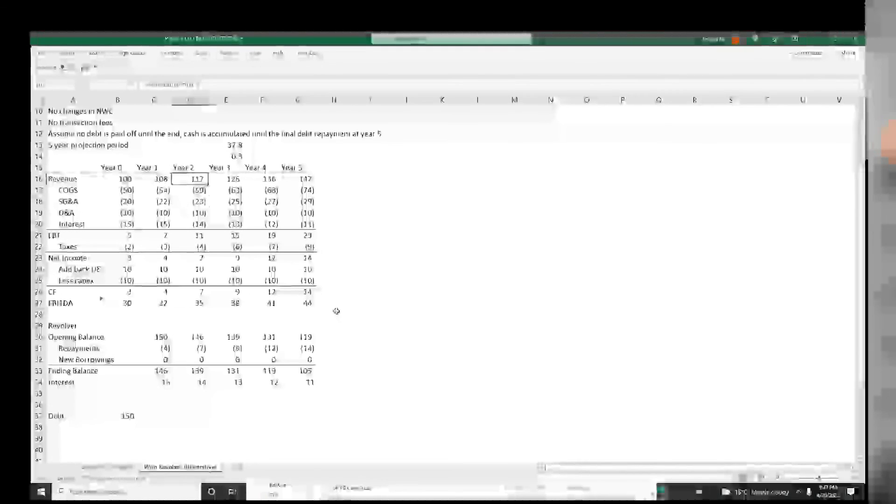
Review the deal assumptions listed above the projections, going up column D to D1
{"action": "key", "text": "Up"}
{"action": "key", "text": "Up"}
{"action": "key", "text": "Up"}
{"action": "key", "text": "Up"}
{"action": "key", "text": "Up"}
{"action": "key", "text": "Up"}
{"action": "key", "text": "Up"}
{"action": "key", "text": "Up"}
{"action": "key", "text": "Up"}
{"action": "key", "text": "Up"}
{"action": "key", "text": "Up"}
{"action": "key", "text": "Up"}
{"action": "key", "text": "Up"}
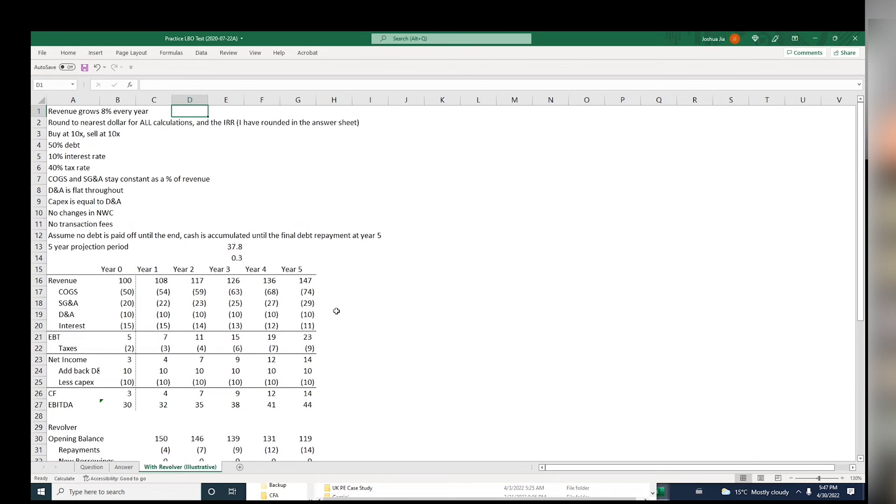
Look down column D through the Year 2 projections and Revolver schedule to the blank rows beneath Debt
{"action": "key", "text": "Down"}
{"action": "key", "text": "Down"}
{"action": "key", "text": "Down"}
{"action": "key", "text": "Down"}
{"action": "key", "text": "Down"}
{"action": "key", "text": "Down"}
{"action": "key", "text": "Down"}
{"action": "key", "text": "Down"}
{"action": "key", "text": "Down"}
{"action": "key", "text": "Down"}
{"action": "key", "text": "Down"}
{"action": "key", "text": "Down"}
{"action": "key", "text": "Down"}
{"action": "key", "text": "Down"}
{"action": "key", "text": "Down"}
{"action": "key", "text": "Down"}
{"action": "key", "text": "Down"}
{"action": "key", "text": "Down"}
{"action": "key", "text": "Down"}
{"action": "key", "text": "Down"}
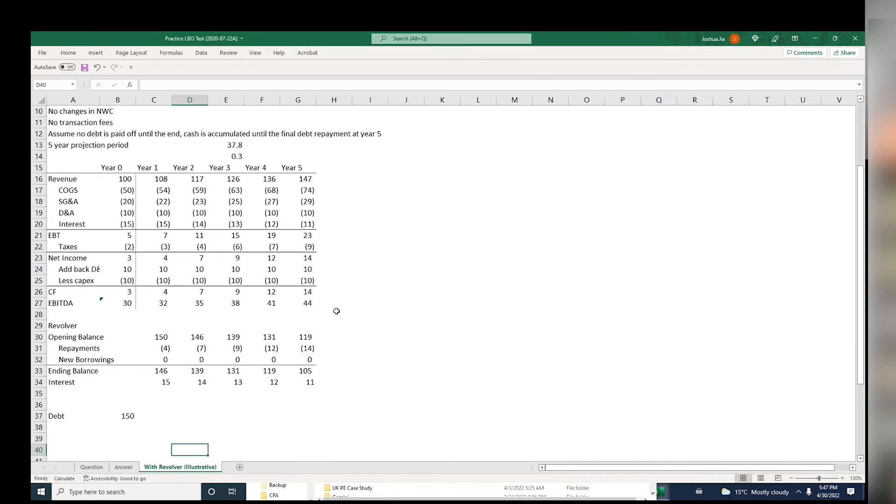
{"action": "key", "text": "alt+Tab"}
{"action": "key", "text": "Up"}
{"action": "key", "text": "Up"}
{"action": "key", "text": "Up"}
{"action": "key", "text": "Up"}
{"action": "key", "text": "Up"}
{"action": "key", "text": "Up"}
{"action": "key", "text": "Up"}
{"action": "key", "text": "Up"}
{"action": "key", "text": "Up"}
{"action": "key", "text": "Up"}
{"action": "key", "text": "Up"}
{"action": "key", "text": "Up"}
{"action": "key", "text": "Up"}
{"action": "key", "text": "Up"}
{"action": "key", "text": "Up"}
{"action": "key", "text": "Up"}
{"action": "key", "text": "Up"}
{"action": "key", "text": "Up"}
{"action": "key", "text": "Up"}
{"action": "key", "text": "Up"}
{"action": "key", "text": "Up"}
{"action": "key", "text": "Up"}
{"action": "key", "text": "Up"}
{"action": "key", "text": "Up"}
{"action": "key", "text": "Up"}
{"action": "key", "text": "Up"}
{"action": "key", "text": "Up"}
{"action": "key", "text": "Up"}
{"action": "key", "text": "Up"}
{"action": "key", "text": "Up"}
{"action": "key", "text": "Up"}
{"action": "key", "text": "Up"}
{"action": "key", "text": "Up"}
{"action": "key", "text": "Up"}
{"action": "key", "text": "Up"}
{"action": "key", "text": "Up"}
{"action": "key", "text": "Up"}
{"action": "key", "text": "Up"}
{"action": "key", "text": "Up"}
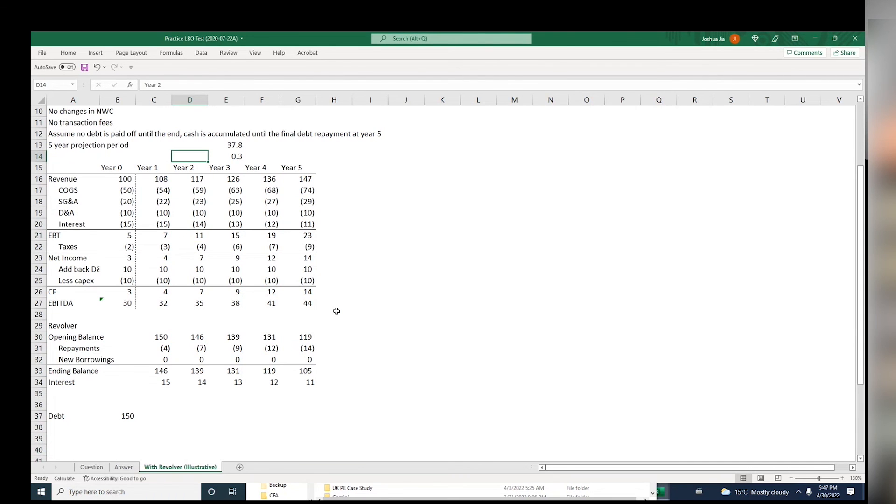
{"action": "key", "text": "Page_Down"}
{"action": "key", "text": "Up"}
{"action": "key", "text": "Up"}
{"action": "key", "text": "Up"}
{"action": "key", "text": "Up"}
{"action": "key", "text": "Up"}
{"action": "key", "text": "Up"}
{"action": "key", "text": "Up"}
{"action": "key", "text": "Up"}
{"action": "key", "text": "Up"}
{"action": "key", "text": "Up"}
{"action": "key", "text": "Up"}
{"action": "key", "text": "Up"}
{"action": "key", "text": "Up"}
{"action": "key", "text": "Up"}
{"action": "key", "text": "Up"}
{"action": "key", "text": "Up"}
{"action": "key", "text": "Up"}
{"action": "key", "text": "Up"}
{"action": "key", "text": "Up"}
{"action": "key", "text": "Up"}
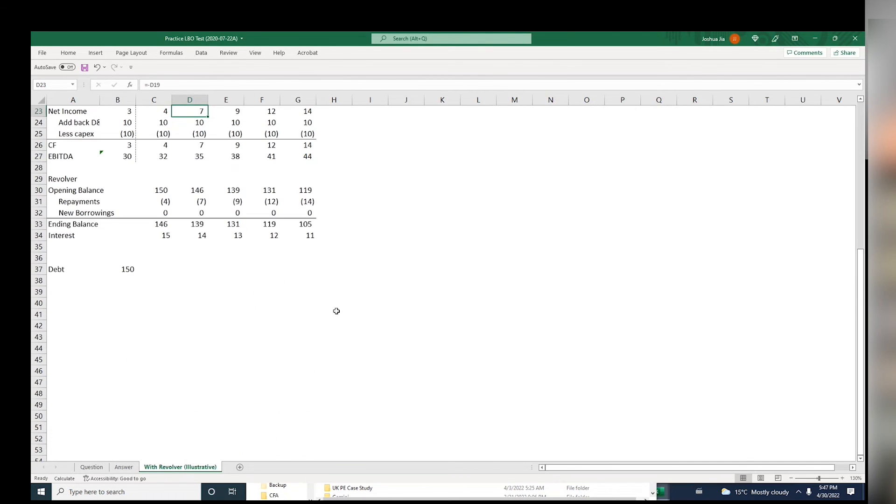
{"action": "key", "text": "Down"}
{"action": "key", "text": "Down"}
{"action": "key", "text": "Down"}
{"action": "key", "text": "Down"}
{"action": "key", "text": "Down"}
{"action": "key", "text": "Down"}
{"action": "key", "text": "Down"}
{"action": "key", "text": "Down"}
{"action": "key", "text": "Down"}
{"action": "key", "text": "Down"}
{"action": "key", "text": "Down"}
{"action": "key", "text": "Down"}
{"action": "key", "text": "Down"}
{"action": "key", "text": "Down"}
{"action": "key", "text": "Down"}
{"action": "key", "text": "Down"}
{"action": "key", "text": "Down"}
{"action": "key", "text": "Down"}
{"action": "key", "text": "Down"}
{"action": "key", "text": "Down"}
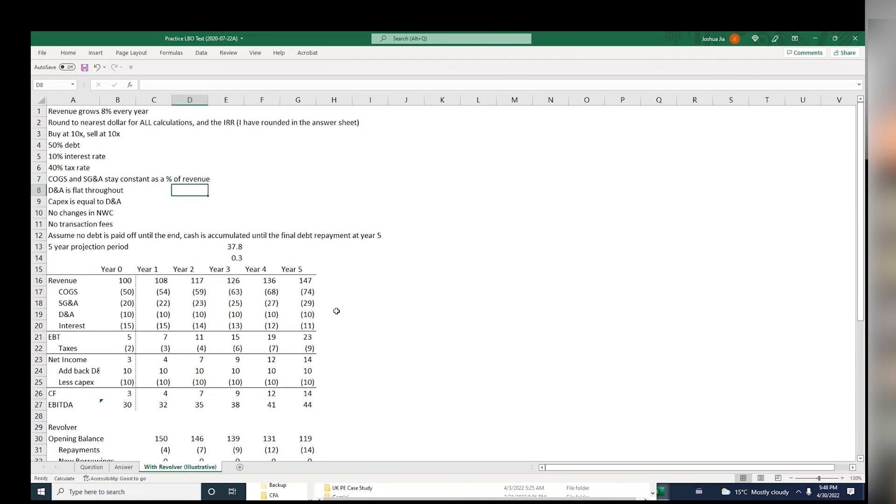
{"action": "key", "text": "Down"}
{"action": "key", "text": "Down"}
{"action": "key", "text": "Down"}
{"action": "key", "text": "Down"}
{"action": "key", "text": "Down"}
{"action": "key", "text": "Down"}
{"action": "key", "text": "Down"}
{"action": "key", "text": "Down"}
{"action": "key", "text": "Down"}
{"action": "key", "text": "Down"}
{"action": "key", "text": "Down"}
{"action": "key", "text": "Up"}
{"action": "key", "text": "Up"}
{"action": "key", "text": "Up"}
{"action": "key", "text": "Up"}
{"action": "key", "text": "Up"}
{"action": "key", "text": "Up"}
{"action": "key", "text": "Up"}
{"action": "key", "text": "Up"}
{"action": "key", "text": "Up"}
{"action": "key", "text": "Up"}
{"action": "key", "text": "Up"}
{"action": "key", "text": "Up"}
{"action": "key", "text": "Up"}
{"action": "key", "text": "Up"}
{"action": "key", "text": "Up"}
{"action": "key", "text": "Up"}
{"action": "key", "text": "Up"}
{"action": "key", "text": "Up"}
{"action": "key", "text": "Up"}
{"action": "key", "text": "Up"}
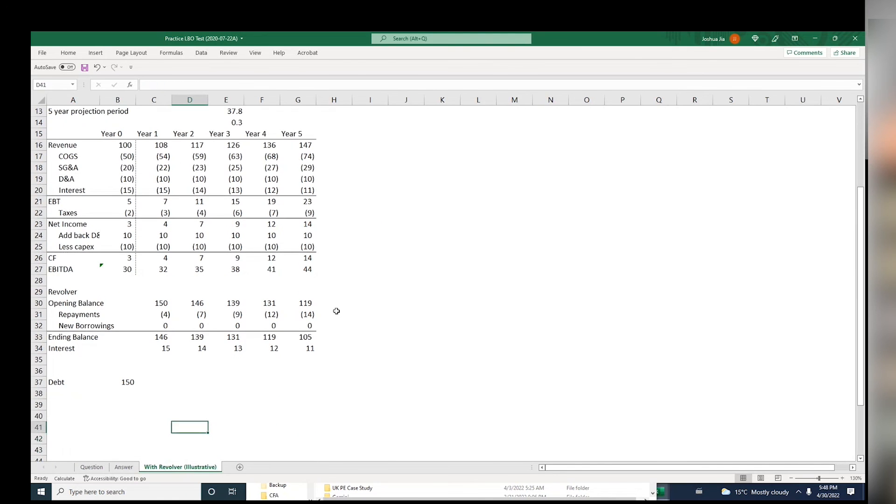
Look back up column D from the blank rows below Debt, past the Revolver schedule and projections, to the assumptions at D1
{"action": "key", "text": "Up"}
{"action": "key", "text": "Up"}
{"action": "key", "text": "Up"}
{"action": "key", "text": "Up"}
{"action": "key", "text": "Up"}
{"action": "key", "text": "Up"}
{"action": "key", "text": "Up"}
{"action": "key", "text": "Up"}
{"action": "key", "text": "Up"}
{"action": "key", "text": "Up"}
{"action": "key", "text": "Up"}
{"action": "key", "text": "Up"}
{"action": "key", "text": "Up"}
{"action": "key", "text": "Up"}
{"action": "key", "text": "Up"}
{"action": "key", "text": "Up"}
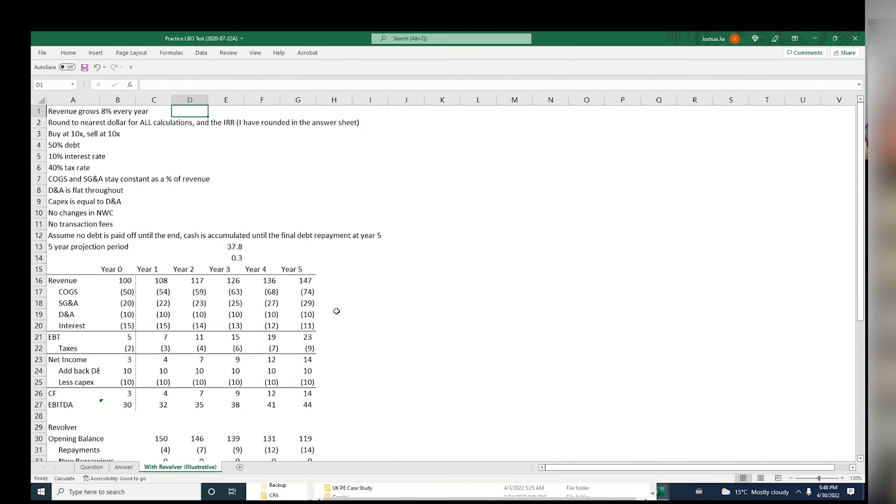